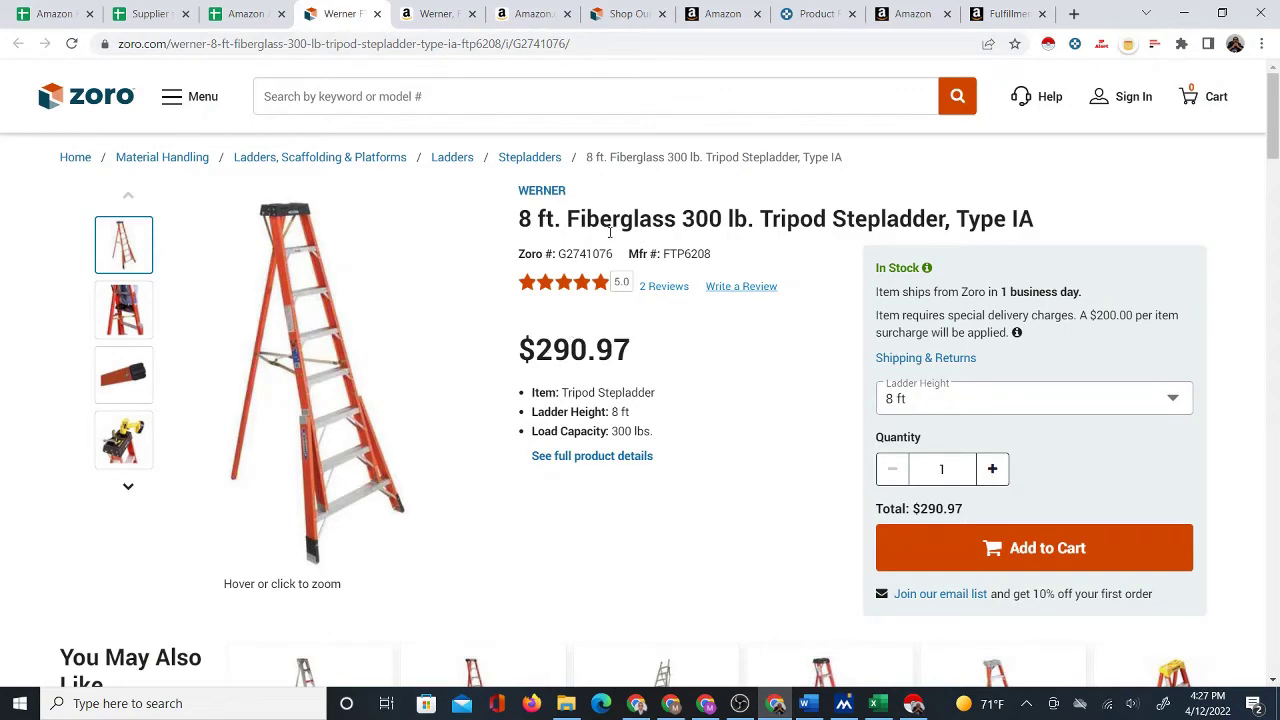
Examine the Amazon listing of the Werner FTP6208 tripod stepladder for its FBM and FBA profit, and view the werner search results.
{"action": "left_click", "coordinate": [435, 15]}
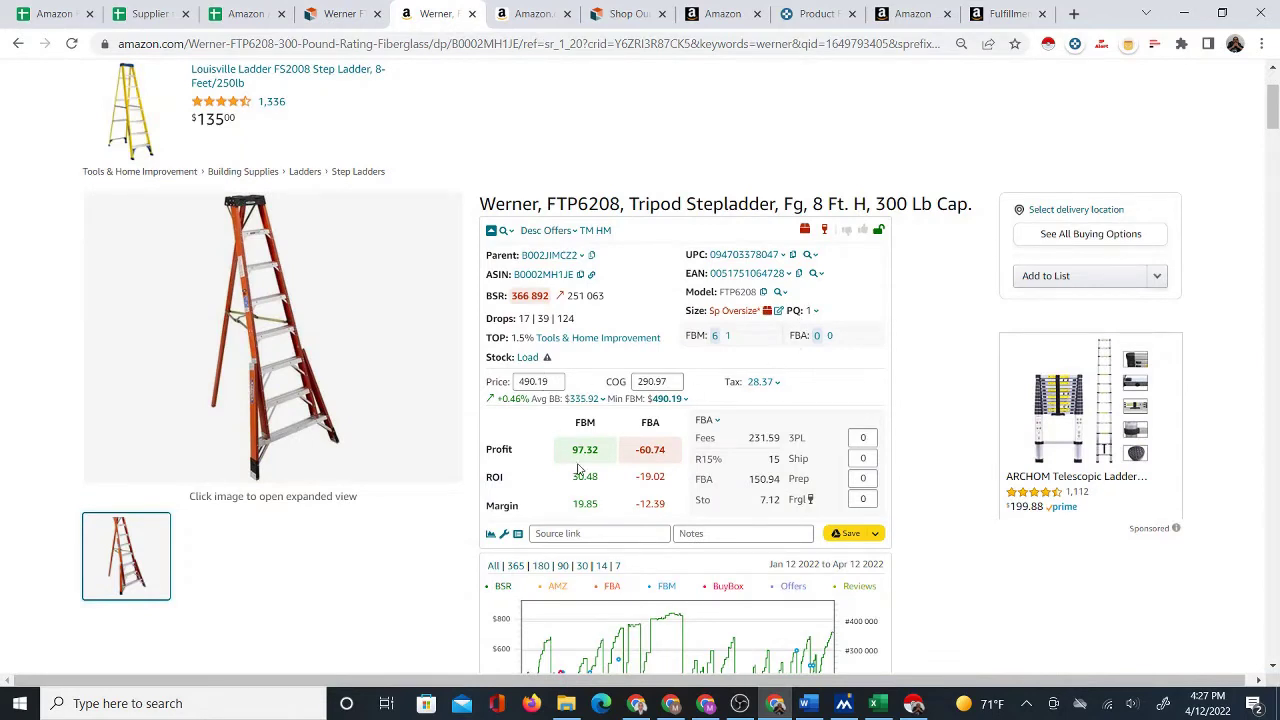
{"action": "mouse_move", "coordinate": [583, 423]}
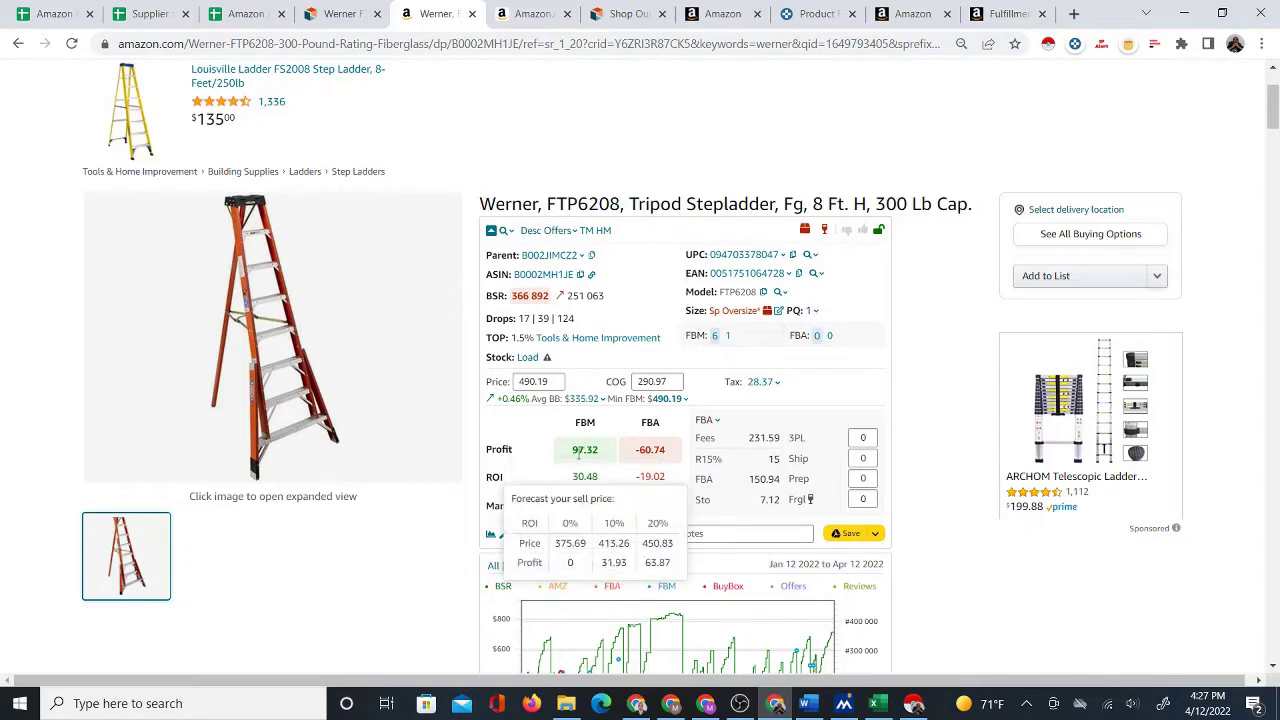
{"action": "mouse_move", "coordinate": [590, 461]}
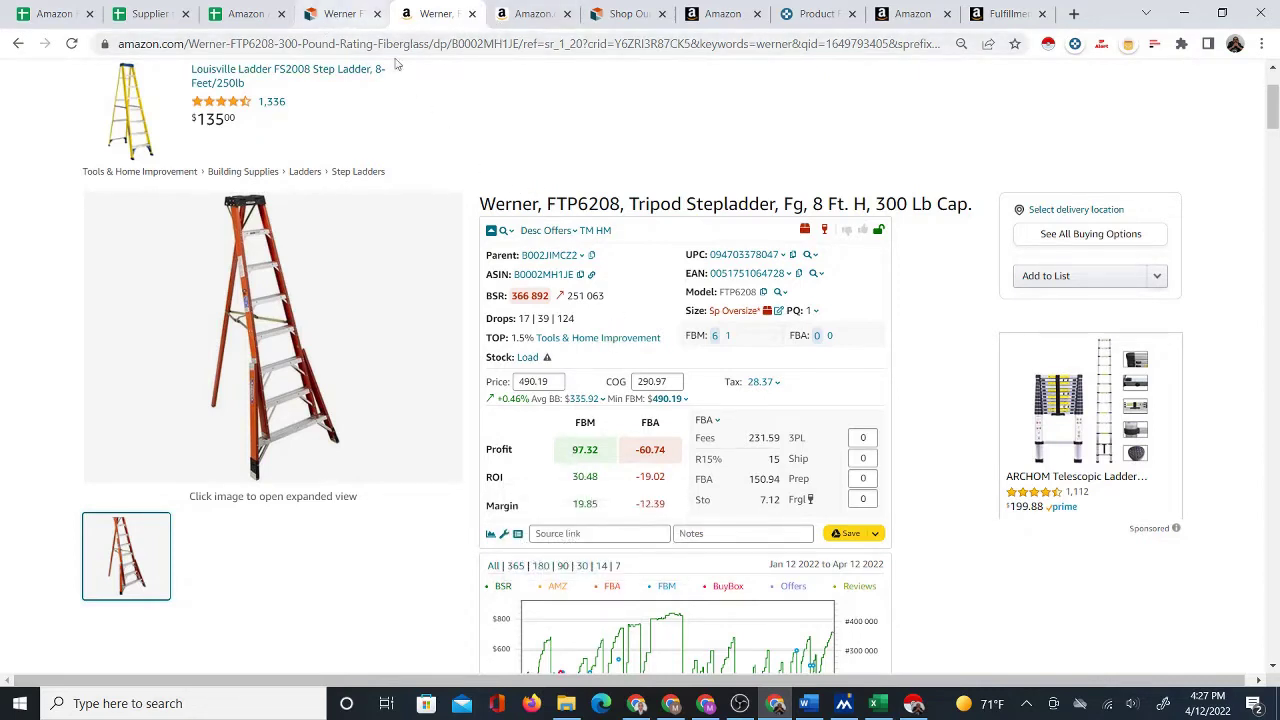
{"action": "left_click", "coordinate": [525, 13]}
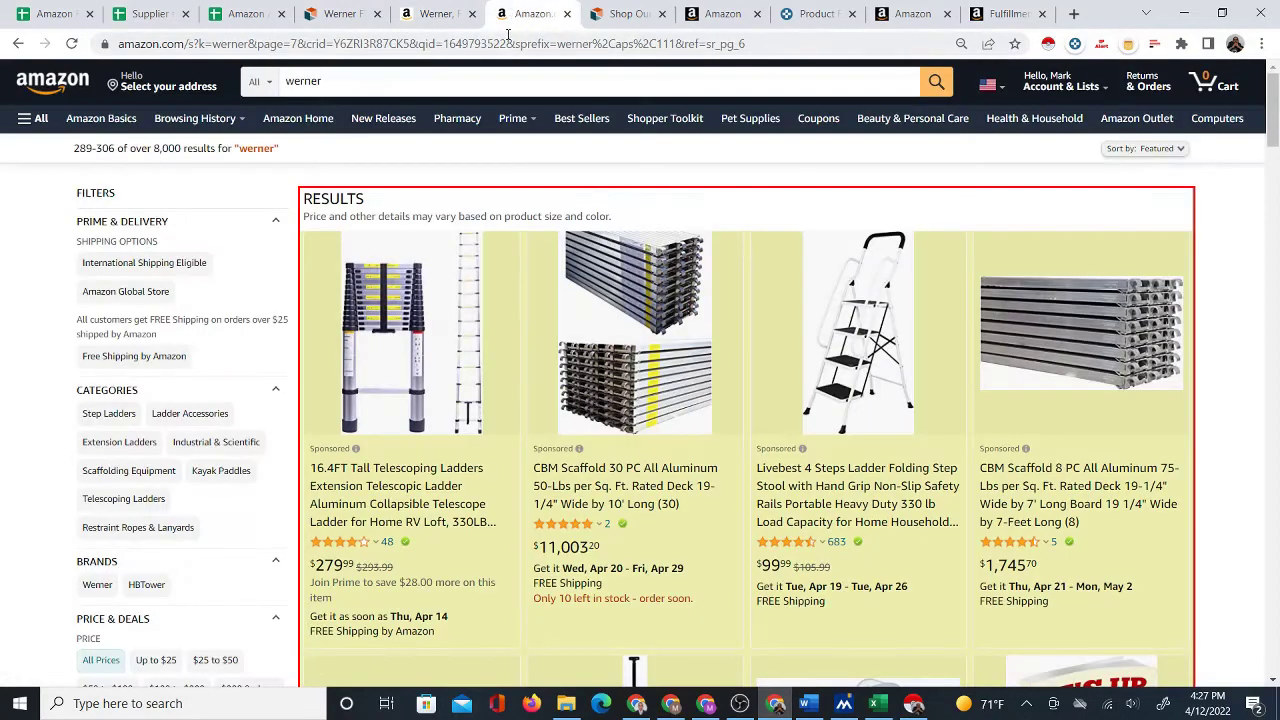
{"action": "left_click", "coordinate": [240, 13]}
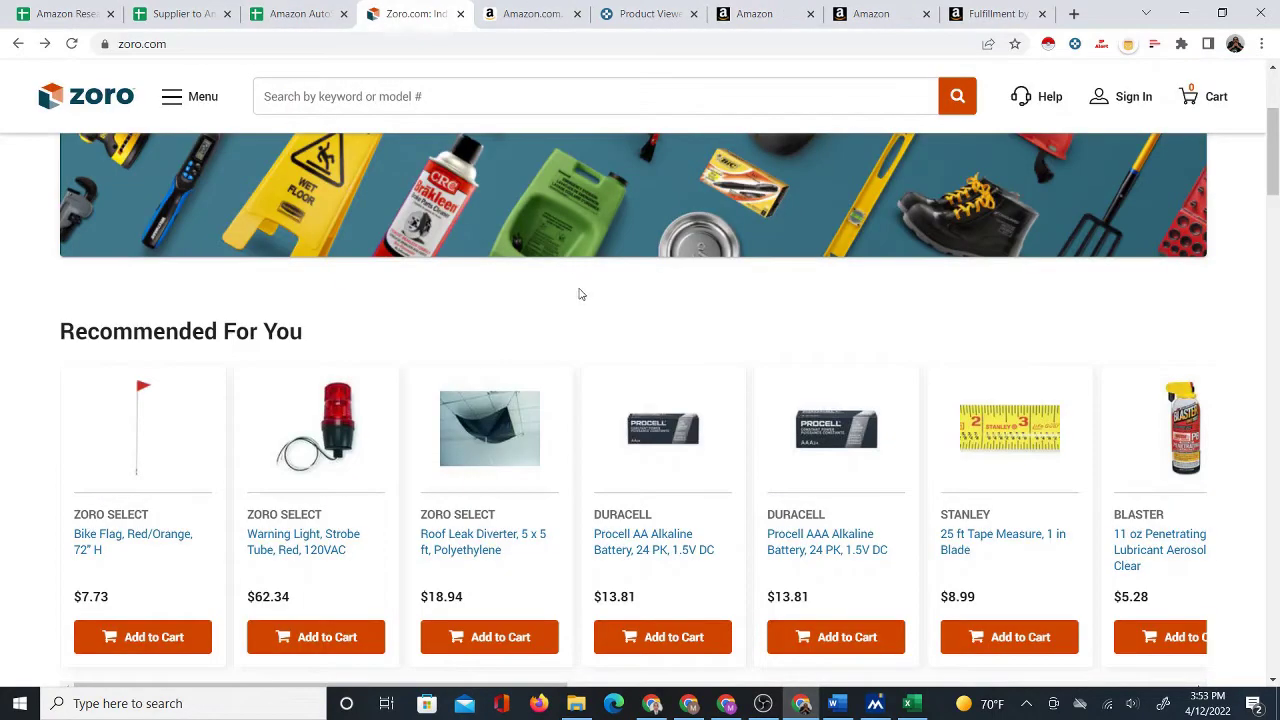
Look over the Zoro home page's recommended products and the Amazon home page.
{"action": "scroll", "coordinate": [590, 320], "scroll_direction": "down", "scroll_amount": 1}
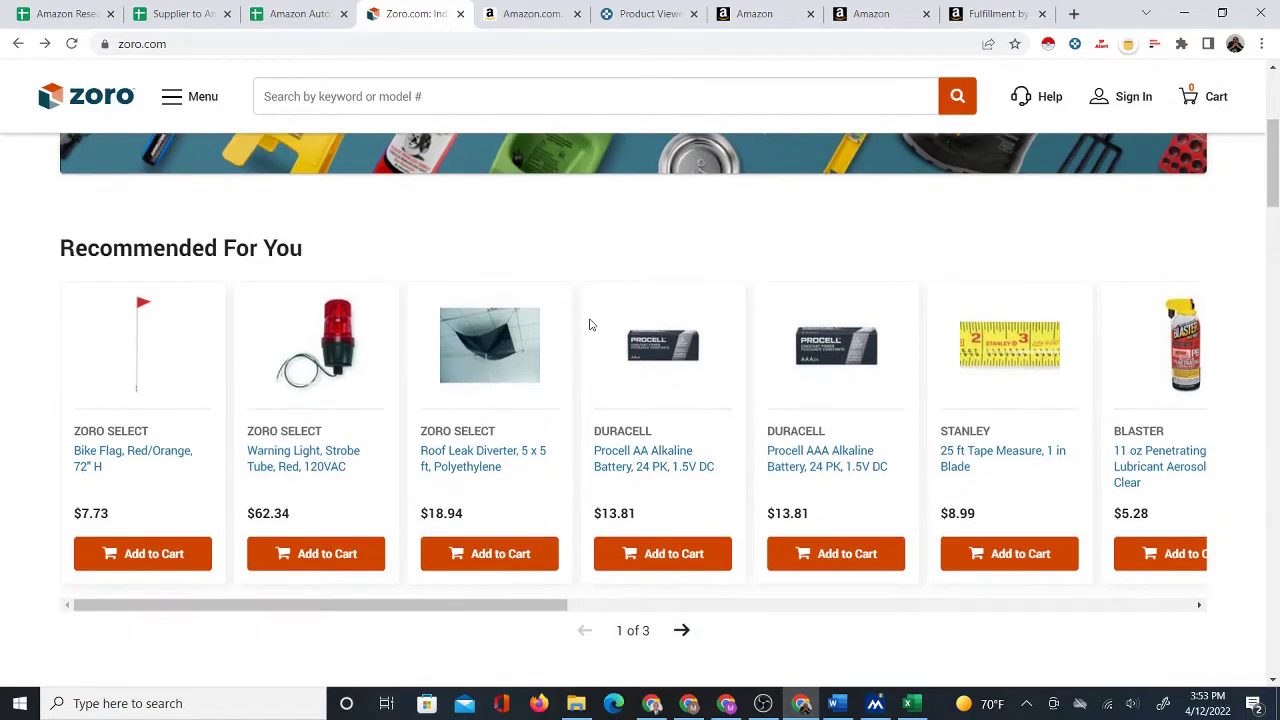
{"action": "scroll", "coordinate": [600, 250], "scroll_direction": "down", "scroll_amount": 1}
{"action": "left_click", "coordinate": [512, 9]}
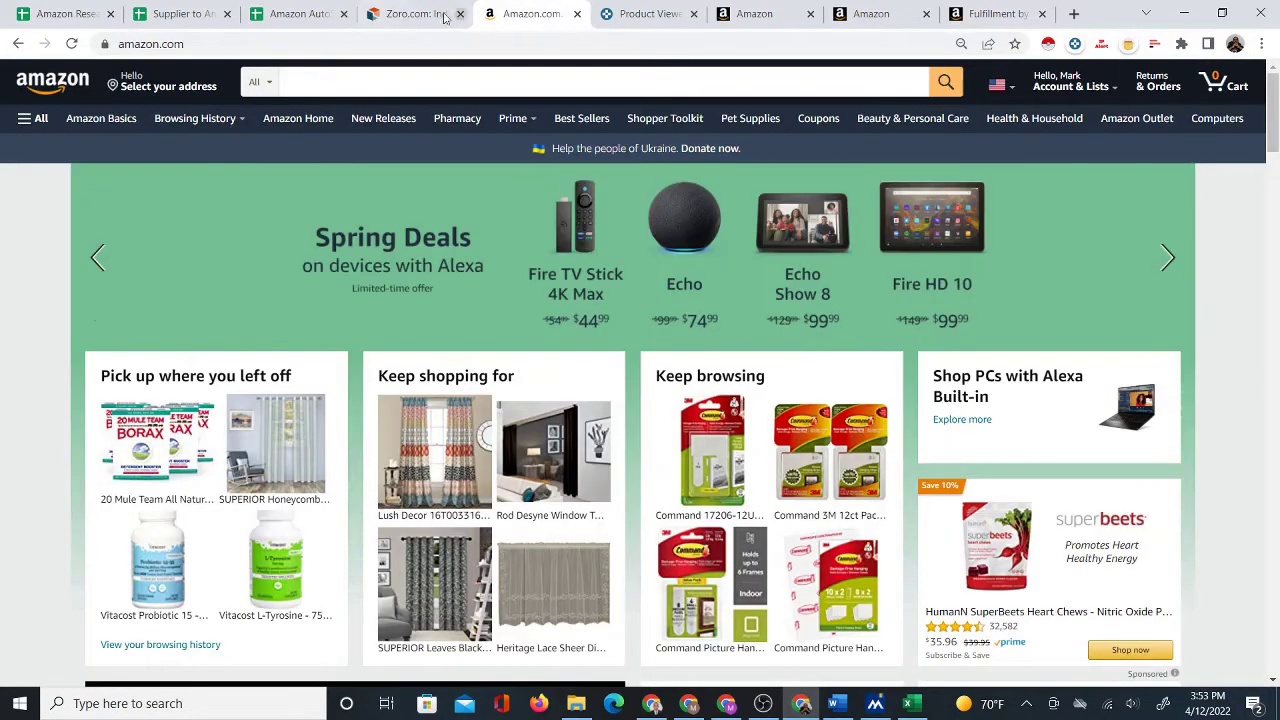
{"action": "left_click", "coordinate": [415, 14]}
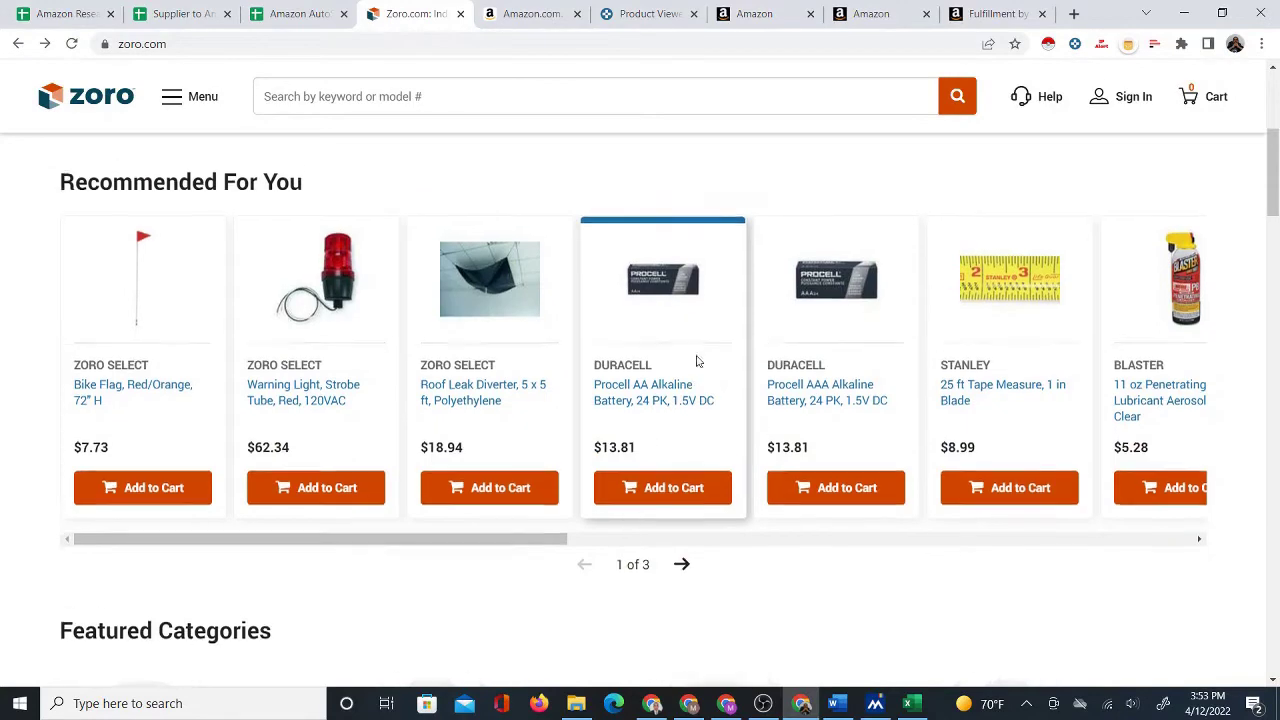
{"action": "scroll", "coordinate": [696, 355], "scroll_direction": "up", "scroll_amount": 4}
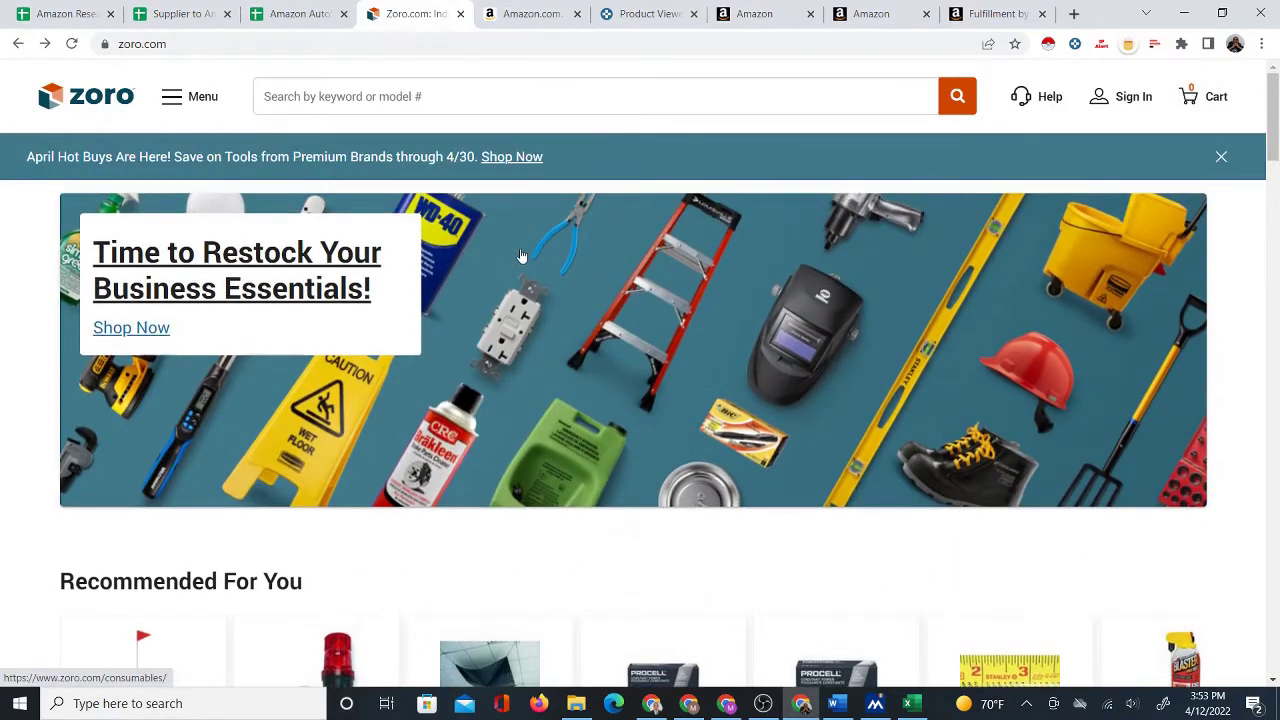
Review the Supplier to Amazon Matcher and Profit Calculator and the Amazon AutoSourcer spreadsheets, and view the Amazon home page.
{"action": "left_click", "coordinate": [181, 14]}
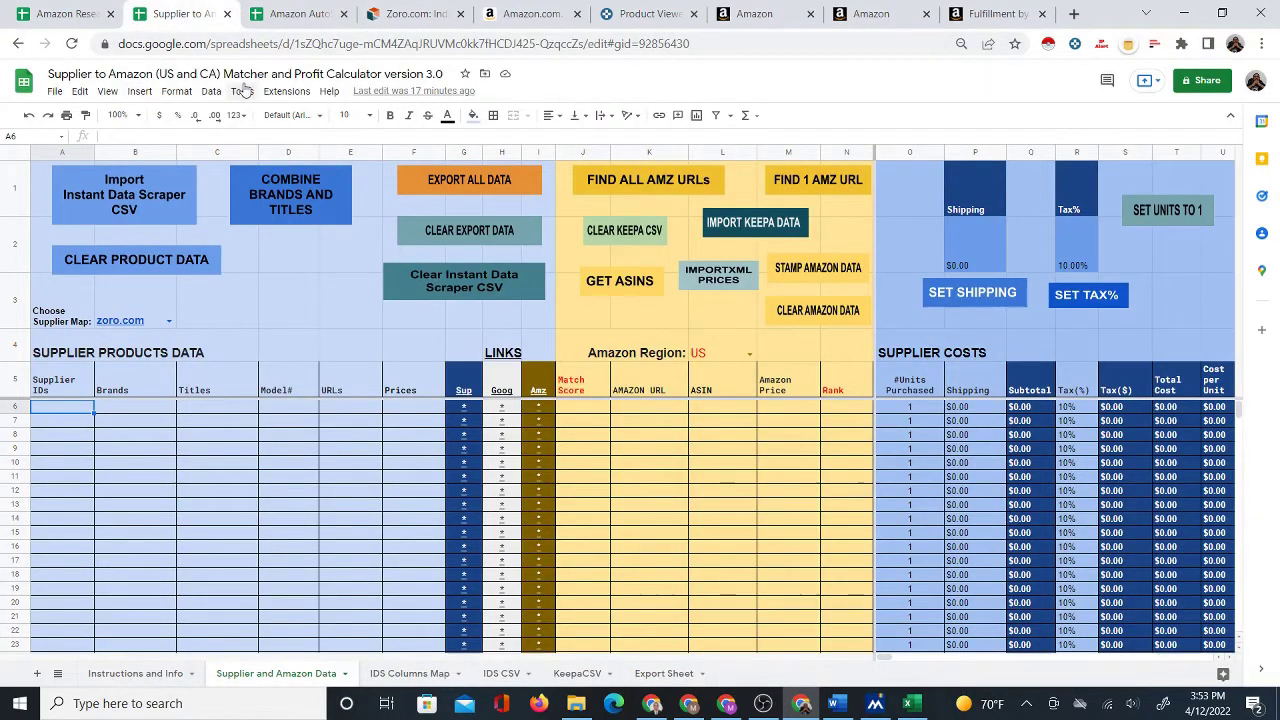
{"action": "left_click", "coordinate": [395, 16]}
{"action": "left_click", "coordinate": [157, 7]}
{"action": "mouse_move", "coordinate": [886, 657]}
{"action": "left_mouse_down"}
{"action": "mouse_move", "coordinate": [909, 657]}
{"action": "mouse_move", "coordinate": [880, 660]}
{"action": "left_mouse_up"}
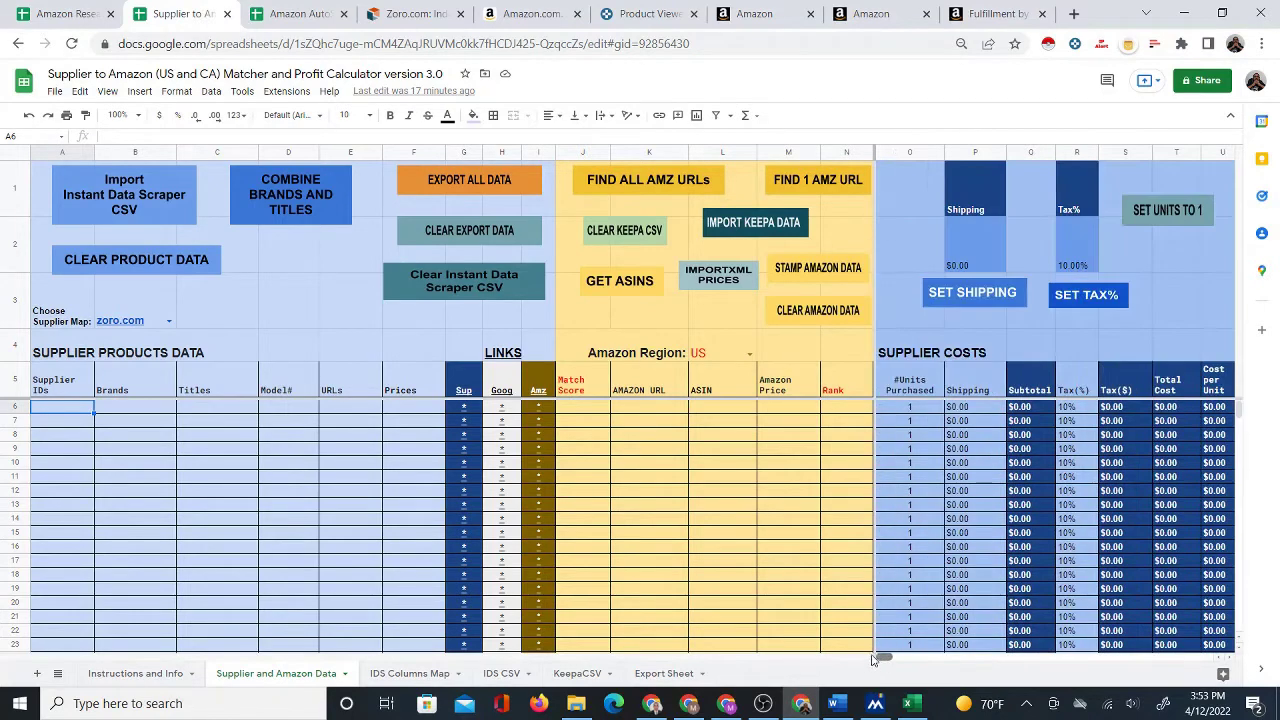
{"action": "left_click", "coordinate": [294, 14]}
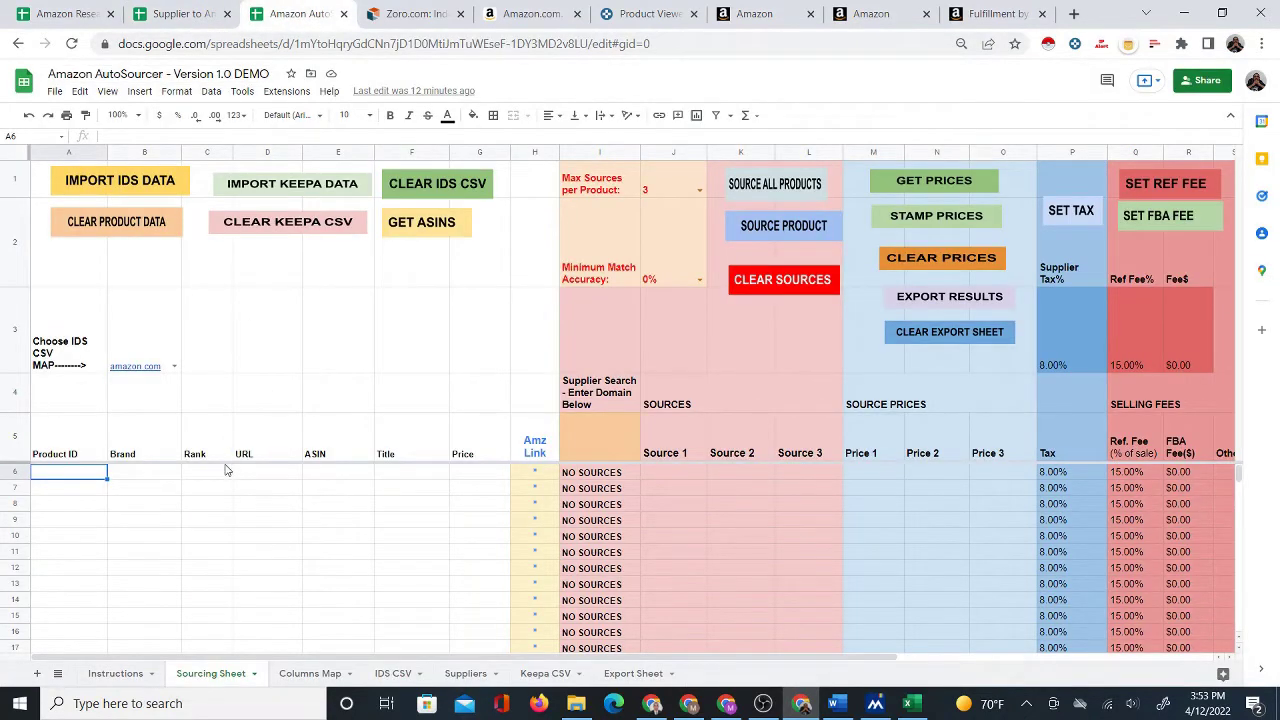
{"action": "left_click", "coordinate": [518, 14]}
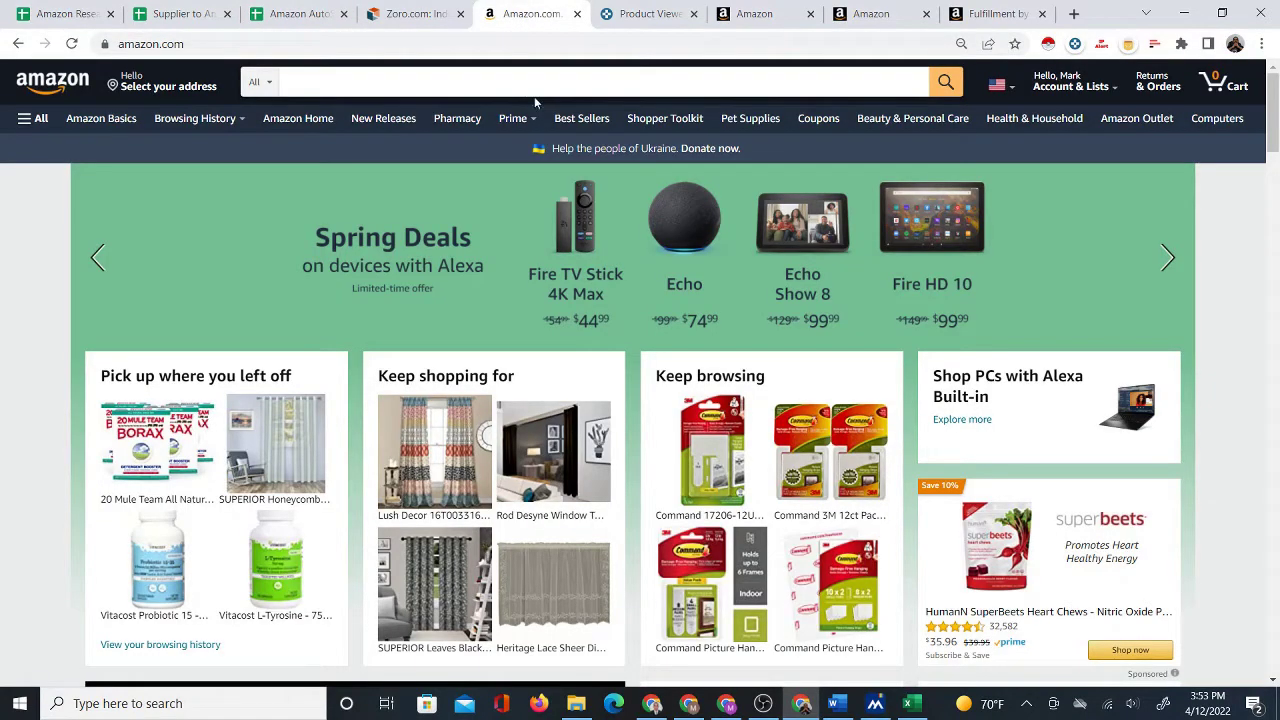
Switch to Zoro and open the Brands page linked in the home page's footer.
{"action": "left_click", "coordinate": [404, 14]}
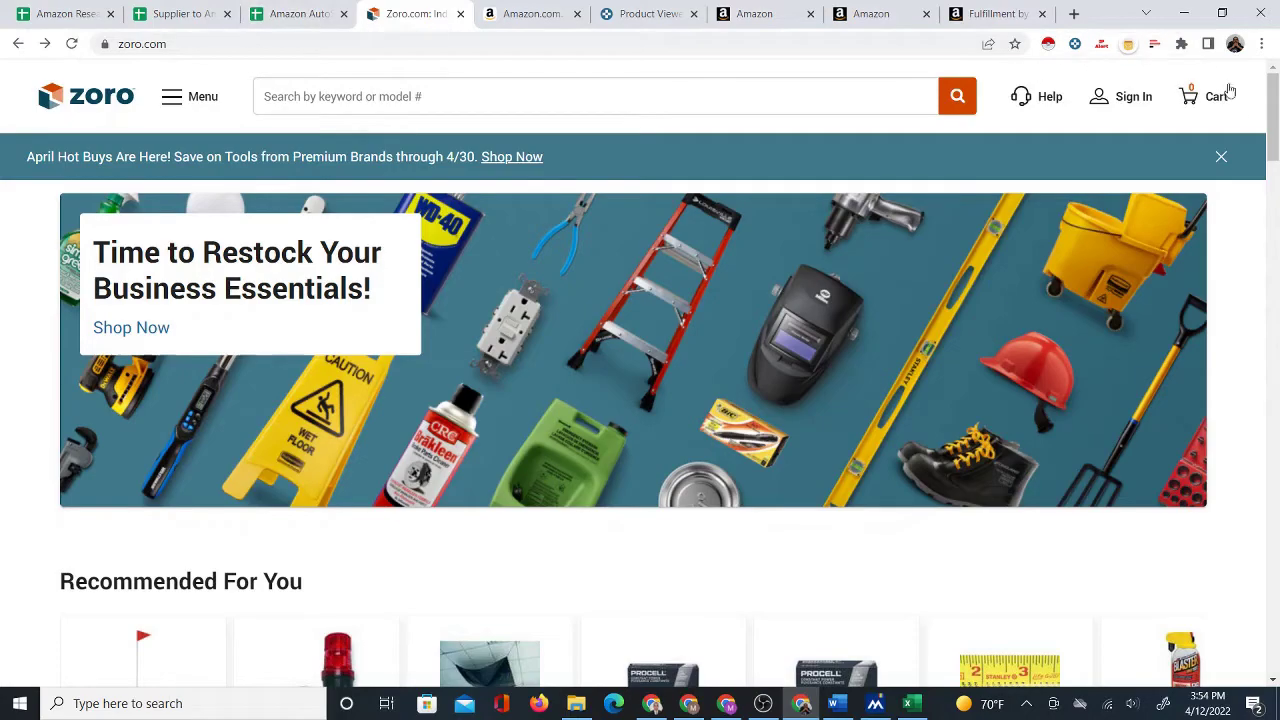
{"action": "left_click_drag", "start_coordinate": [1273, 118], "coordinate": [1265, 620]}
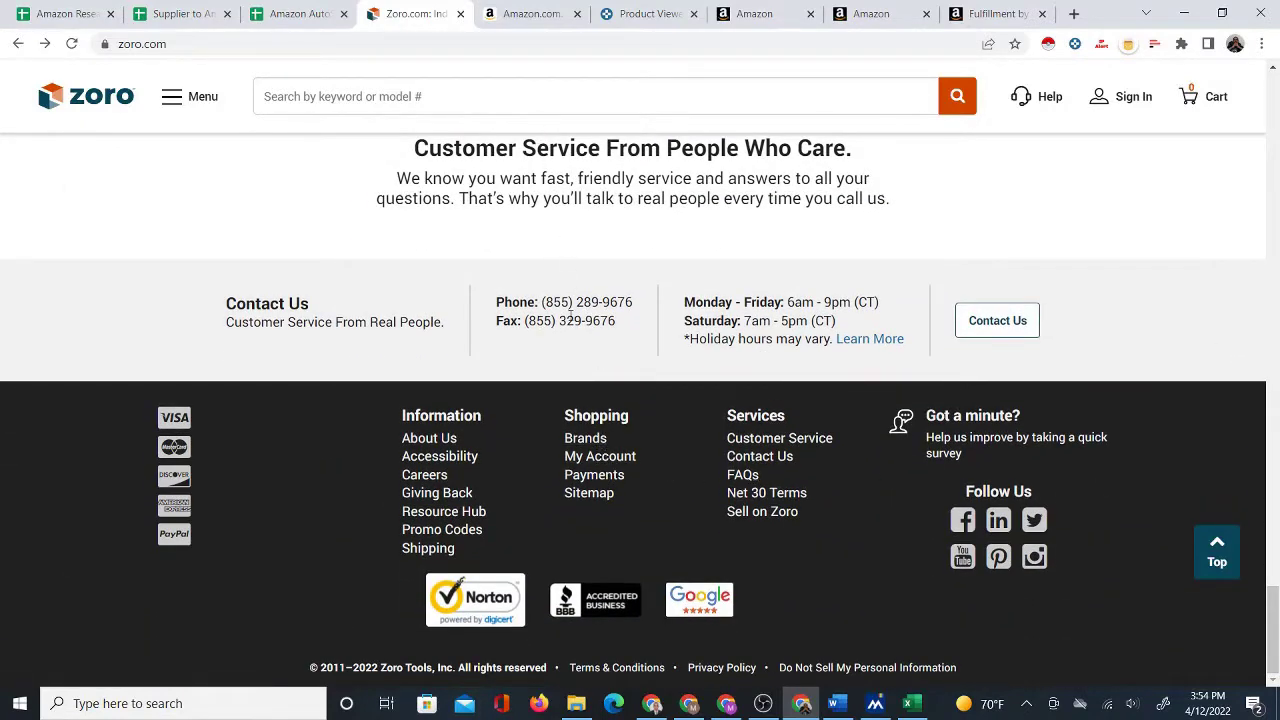
{"action": "left_click", "coordinate": [587, 440]}
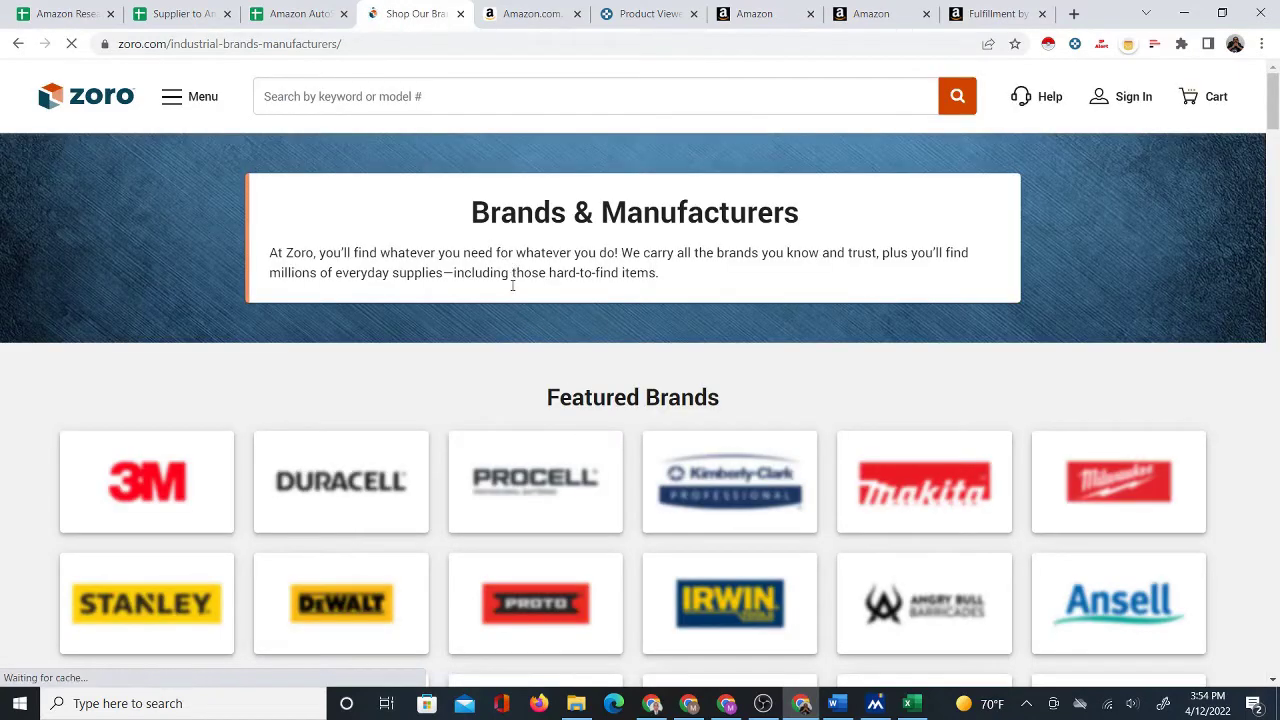
Look through all of Zoro's featured brands down to the Selected Brands index for a brand to source.
{"action": "scroll", "coordinate": [512, 286], "scroll_direction": "down", "scroll_amount": 2}
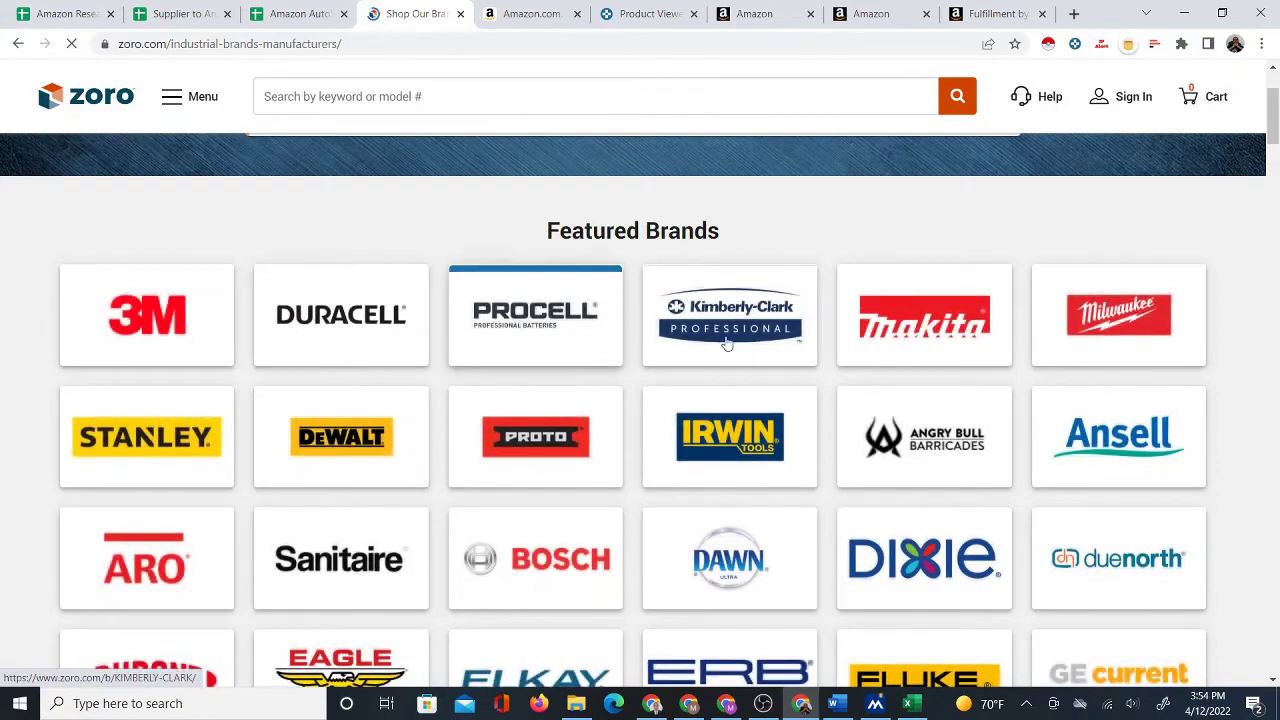
{"action": "scroll", "coordinate": [732, 343], "scroll_direction": "down", "scroll_amount": 2}
{"action": "scroll", "coordinate": [790, 318], "scroll_direction": "down", "scroll_amount": 2}
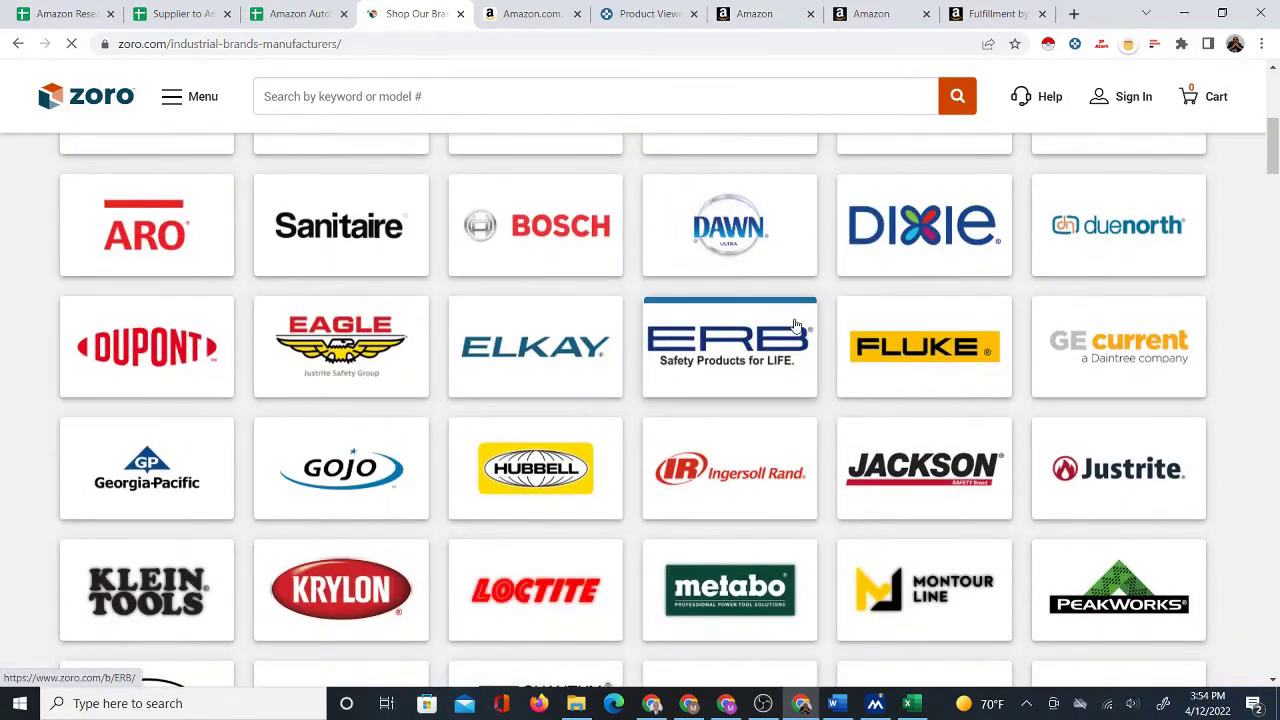
{"action": "scroll", "coordinate": [746, 311], "scroll_direction": "down", "scroll_amount": 2}
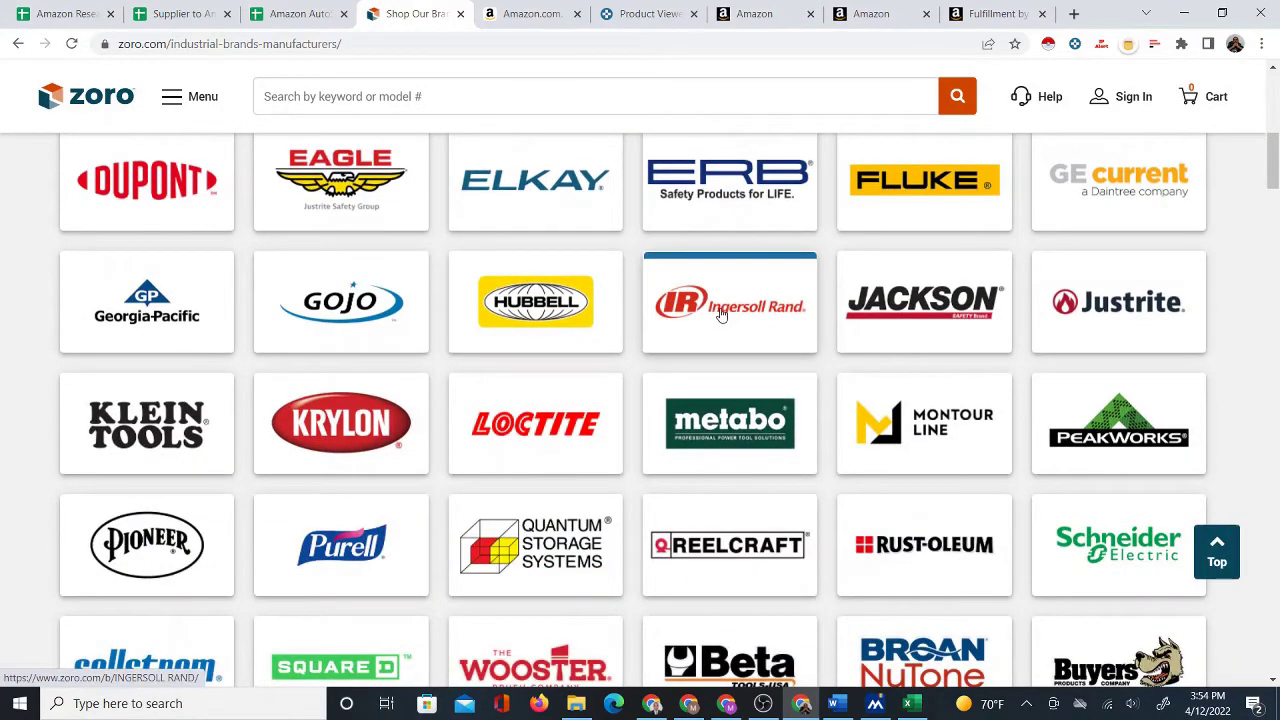
{"action": "scroll", "coordinate": [722, 314], "scroll_direction": "down", "scroll_amount": 2}
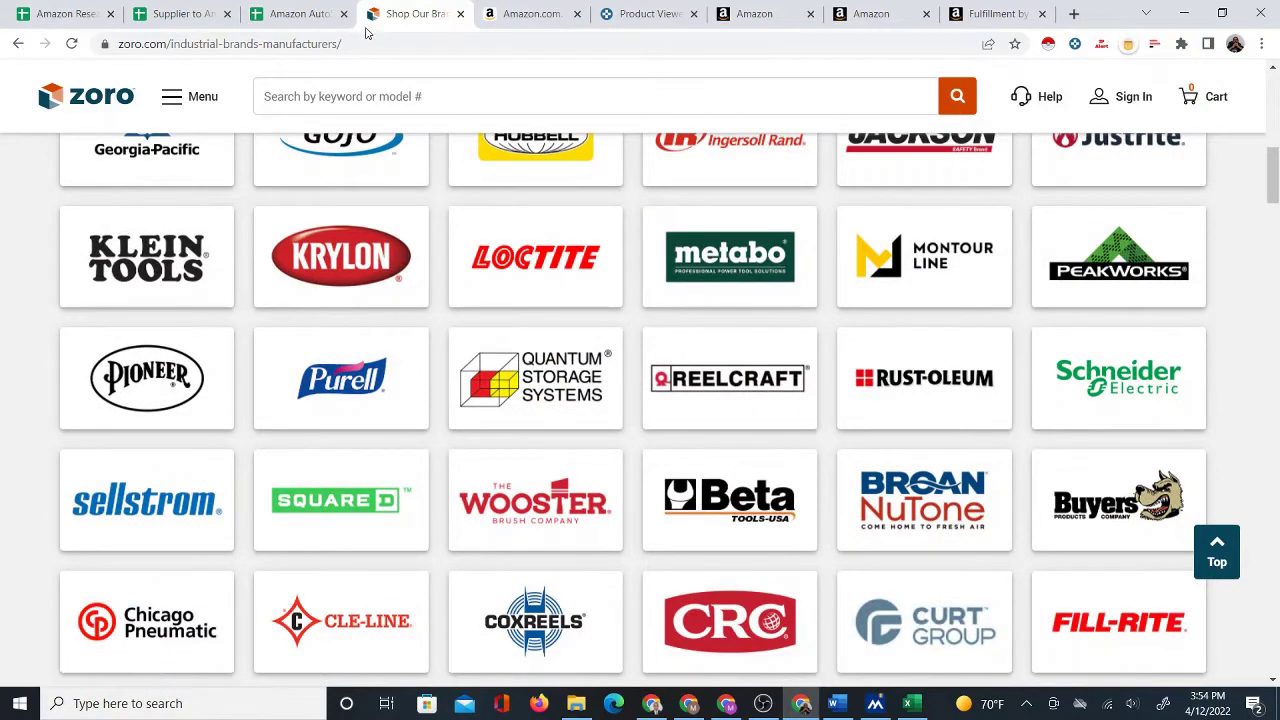
{"action": "left_click", "coordinate": [510, 16]}
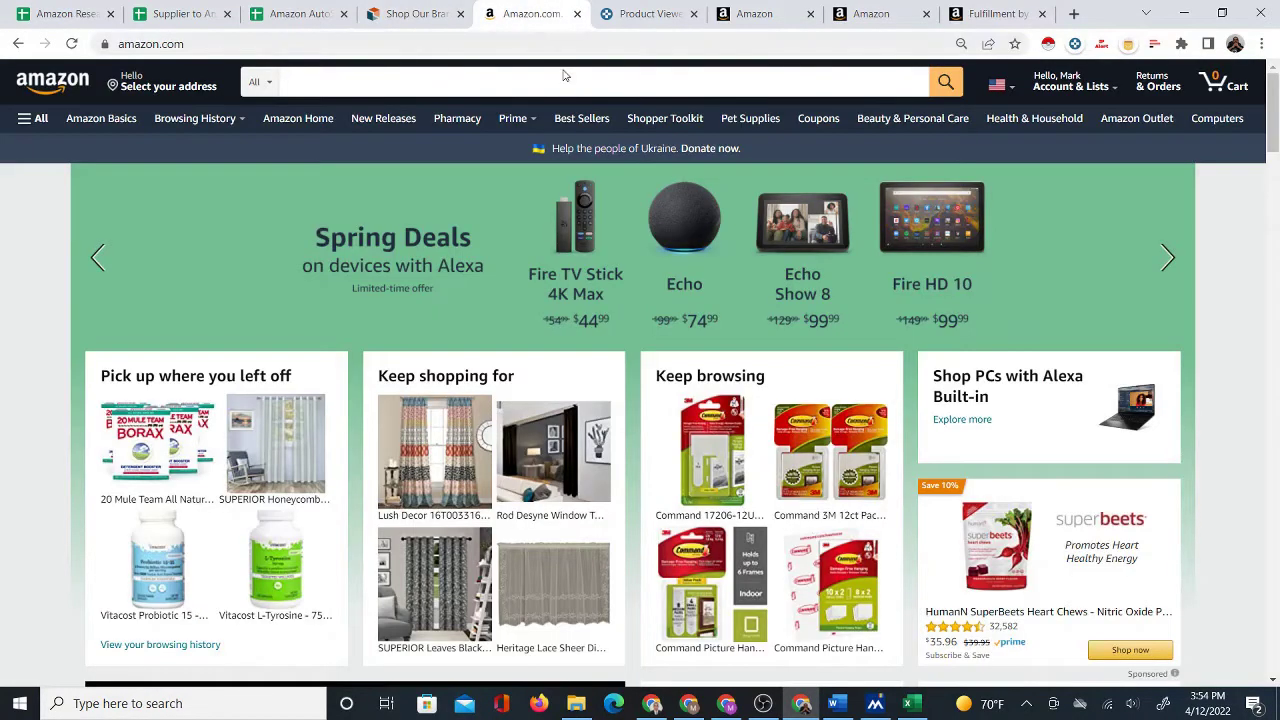
{"action": "left_click", "coordinate": [400, 17]}
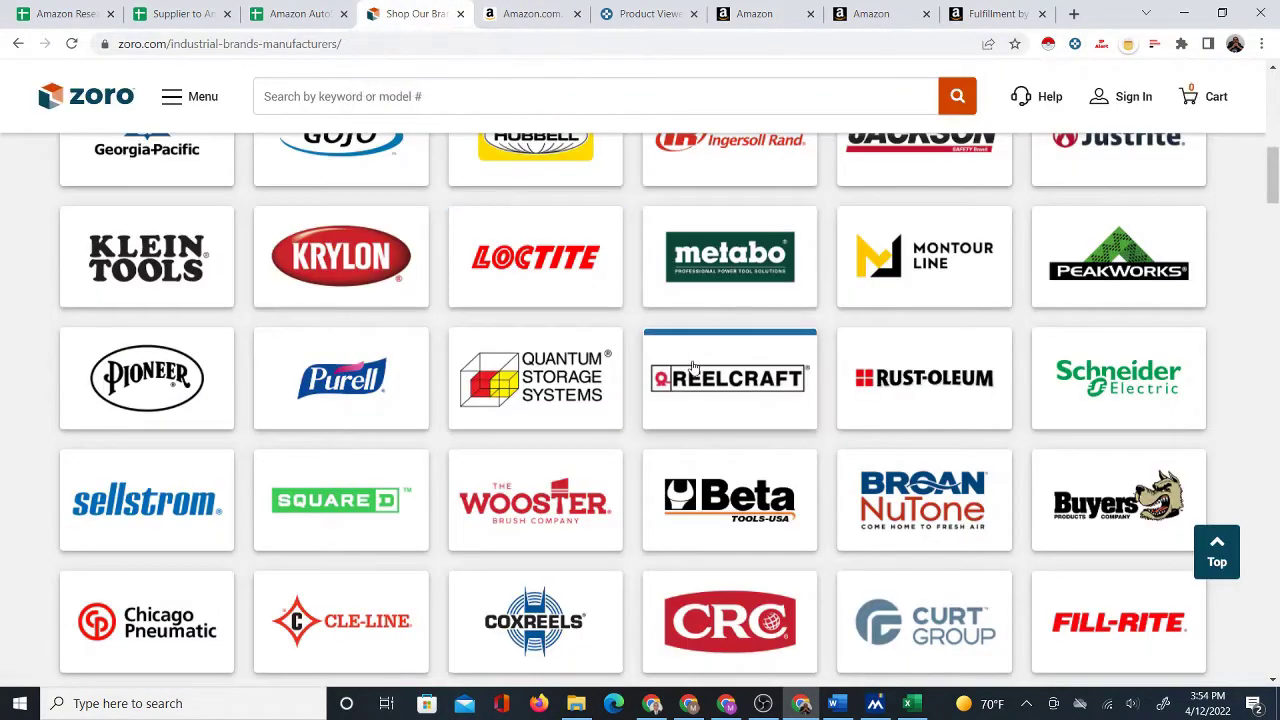
{"action": "scroll", "coordinate": [593, 320], "scroll_direction": "down", "scroll_amount": 5}
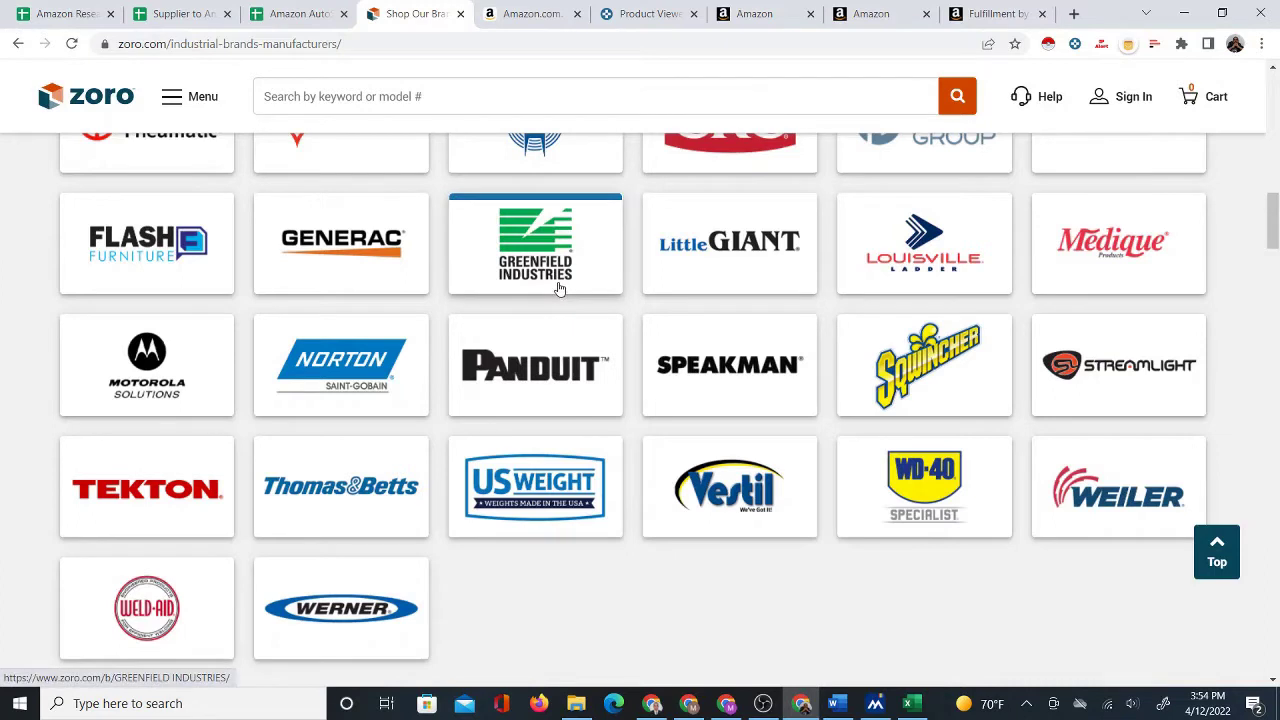
{"action": "scroll", "coordinate": [559, 289], "scroll_direction": "down", "scroll_amount": 2}
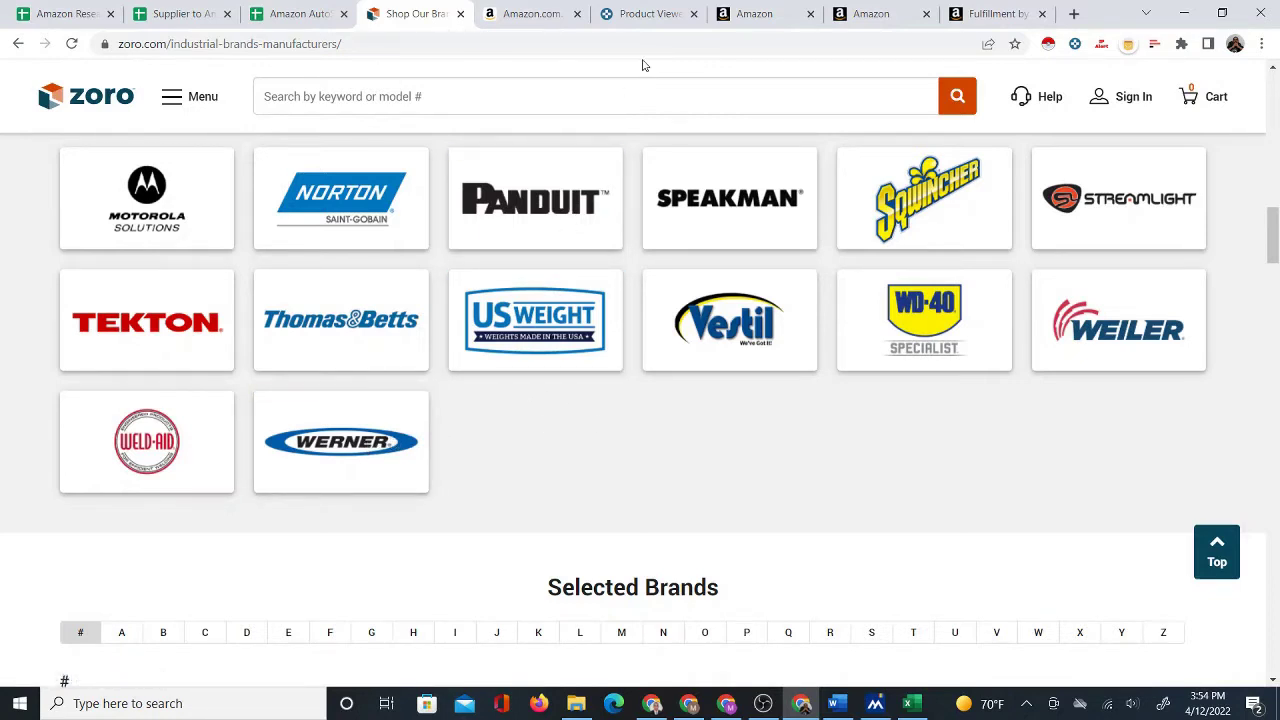
Switch to Amazon Seller Central, search its product catalog for "werner" and check the first product's selling options.
{"action": "left_click", "coordinate": [740, 14]}
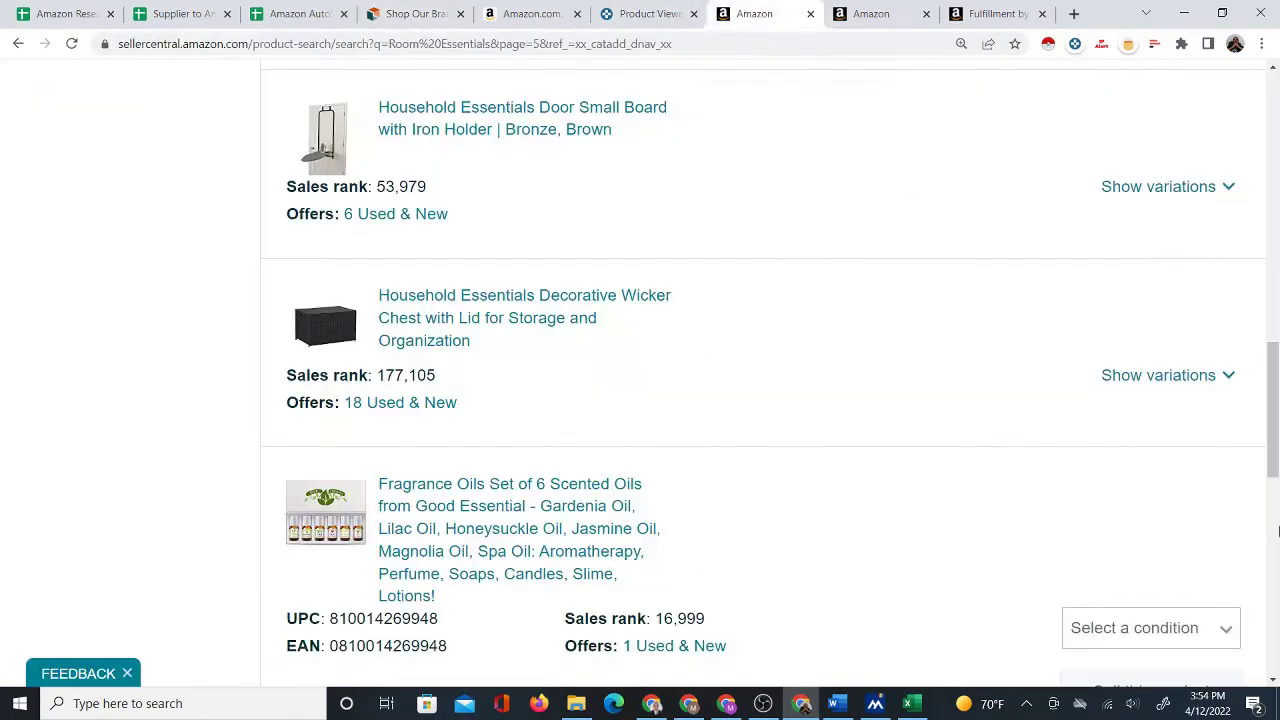
{"action": "left_click_drag", "start_coordinate": [1273, 410], "coordinate": [1270, 153]}
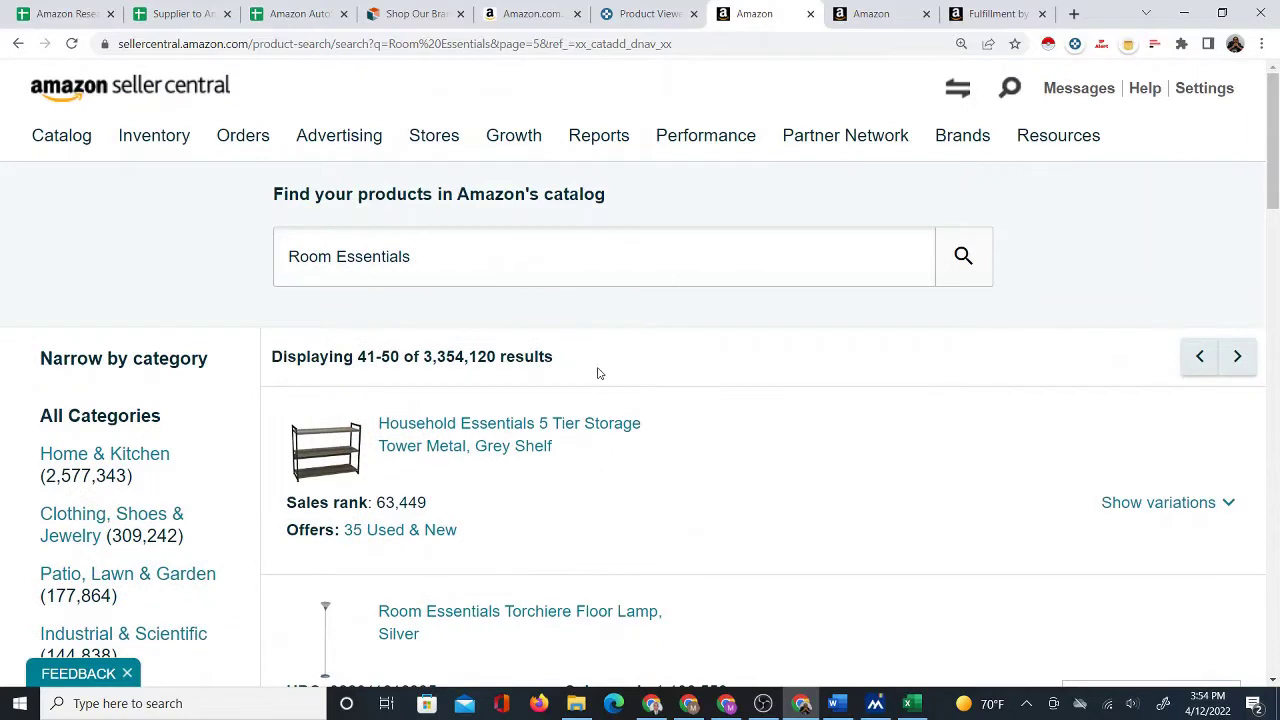
{"action": "left_click_drag", "start_coordinate": [428, 246], "coordinate": [224, 248]}
{"action": "type", "text": "w"}
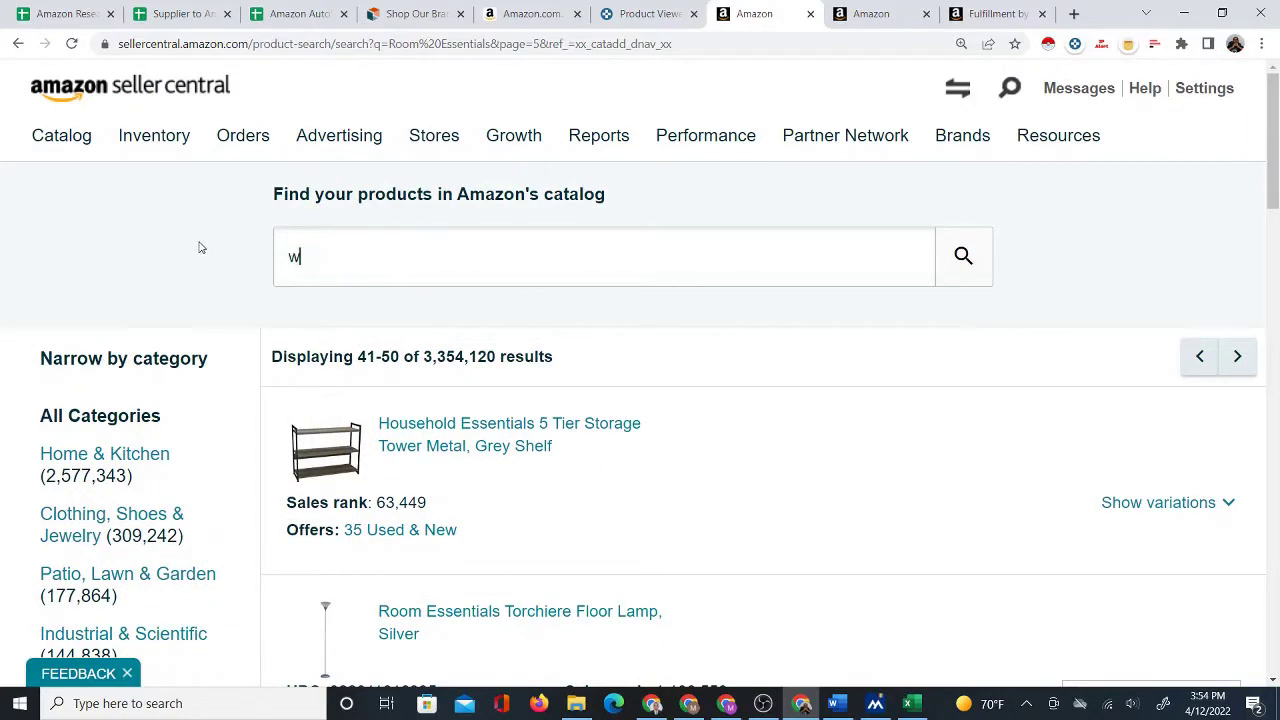
{"action": "type", "text": "erner"}
{"action": "key", "text": "Return"}
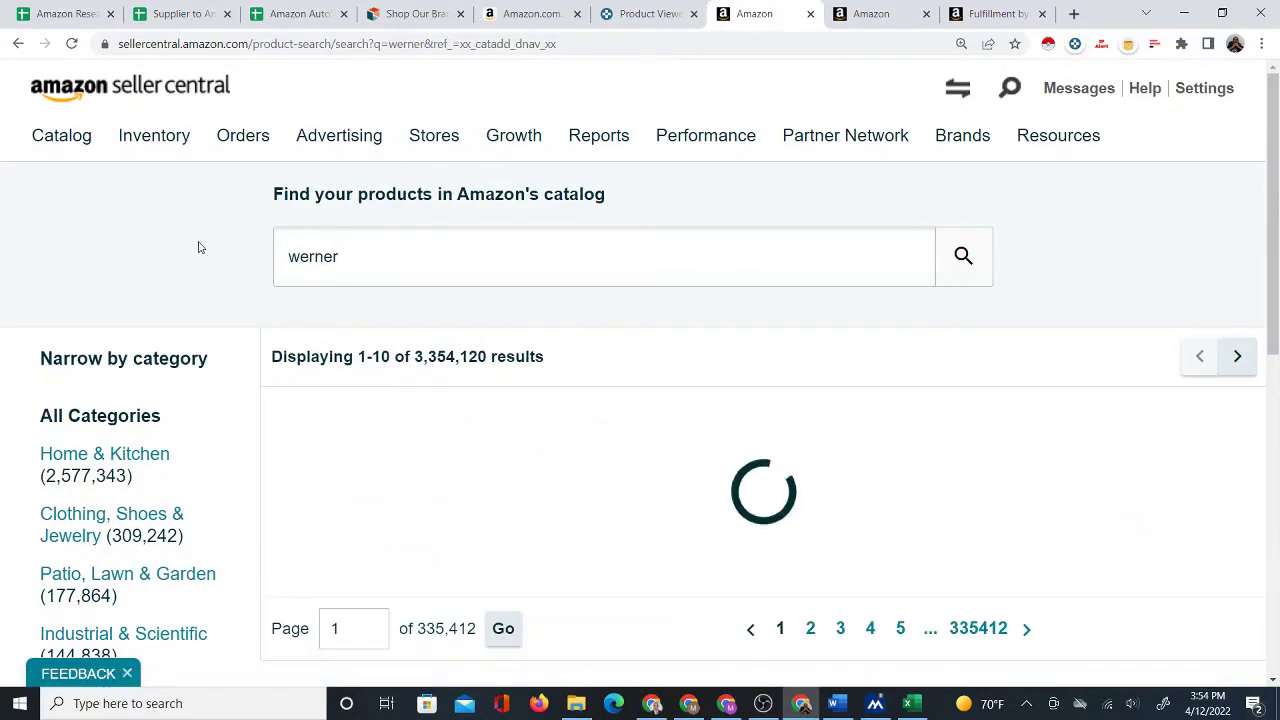
{"action": "scroll", "coordinate": [556, 368], "scroll_direction": "down", "scroll_amount": 2}
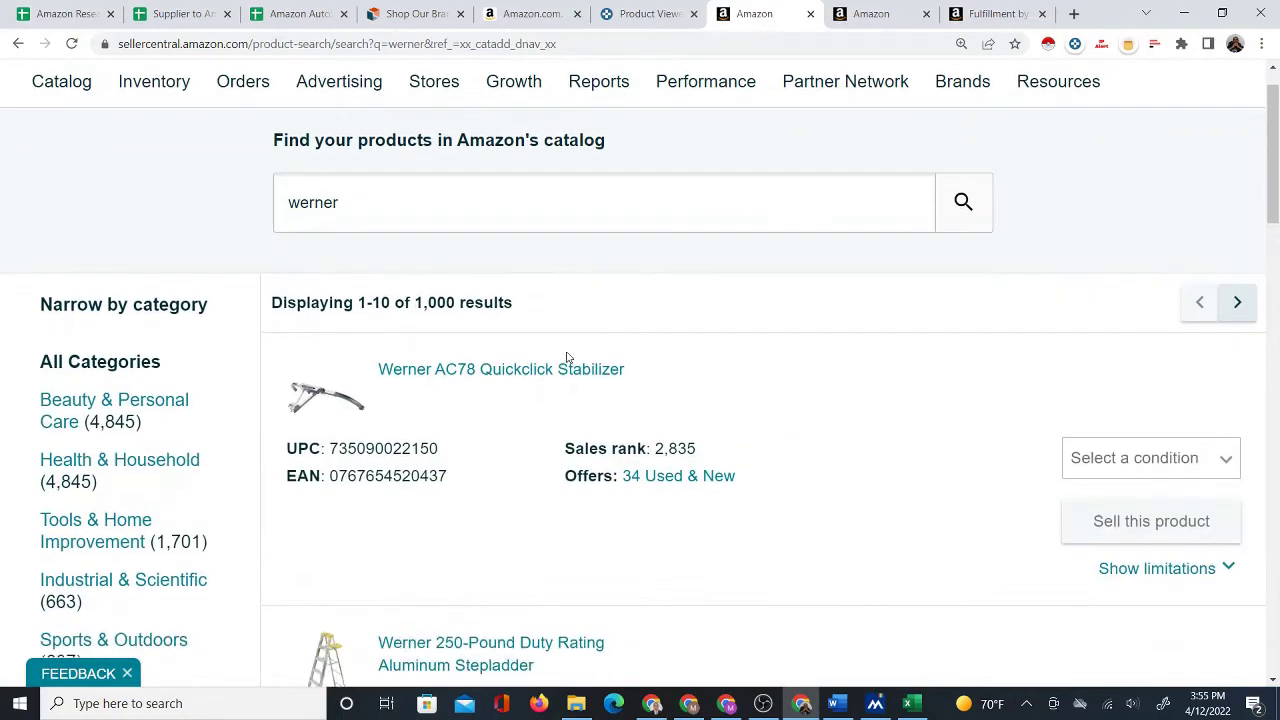
Open the Werner brand page from Zoro's featured brands and look over its product results.
{"action": "left_click", "coordinate": [413, 14]}
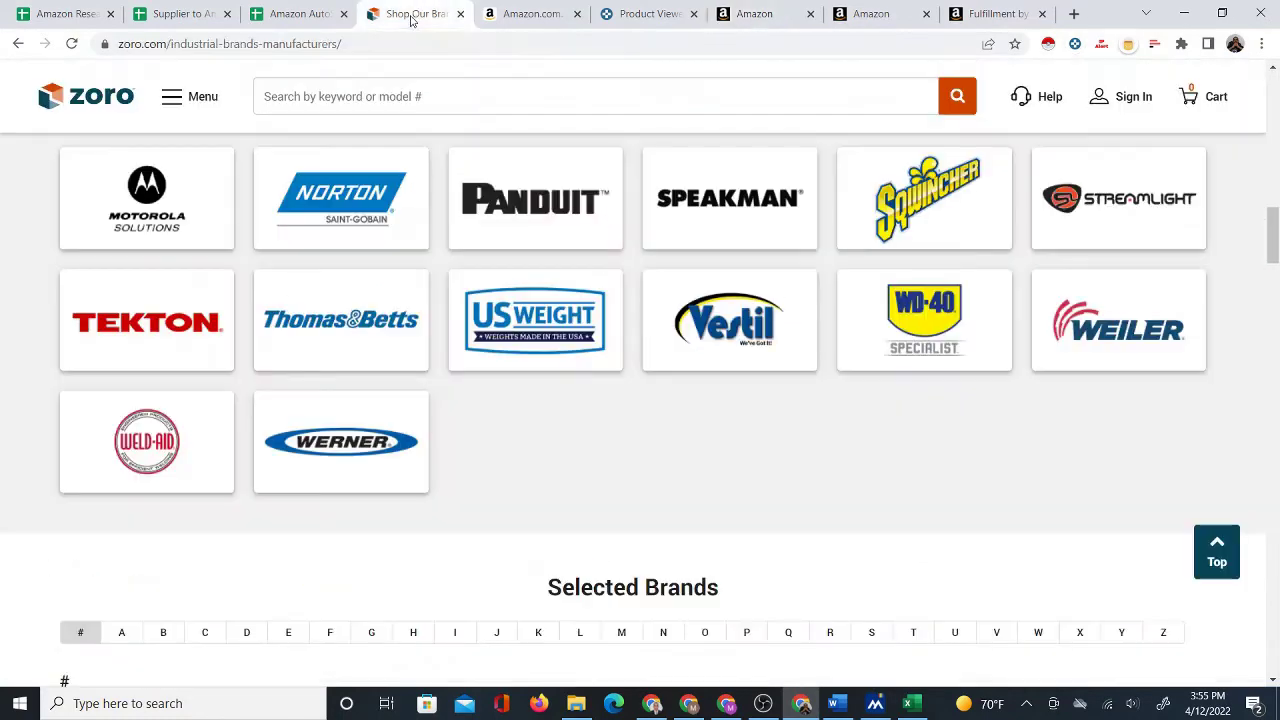
{"action": "left_click", "coordinate": [370, 447]}
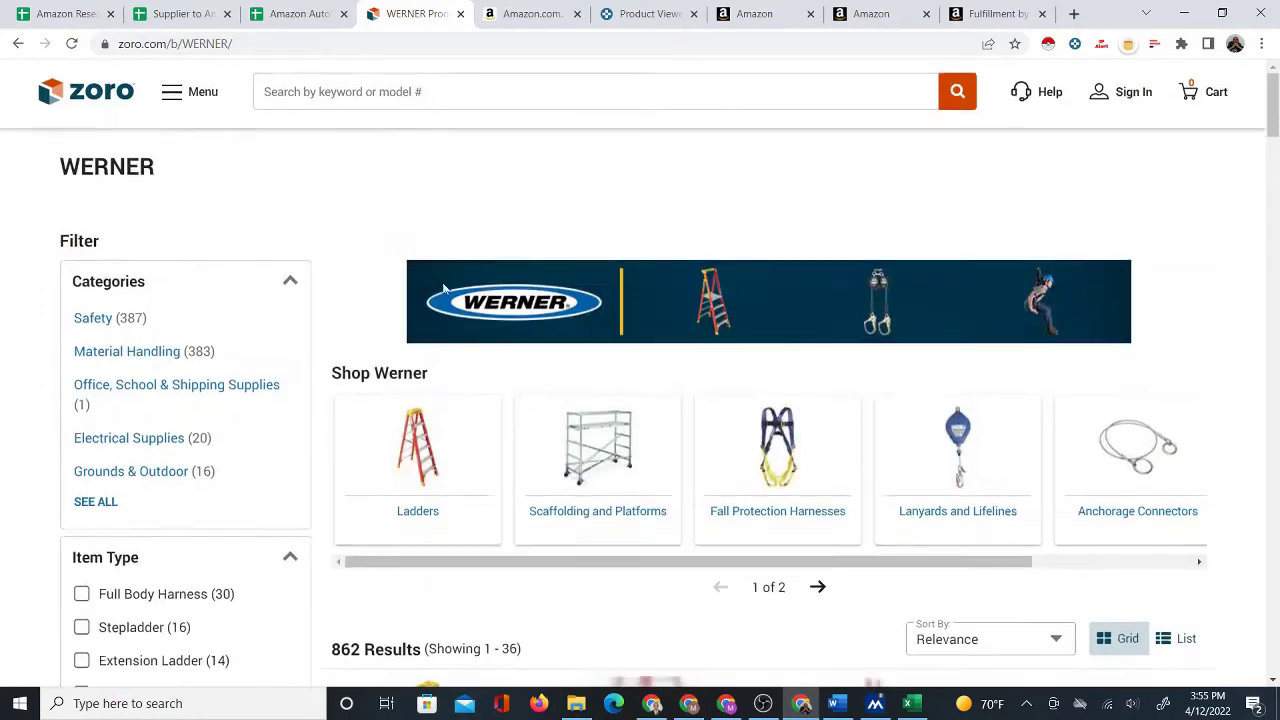
{"action": "scroll", "coordinate": [487, 379], "scroll_direction": "down", "scroll_amount": 3}
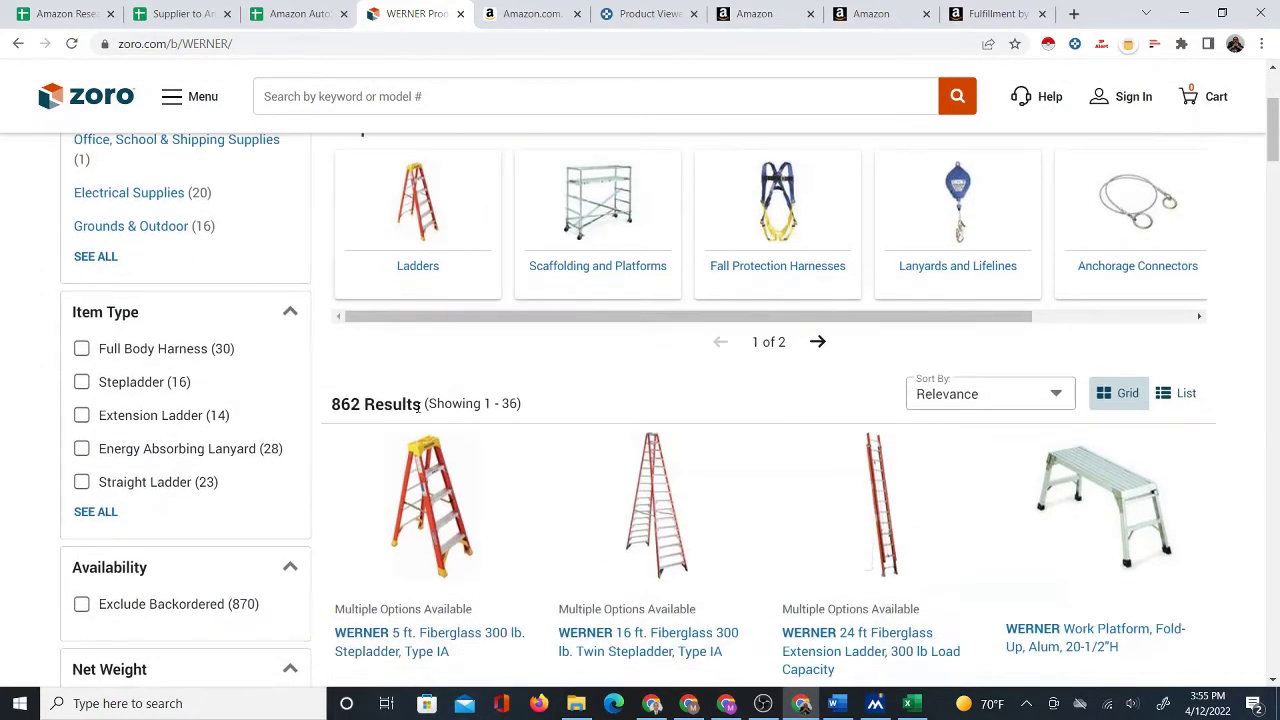
{"action": "scroll", "coordinate": [421, 398], "scroll_direction": "down", "scroll_amount": 2}
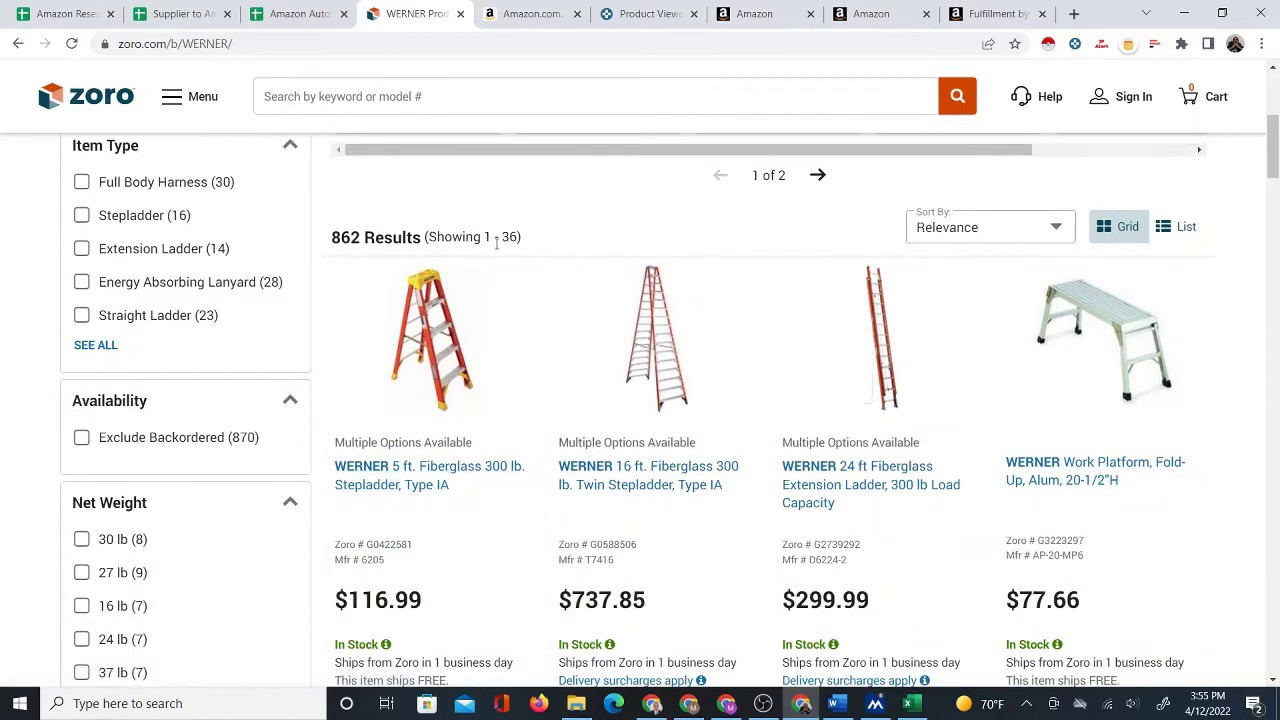
{"action": "scroll", "coordinate": [560, 260], "scroll_direction": "down", "scroll_amount": 4}
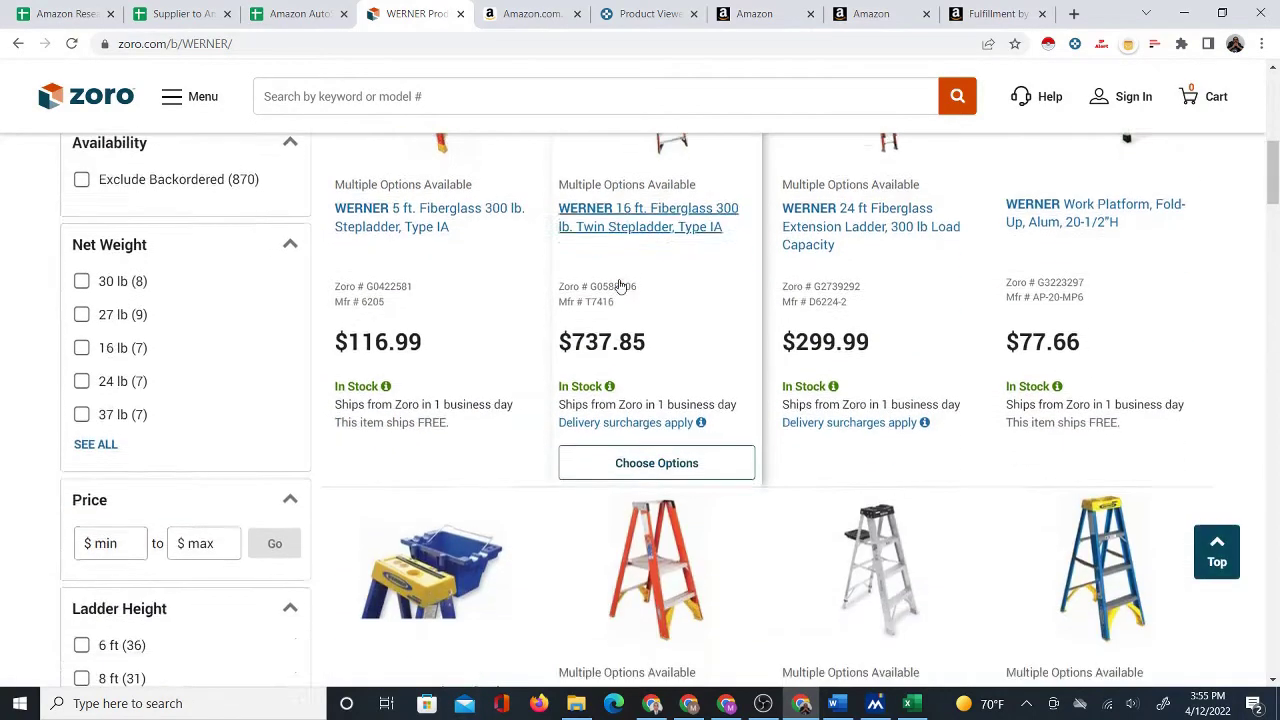
{"action": "scroll", "coordinate": [444, 328], "scroll_direction": "up", "scroll_amount": 5}
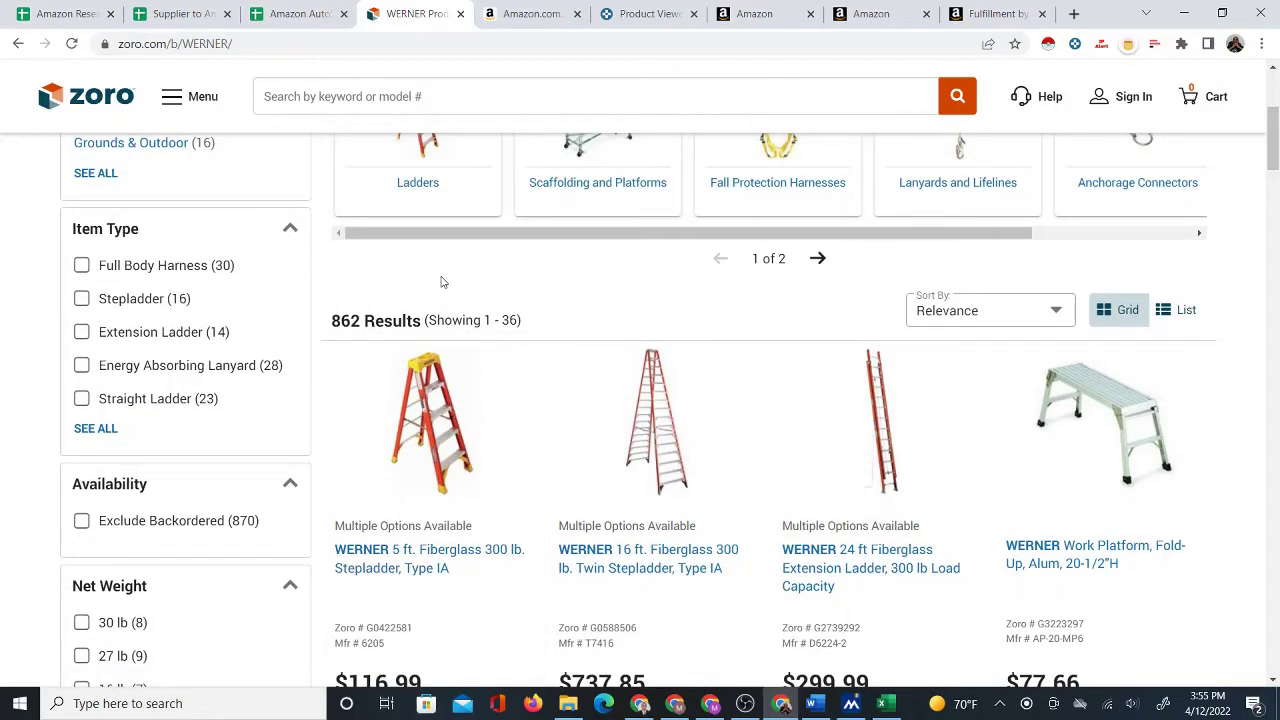
Check the number of Werner product results on Zoro's brand page.
{"action": "double_click", "coordinate": [345, 313]}
{"action": "scroll", "coordinate": [400, 330], "scroll_direction": "up", "scroll_amount": 2}
{"action": "scroll", "coordinate": [430, 280], "scroll_direction": "down", "scroll_amount": 3}
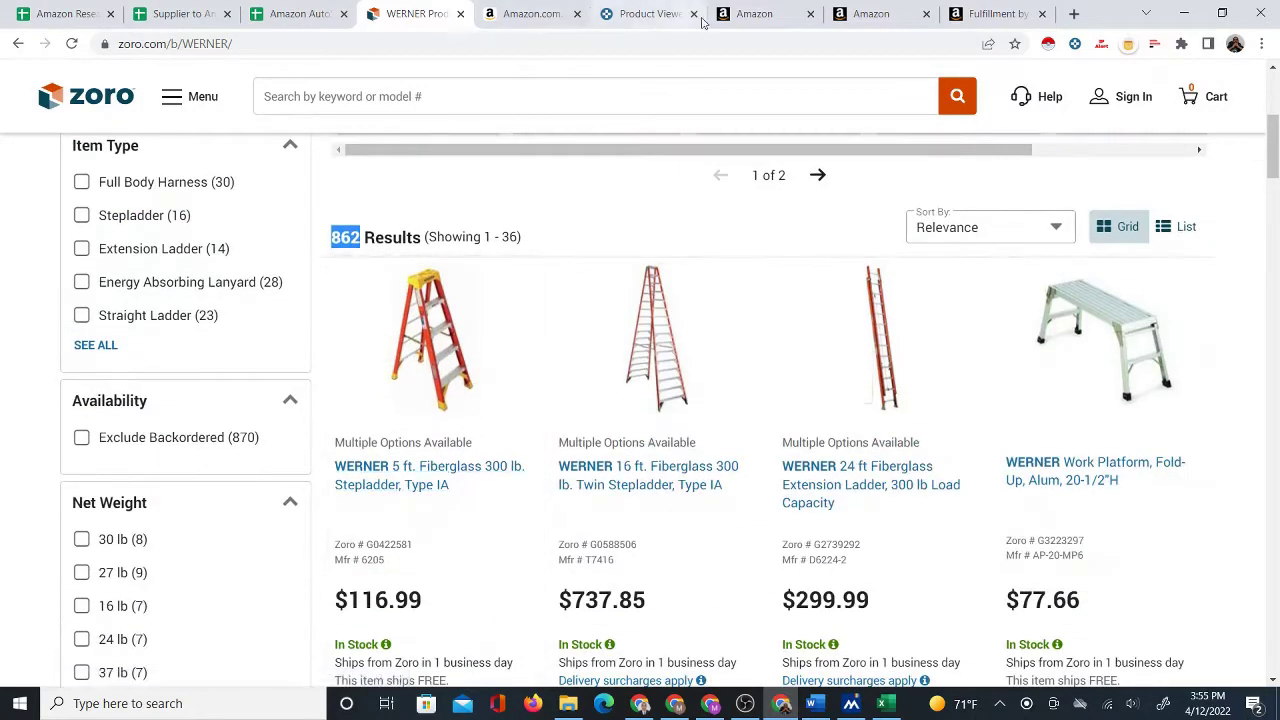
Switch to the Seller Central catalog search for "werner" and place its browser tab directly after the Zoro tab.
{"action": "left_click", "coordinate": [750, 14]}
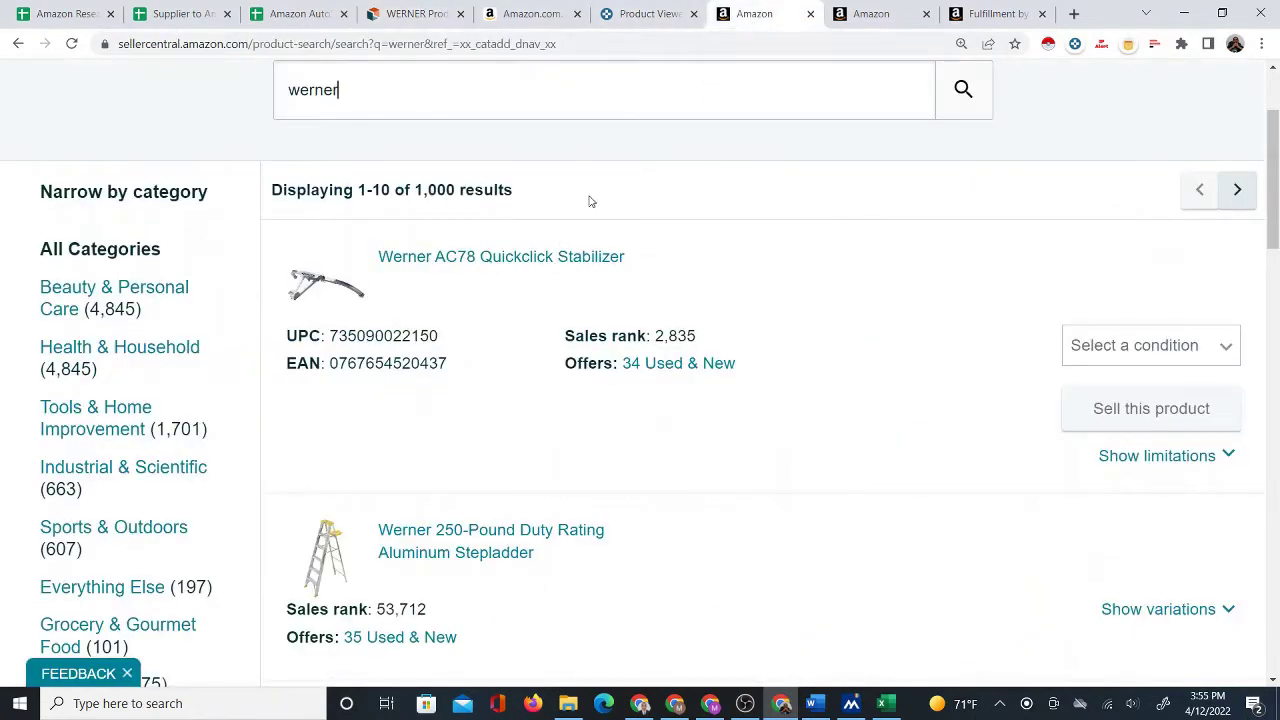
{"action": "left_click_drag", "start_coordinate": [750, 14], "coordinate": [516, 14]}
{"action": "scroll", "coordinate": [504, 155], "scroll_direction": "up", "scroll_amount": 2}
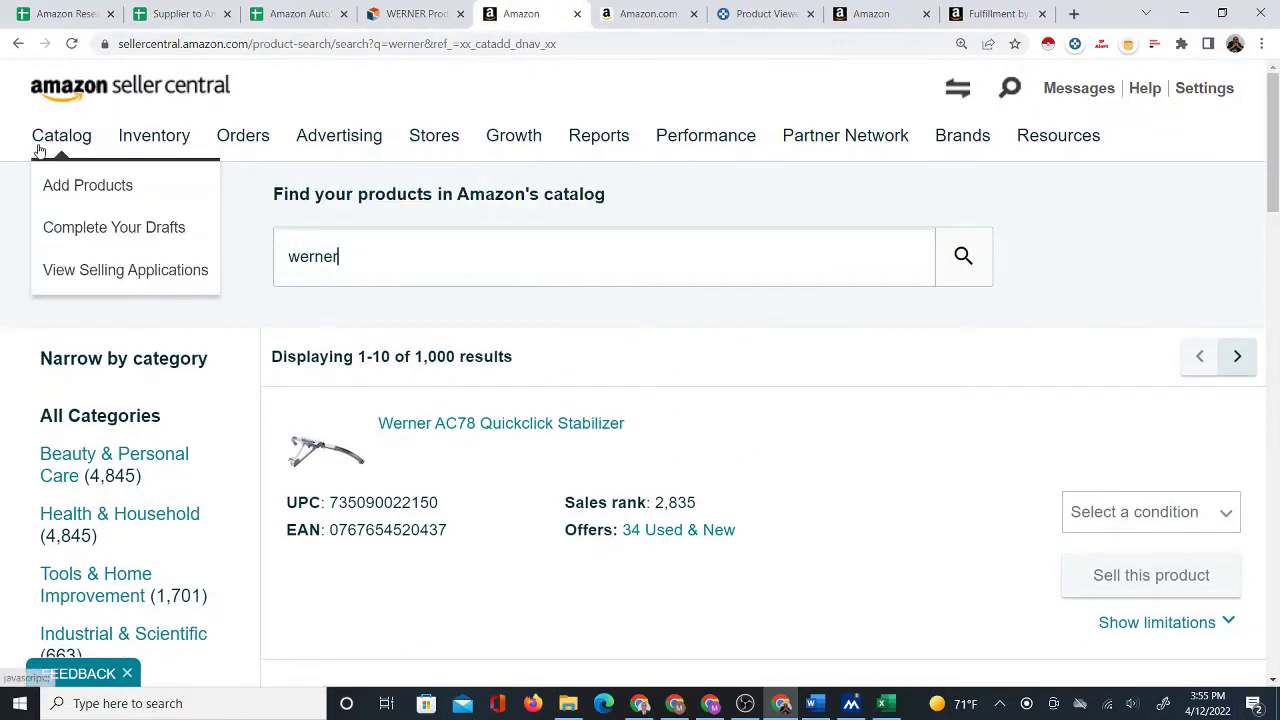
Look through the first page of Seller Central's "werner" results, comparing products, sales ranks and offers.
{"action": "scroll", "coordinate": [474, 309], "scroll_direction": "down", "scroll_amount": 2}
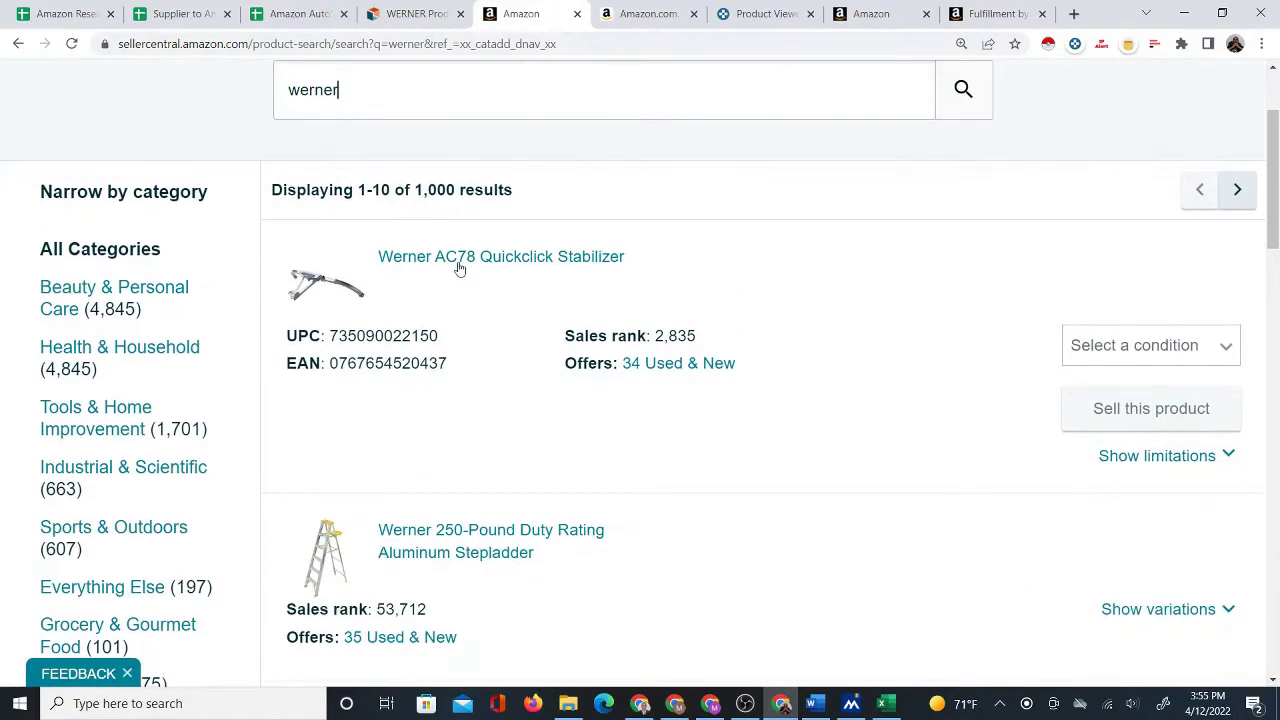
{"action": "scroll", "coordinate": [471, 346], "scroll_direction": "down", "scroll_amount": 2}
{"action": "scroll", "coordinate": [465, 340], "scroll_direction": "down", "scroll_amount": 3}
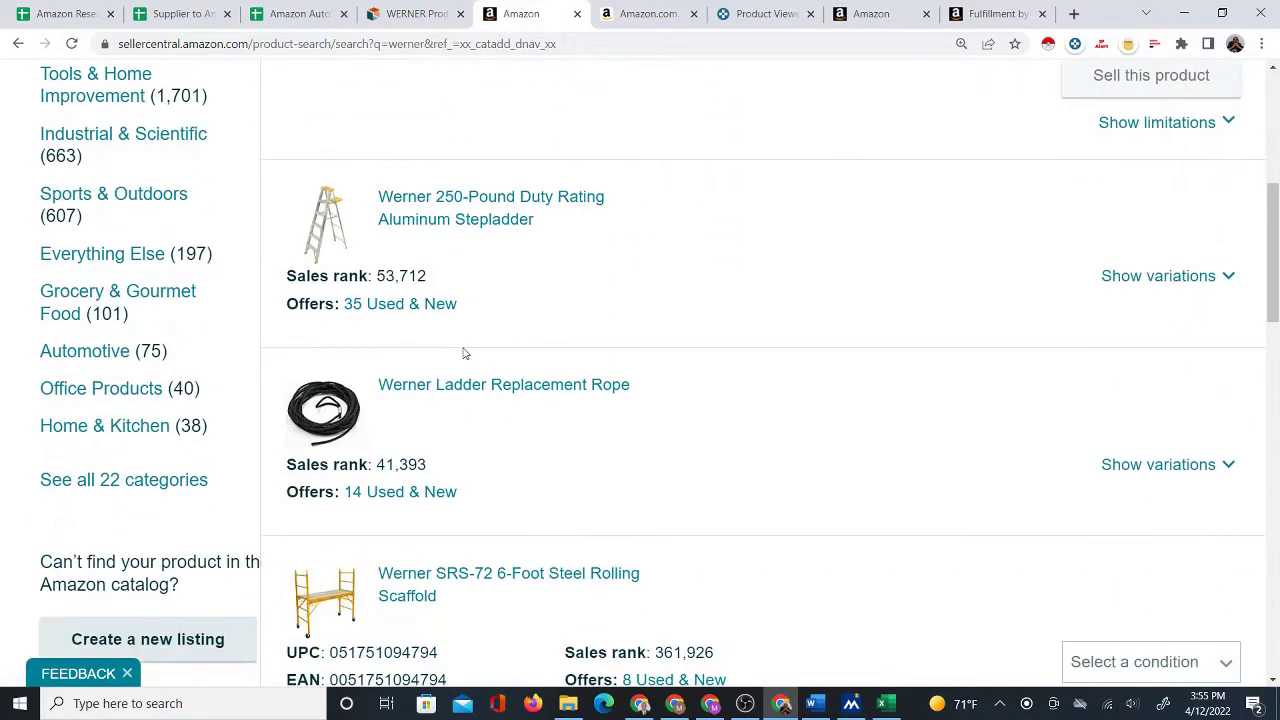
{"action": "scroll", "coordinate": [445, 305], "scroll_direction": "down", "scroll_amount": 2}
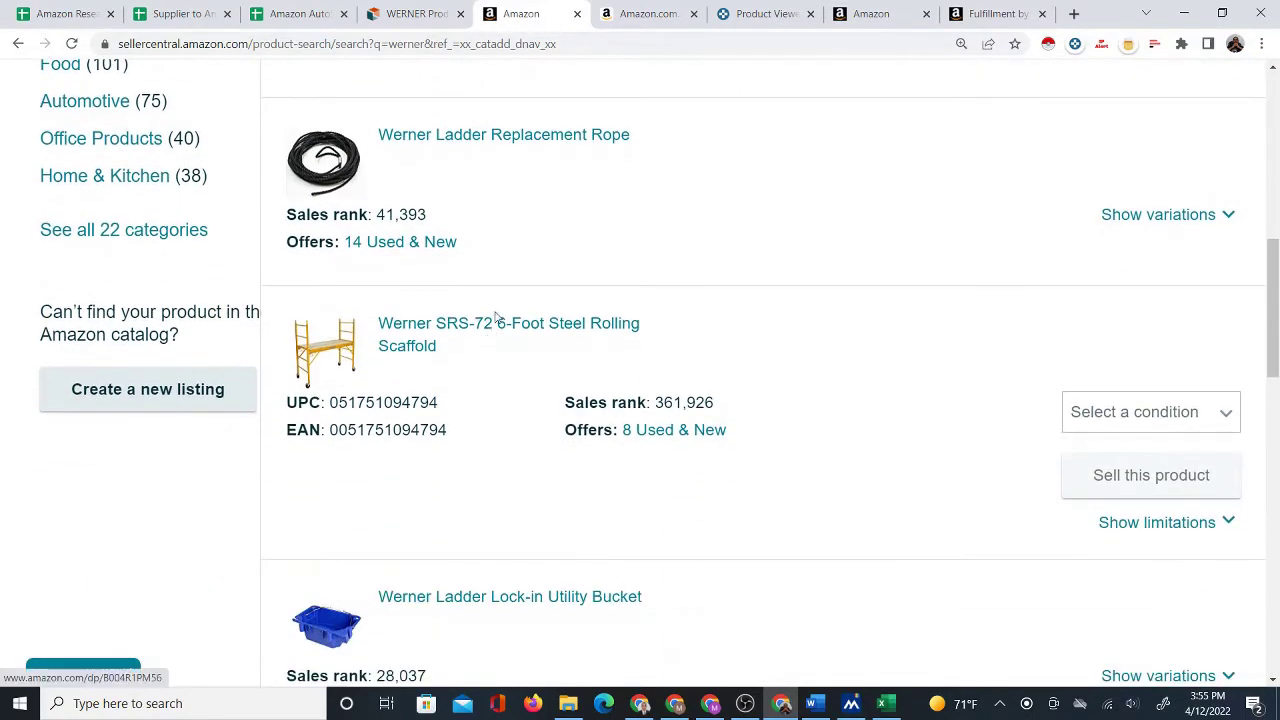
{"action": "scroll", "coordinate": [497, 315], "scroll_direction": "down", "scroll_amount": 2}
{"action": "scroll", "coordinate": [457, 411], "scroll_direction": "down", "scroll_amount": 3}
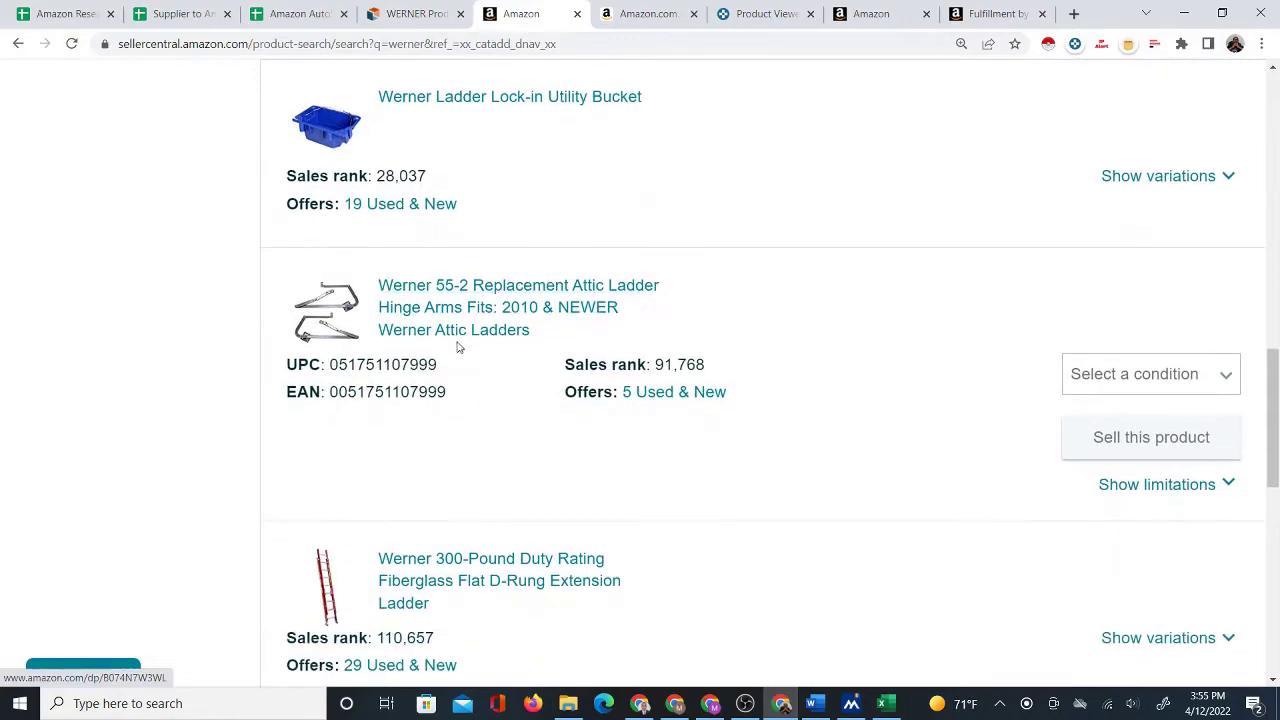
{"action": "scroll", "coordinate": [455, 380], "scroll_direction": "down", "scroll_amount": 3}
{"action": "scroll", "coordinate": [463, 388], "scroll_direction": "down", "scroll_amount": 3}
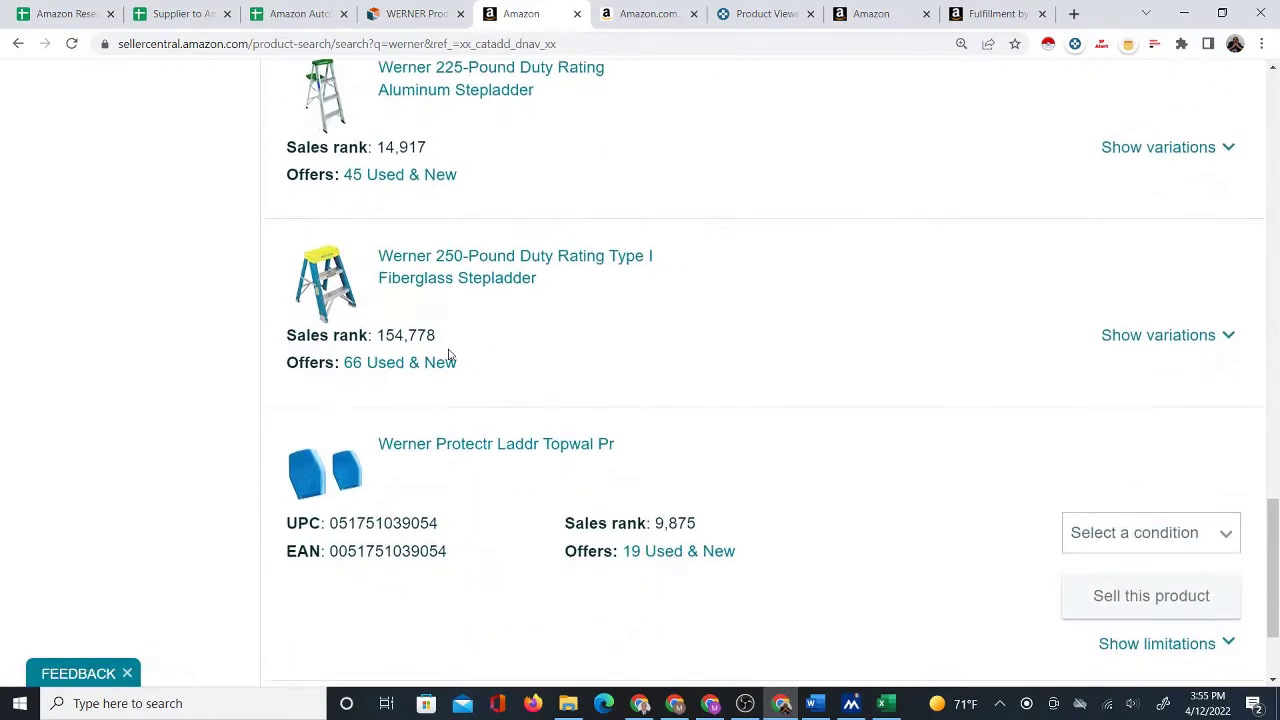
{"action": "scroll", "coordinate": [420, 320], "scroll_direction": "down", "scroll_amount": 2}
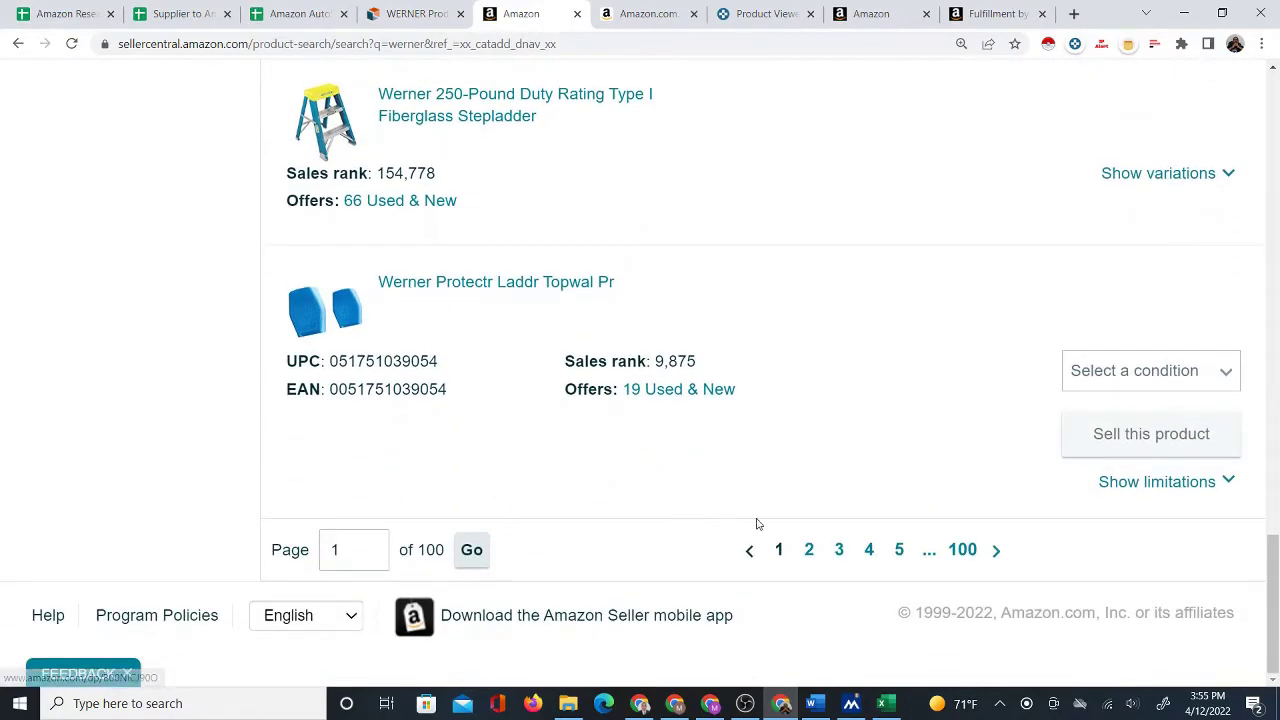
Open page 2 of the "werner" catalog results and look through its products.
{"action": "left_click", "coordinate": [809, 550]}
{"action": "scroll", "coordinate": [700, 498], "scroll_direction": "down", "scroll_amount": 1}
{"action": "scroll", "coordinate": [680, 505], "scroll_direction": "down", "scroll_amount": 18}
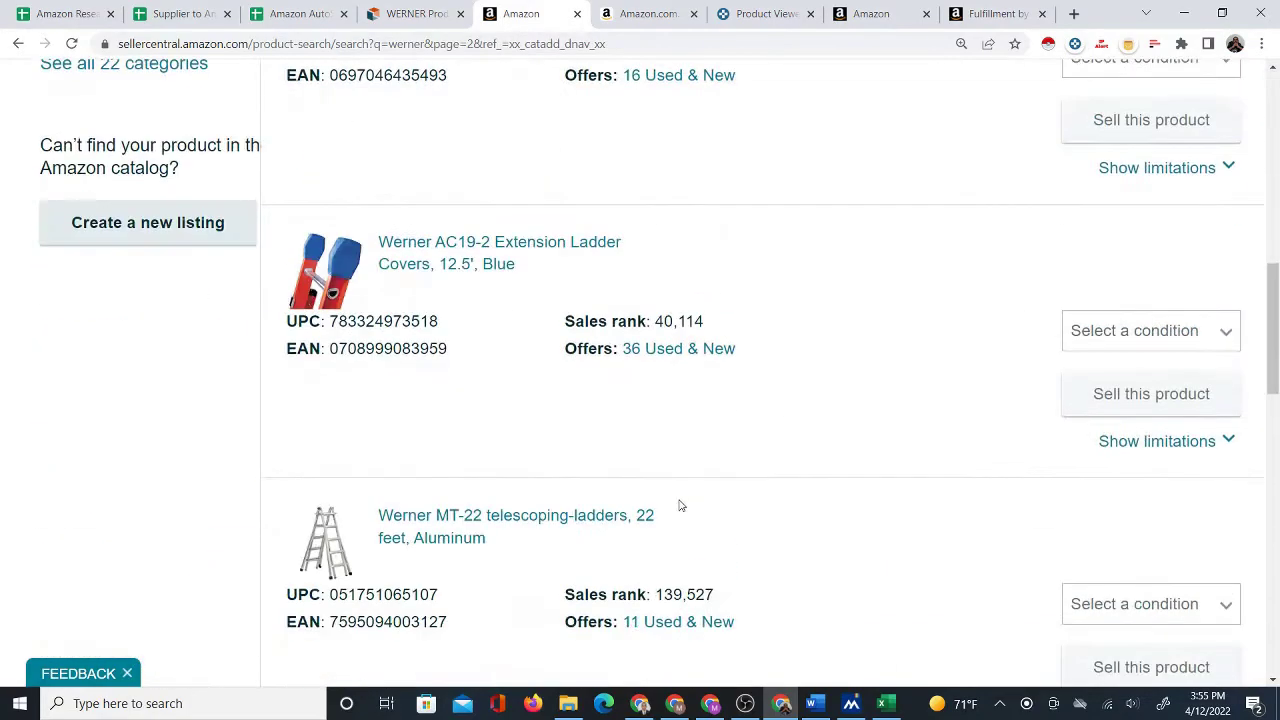
{"action": "scroll", "coordinate": [820, 598], "scroll_direction": "down", "scroll_amount": 3}
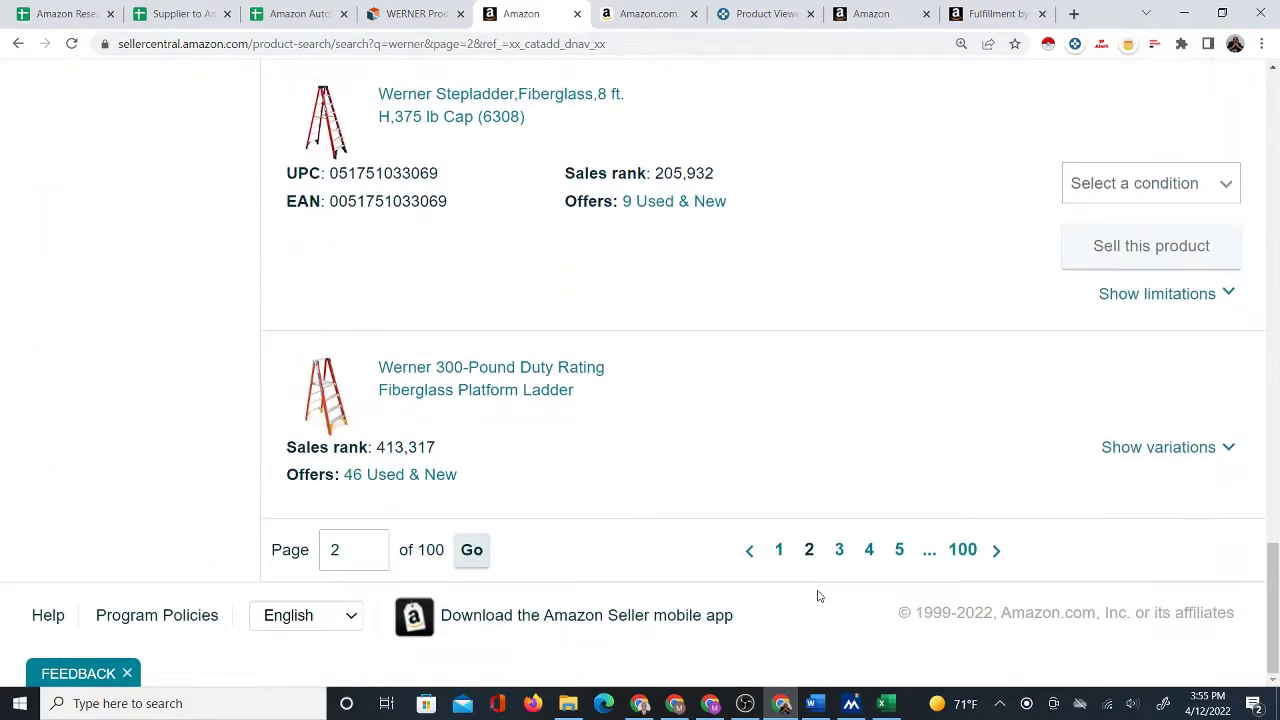
Open page 4 of the catalog results and set the condition of the Werner AP20-MP6 Aluminum Work Platform to New.
{"action": "left_click", "coordinate": [868, 549]}
{"action": "scroll", "coordinate": [815, 445], "scroll_direction": "down", "scroll_amount": 3}
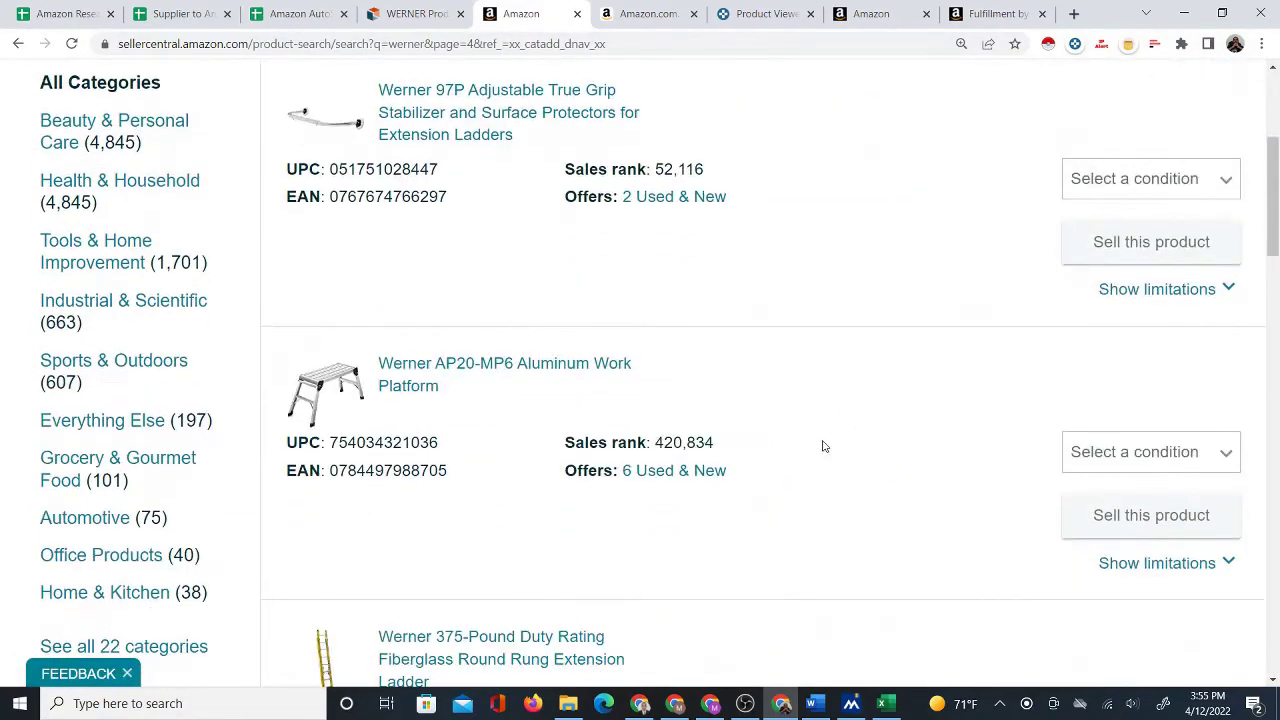
{"action": "scroll", "coordinate": [925, 348], "scroll_direction": "down", "scroll_amount": 2}
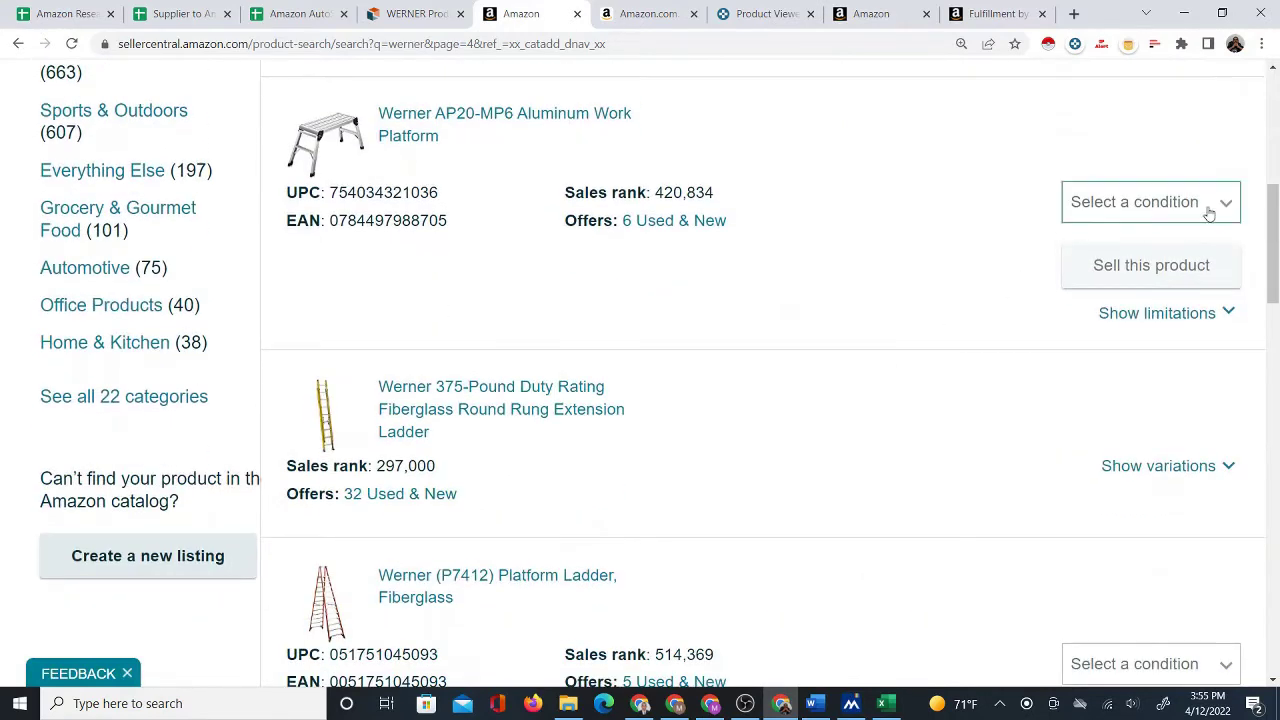
{"action": "left_click", "coordinate": [1148, 202]}
{"action": "left_click", "coordinate": [1150, 240]}
{"action": "left_click", "coordinate": [1134, 207]}
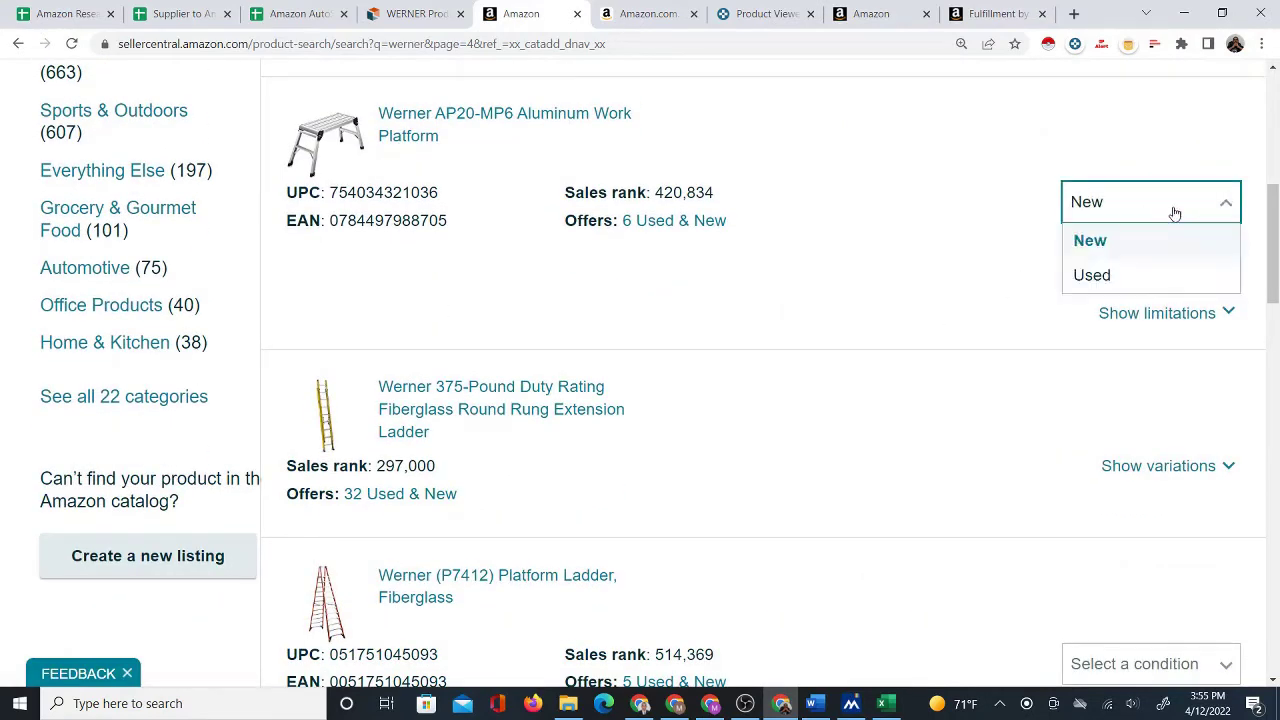
{"action": "left_click", "coordinate": [1146, 240]}
Show the variations of the Werner 375-Pound Fiberglass Round Rung Extension Ladder and look through them and the remaining products on page 4.
{"action": "left_click", "coordinate": [1158, 468]}
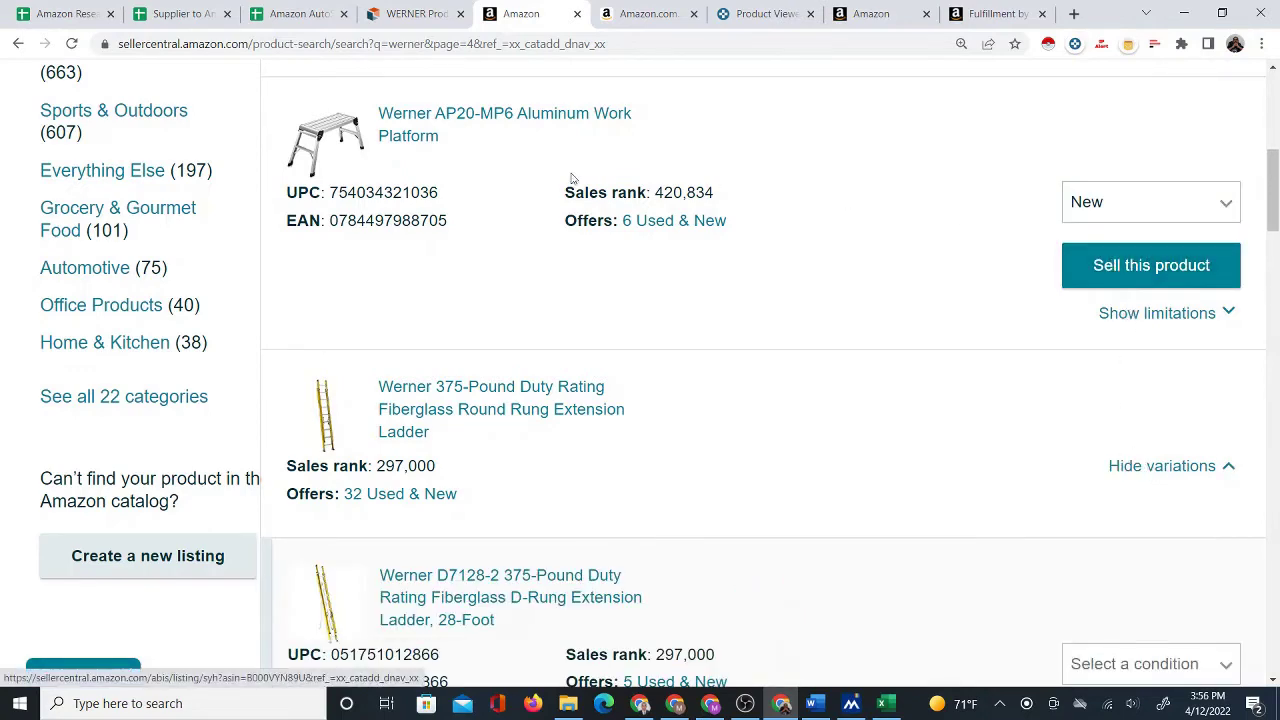
{"action": "scroll", "coordinate": [537, 505], "scroll_direction": "down", "scroll_amount": 5}
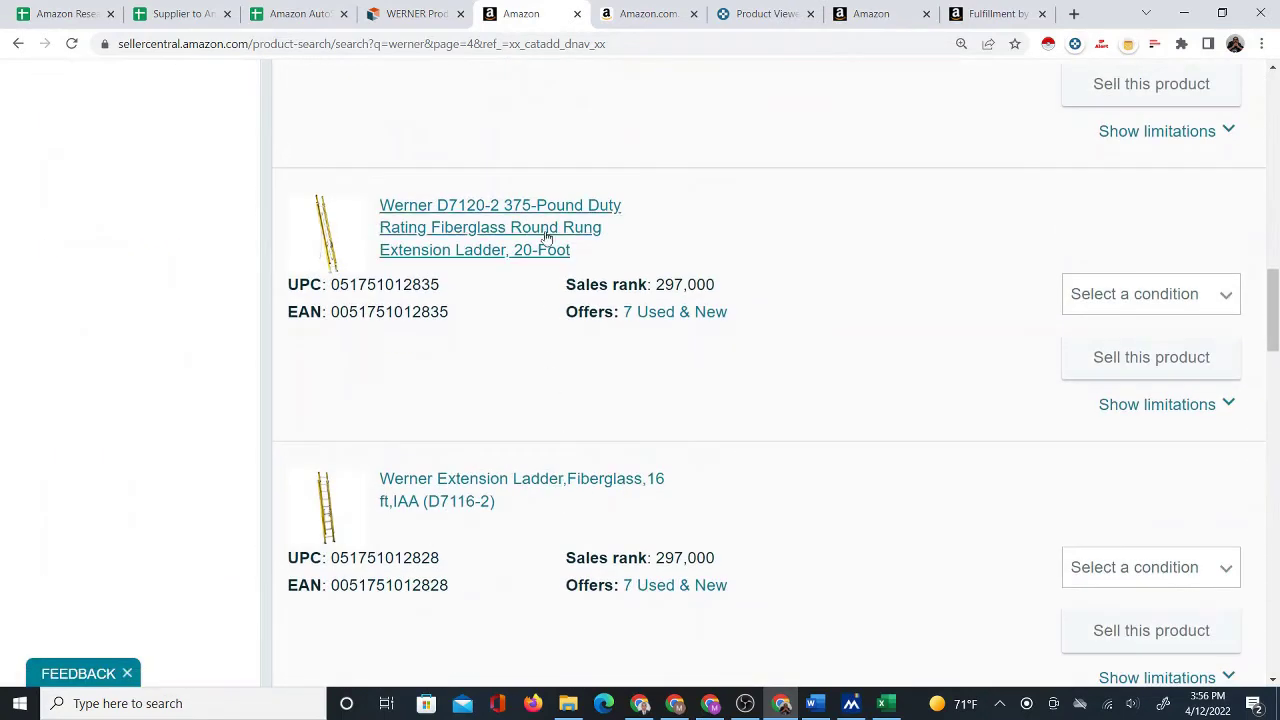
{"action": "scroll", "coordinate": [662, 314], "scroll_direction": "up", "scroll_amount": 6}
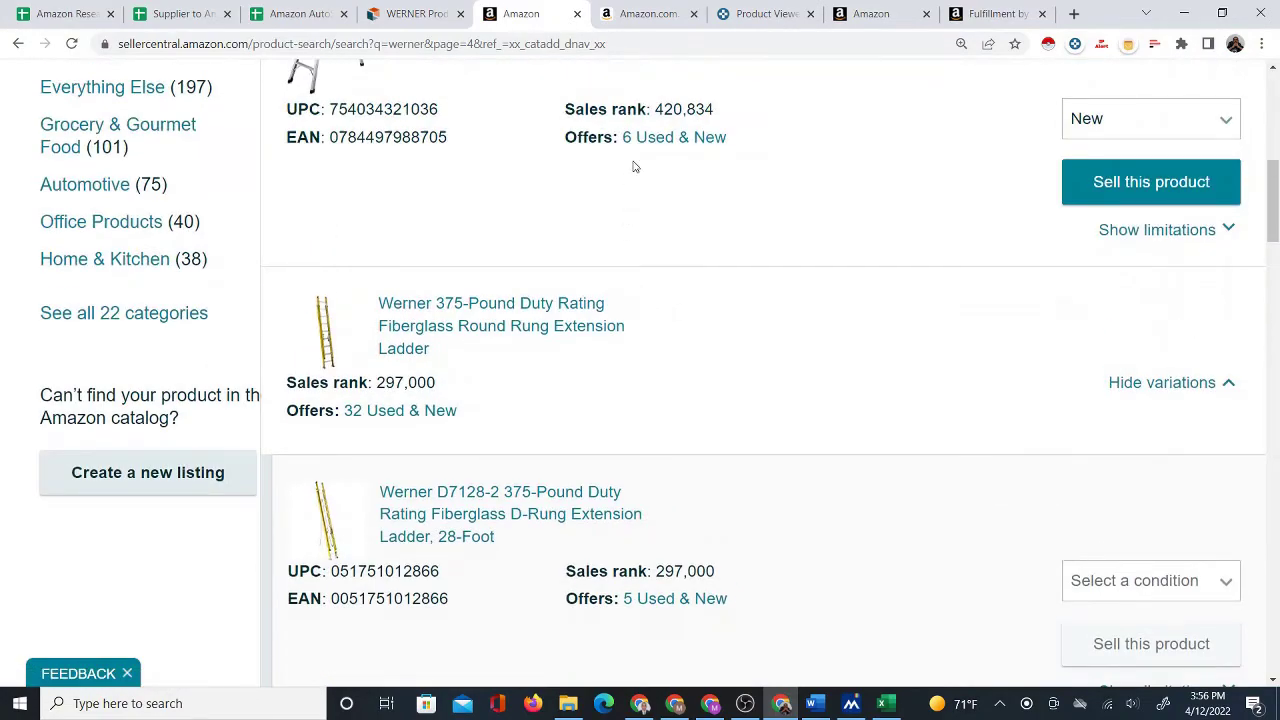
{"action": "scroll", "coordinate": [650, 175], "scroll_direction": "up", "scroll_amount": 2}
{"action": "scroll", "coordinate": [695, 370], "scroll_direction": "down", "scroll_amount": 4}
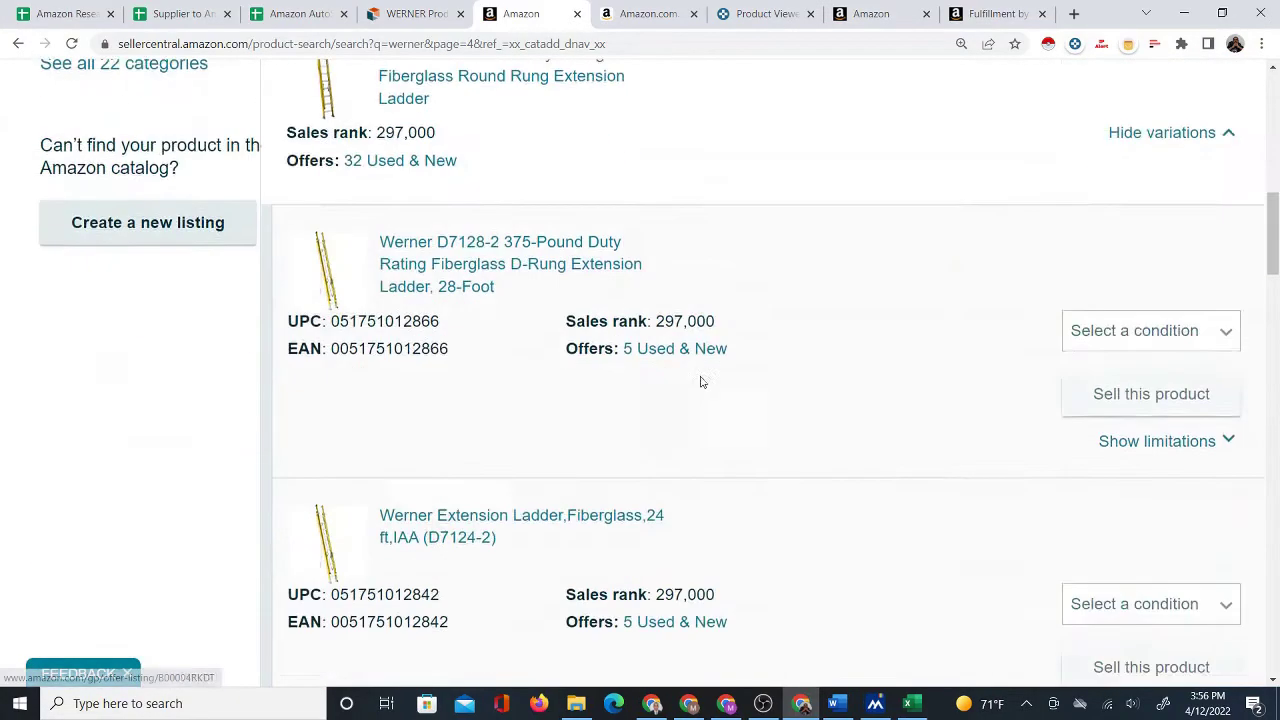
{"action": "scroll", "coordinate": [700, 400], "scroll_direction": "down", "scroll_amount": 6}
{"action": "scroll", "coordinate": [703, 407], "scroll_direction": "down", "scroll_amount": 4}
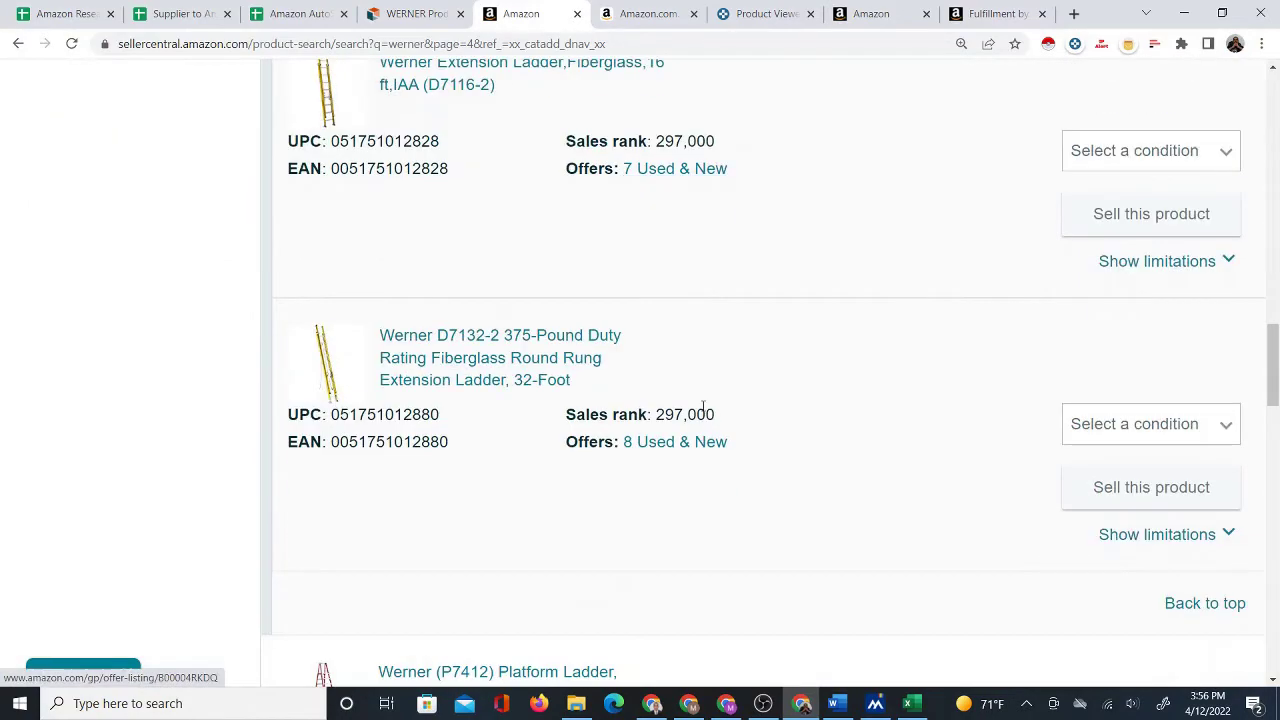
{"action": "scroll", "coordinate": [705, 405], "scroll_direction": "down", "scroll_amount": 10}
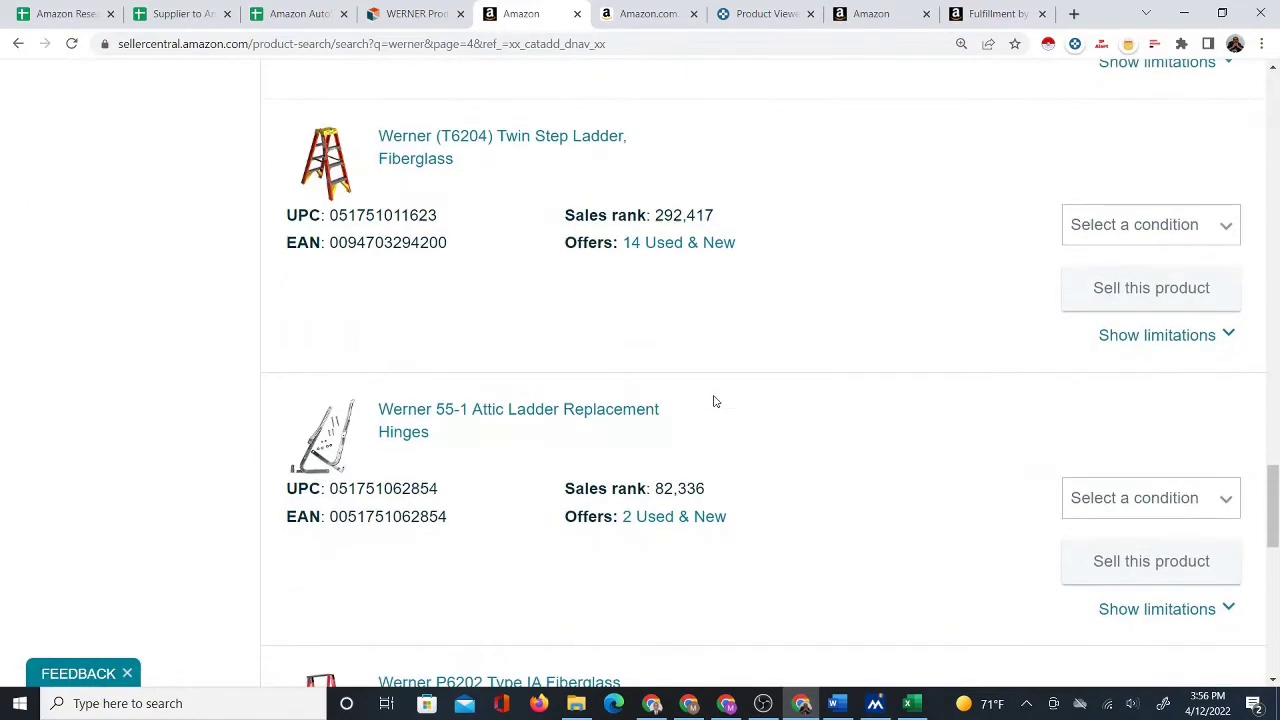
{"action": "scroll", "coordinate": [704, 290], "scroll_direction": "down", "scroll_amount": 10}
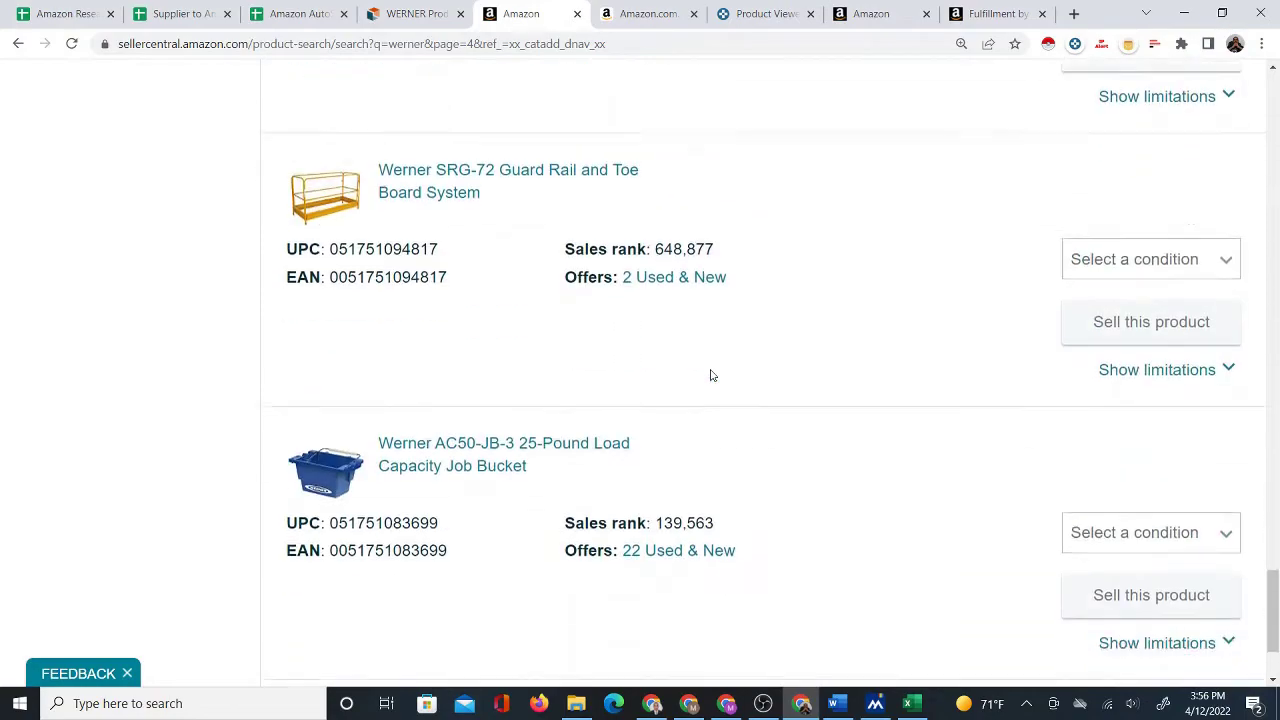
Open page 5 of the "werner" catalog results and look through its products.
{"action": "left_click", "coordinate": [900, 550]}
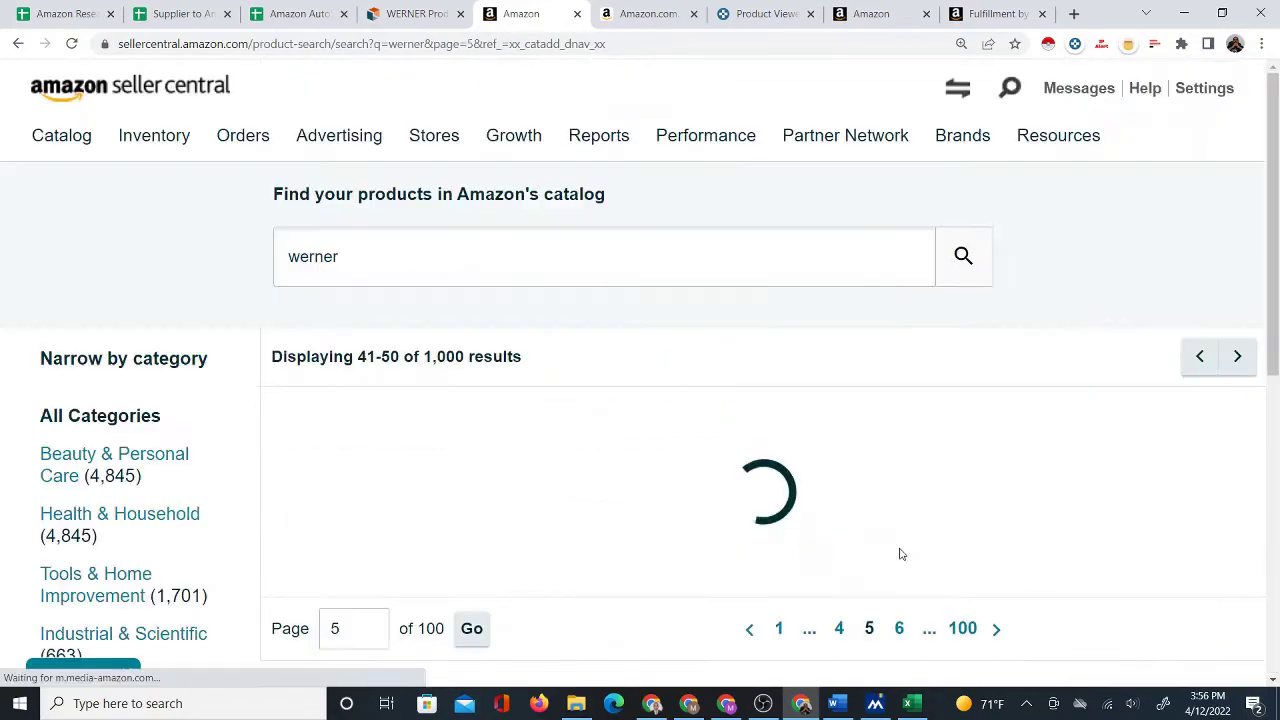
{"action": "scroll", "coordinate": [710, 460], "scroll_direction": "down", "scroll_amount": 3}
{"action": "scroll", "coordinate": [726, 484], "scroll_direction": "down", "scroll_amount": 13}
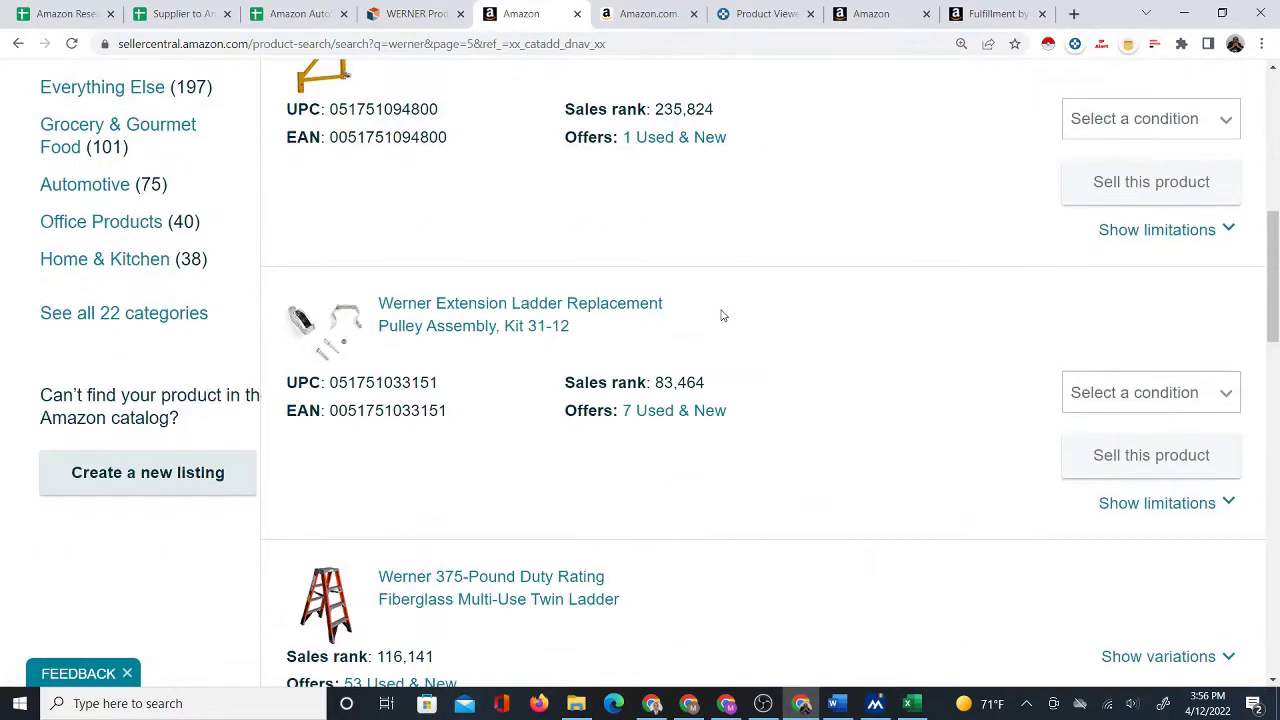
{"action": "scroll", "coordinate": [709, 372], "scroll_direction": "down", "scroll_amount": 8}
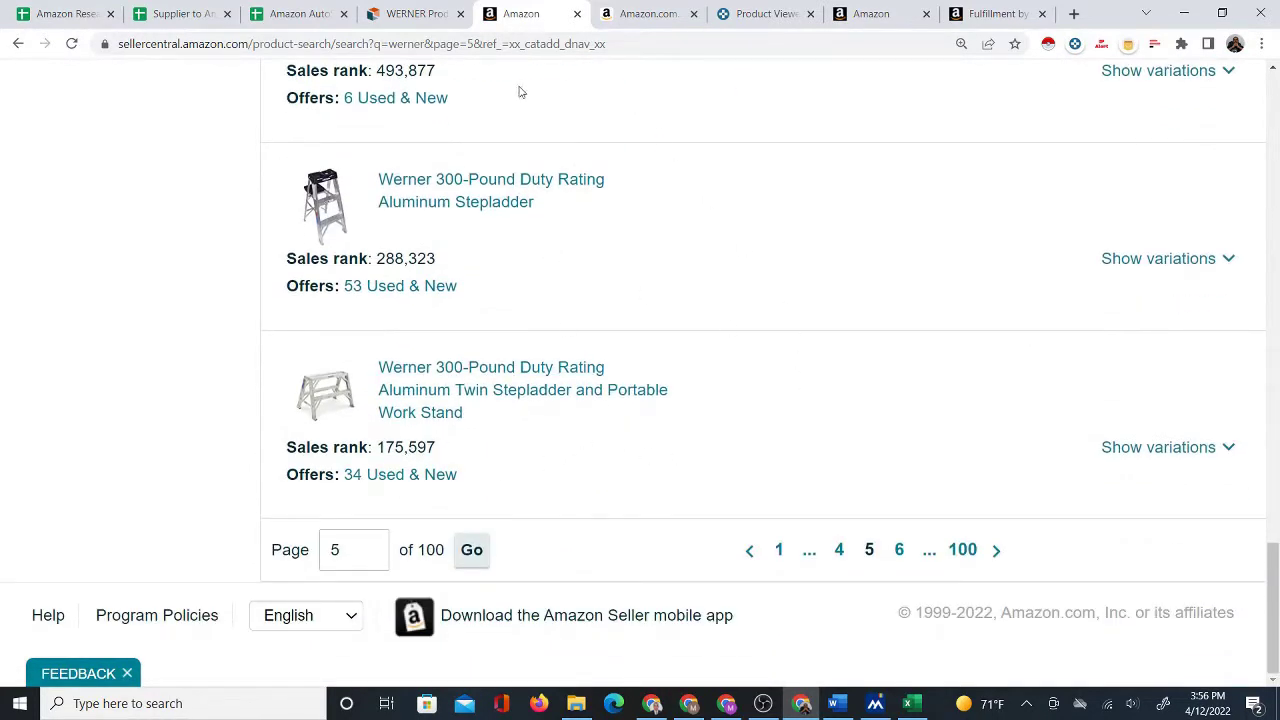
Revisit the Zoro and Seller Central pages, and switch to the Amazon AutoSourcer spreadsheet to view its Sourcing Sheet.
{"action": "left_click", "coordinate": [415, 14]}
{"action": "left_click", "coordinate": [522, 15]}
{"action": "left_click", "coordinate": [295, 13]}
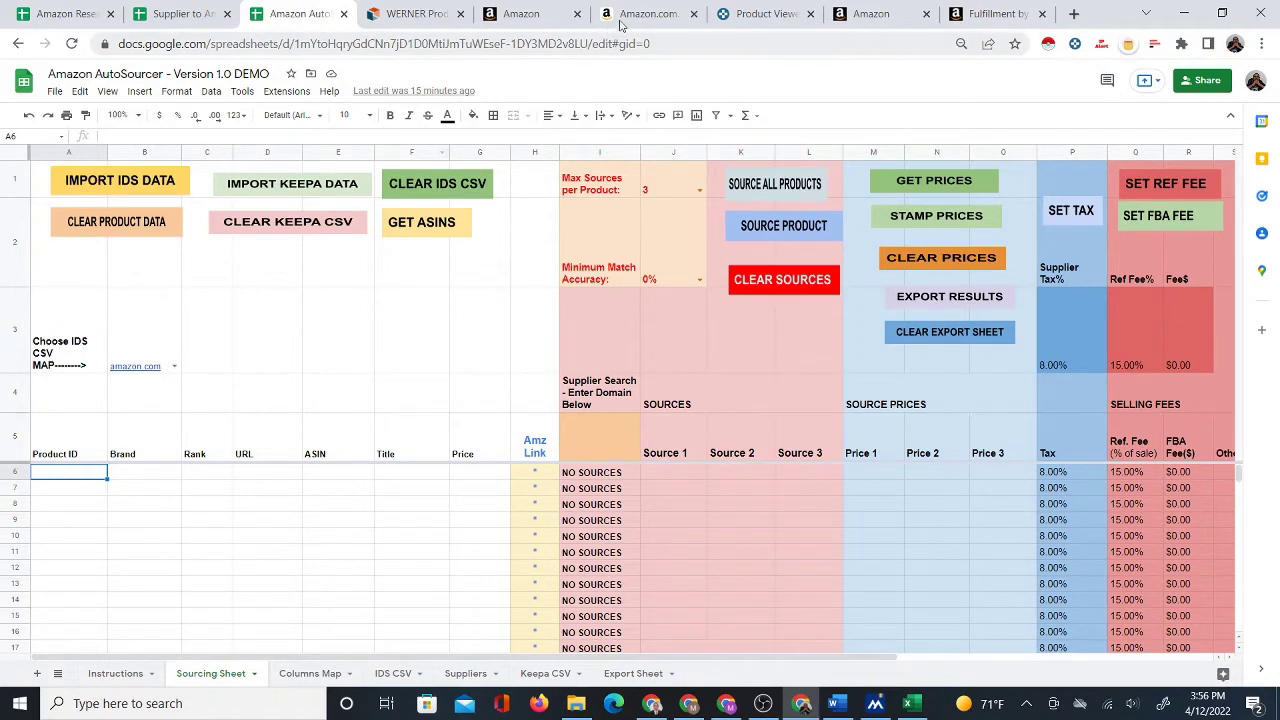
Switch to Amazon.com, place its browser tab directly after the AutoSourcer spreadsheet, and search the store for "werner".
{"action": "left_click_drag", "start_coordinate": [624, 20], "coordinate": [404, 22]}
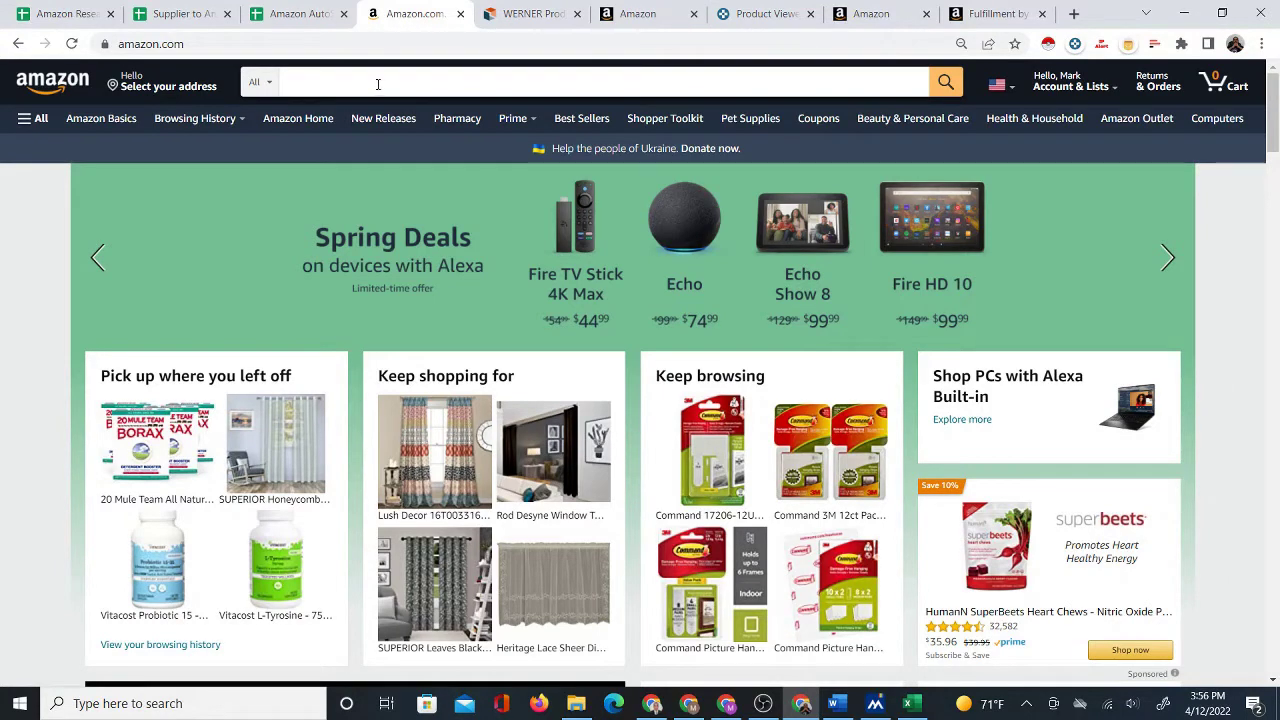
{"action": "left_click", "coordinate": [374, 82]}
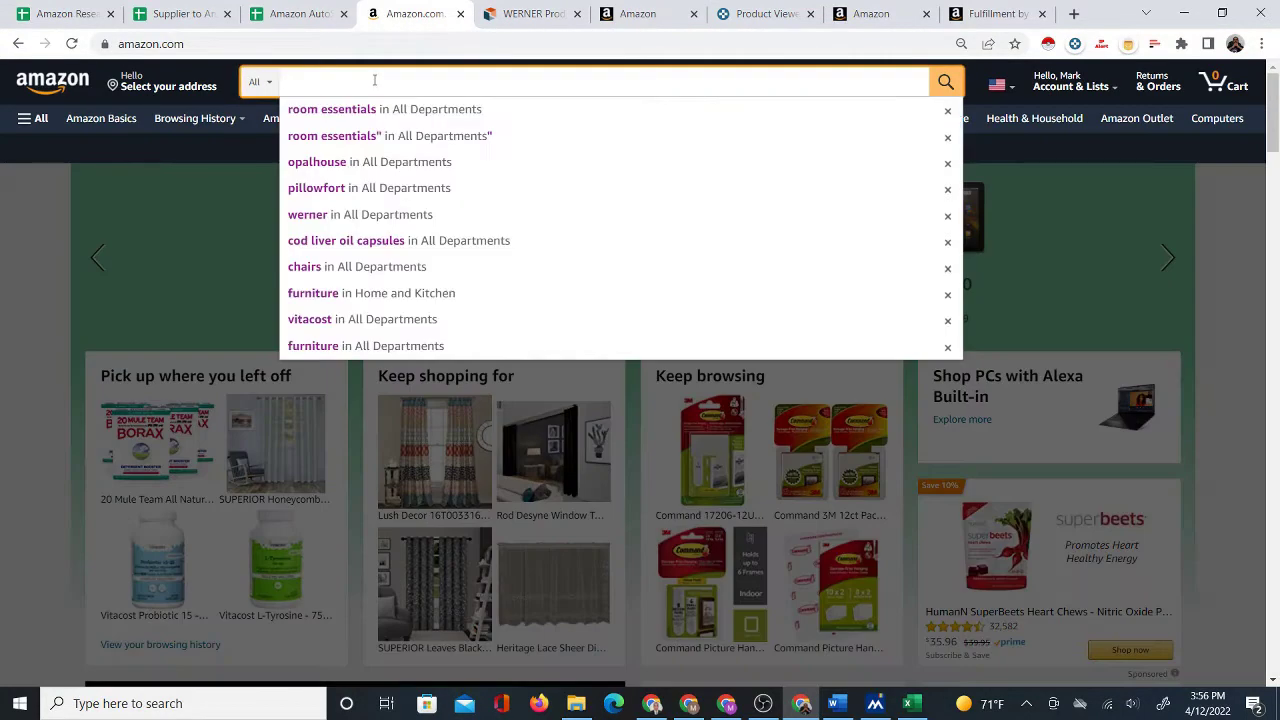
{"action": "type", "text": "werner"}
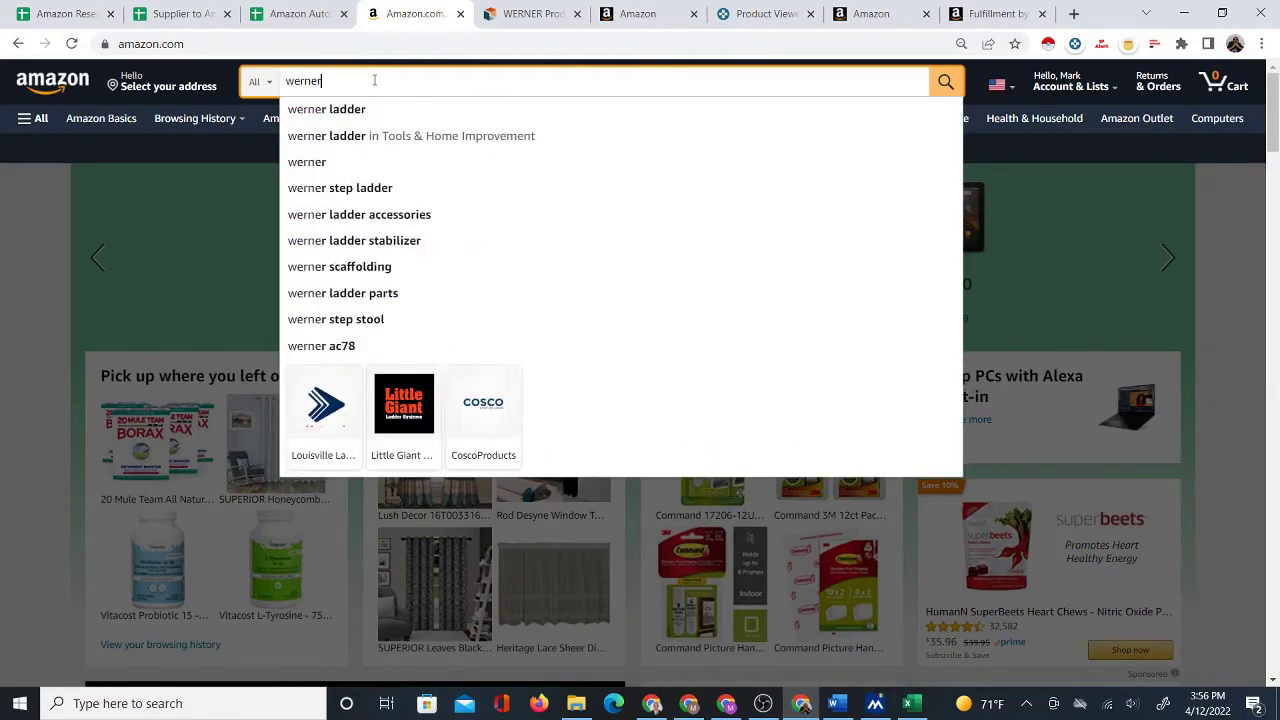
{"action": "key", "text": "Return"}
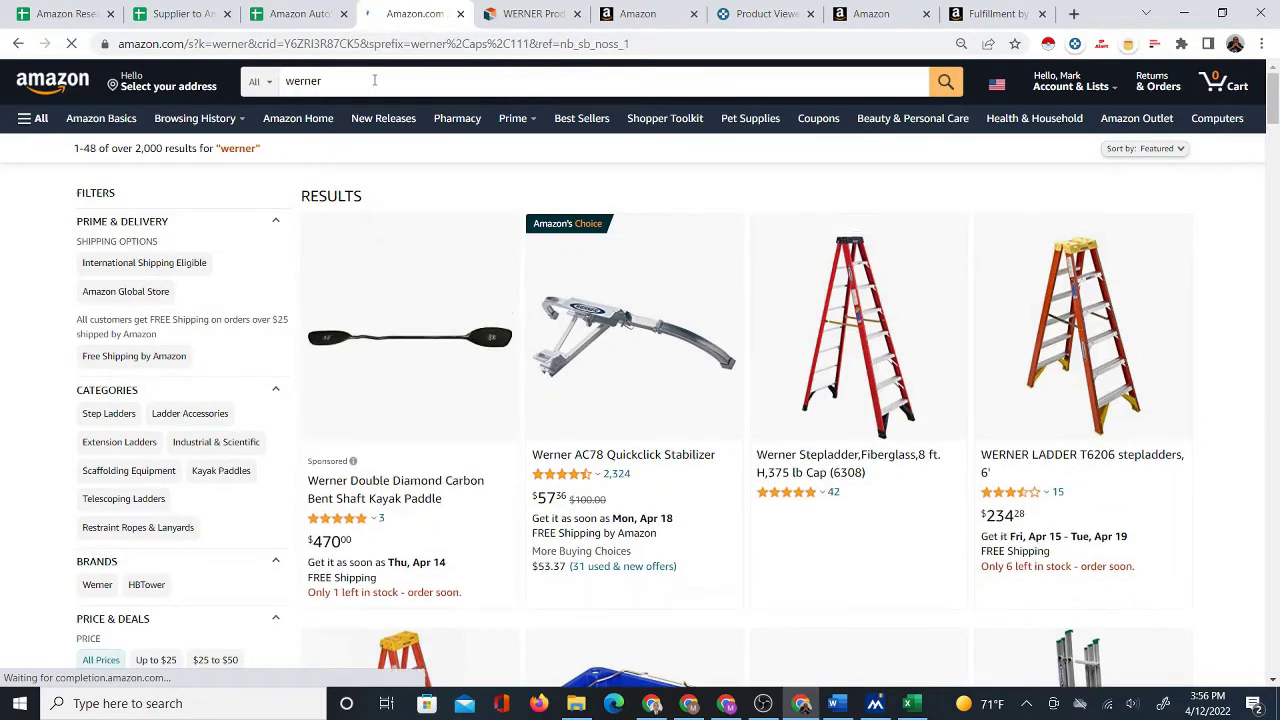
Check the department choices for the Amazon search, keep all departments, and look through the "werner" results down to the end of the page.
{"action": "left_click", "coordinate": [258, 81]}
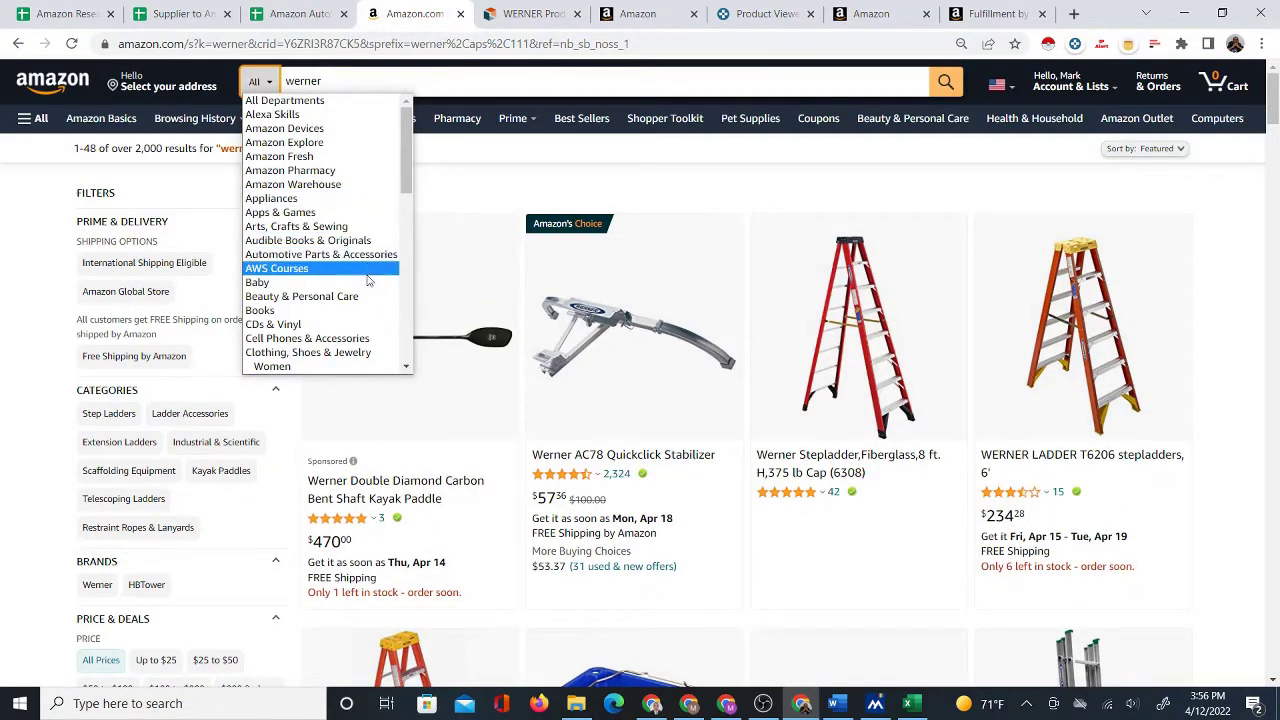
{"action": "left_click", "coordinate": [956, 183]}
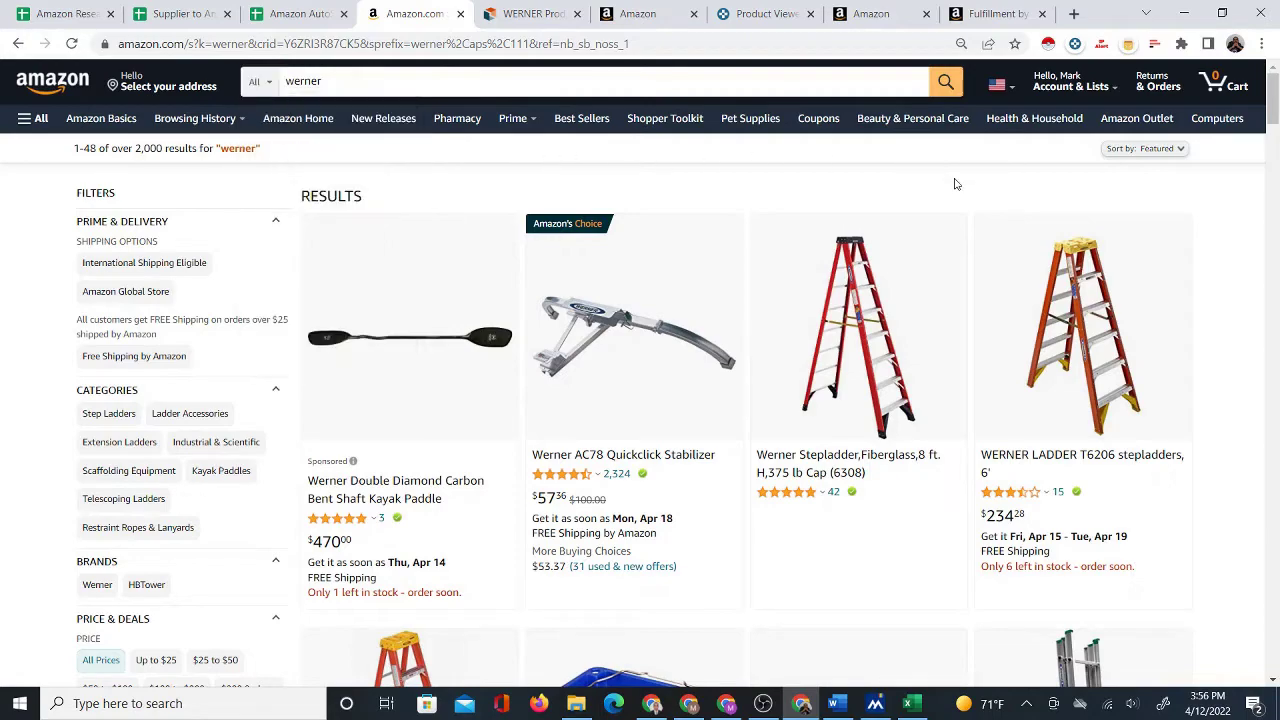
{"action": "scroll", "coordinate": [740, 408], "scroll_direction": "down", "scroll_amount": 4}
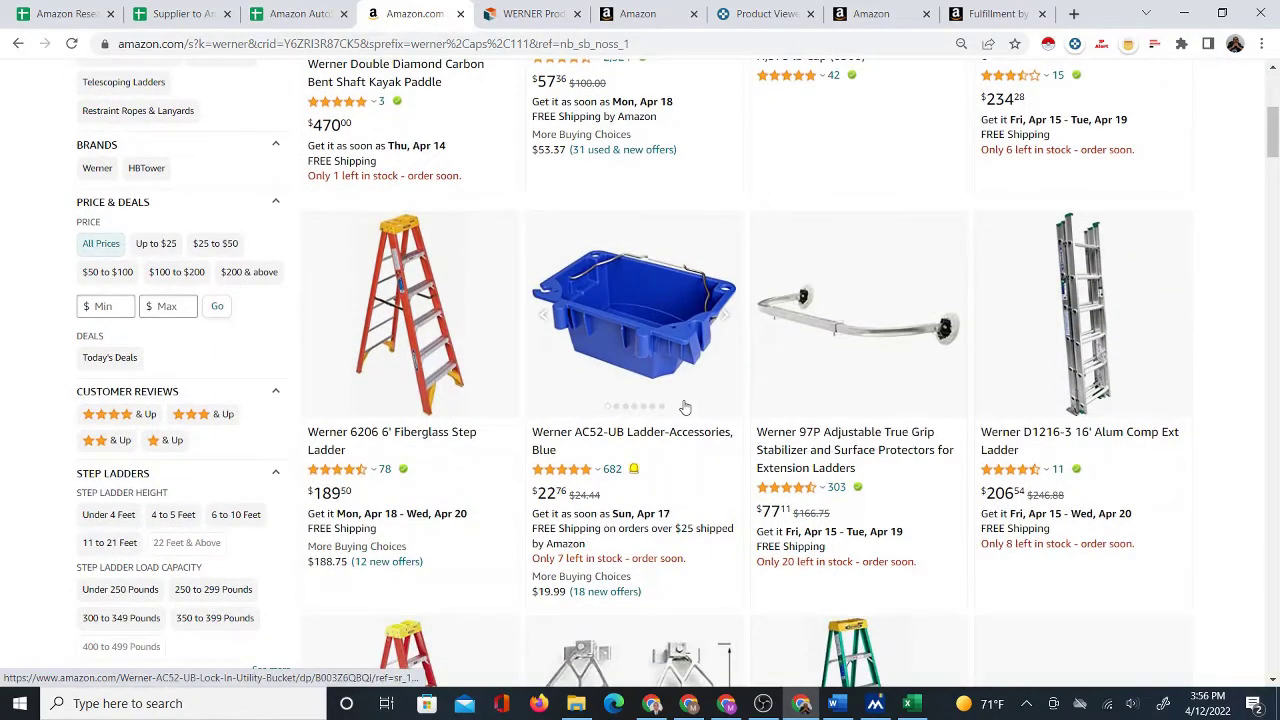
{"action": "scroll", "coordinate": [690, 408], "scroll_direction": "down", "scroll_amount": 5}
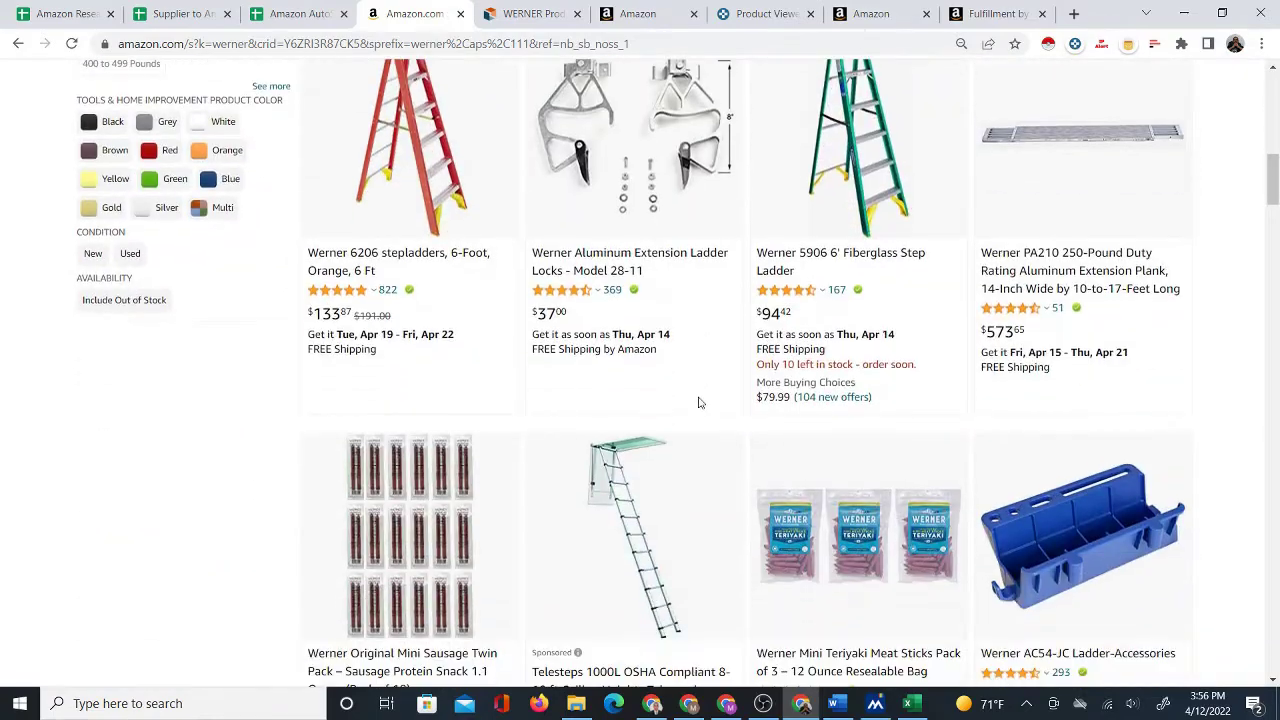
{"action": "scroll", "coordinate": [700, 403], "scroll_direction": "down", "scroll_amount": 5}
{"action": "scroll", "coordinate": [695, 396], "scroll_direction": "down", "scroll_amount": 3}
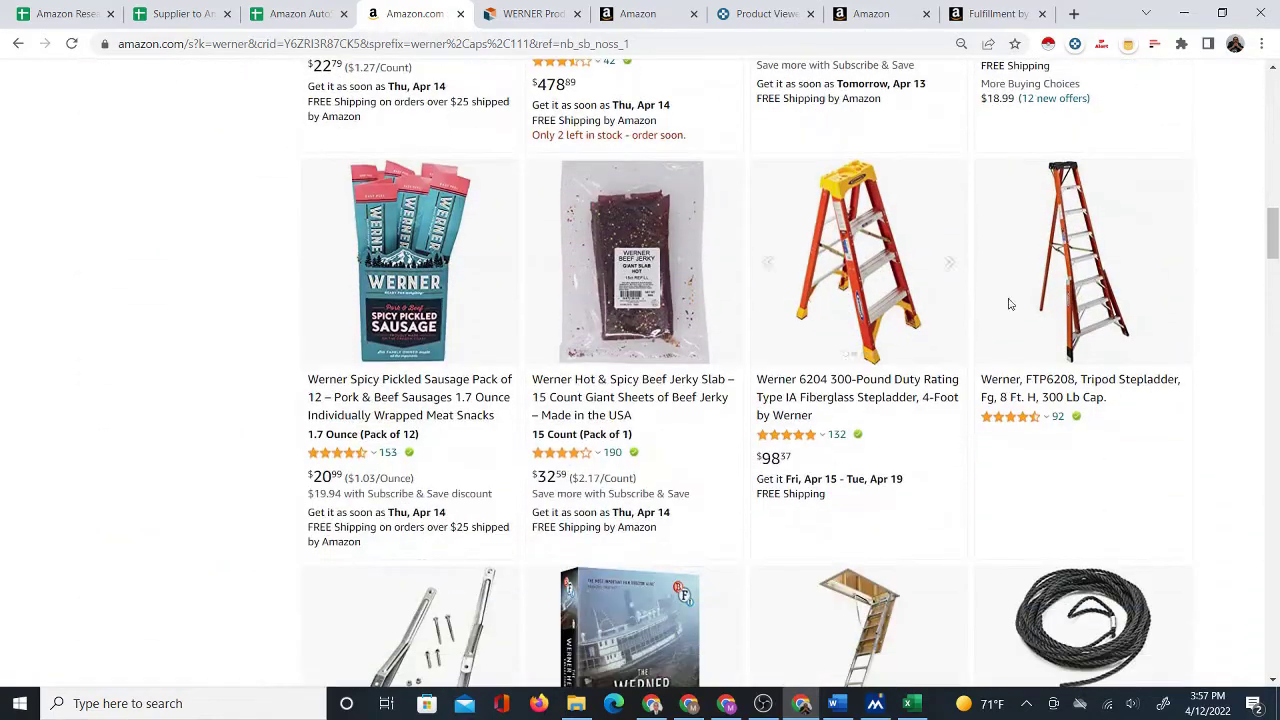
{"action": "left_click_drag", "start_coordinate": [1273, 232], "coordinate": [1273, 540]}
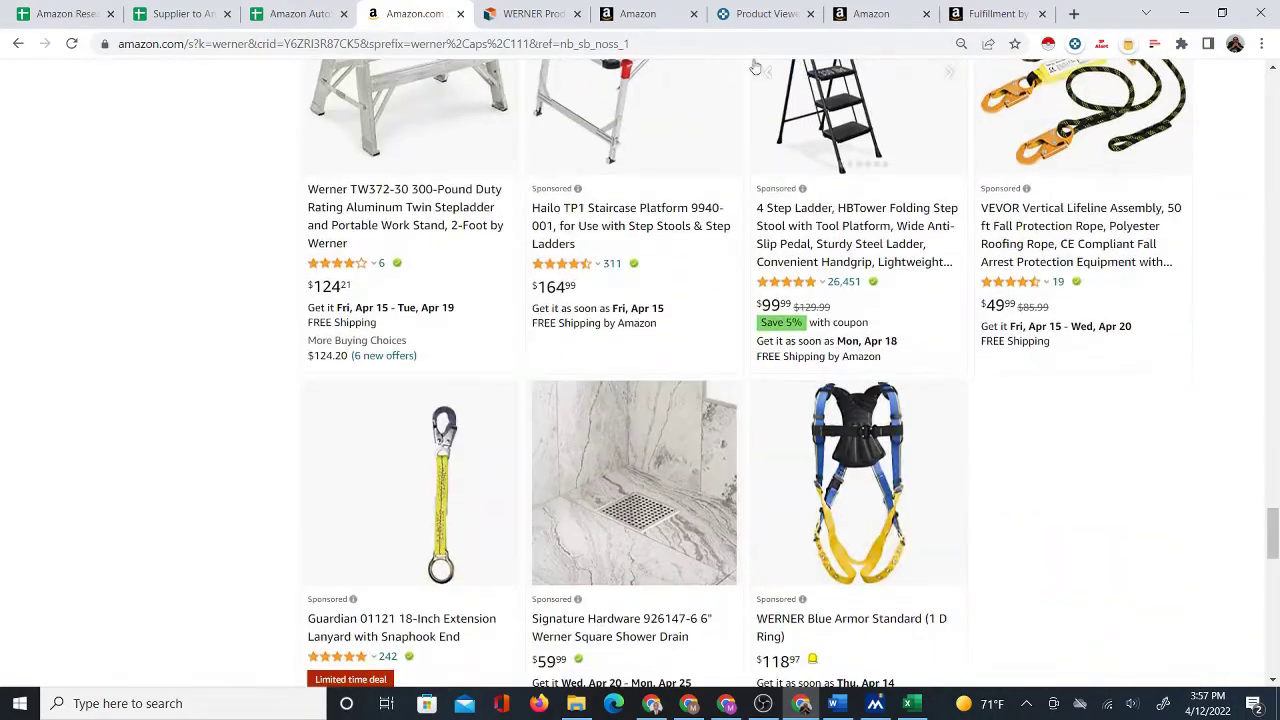
Revisit the Zoro Werner catalog, and return to the first products in the Amazon "werner" search results.
{"action": "left_click", "coordinate": [518, 18]}
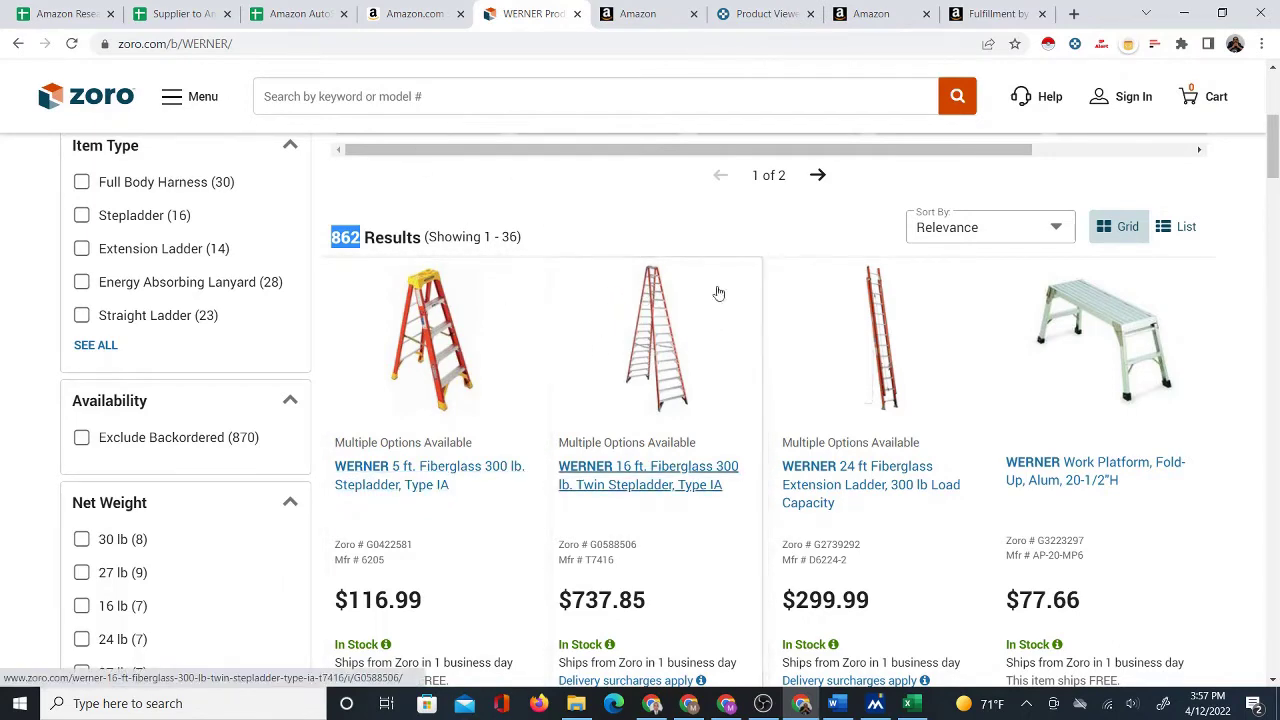
{"action": "left_click", "coordinate": [403, 12]}
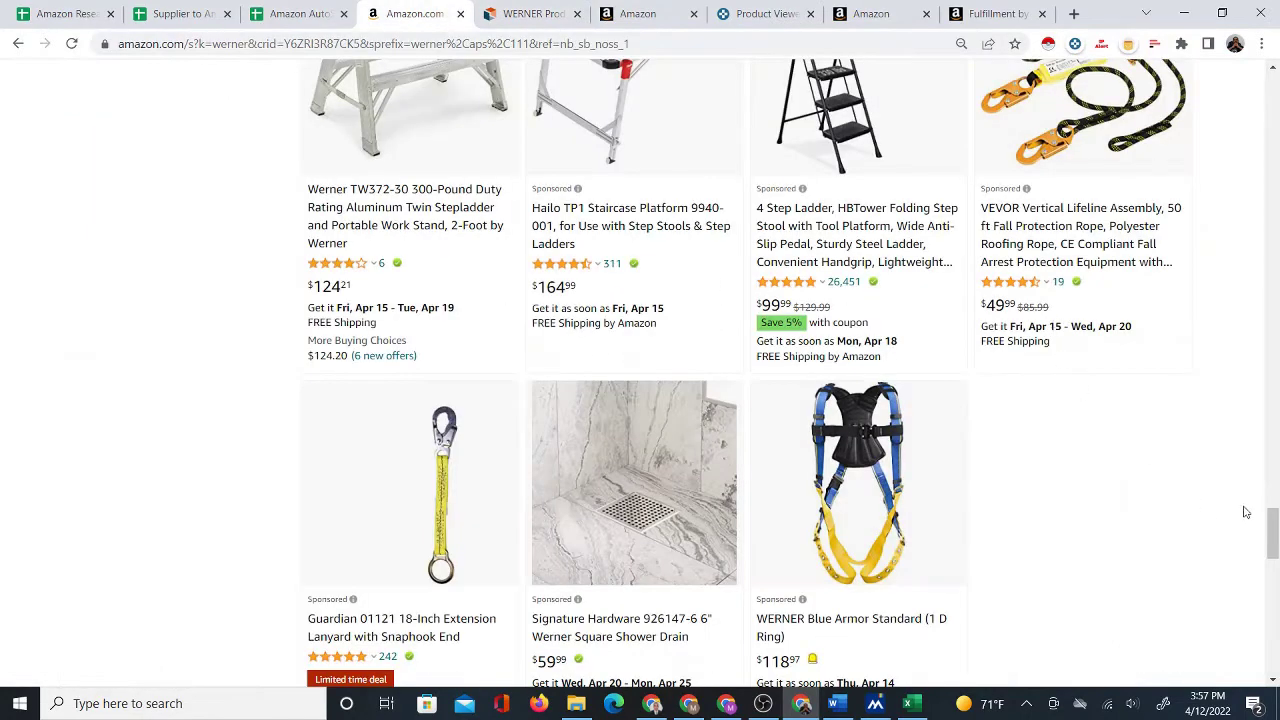
{"action": "left_click_drag", "start_coordinate": [1273, 535], "coordinate": [1270, 135]}
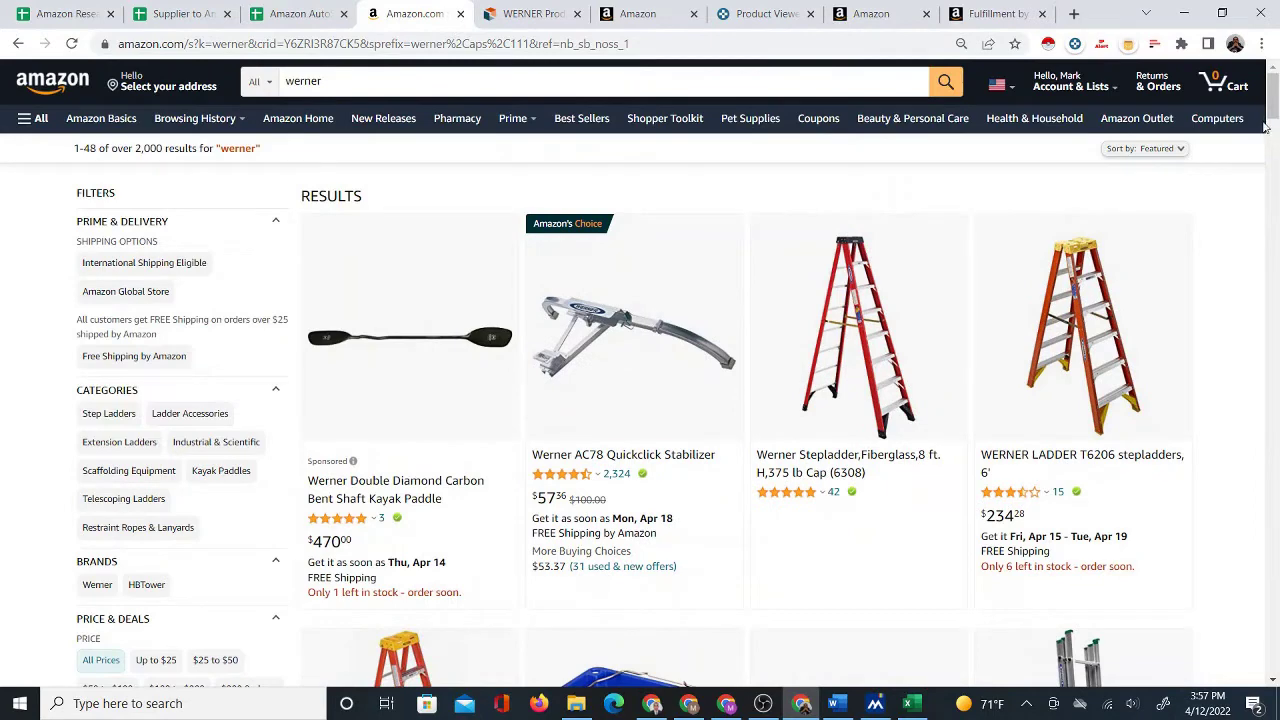
{"action": "scroll", "coordinate": [630, 360], "scroll_direction": "down", "scroll_amount": 1}
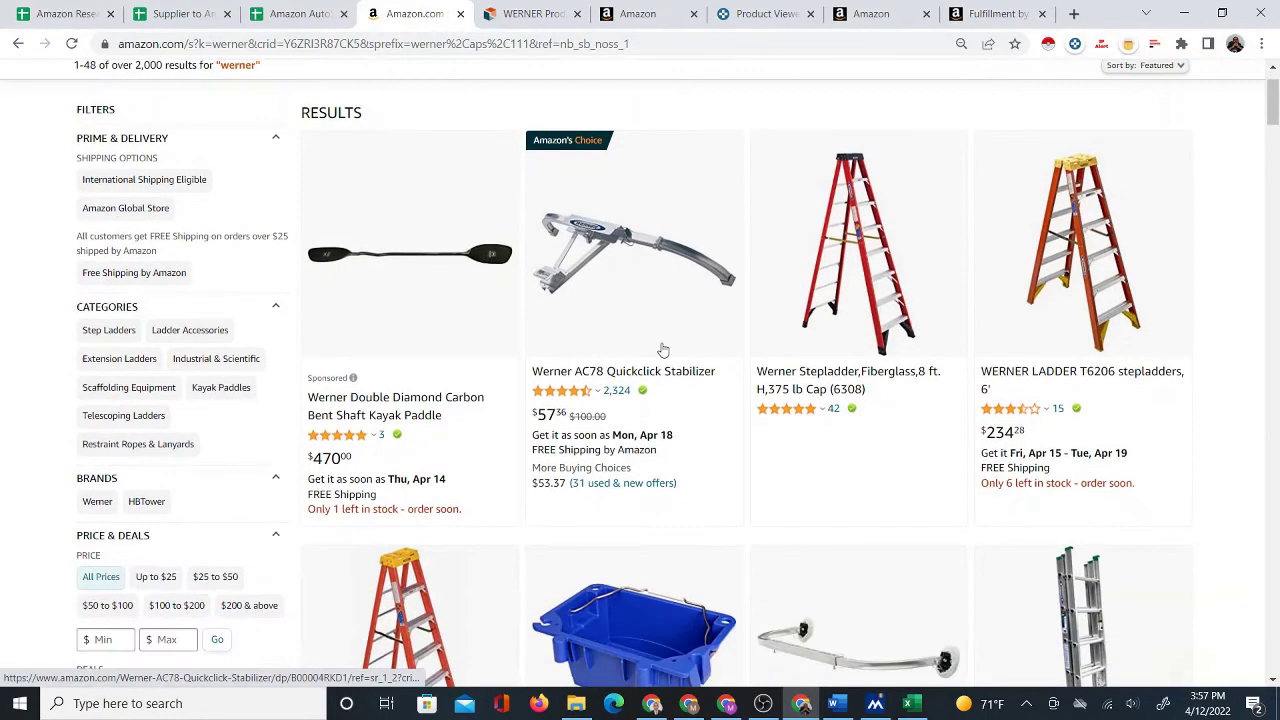
{"action": "scroll", "coordinate": [663, 349], "scroll_direction": "up", "scroll_amount": 1}
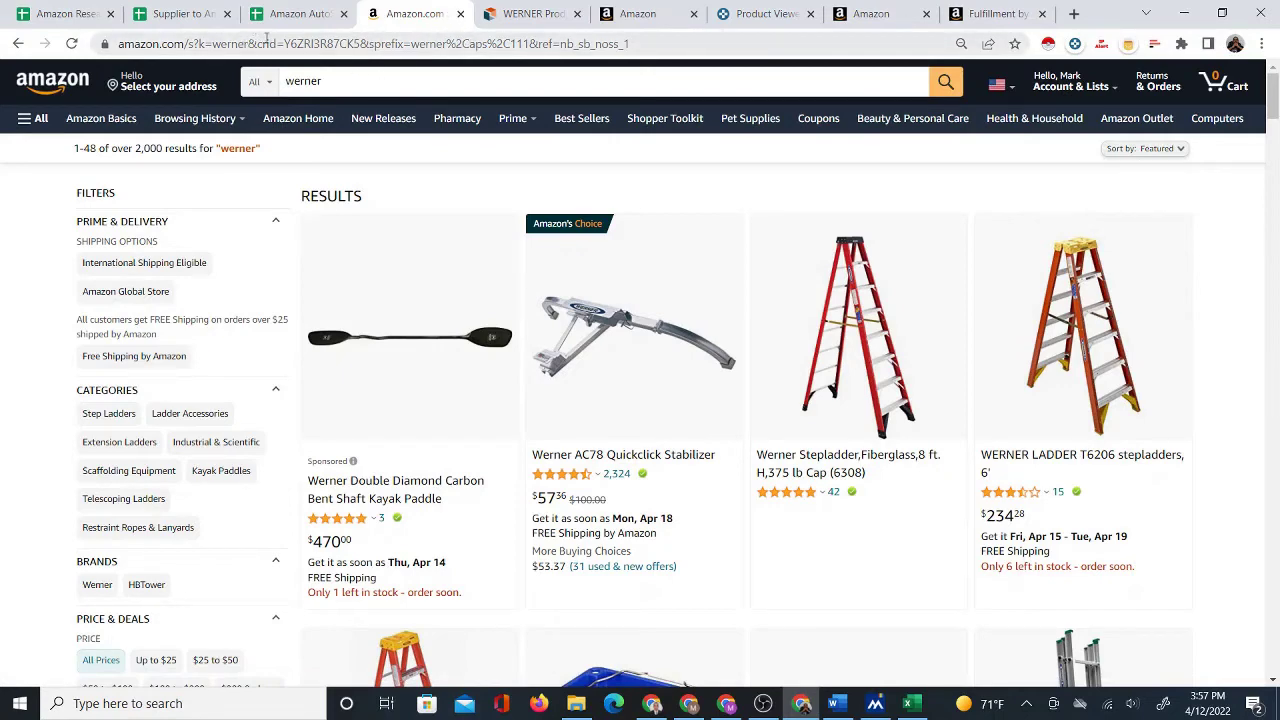
Run Instant Data Scraper on the Amazon "werner" results, look over the extracted table, and turn off infinite scroll.
{"action": "left_click", "coordinate": [1048, 45]}
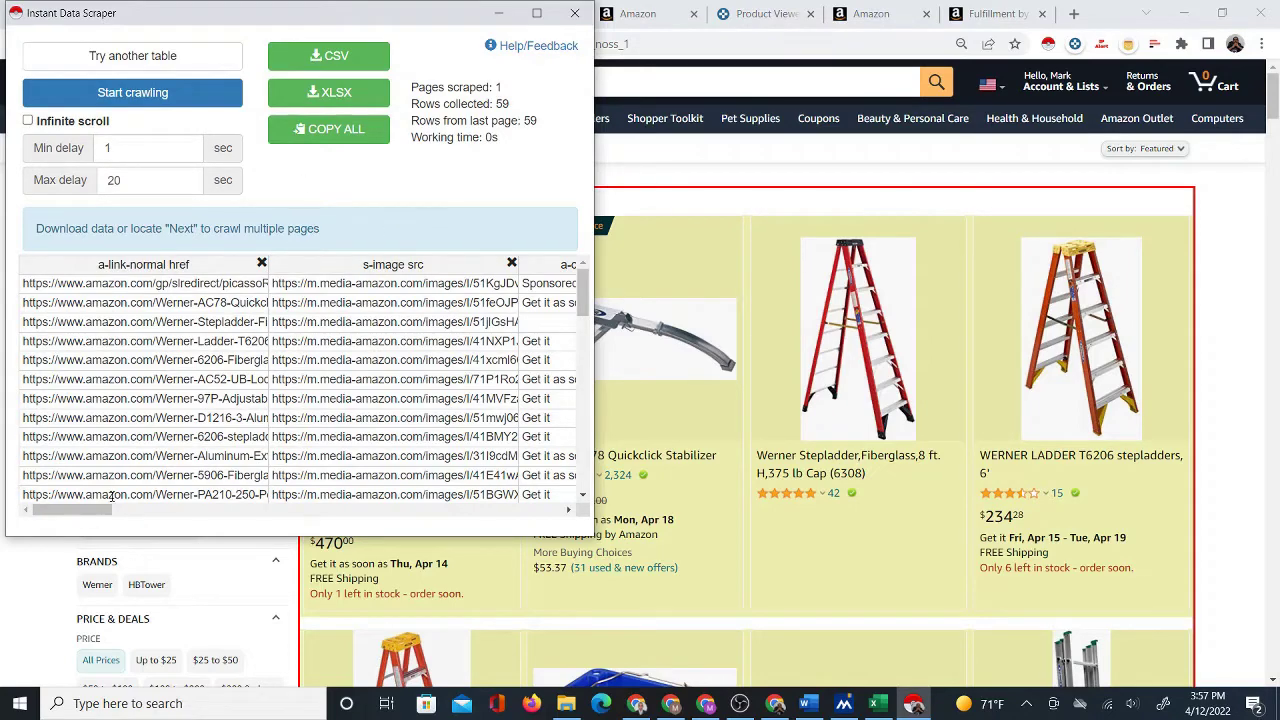
{"action": "mouse_move", "coordinate": [72, 510]}
{"action": "left_mouse_down"}
{"action": "mouse_move", "coordinate": [150, 511]}
{"action": "mouse_move", "coordinate": [79, 511]}
{"action": "left_mouse_up"}
{"action": "mouse_move", "coordinate": [97, 510]}
{"action": "left_mouse_down"}
{"action": "mouse_move", "coordinate": [530, 508]}
{"action": "mouse_move", "coordinate": [83, 520]}
{"action": "left_mouse_up"}
{"action": "left_click", "coordinate": [28, 121]}
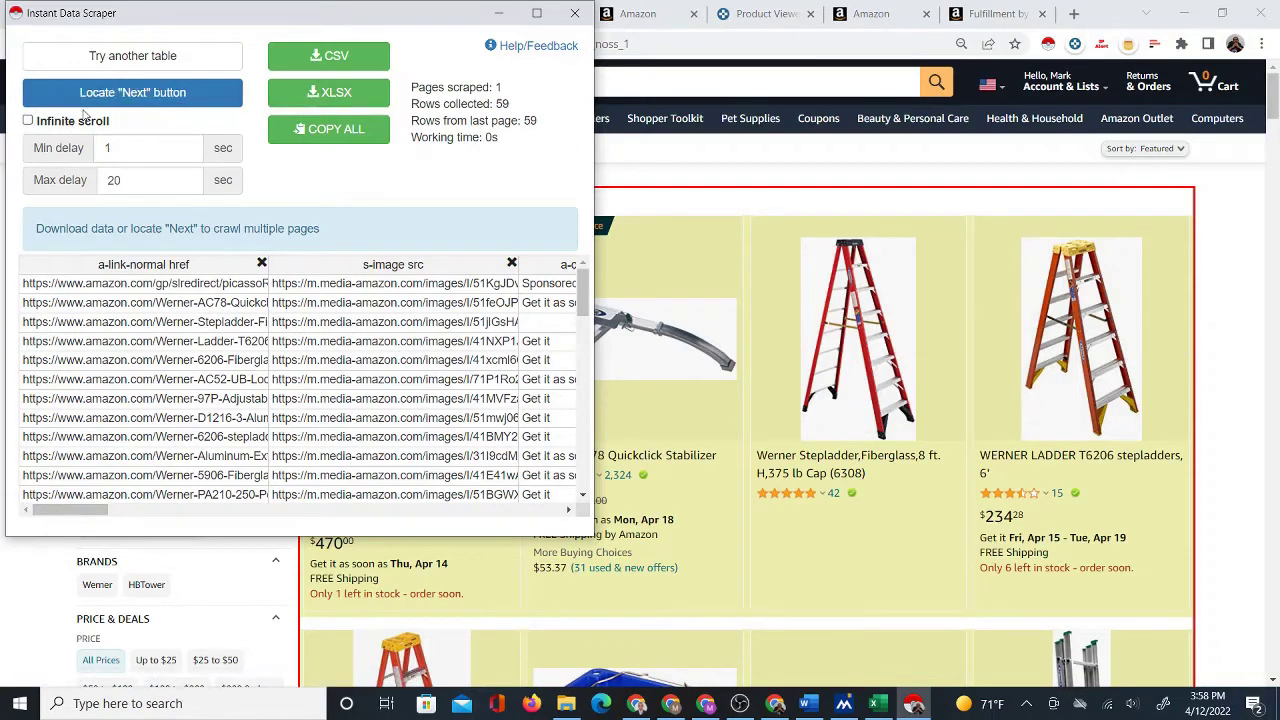
Have the scraper locate the next-page control, marking the Next link in the Amazon results pagination.
{"action": "left_click", "coordinate": [130, 93]}
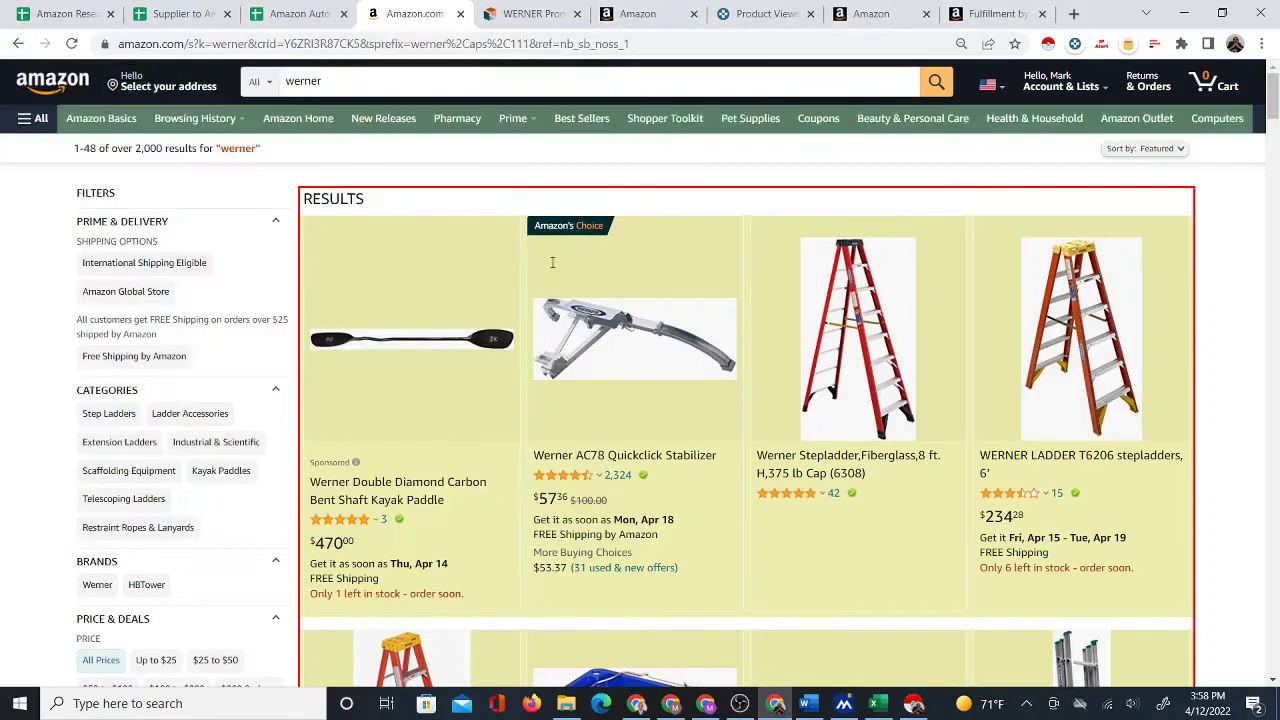
{"action": "scroll", "coordinate": [704, 404], "scroll_direction": "down", "scroll_amount": 20}
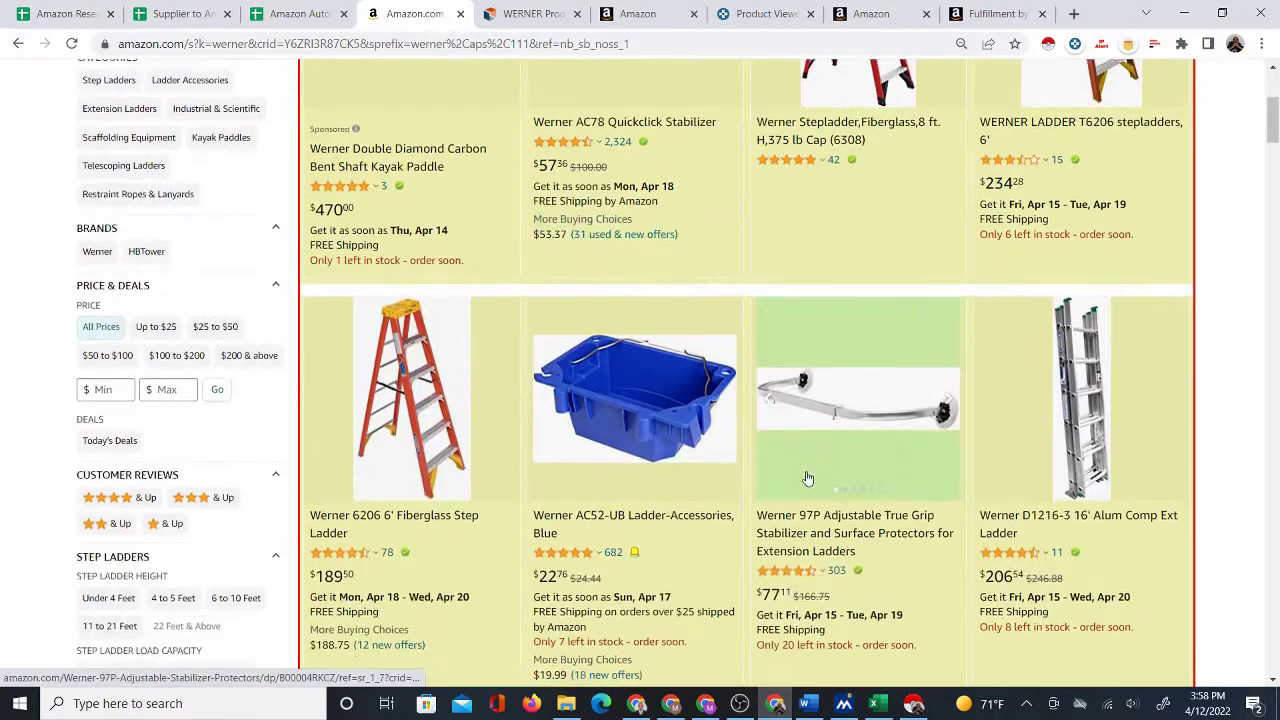
{"action": "scroll", "coordinate": [945, 572], "scroll_direction": "down", "scroll_amount": 20}
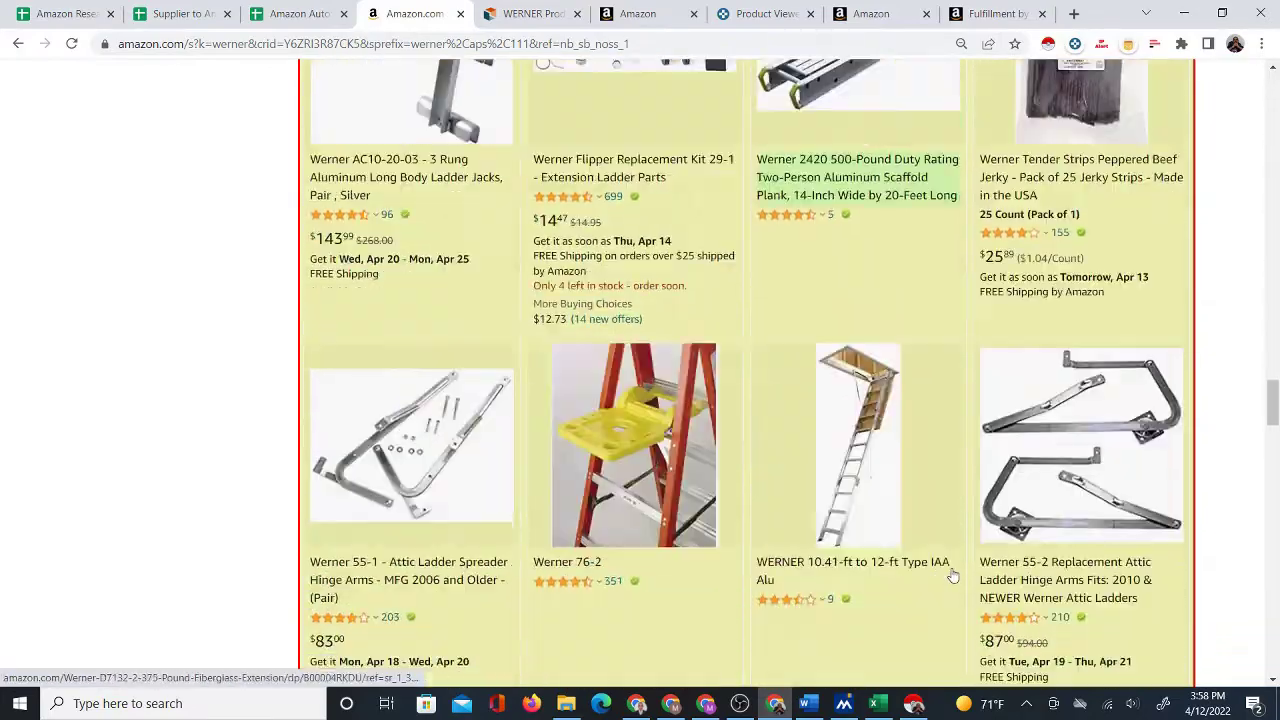
{"action": "scroll", "coordinate": [963, 578], "scroll_direction": "up", "scroll_amount": 3}
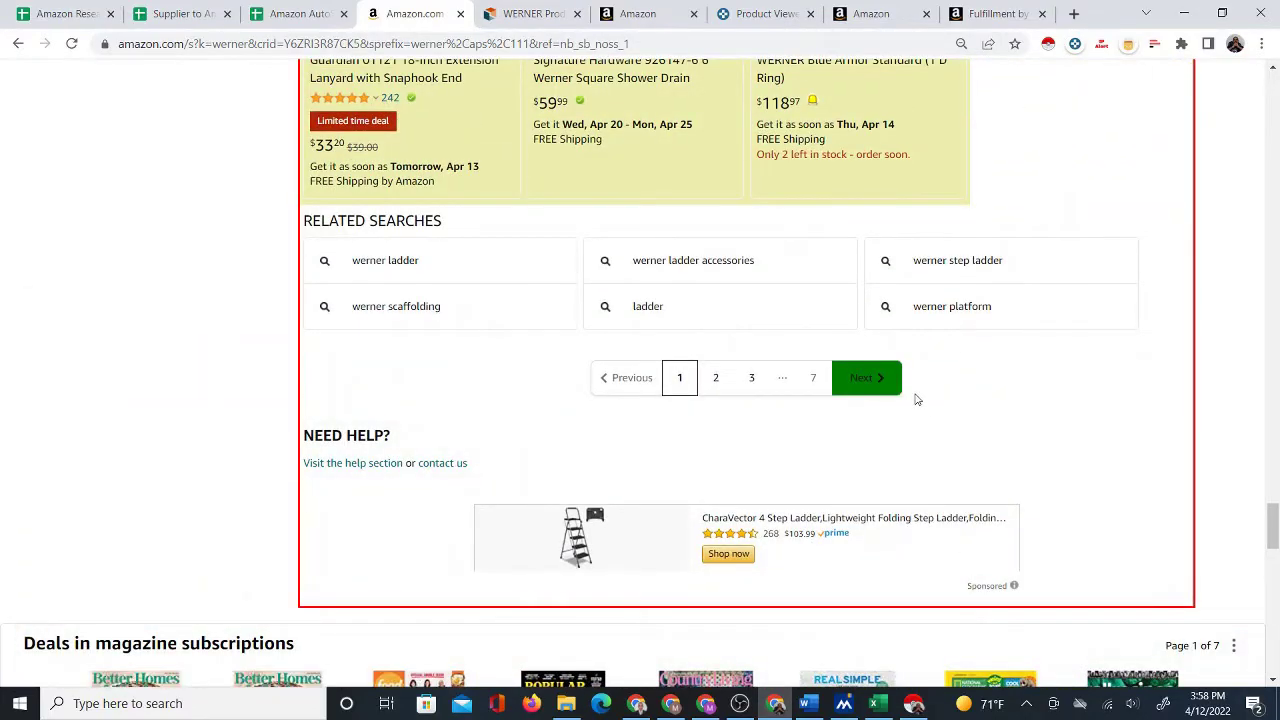
{"action": "left_click", "coordinate": [857, 388]}
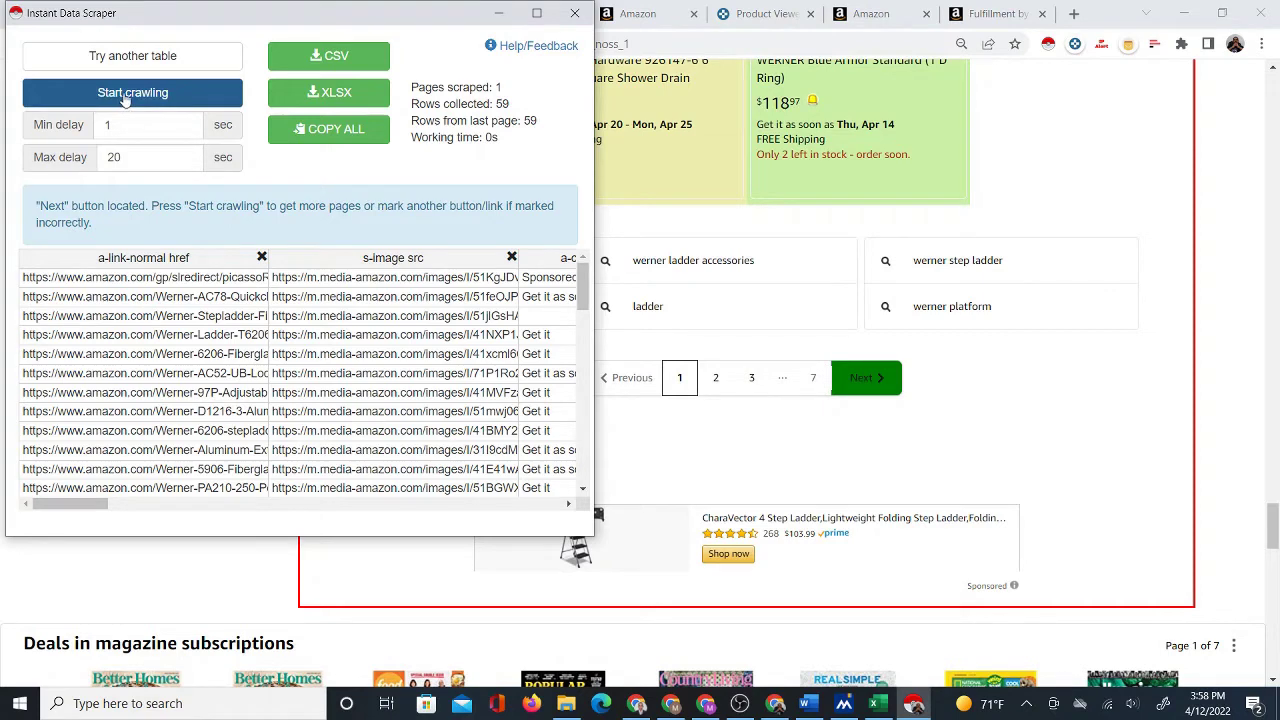
Crawl all the Amazon "werner" result pages and download the collected rows as a CSV file, then minimize the scraper.
{"action": "left_click", "coordinate": [126, 93]}
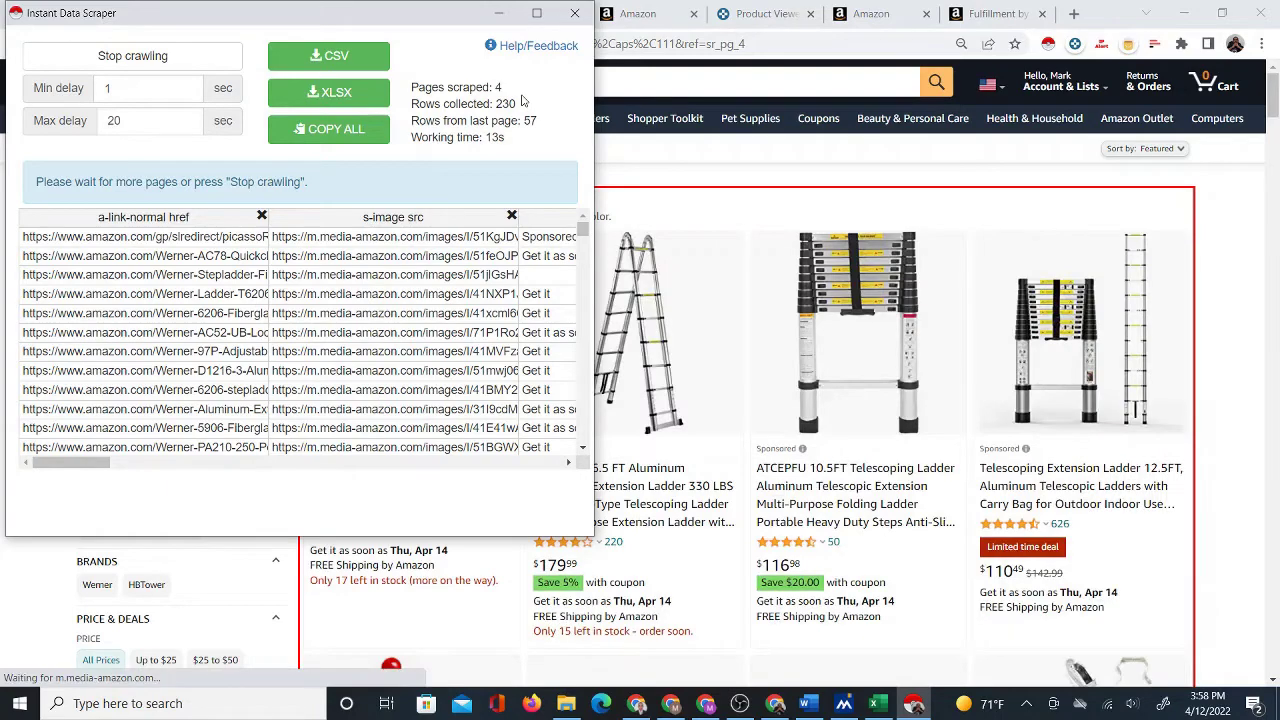
{"action": "scroll", "coordinate": [784, 288], "scroll_direction": "down", "scroll_amount": 2}
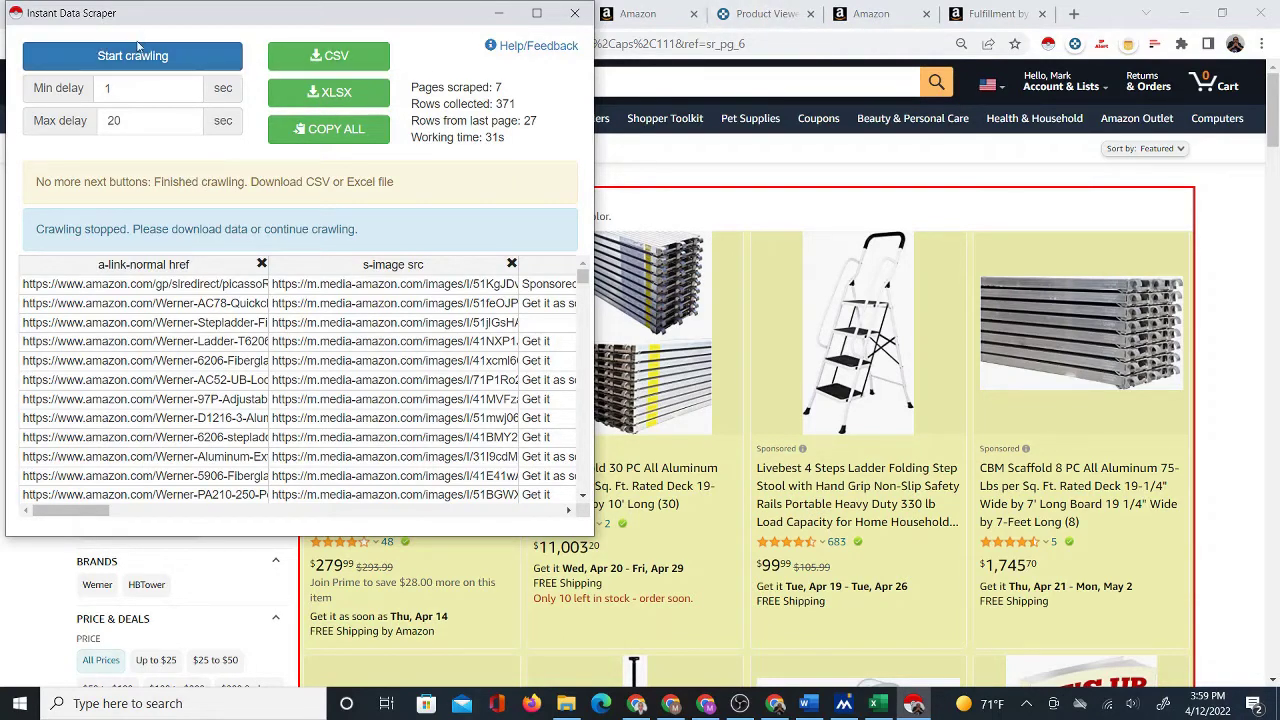
{"action": "double_click", "coordinate": [503, 103]}
{"action": "left_click", "coordinate": [335, 60]}
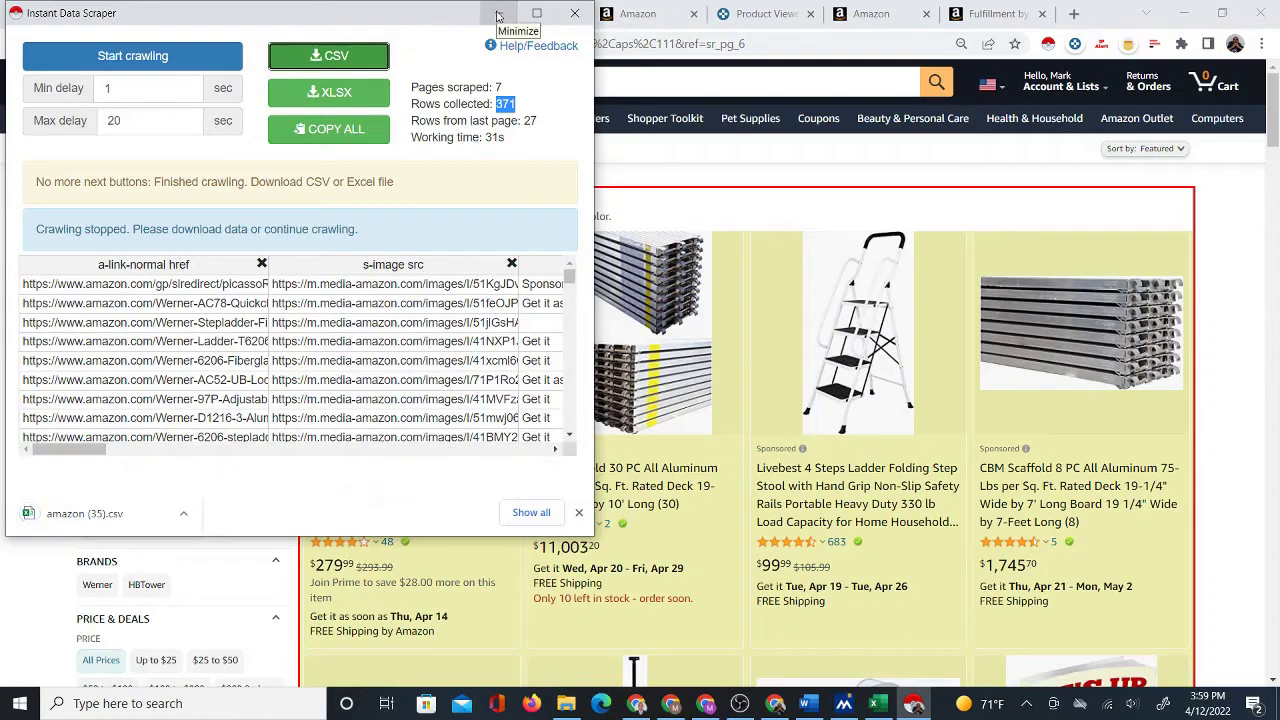
{"action": "left_click", "coordinate": [498, 15]}
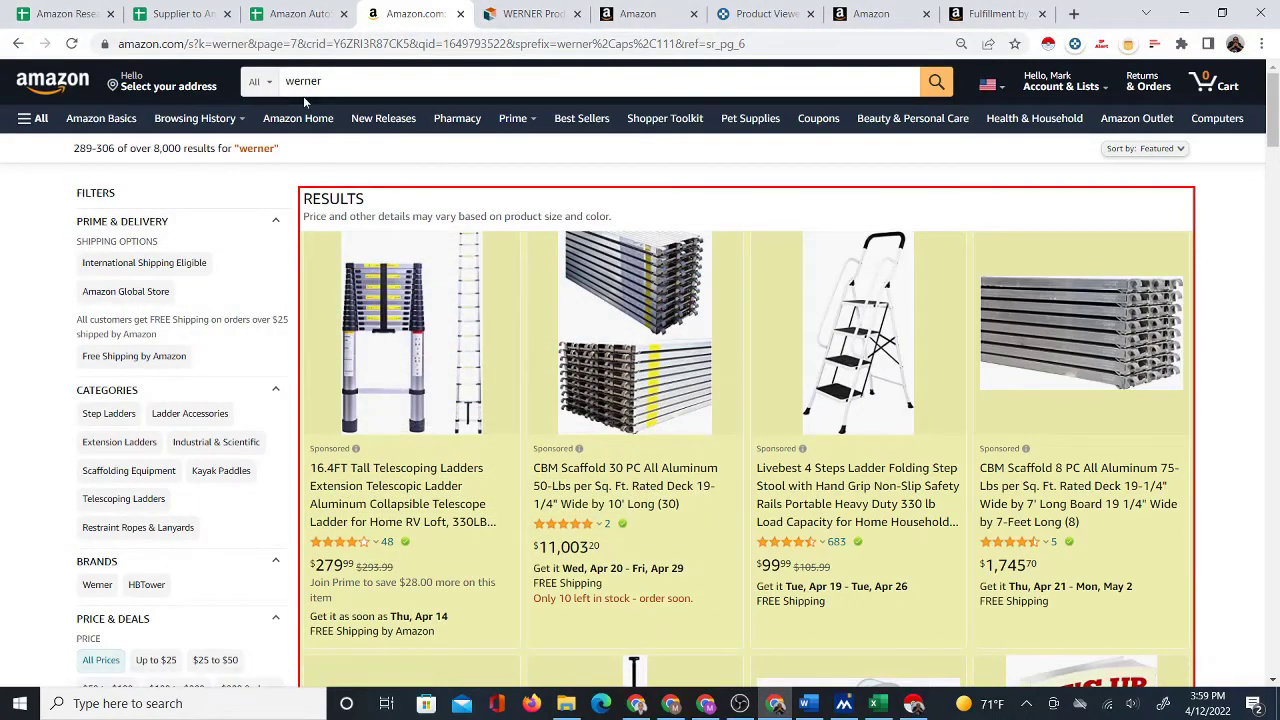
In the AutoSourcer spreadsheet's IDS CSV sheet, start a file import and upload amazon (35).csv from Downloads.
{"action": "left_click", "coordinate": [290, 15]}
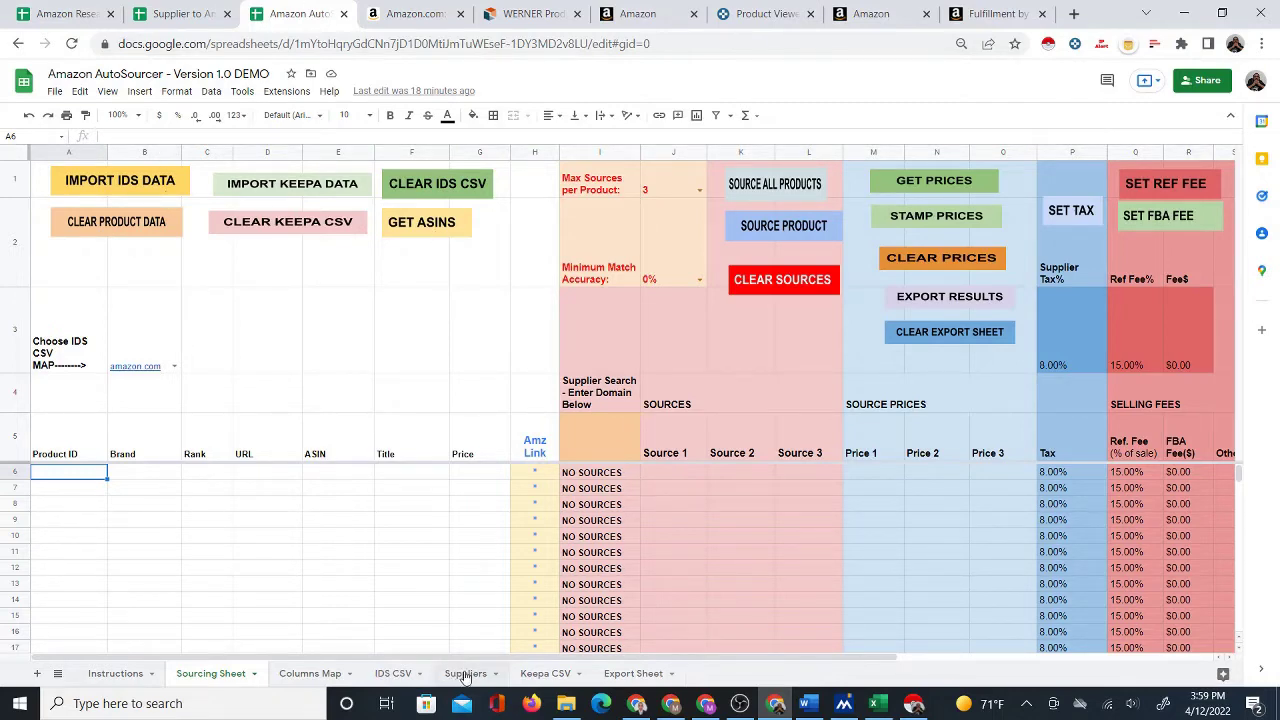
{"action": "left_click", "coordinate": [399, 673]}
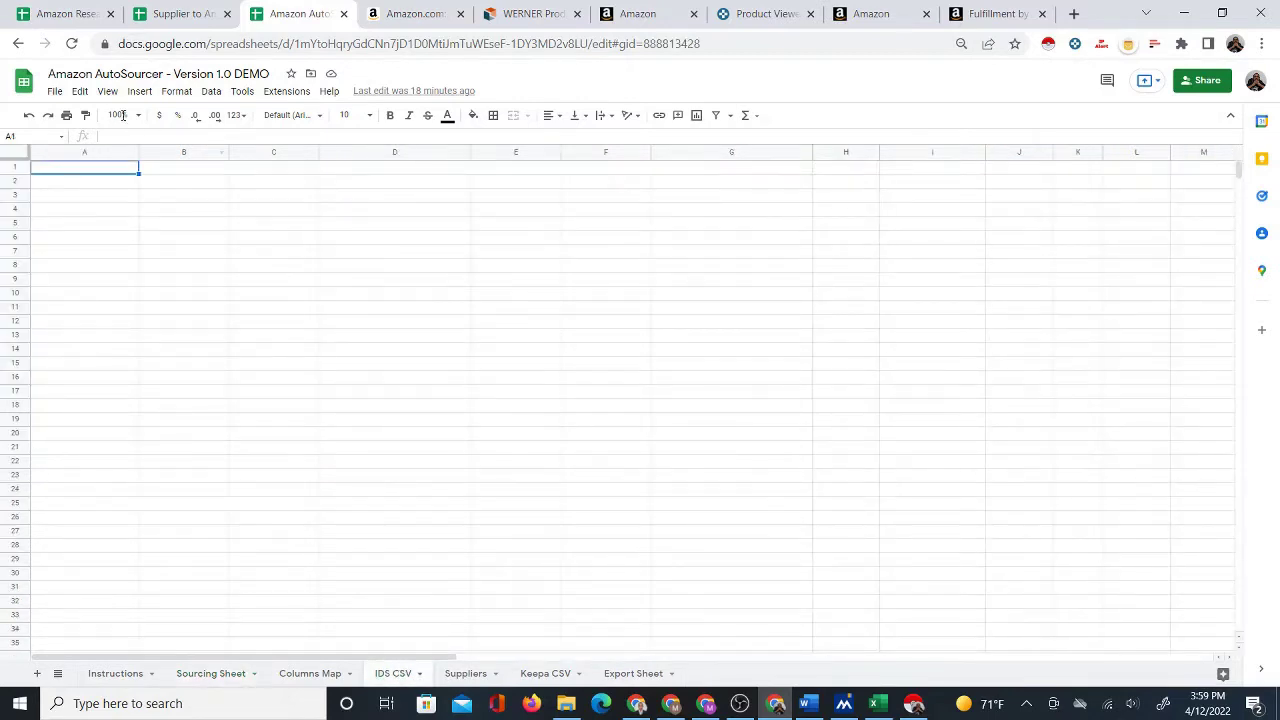
{"action": "left_click", "coordinate": [55, 91]}
{"action": "left_click", "coordinate": [75, 163]}
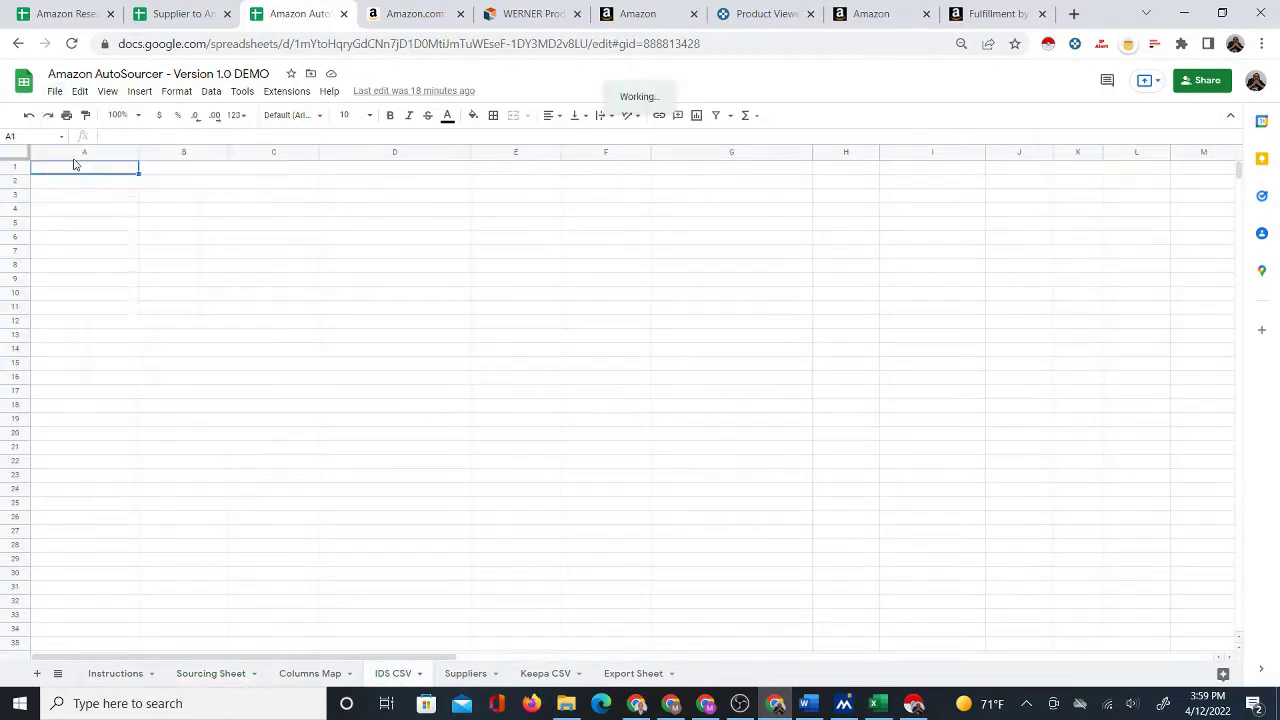
{"action": "left_click", "coordinate": [536, 210]}
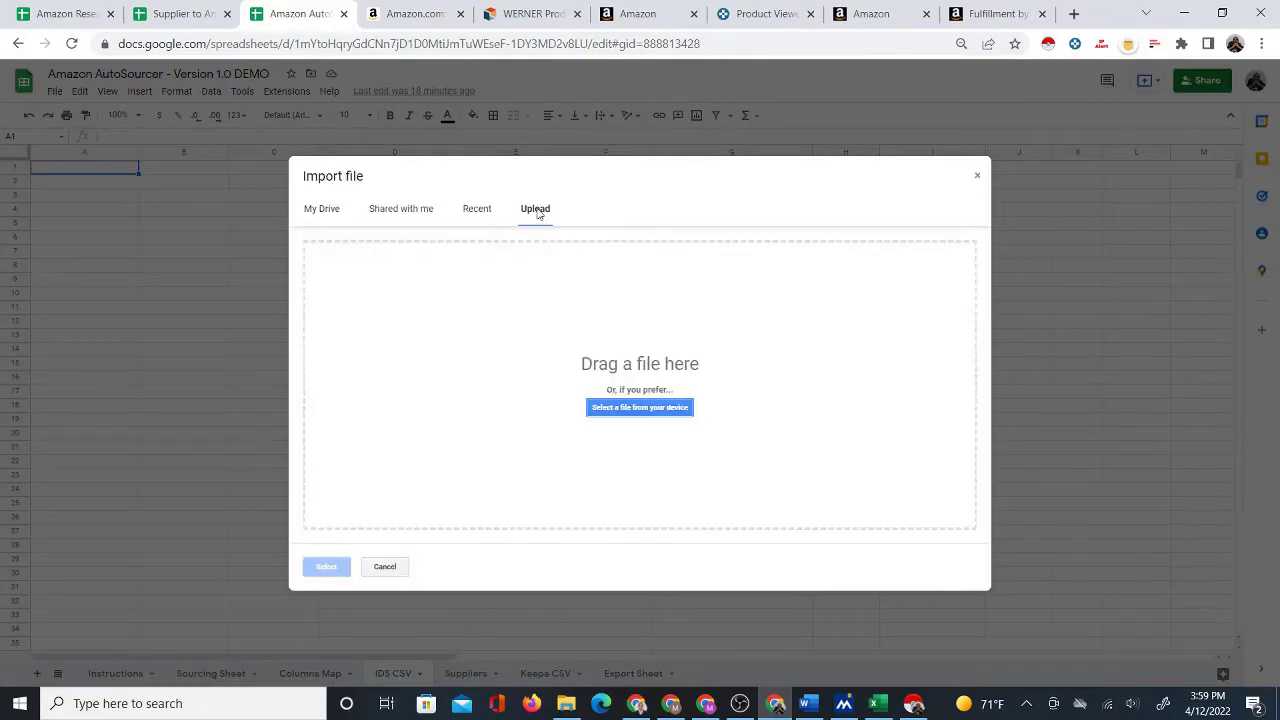
{"action": "left_click", "coordinate": [618, 409]}
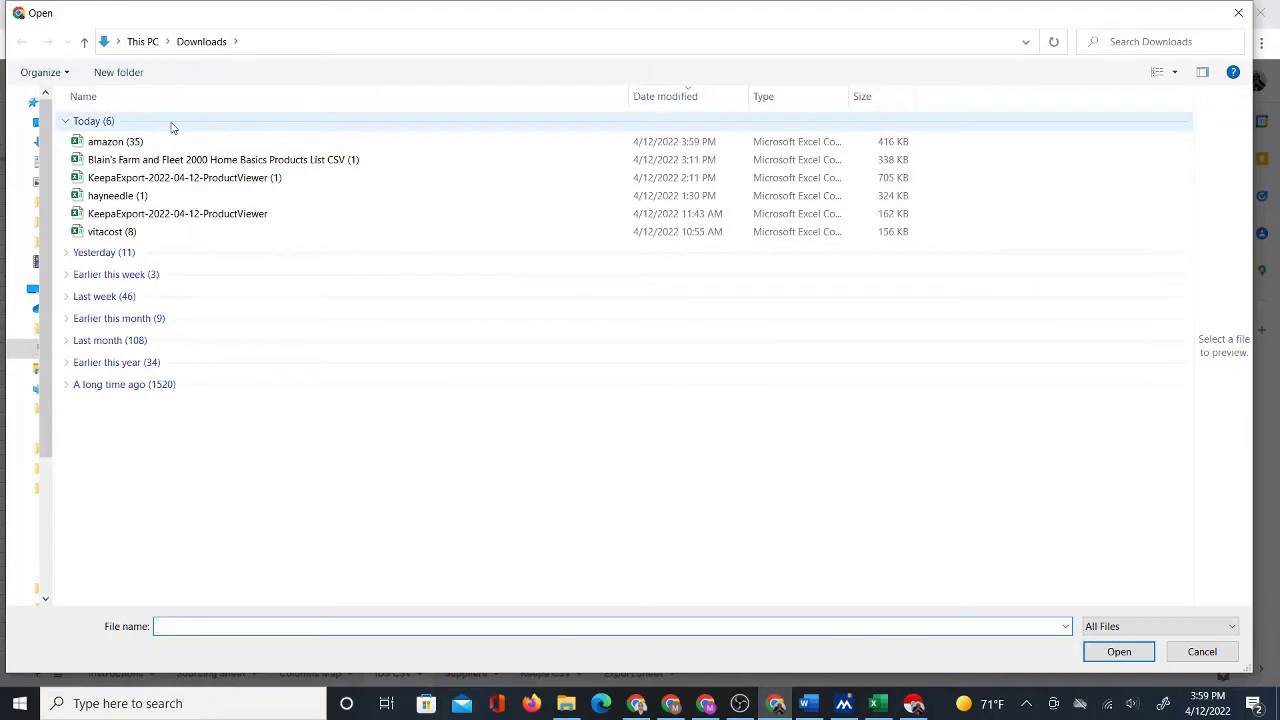
{"action": "left_click", "coordinate": [118, 143]}
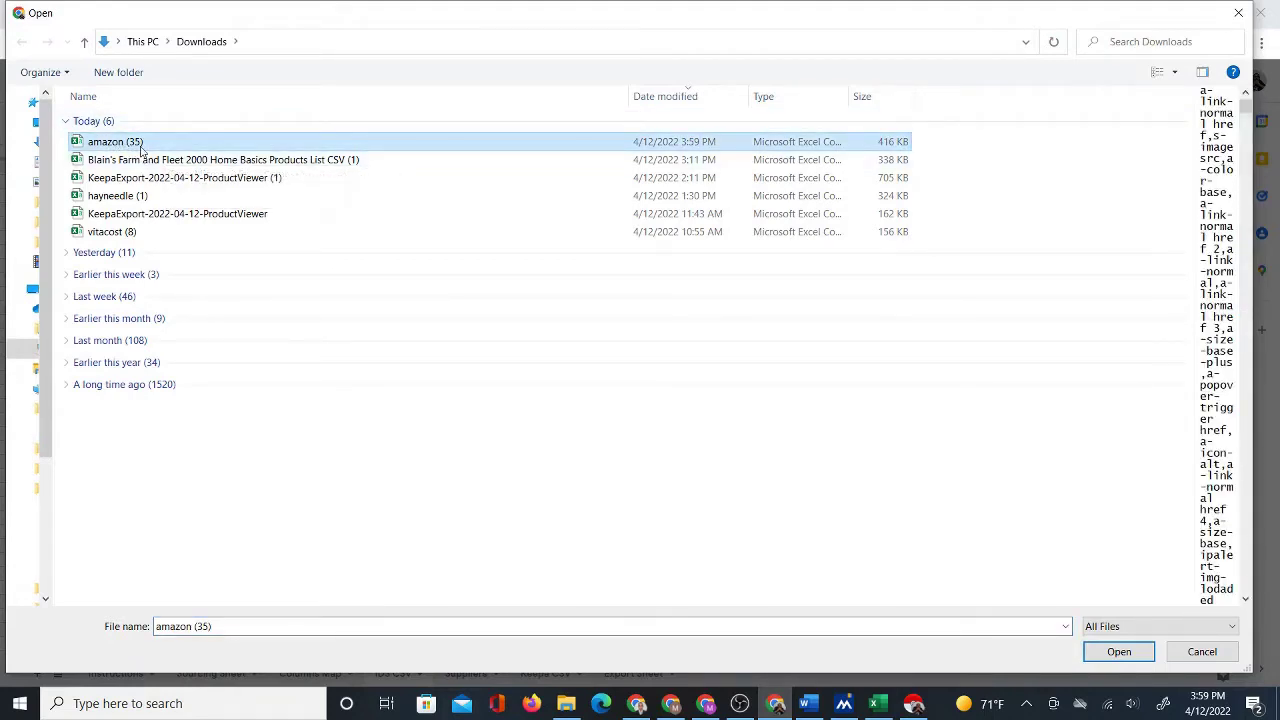
{"action": "left_click", "coordinate": [1117, 652]}
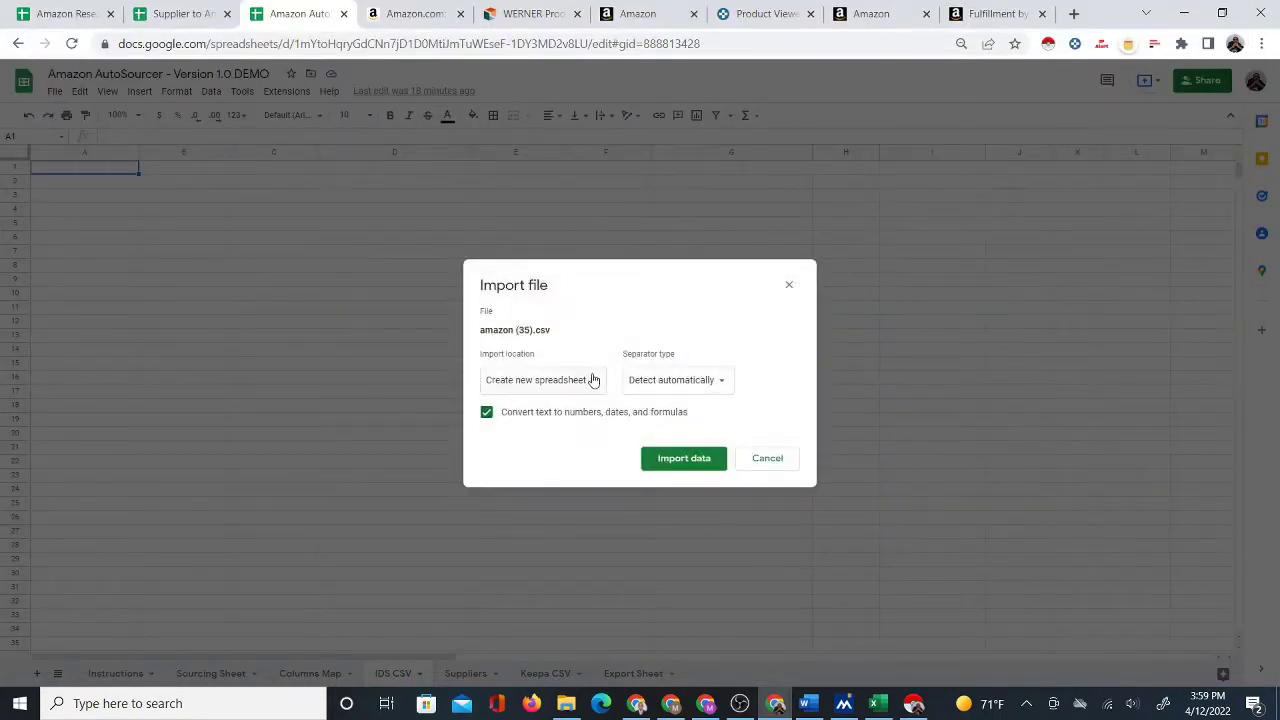
Import the uploaded CSV so that it replaces the current sheet, and widen column A slightly.
{"action": "left_click", "coordinate": [594, 382]}
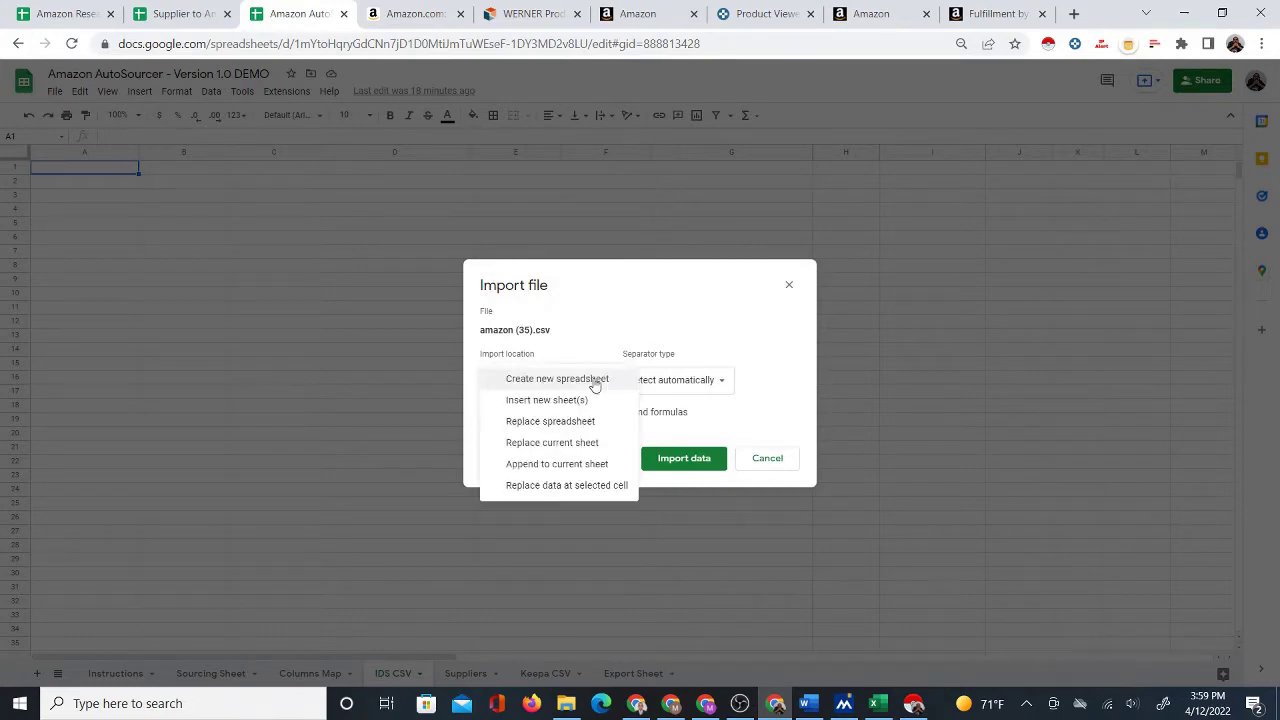
{"action": "left_click", "coordinate": [574, 442]}
{"action": "left_click", "coordinate": [672, 462]}
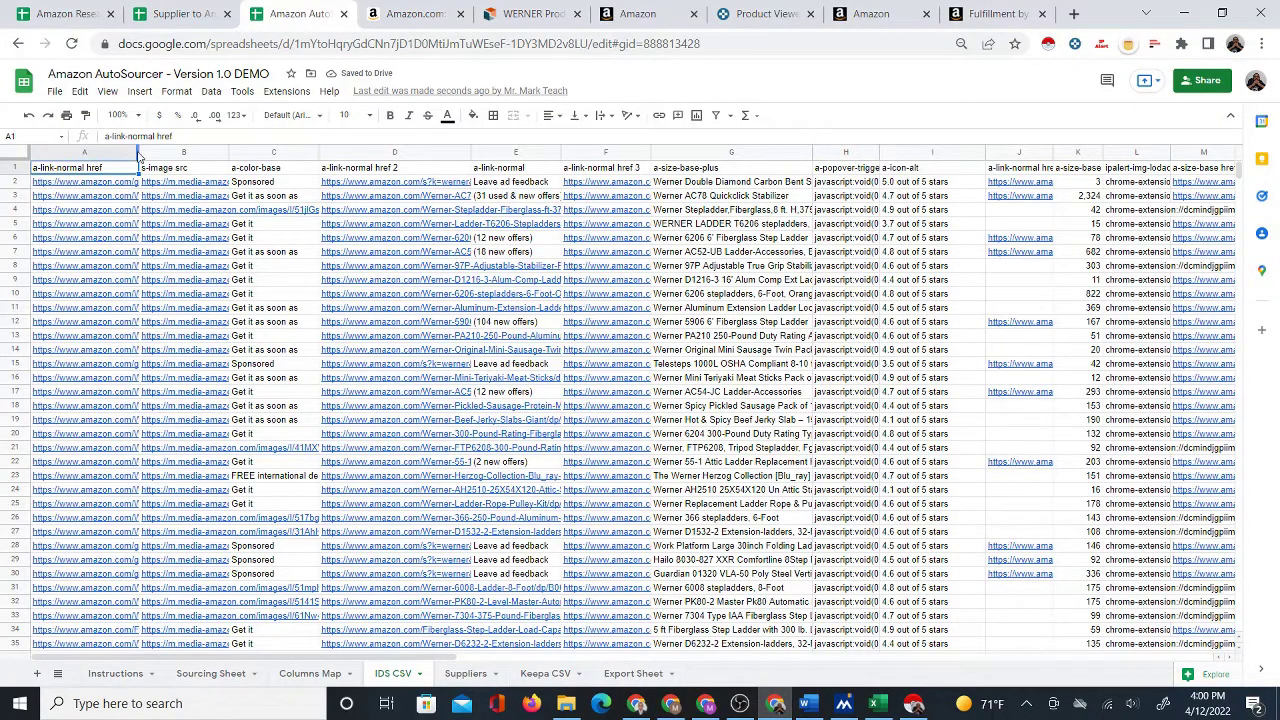
{"action": "left_click_drag", "start_coordinate": [139, 152], "coordinate": [156, 152]}
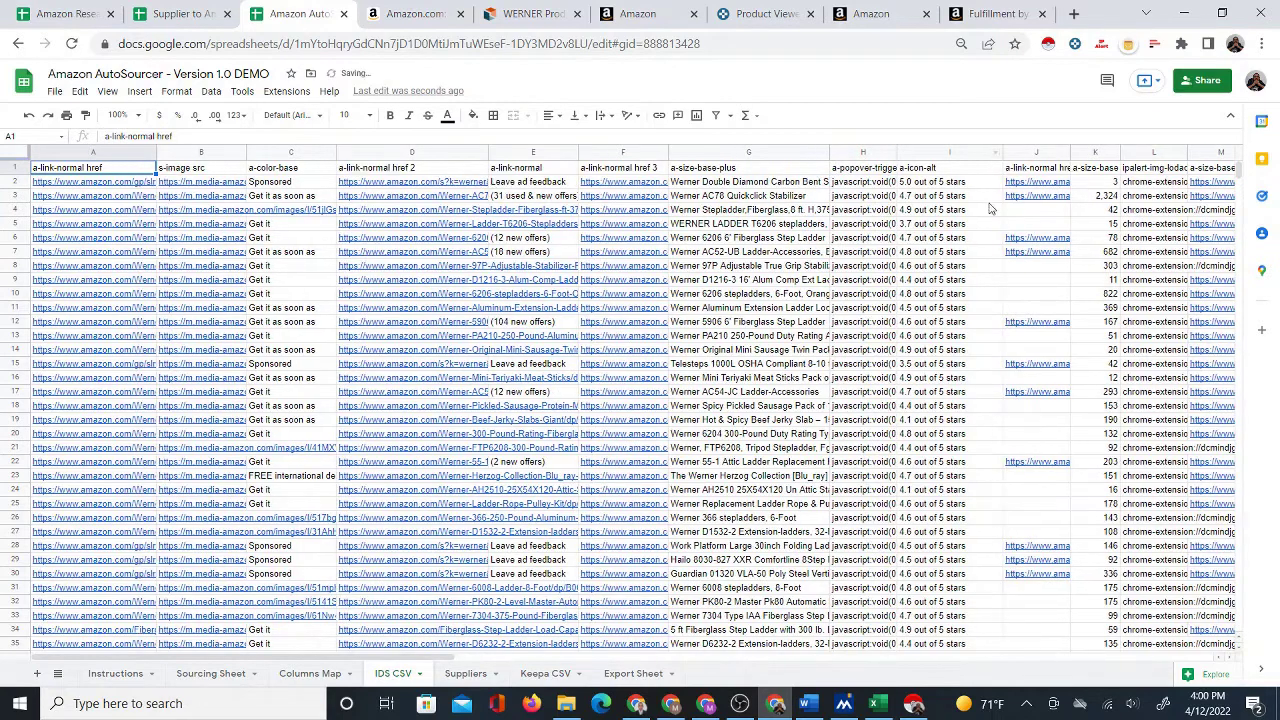
Check the amazon.com column mapping in the Columns Map sheet, including its dollar price entry, and return to the Sourcing Sheet.
{"action": "left_click", "coordinate": [313, 675]}
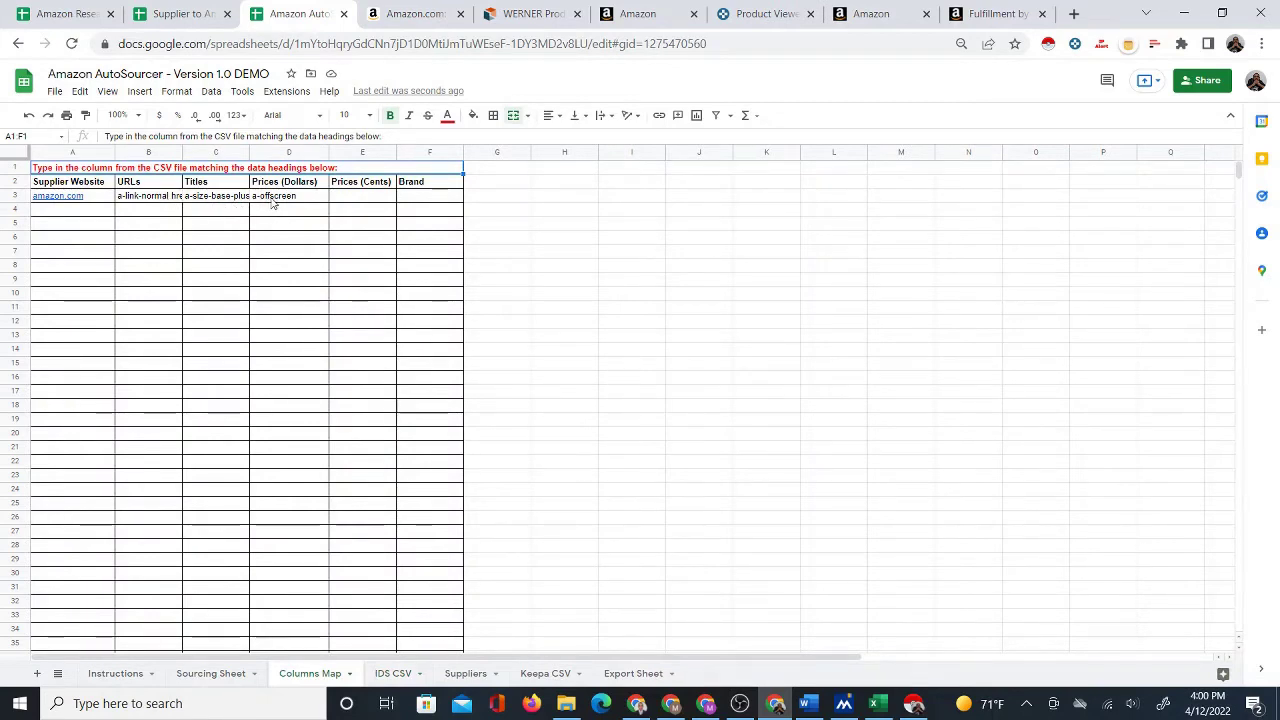
{"action": "left_click", "coordinate": [273, 200]}
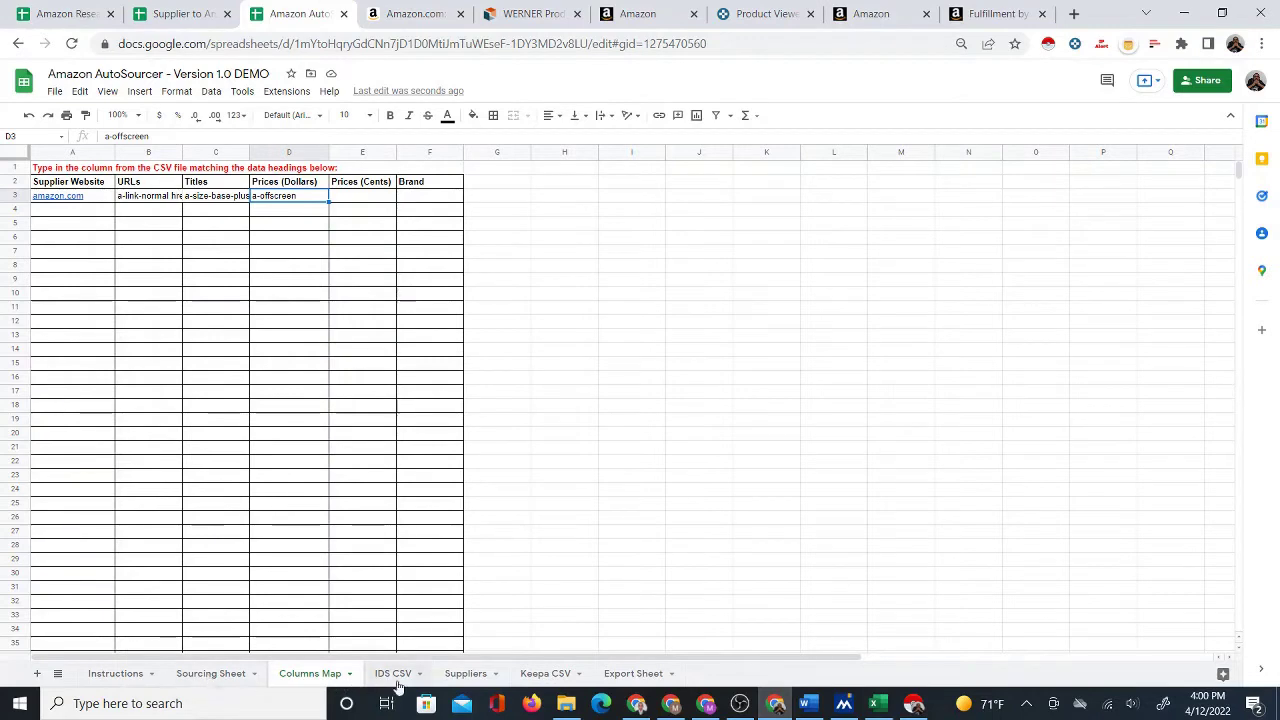
{"action": "left_click", "coordinate": [207, 675]}
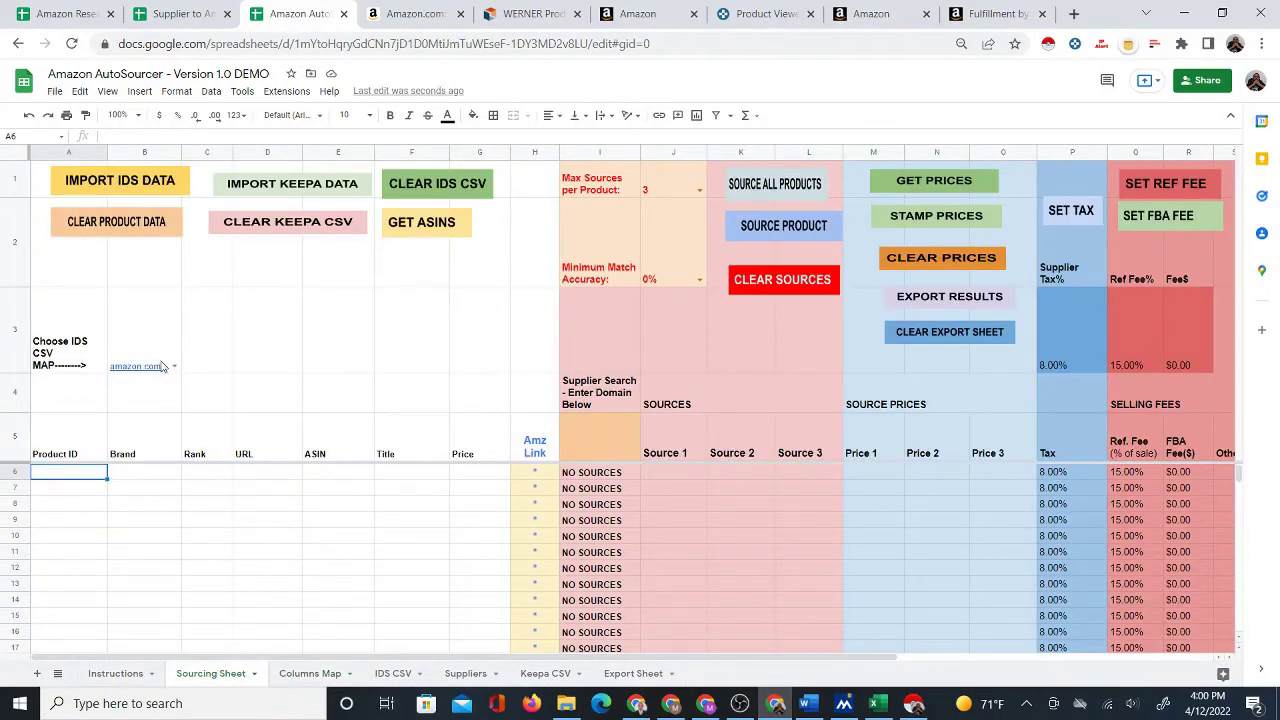
Start the IDS data import and authorize the Amazon AutoSourcer Version 1.0 script with the Google account, continuing past the unverified-app warning.
{"action": "left_click", "coordinate": [123, 186]}
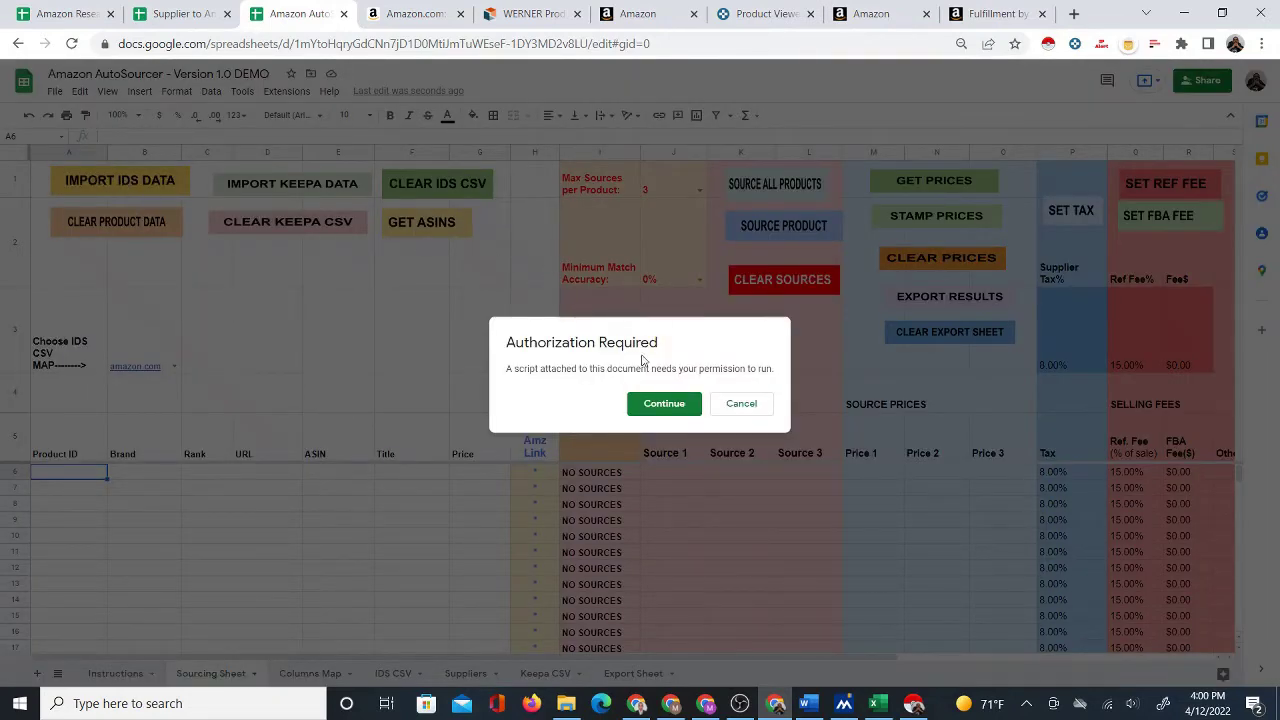
{"action": "left_click", "coordinate": [664, 405]}
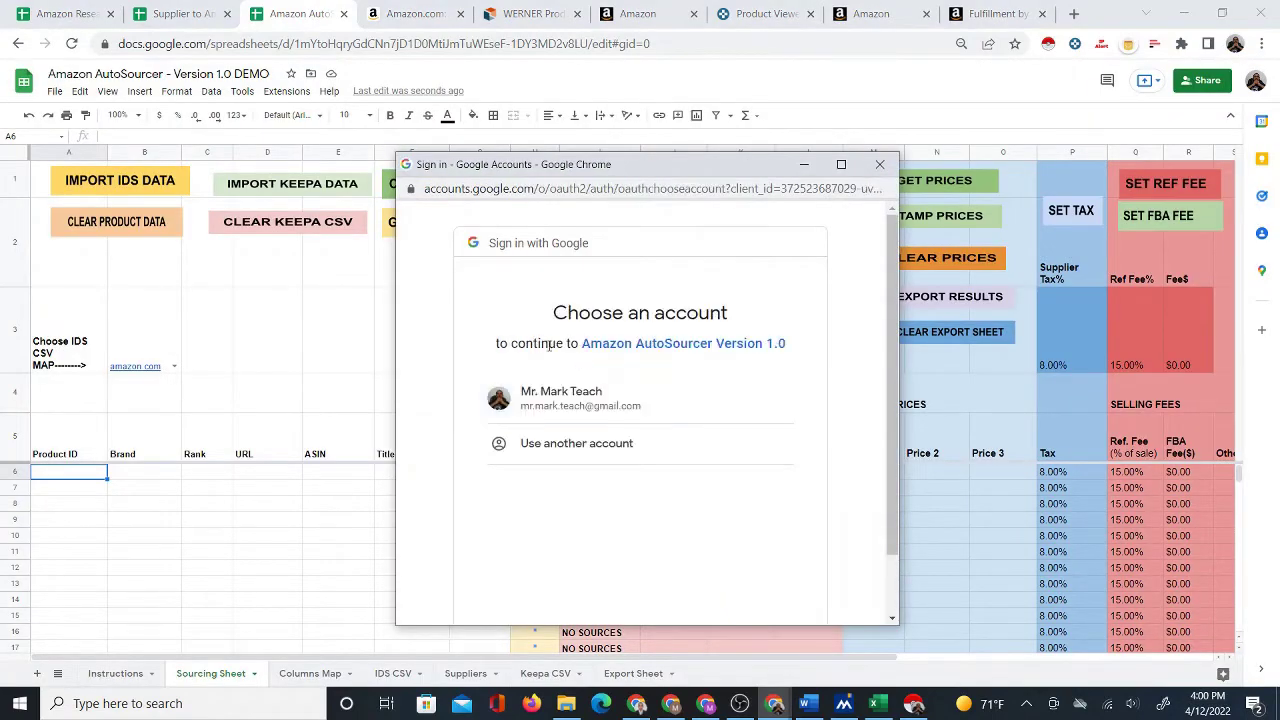
{"action": "left_click", "coordinate": [567, 398]}
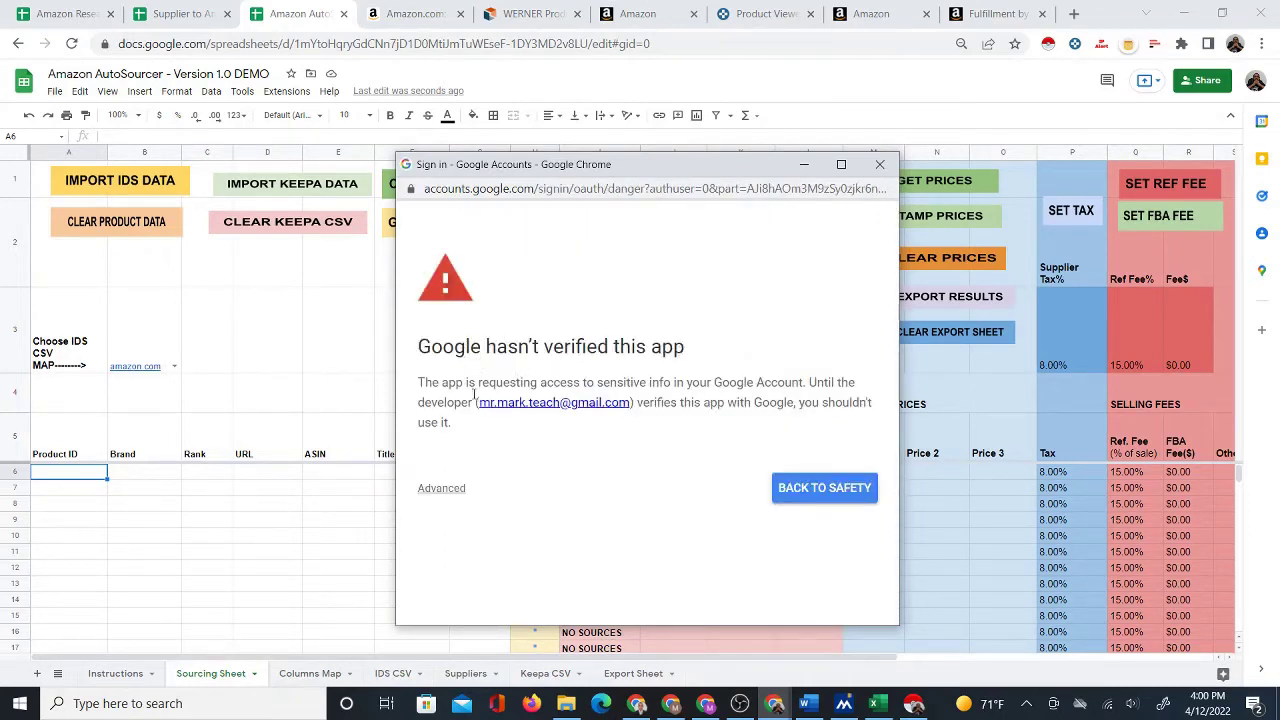
{"action": "left_click", "coordinate": [450, 488]}
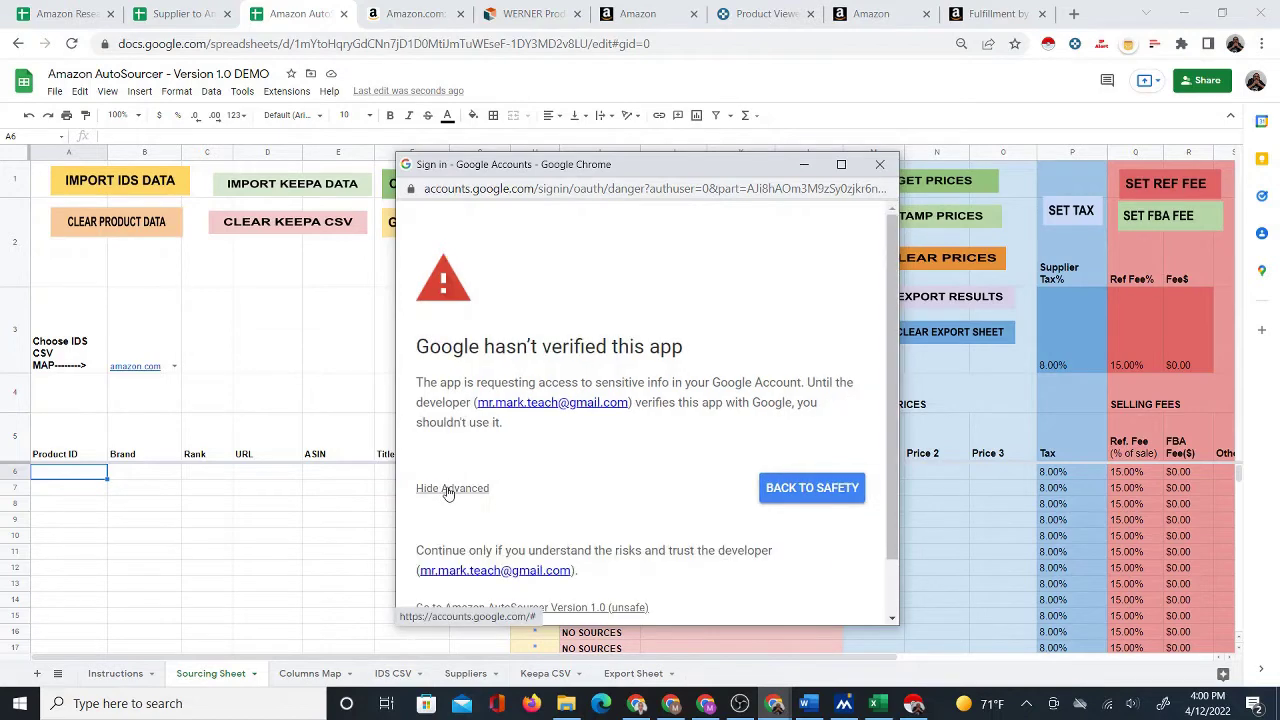
{"action": "scroll", "coordinate": [584, 440], "scroll_direction": "down", "scroll_amount": 1}
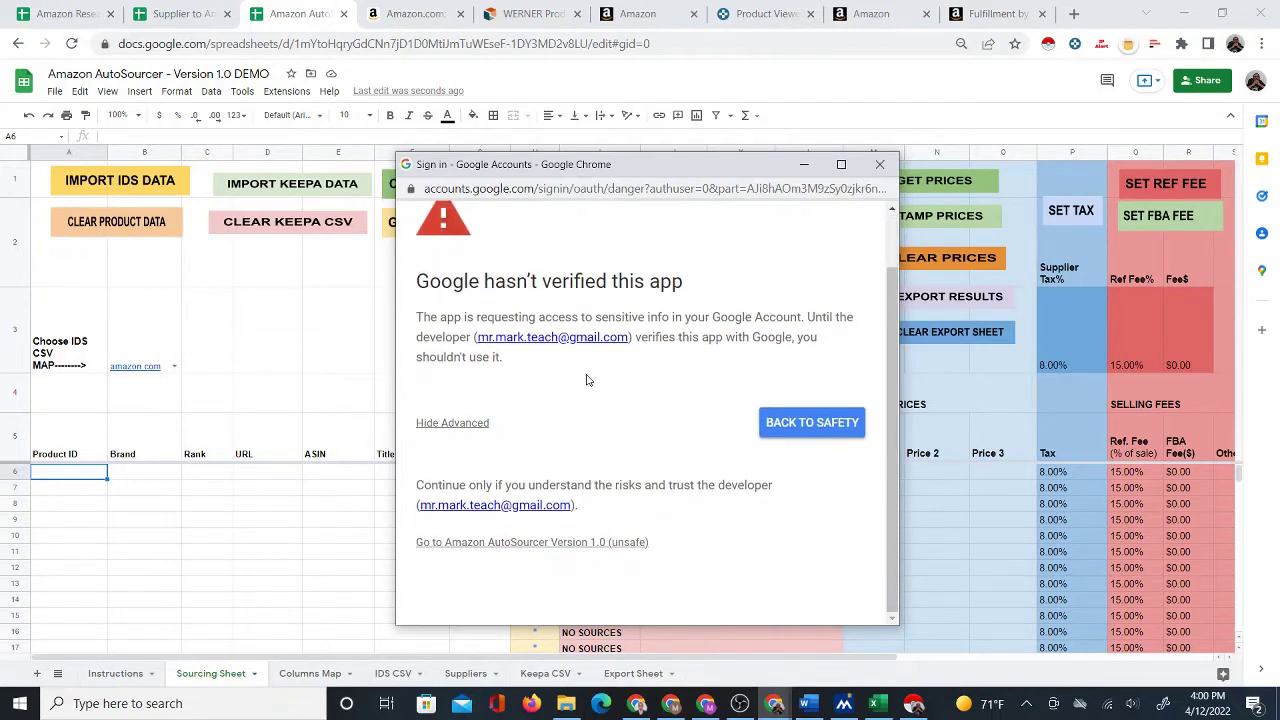
{"action": "left_click", "coordinate": [515, 545]}
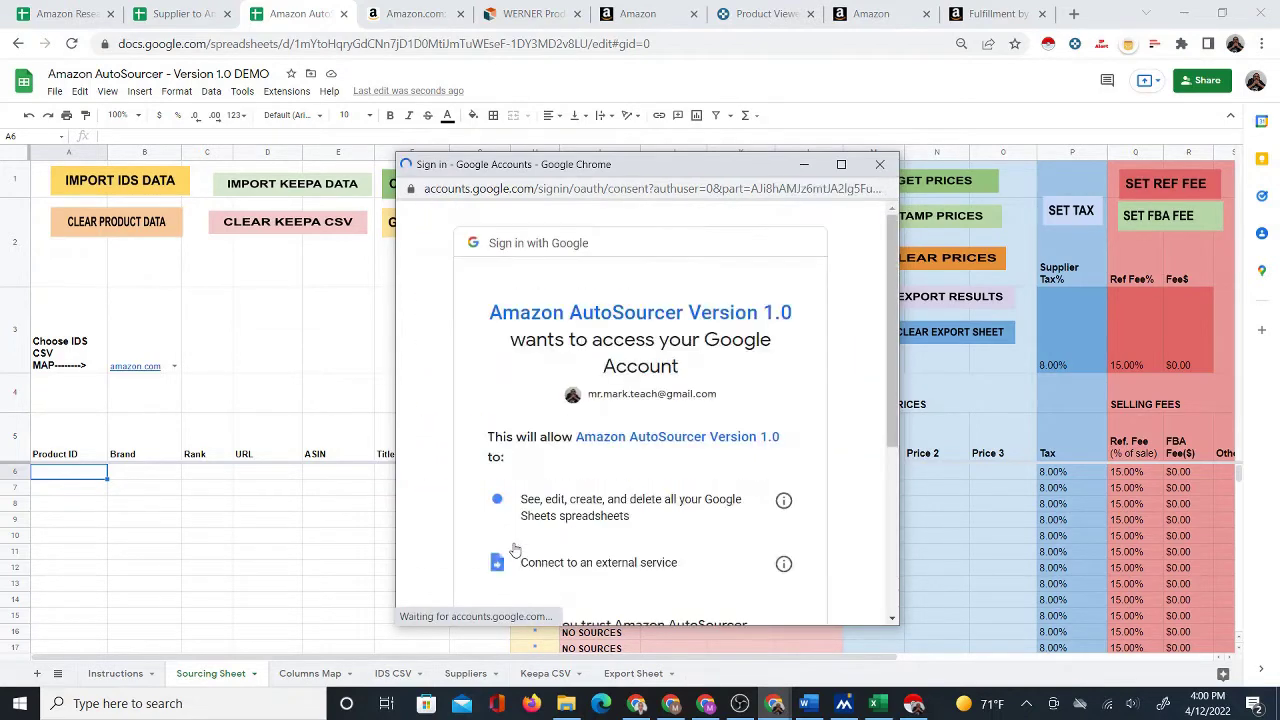
{"action": "left_click_drag", "start_coordinate": [893, 370], "coordinate": [888, 549]}
{"action": "left_click", "coordinate": [741, 508]}
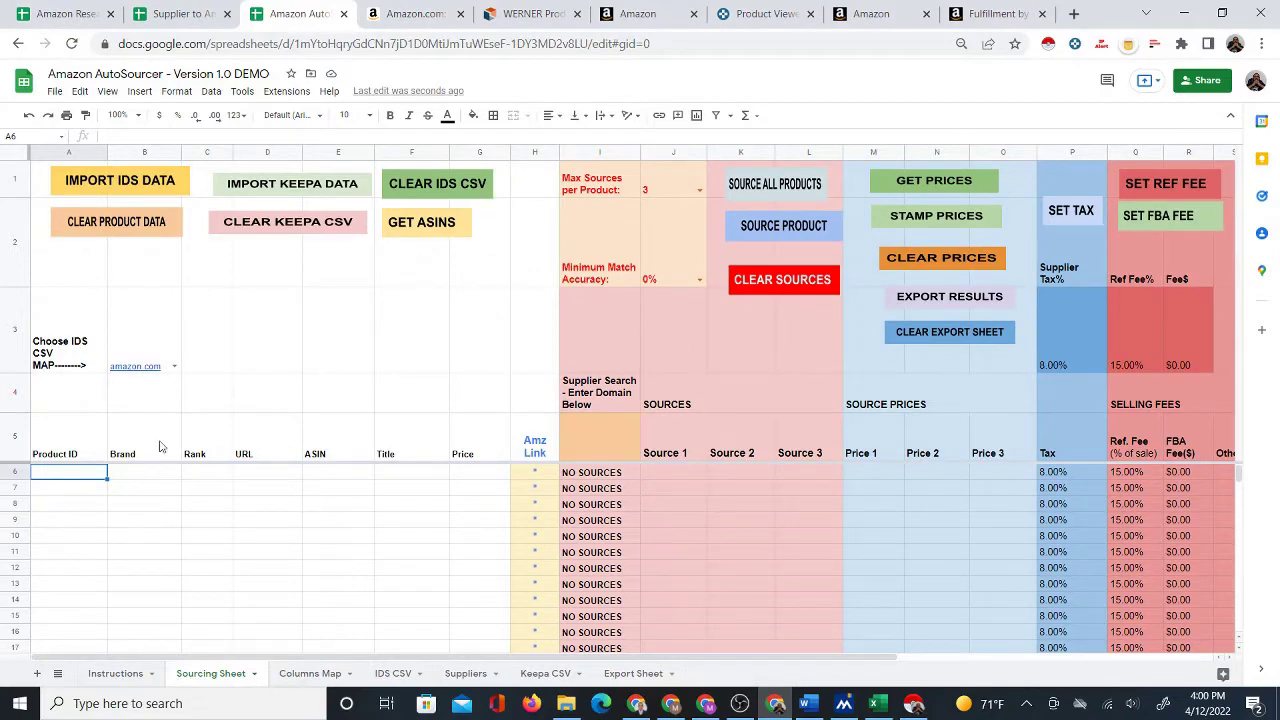
Run the IDS data import into the Sourcing Sheet from row 6, checking the Amazon "werner" results while the script runs.
{"action": "left_click_drag", "start_coordinate": [155, 456], "coordinate": [137, 476]}
{"action": "left_click", "coordinate": [90, 477]}
{"action": "left_click", "coordinate": [130, 186]}
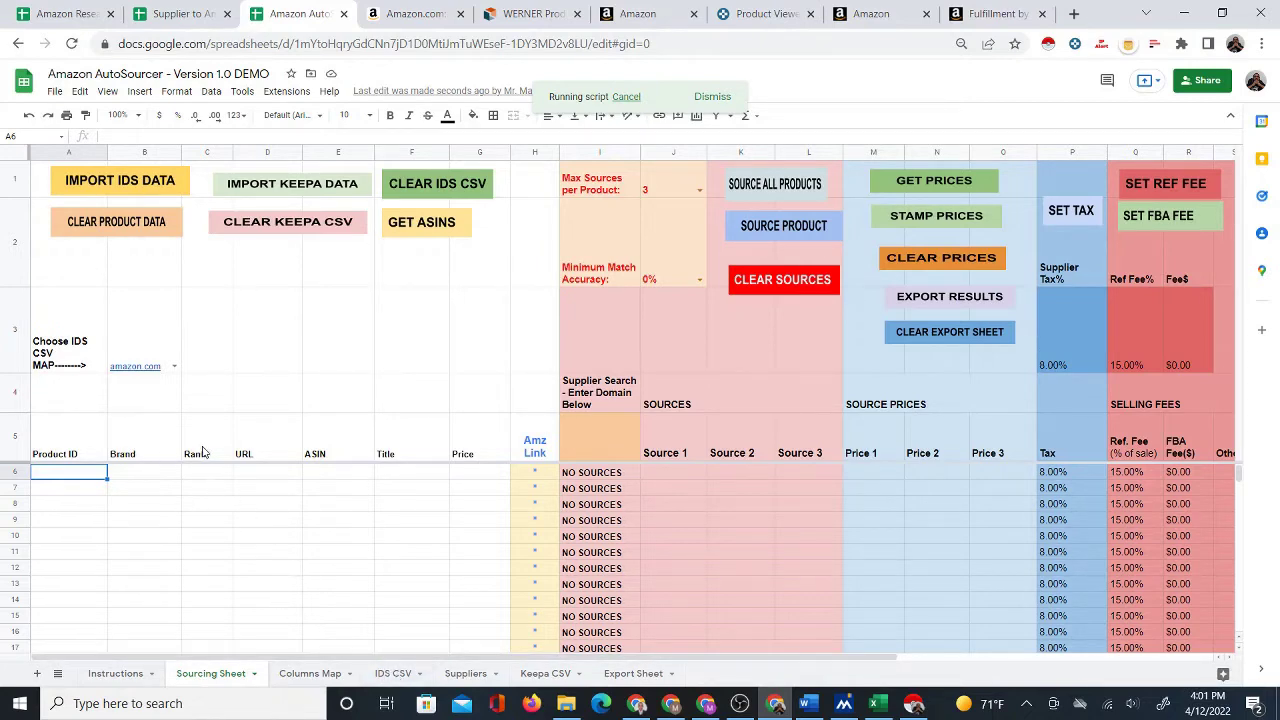
{"action": "left_click", "coordinate": [405, 13]}
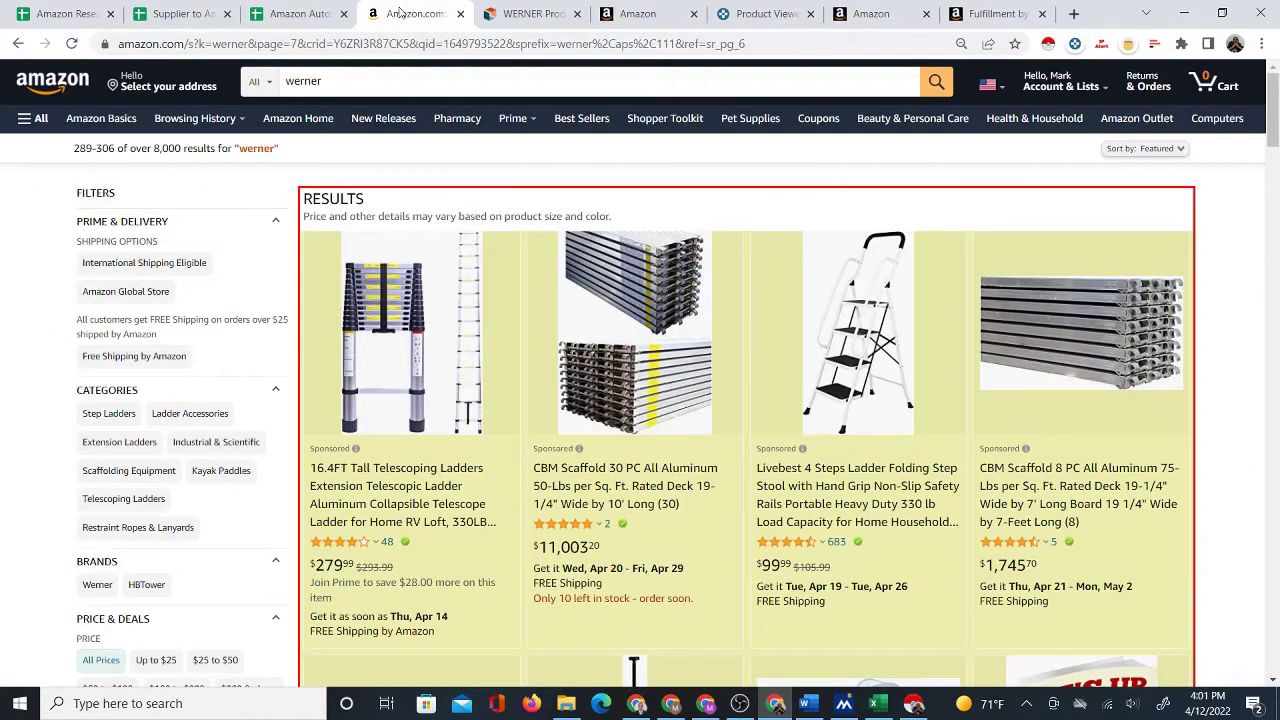
{"action": "left_click", "coordinate": [300, 14]}
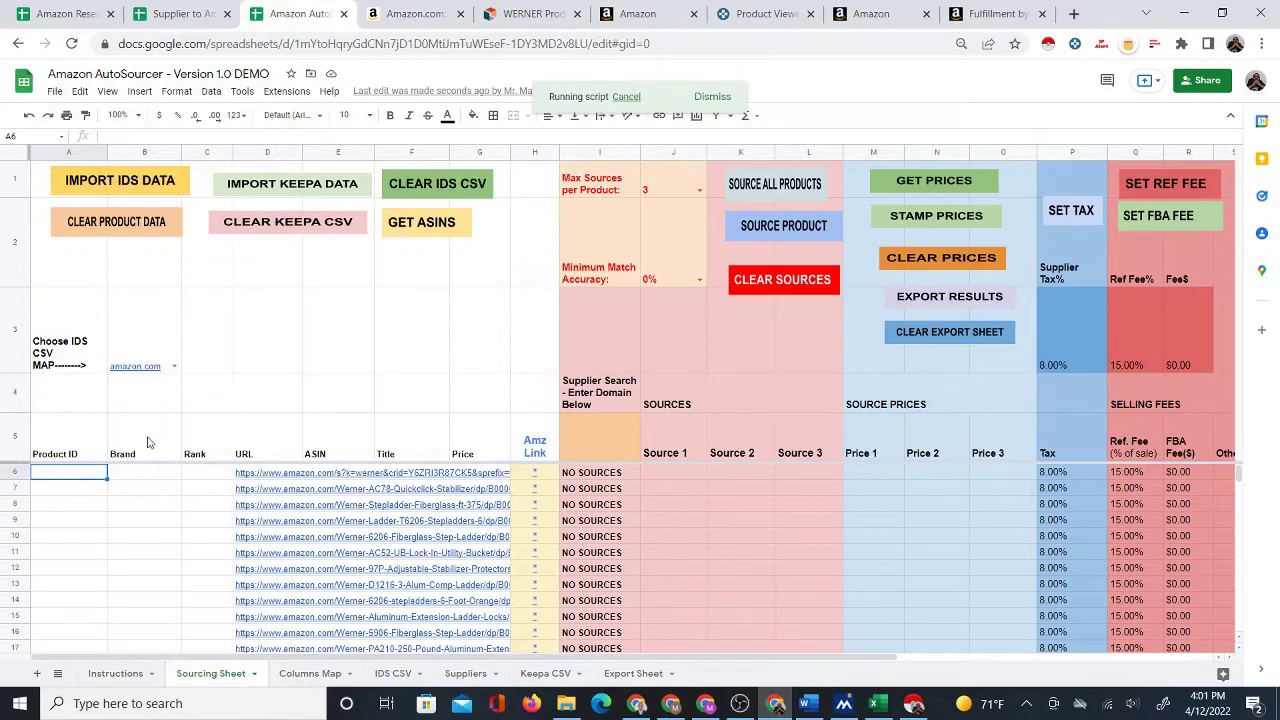
Examine the Brand, Rank, URL, ASIN, Title and Price columns and the imported listing links in the Sourcing Sheet.
{"action": "left_click_drag", "start_coordinate": [147, 442], "coordinate": [205, 442]}
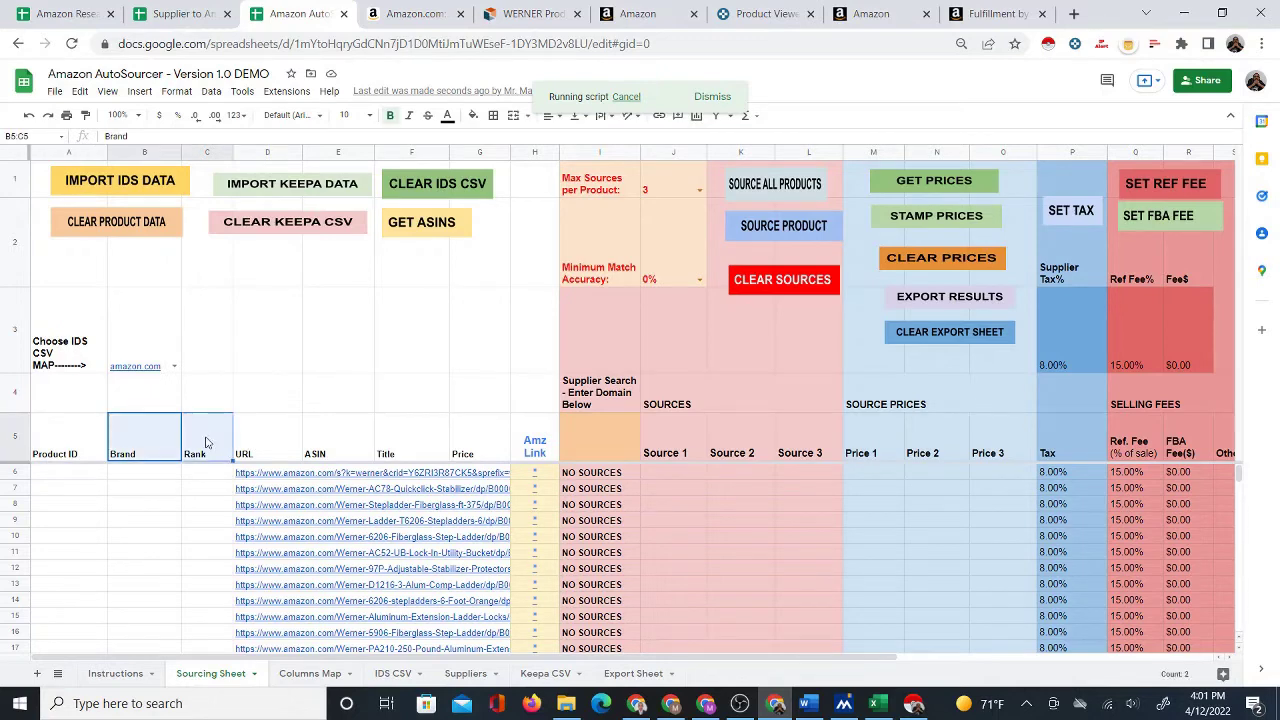
{"action": "left_click", "coordinate": [268, 442]}
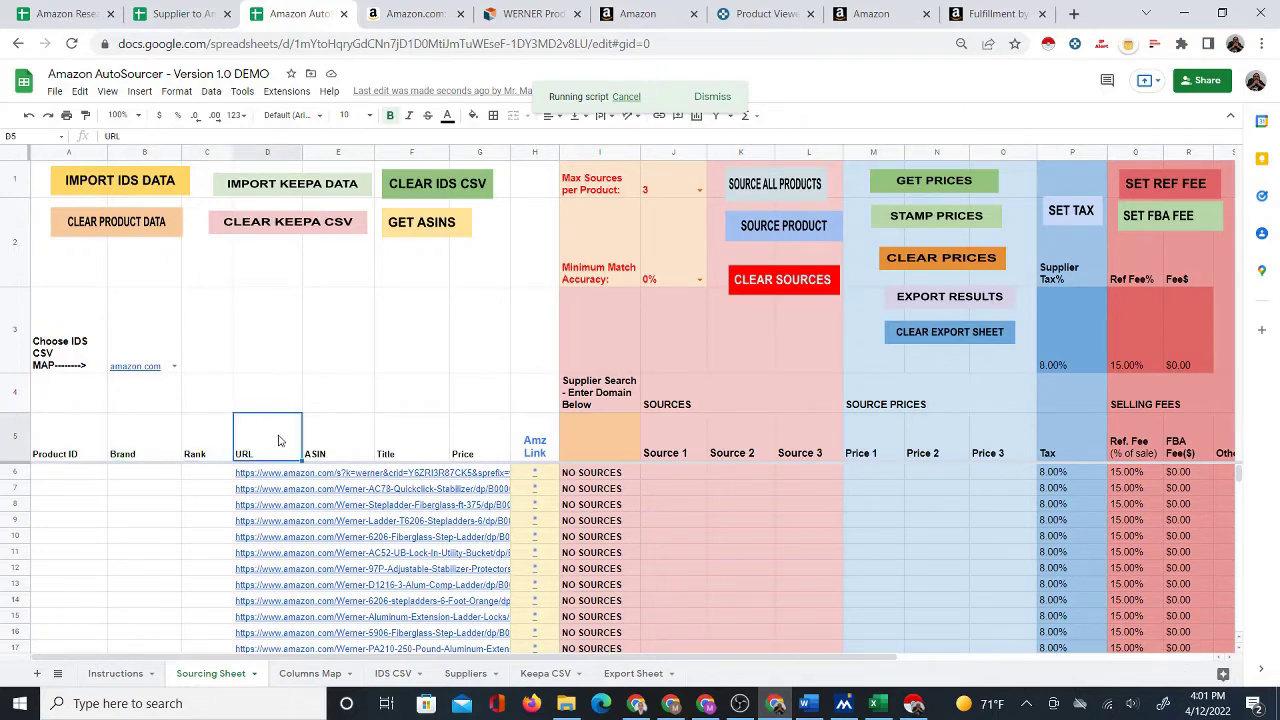
{"action": "left_click", "coordinate": [411, 444]}
{"action": "left_click", "coordinate": [479, 446]}
{"action": "left_click", "coordinate": [299, 443]}
{"action": "left_click", "coordinate": [336, 440]}
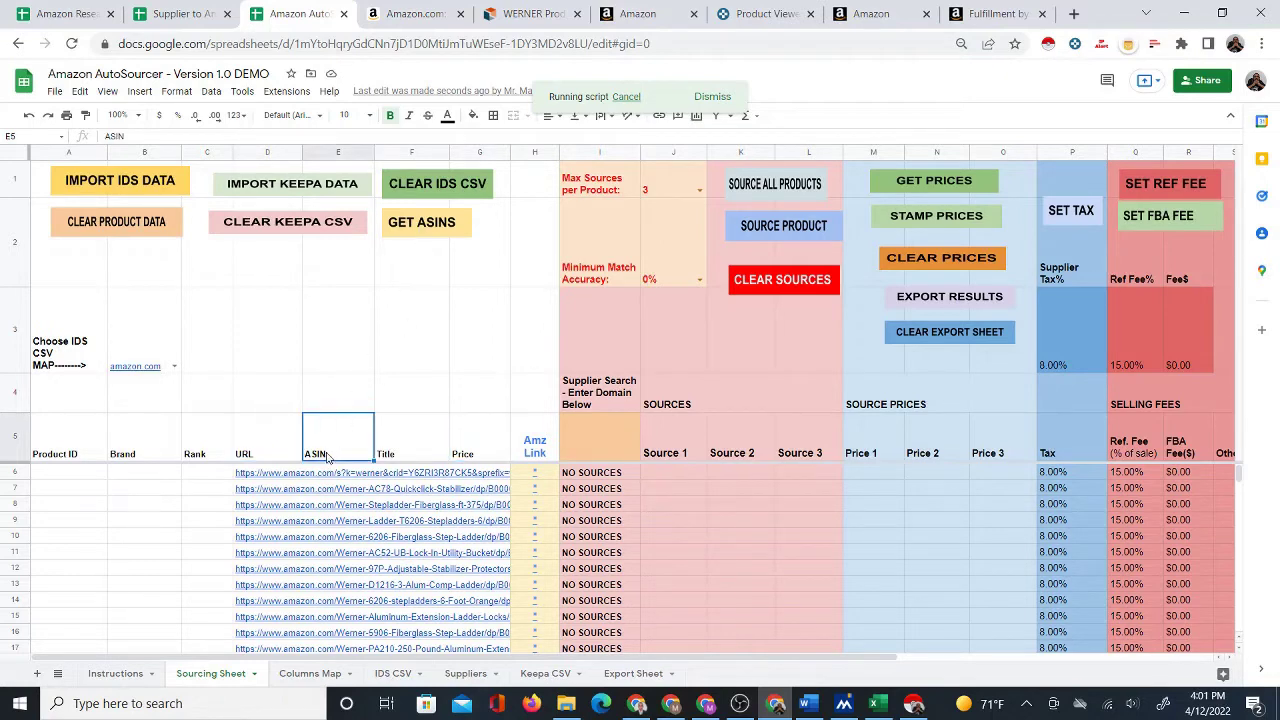
{"action": "left_click", "coordinate": [330, 470]}
{"action": "scroll", "coordinate": [301, 532], "scroll_direction": "down", "scroll_amount": 3}
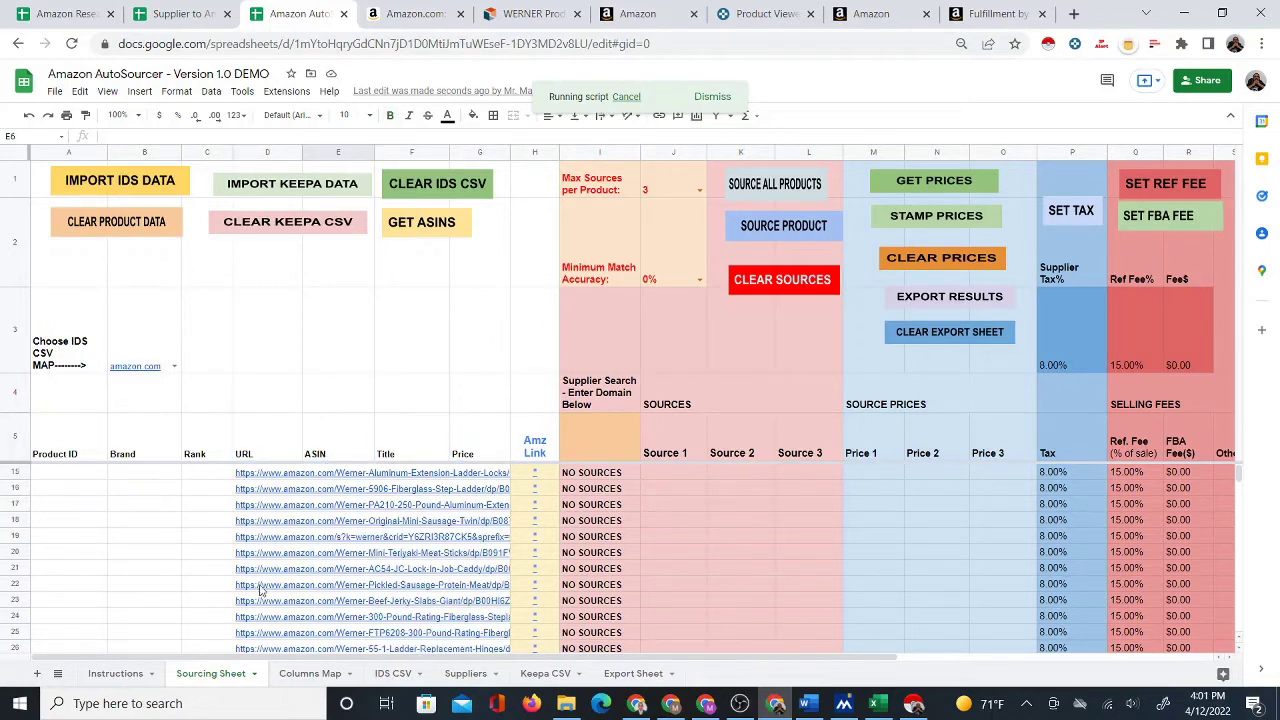
{"action": "scroll", "coordinate": [284, 594], "scroll_direction": "up", "scroll_amount": 3}
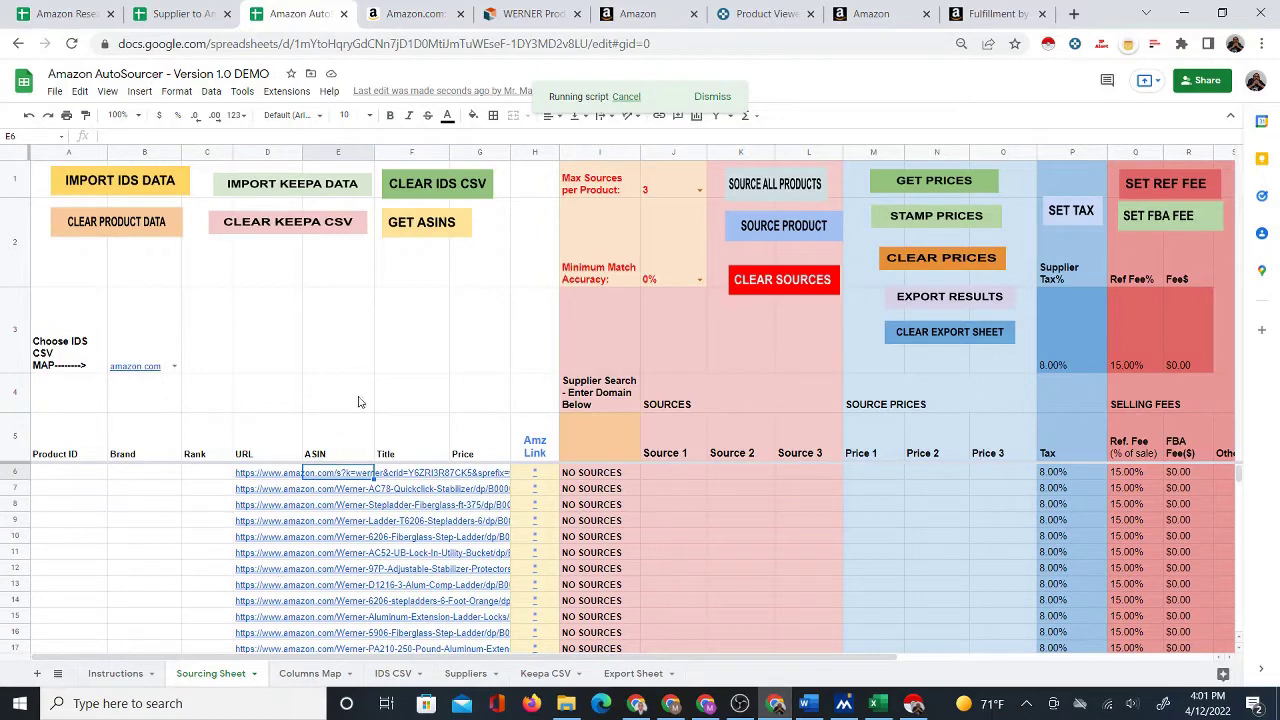
Start extracting the ASINs from the imported links, and compare the search-style link in row 6 with the Amazon "werner" results.
{"action": "left_click", "coordinate": [419, 231]}
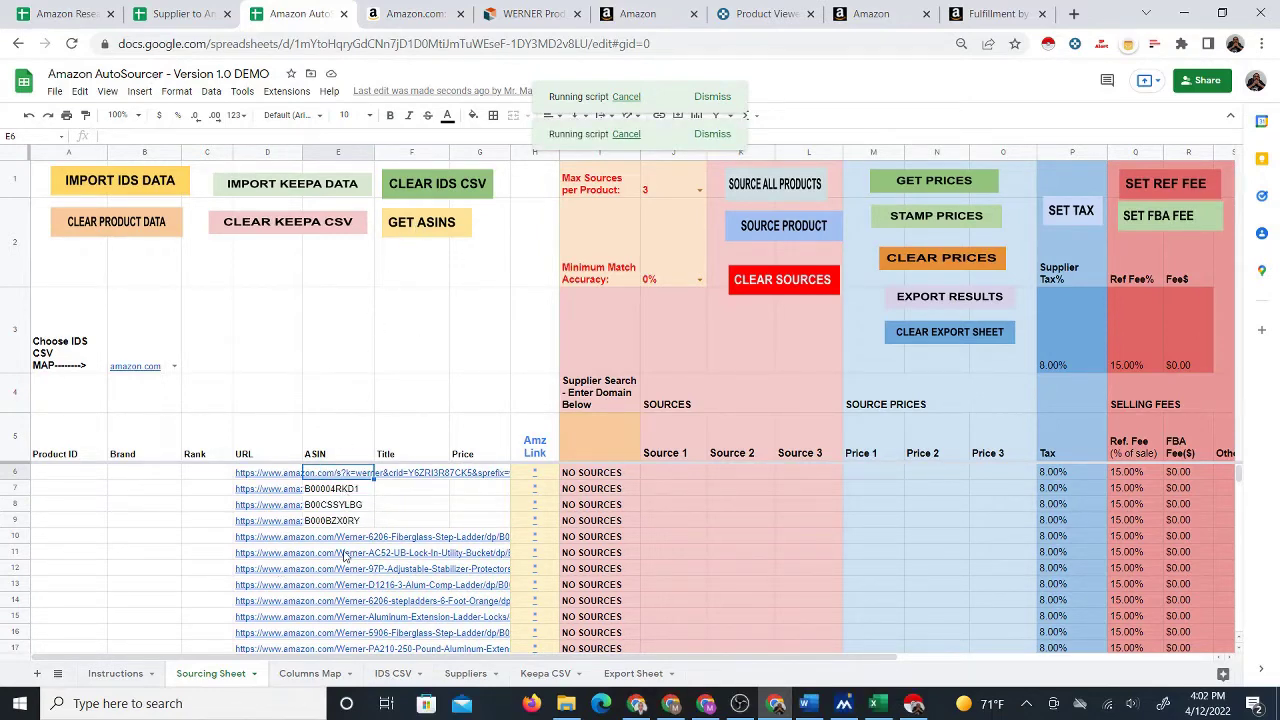
{"action": "left_click", "coordinate": [274, 475]}
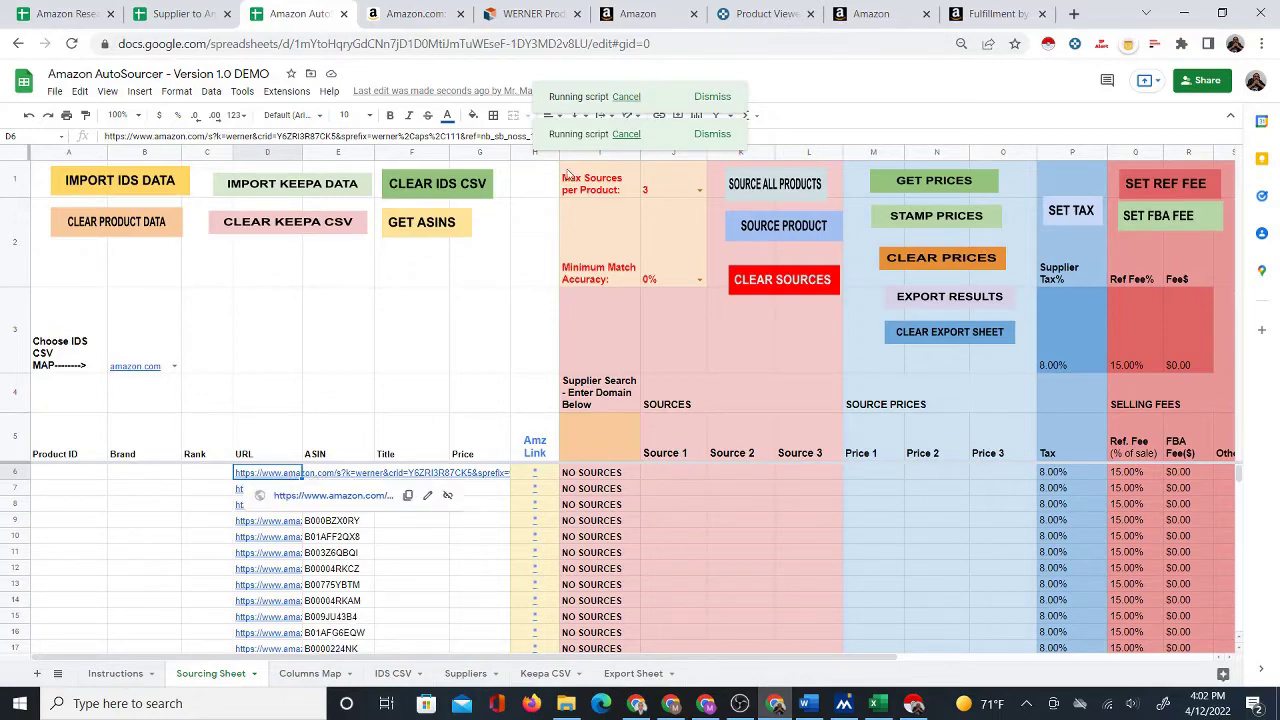
{"action": "left_click", "coordinate": [394, 13]}
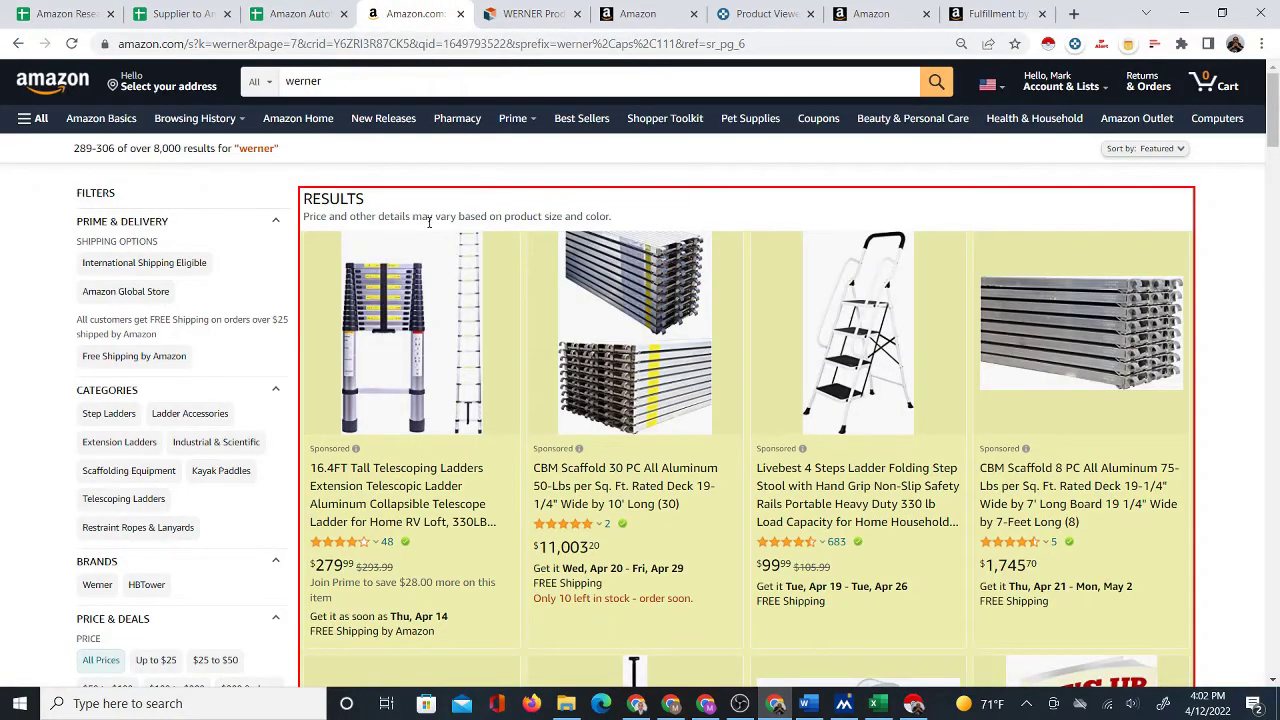
{"action": "scroll", "coordinate": [429, 222], "scroll_direction": "down", "scroll_amount": 10}
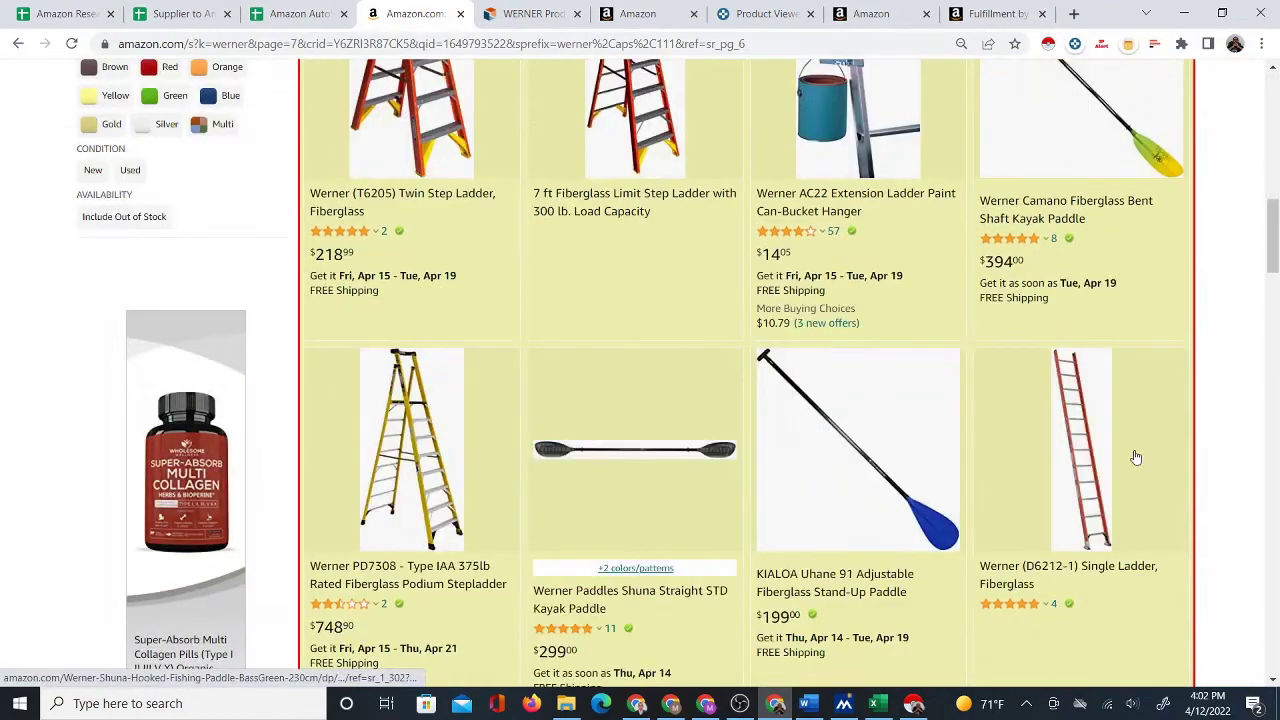
{"action": "left_click_drag", "start_coordinate": [1272, 262], "coordinate": [1277, 125]}
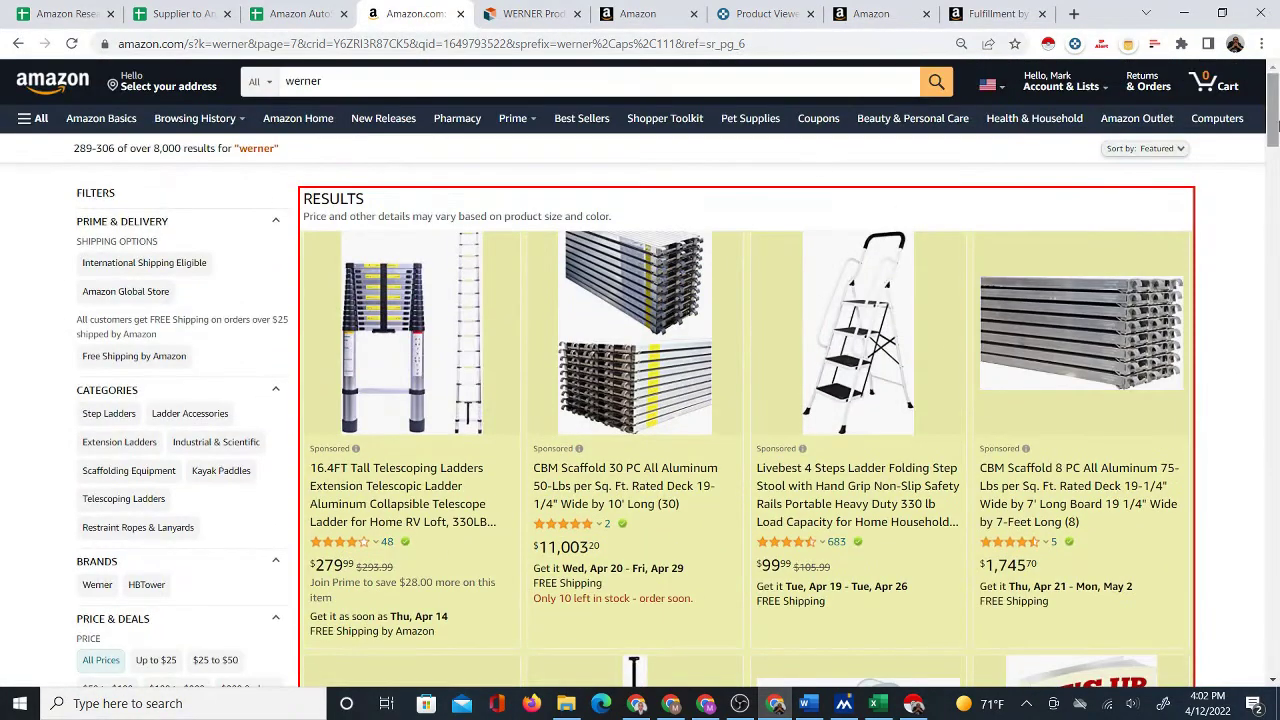
{"action": "left_click", "coordinate": [300, 13]}
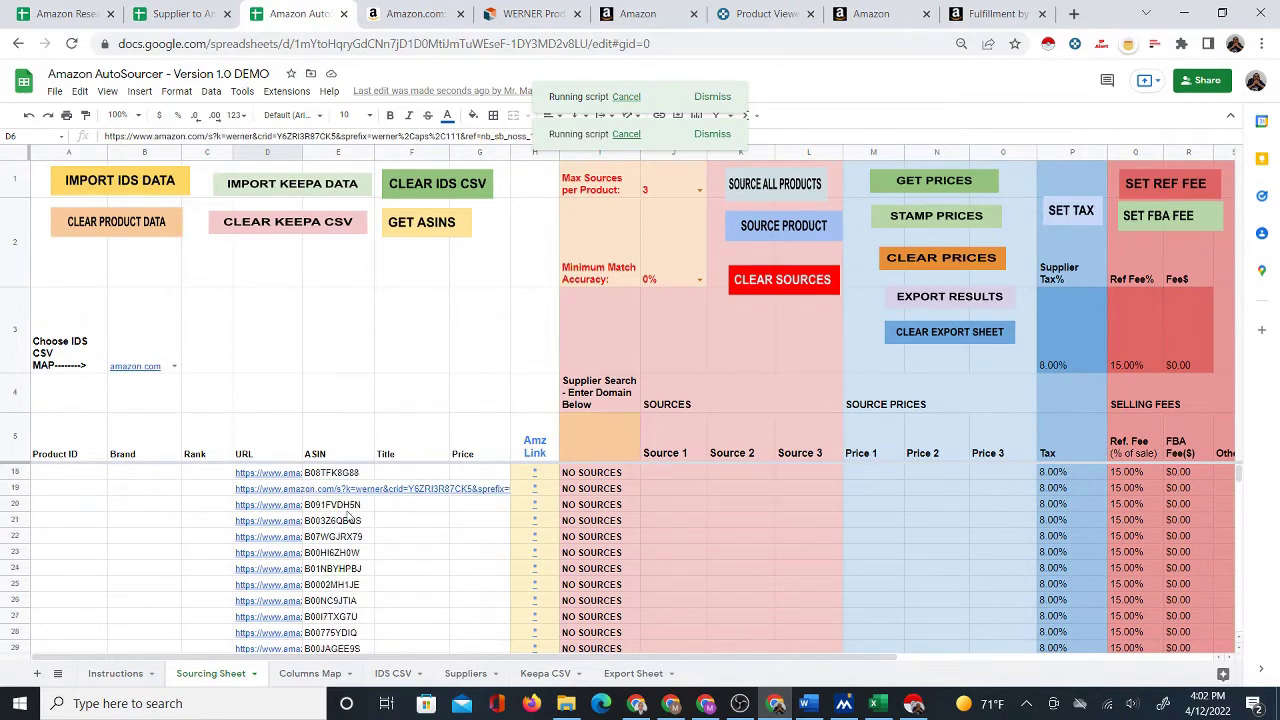
Follow the ASIN extraction down the Sourcing Sheet to row 51, checking which links get an ASIN.
{"action": "scroll", "coordinate": [348, 515], "scroll_direction": "down", "scroll_amount": 3}
{"action": "scroll", "coordinate": [344, 614], "scroll_direction": "down", "scroll_amount": 1}
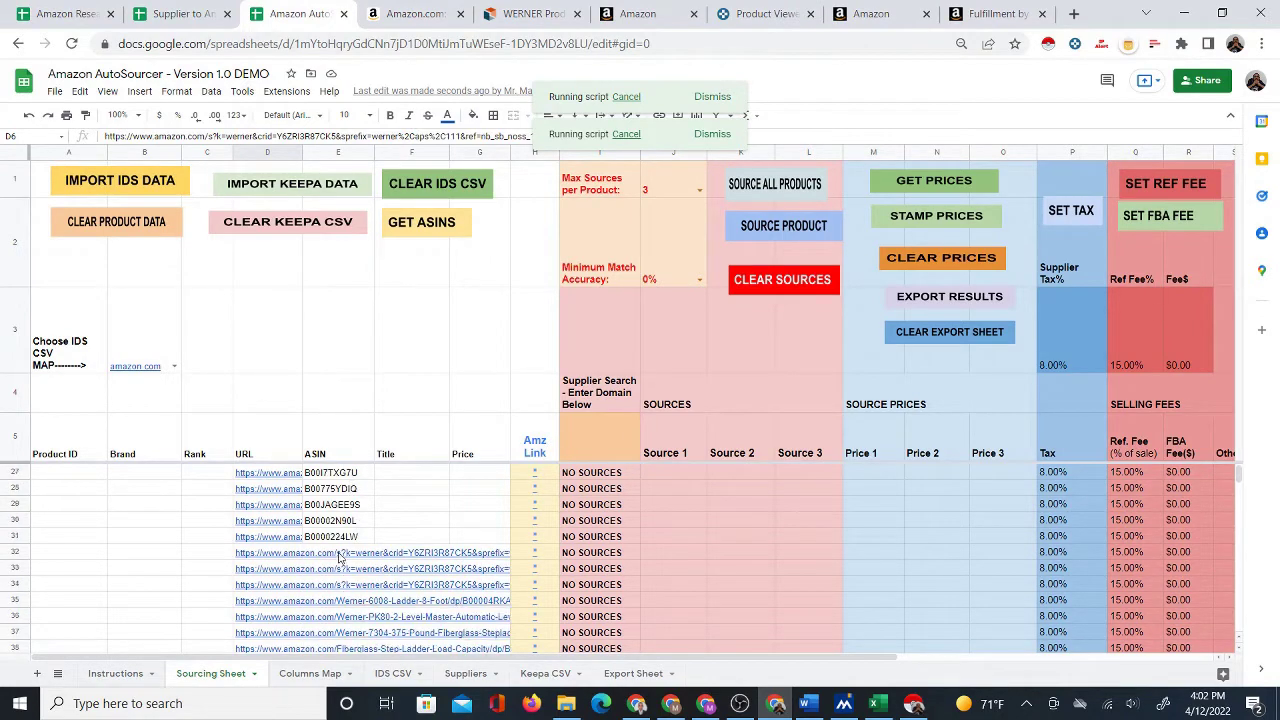
{"action": "scroll", "coordinate": [344, 600], "scroll_direction": "down", "scroll_amount": 1}
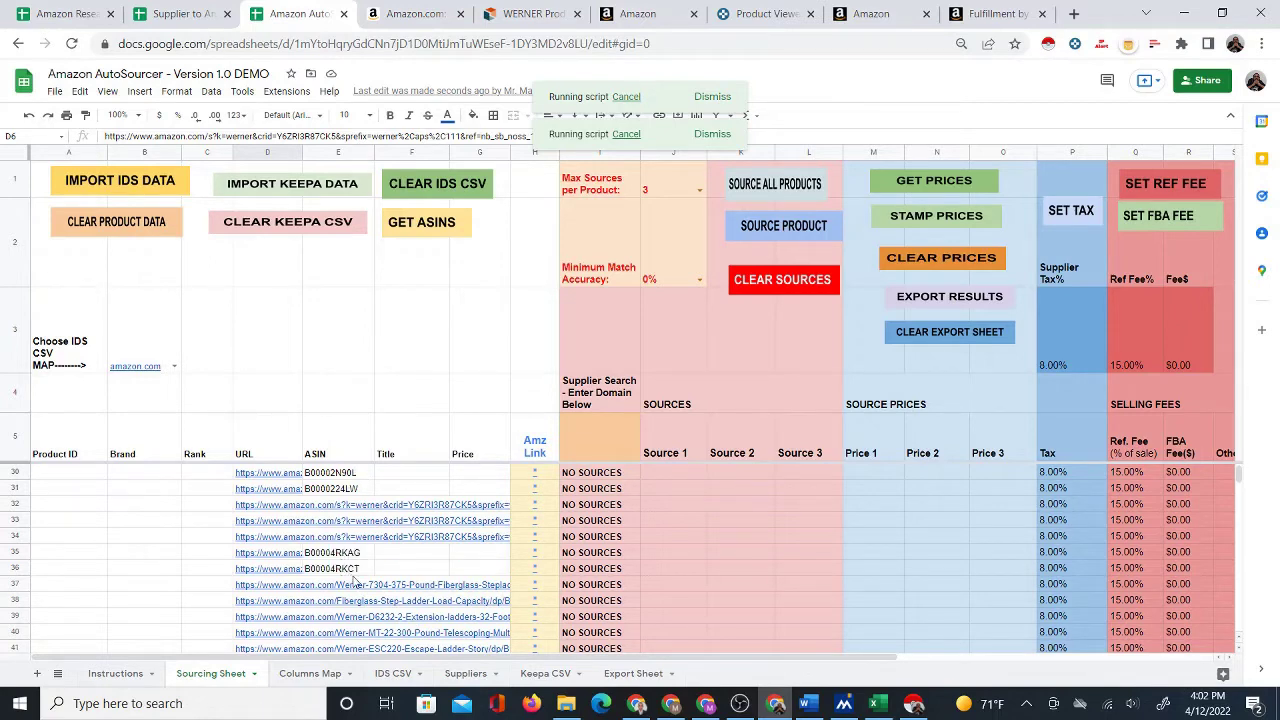
{"action": "scroll", "coordinate": [356, 582], "scroll_direction": "down", "scroll_amount": 1}
{"action": "scroll", "coordinate": [353, 588], "scroll_direction": "down", "scroll_amount": 1}
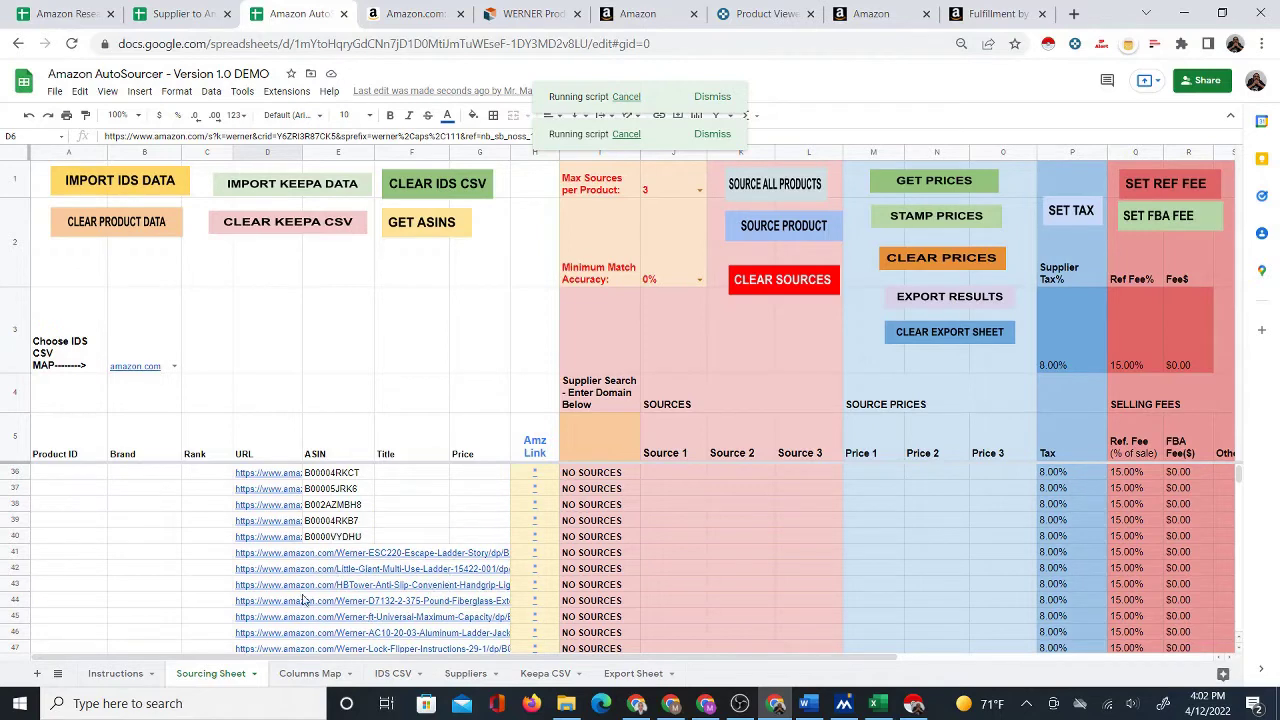
{"action": "scroll", "coordinate": [362, 566], "scroll_direction": "down", "scroll_amount": 1}
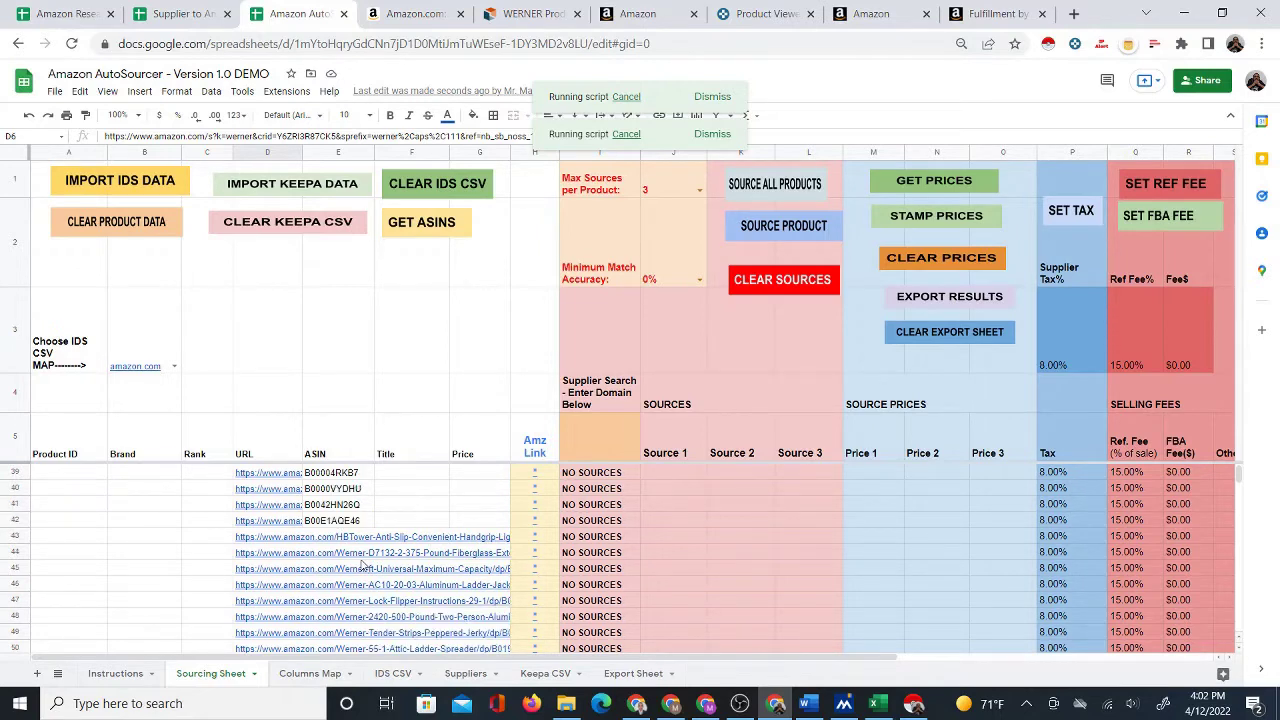
{"action": "left_click", "coordinate": [401, 510]}
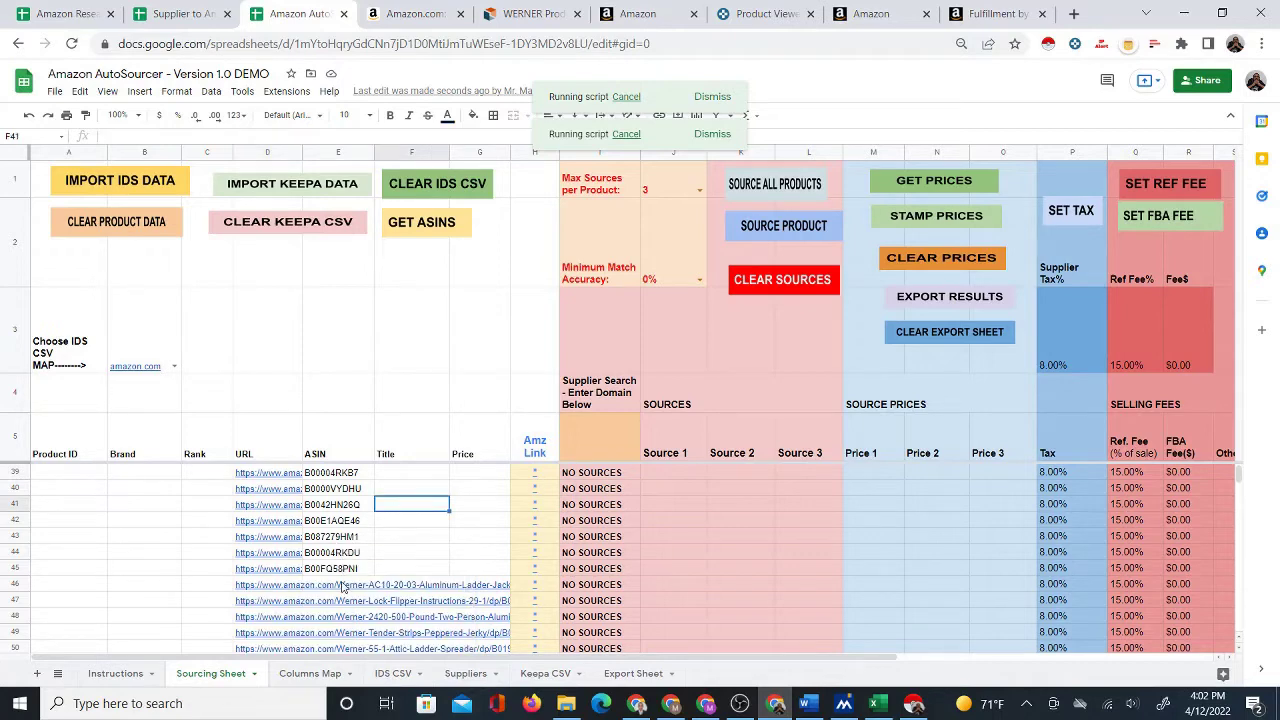
{"action": "scroll", "coordinate": [340, 580], "scroll_direction": "down", "scroll_amount": 2}
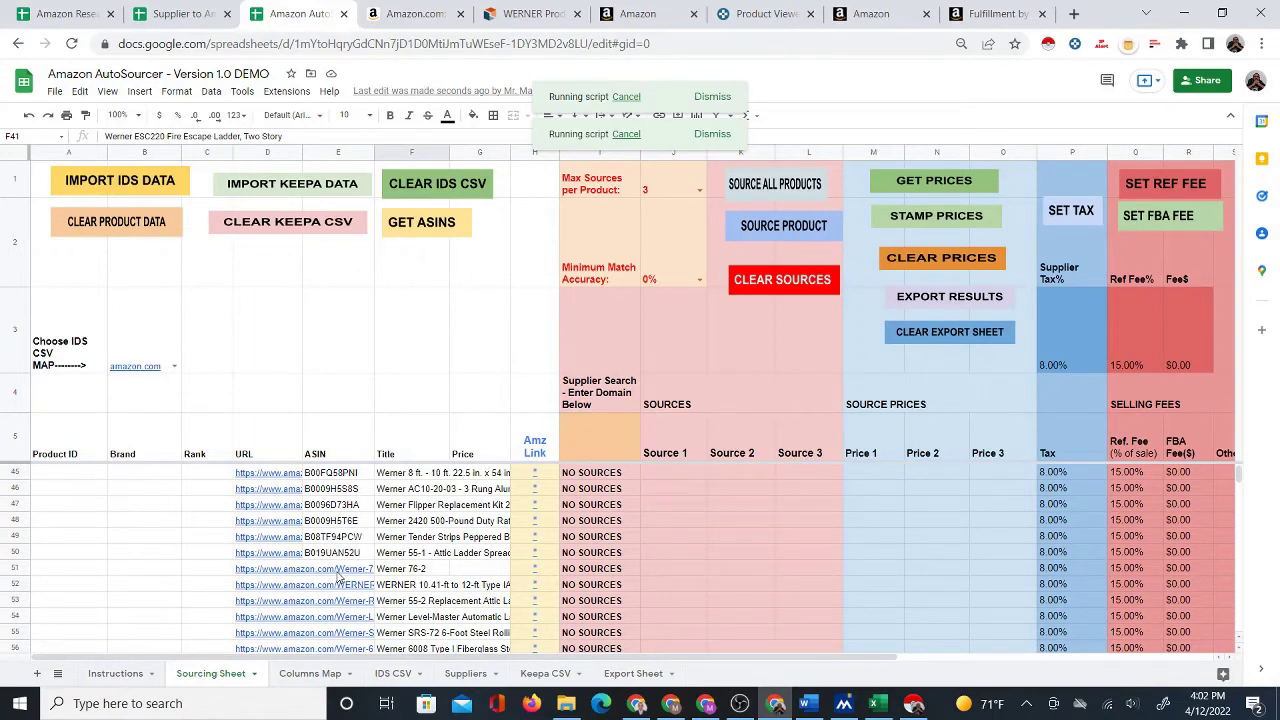
{"action": "left_click", "coordinate": [350, 572]}
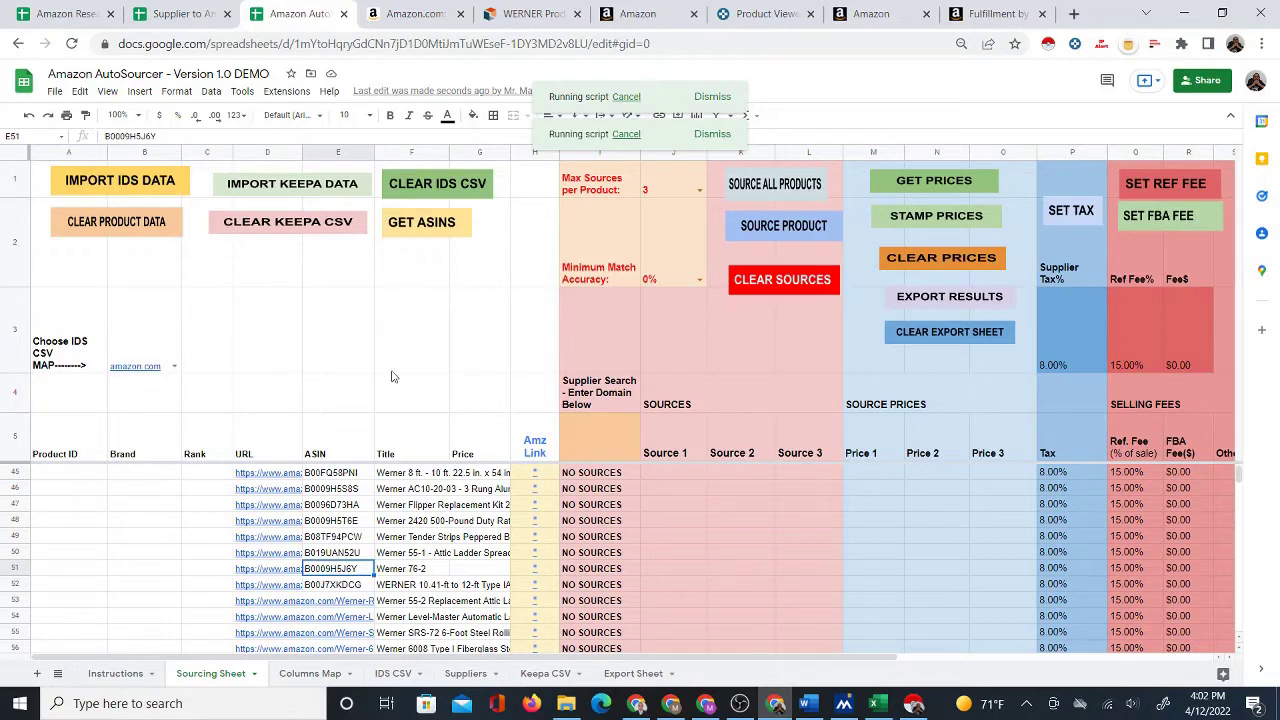
Return to the first imported listing, check its title and Source 1 cell, and start sourcing for all products.
{"action": "scroll", "coordinate": [387, 592], "scroll_direction": "up", "scroll_amount": 2}
{"action": "scroll", "coordinate": [398, 568], "scroll_direction": "up", "scroll_amount": 8}
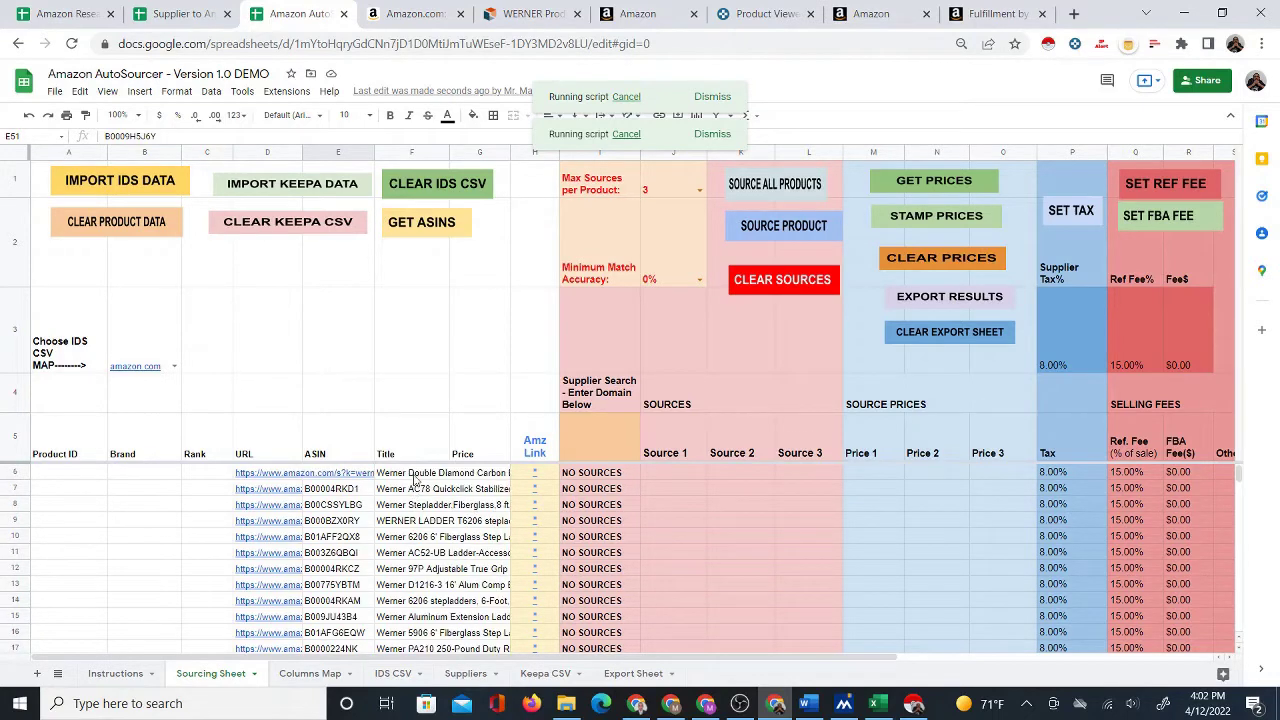
{"action": "left_click", "coordinate": [414, 476]}
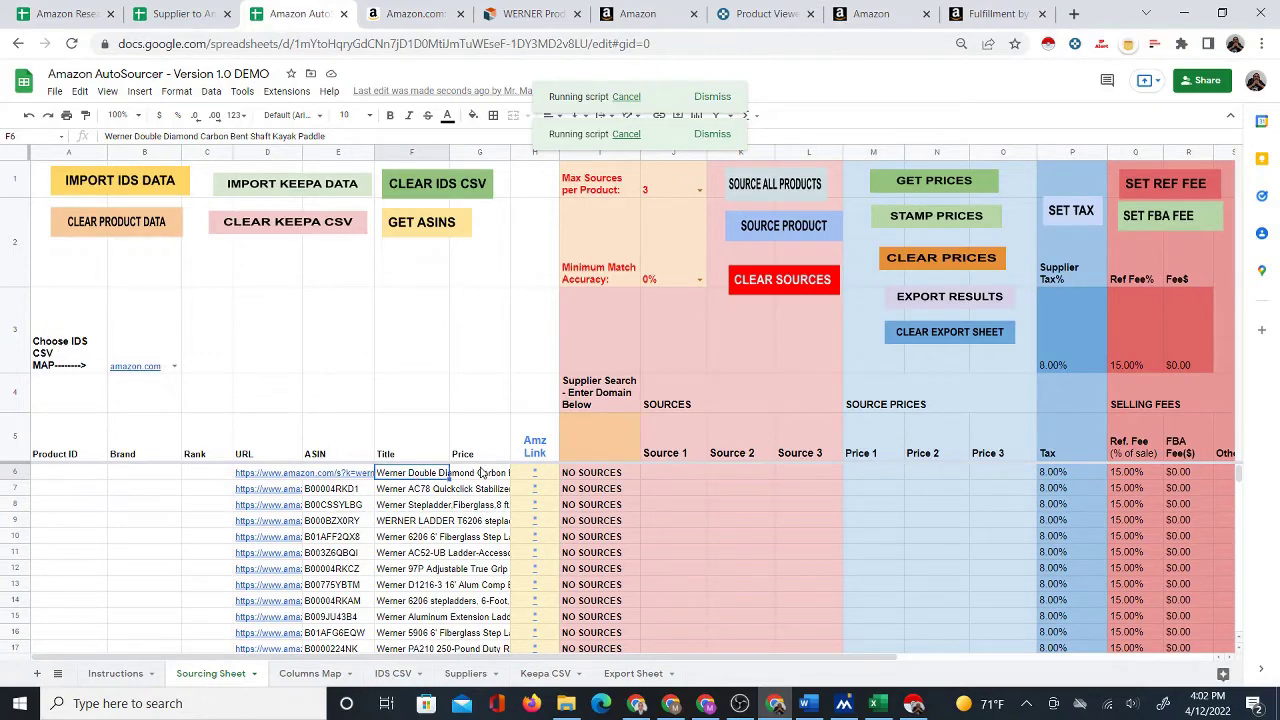
{"action": "left_click", "coordinate": [680, 475]}
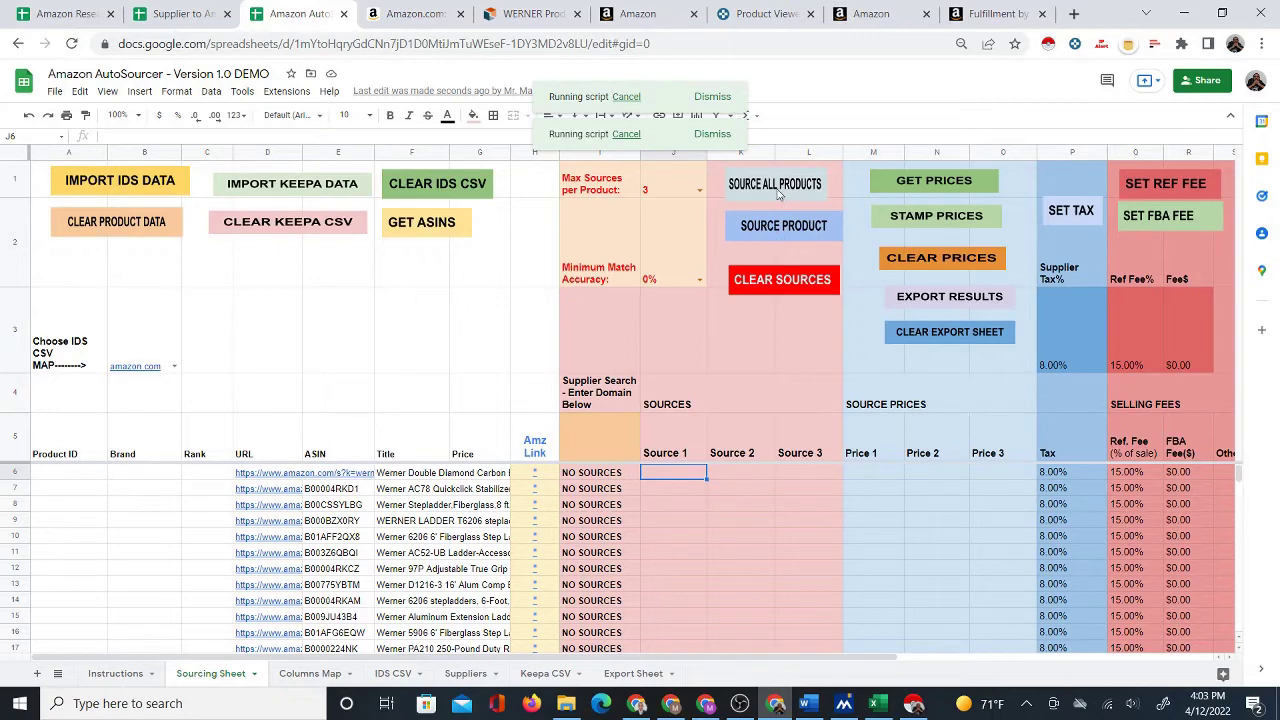
{"action": "scroll", "coordinate": [323, 605], "scroll_direction": "down", "scroll_amount": 8}
{"action": "left_click", "coordinate": [774, 187]}
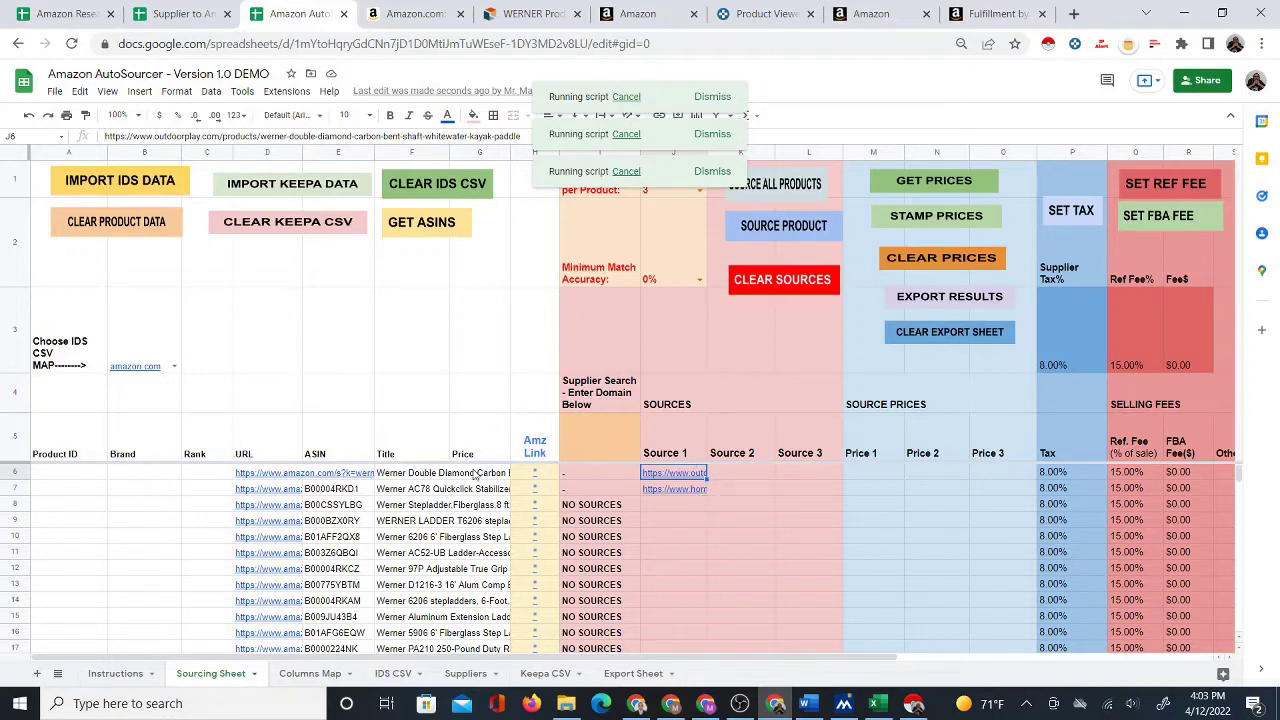
Highlight the first four product titles in F6:F9, and review the supplier domains on the Suppliers sheet down to the first empty row.
{"action": "left_click_drag", "start_coordinate": [411, 476], "coordinate": [410, 522]}
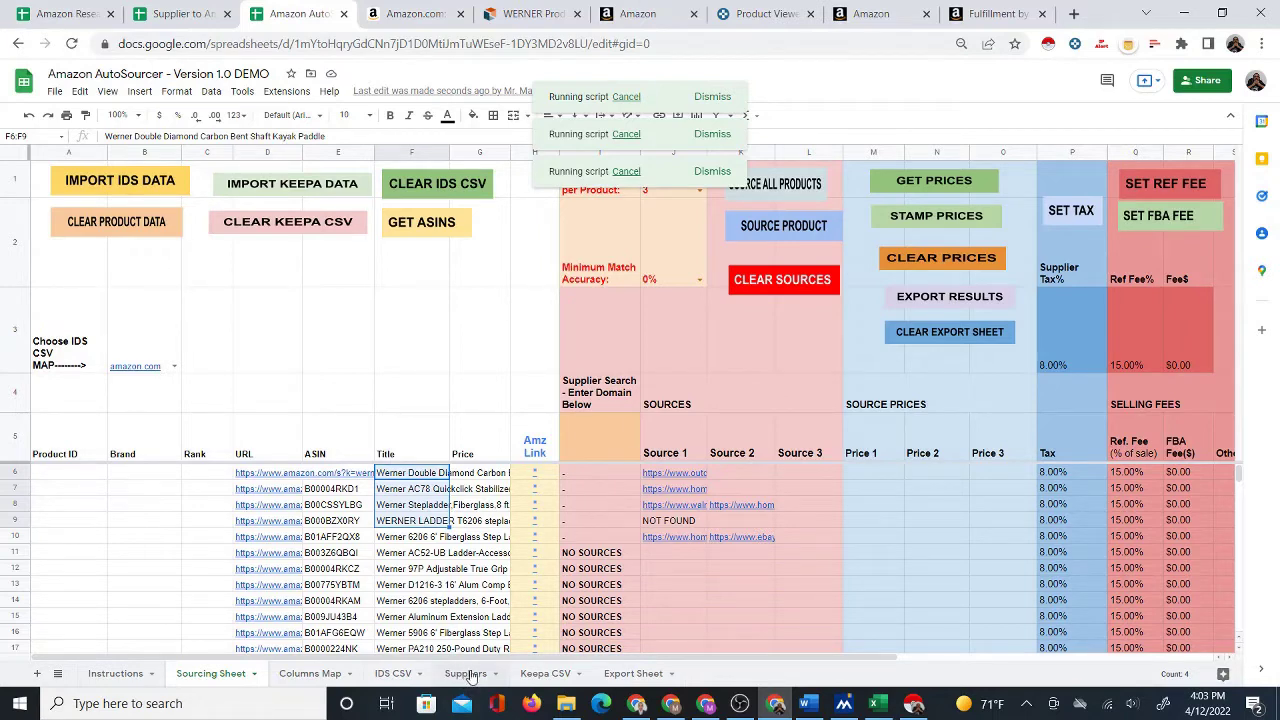
{"action": "scroll", "coordinate": [710, 595], "scroll_direction": "down", "scroll_amount": 1}
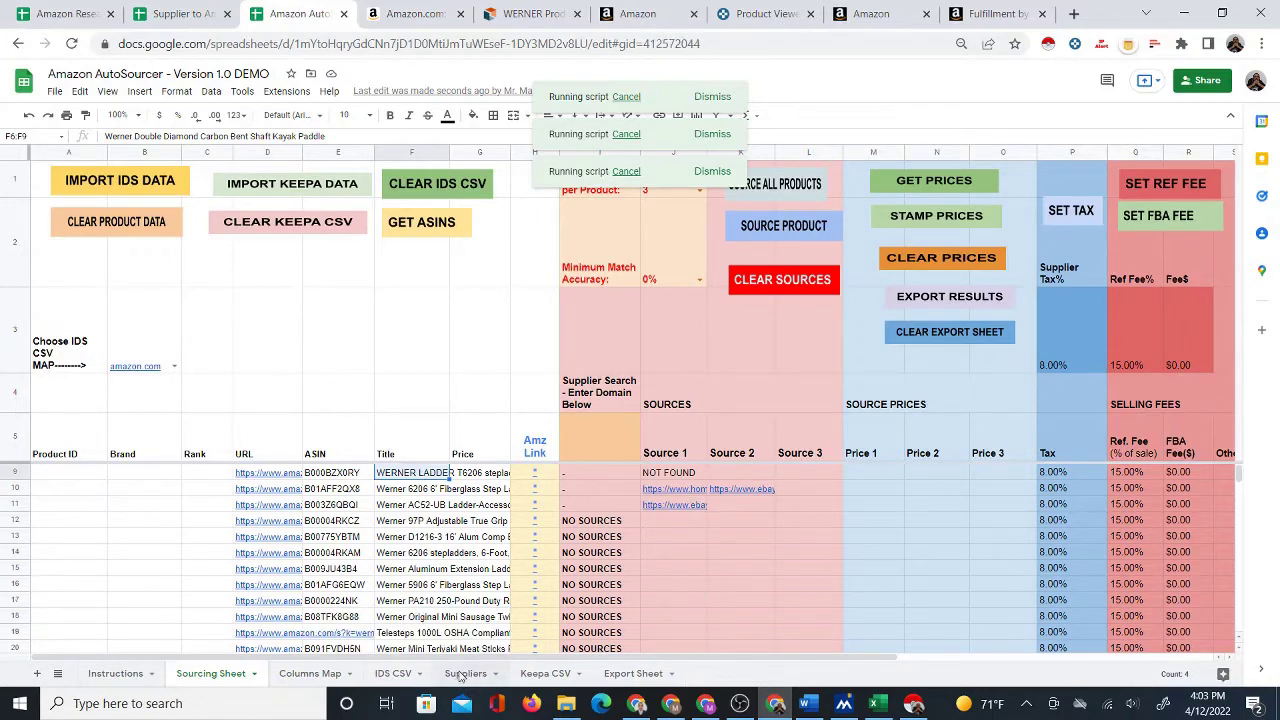
{"action": "left_click", "coordinate": [465, 673]}
{"action": "left_click", "coordinate": [104, 310]}
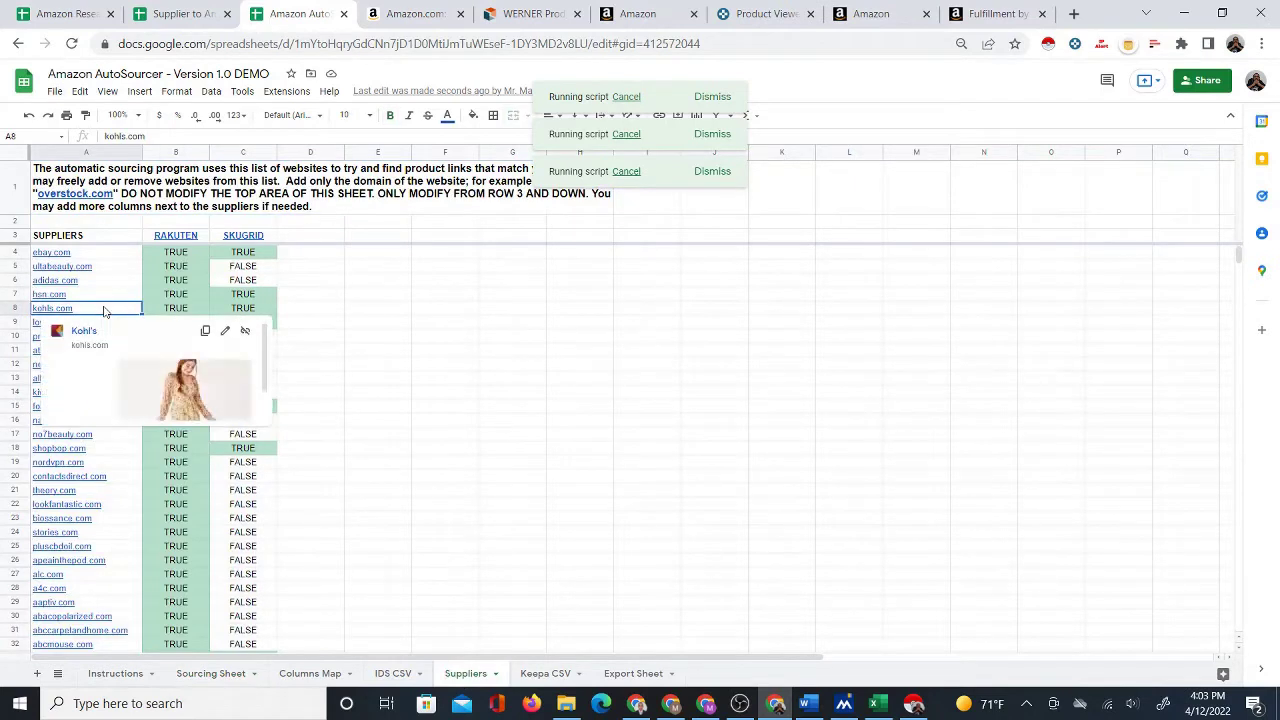
{"action": "key", "text": "ctrl+Down"}
{"action": "scroll", "coordinate": [104, 390], "scroll_direction": "down", "scroll_amount": 3}
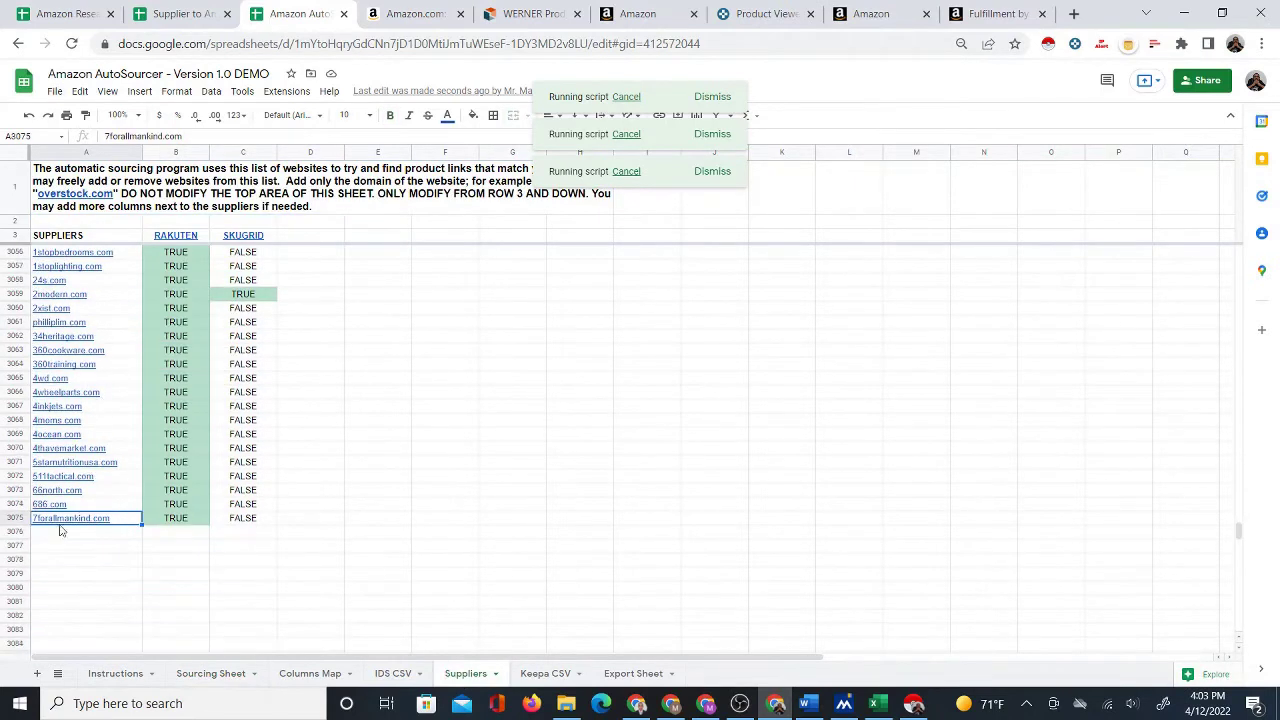
{"action": "left_click", "coordinate": [75, 538]}
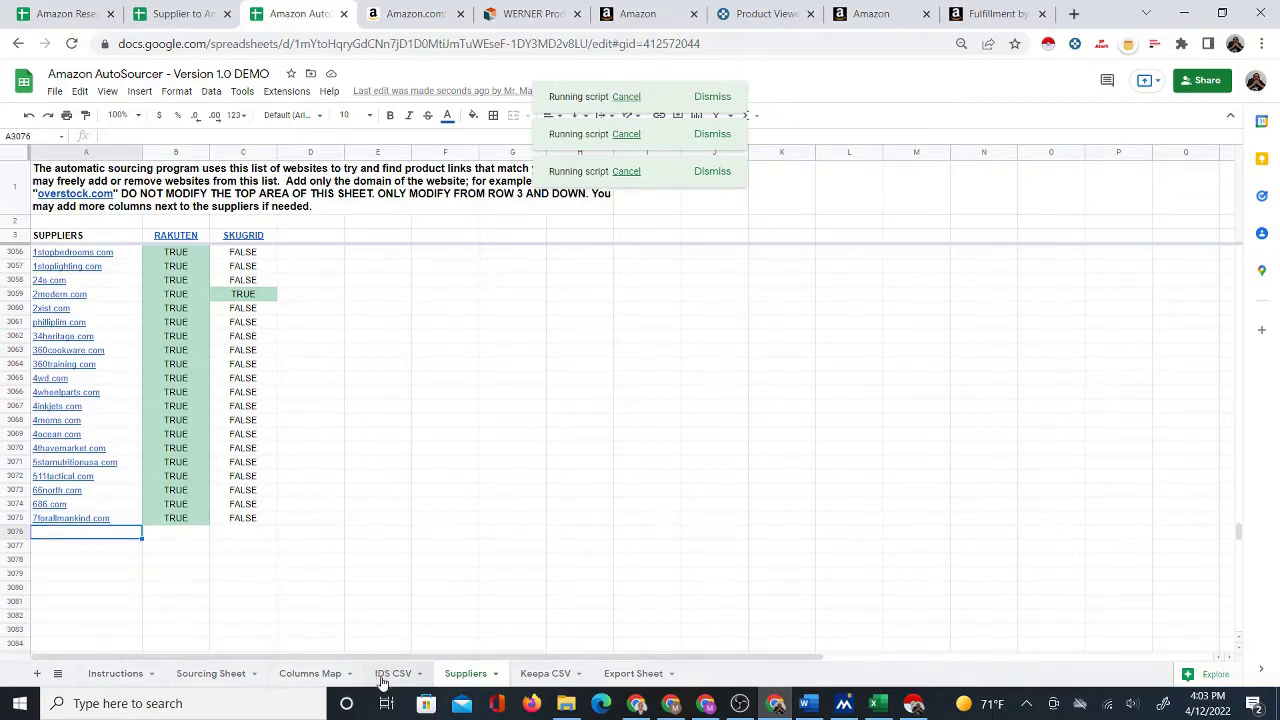
{"action": "scroll", "coordinate": [105, 430], "scroll_direction": "up", "scroll_amount": 2}
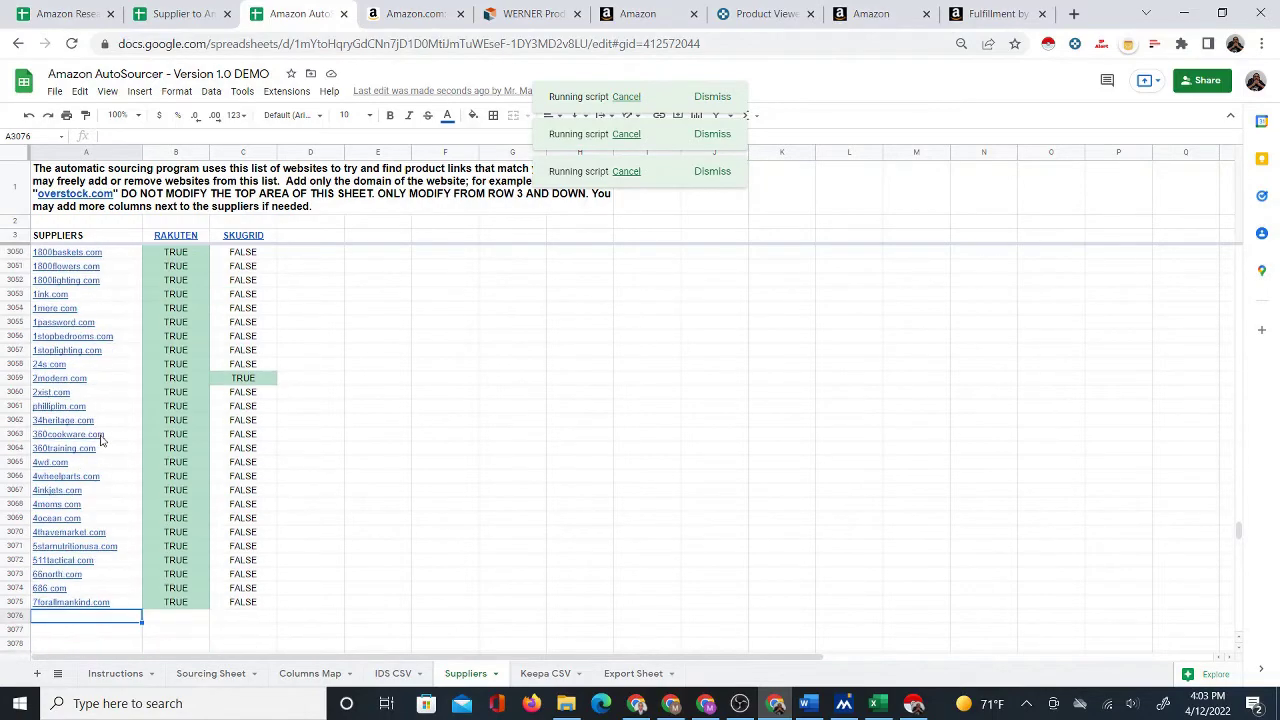
View the IDS CSV data, and follow the Source 1 and Source 2 columns of the Sourcing Sheet as sourcing runs.
{"action": "left_click", "coordinate": [398, 674]}
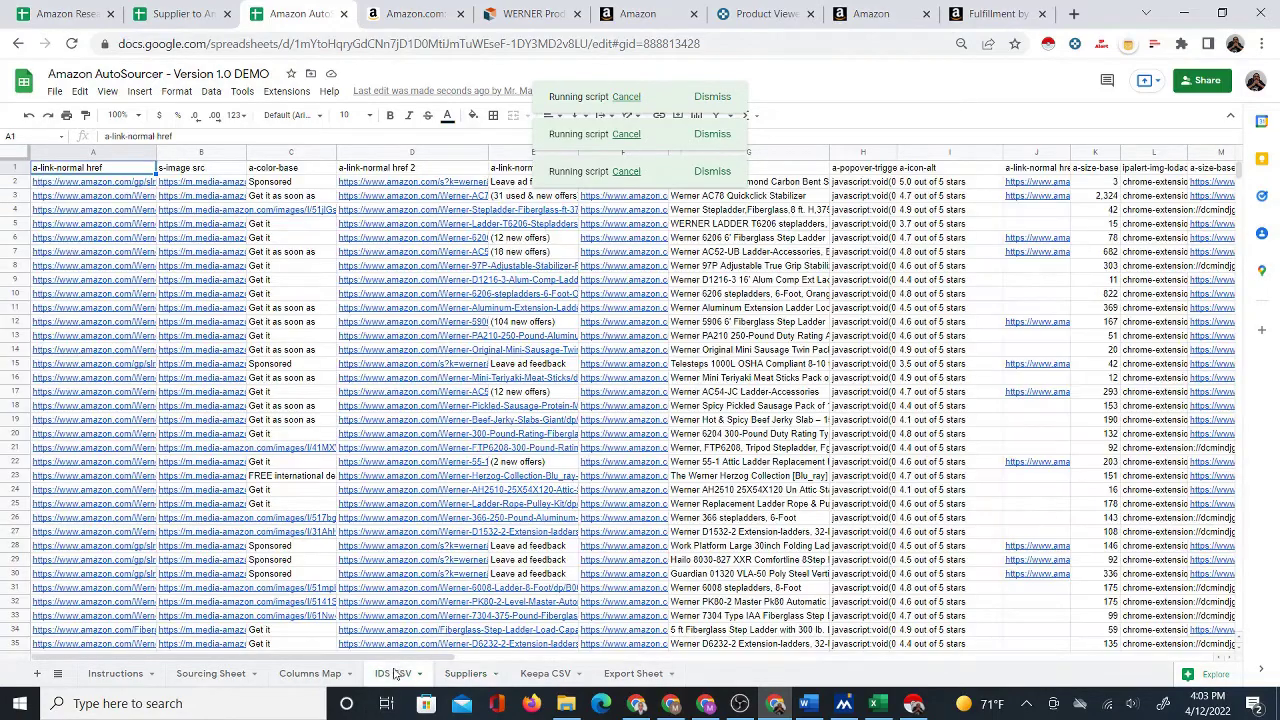
{"action": "left_click", "coordinate": [210, 674]}
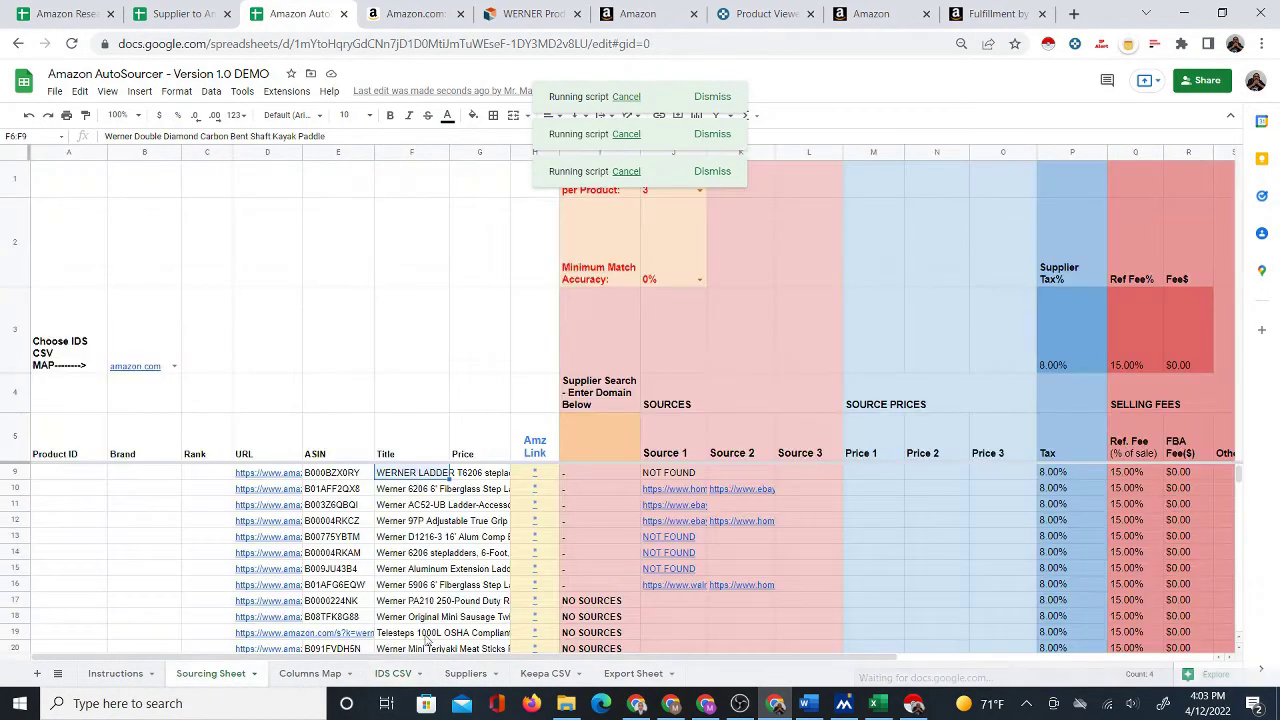
{"action": "scroll", "coordinate": [790, 577], "scroll_direction": "down", "scroll_amount": 1}
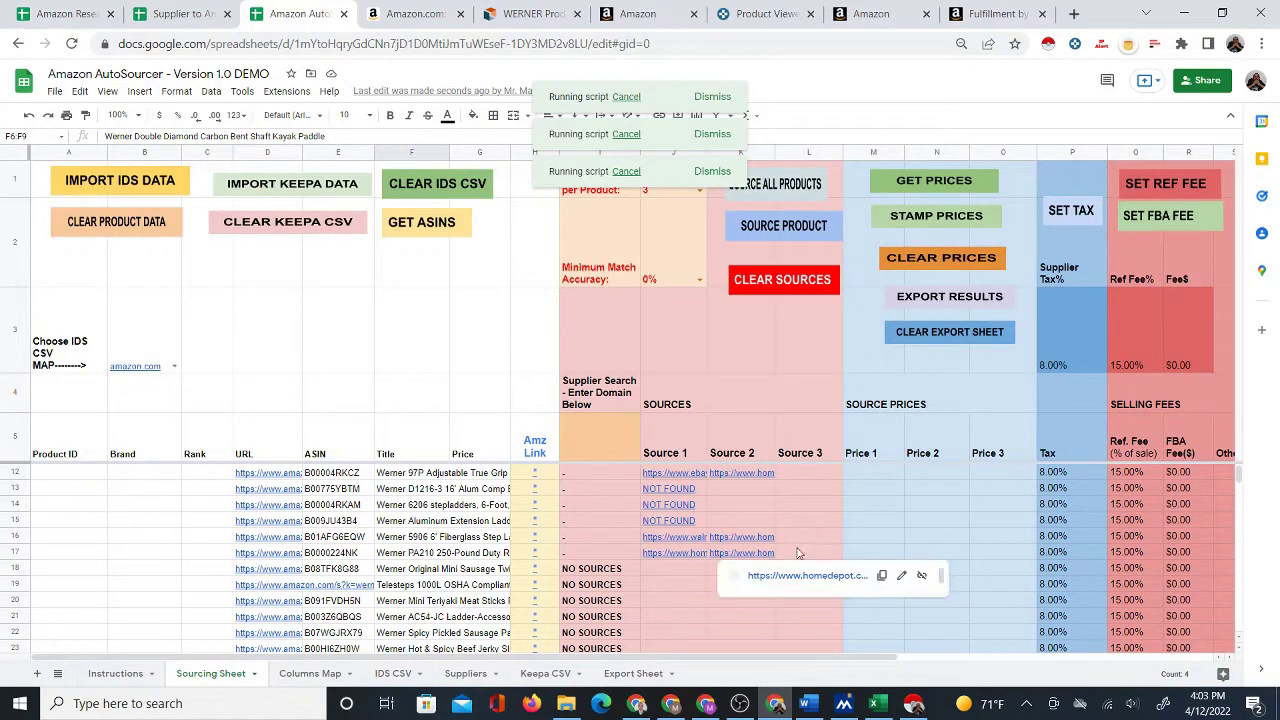
{"action": "scroll", "coordinate": [803, 530], "scroll_direction": "up", "scroll_amount": 2}
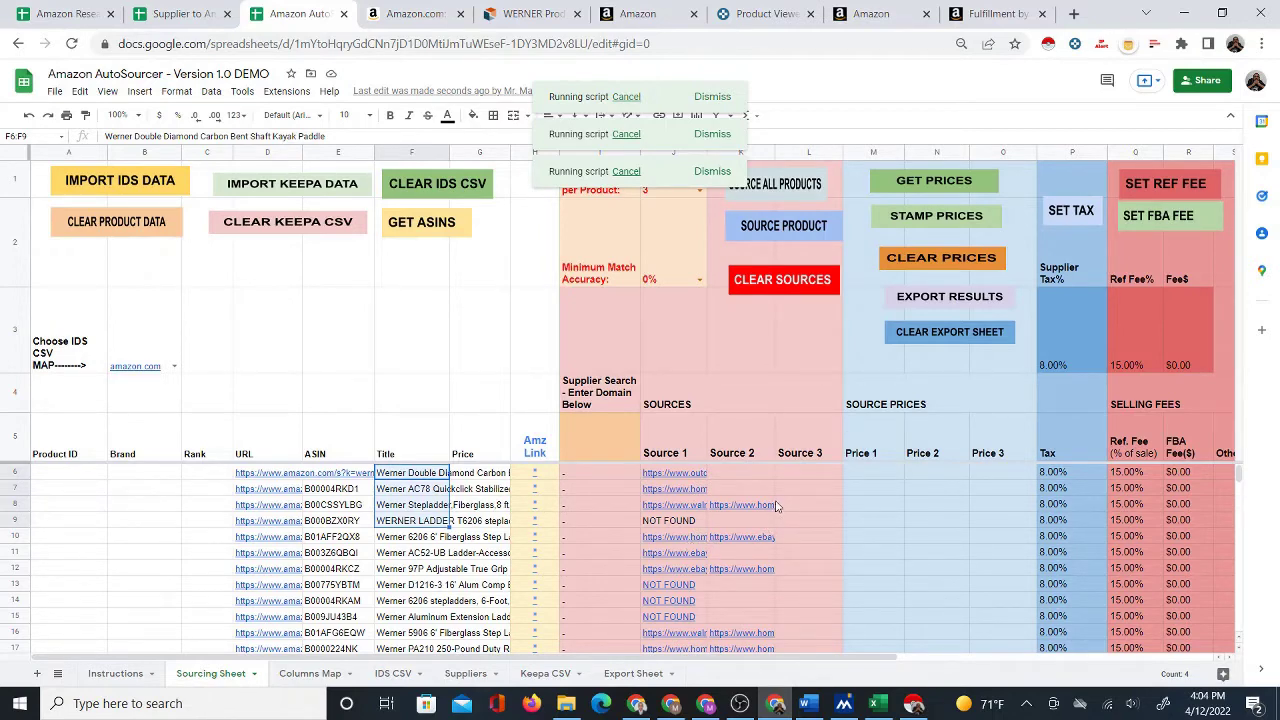
{"action": "left_click", "coordinate": [757, 475]}
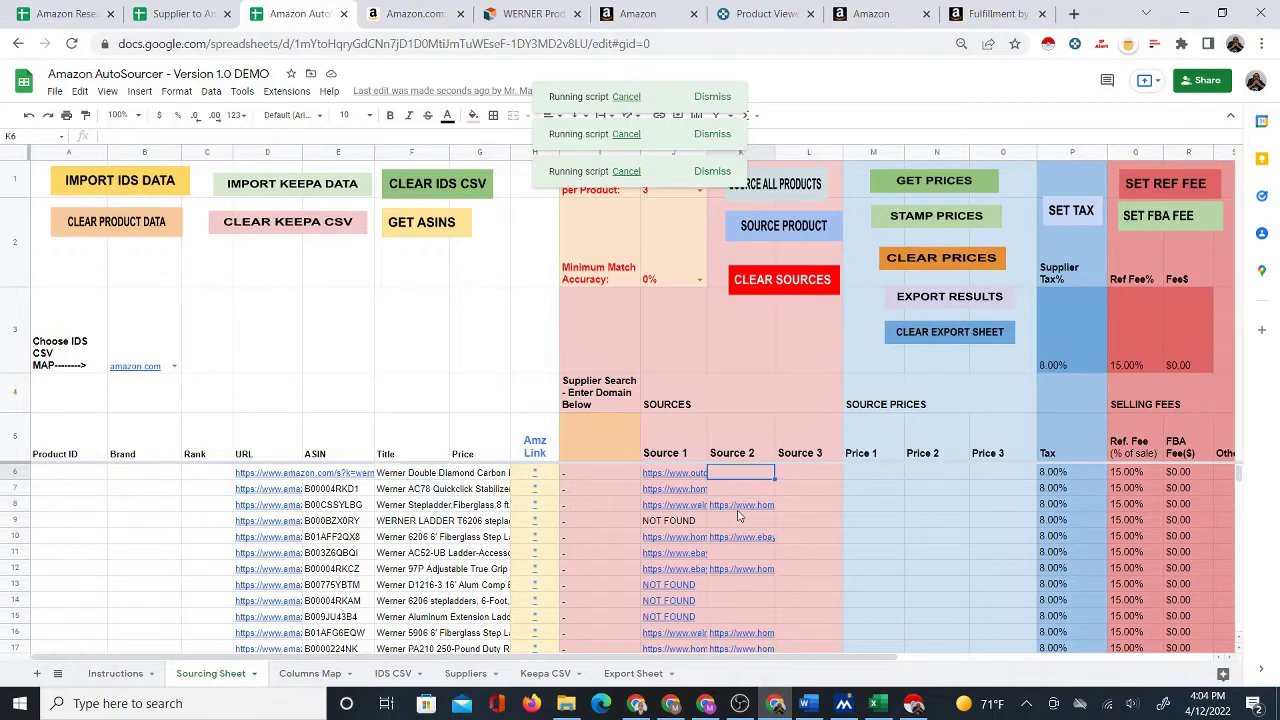
{"action": "scroll", "coordinate": [738, 518], "scroll_direction": "down", "scroll_amount": 3}
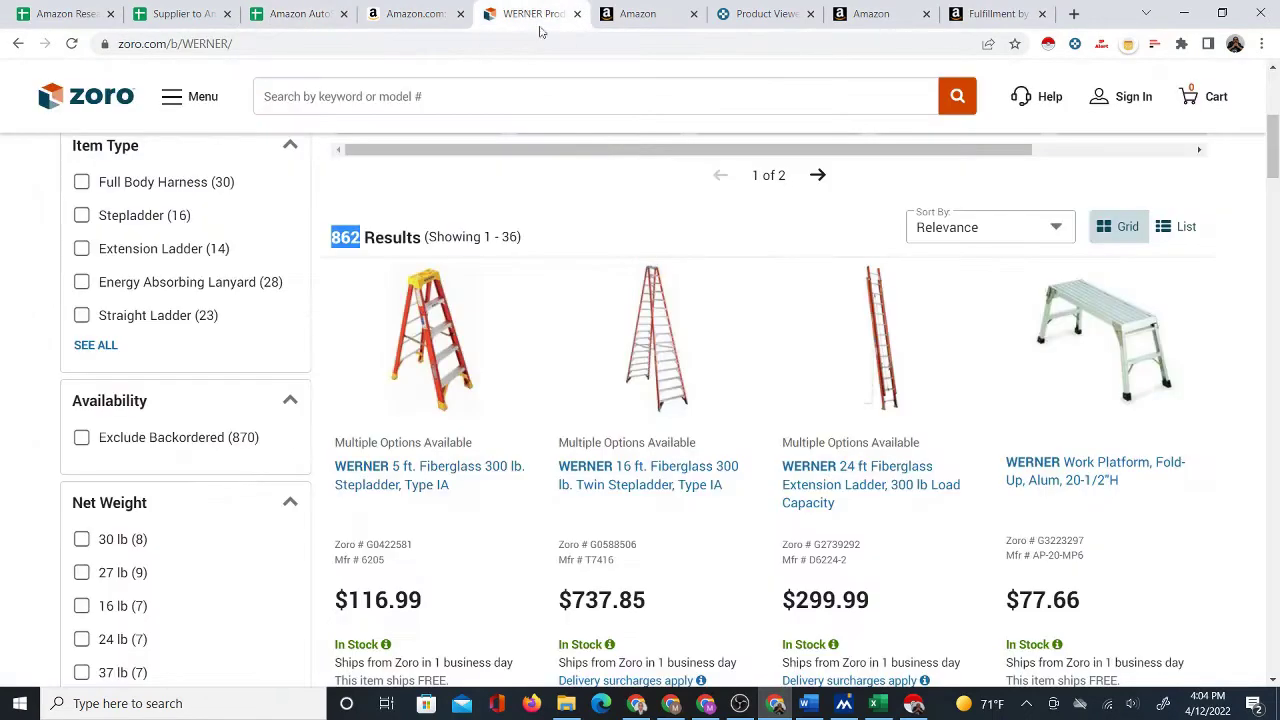
View the Werner products on Zoro, and check the Sourcing Sheet rows 15 to 32 for supplier links.
{"action": "left_click", "coordinate": [530, 14]}
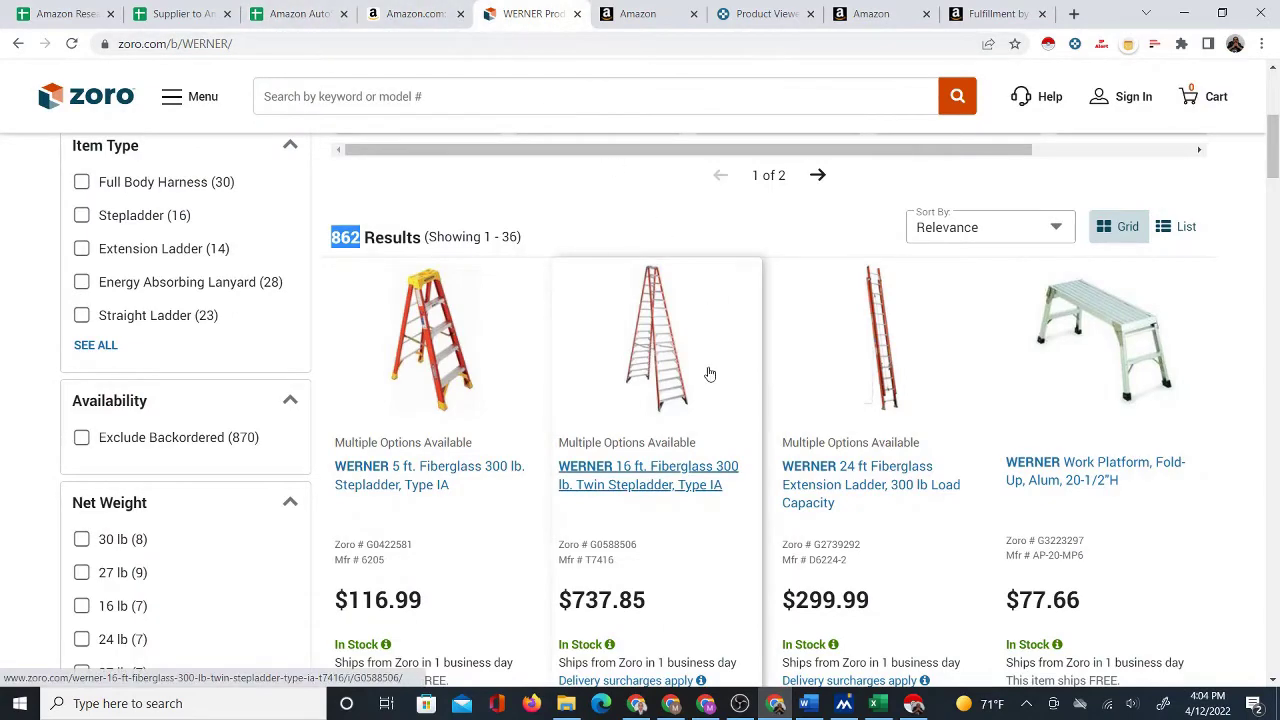
{"action": "left_click", "coordinate": [283, 8]}
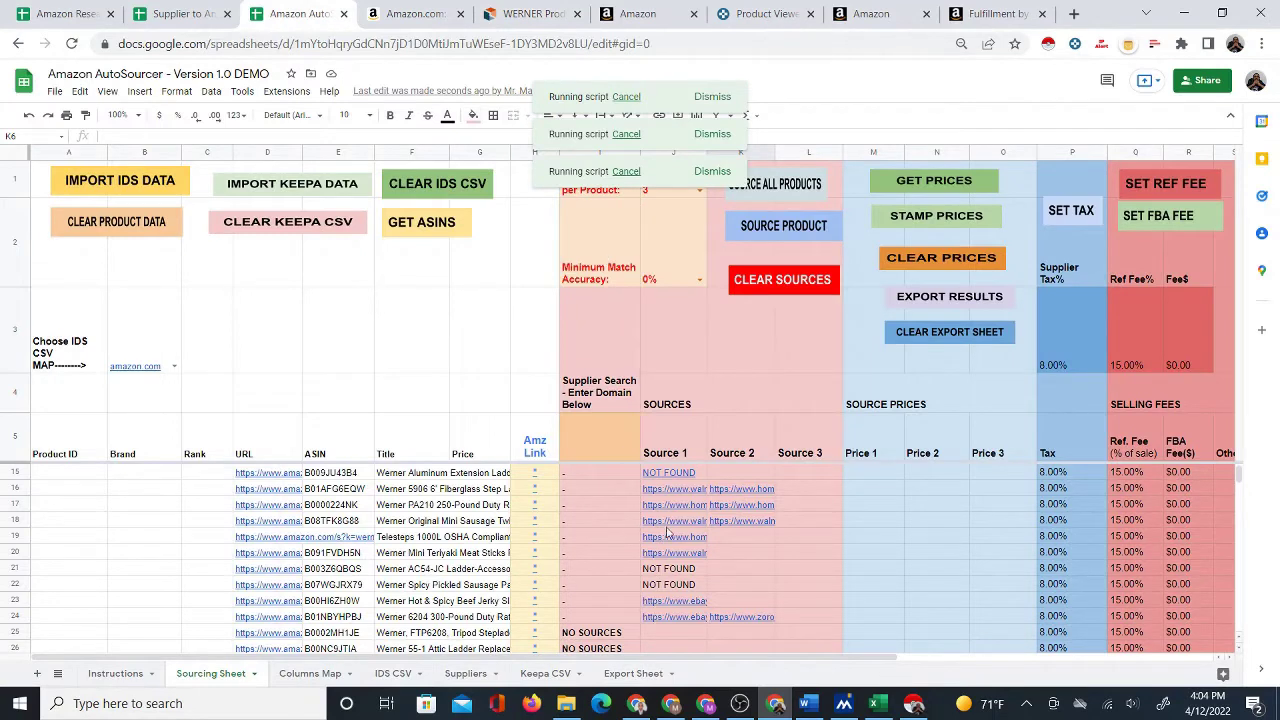
{"action": "scroll", "coordinate": [676, 519], "scroll_direction": "down", "scroll_amount": 1}
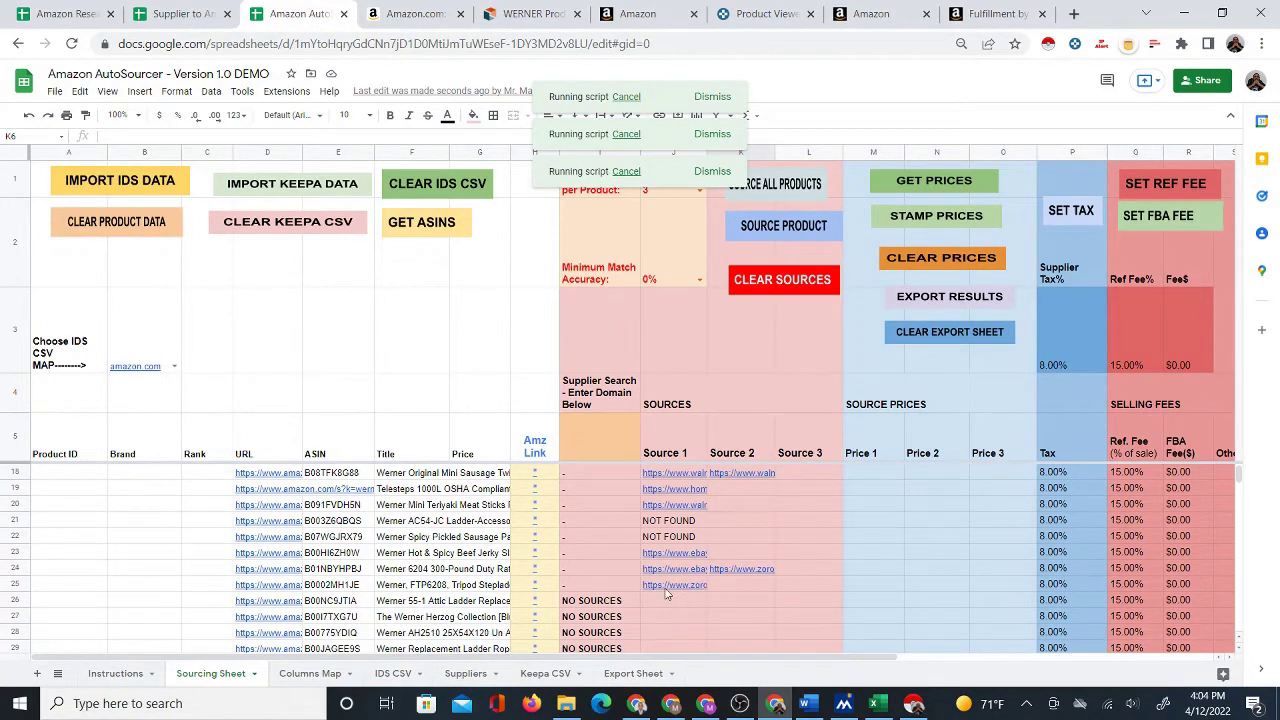
{"action": "scroll", "coordinate": [700, 596], "scroll_direction": "down", "scroll_amount": 1}
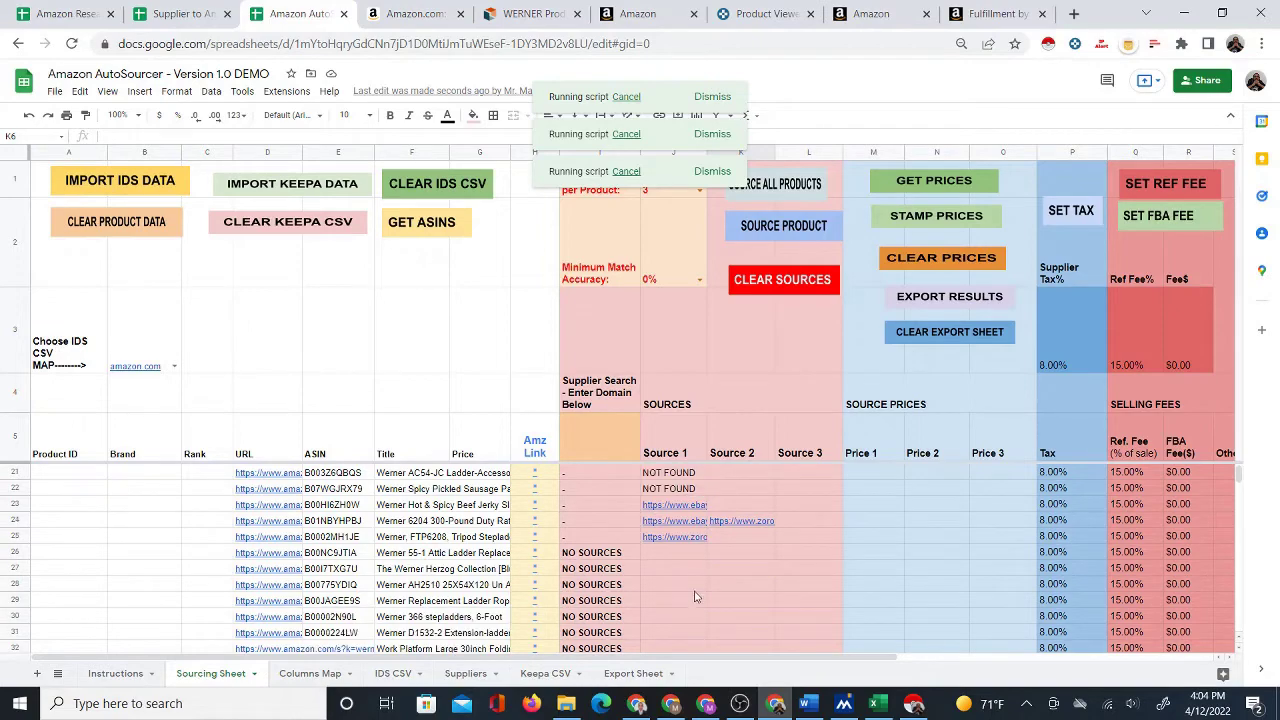
Examine the Werner results and the Shop Werner categories on the Zoro page.
{"action": "left_click", "coordinate": [530, 13]}
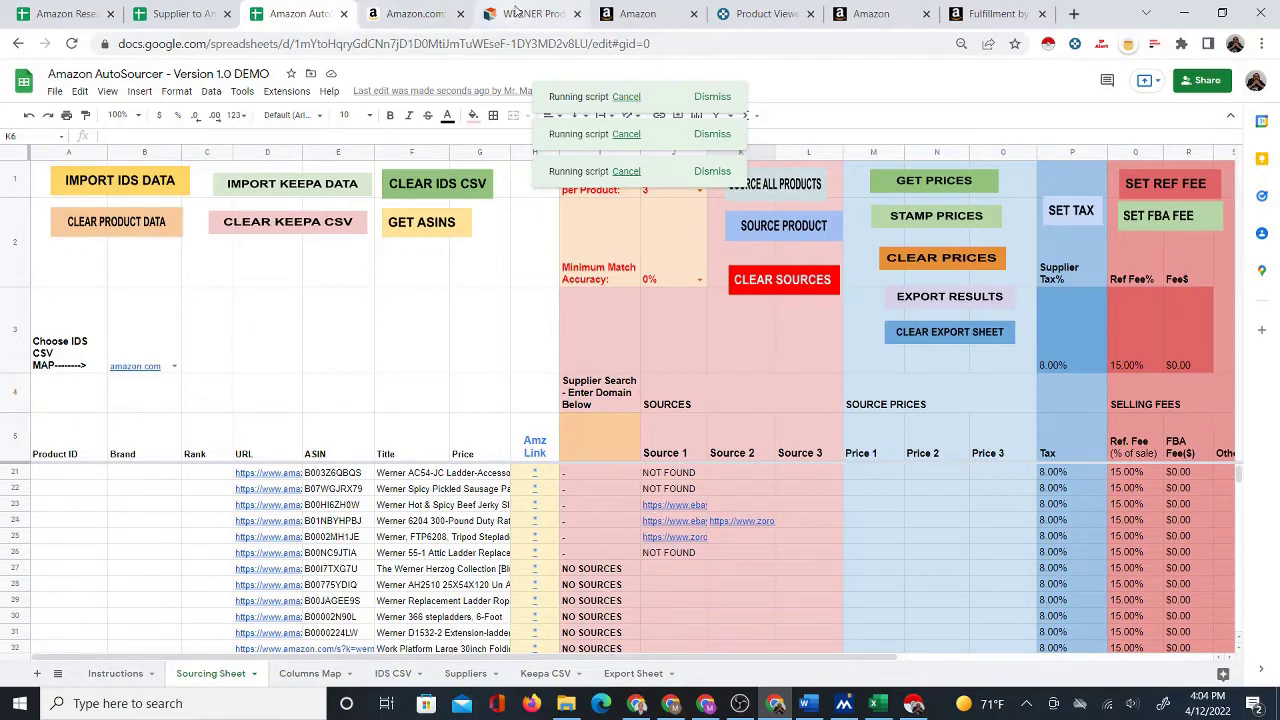
{"action": "scroll", "coordinate": [450, 420], "scroll_direction": "down", "scroll_amount": 1}
{"action": "scroll", "coordinate": [509, 166], "scroll_direction": "up", "scroll_amount": 1}
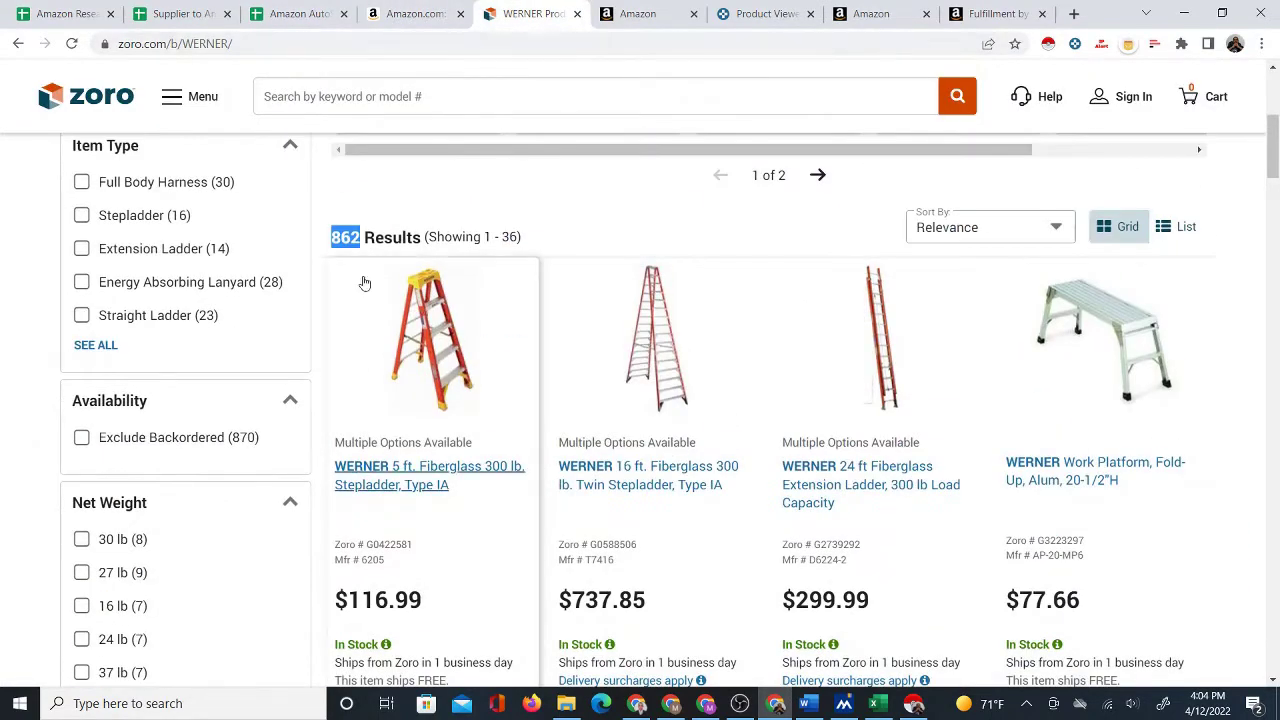
{"action": "scroll", "coordinate": [430, 348], "scroll_direction": "up", "scroll_amount": 2}
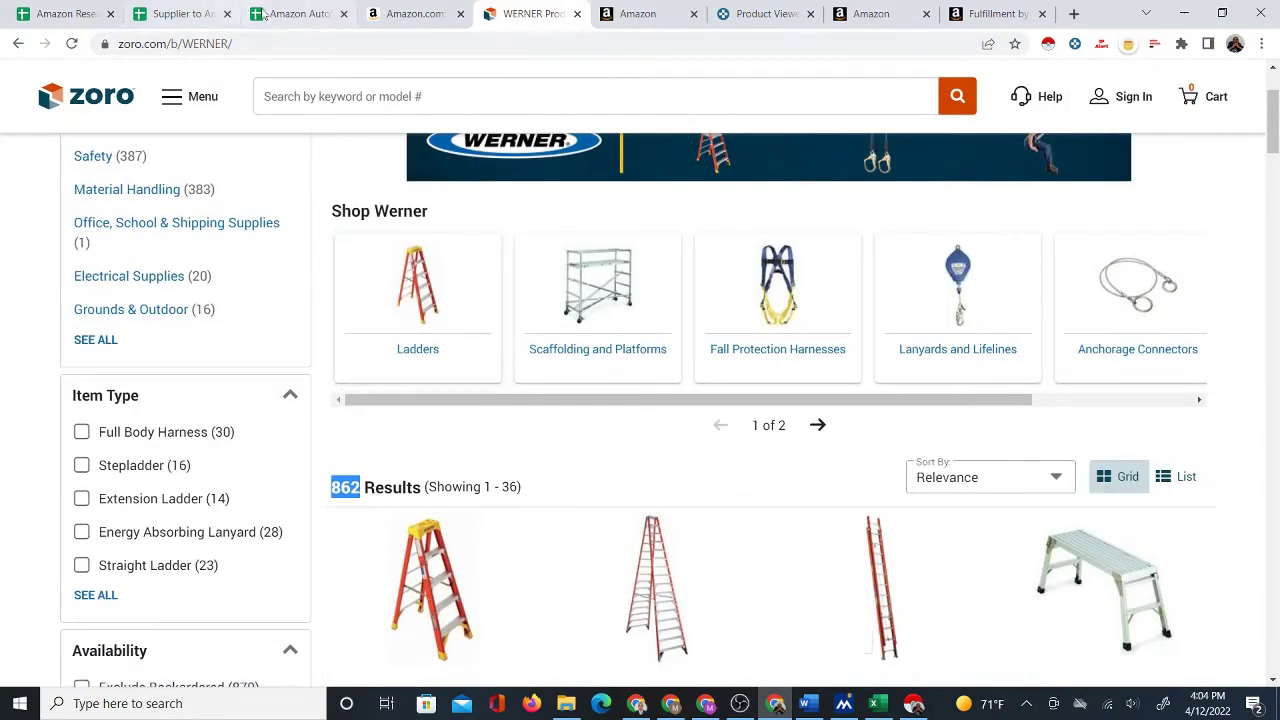
Return to the Sourcing Sheet and review the source links between rows 15 and 38.
{"action": "left_click", "coordinate": [292, 13]}
{"action": "scroll", "coordinate": [602, 480], "scroll_direction": "down", "scroll_amount": 1}
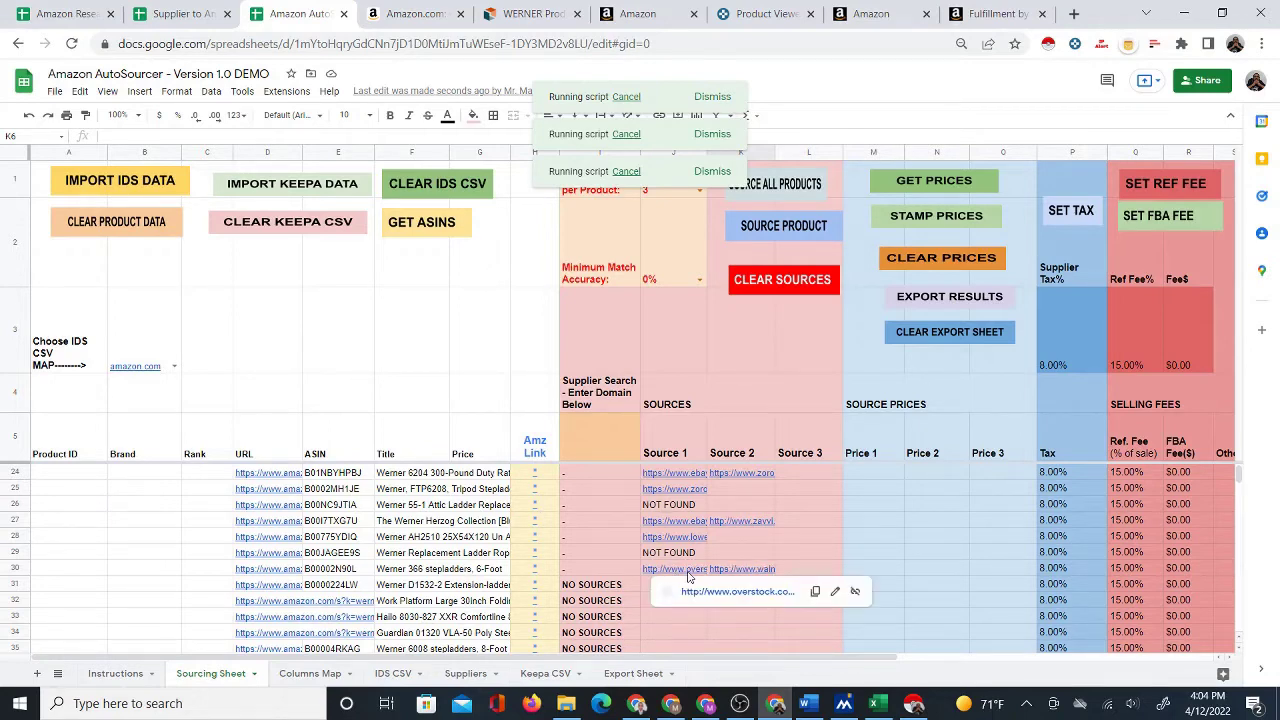
{"action": "scroll", "coordinate": [705, 570], "scroll_direction": "down", "scroll_amount": 1}
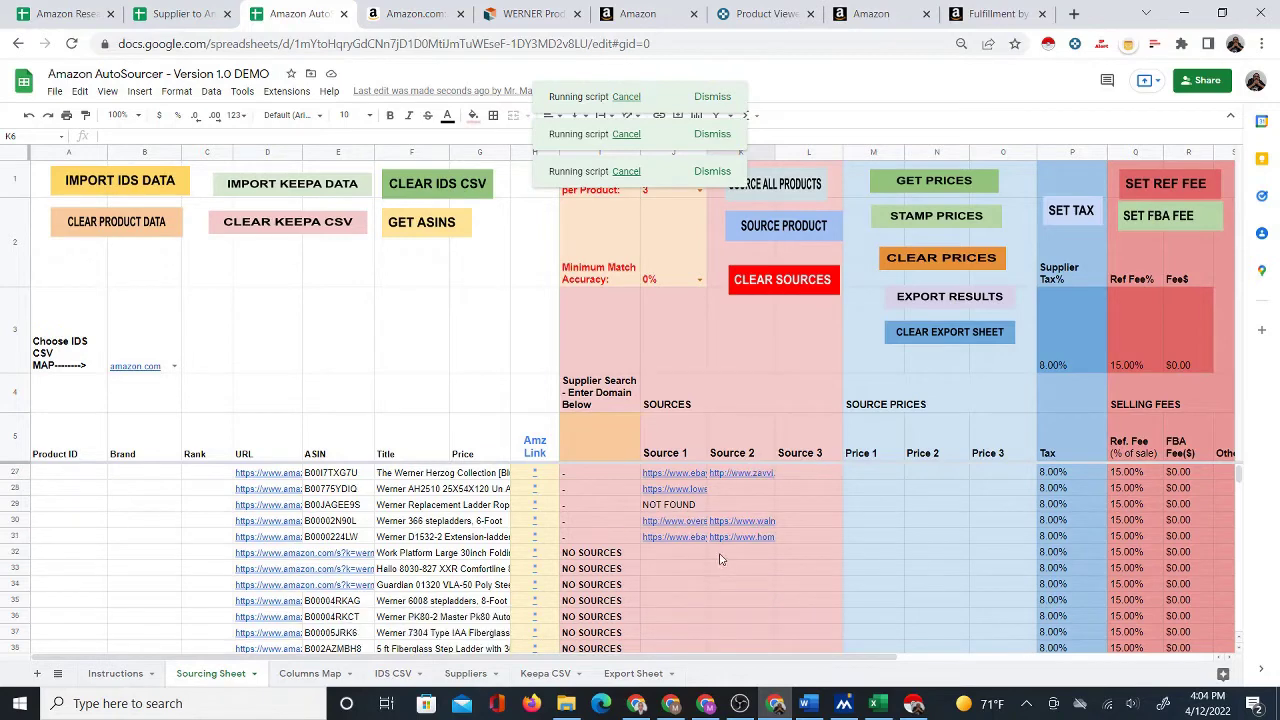
{"action": "scroll", "coordinate": [677, 570], "scroll_direction": "up", "scroll_amount": 2}
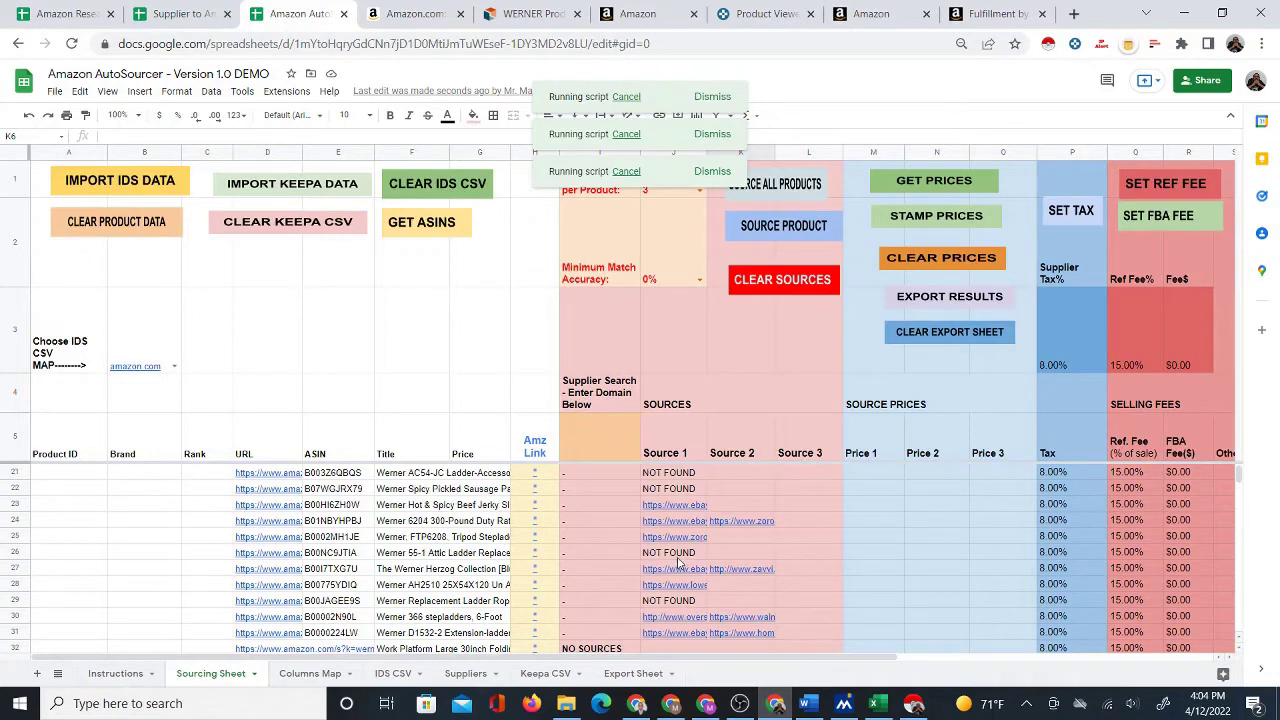
{"action": "left_click", "coordinate": [533, 13]}
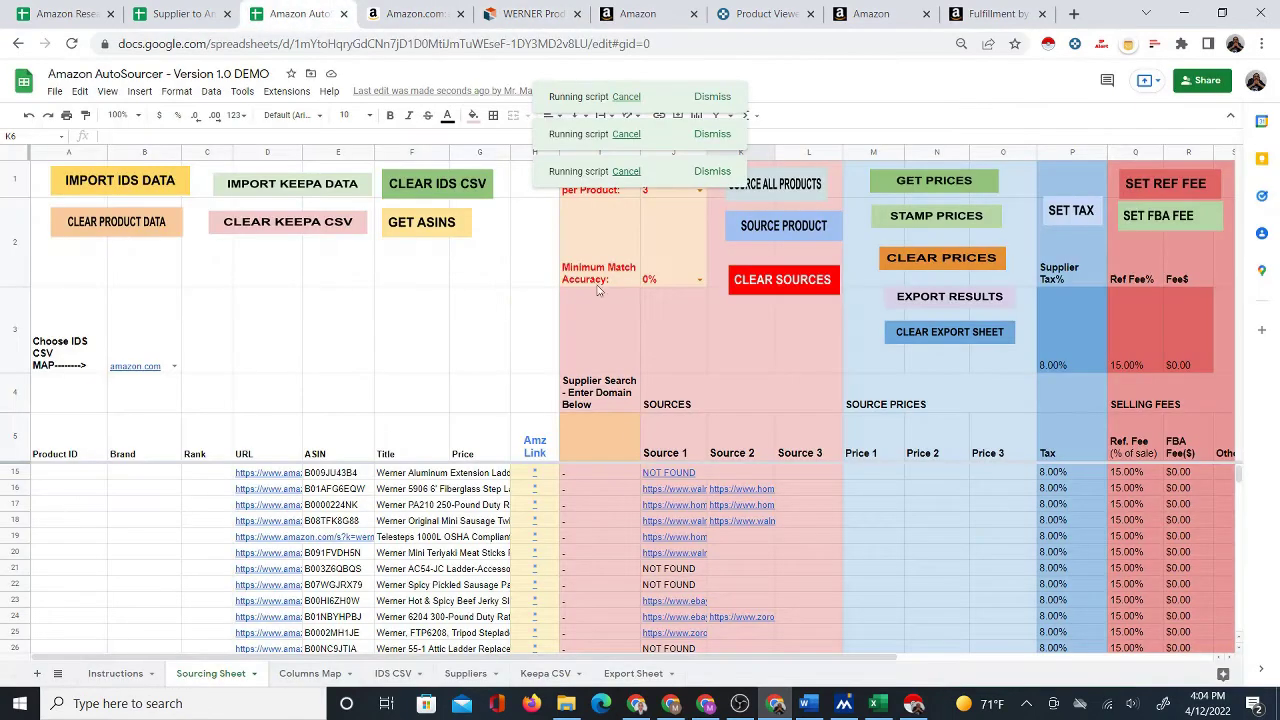
{"action": "left_click", "coordinate": [290, 13]}
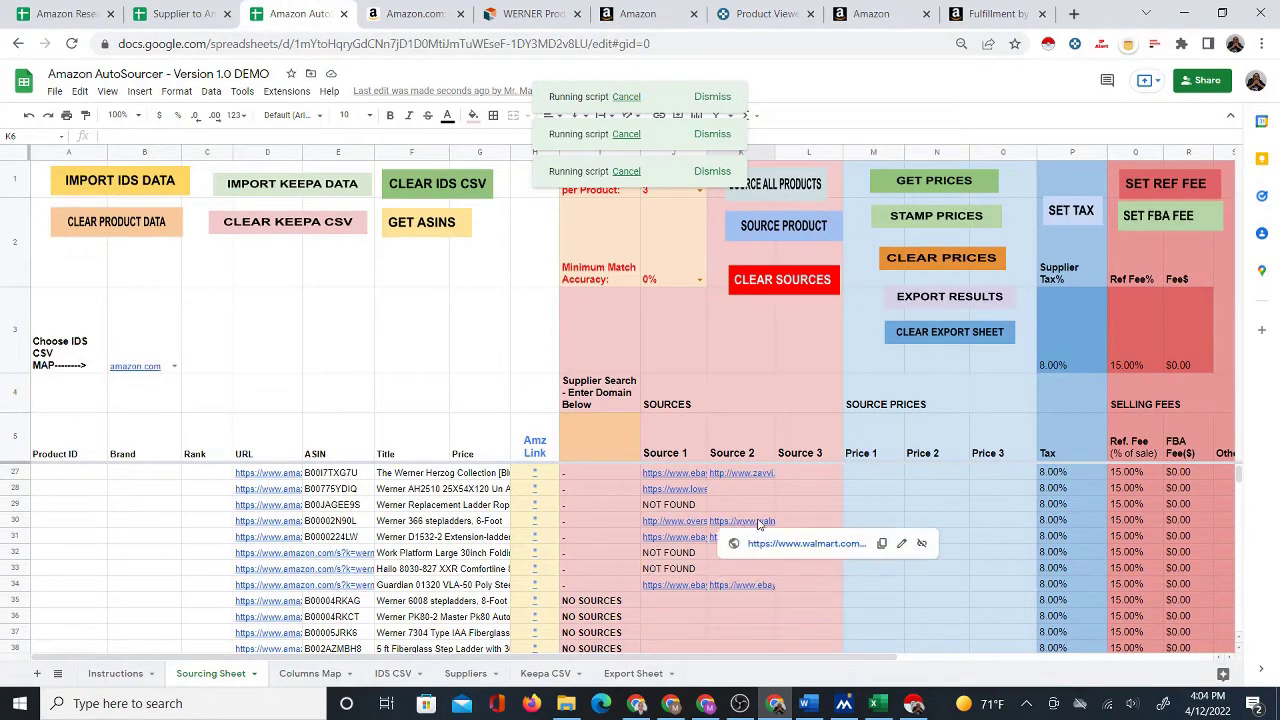
Follow the automatic sourcing down the Sourcing Sheet to row 63, comparing which products get supplier links in Source 1 and Source 2.
{"action": "scroll", "coordinate": [688, 578], "scroll_direction": "down", "scroll_amount": 2}
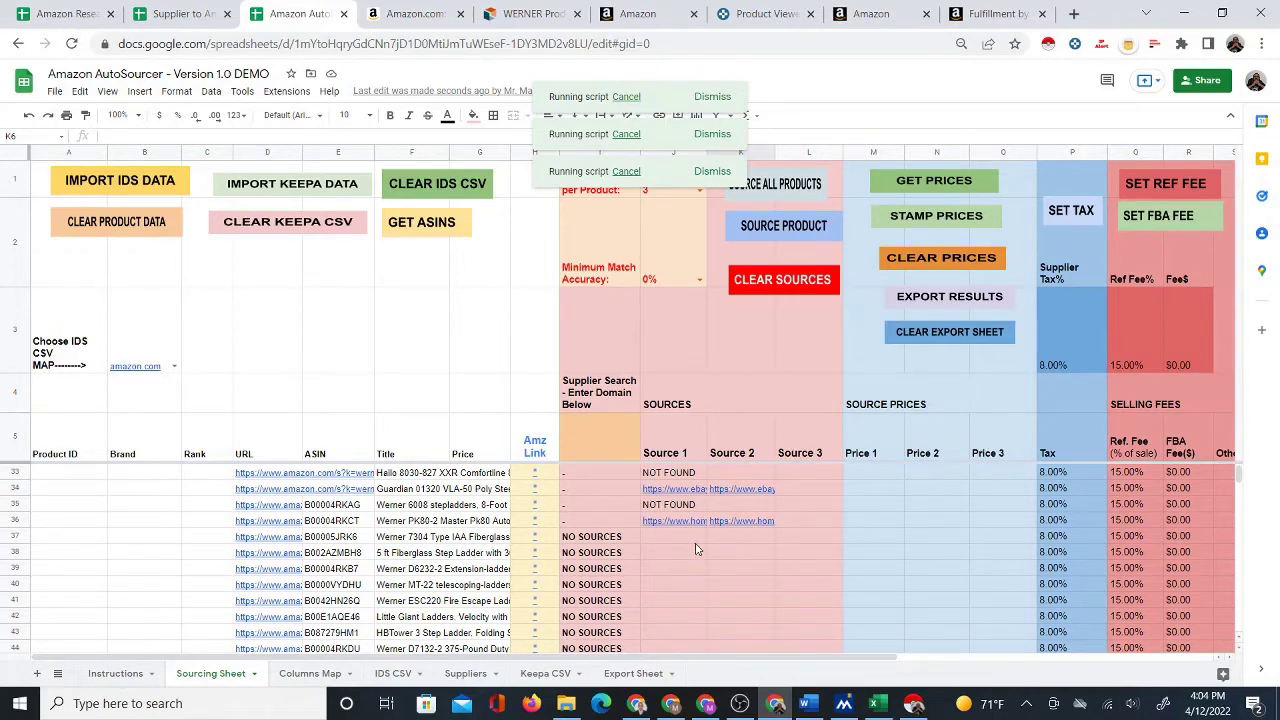
{"action": "scroll", "coordinate": [703, 558], "scroll_direction": "down", "scroll_amount": 2}
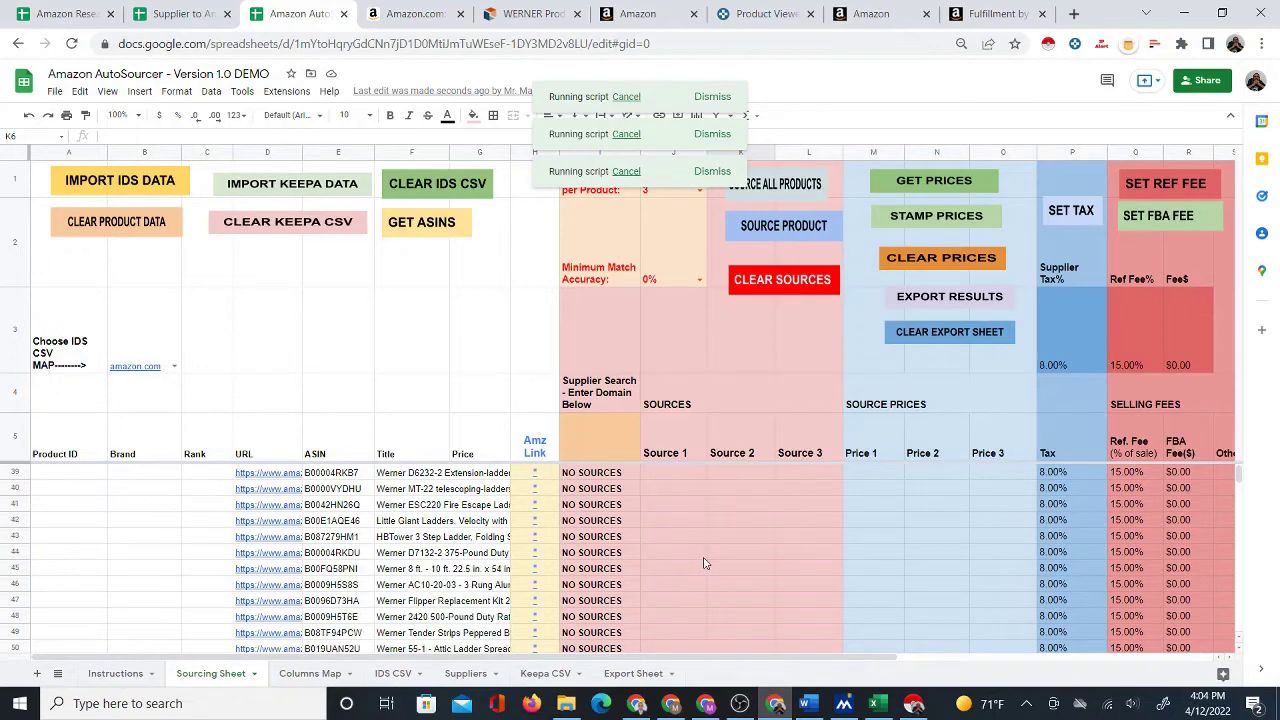
{"action": "scroll", "coordinate": [703, 563], "scroll_direction": "up", "scroll_amount": 2}
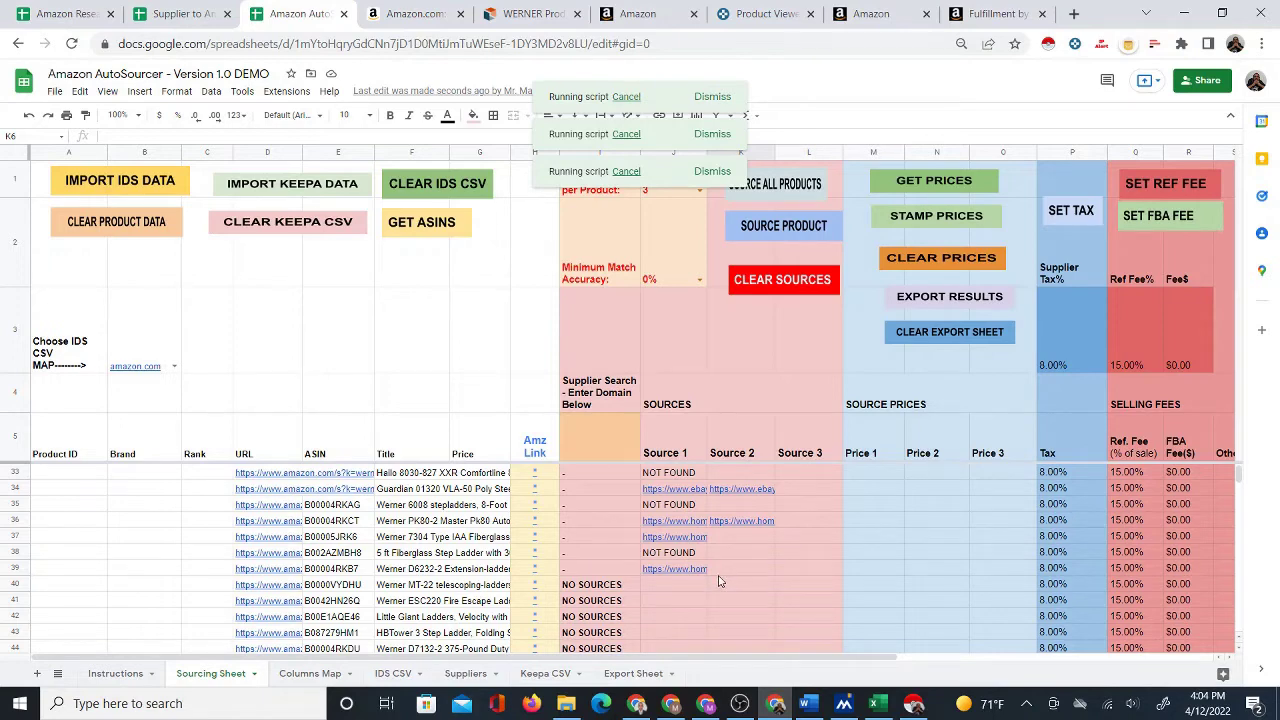
{"action": "scroll", "coordinate": [720, 577], "scroll_direction": "up", "scroll_amount": 7}
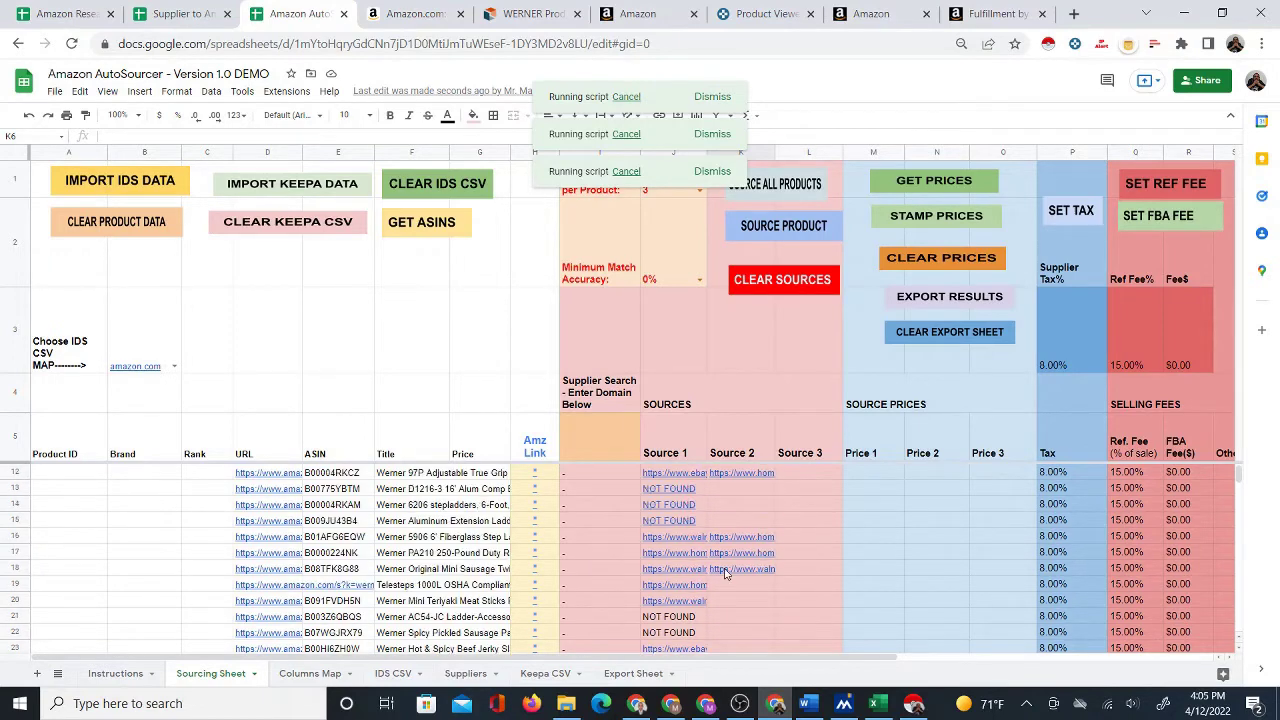
{"action": "scroll", "coordinate": [725, 573], "scroll_direction": "down", "scroll_amount": 9}
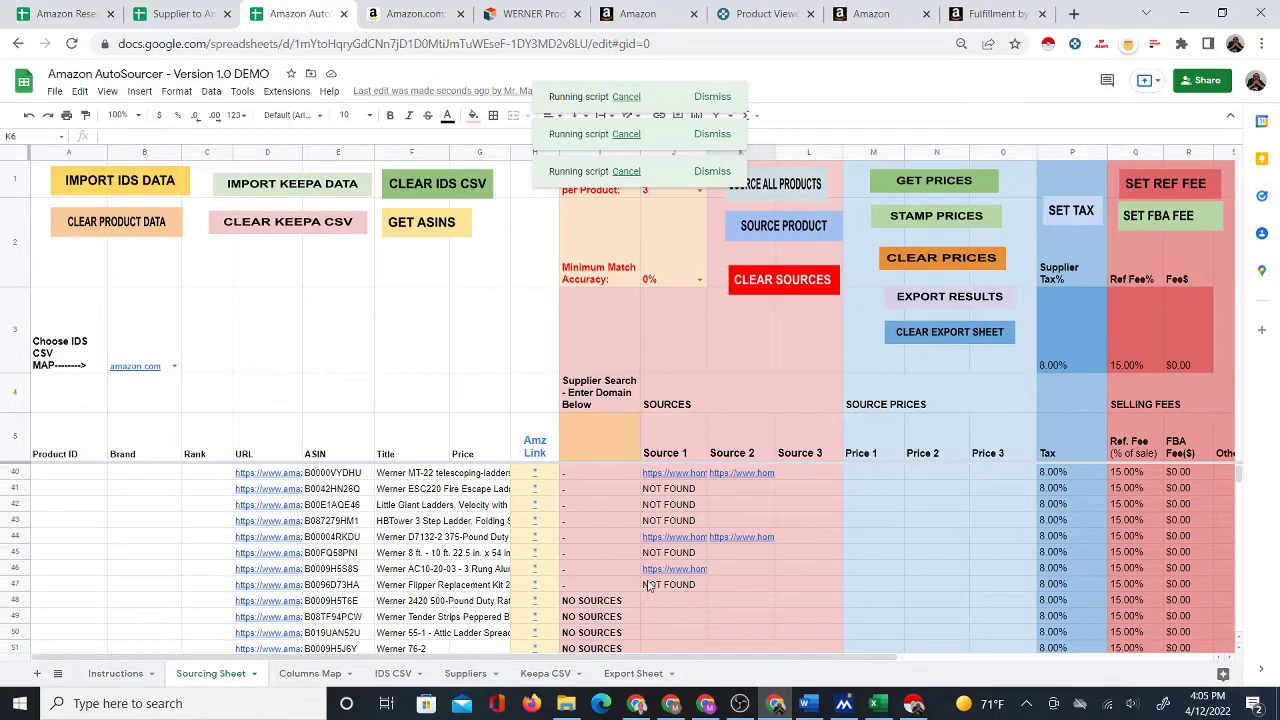
{"action": "scroll", "coordinate": [672, 576], "scroll_direction": "down", "scroll_amount": 2}
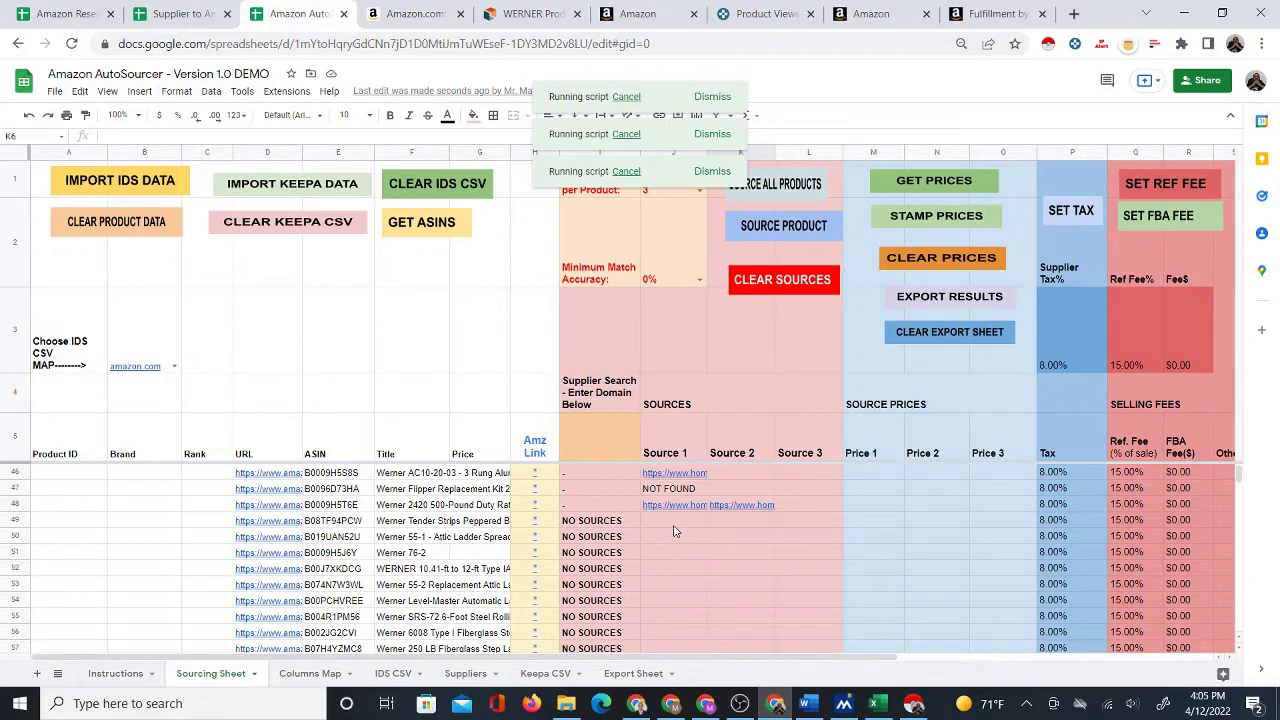
{"action": "scroll", "coordinate": [469, 532], "scroll_direction": "up", "scroll_amount": 2}
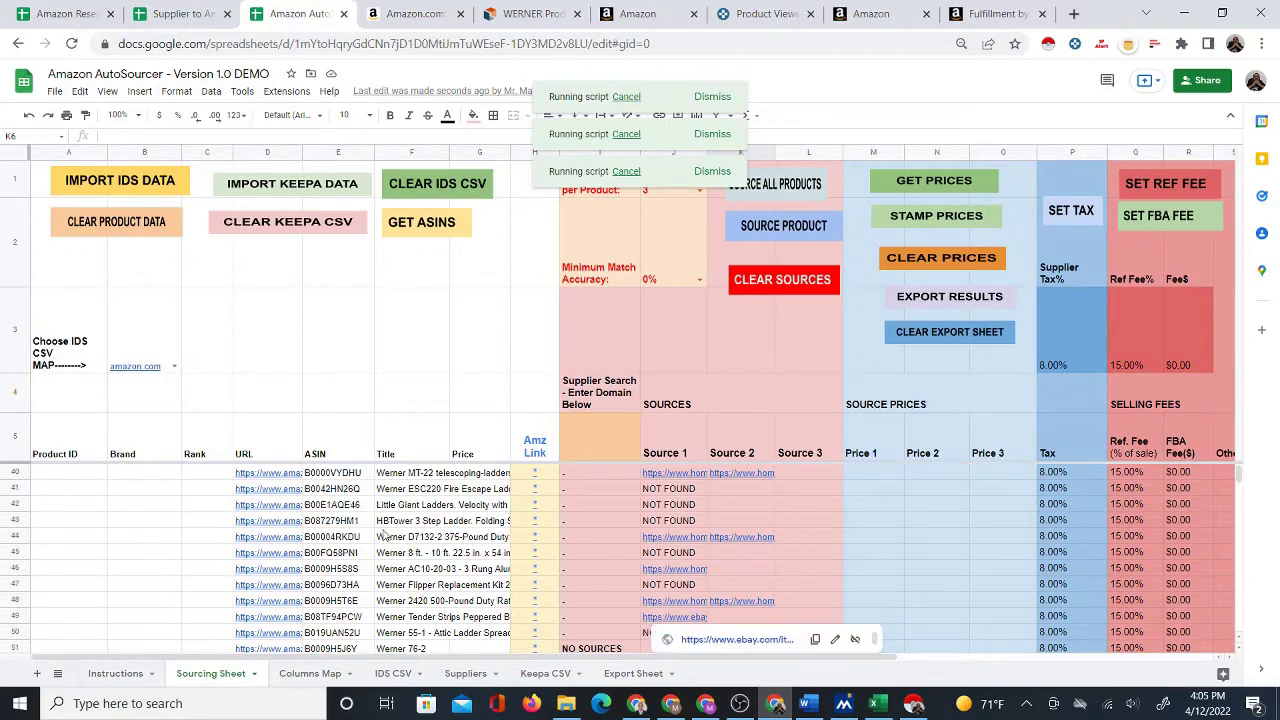
{"action": "scroll", "coordinate": [725, 541], "scroll_direction": "down", "scroll_amount": 2}
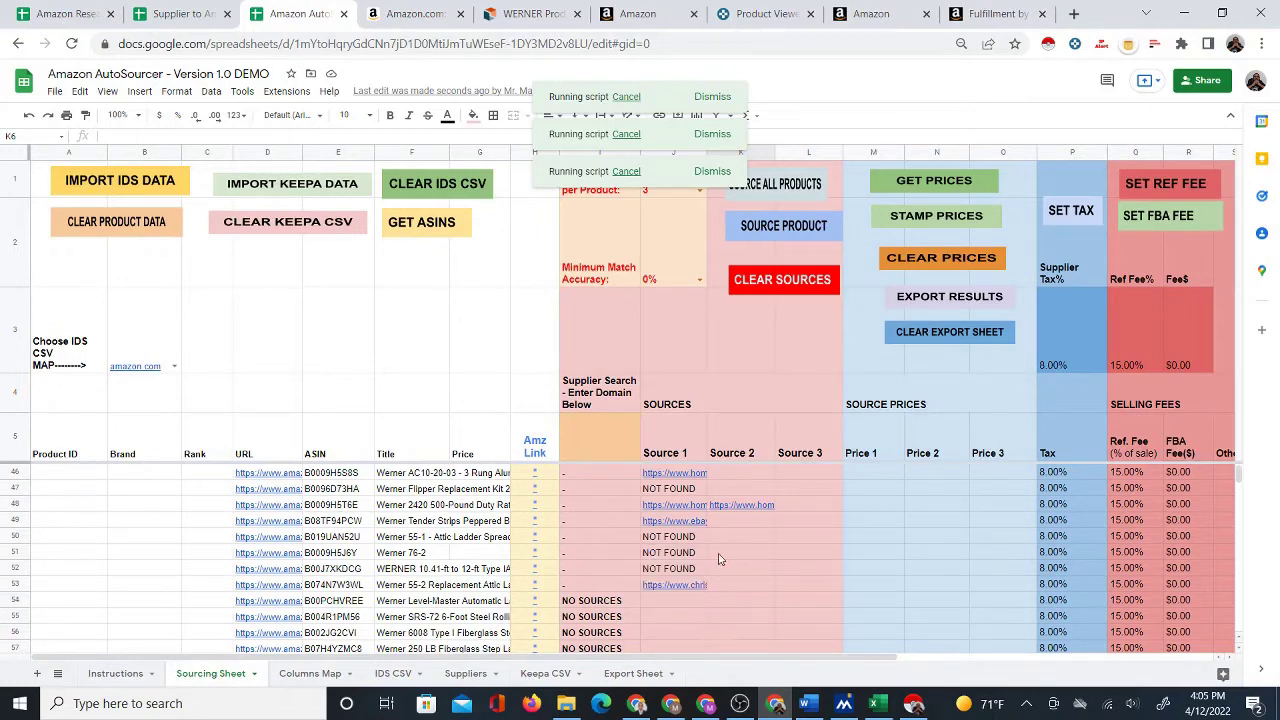
{"action": "scroll", "coordinate": [718, 566], "scroll_direction": "down", "scroll_amount": 2}
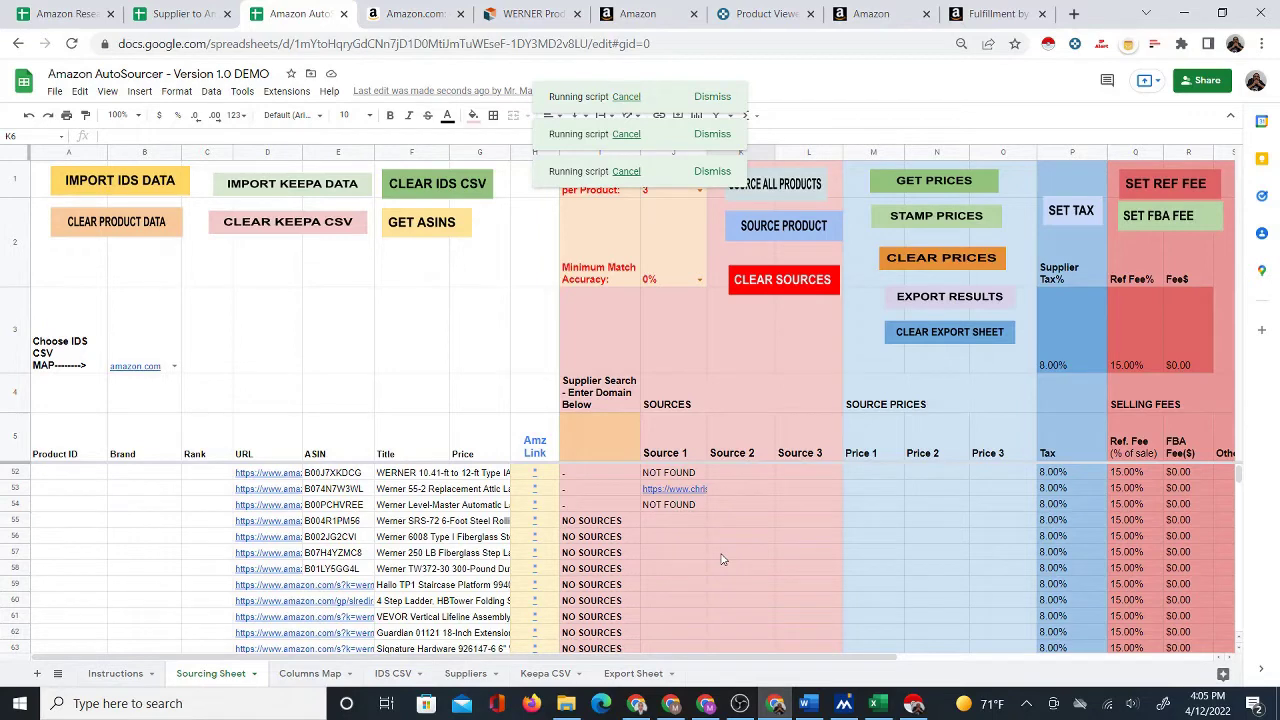
Enter zoro.com as the supplier search domain in the Sourcing Sheet.
{"action": "left_click", "coordinate": [603, 438]}
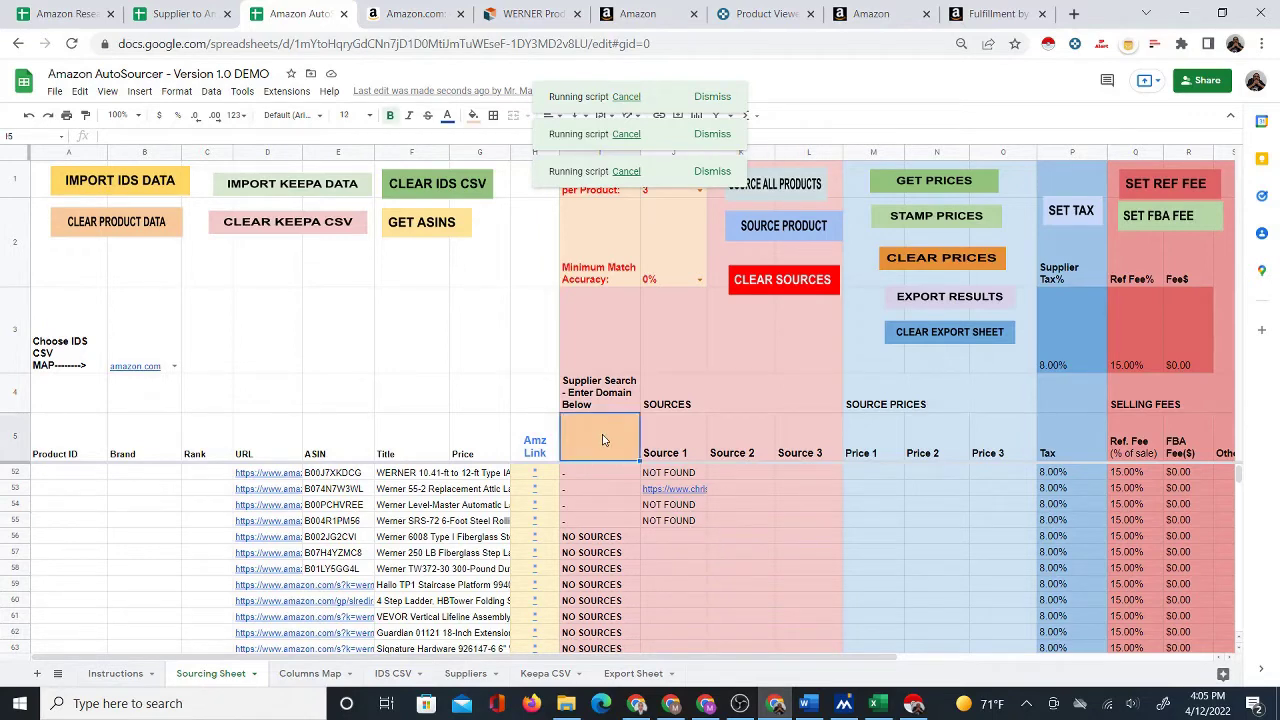
{"action": "type", "text": "zor"}
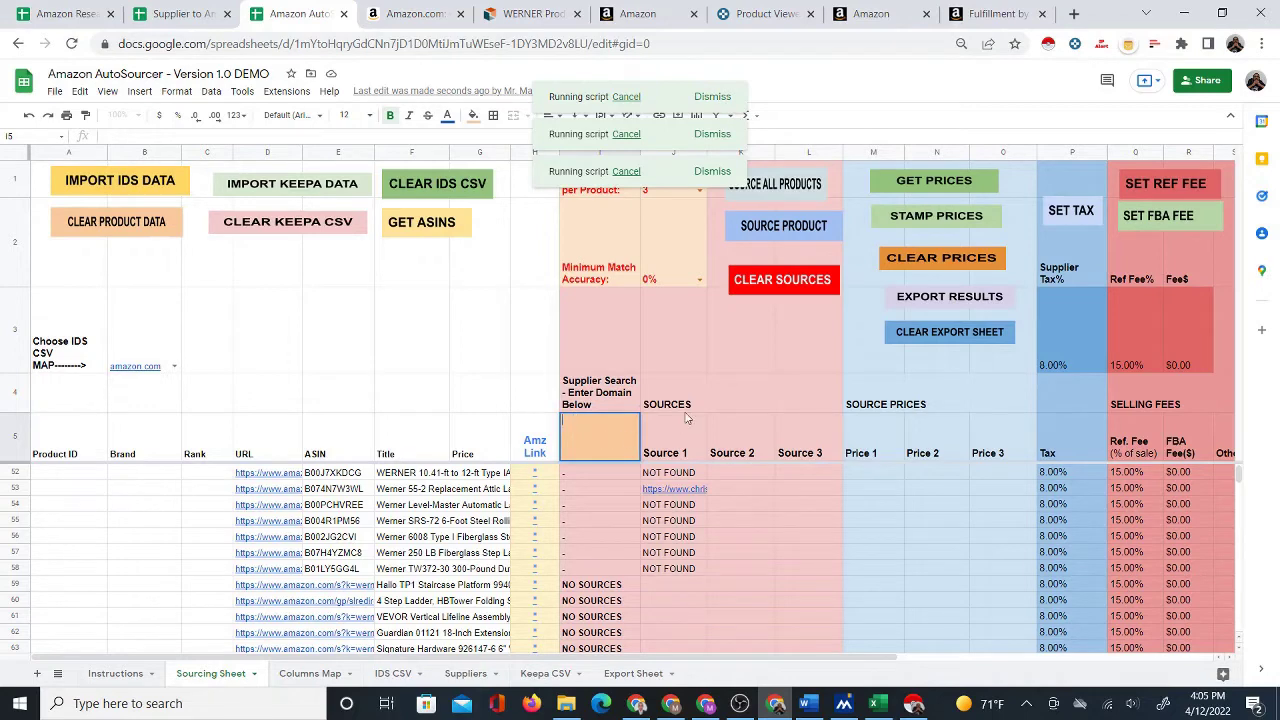
{"action": "key", "text": "Escape"}
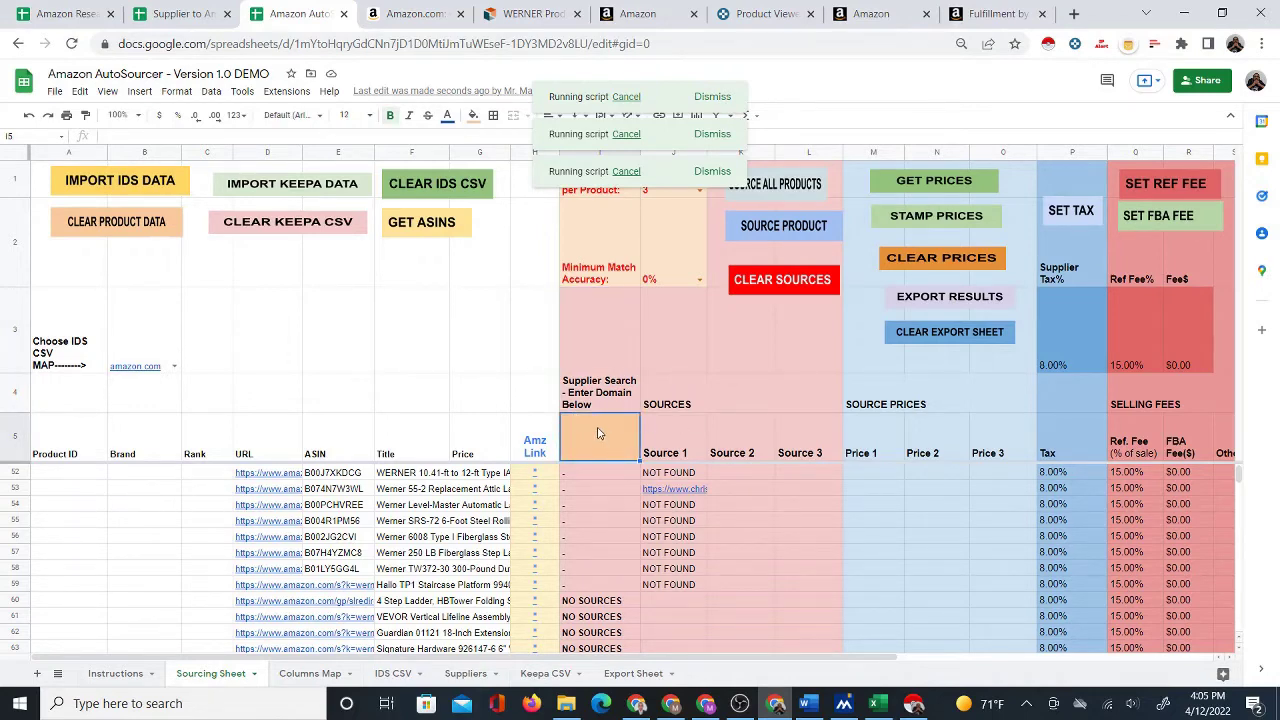
{"action": "type", "text": "zoro.com"}
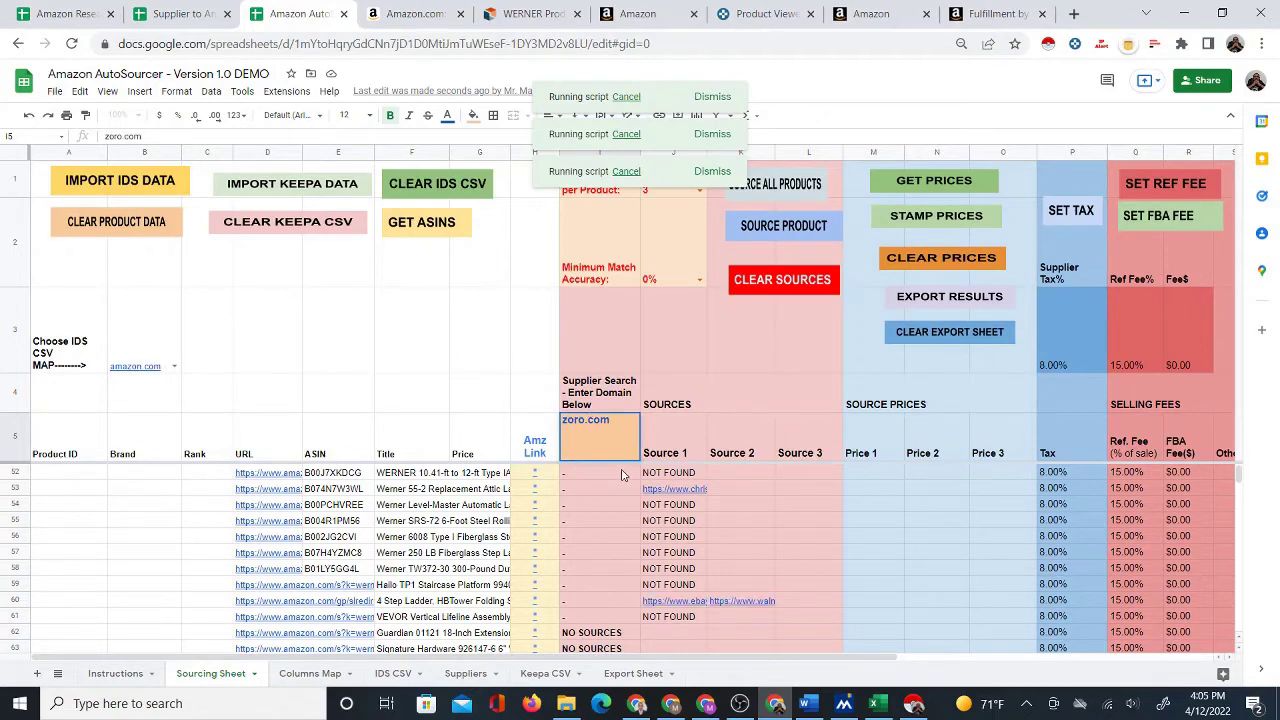
{"action": "left_click", "coordinate": [621, 475]}
Check the supplier search column from row 6 to row 54 for products with a Zoro source.
{"action": "scroll", "coordinate": [680, 540], "scroll_direction": "up", "scroll_amount": 3}
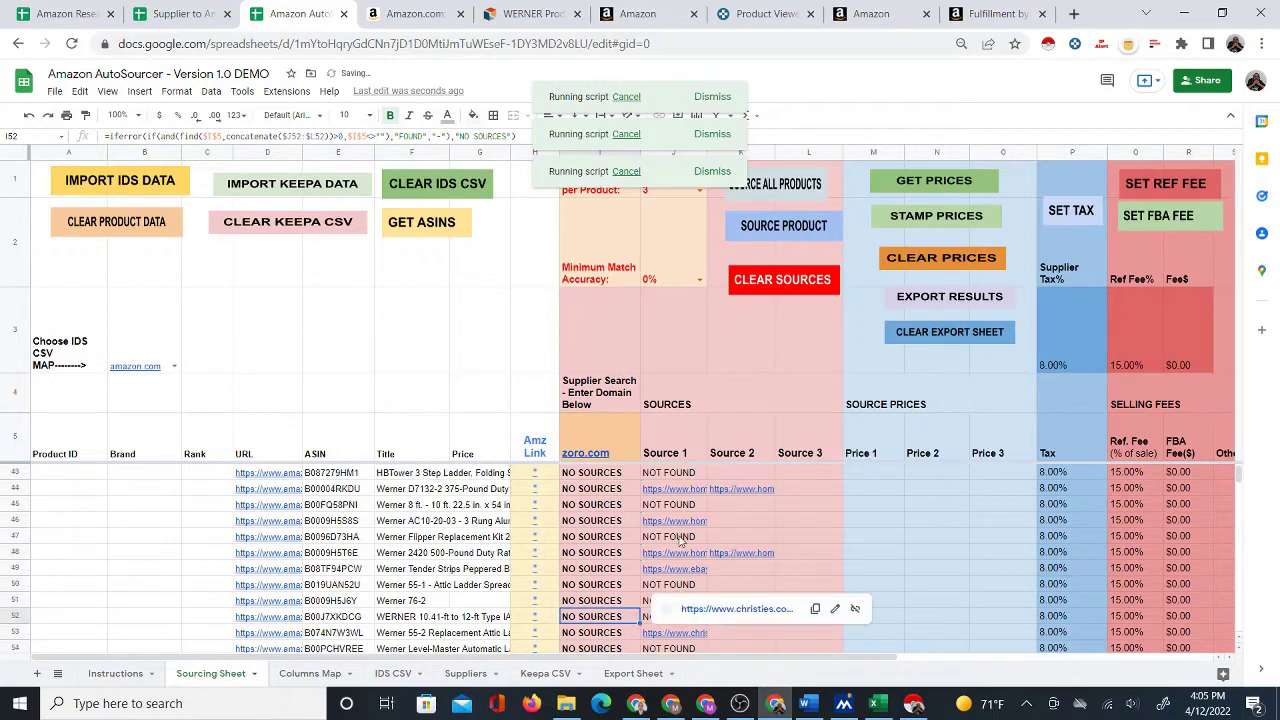
{"action": "scroll", "coordinate": [680, 540], "scroll_direction": "up", "scroll_amount": 7}
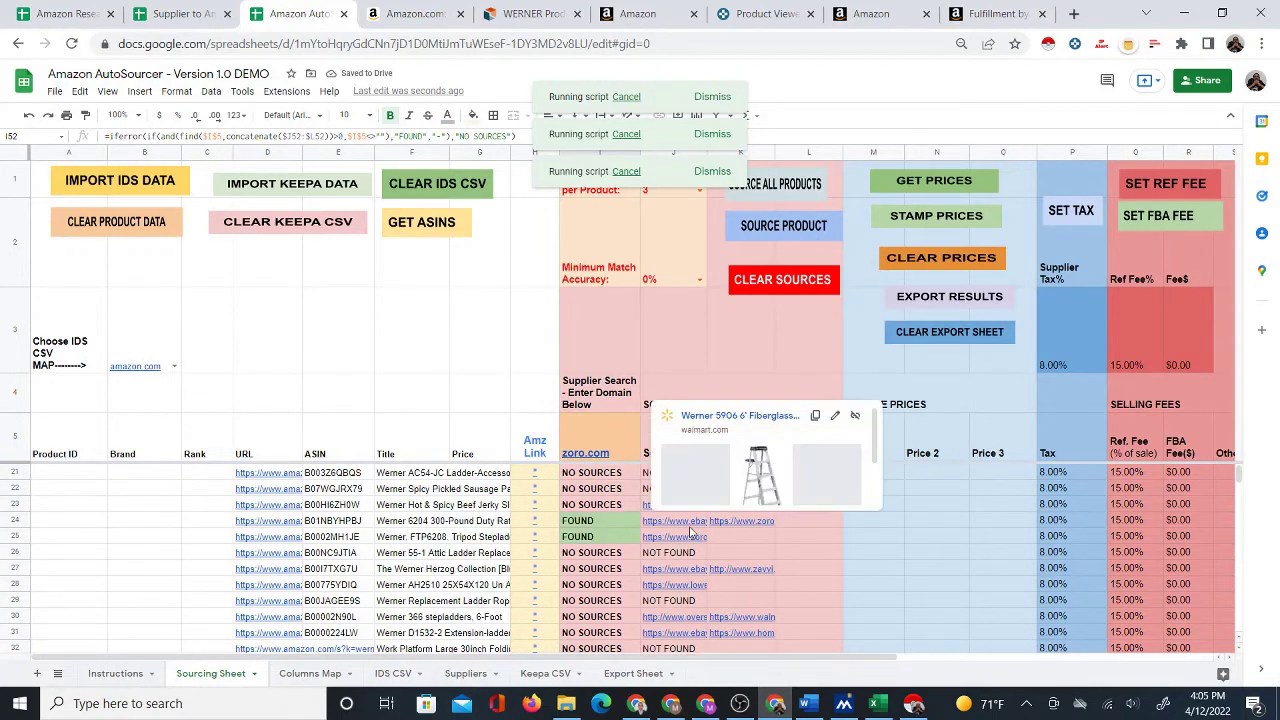
{"action": "left_click", "coordinate": [614, 522]}
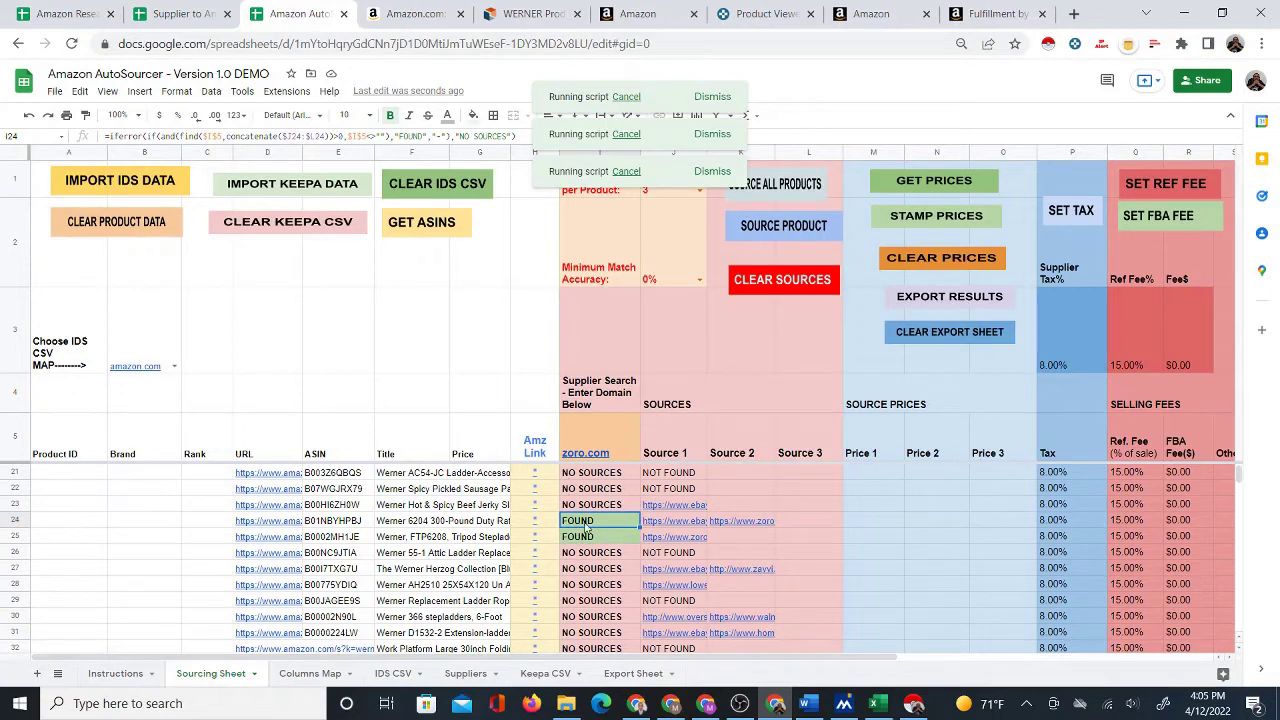
{"action": "scroll", "coordinate": [596, 540], "scroll_direction": "up", "scroll_amount": 5}
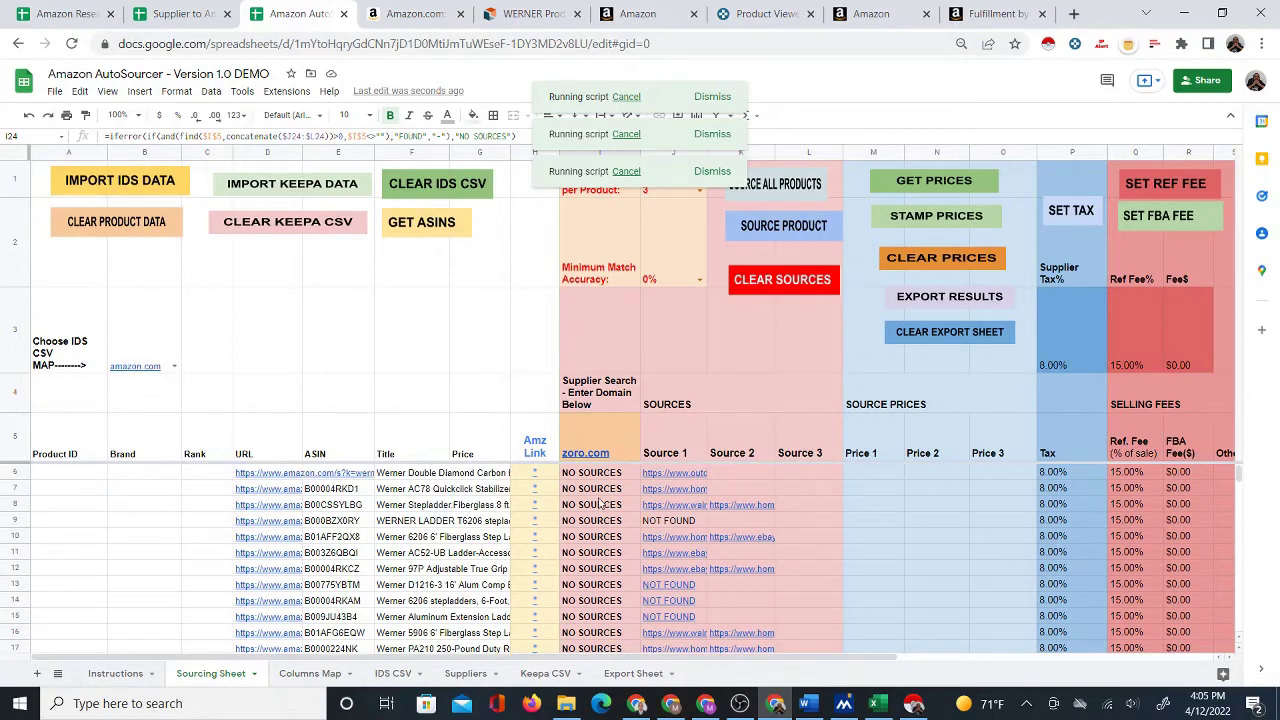
{"action": "scroll", "coordinate": [604, 505], "scroll_direction": "down", "scroll_amount": 1}
{"action": "scroll", "coordinate": [606, 495], "scroll_direction": "up", "scroll_amount": 1}
{"action": "scroll", "coordinate": [608, 495], "scroll_direction": "down", "scroll_amount": 1}
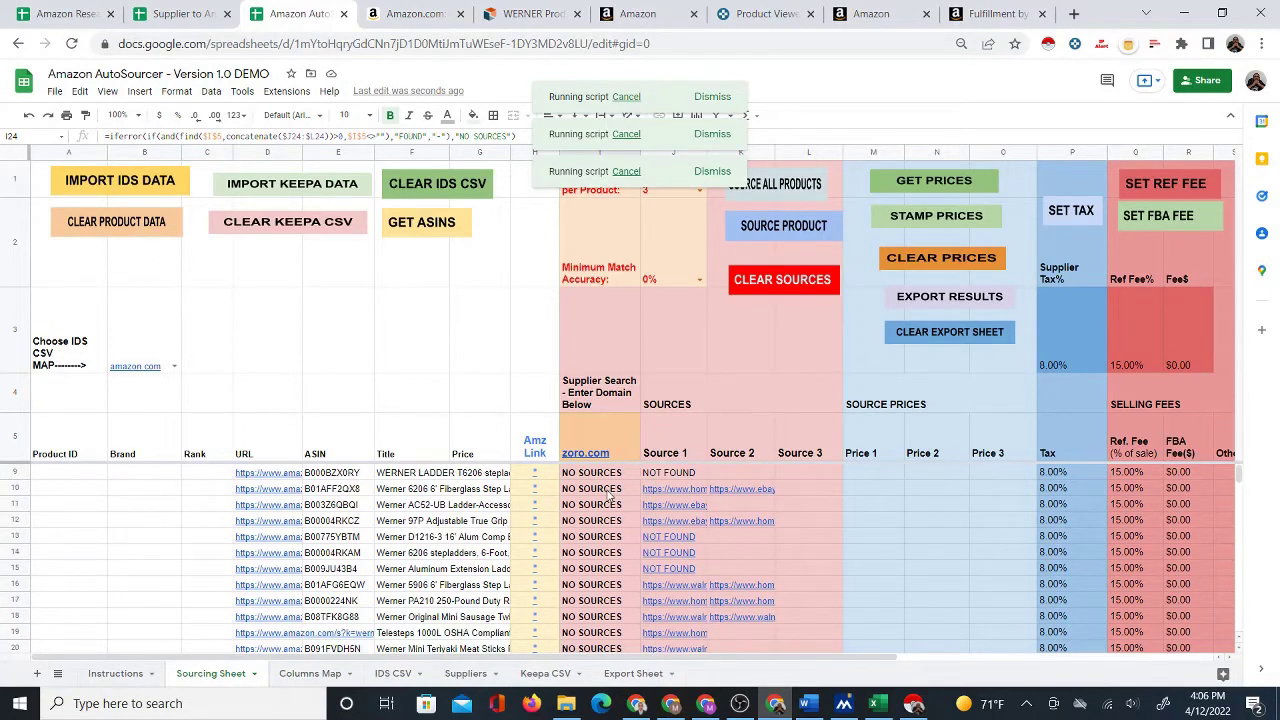
{"action": "left_click", "coordinate": [607, 494]}
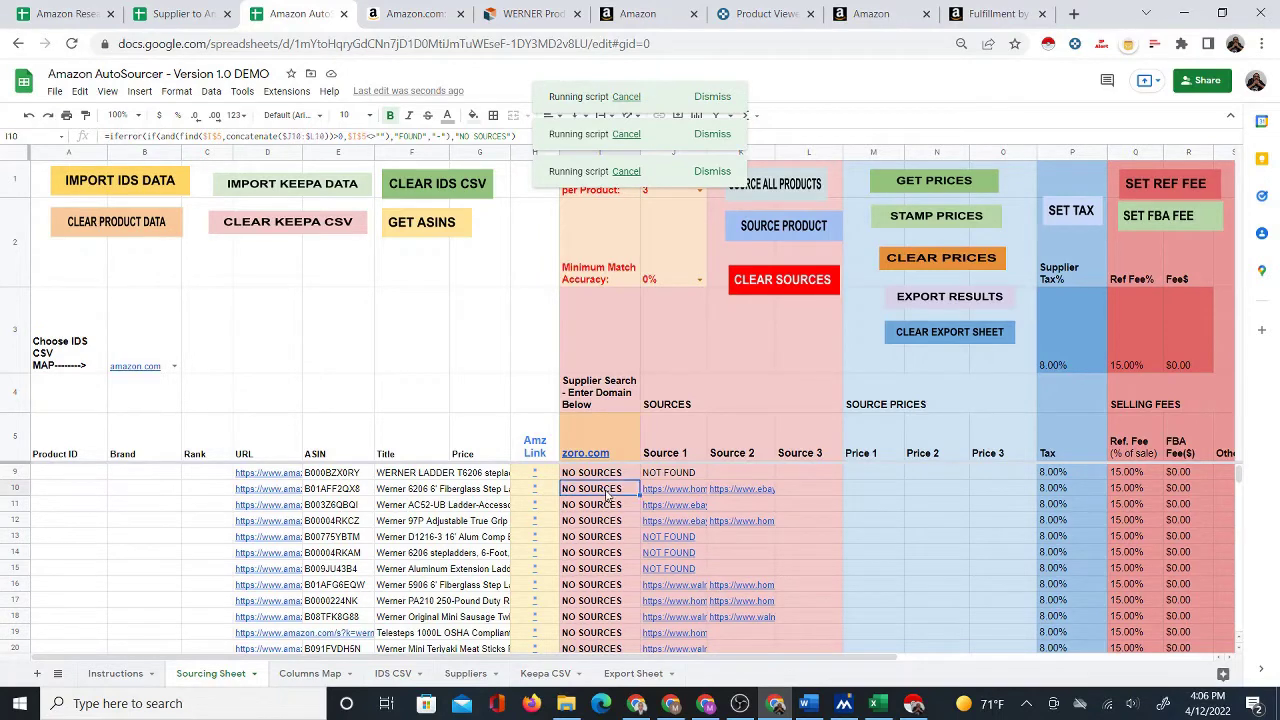
{"action": "scroll", "coordinate": [607, 500], "scroll_direction": "down", "scroll_amount": 2}
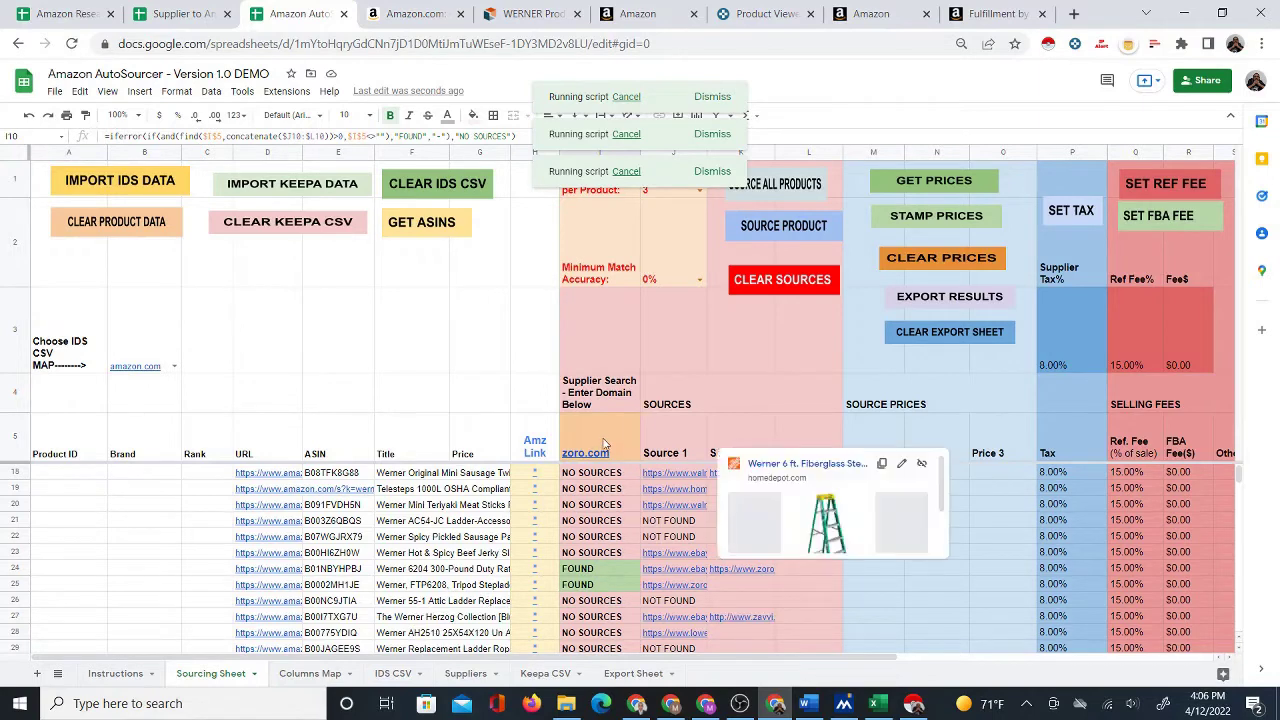
{"action": "left_click", "coordinate": [612, 569]}
{"action": "scroll", "coordinate": [612, 569], "scroll_direction": "down", "scroll_amount": 1}
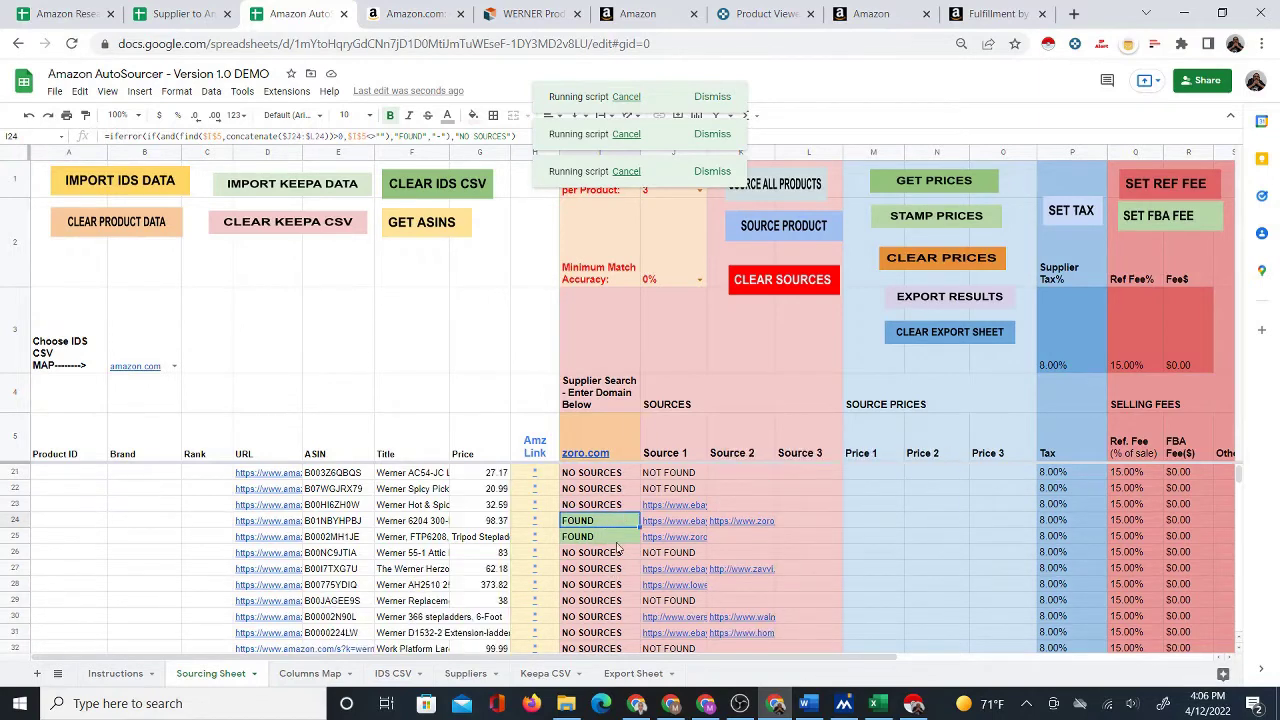
Compare the zoro.com search domain with the flagged rows 24 and 25, and look for further Zoro matches down to row 110.
{"action": "left_click", "coordinate": [612, 437]}
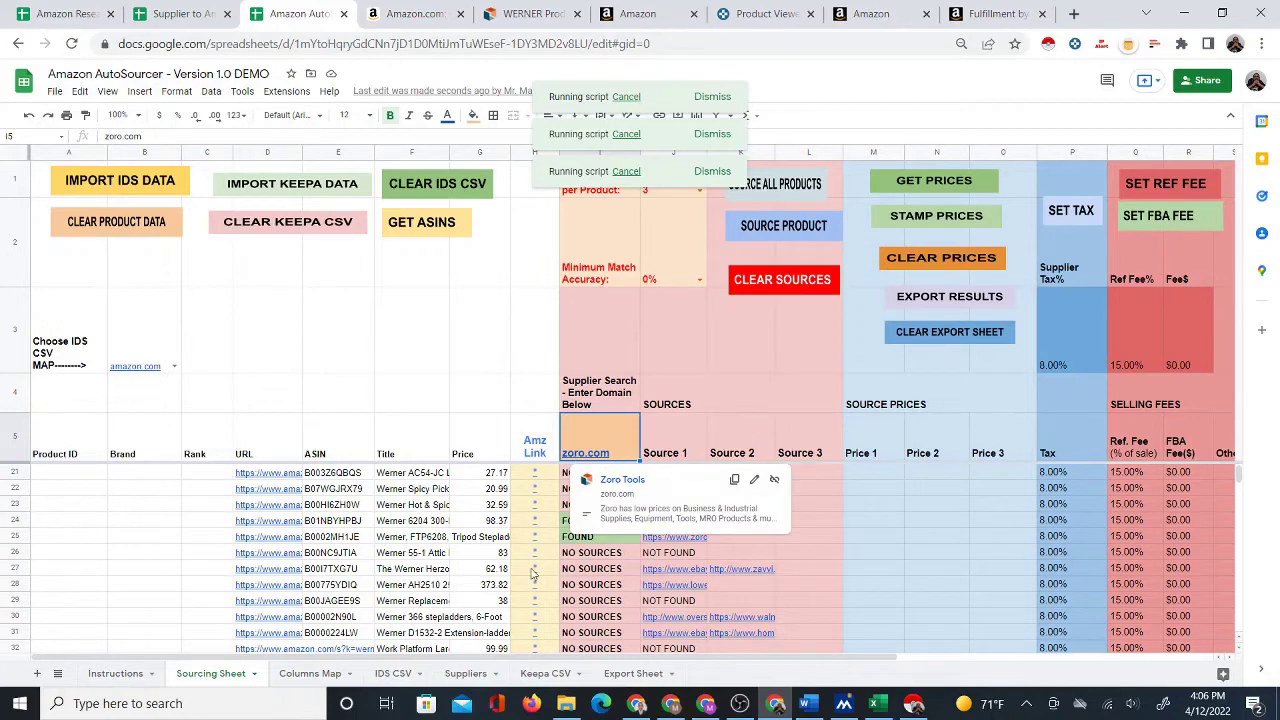
{"action": "left_click", "coordinate": [574, 538]}
{"action": "key", "text": "Up"}
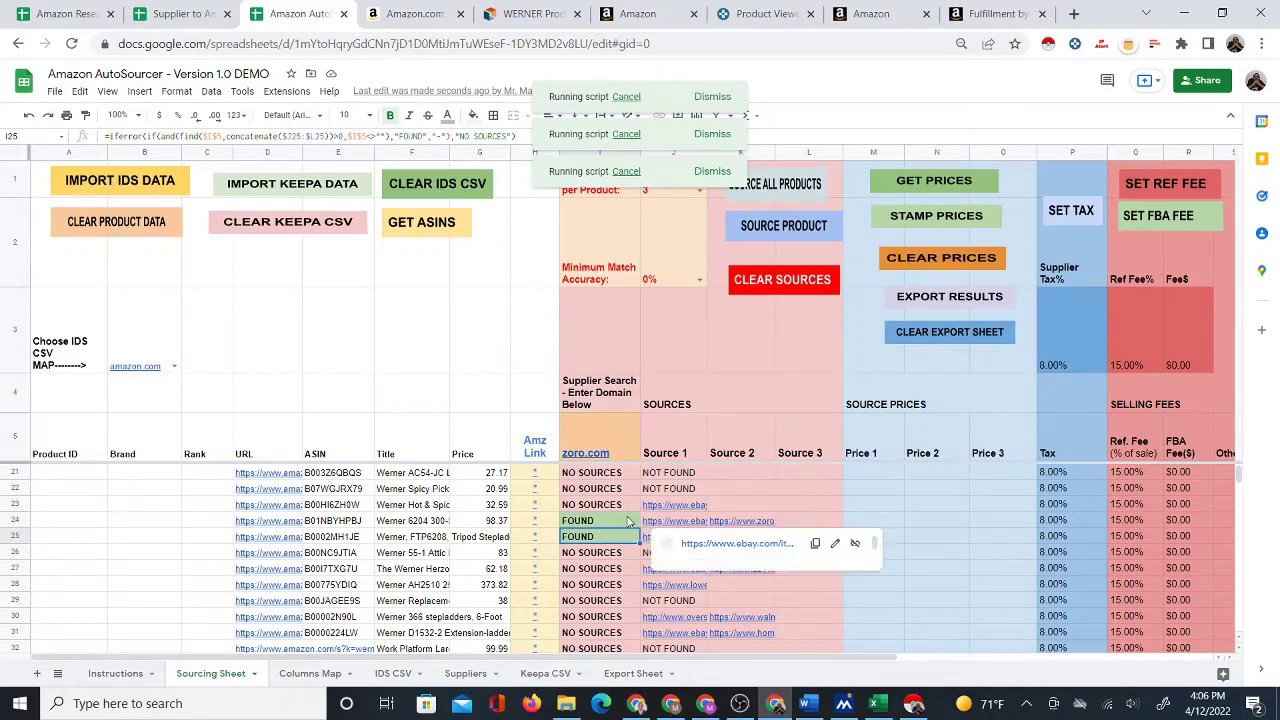
{"action": "scroll", "coordinate": [617, 560], "scroll_direction": "down", "scroll_amount": 15}
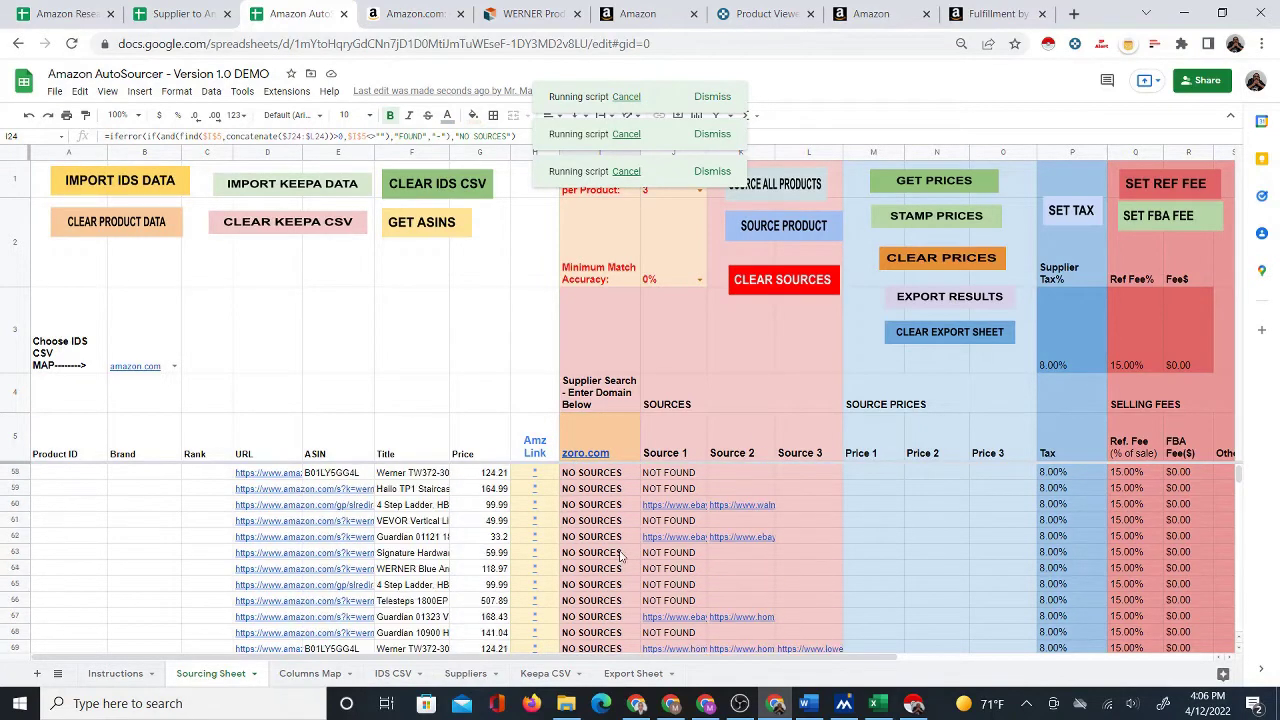
{"action": "scroll", "coordinate": [620, 558], "scroll_direction": "up", "scroll_amount": 8}
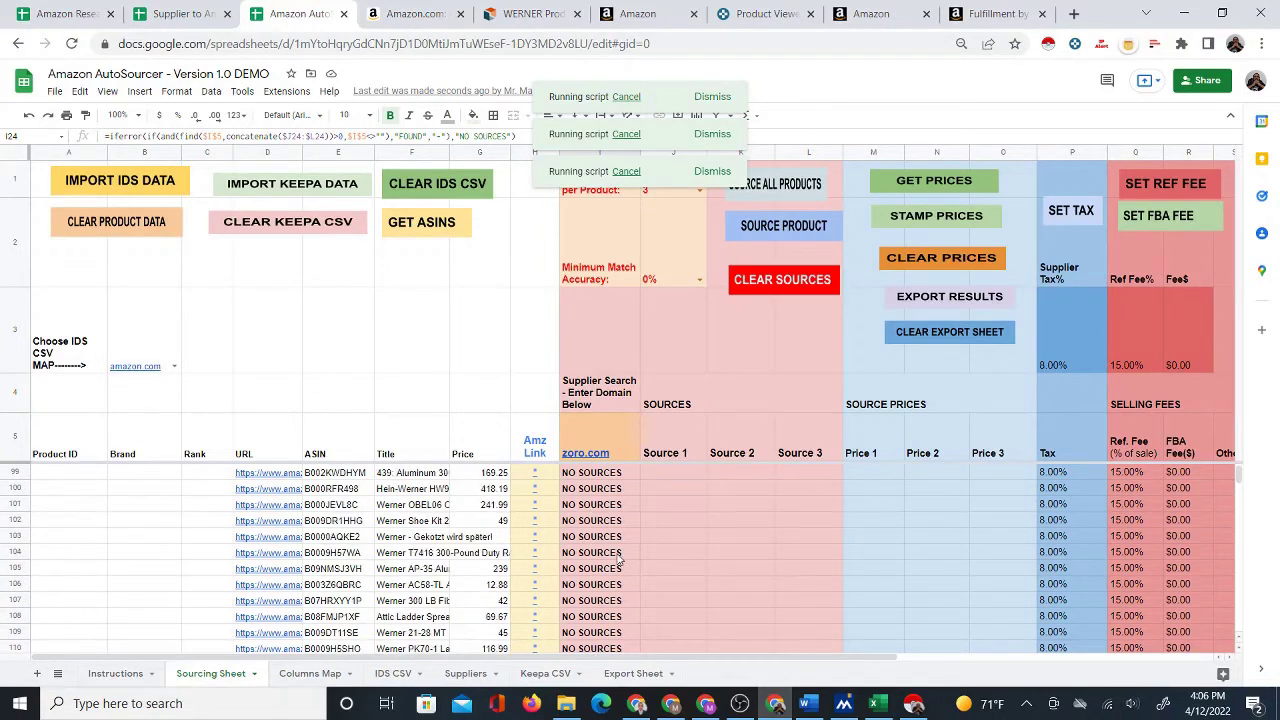
{"action": "scroll", "coordinate": [655, 570], "scroll_direction": "up", "scroll_amount": 9}
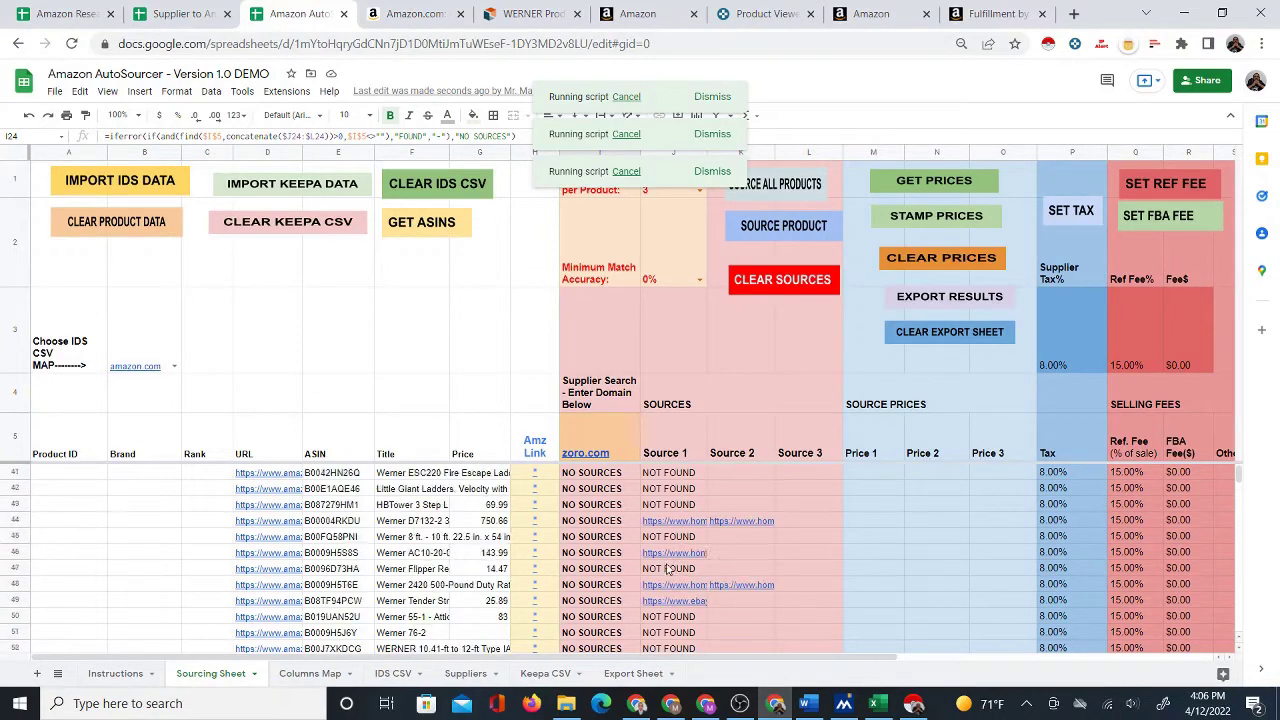
{"action": "scroll", "coordinate": [640, 560], "scroll_direction": "down", "scroll_amount": 2}
{"action": "scroll", "coordinate": [614, 510], "scroll_direction": "up", "scroll_amount": 1}
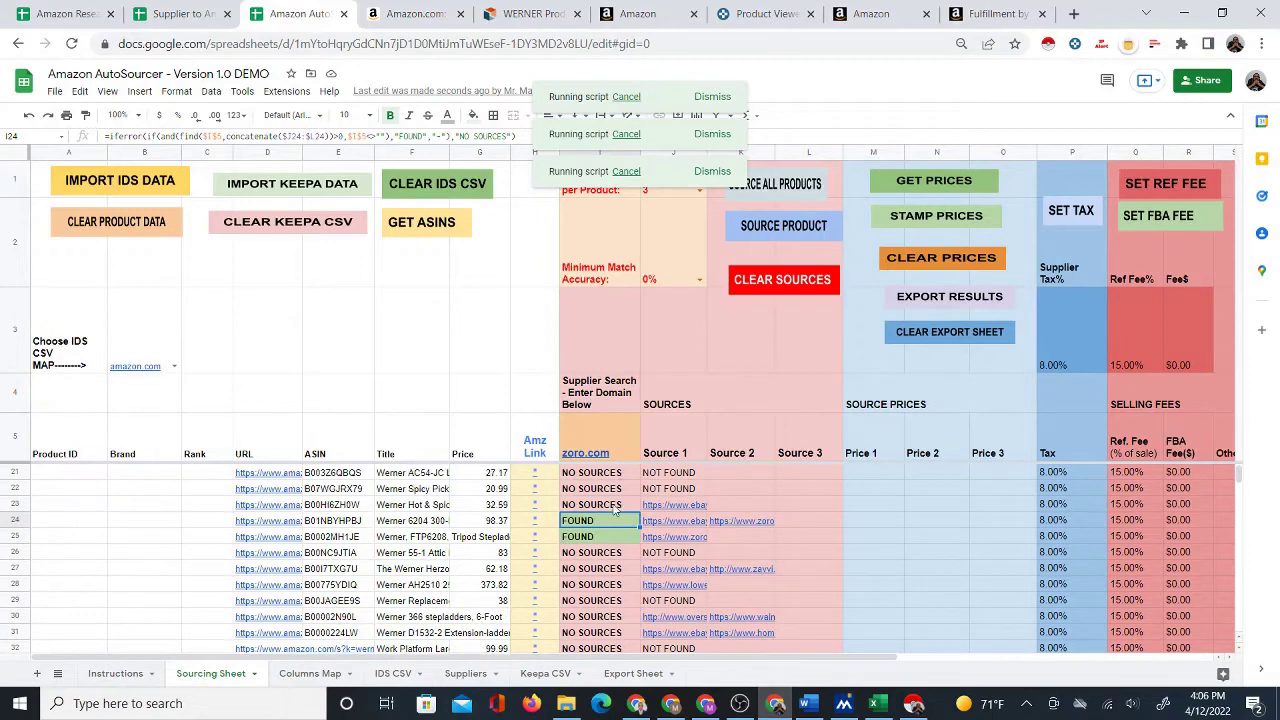
Open the Amazon listing of the Werner 6204 stepladder in row 24 and view its price and sales details.
{"action": "mouse_move", "coordinate": [536, 521]}
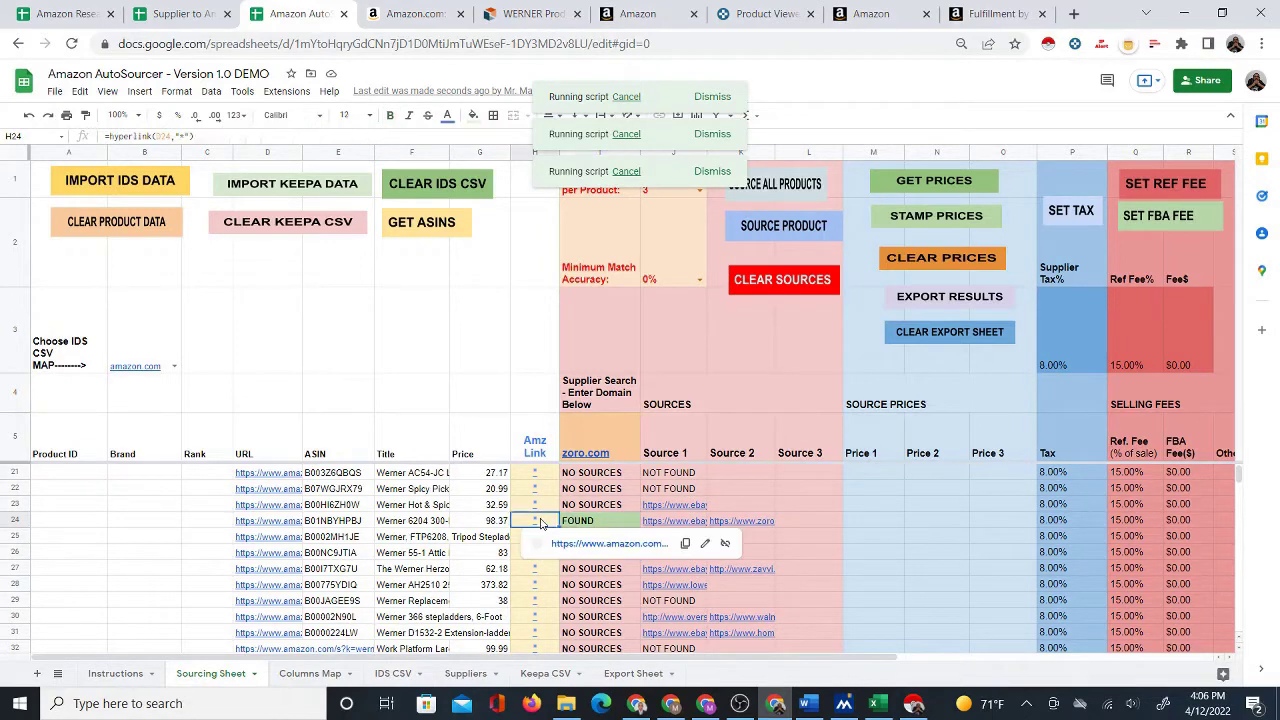
{"action": "left_click", "coordinate": [583, 545]}
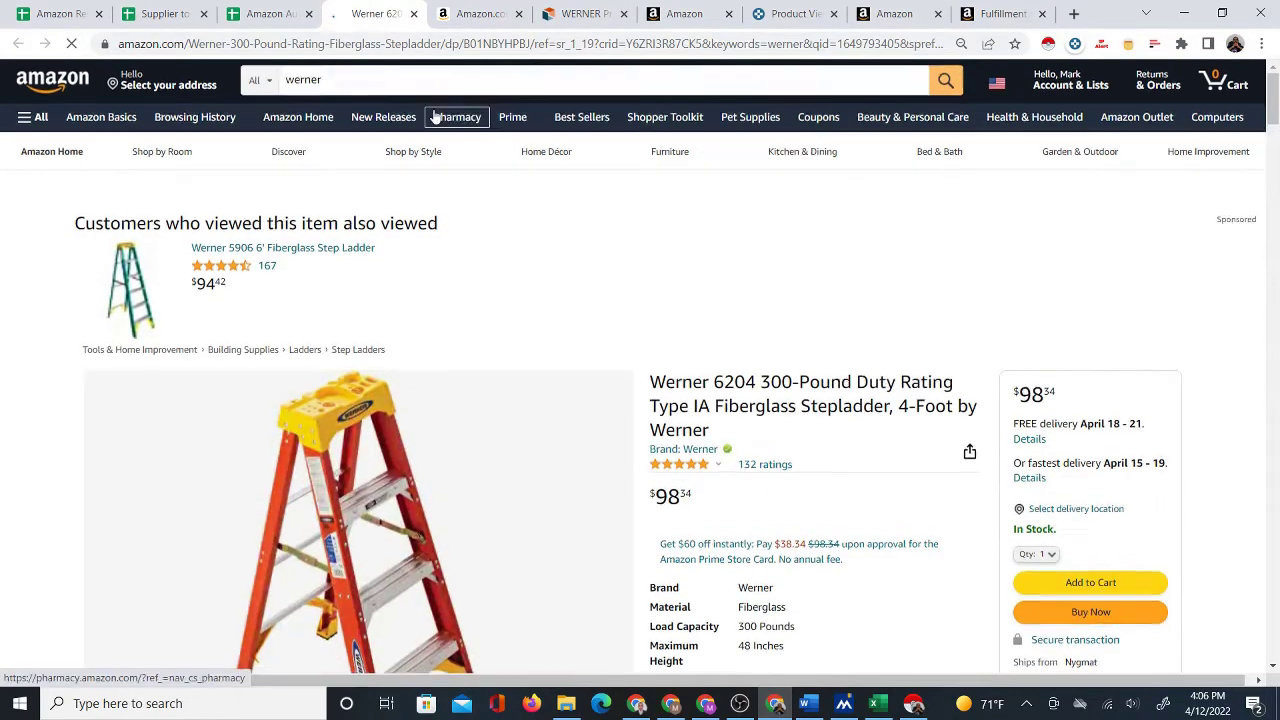
{"action": "scroll", "coordinate": [511, 66], "scroll_direction": "down", "scroll_amount": 2}
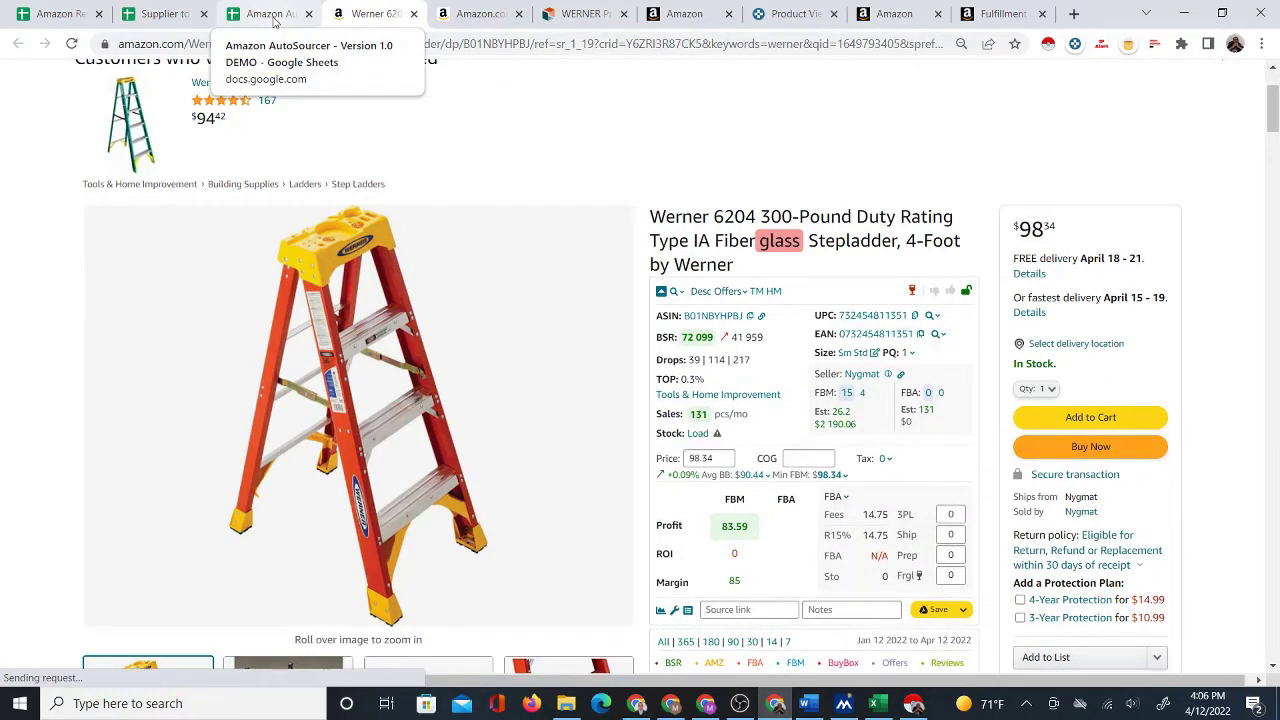
Return to the Sourcing Sheet, preview both source links in row 24, and open the eBay one.
{"action": "left_click", "coordinate": [268, 14]}
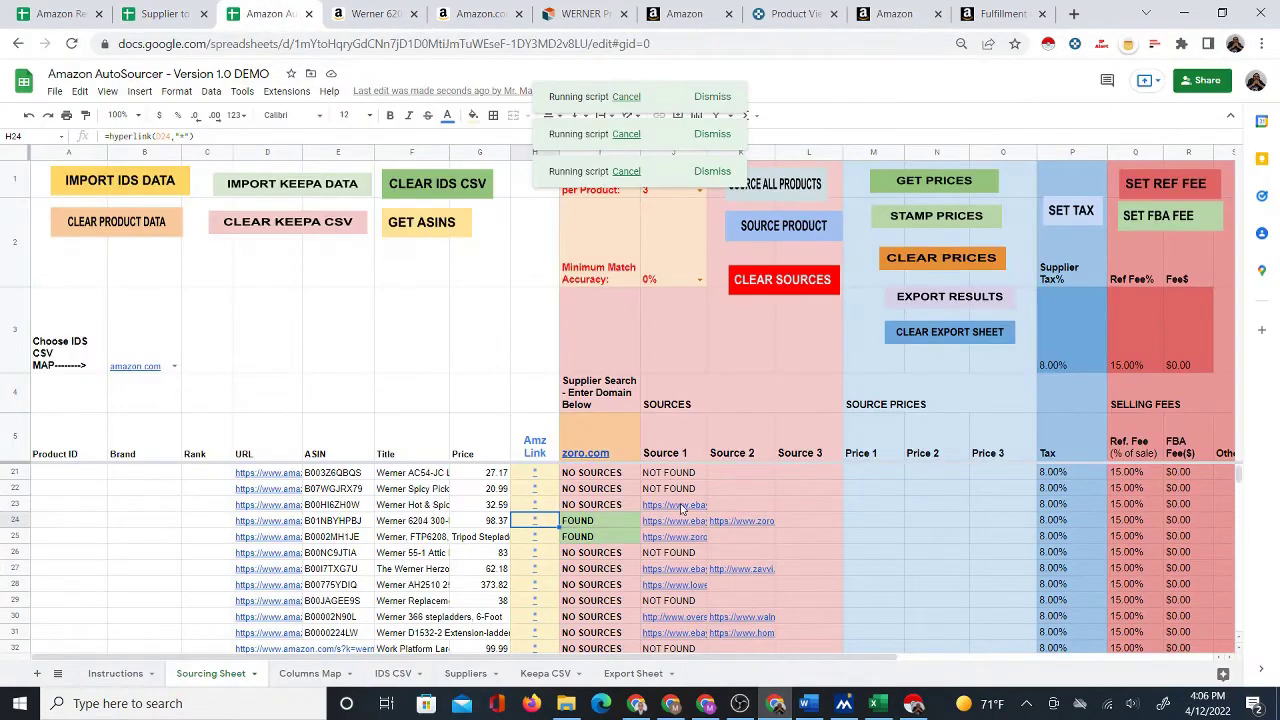
{"action": "left_click", "coordinate": [737, 523]}
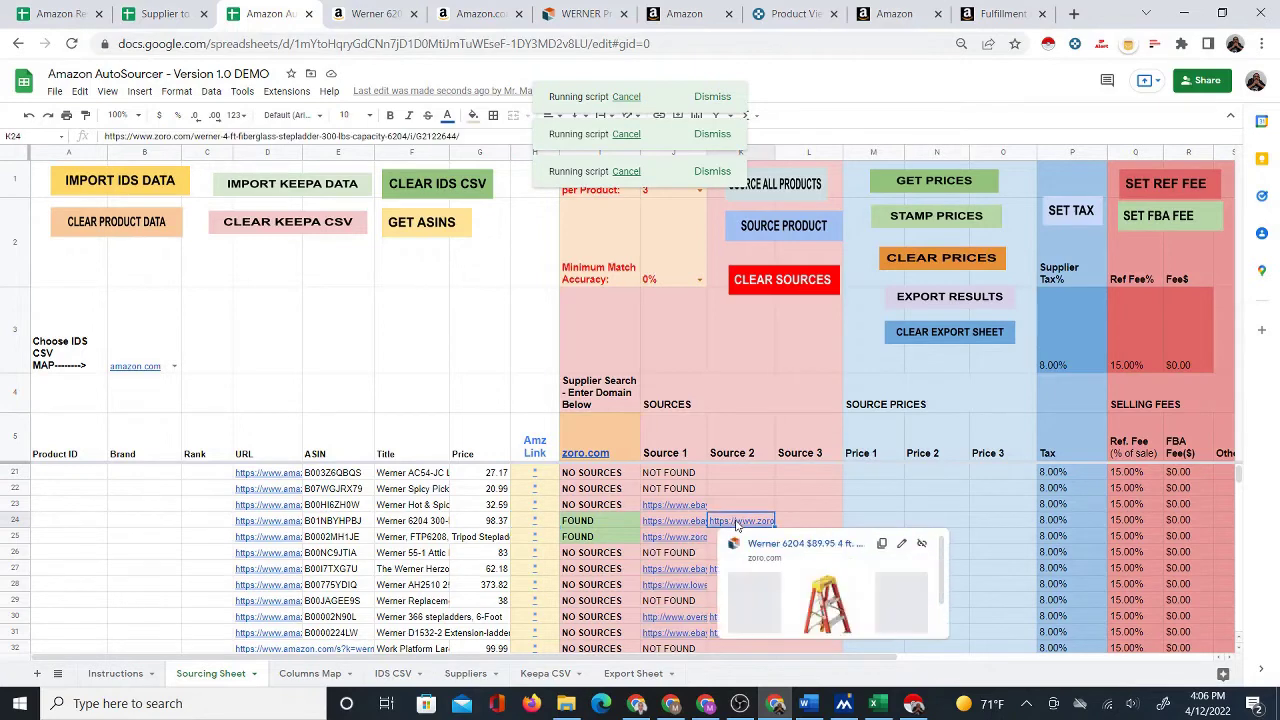
{"action": "left_click", "coordinate": [689, 523]}
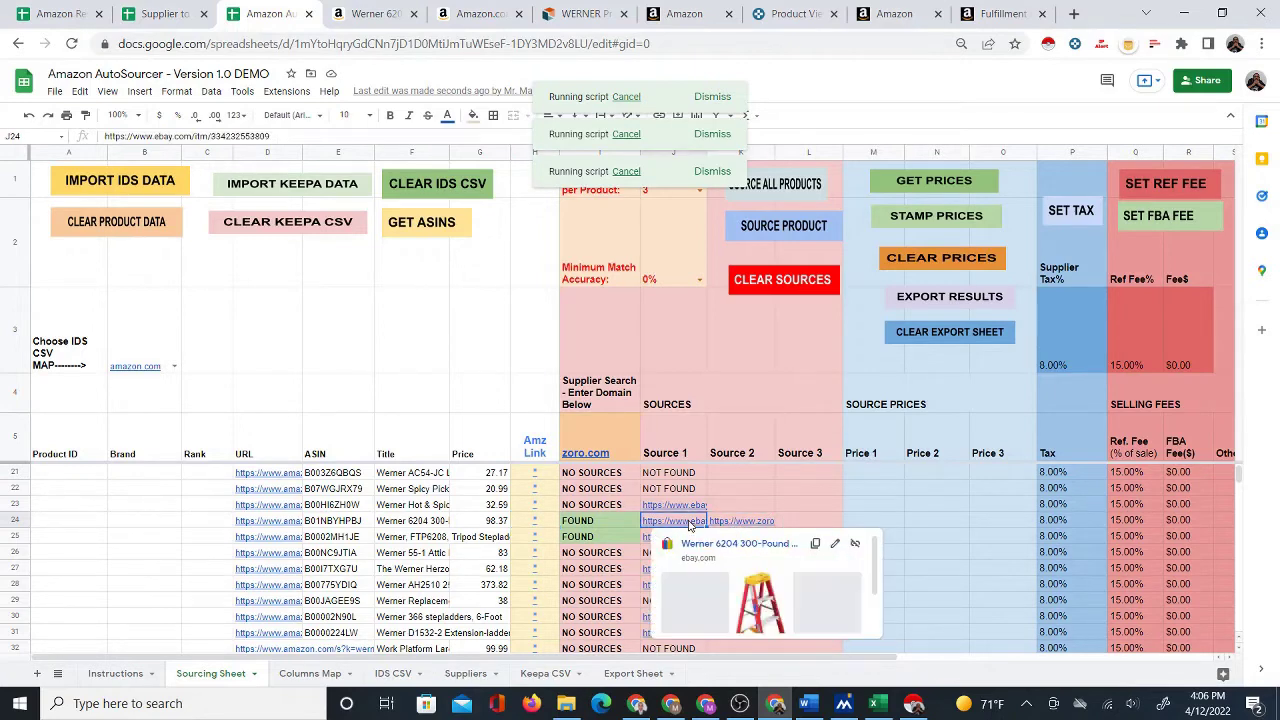
{"action": "left_click", "coordinate": [752, 545]}
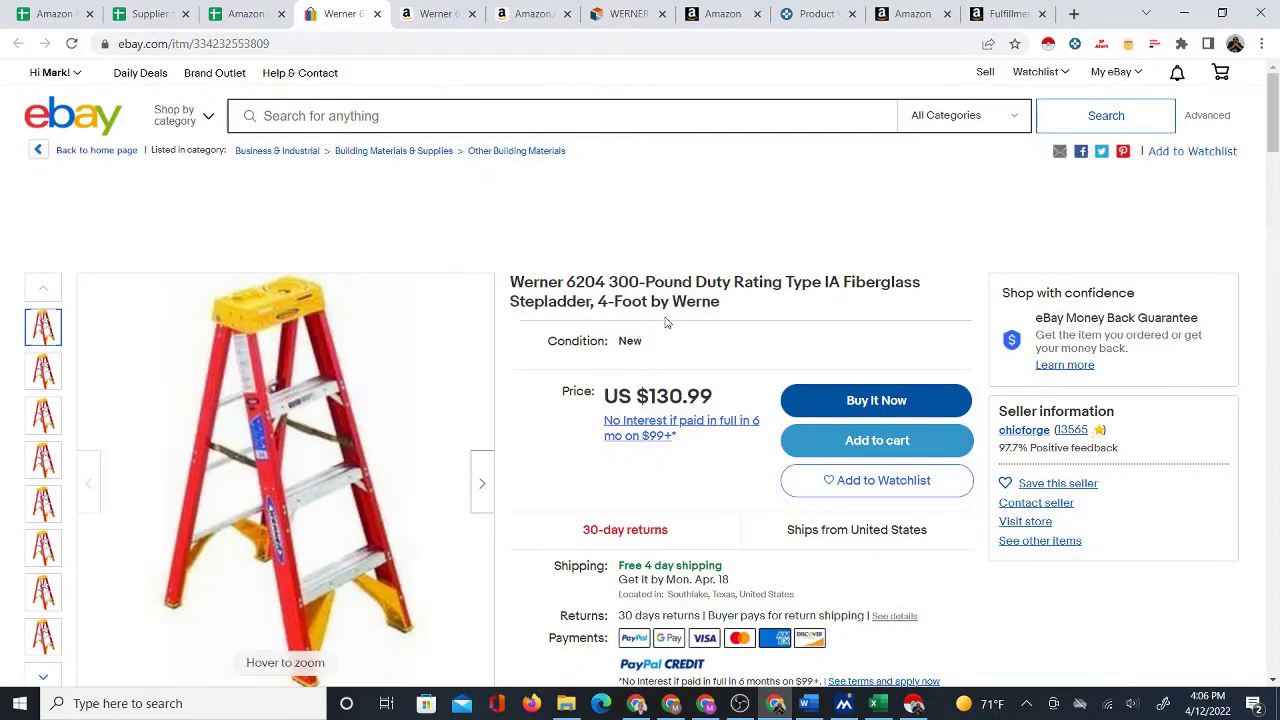
Compare the eBay stepladder offer with the Amazon listing, and close the eBay page.
{"action": "left_click", "coordinate": [418, 18]}
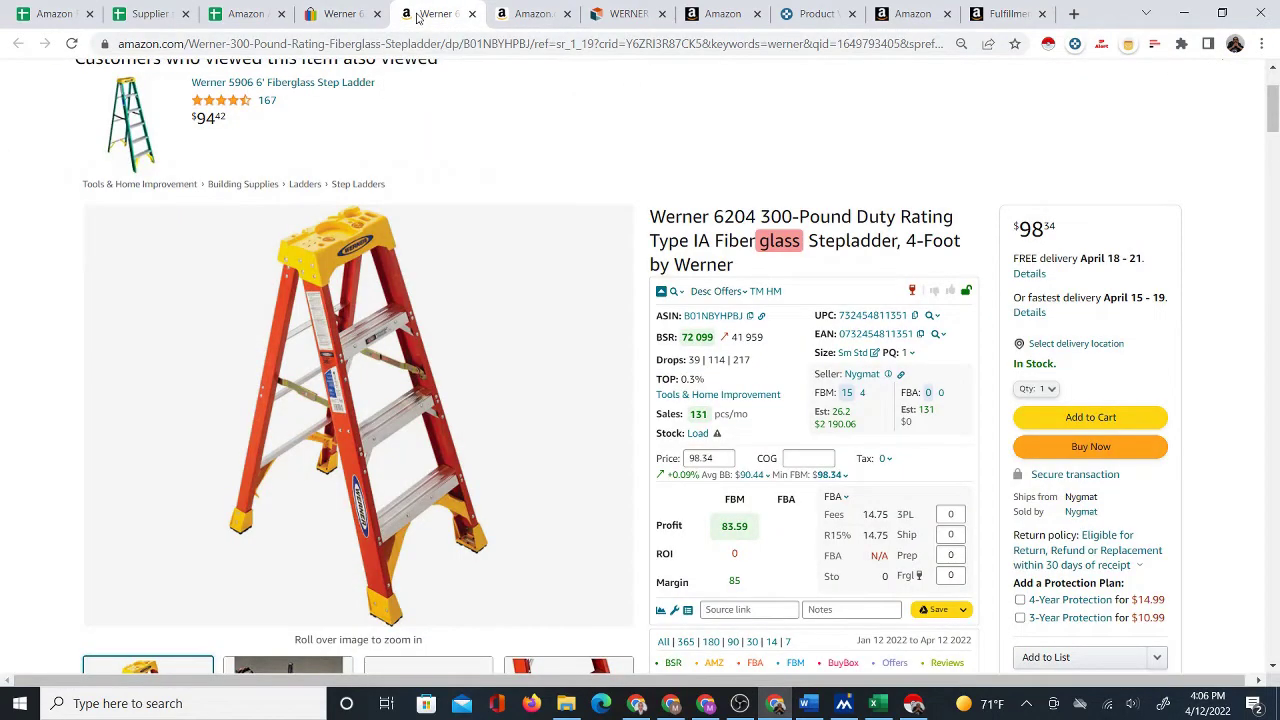
{"action": "left_click", "coordinate": [388, 18]}
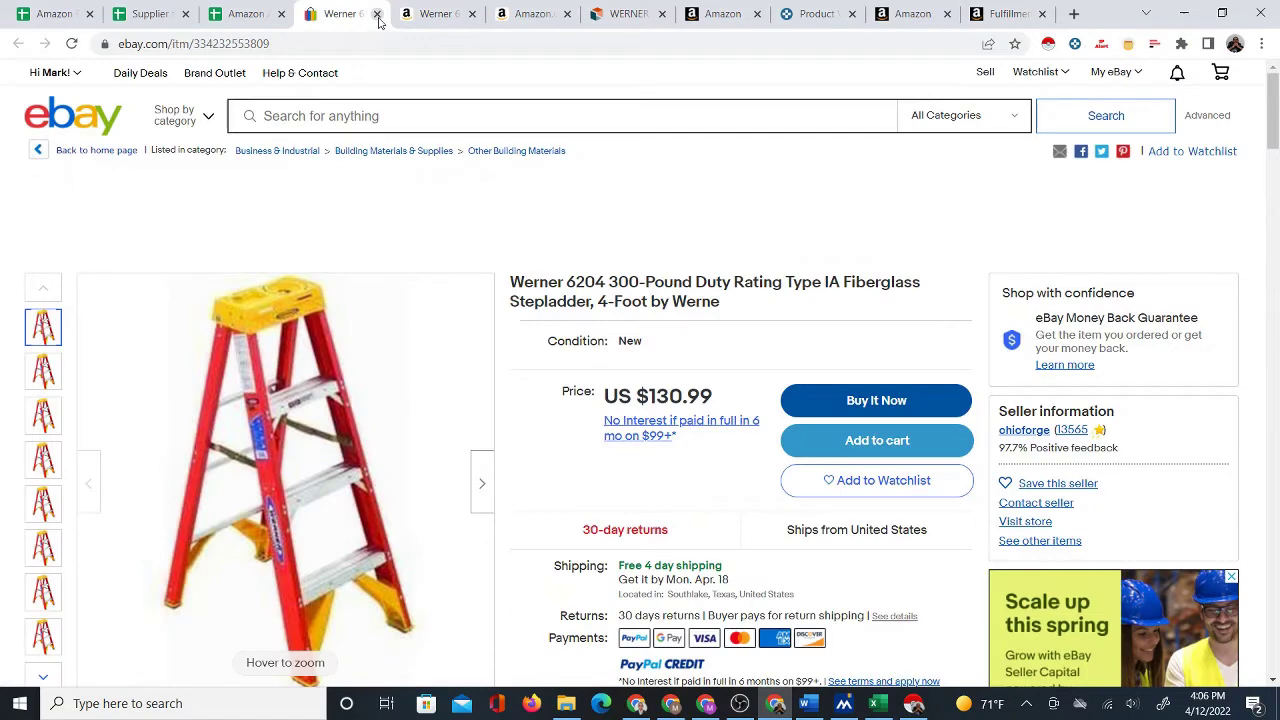
{"action": "left_click", "coordinate": [377, 14]}
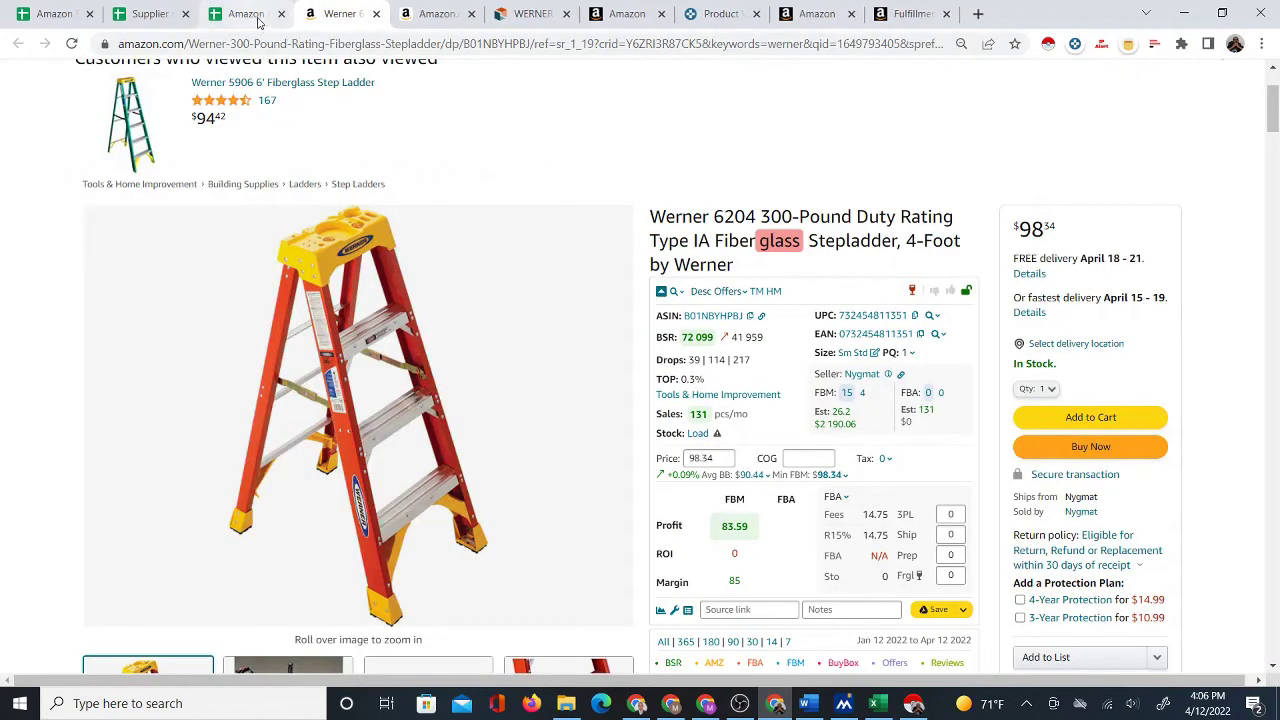
Return to the Sourcing Sheet and open the Zoro link in Source 2 of row 24.
{"action": "left_click", "coordinate": [258, 20]}
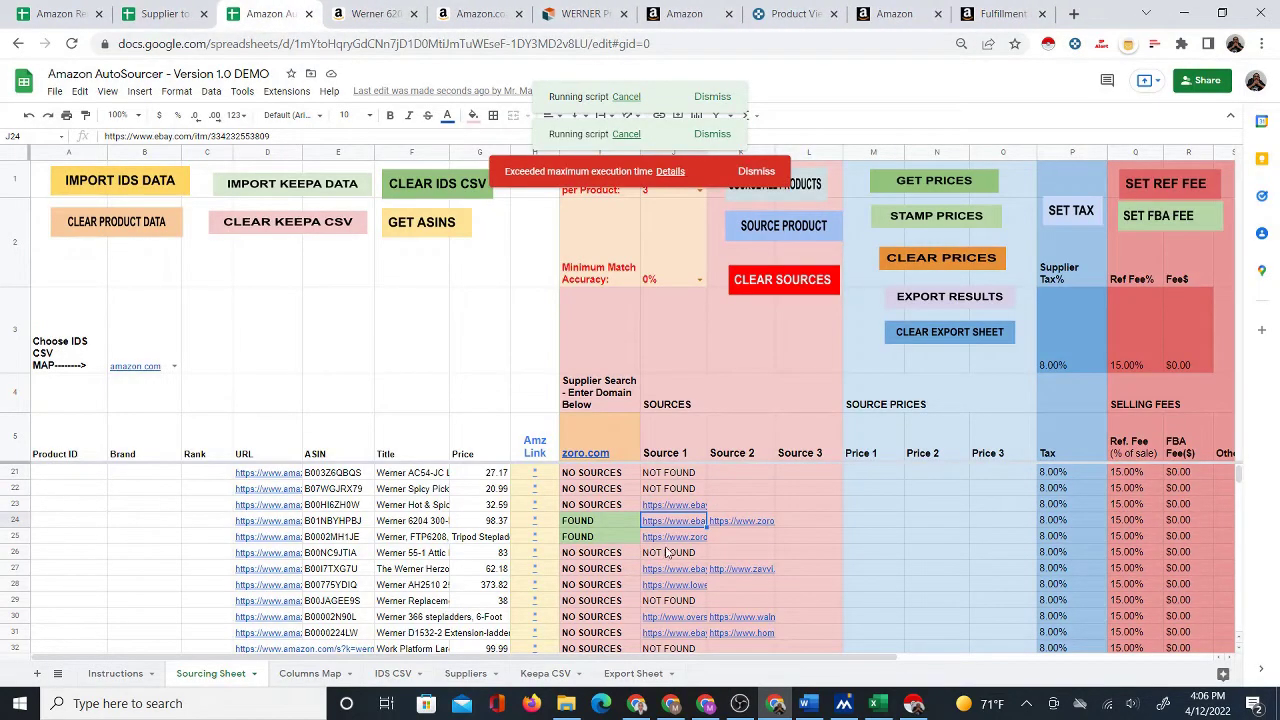
{"action": "left_click", "coordinate": [744, 522]}
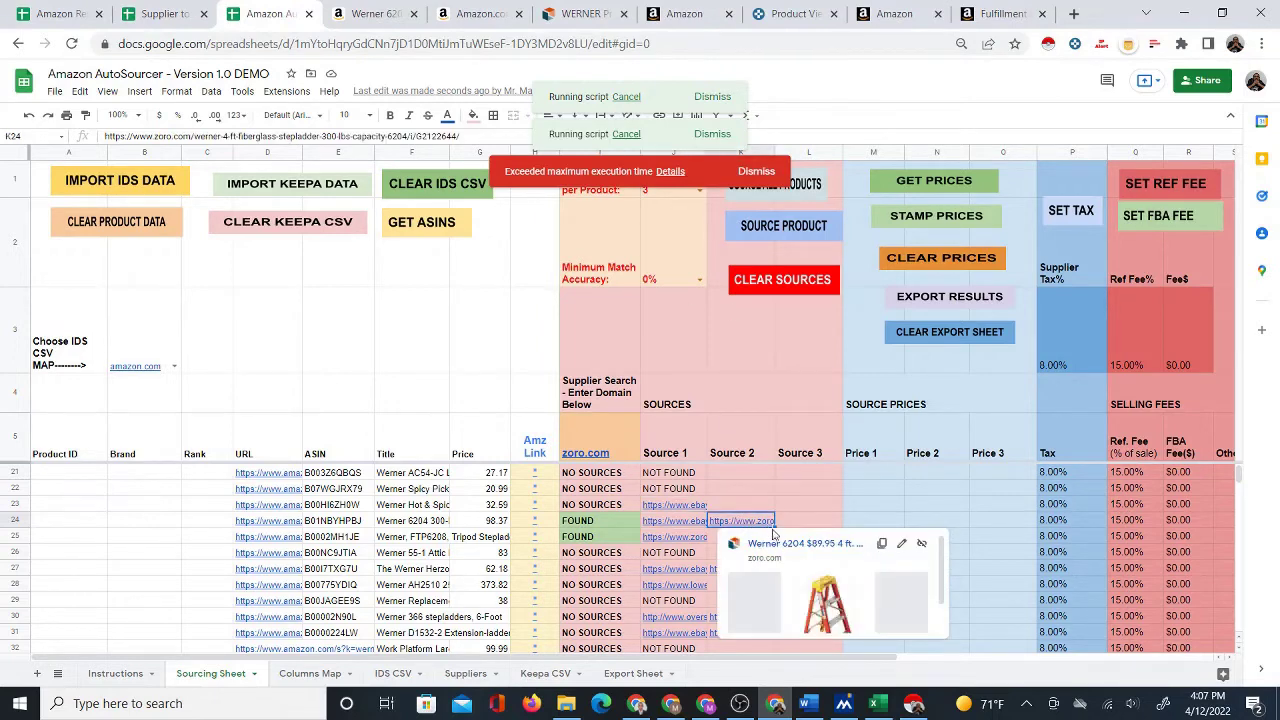
{"action": "left_click", "coordinate": [778, 544]}
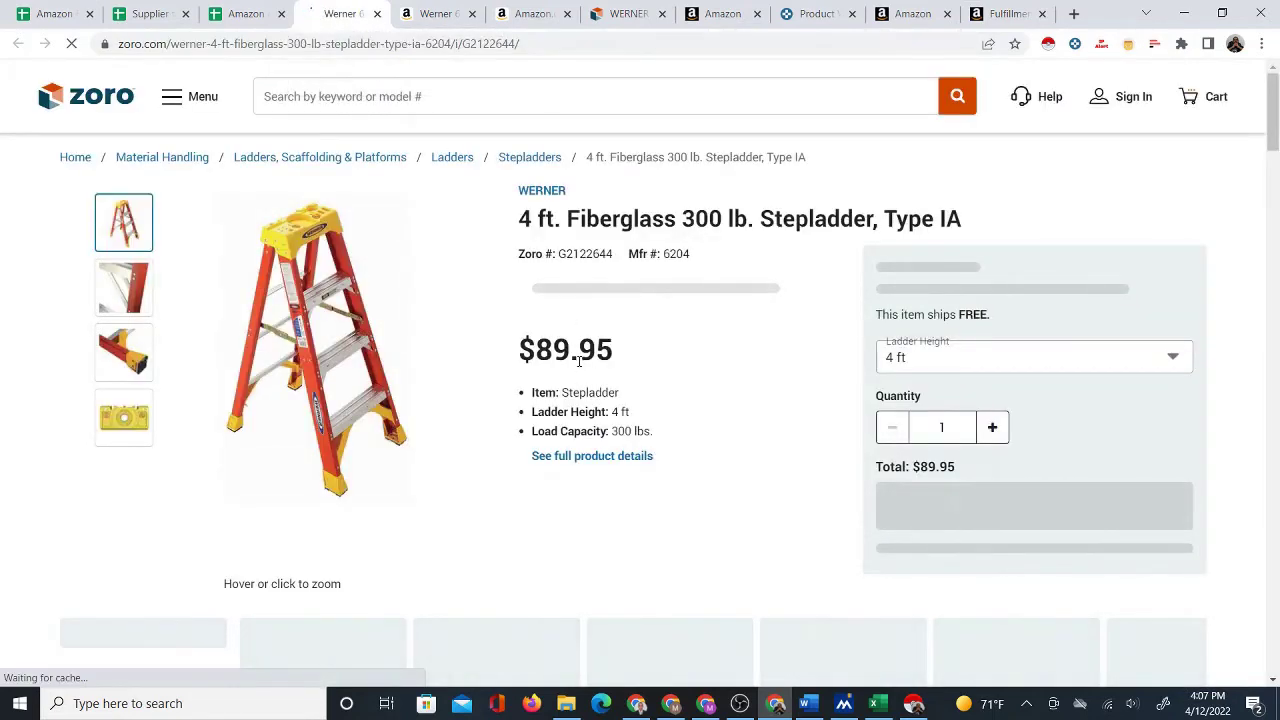
Compare the Werner 6204 stepladder's product details and price between the Zoro page and the Amazon listing.
{"action": "left_click", "coordinate": [425, 16]}
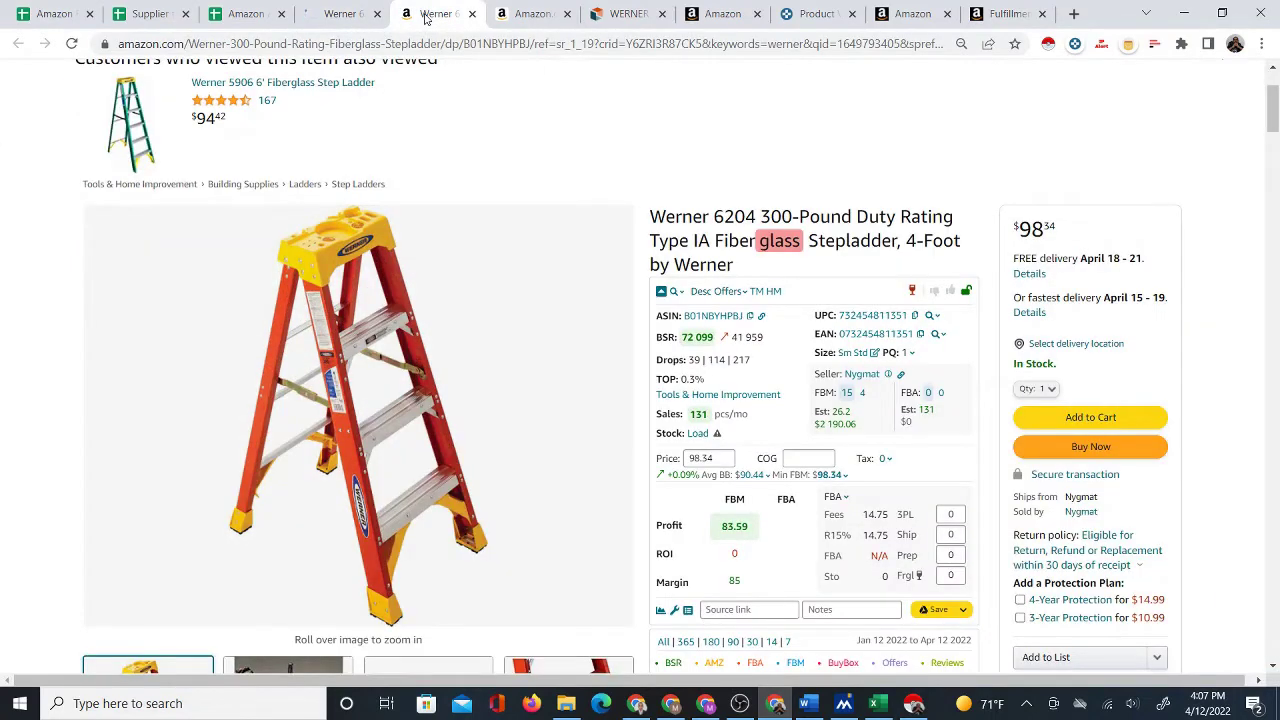
{"action": "left_click", "coordinate": [340, 14]}
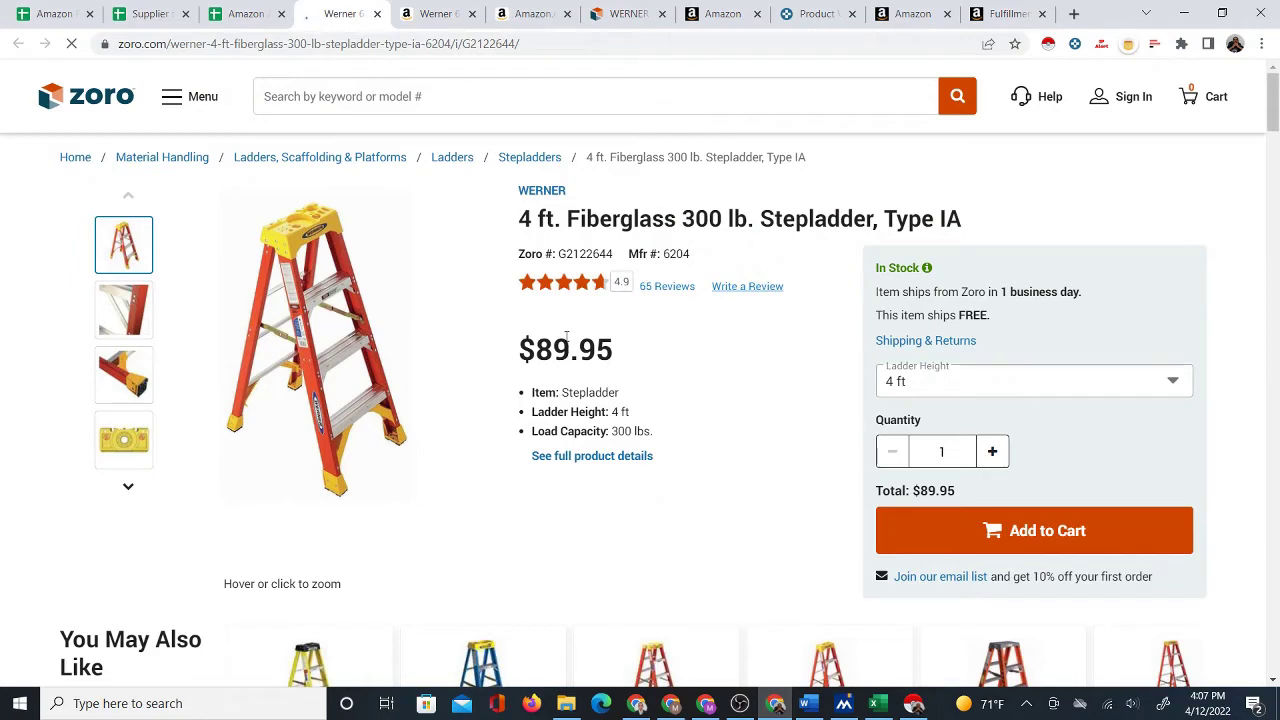
{"action": "left_click", "coordinate": [440, 12]}
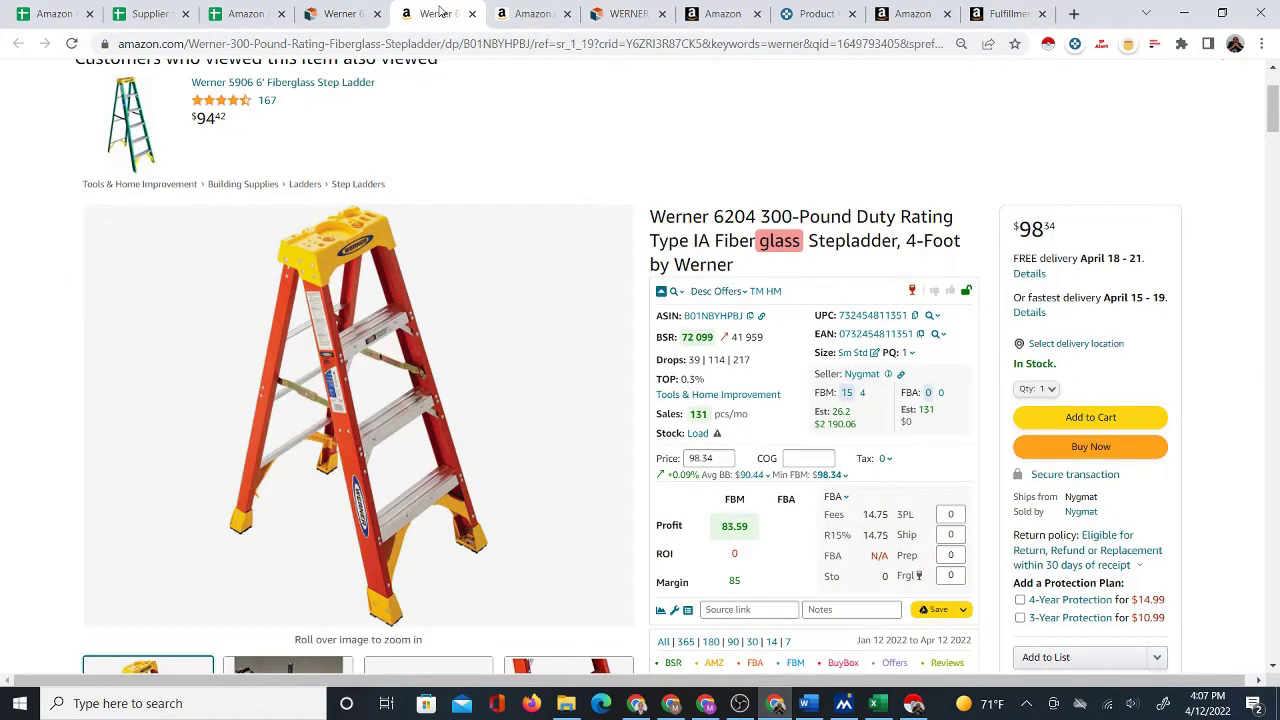
{"action": "left_click", "coordinate": [342, 14]}
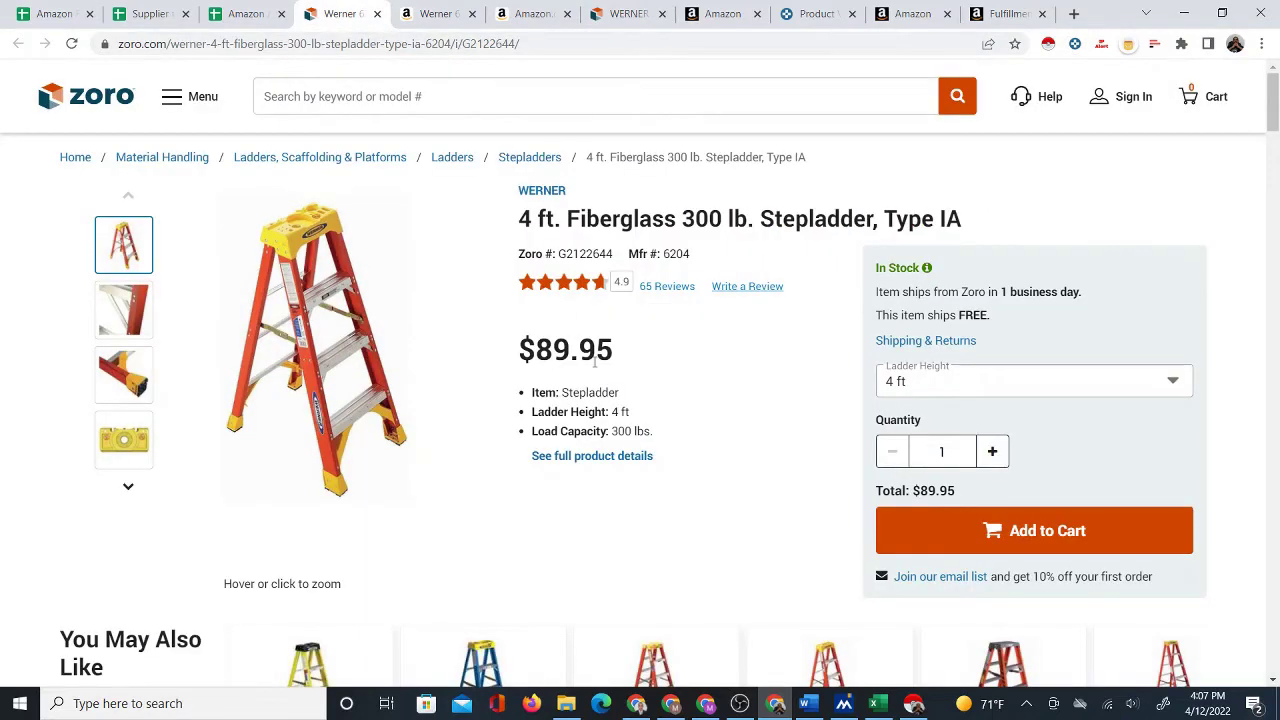
Check the 4-foot stepladder's Amazon price against the Zoro price once more, and return to the Sourcing Sheet.
{"action": "left_click", "coordinate": [428, 16]}
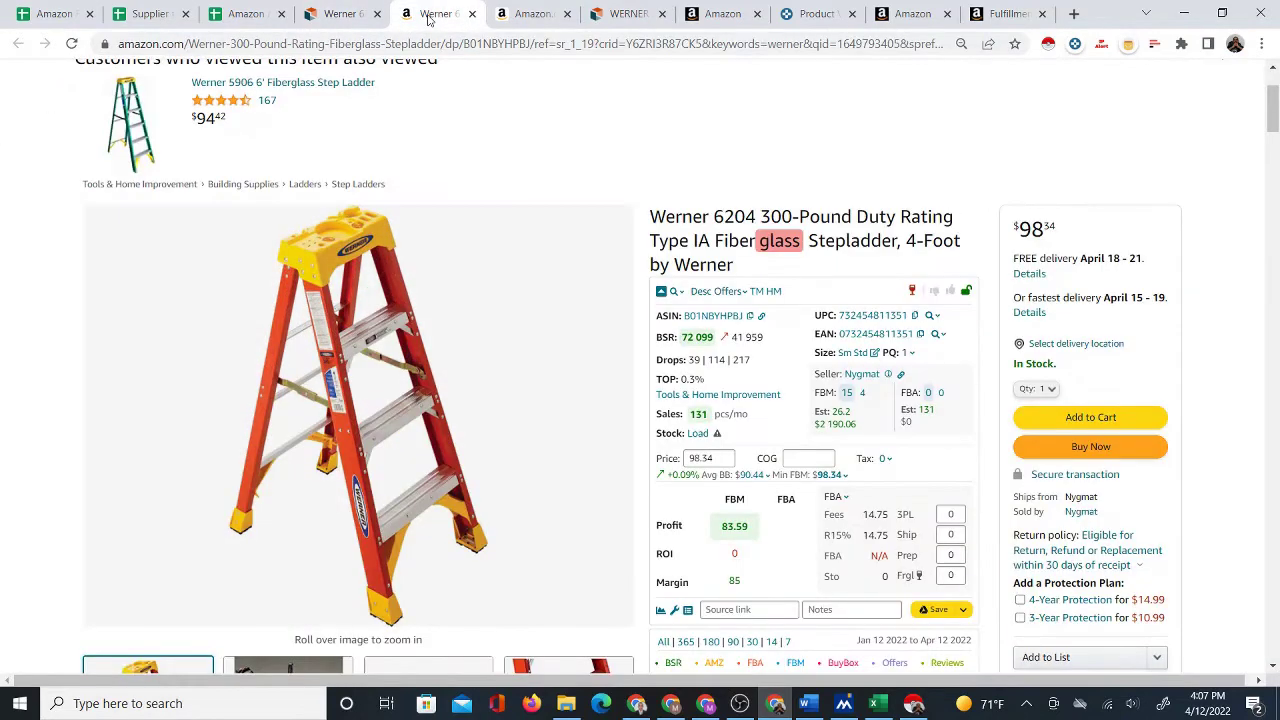
{"action": "left_click", "coordinate": [336, 18]}
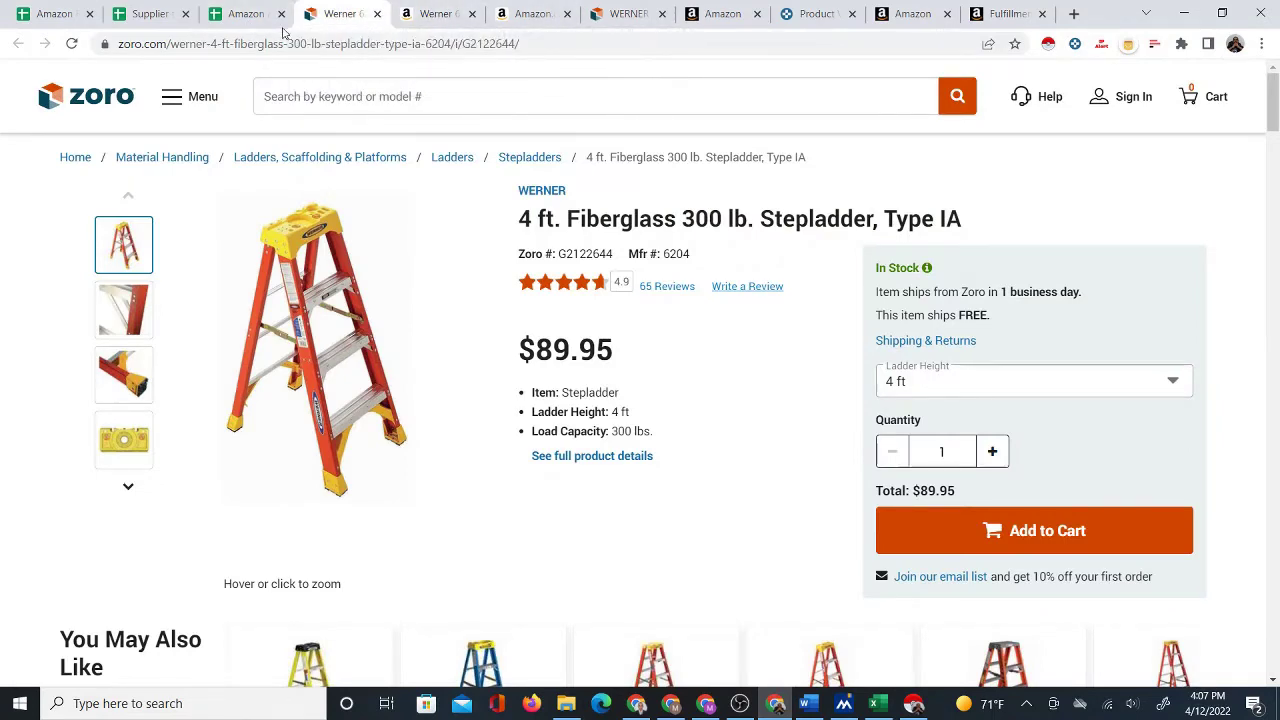
{"action": "left_click", "coordinate": [248, 15]}
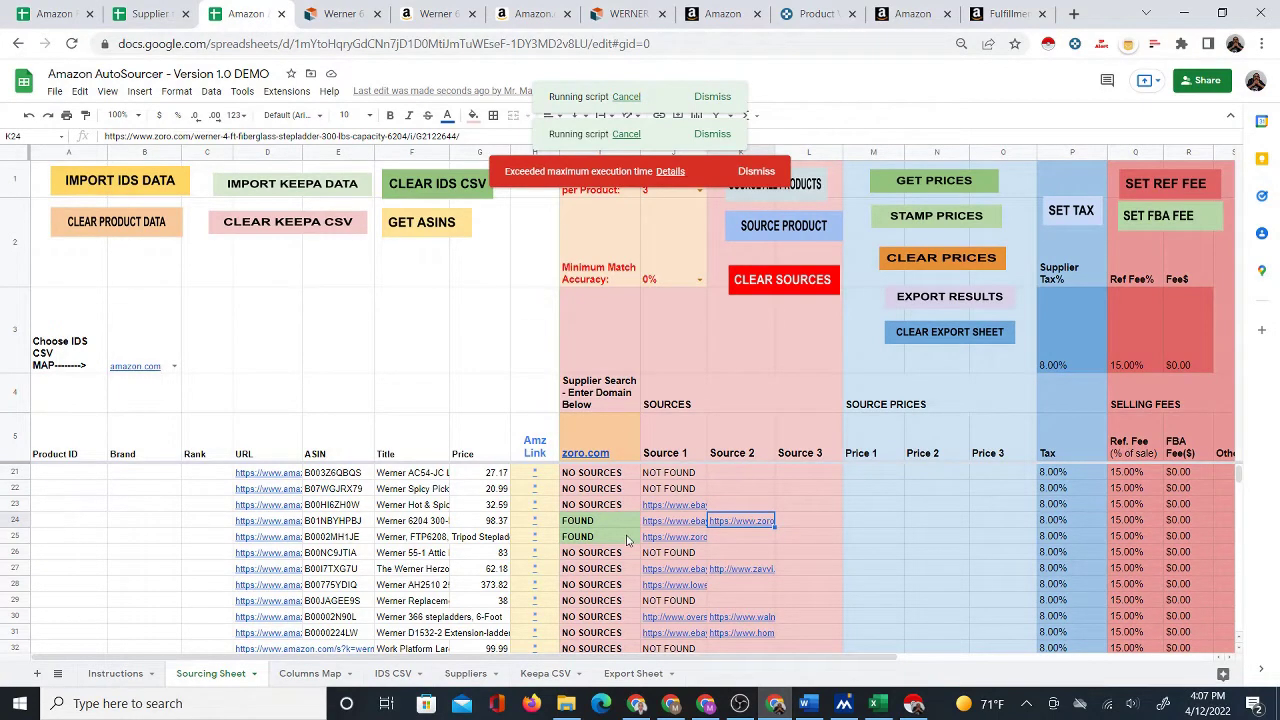
Examine the zoro.com match and source columns below row 24 for further matches and the last sourced row.
{"action": "scroll", "coordinate": [627, 540], "scroll_direction": "down", "scroll_amount": 10}
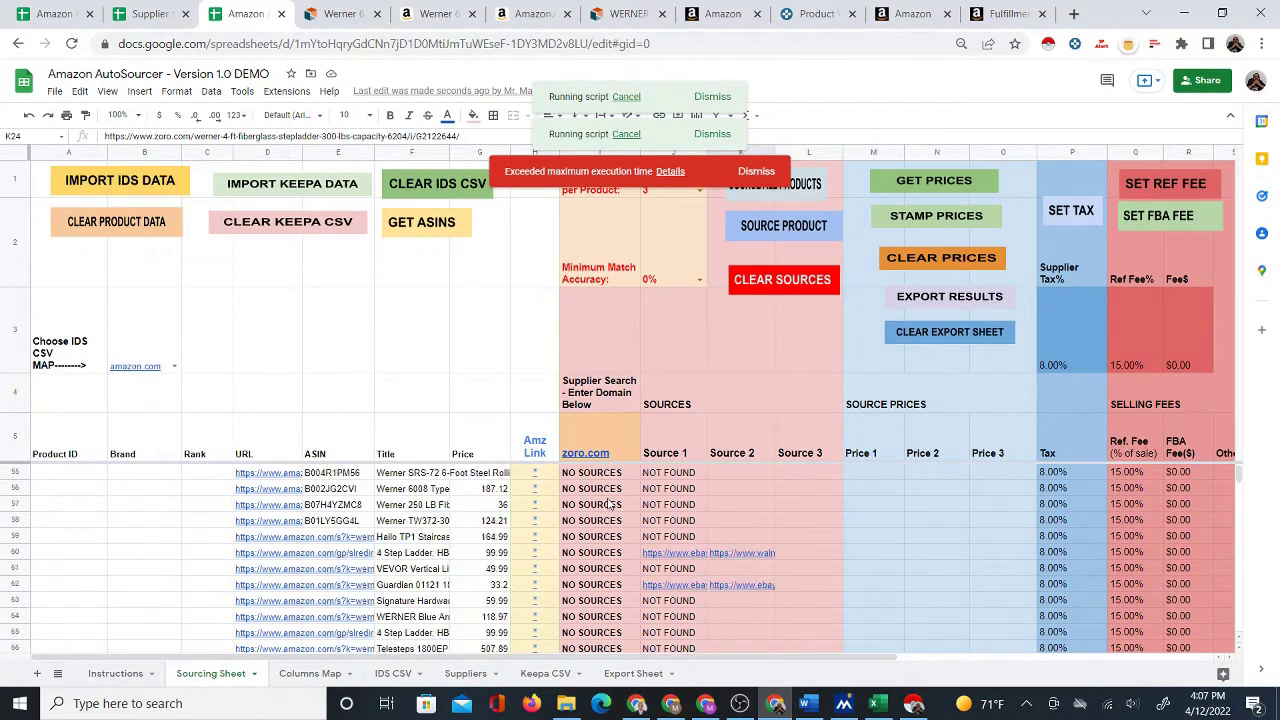
{"action": "scroll", "coordinate": [609, 505], "scroll_direction": "down", "scroll_amount": 9}
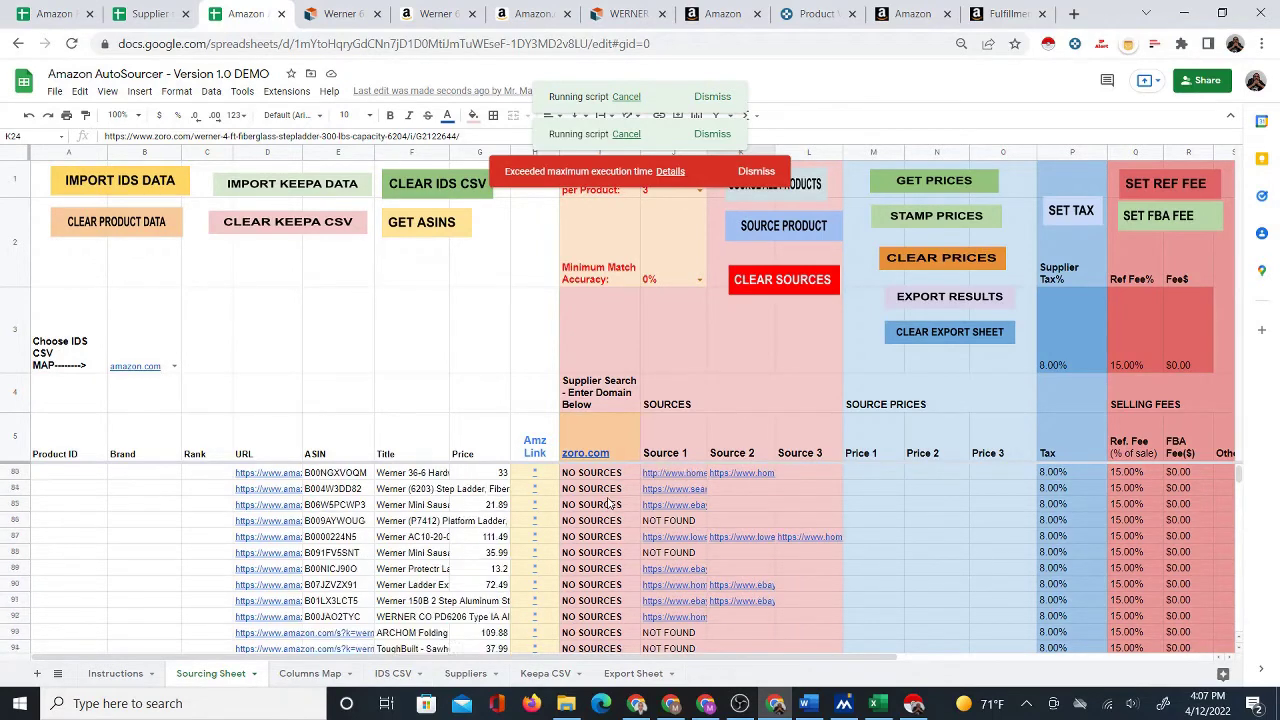
{"action": "scroll", "coordinate": [609, 505], "scroll_direction": "down", "scroll_amount": 16}
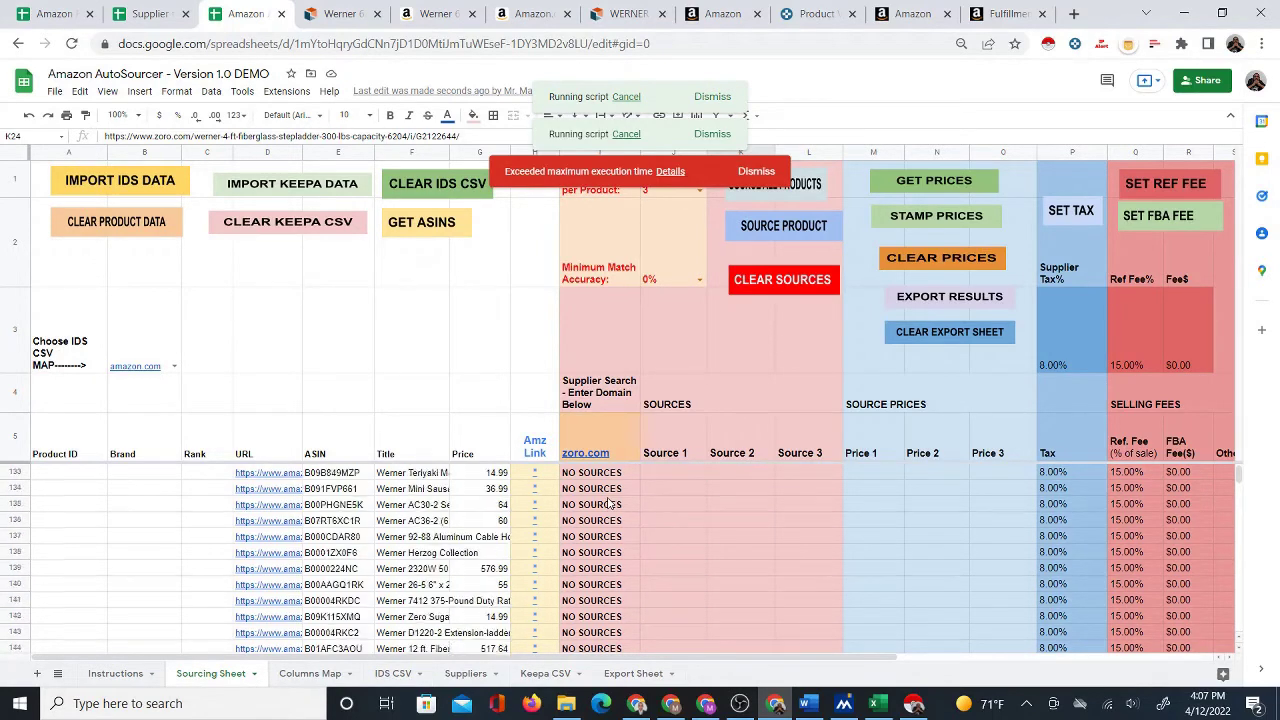
{"action": "scroll", "coordinate": [609, 505], "scroll_direction": "up", "scroll_amount": 10}
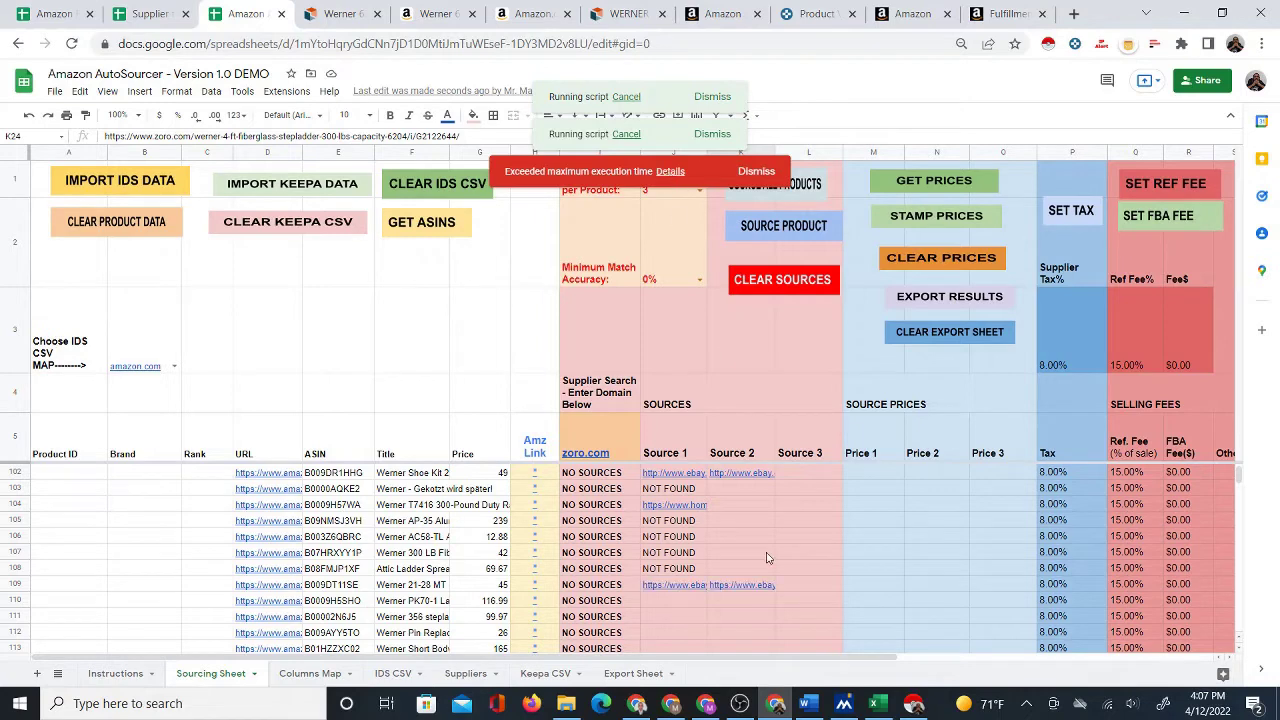
{"action": "scroll", "coordinate": [683, 541], "scroll_direction": "down", "scroll_amount": 1}
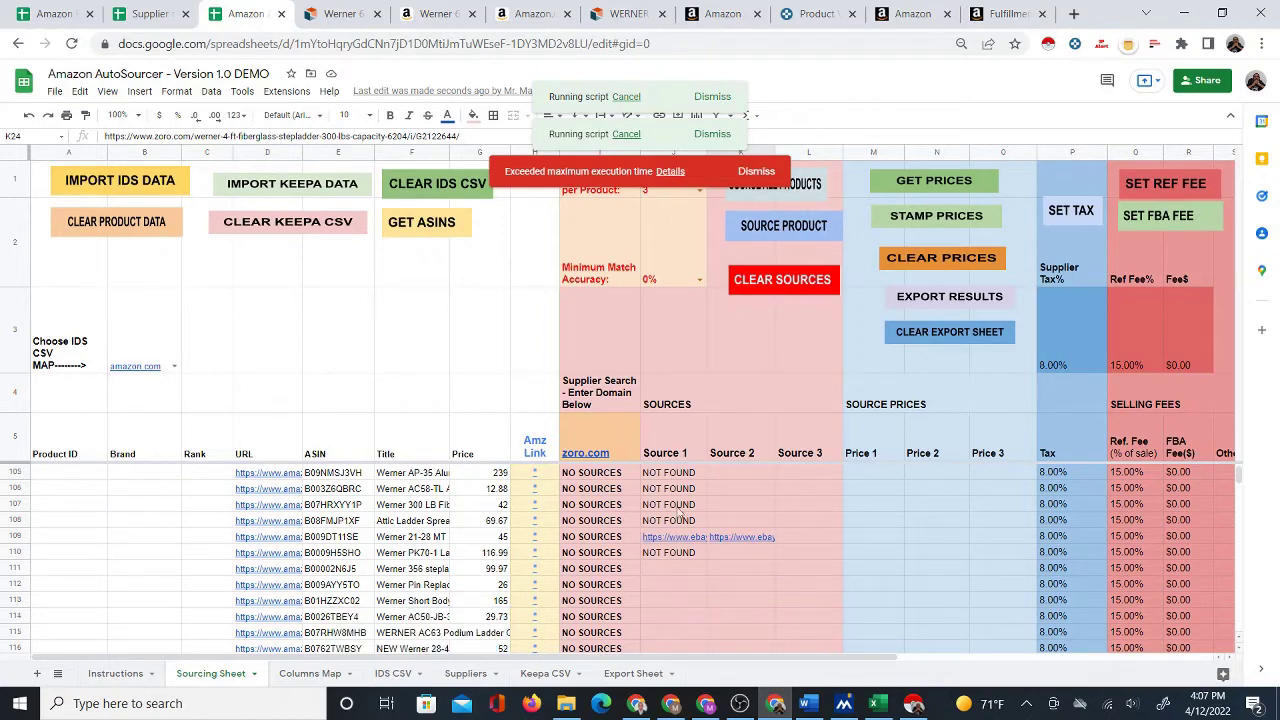
{"action": "scroll", "coordinate": [390, 490], "scroll_direction": "down", "scroll_amount": 13}
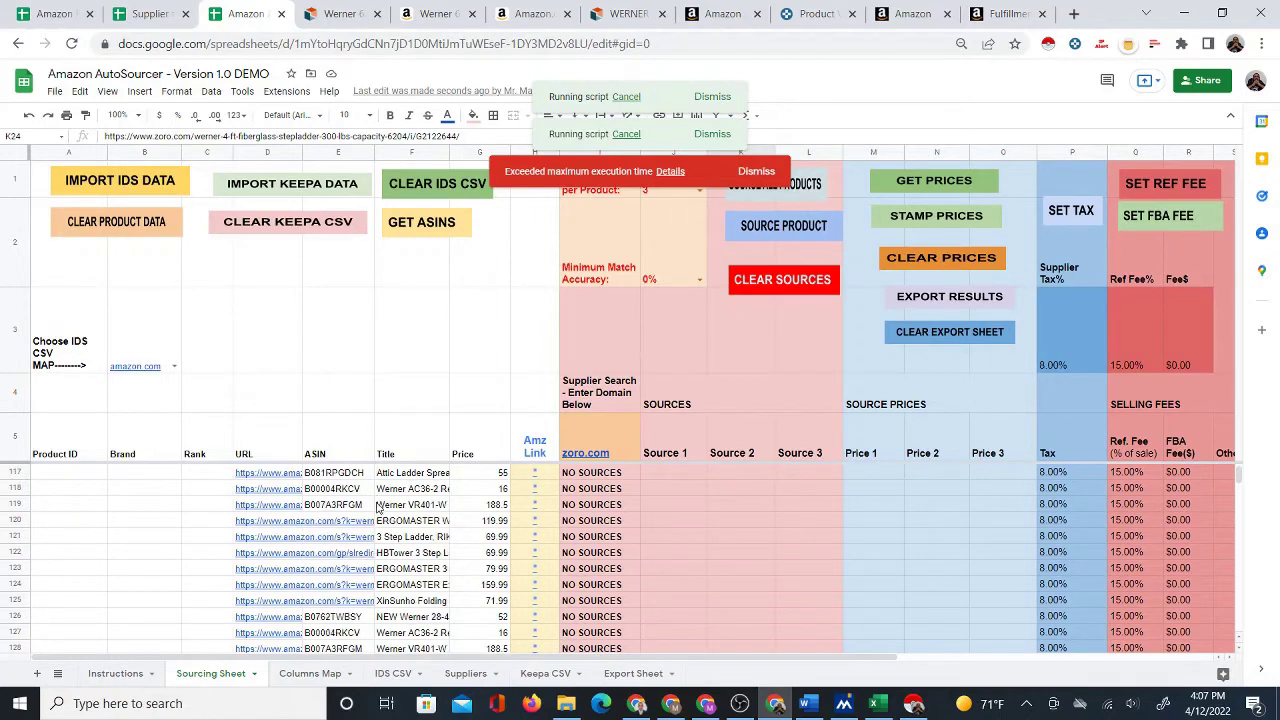
Follow the ASIN column down the Sourcing Sheet to find where the ASINs stop being filled in.
{"action": "left_click", "coordinate": [358, 507]}
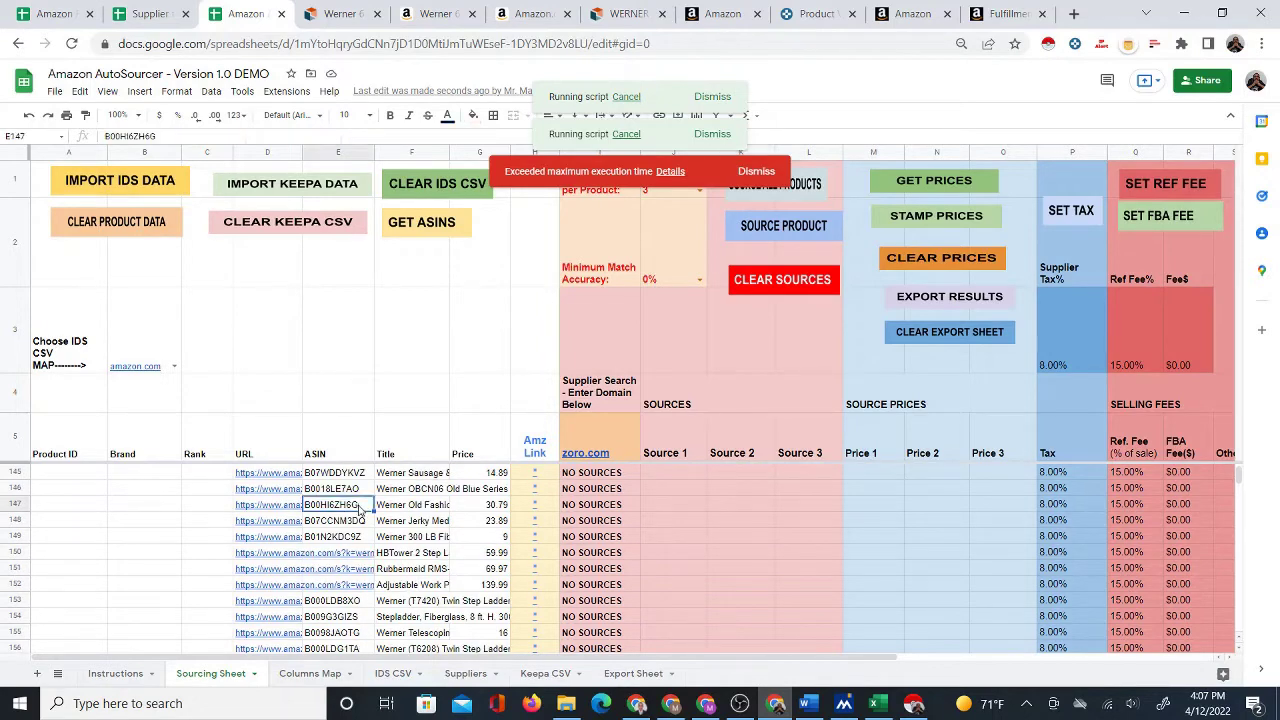
{"action": "key", "text": "Down"}
{"action": "key", "text": "Down"}
{"action": "scroll", "coordinate": [358, 510], "scroll_direction": "down", "scroll_amount": 20}
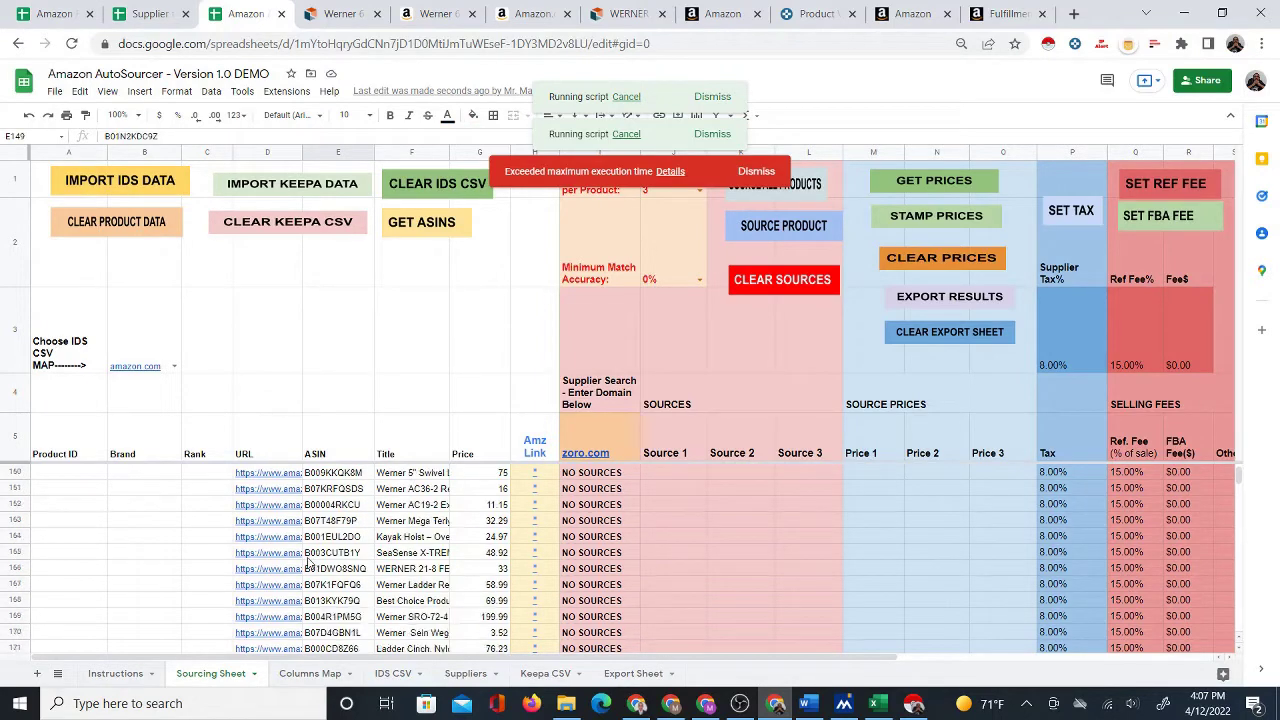
{"action": "scroll", "coordinate": [327, 590], "scroll_direction": "down", "scroll_amount": 20}
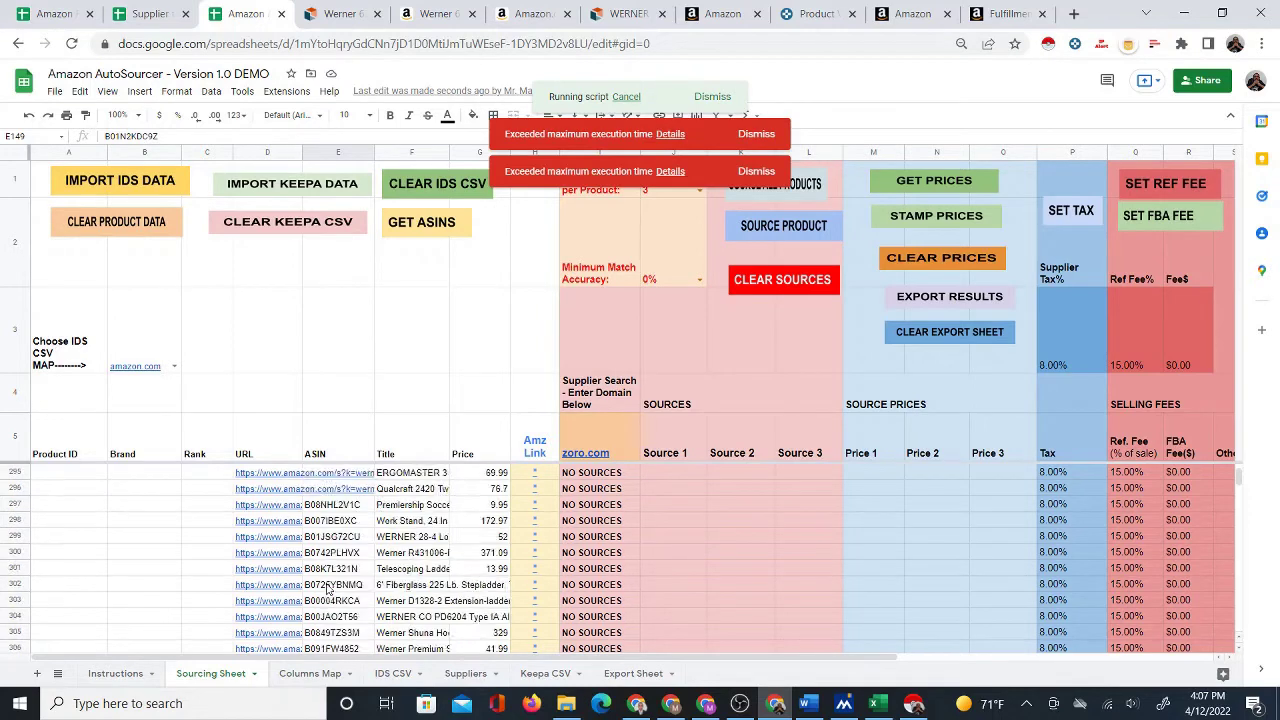
{"action": "scroll", "coordinate": [340, 597], "scroll_direction": "up", "scroll_amount": 3}
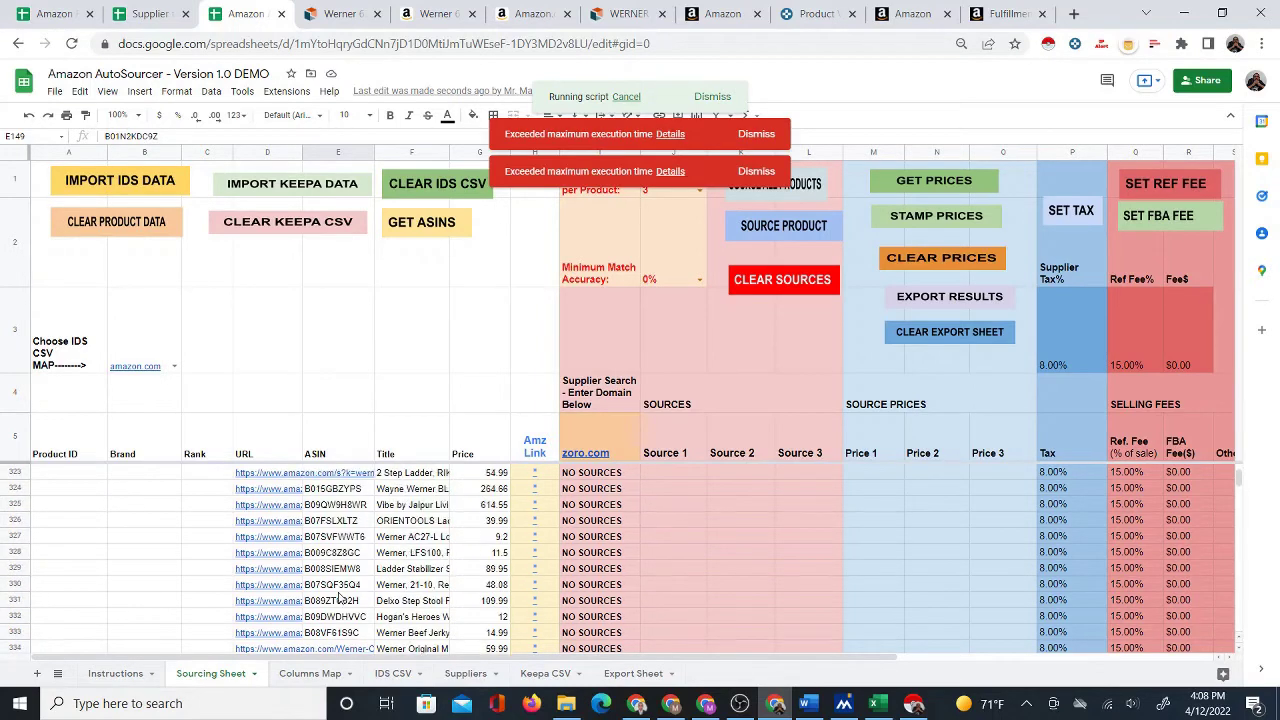
Dismiss both execution-time errors and run Get ASINs again for the rows from 334 that lack ASINs.
{"action": "left_click", "coordinate": [741, 172]}
{"action": "left_click", "coordinate": [748, 134]}
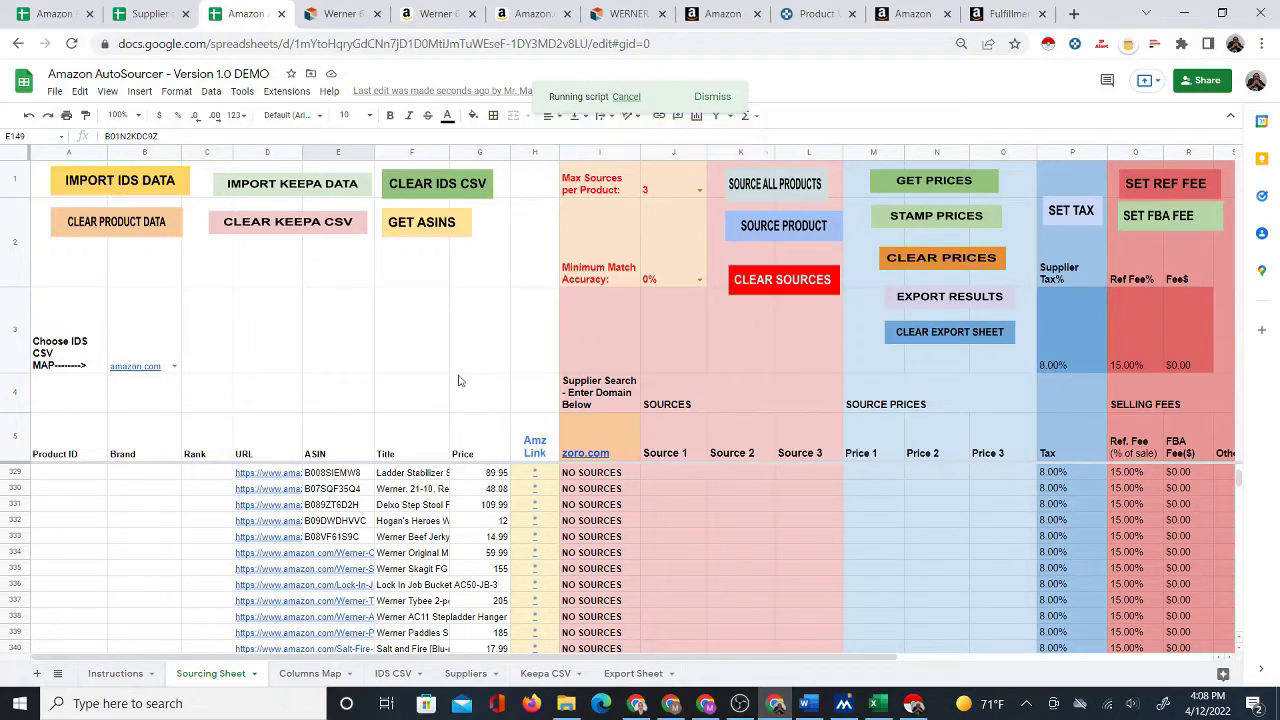
{"action": "left_click", "coordinate": [343, 558]}
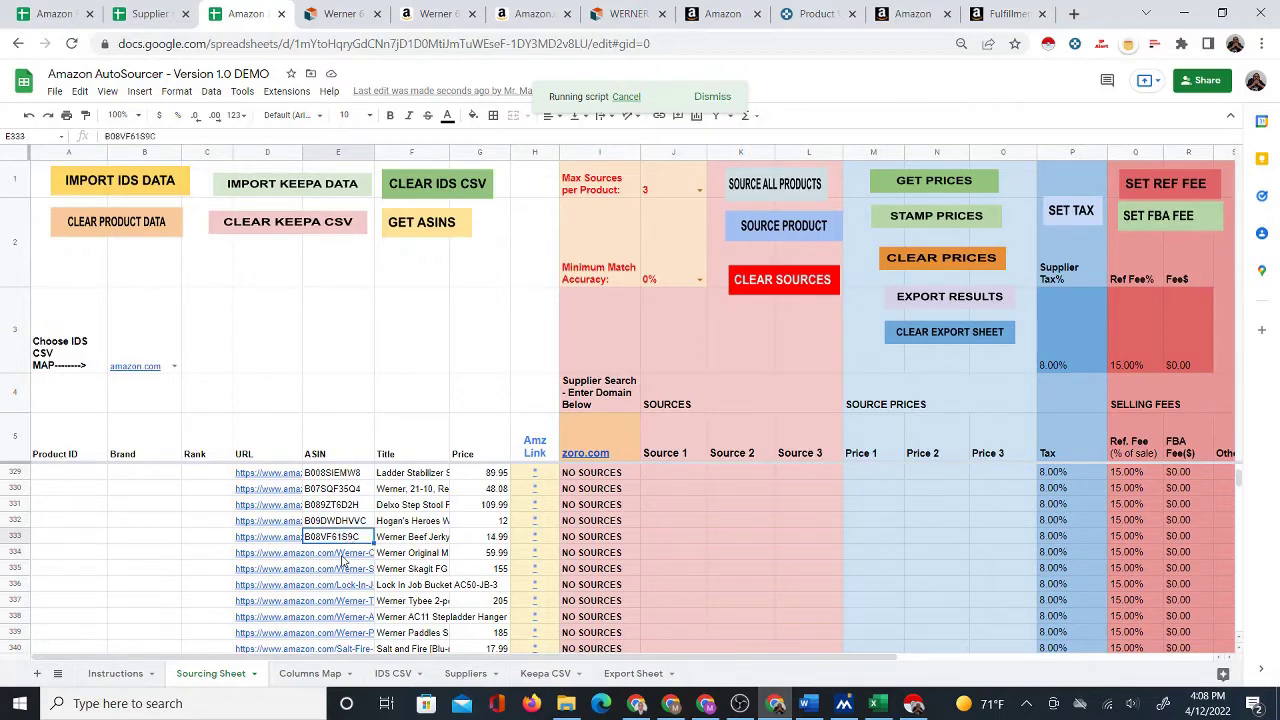
{"action": "left_click", "coordinate": [432, 237]}
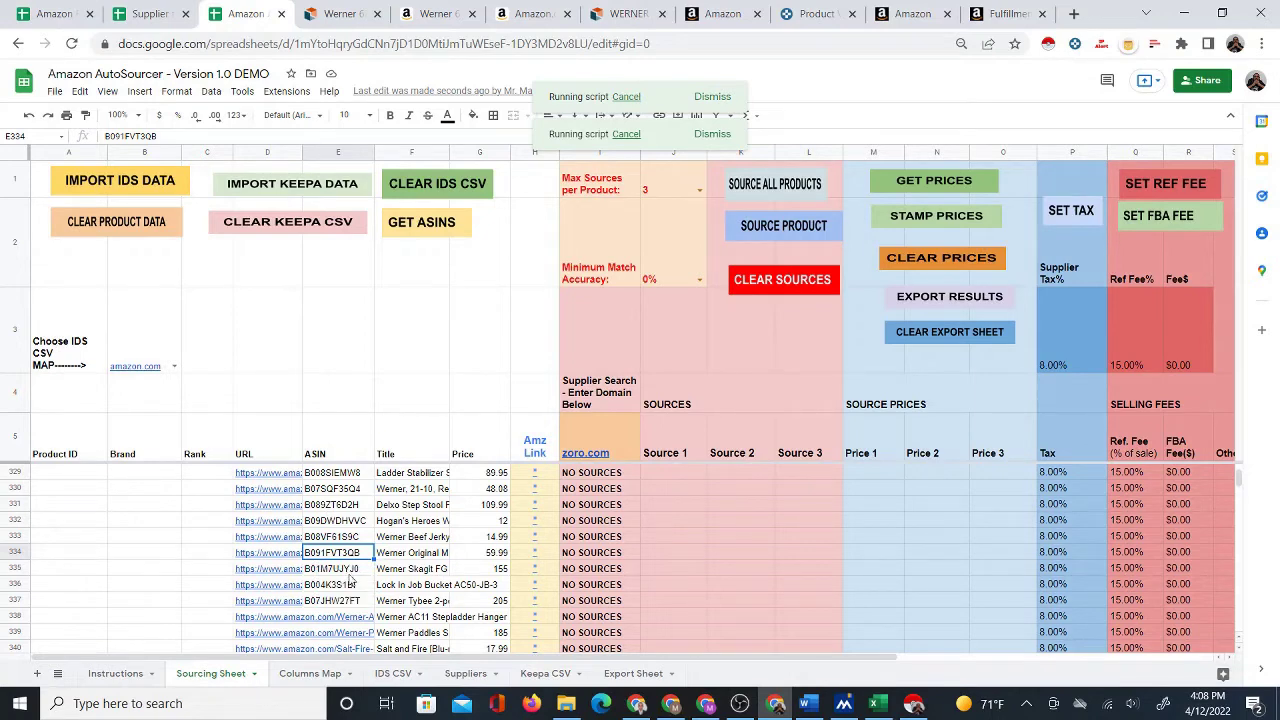
{"action": "scroll", "coordinate": [360, 580], "scroll_direction": "up", "scroll_amount": 2}
{"action": "scroll", "coordinate": [360, 580], "scroll_direction": "down", "scroll_amount": 5}
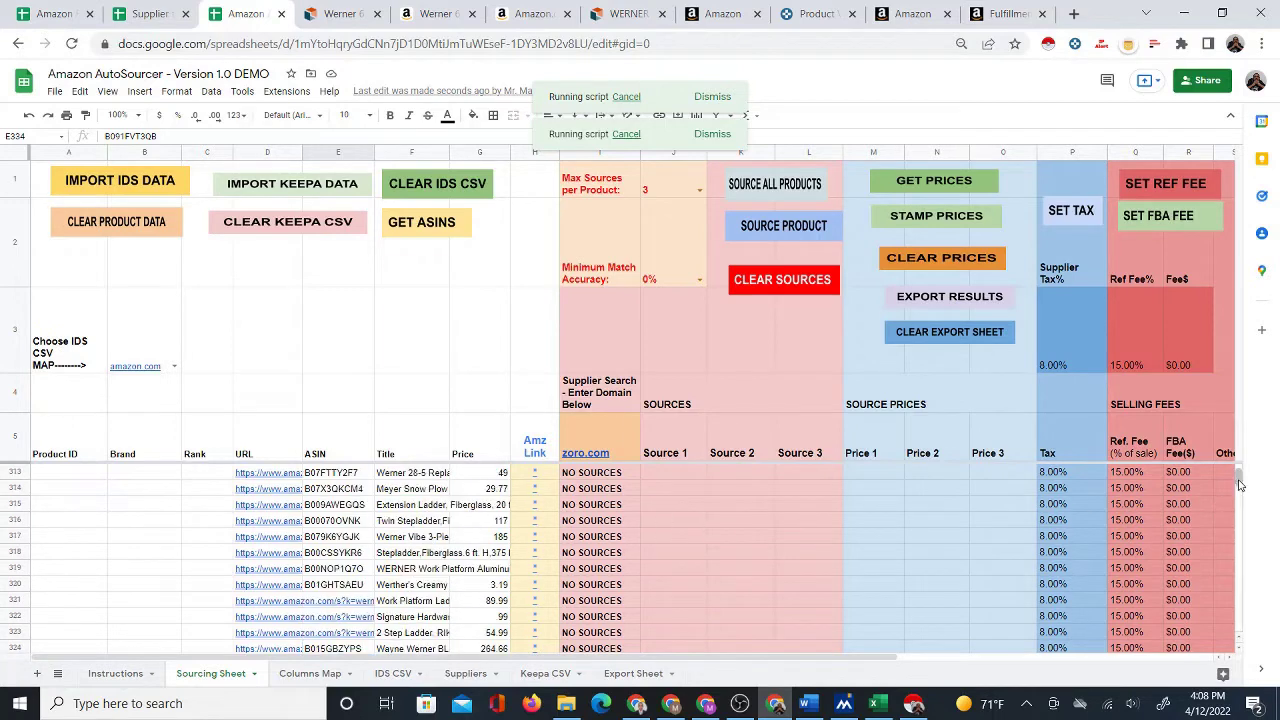
Review the source links filled in for the products down the Sourcing Sheet, checking rows marked FOUND for zoro.com.
{"action": "left_click_drag", "start_coordinate": [1238, 482], "coordinate": [1238, 466]}
{"action": "scroll", "coordinate": [693, 562], "scroll_direction": "down", "scroll_amount": 9}
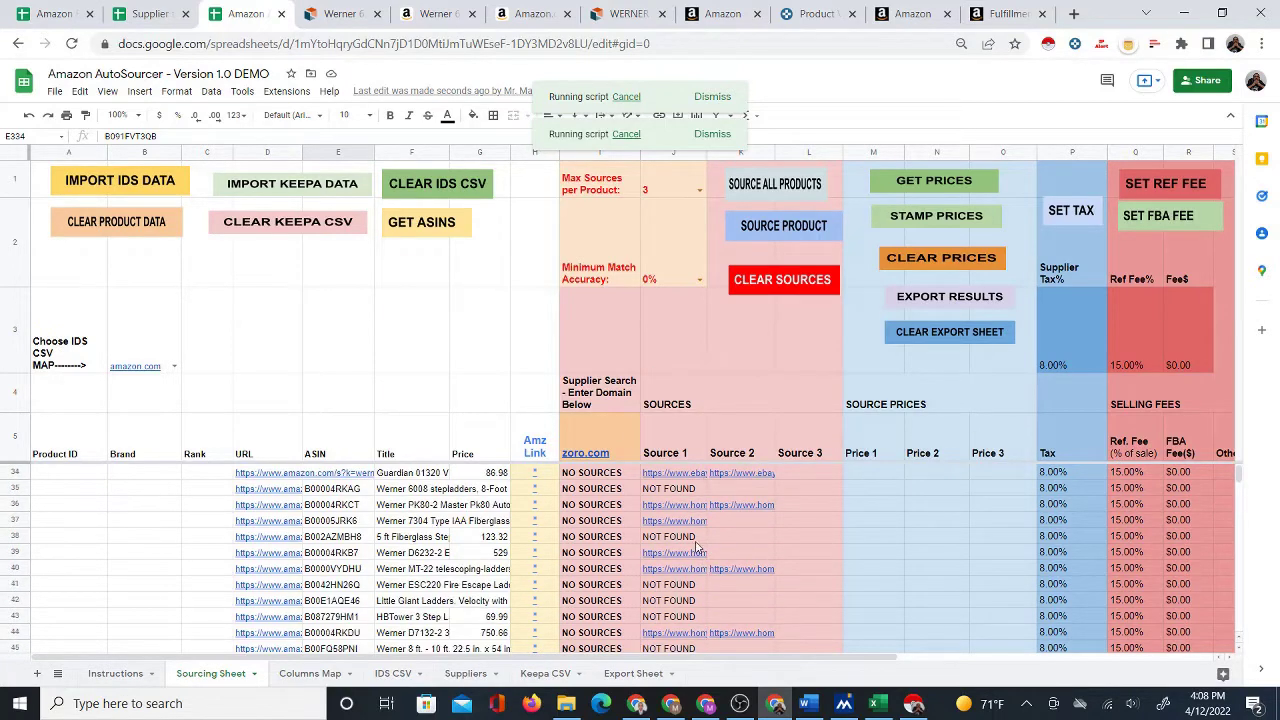
{"action": "left_click", "coordinate": [695, 540]}
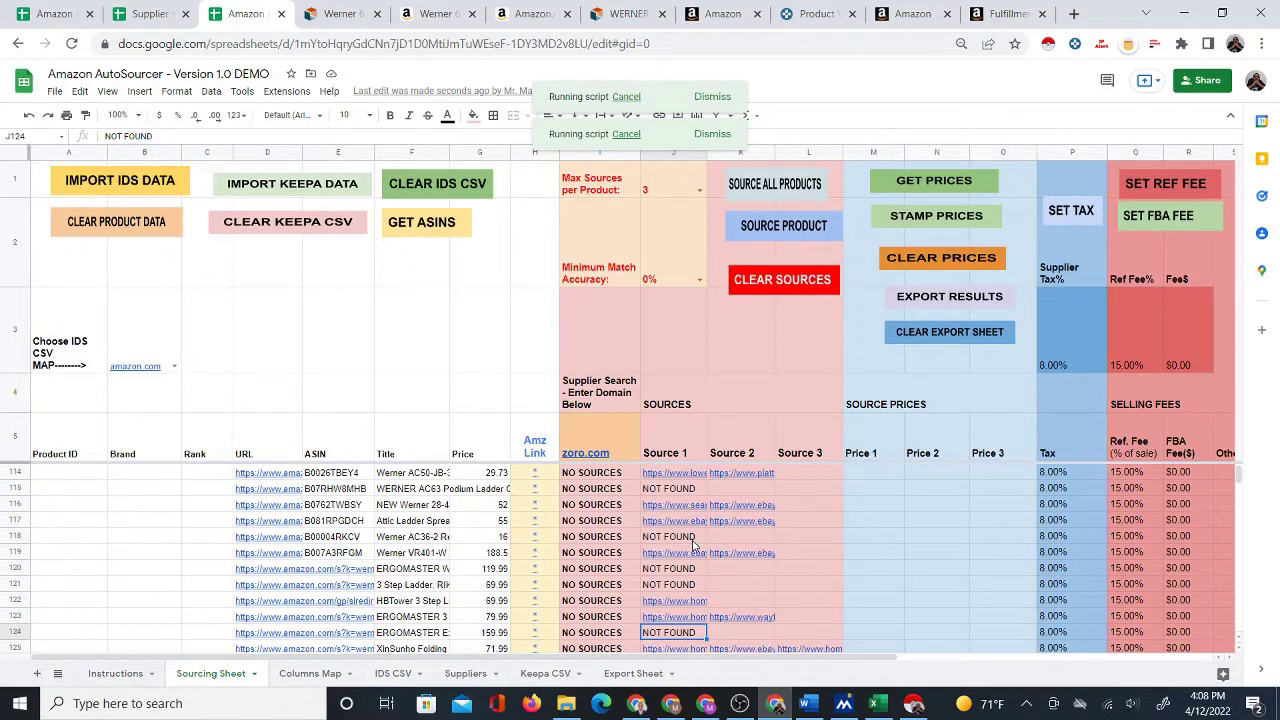
{"action": "scroll", "coordinate": [695, 540], "scroll_direction": "down", "scroll_amount": 1}
{"action": "scroll", "coordinate": [697, 538], "scroll_direction": "down", "scroll_amount": 1}
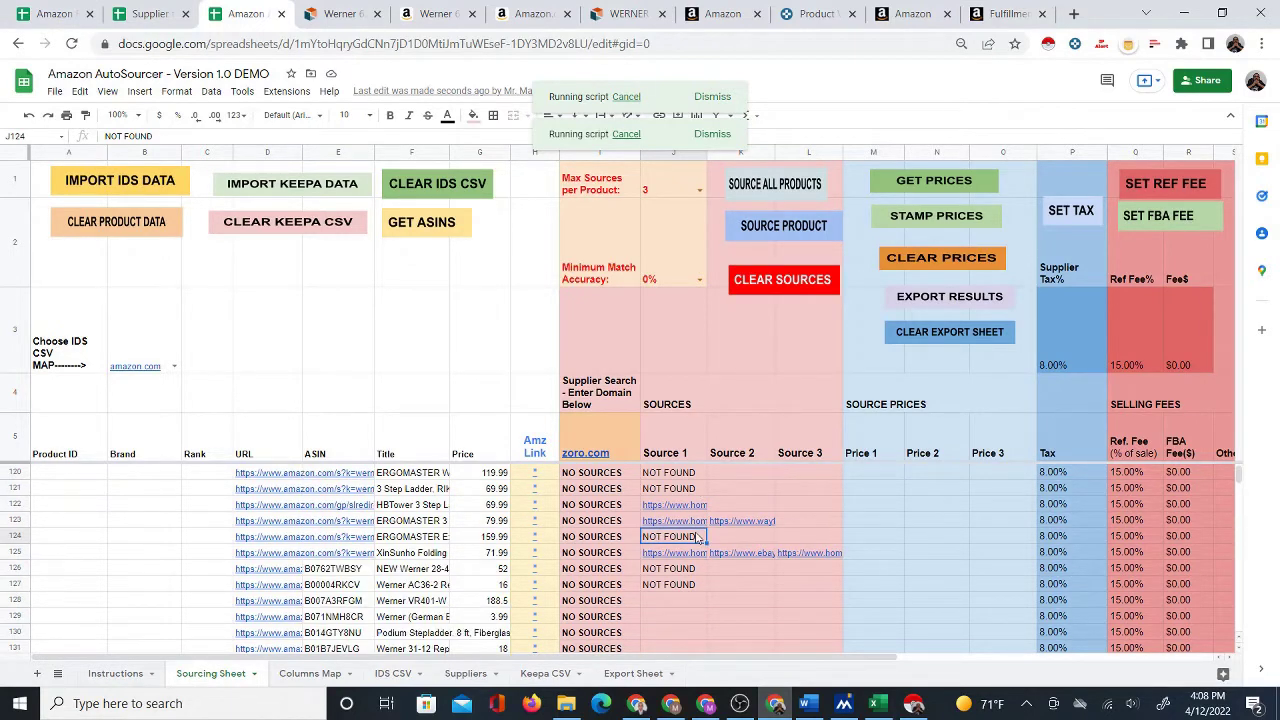
{"action": "scroll", "coordinate": [697, 538], "scroll_direction": "down", "scroll_amount": 1}
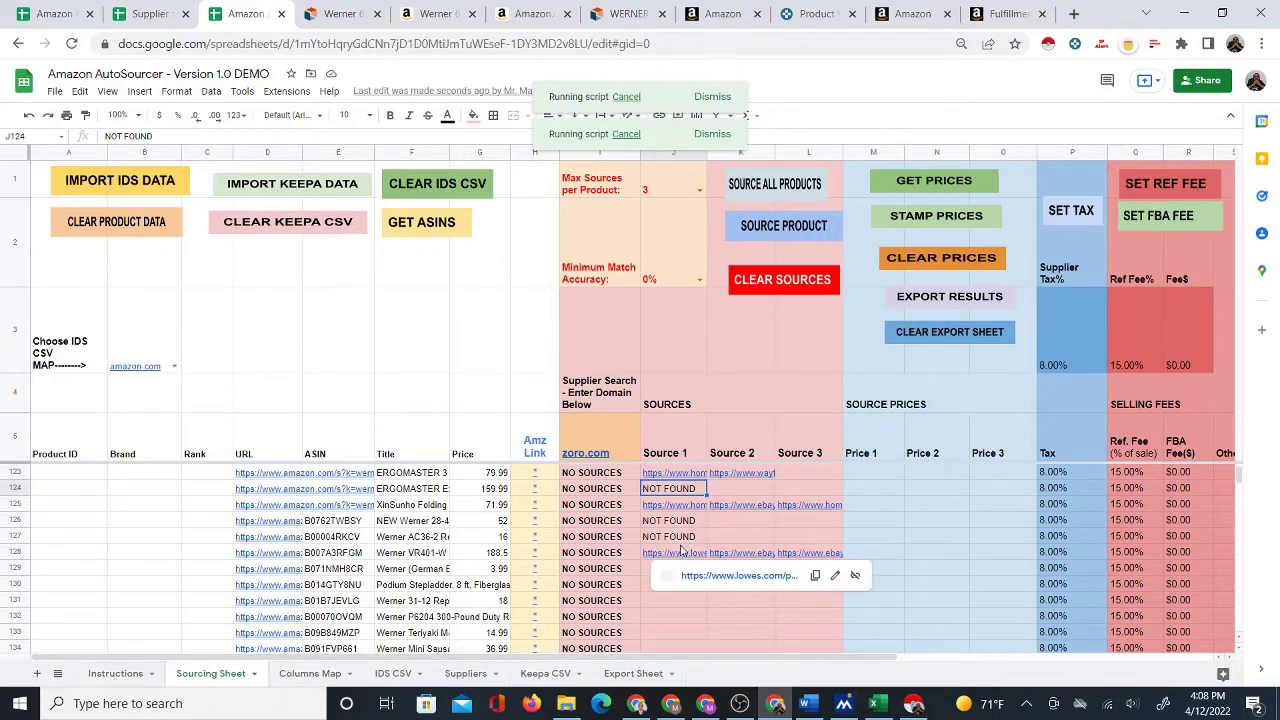
{"action": "left_click", "coordinate": [673, 551]}
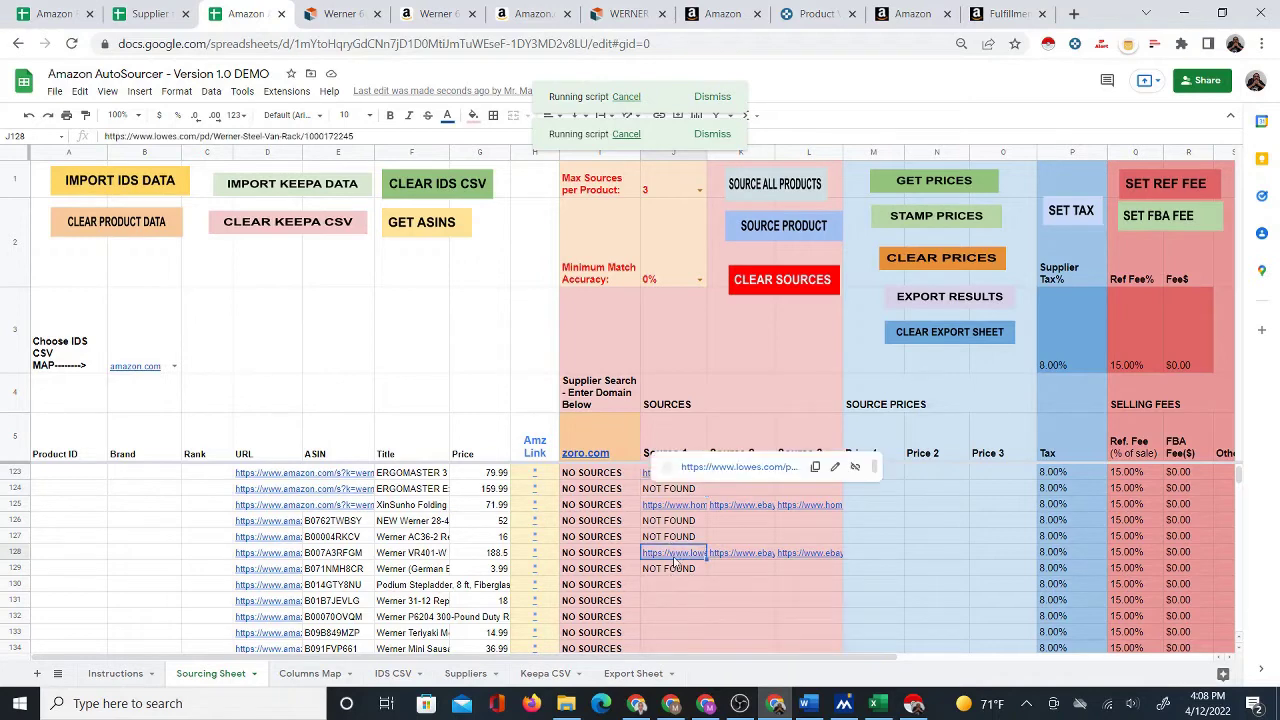
{"action": "scroll", "coordinate": [678, 535], "scroll_direction": "down", "scroll_amount": 2}
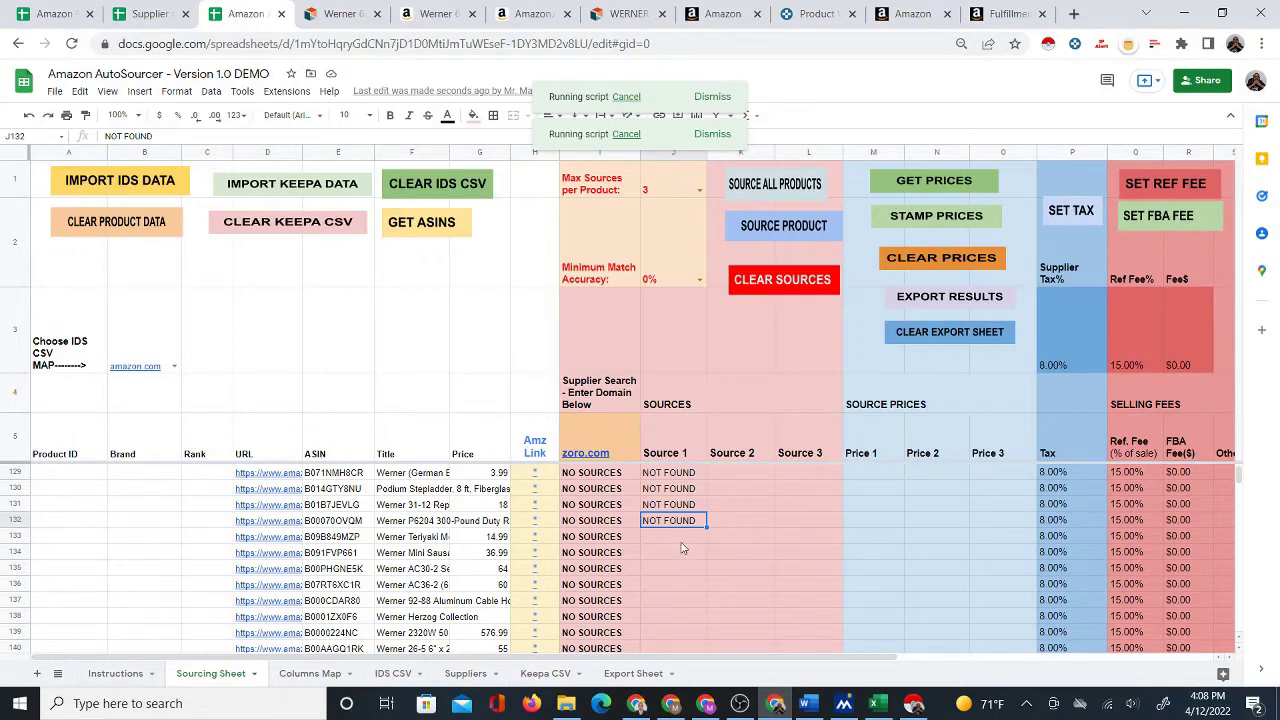
{"action": "scroll", "coordinate": [690, 544], "scroll_direction": "up", "scroll_amount": 2}
{"action": "scroll", "coordinate": [700, 545], "scroll_direction": "up", "scroll_amount": 20}
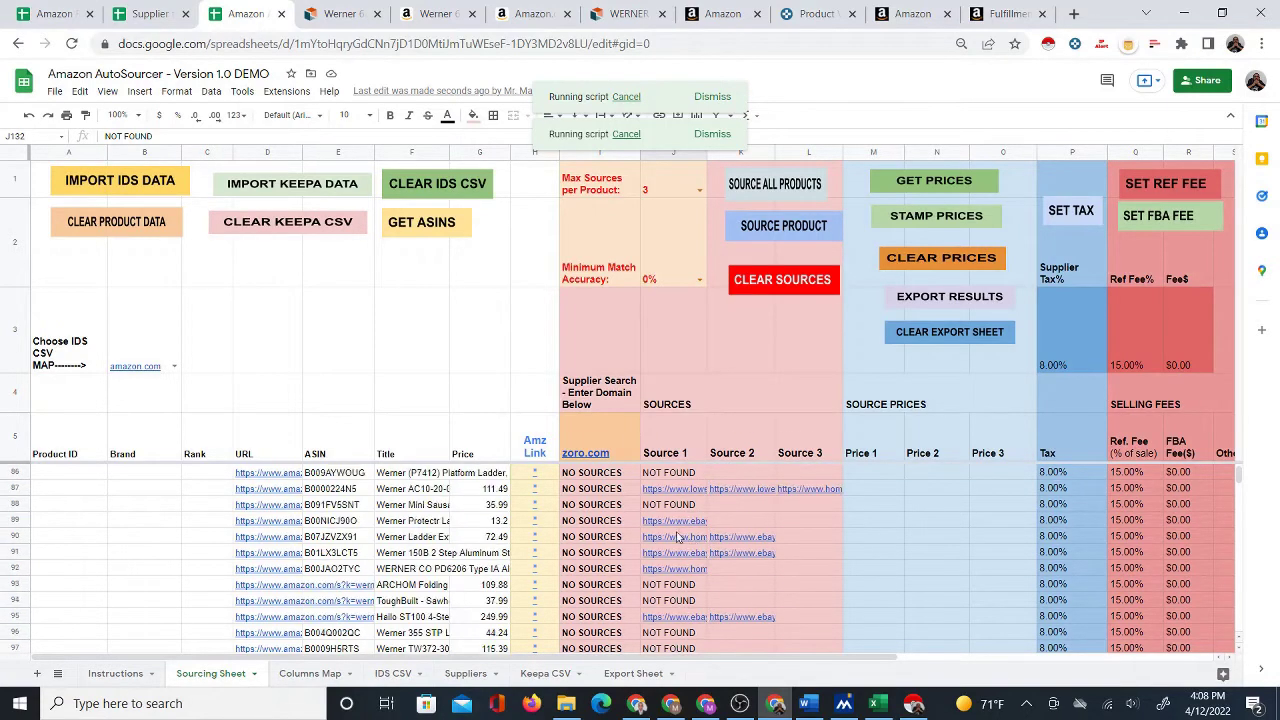
{"action": "scroll", "coordinate": [612, 538], "scroll_direction": "up", "scroll_amount": 6}
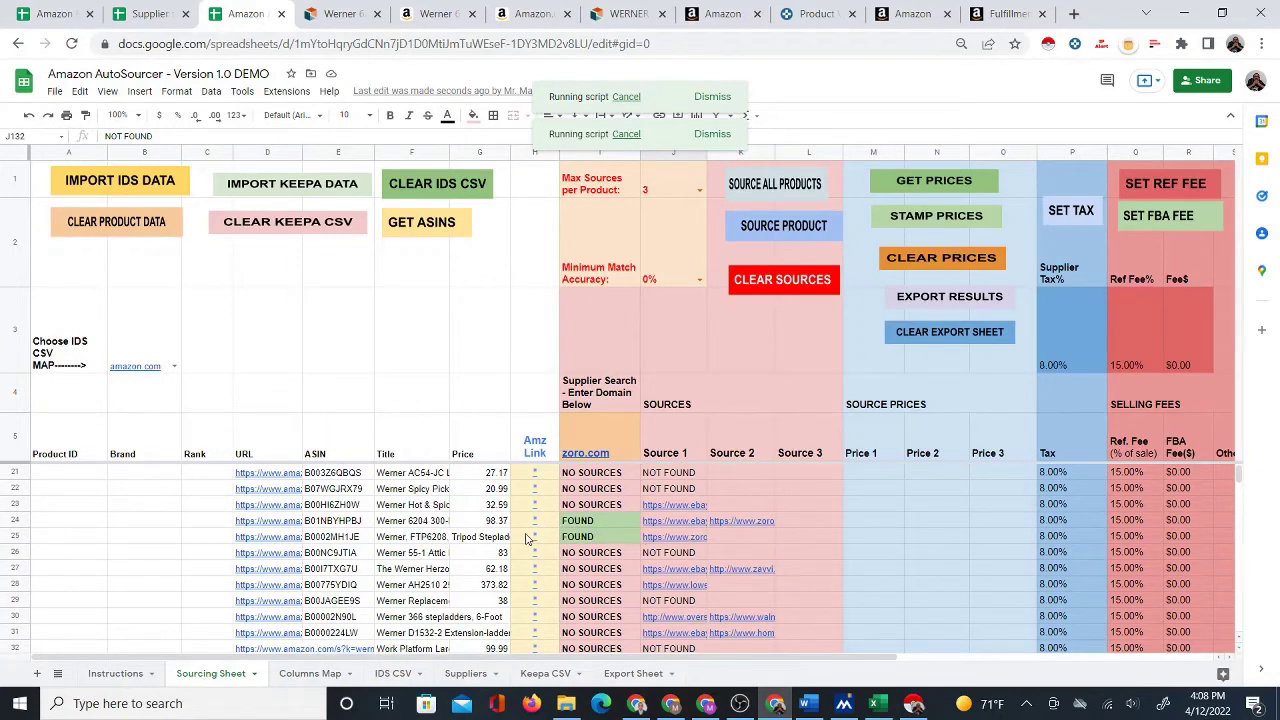
Open the Amazon listing and the zoro.com source page for the Werner FTP6208 tripod stepladder in row 25.
{"action": "left_click", "coordinate": [527, 539]}
{"action": "left_click", "coordinate": [584, 560]}
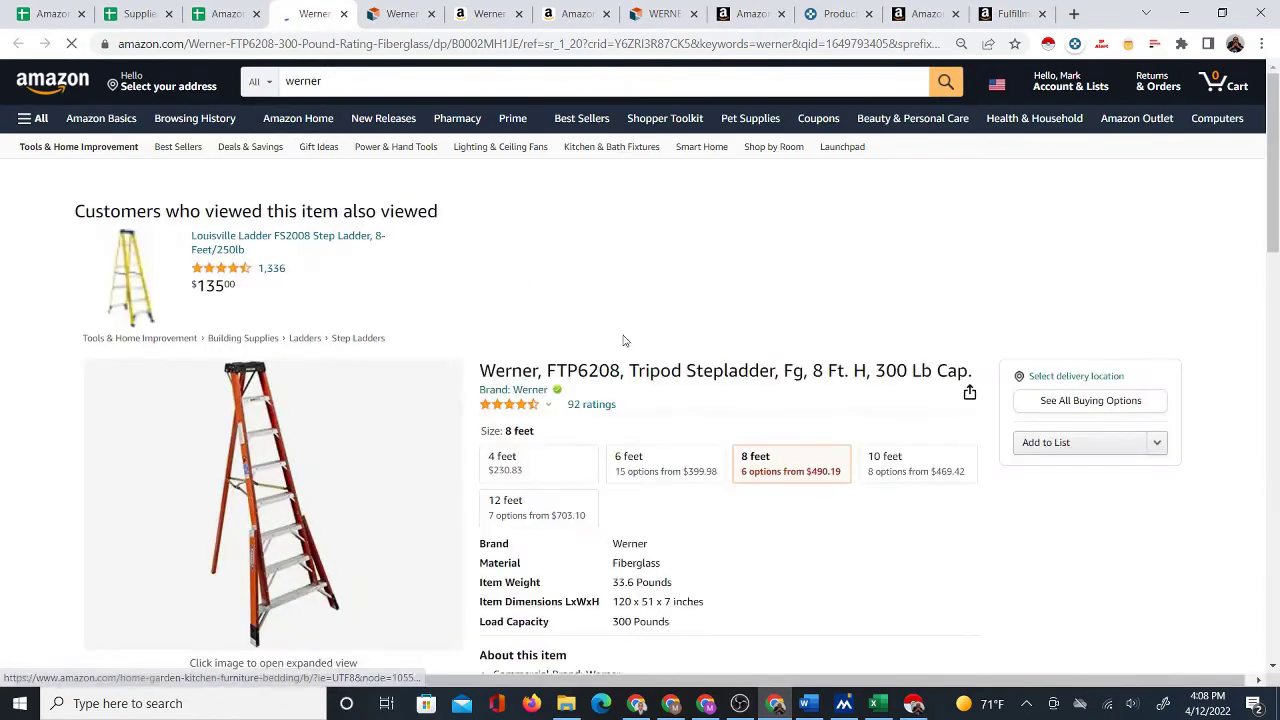
{"action": "scroll", "coordinate": [625, 335], "scroll_direction": "down", "scroll_amount": 1}
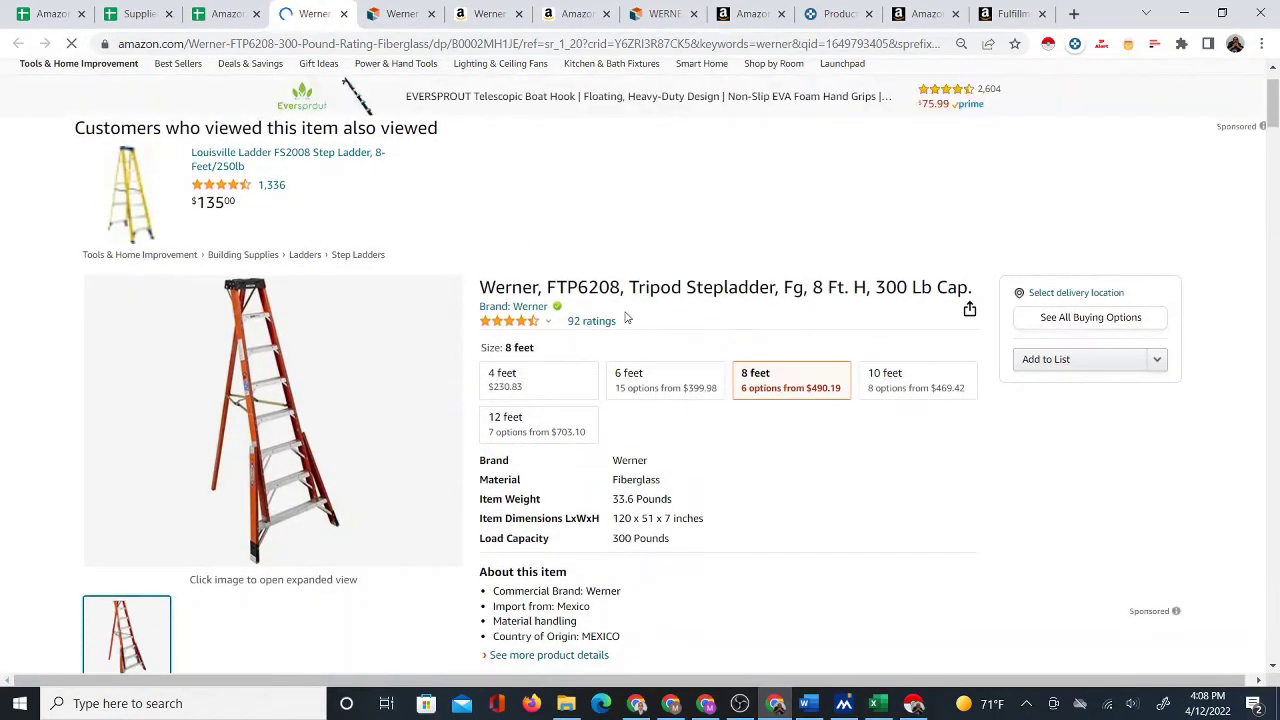
{"action": "left_click", "coordinate": [220, 14]}
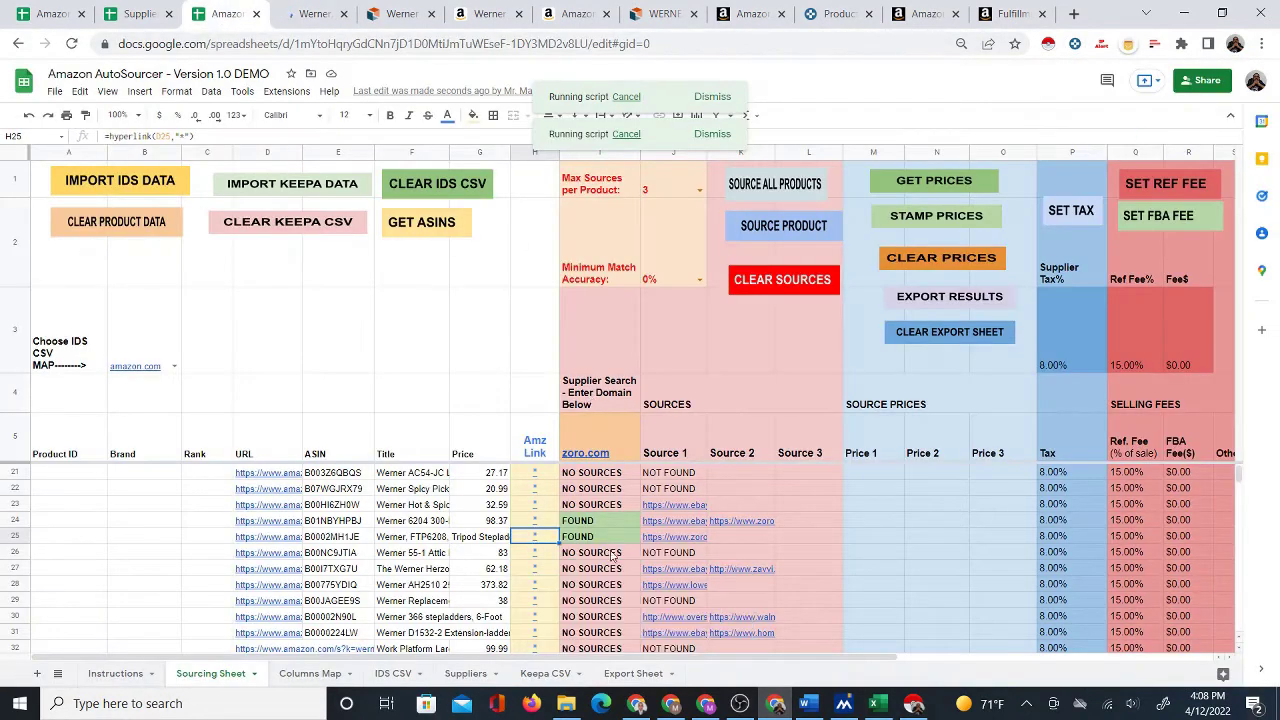
{"action": "left_click", "coordinate": [678, 548]}
{"action": "left_click", "coordinate": [710, 562]}
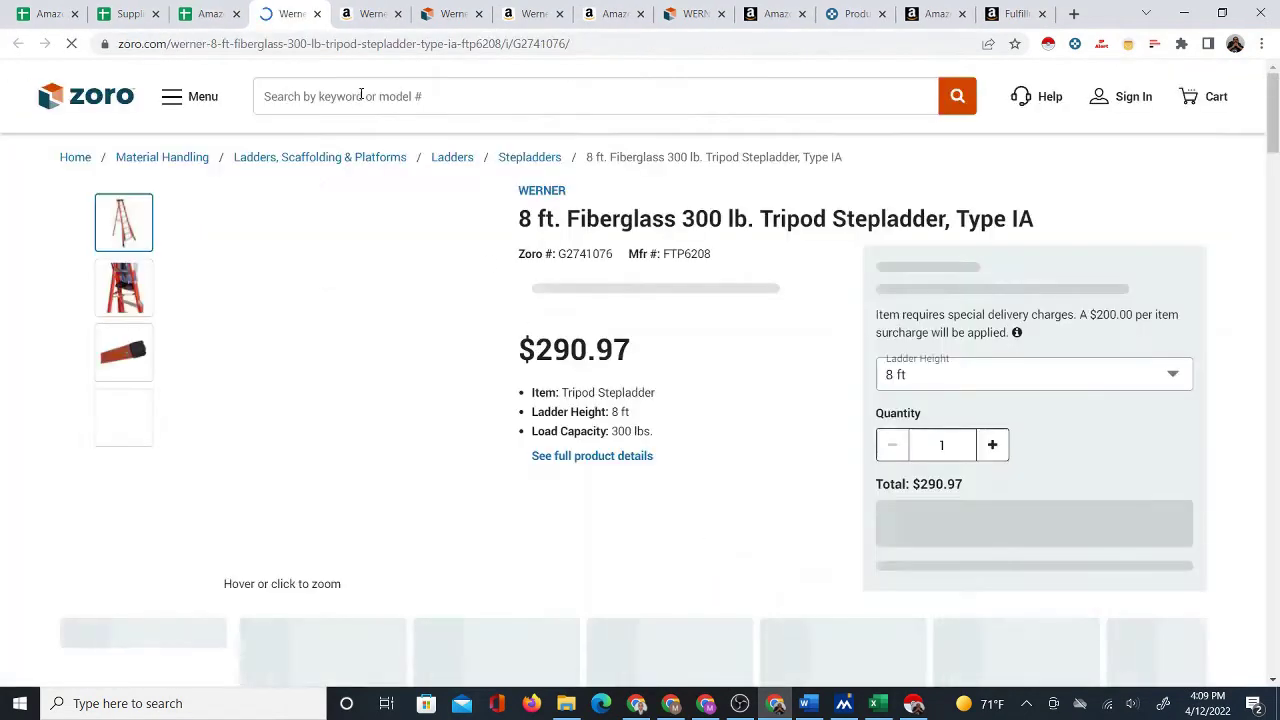
Compare the Zoro product page with the Amazon listing, checking the stepladder's model, size, image and price.
{"action": "left_click", "coordinate": [370, 14]}
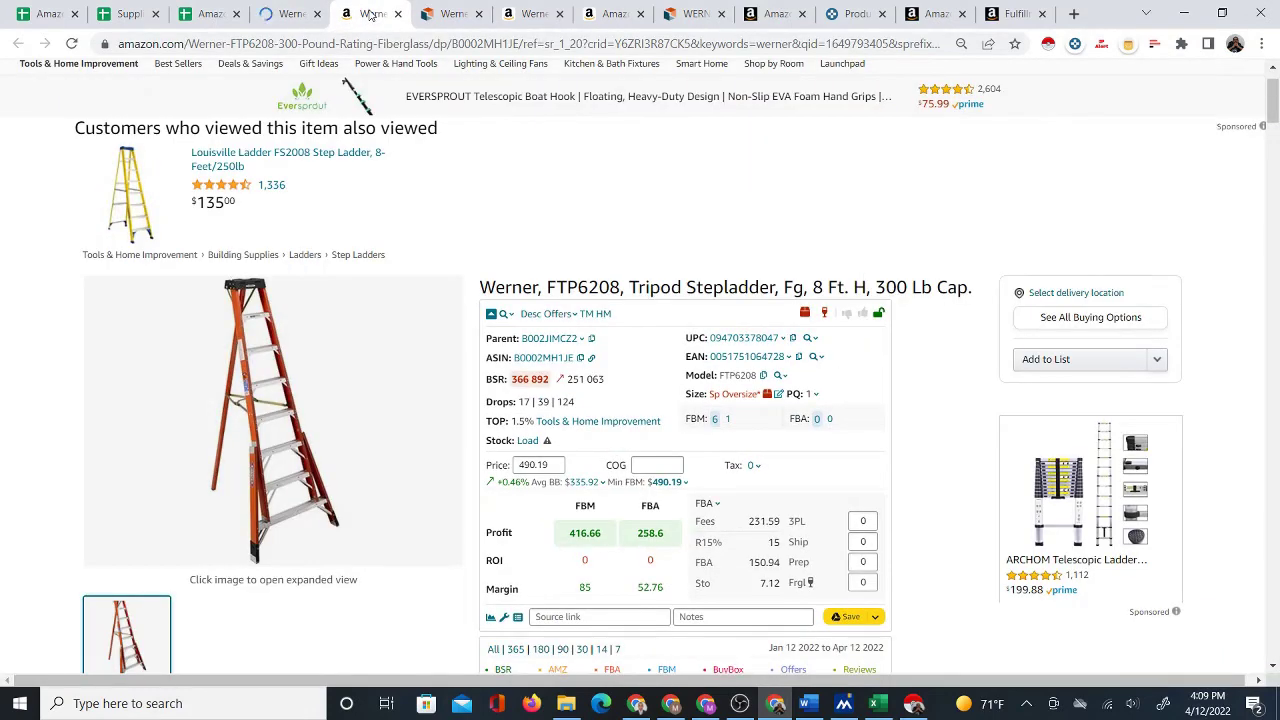
{"action": "left_click", "coordinate": [292, 14]}
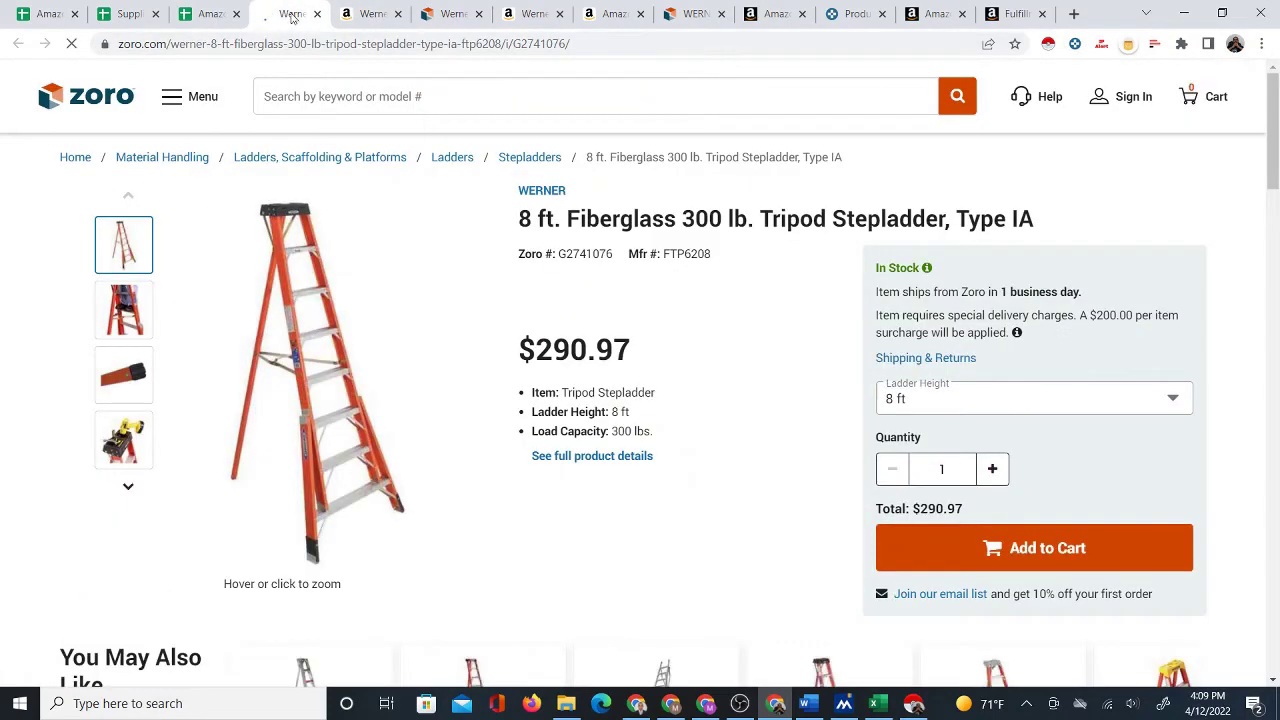
{"action": "left_click", "coordinate": [367, 14]}
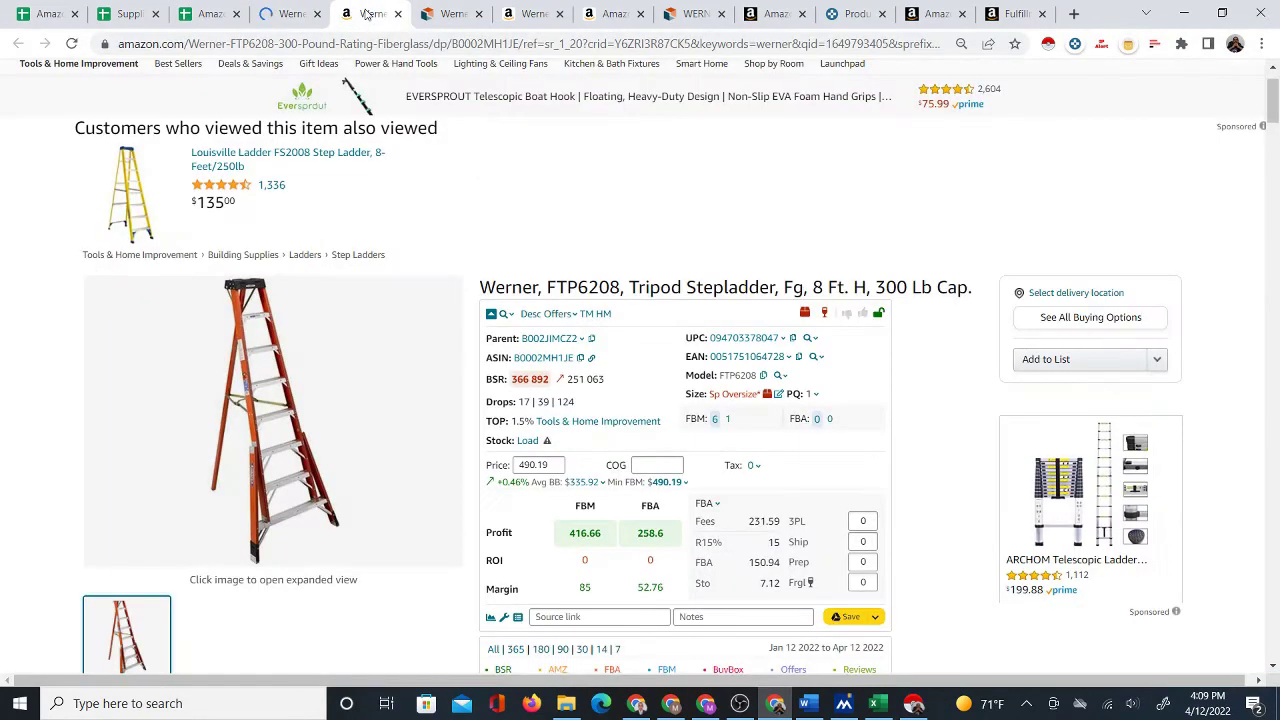
{"action": "left_click", "coordinate": [285, 14]}
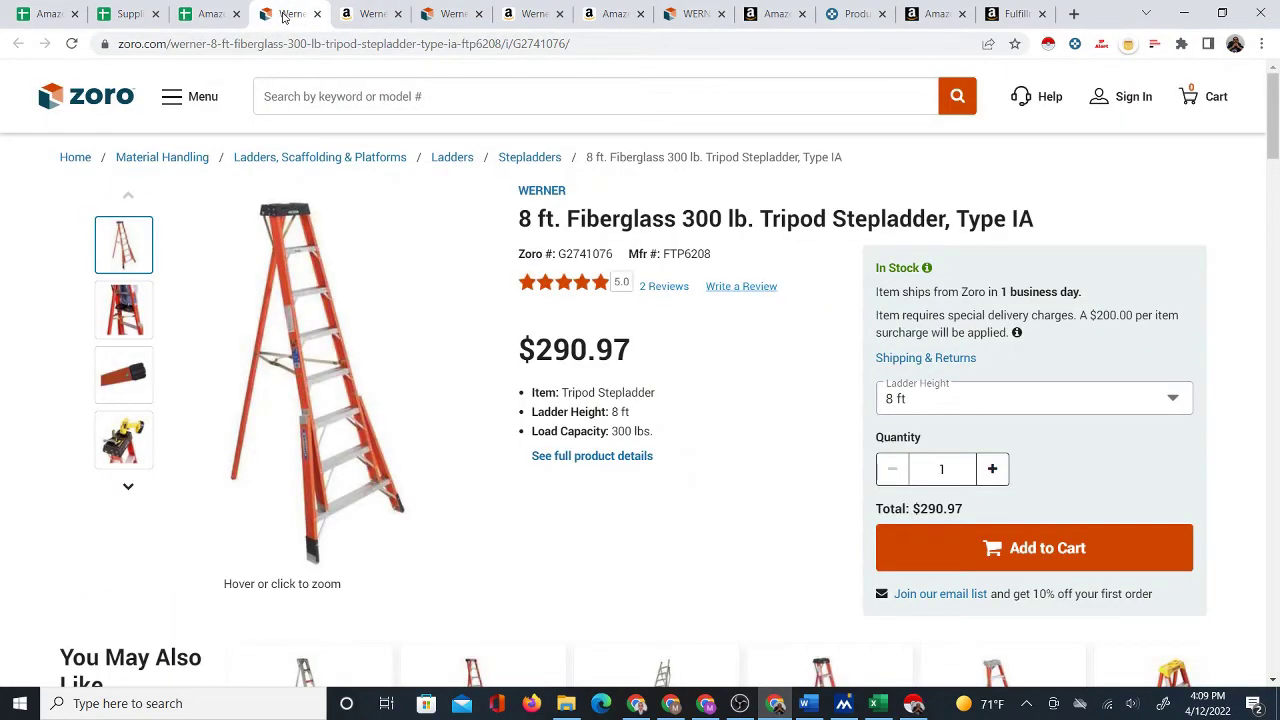
{"action": "left_click", "coordinate": [365, 14]}
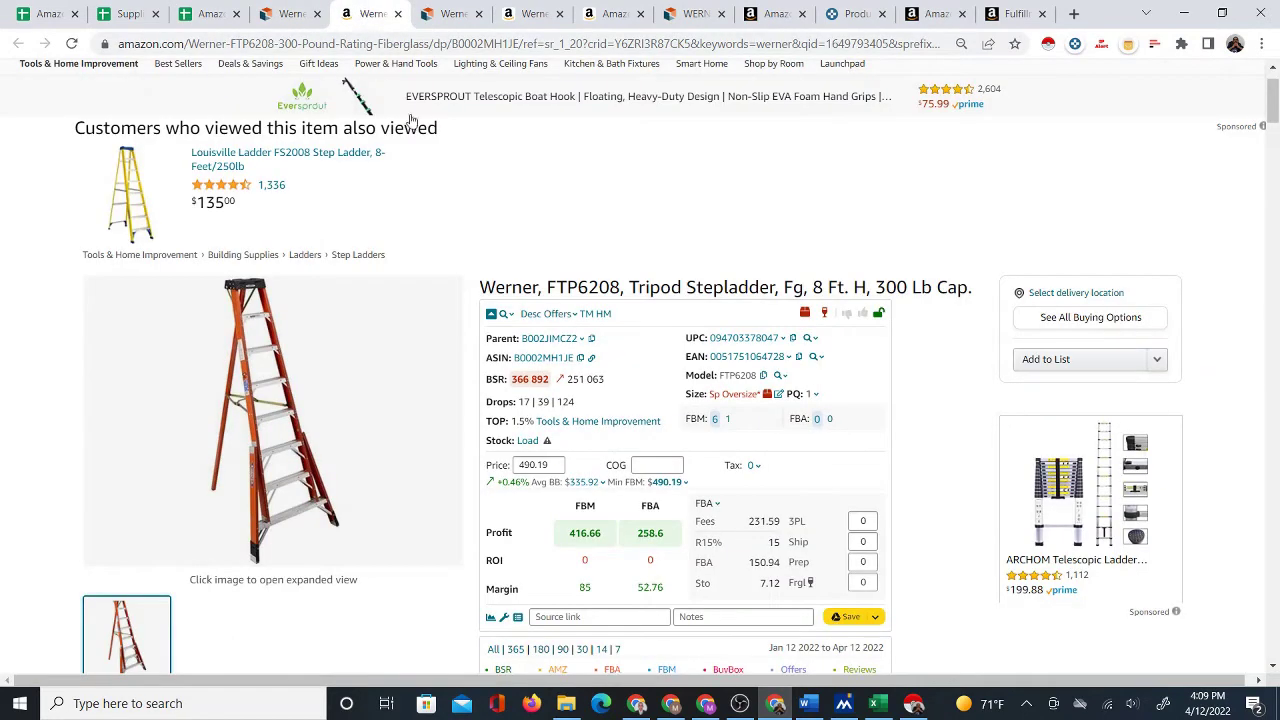
{"action": "left_click", "coordinate": [282, 15]}
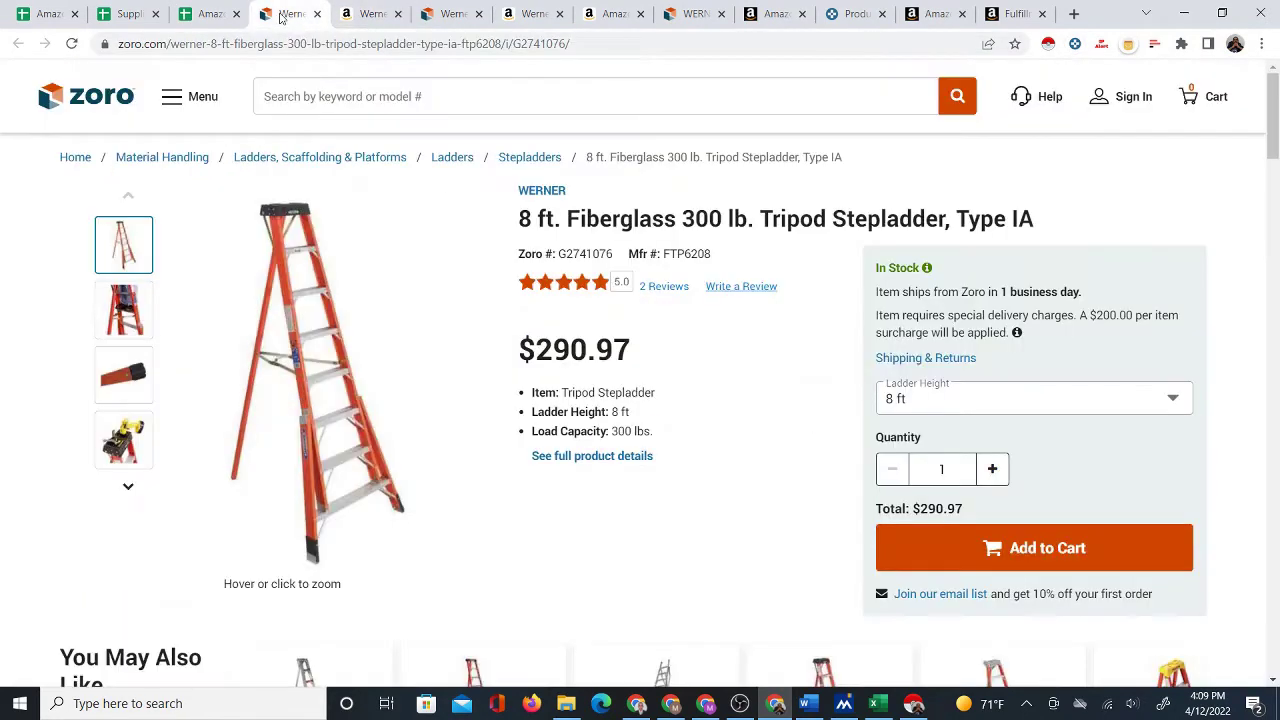
{"action": "left_click", "coordinate": [355, 20]}
{"action": "left_click", "coordinate": [278, 13]}
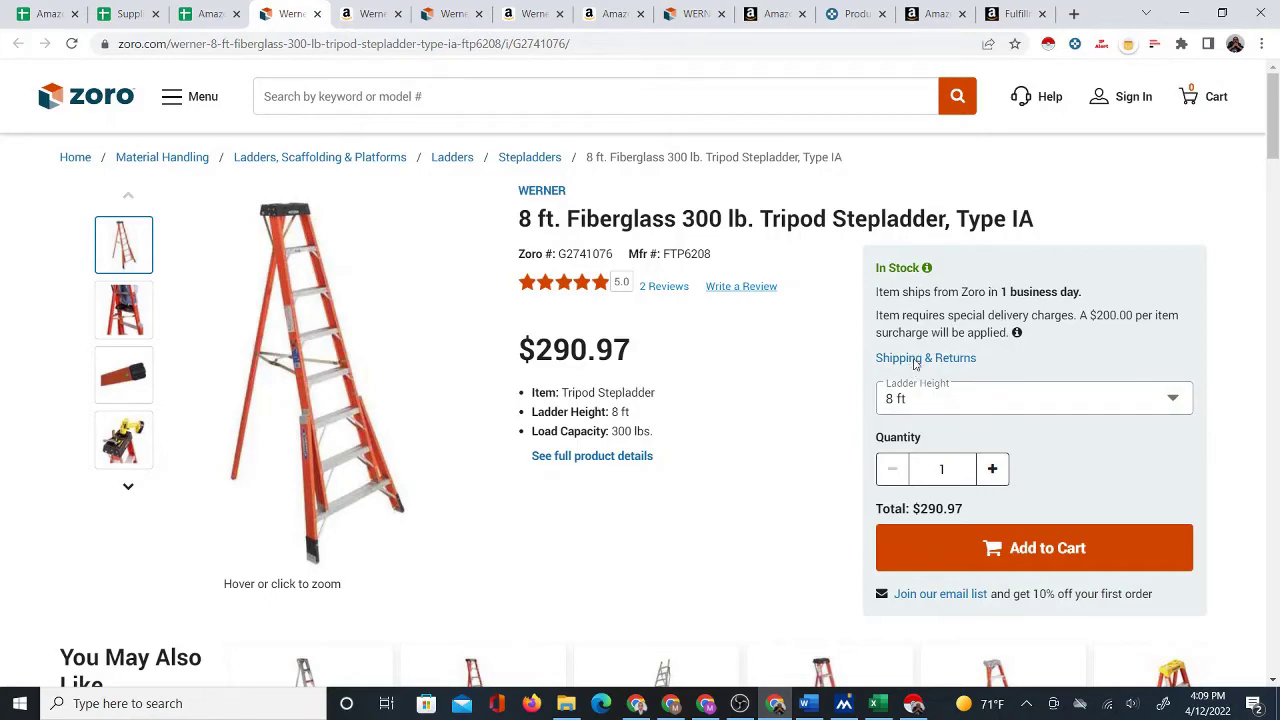
Read Zoro's Shipping & Returns terms for the stepladder, highlight the free-shipping heading, and close the window.
{"action": "left_click", "coordinate": [914, 362]}
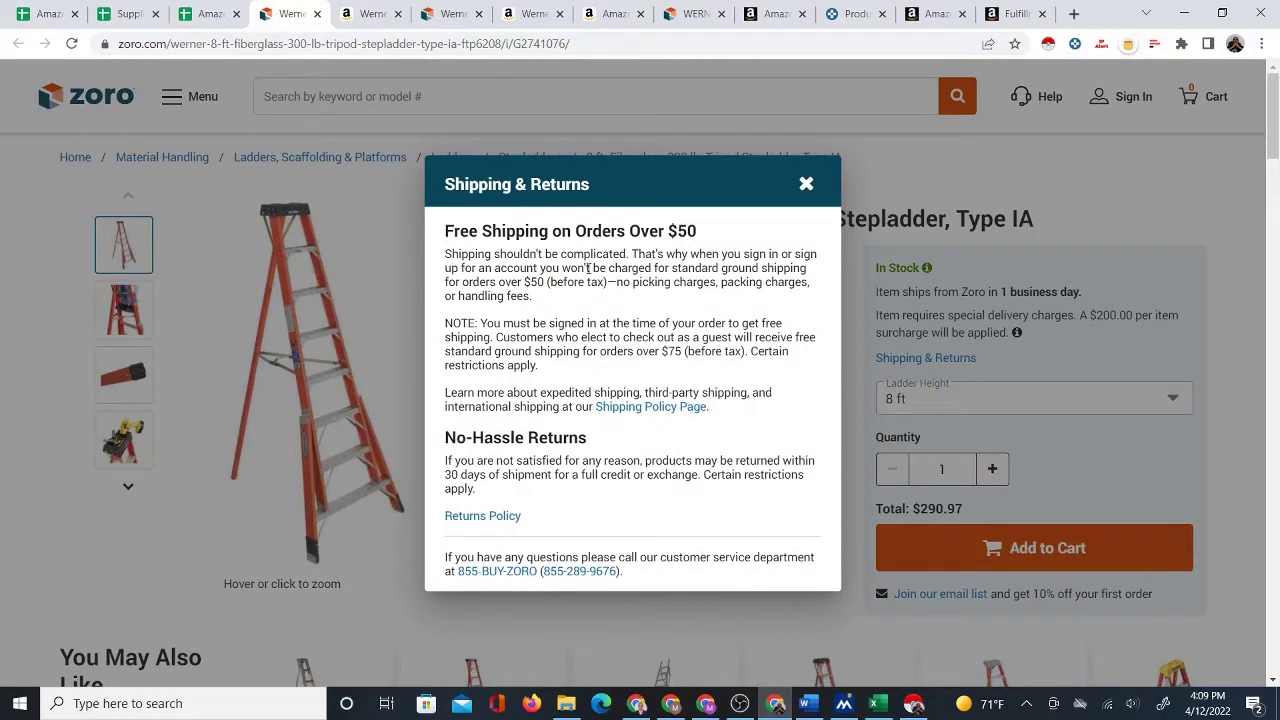
{"action": "triple_click", "coordinate": [466, 231]}
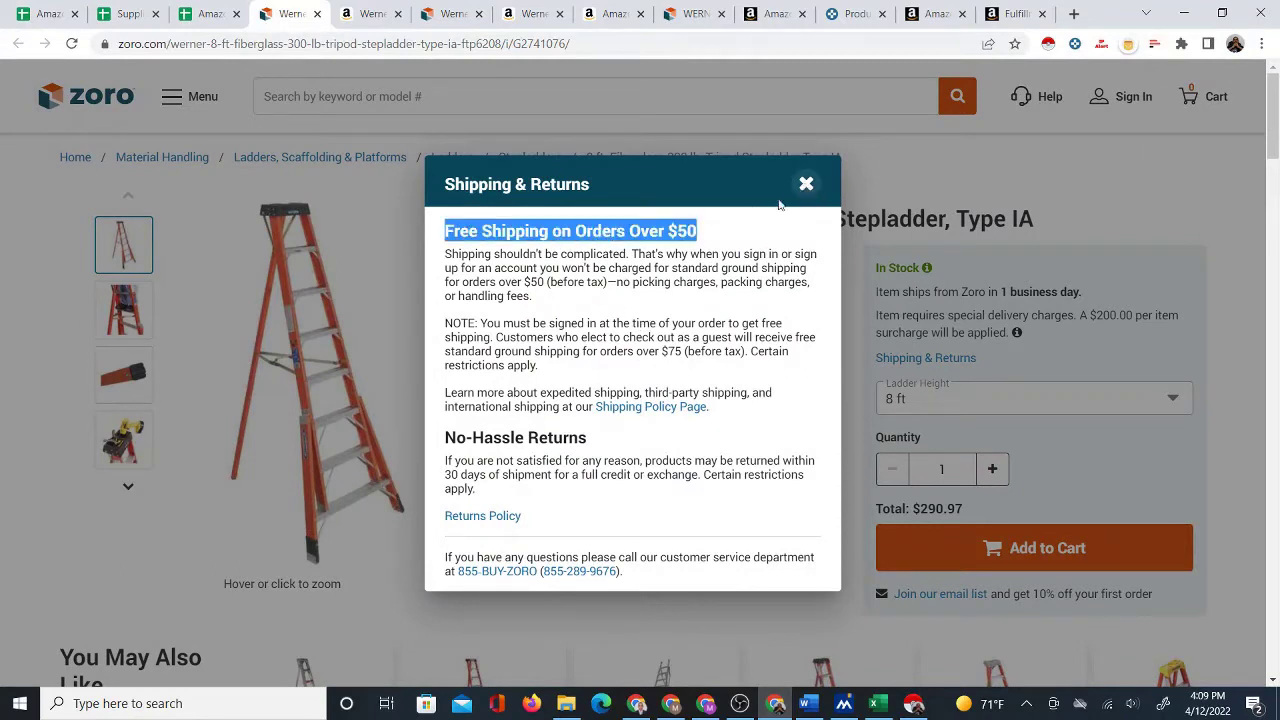
{"action": "left_click", "coordinate": [806, 186]}
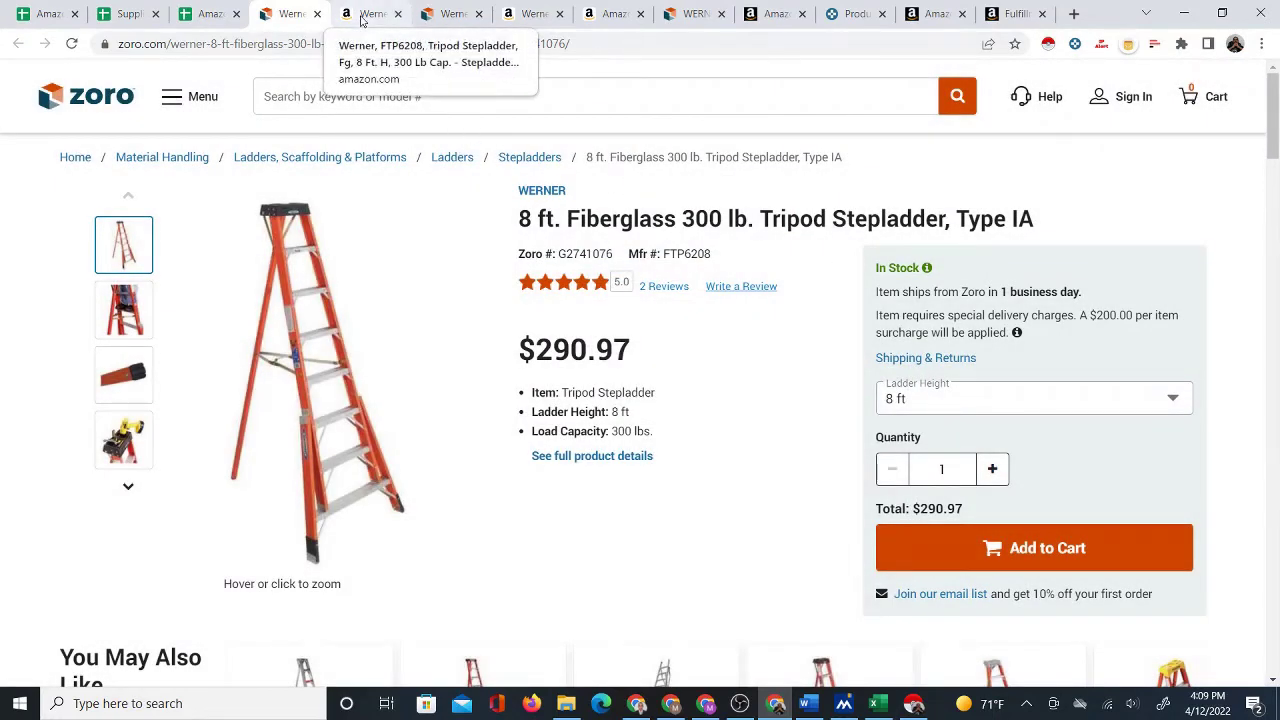
Examine all Amazon buying options for the stepladder, highlight the lowest offer's price, and close the offer list.
{"action": "left_click", "coordinate": [362, 18]}
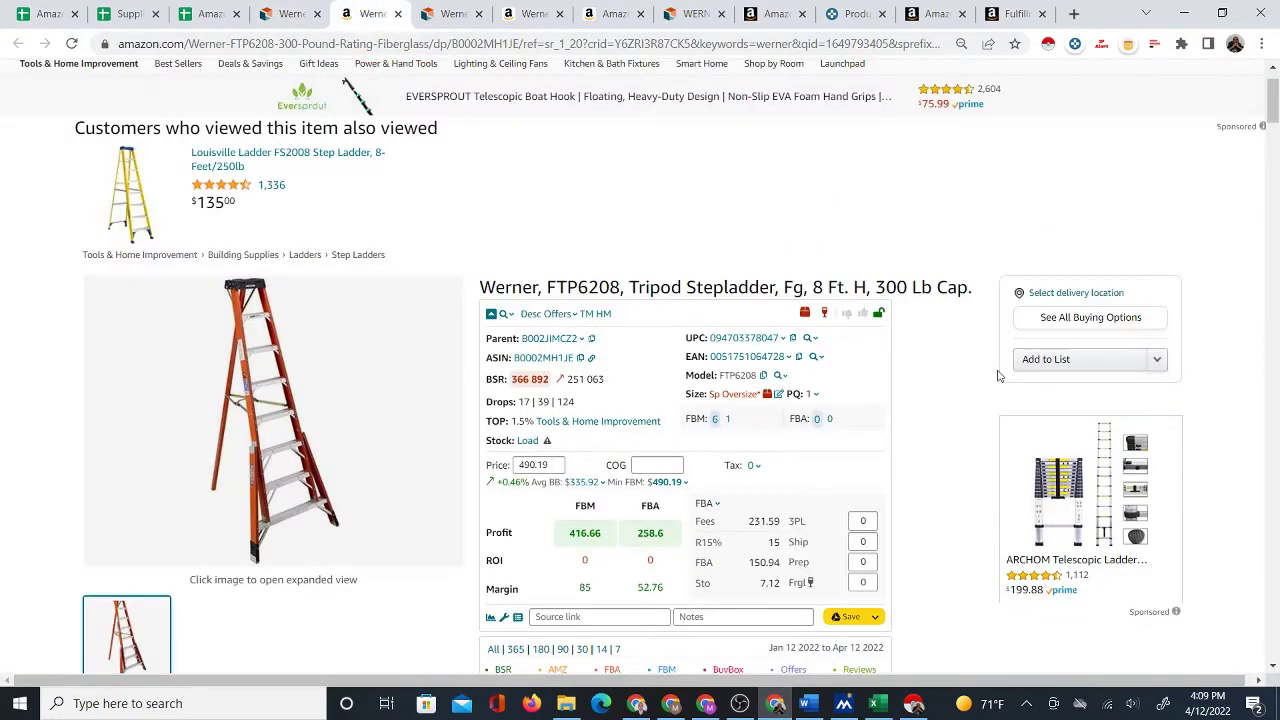
{"action": "left_click", "coordinate": [1065, 320]}
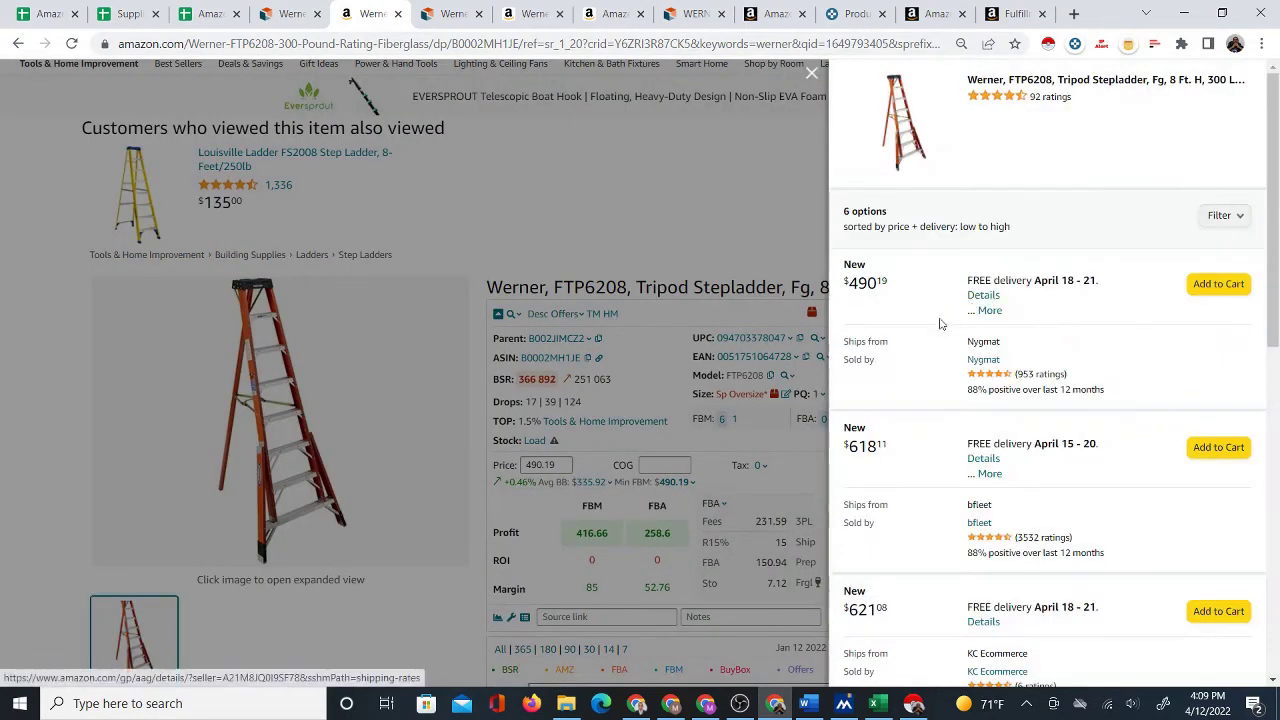
{"action": "scroll", "coordinate": [925, 392], "scroll_direction": "down", "scroll_amount": 5}
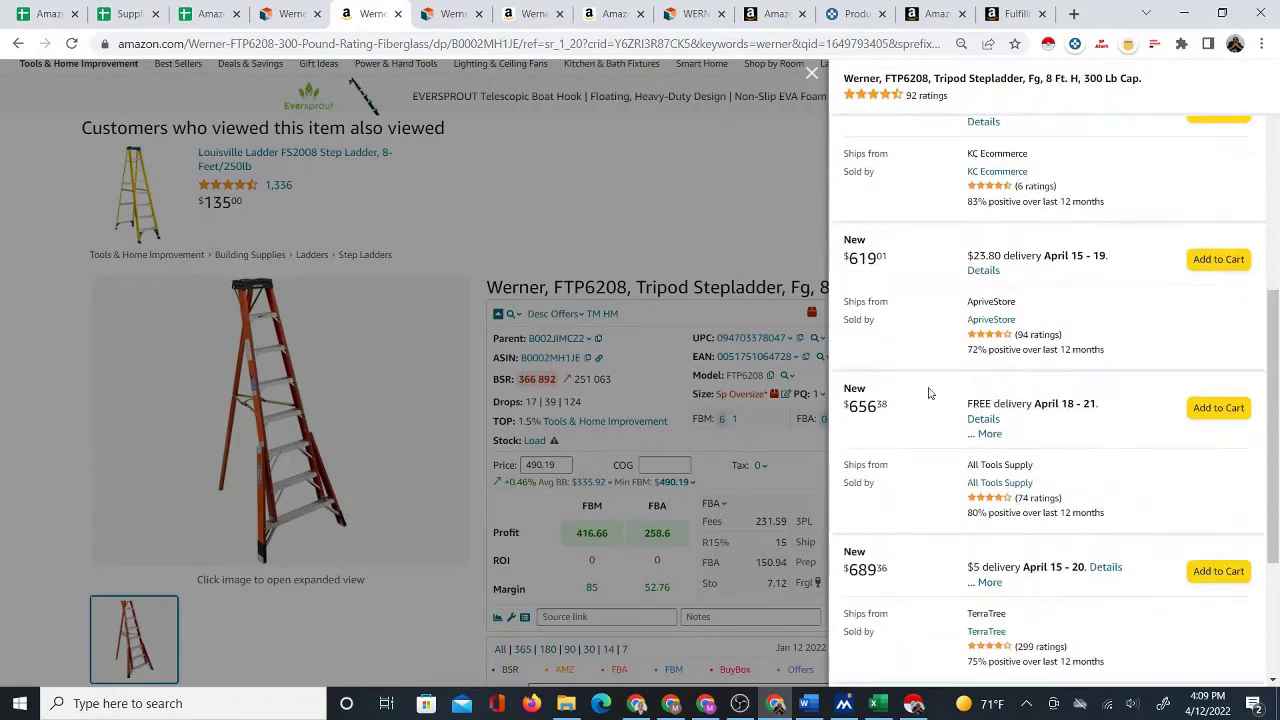
{"action": "scroll", "coordinate": [935, 390], "scroll_direction": "down", "scroll_amount": 3}
{"action": "scroll", "coordinate": [950, 385], "scroll_direction": "up", "scroll_amount": 8}
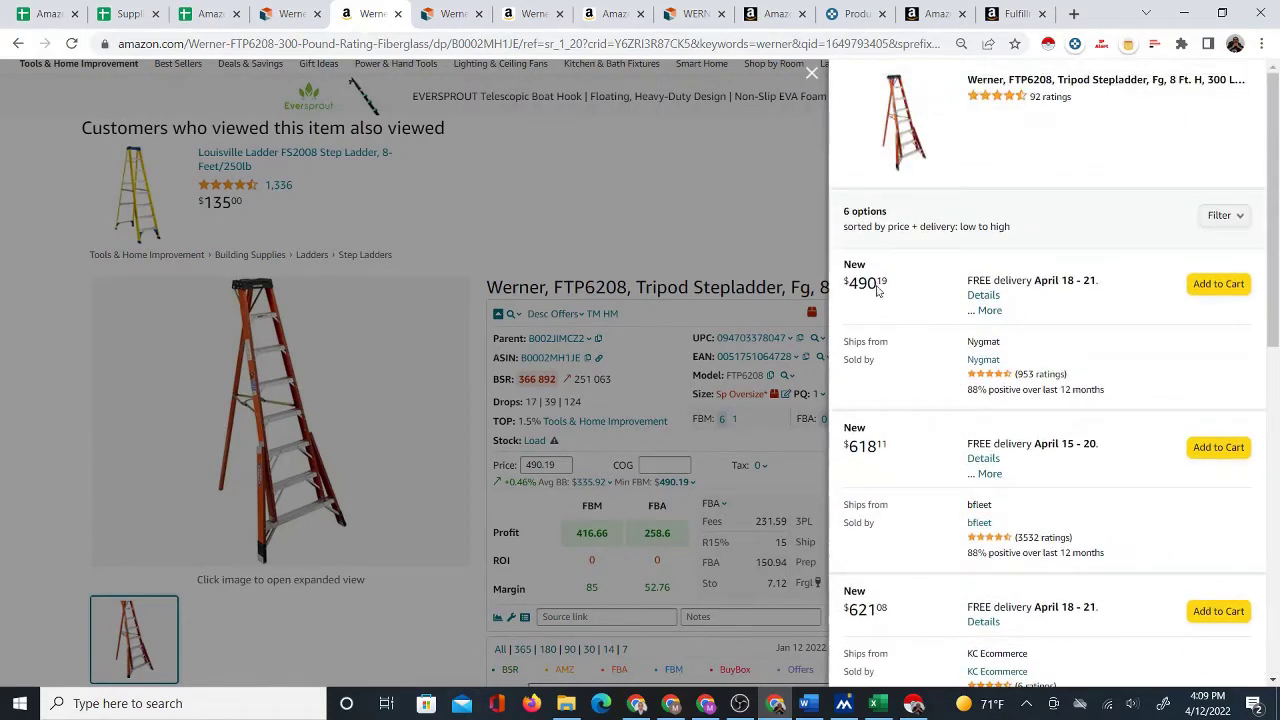
{"action": "left_click_drag", "start_coordinate": [848, 283], "coordinate": [898, 286]}
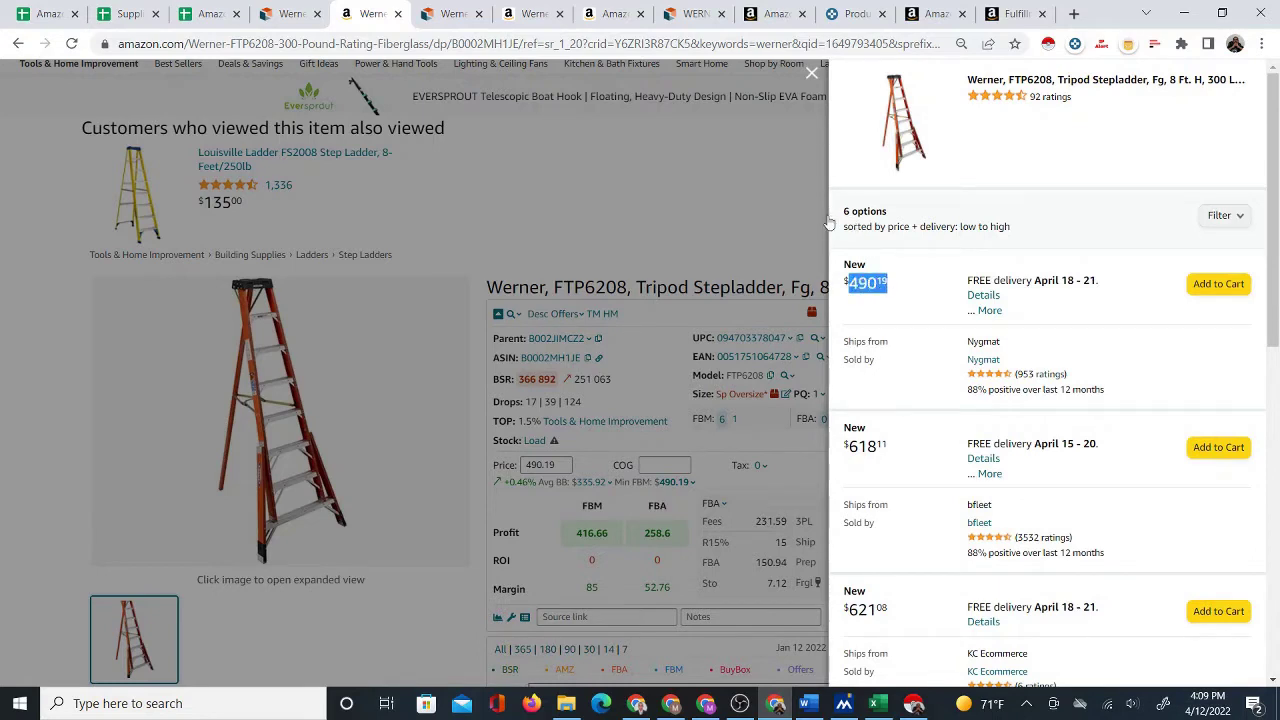
{"action": "left_click", "coordinate": [657, 168]}
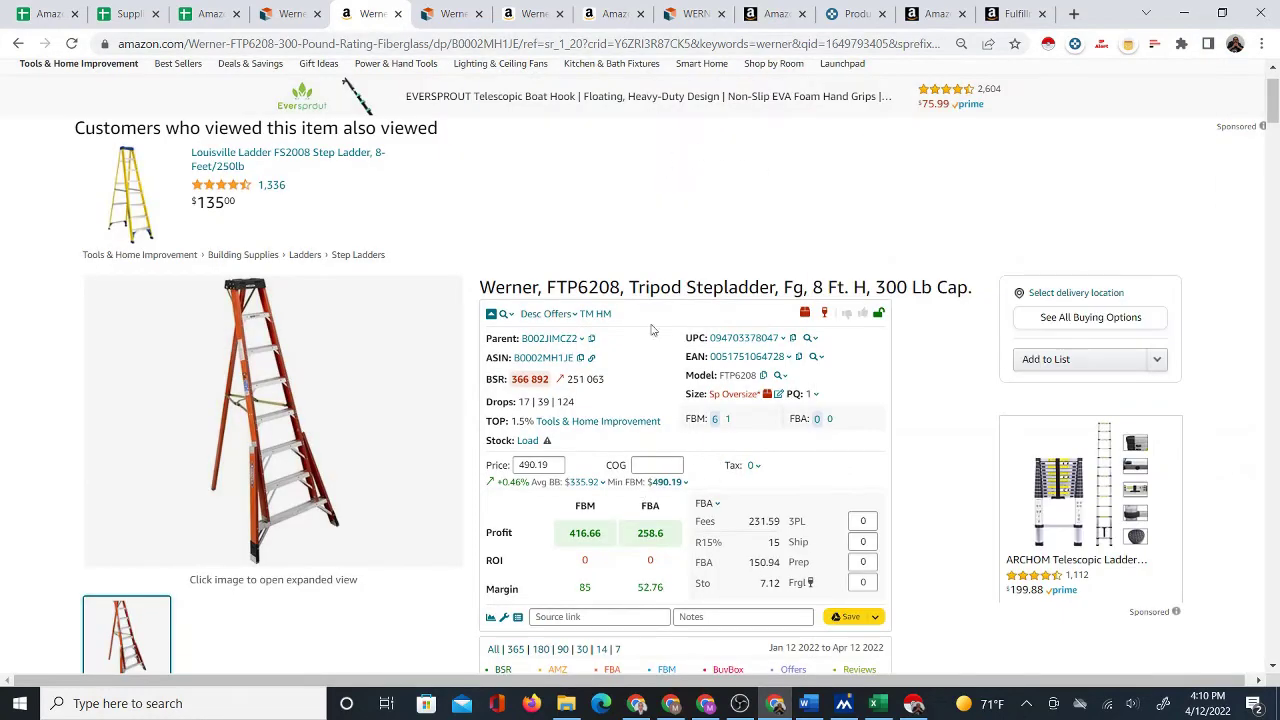
Set the stepladder's COG to 290.97 in the Amazon listing's profit calculator and highlight the FBA fee and the FBM heading.
{"action": "left_click", "coordinate": [290, 15]}
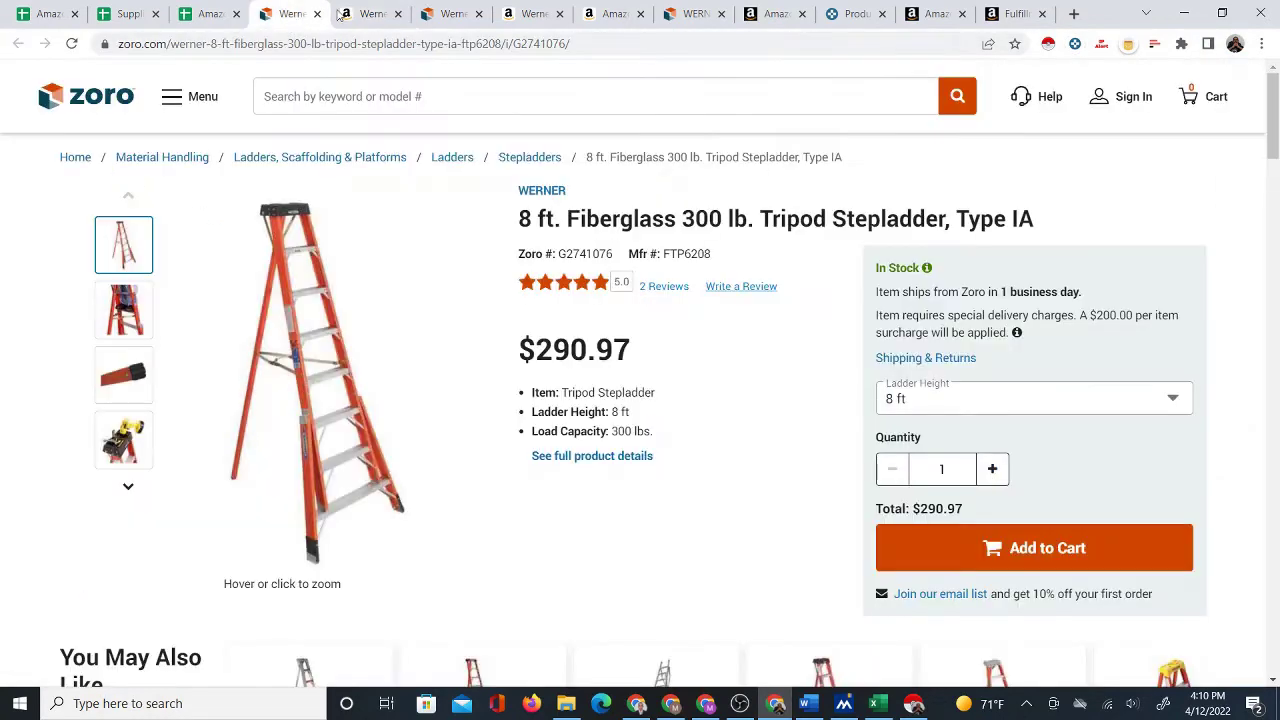
{"action": "left_click", "coordinate": [370, 14]}
{"action": "left_click", "coordinate": [655, 466]}
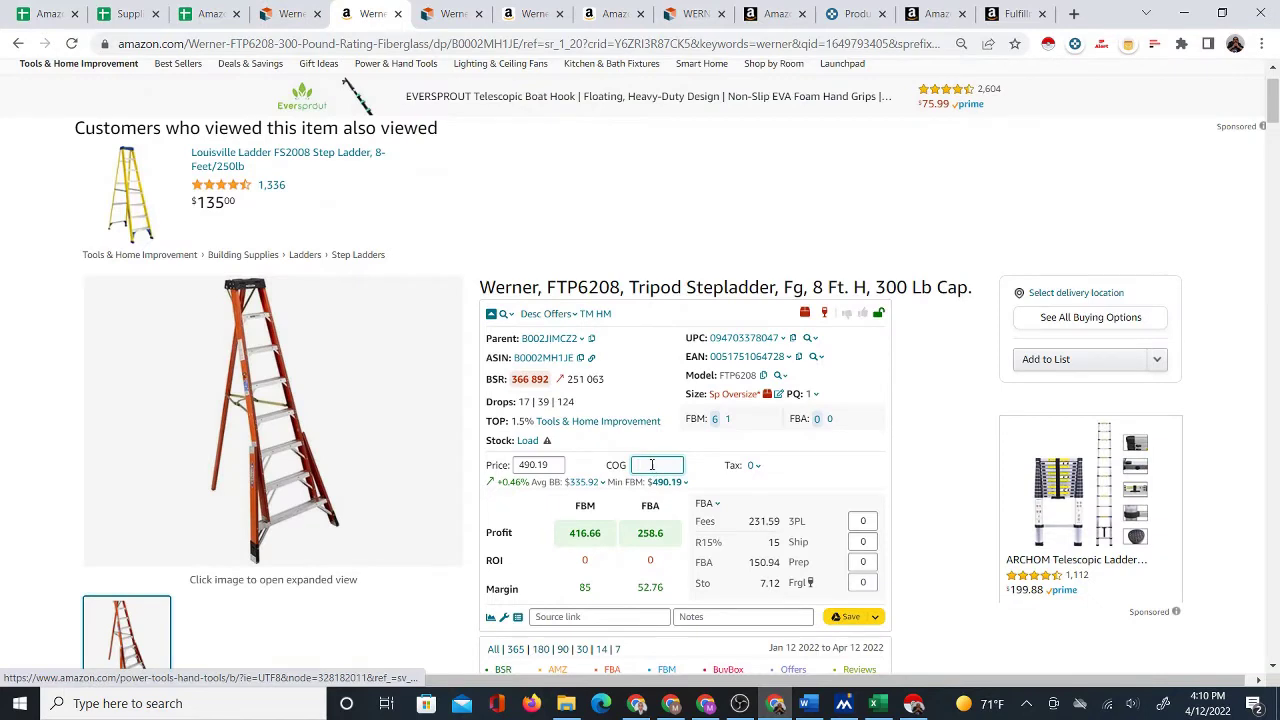
{"action": "type", "text": "290"}
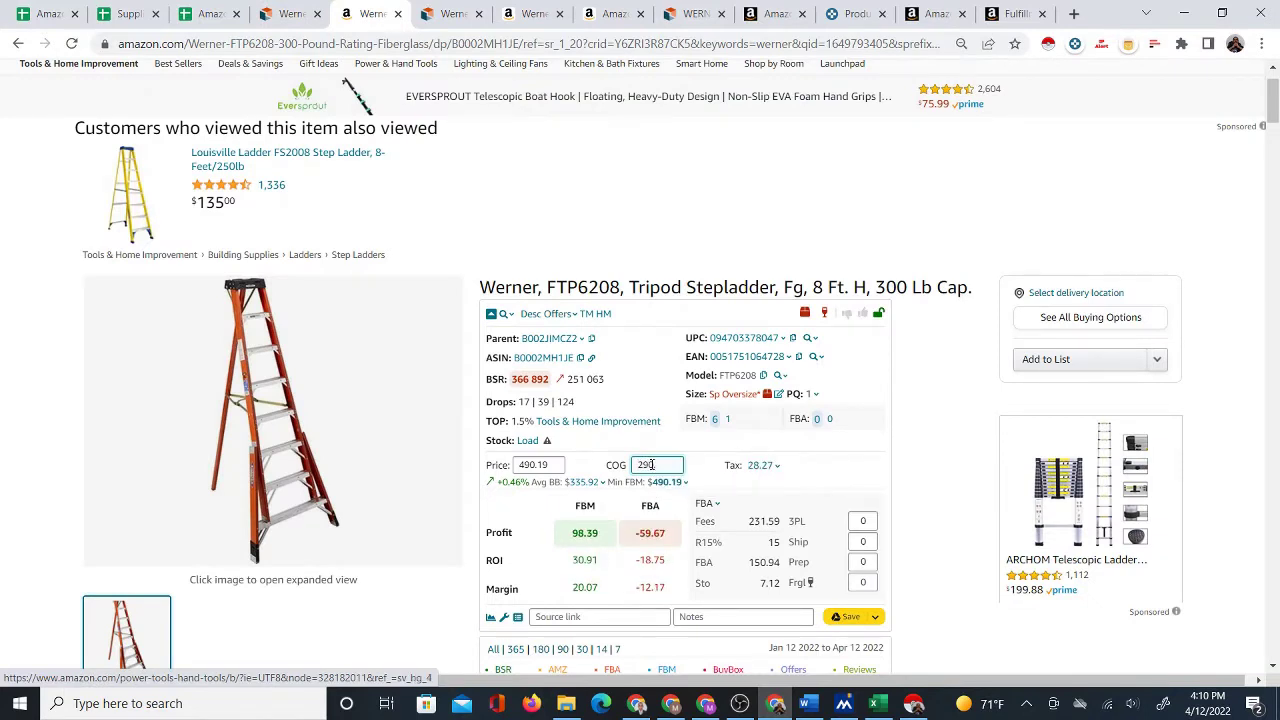
{"action": "type", "text": "97"}
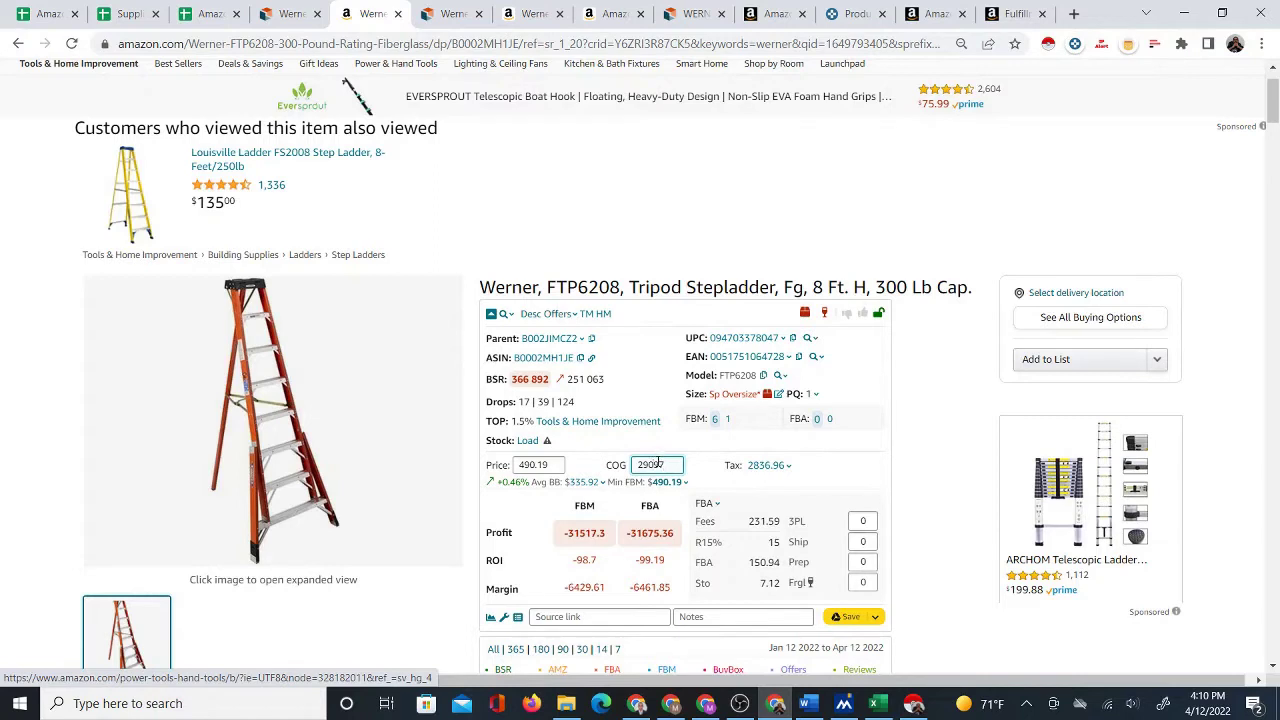
{"action": "type", "text": "."}
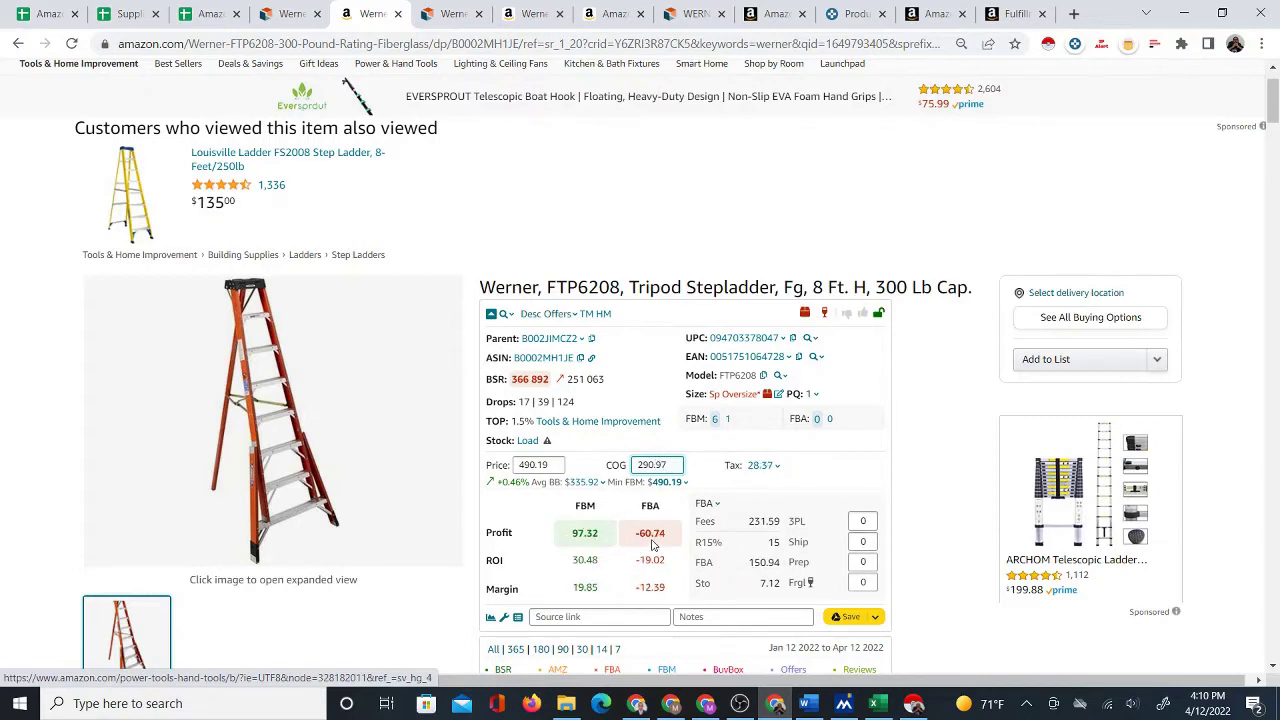
{"action": "left_click_drag", "start_coordinate": [748, 563], "coordinate": [780, 563]}
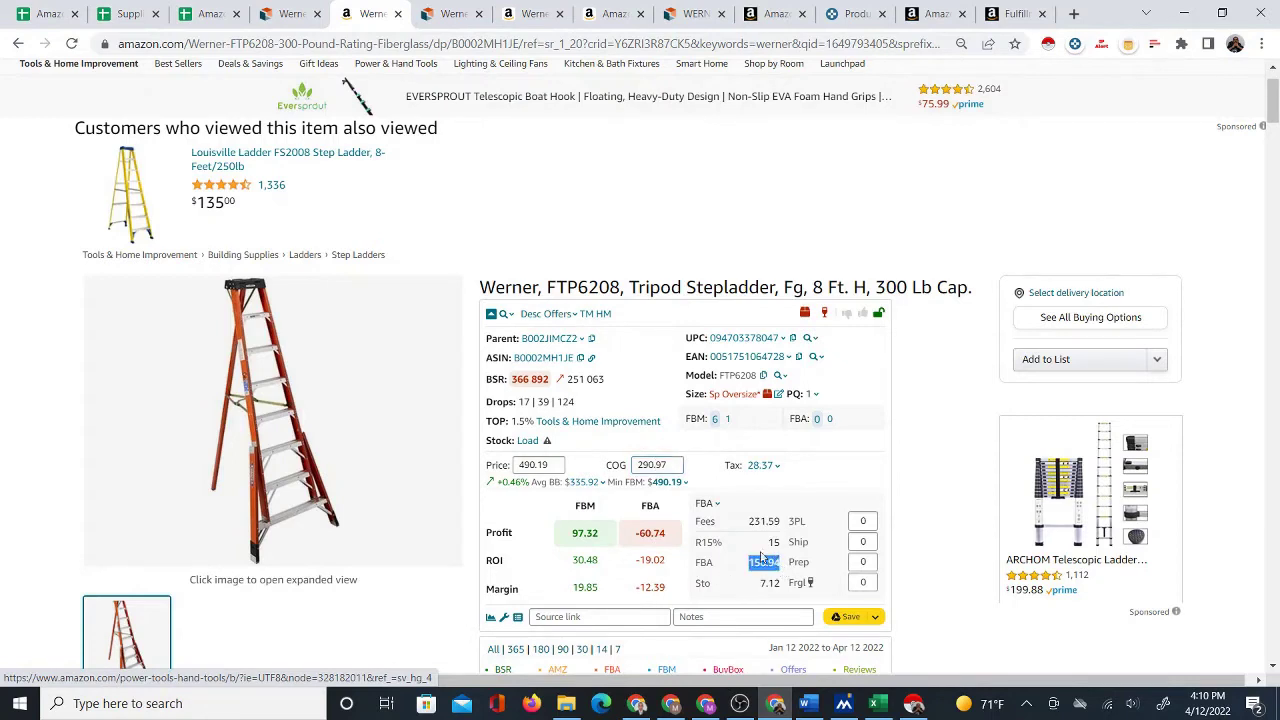
{"action": "double_click", "coordinate": [585, 507]}
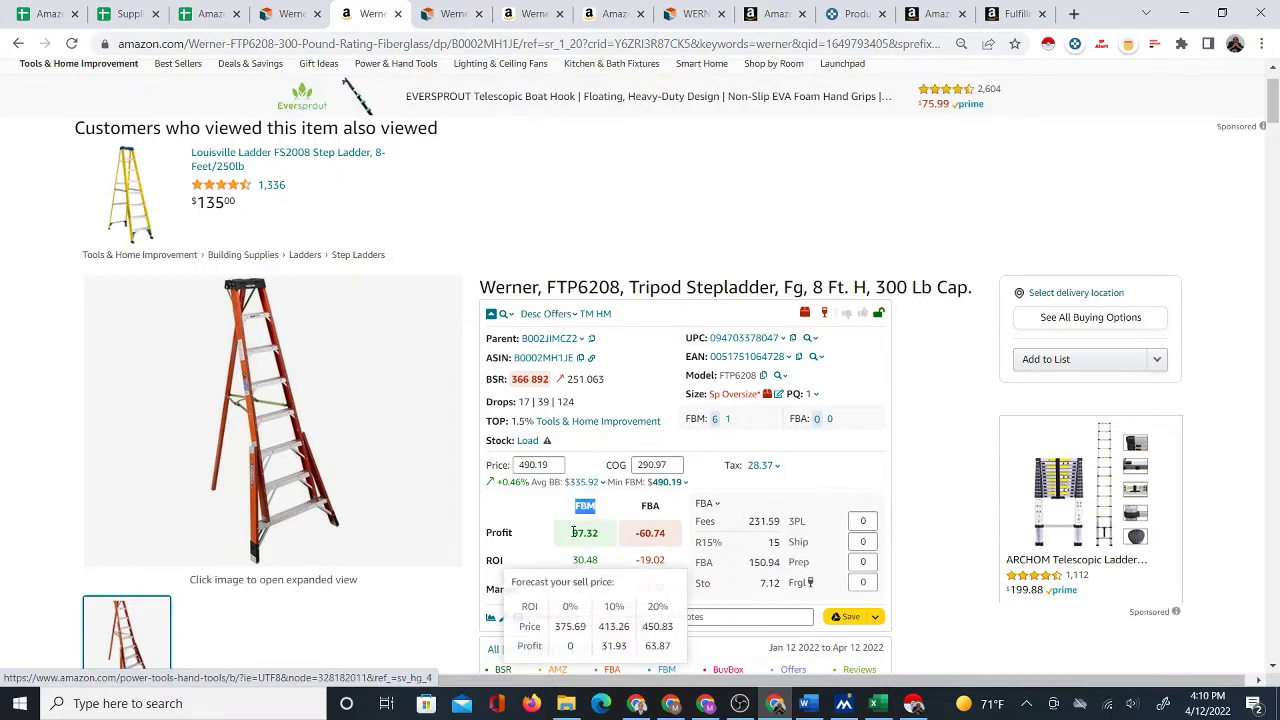
Highlight the FBM ROI and the FBM profit in the stepladder's profit calculator.
{"action": "mouse_move", "coordinate": [573, 555]}
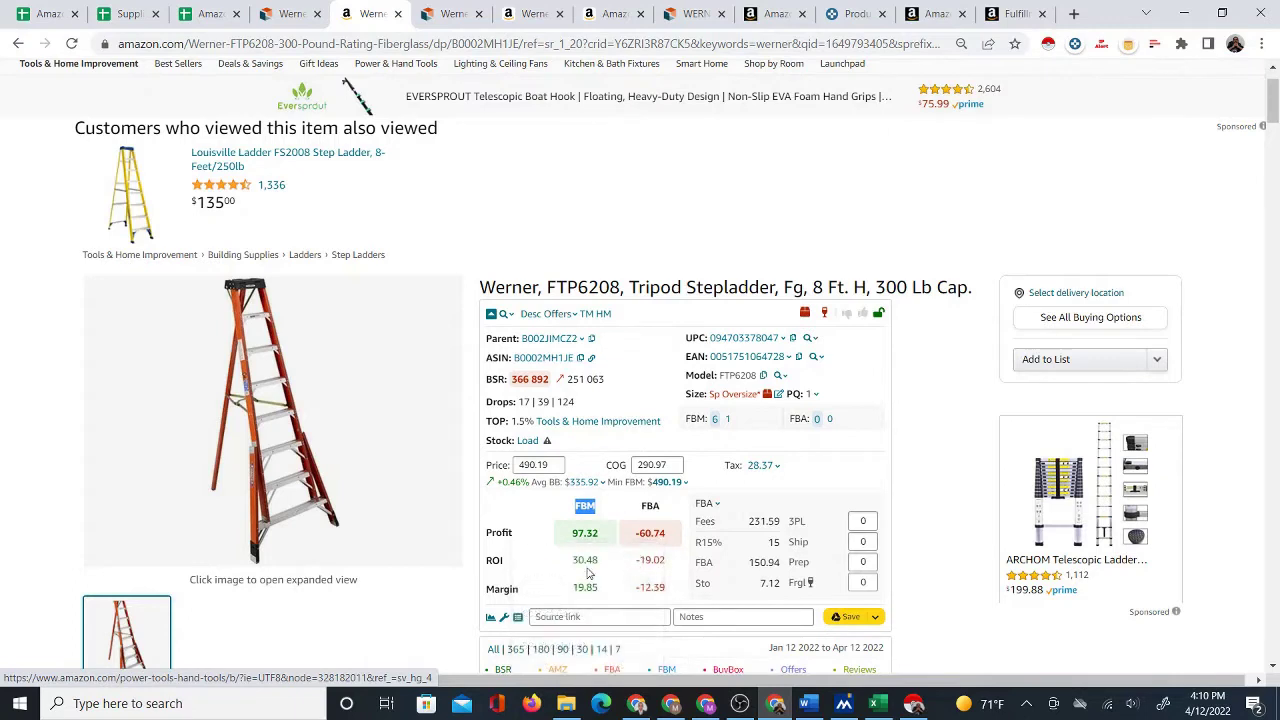
{"action": "double_click", "coordinate": [586, 560]}
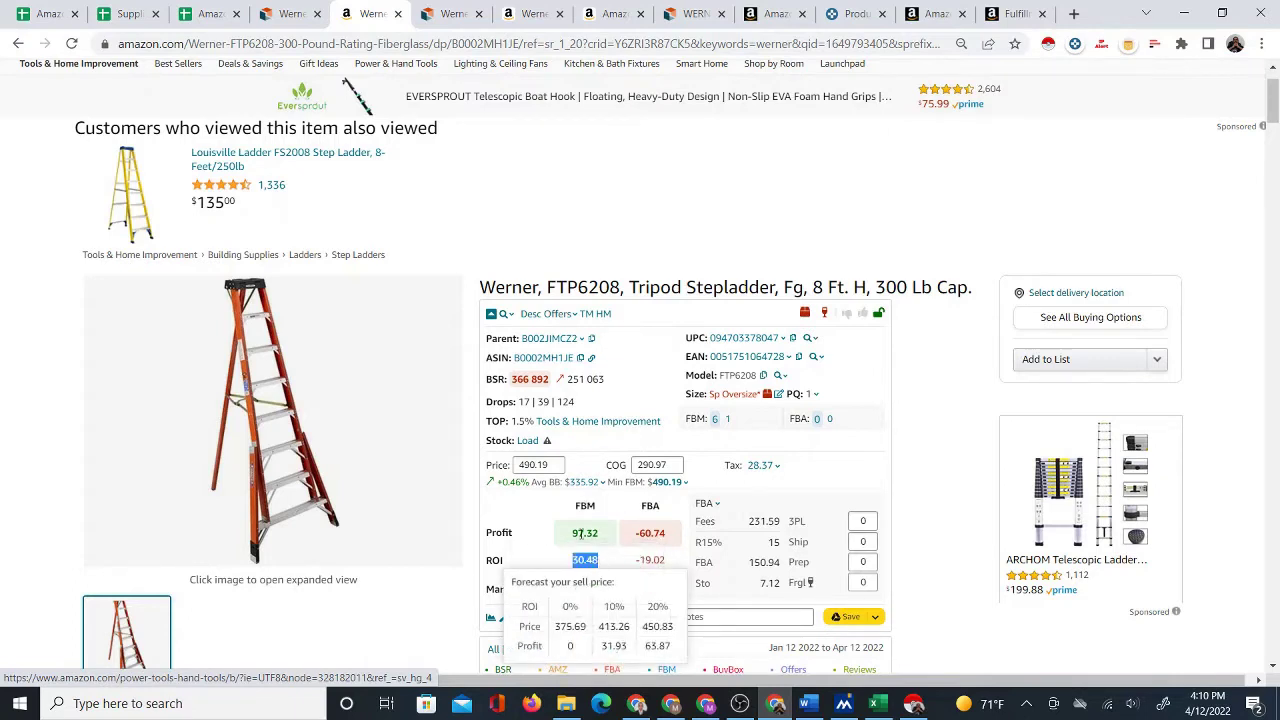
{"action": "double_click", "coordinate": [604, 537]}
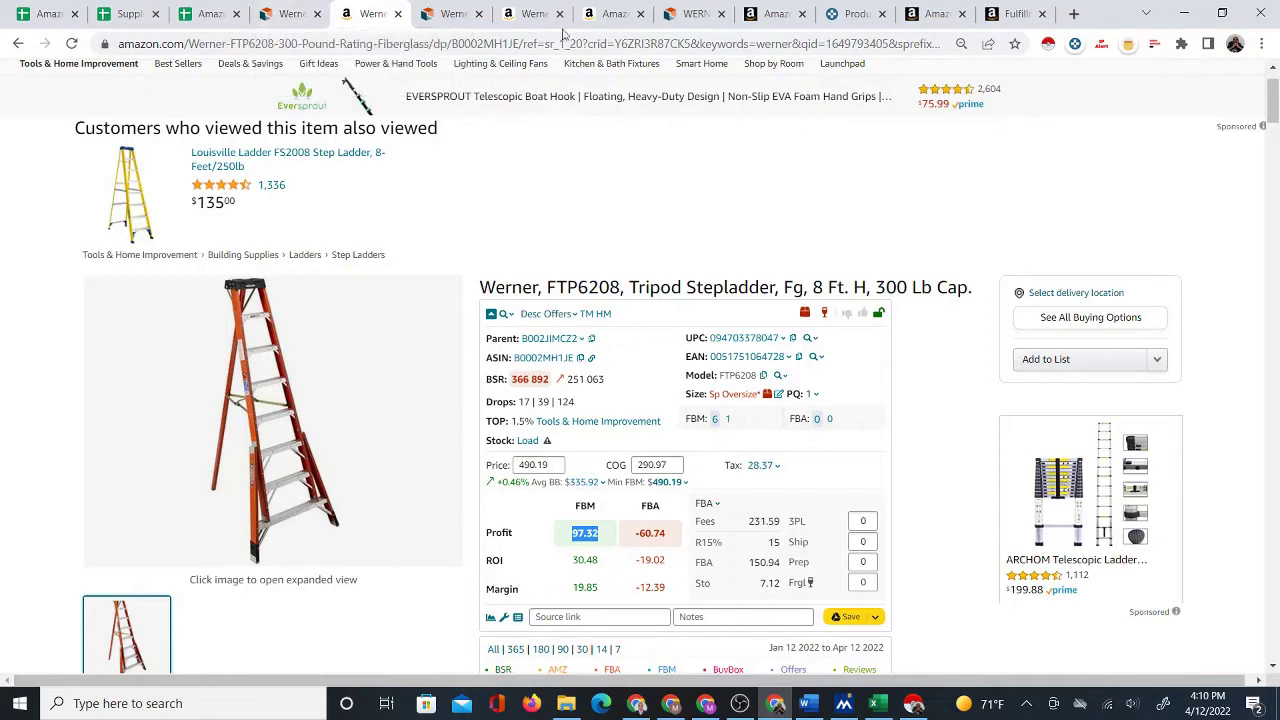
Go back from Zoro's Werner brand page to its overview of industrial brands and manufacturers.
{"action": "left_click", "coordinate": [678, 14]}
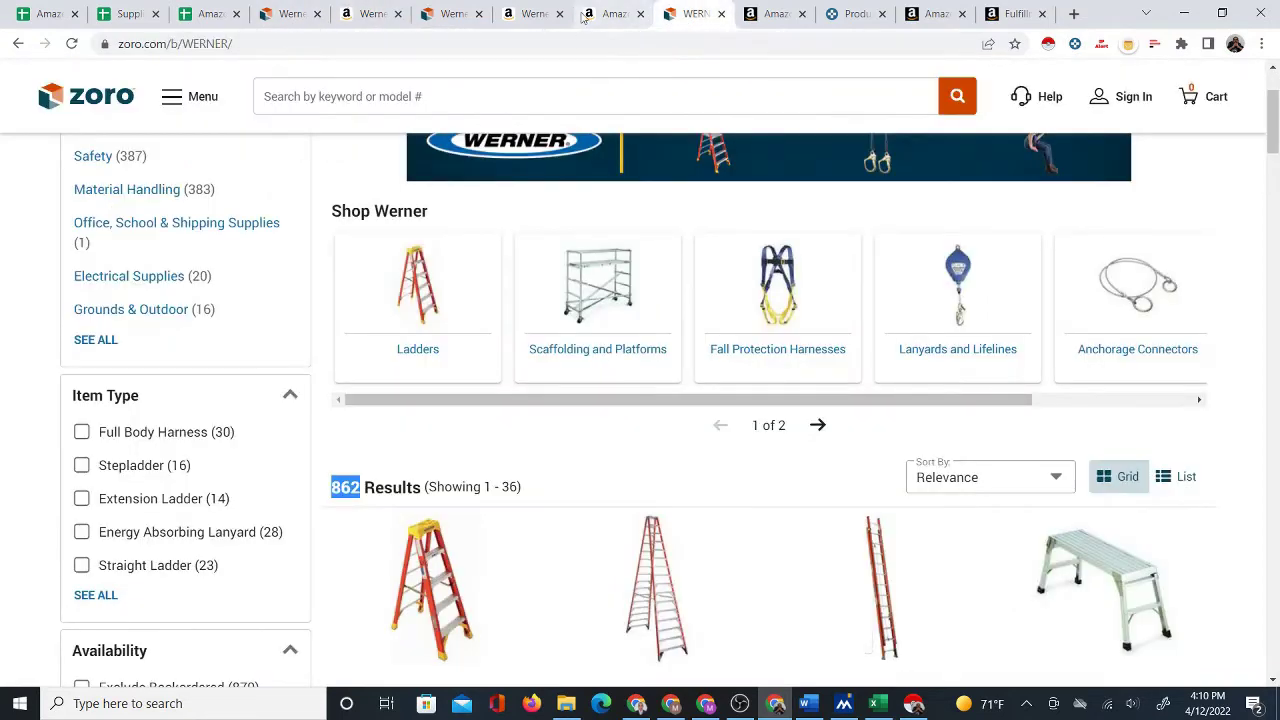
{"action": "left_click", "coordinate": [451, 17]}
{"action": "left_click", "coordinate": [676, 14]}
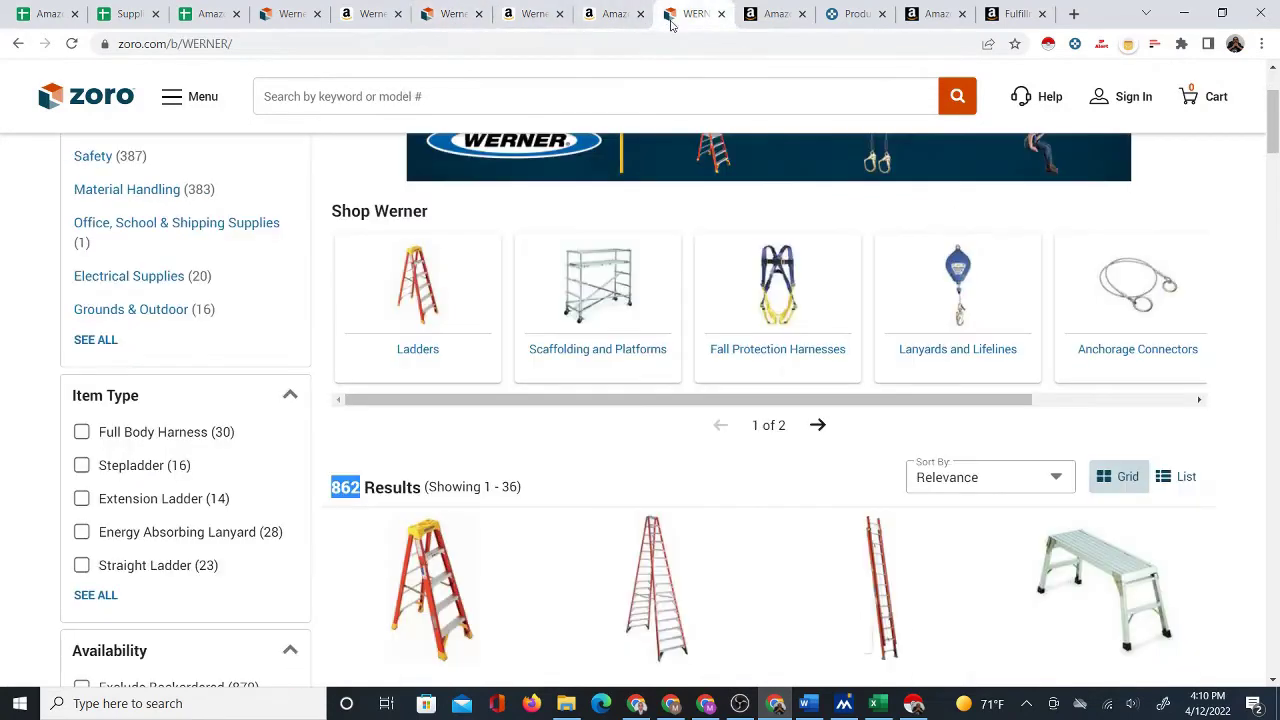
{"action": "scroll", "coordinate": [626, 440], "scroll_direction": "up", "scroll_amount": 2}
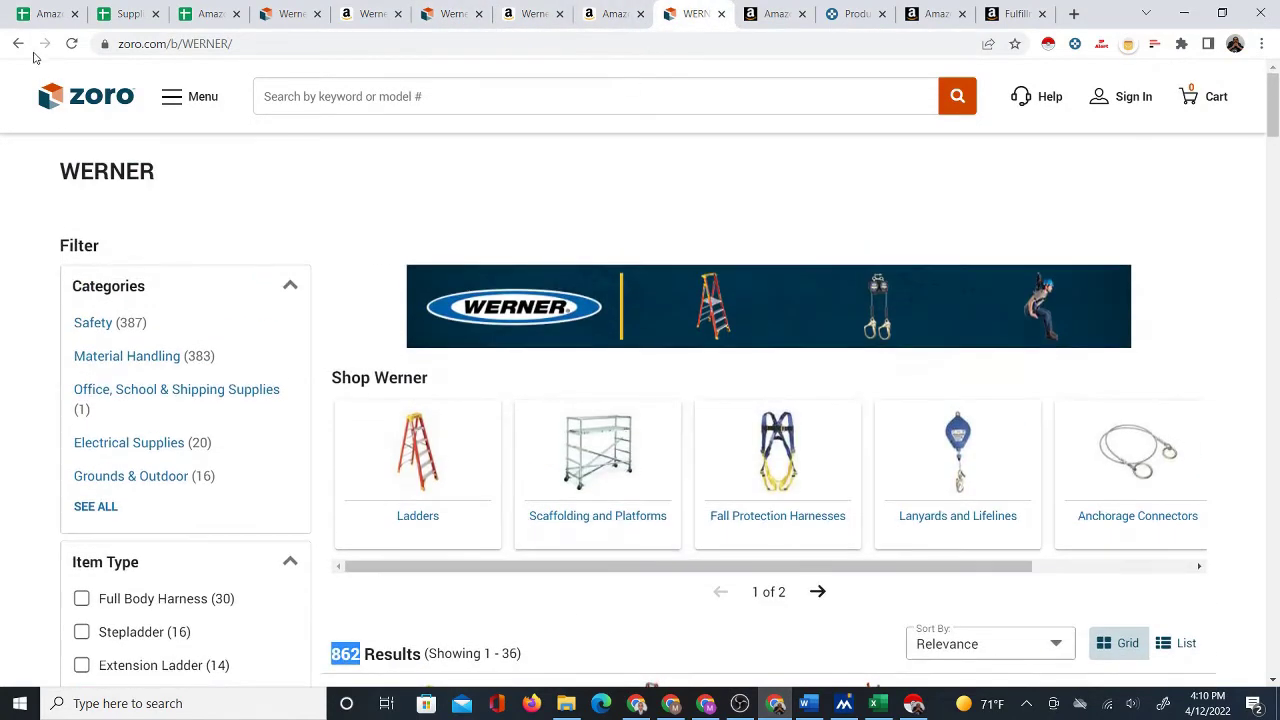
{"action": "left_click", "coordinate": [18, 46]}
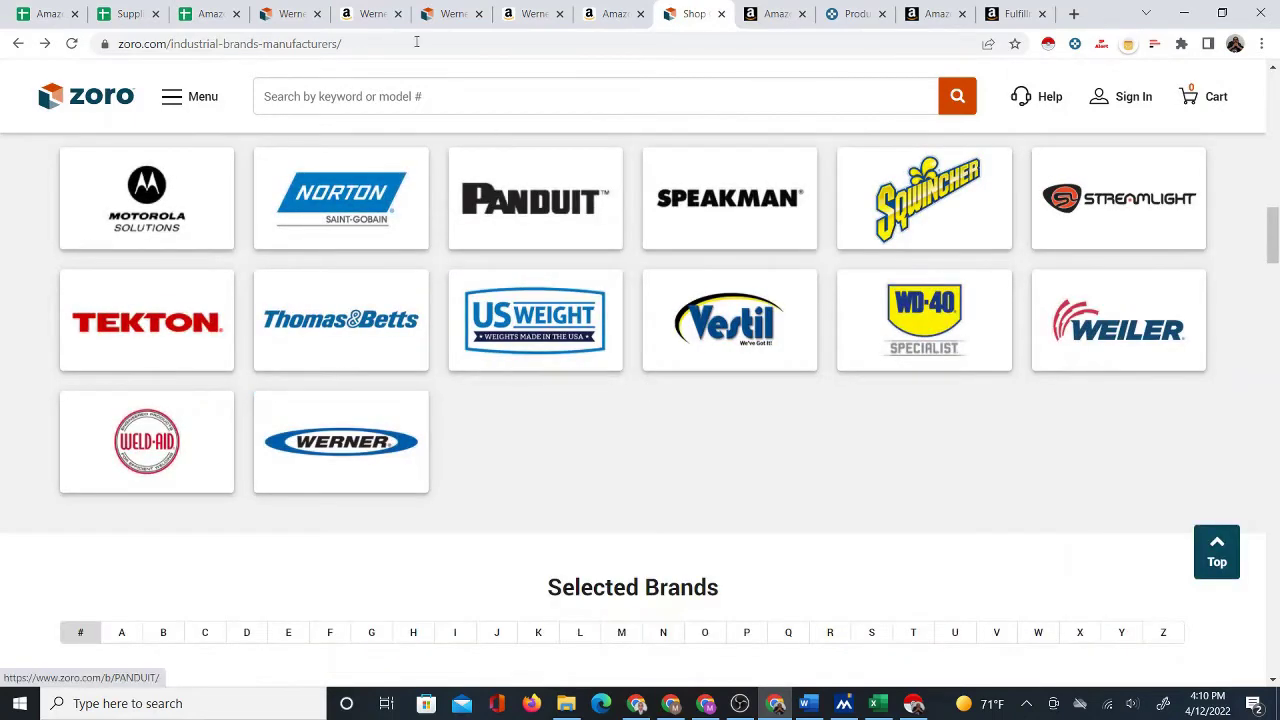
Highlight the stepladder's BSR on its Amazon listing, check the sales-history chart, and open all buying options.
{"action": "left_click", "coordinate": [367, 14]}
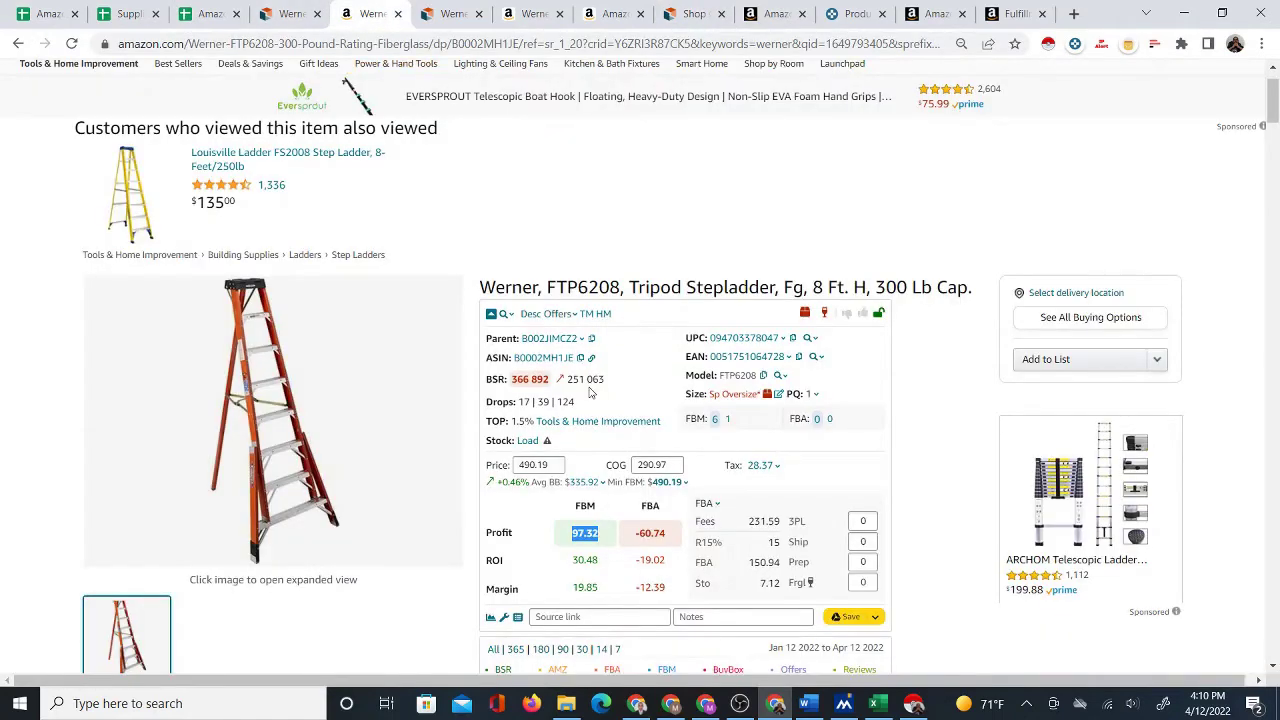
{"action": "mouse_move", "coordinate": [591, 392]}
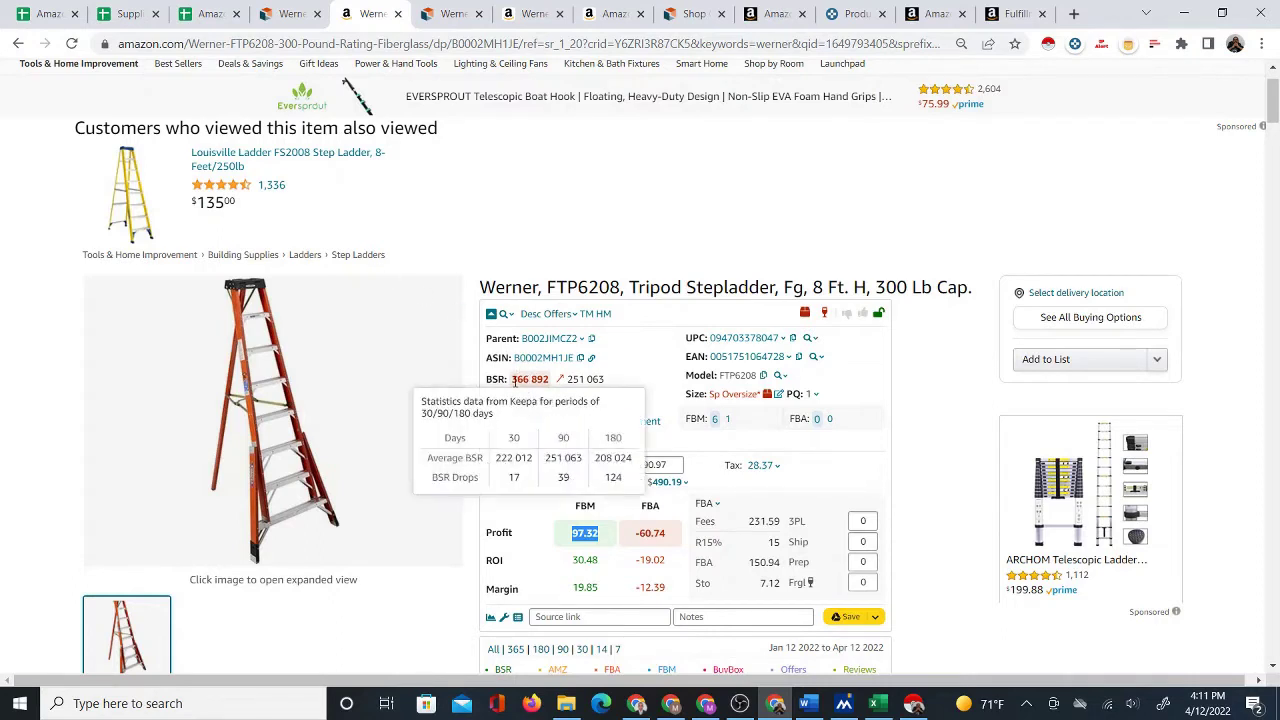
{"action": "left_click_drag", "start_coordinate": [511, 381], "coordinate": [550, 388]}
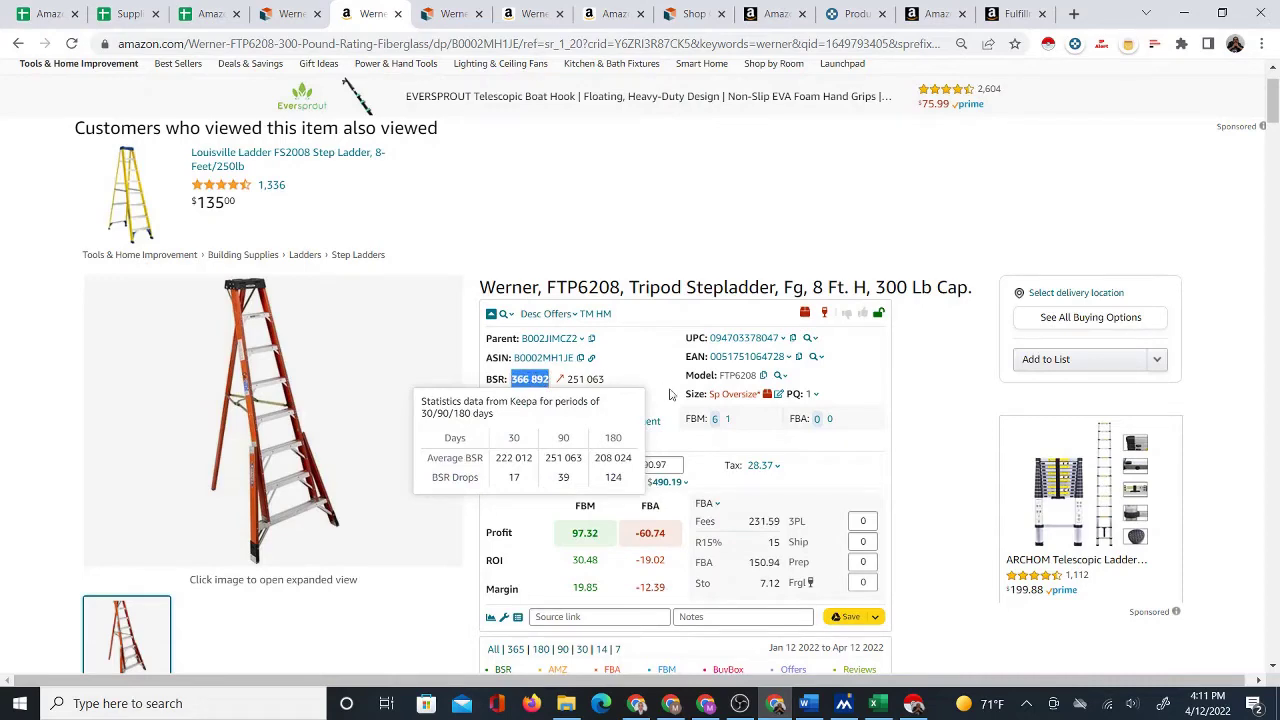
{"action": "scroll", "coordinate": [589, 393], "scroll_direction": "down", "scroll_amount": 5}
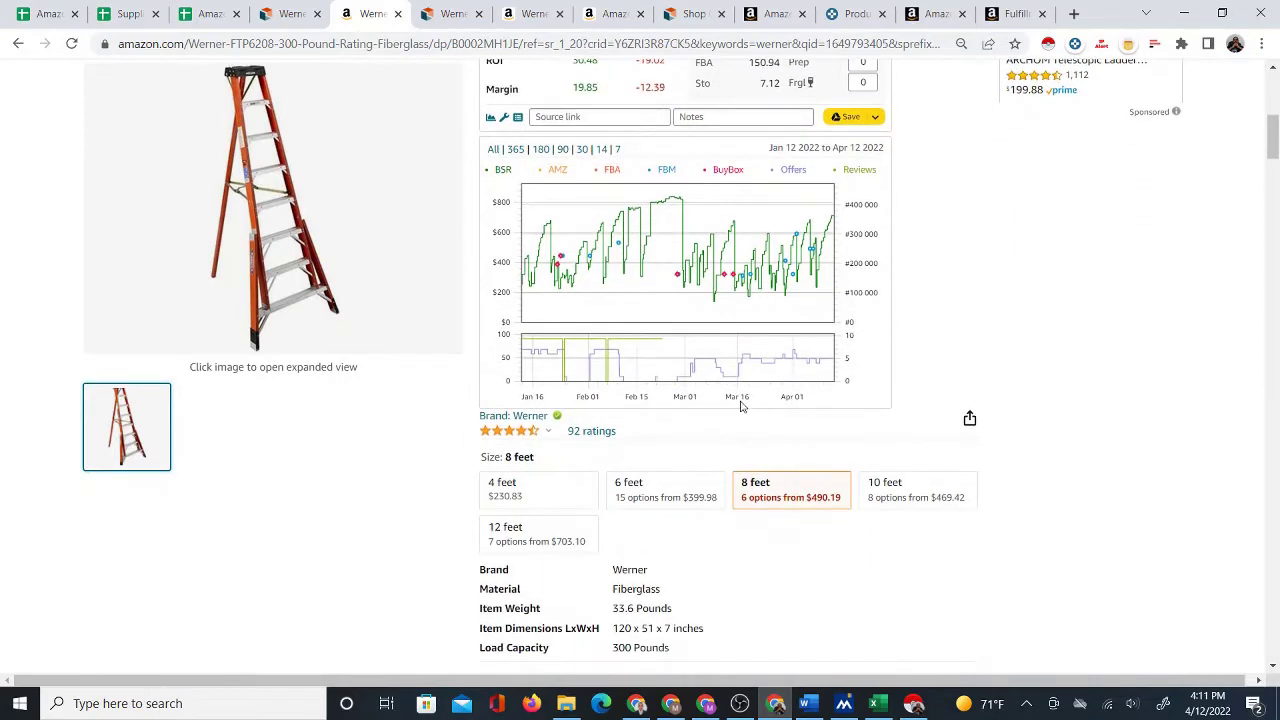
{"action": "scroll", "coordinate": [744, 430], "scroll_direction": "up", "scroll_amount": 4}
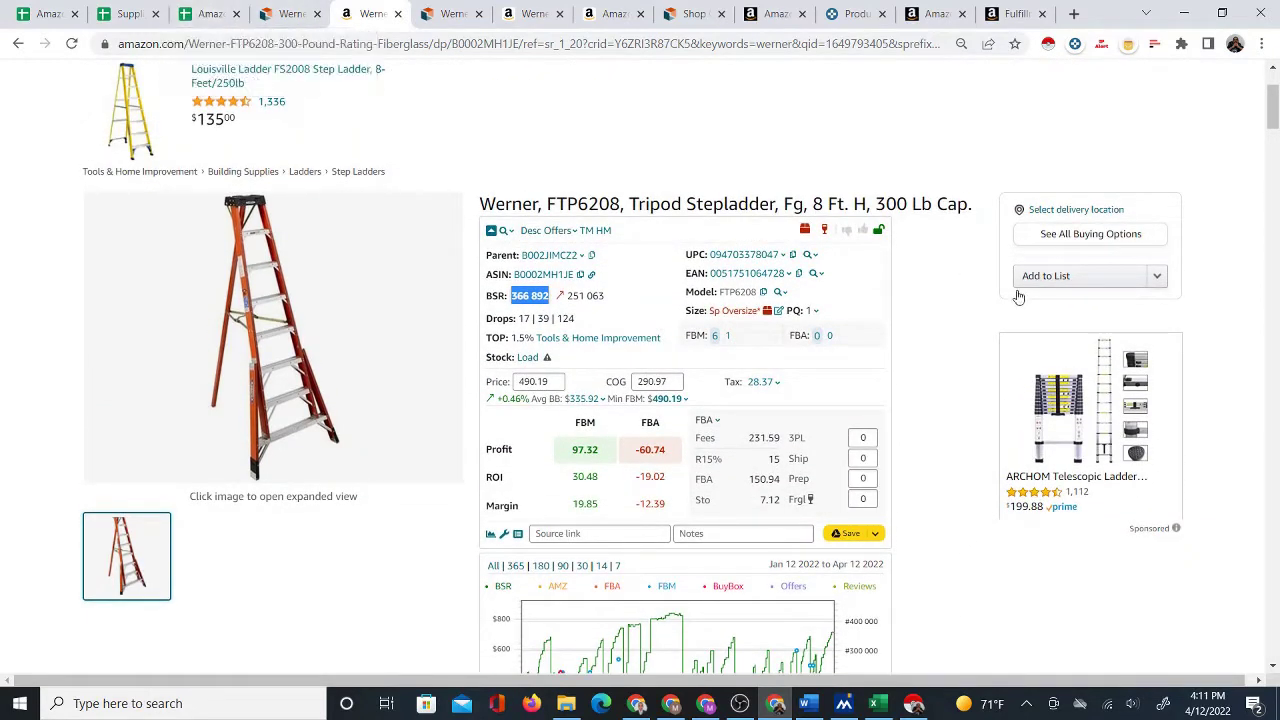
{"action": "left_click", "coordinate": [1047, 236]}
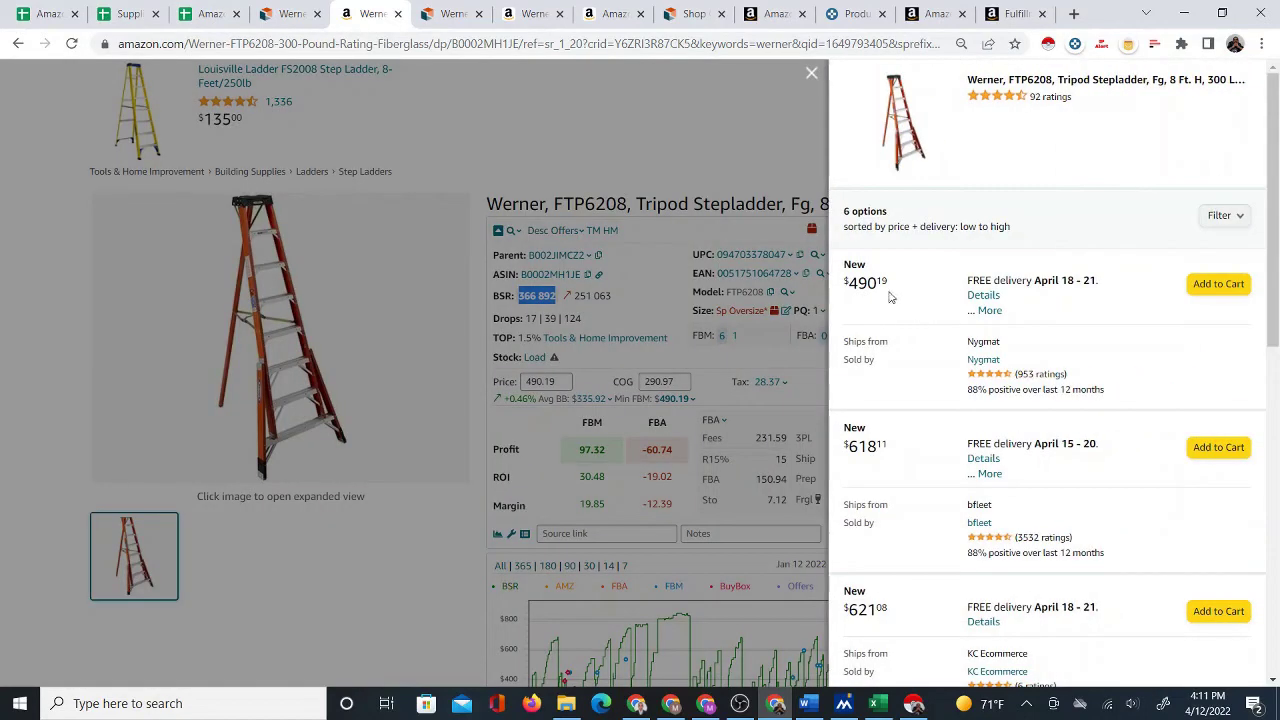
Switch to the AutoSourcer sheet and look through the source results in the rows below the stepladder.
{"action": "left_click", "coordinate": [207, 14]}
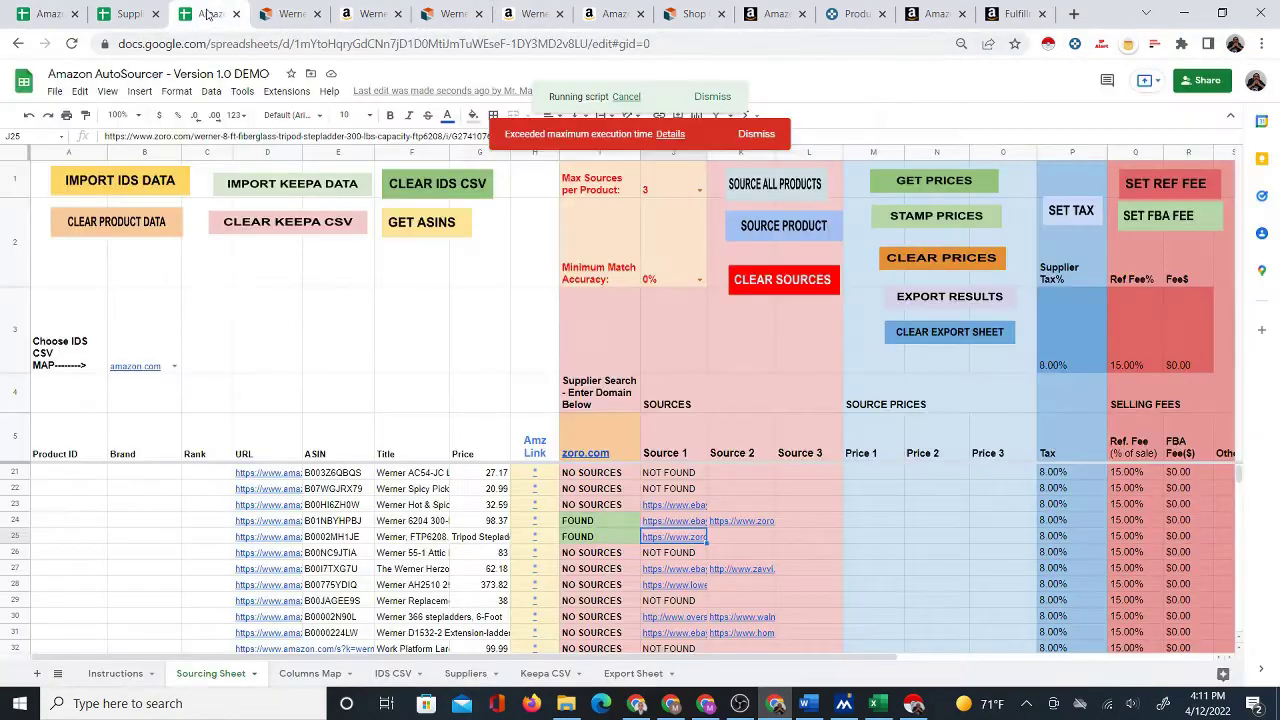
{"action": "scroll", "coordinate": [650, 510], "scroll_direction": "down", "scroll_amount": 4}
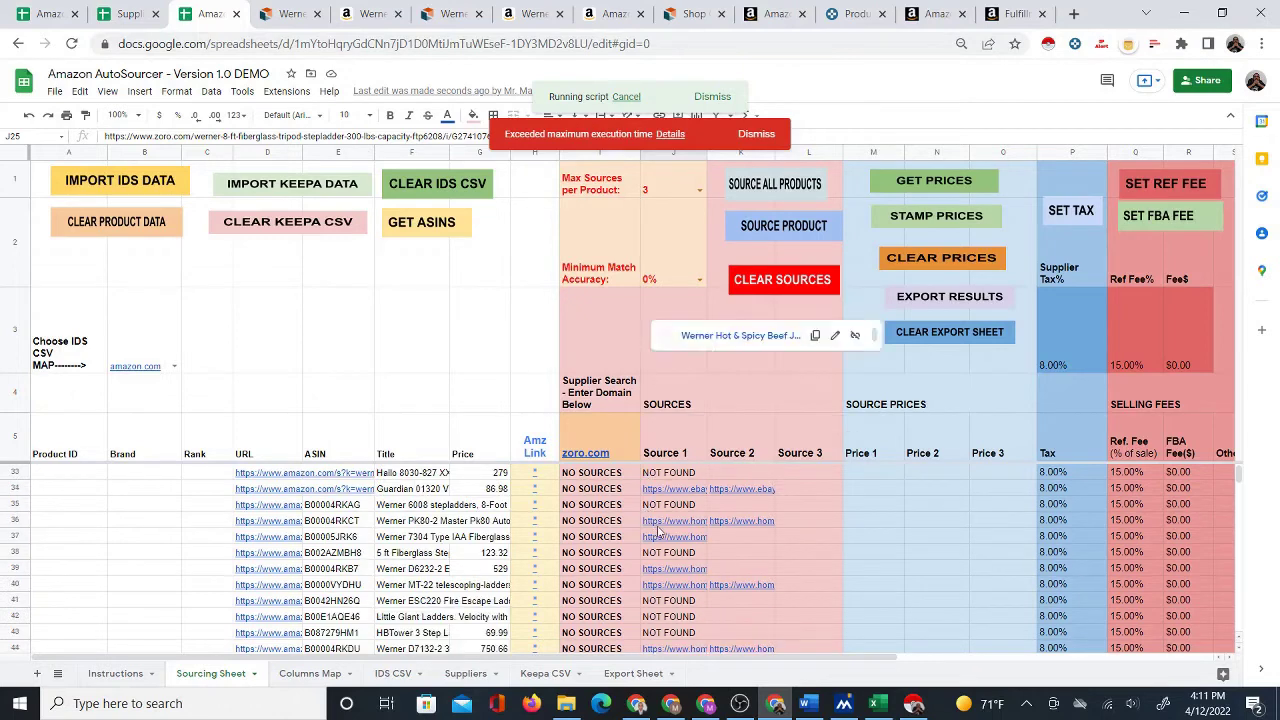
{"action": "left_click", "coordinate": [682, 510]}
{"action": "scroll", "coordinate": [700, 525], "scroll_direction": "up", "scroll_amount": 4}
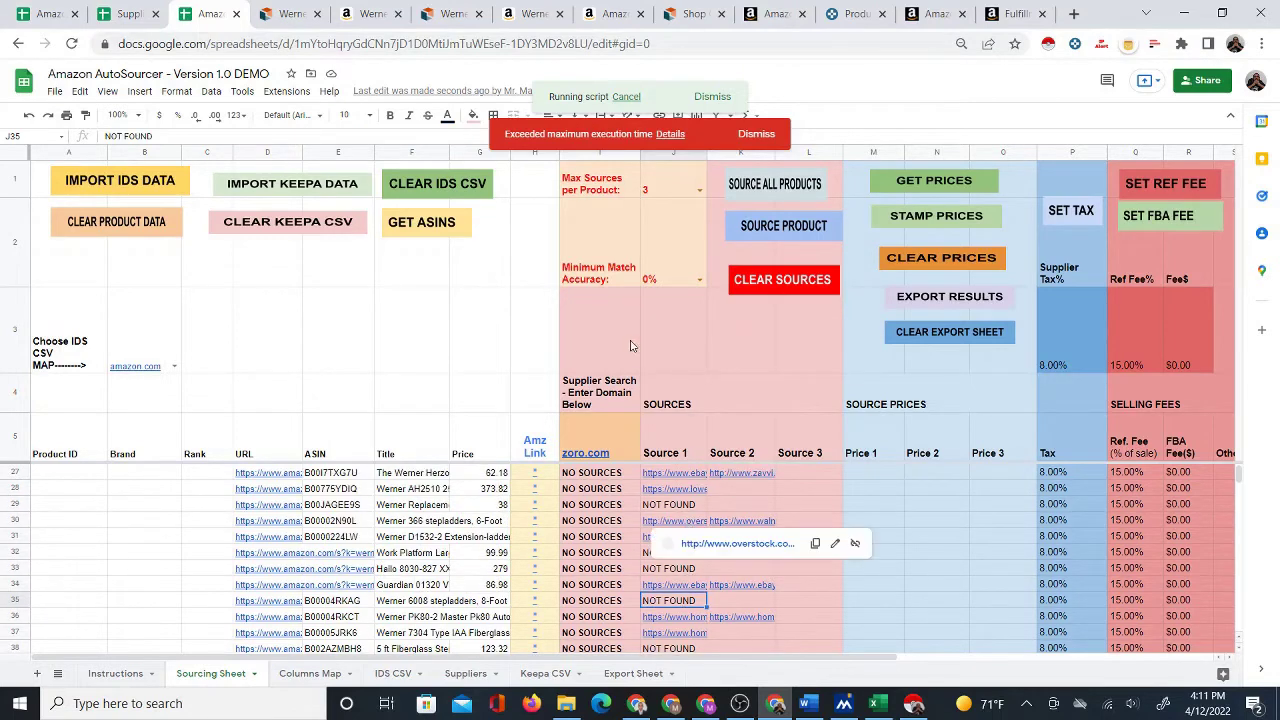
Fetch the Zoro price for the FTP6208 row by entering =getprice(J25) in cell M25 under Price 1.
{"action": "left_click", "coordinate": [944, 537]}
{"action": "left_click", "coordinate": [764, 541]}
{"action": "left_click", "coordinate": [825, 542]}
{"action": "left_click", "coordinate": [879, 542]}
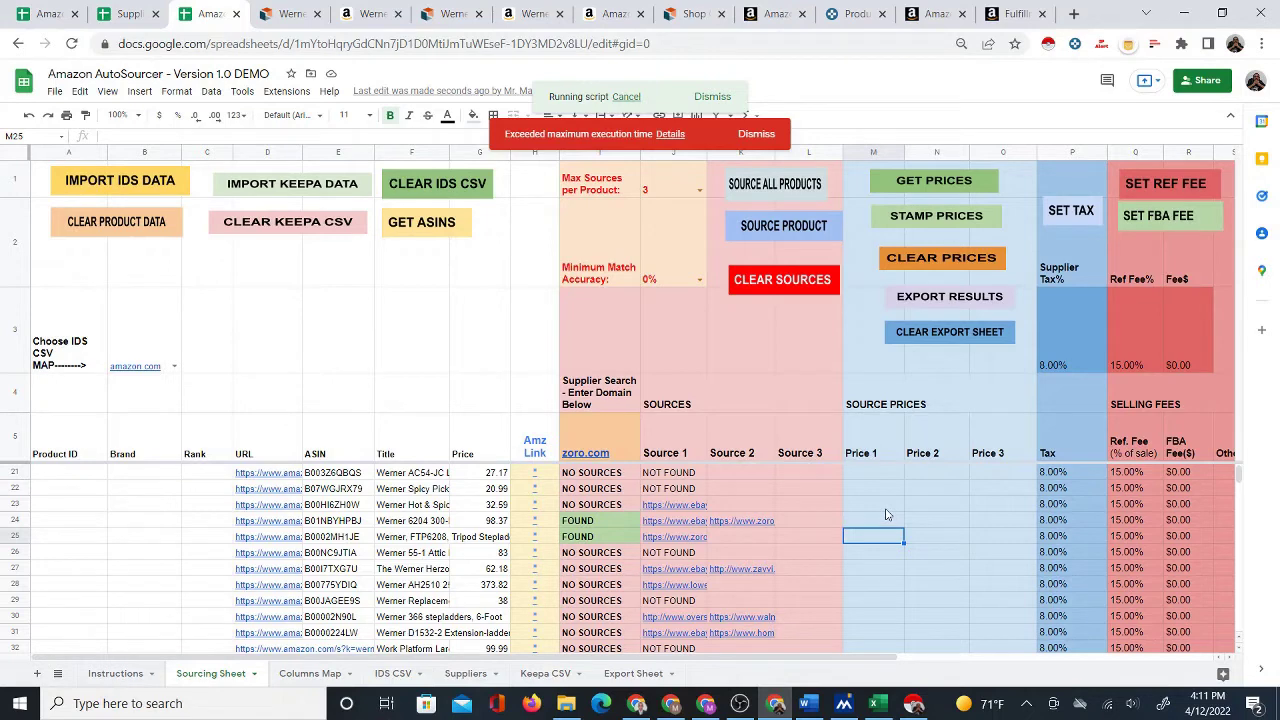
{"action": "type", "text": "=getprice"}
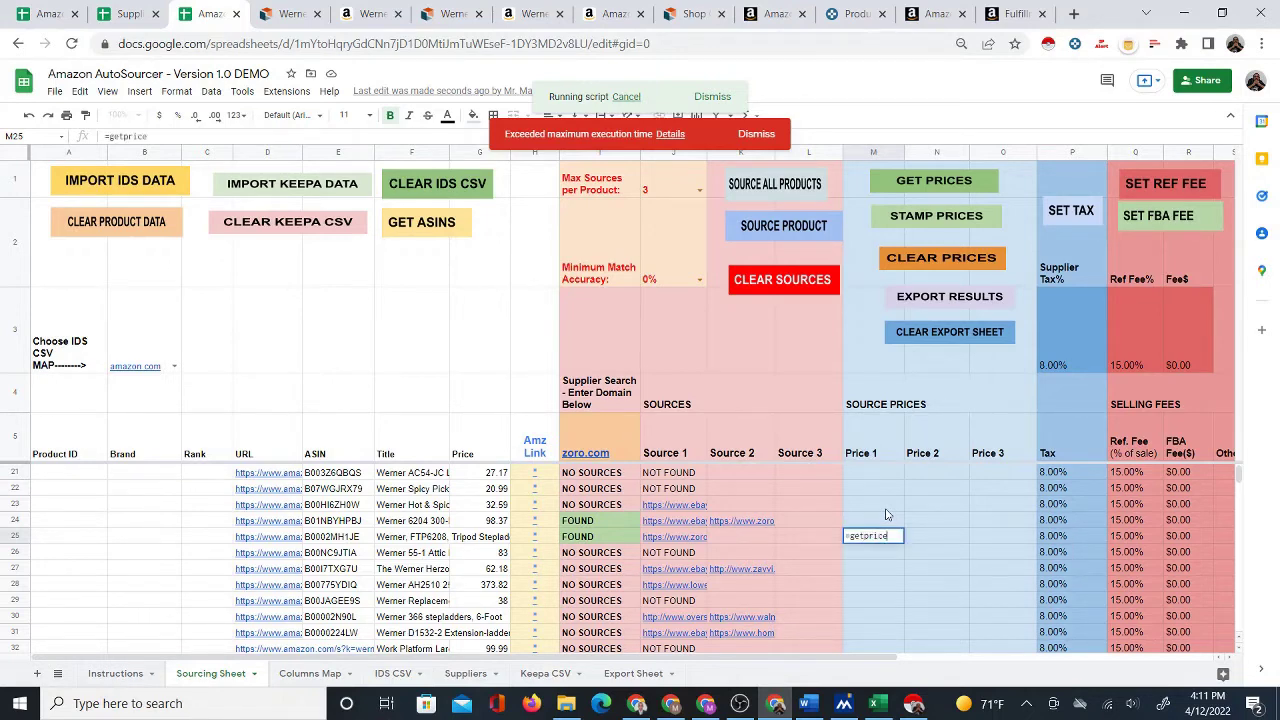
{"action": "type", "text": "("}
{"action": "left_click", "coordinate": [672, 540]}
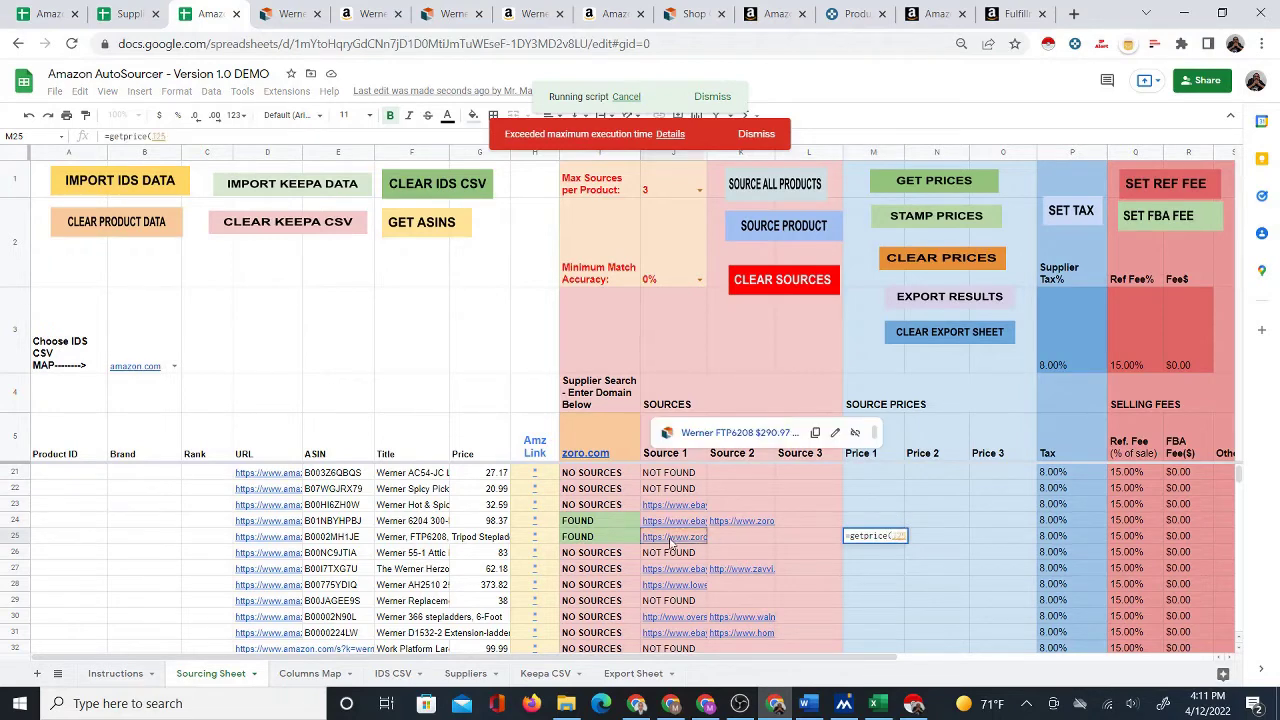
{"action": "key", "text": "Return"}
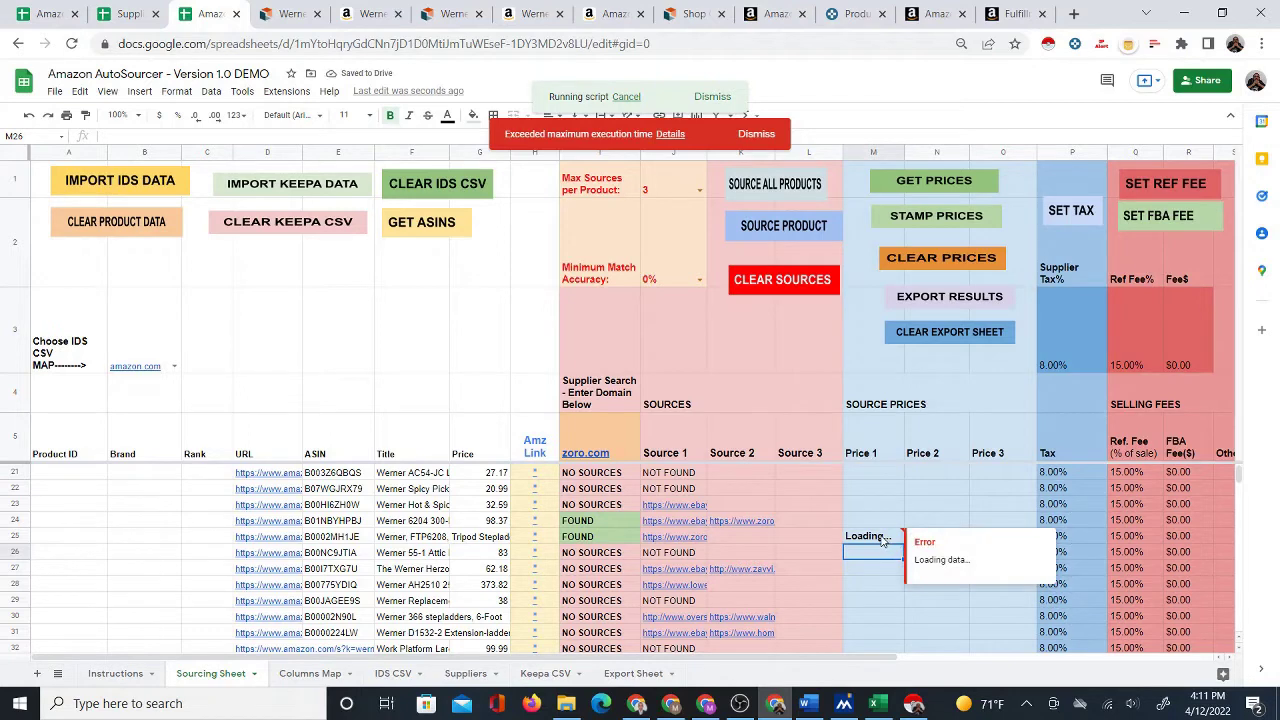
{"action": "left_click", "coordinate": [882, 537]}
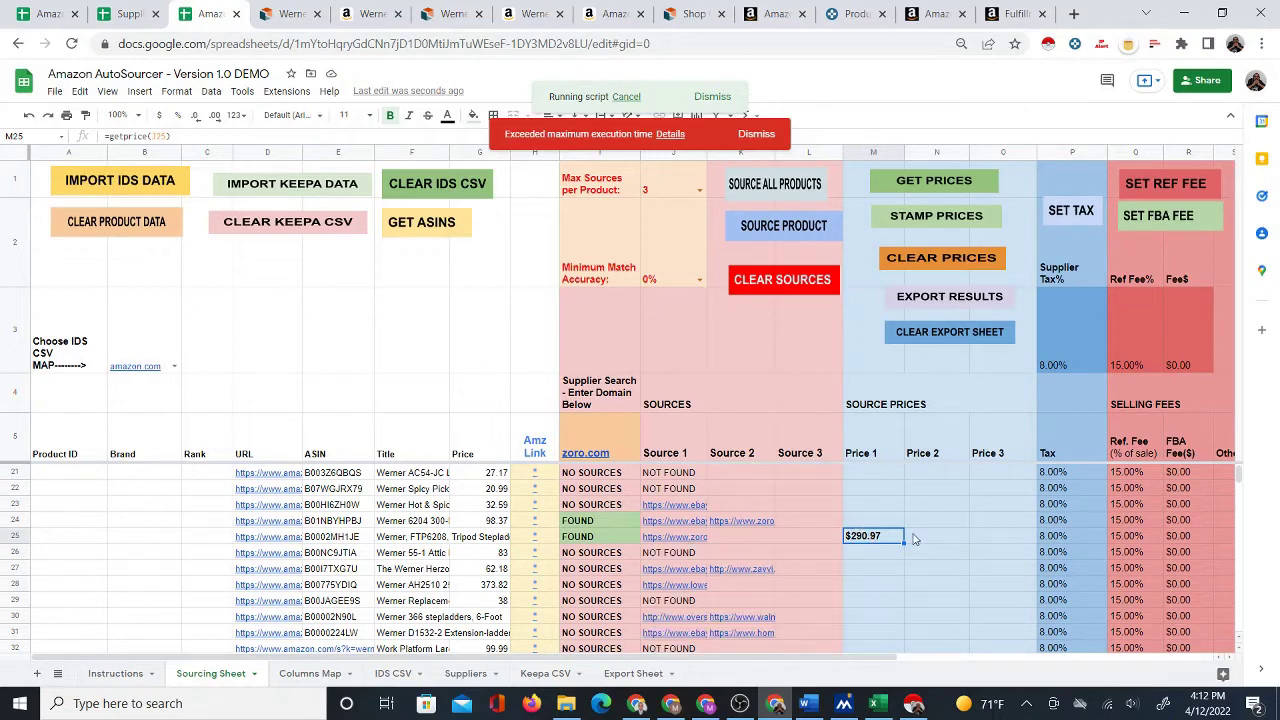
Move along row 25 to the Est. Profit 1 cell to check the stepladder's estimated profit.
{"action": "key", "text": "Right"}
{"action": "key", "text": "Right"}
{"action": "key", "text": "Right"}
{"action": "key", "text": "Right"}
{"action": "key", "text": "Right"}
{"action": "key", "text": "Right"}
{"action": "key", "text": "Right"}
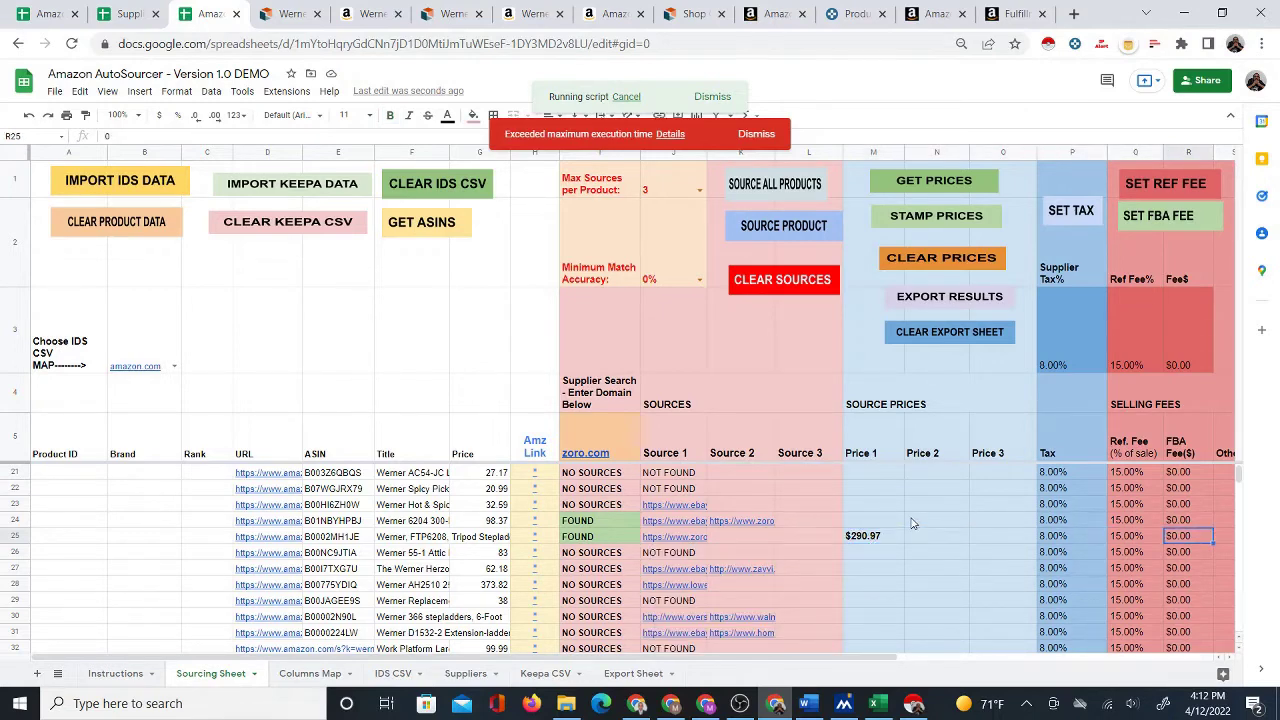
{"action": "key", "text": "Right"}
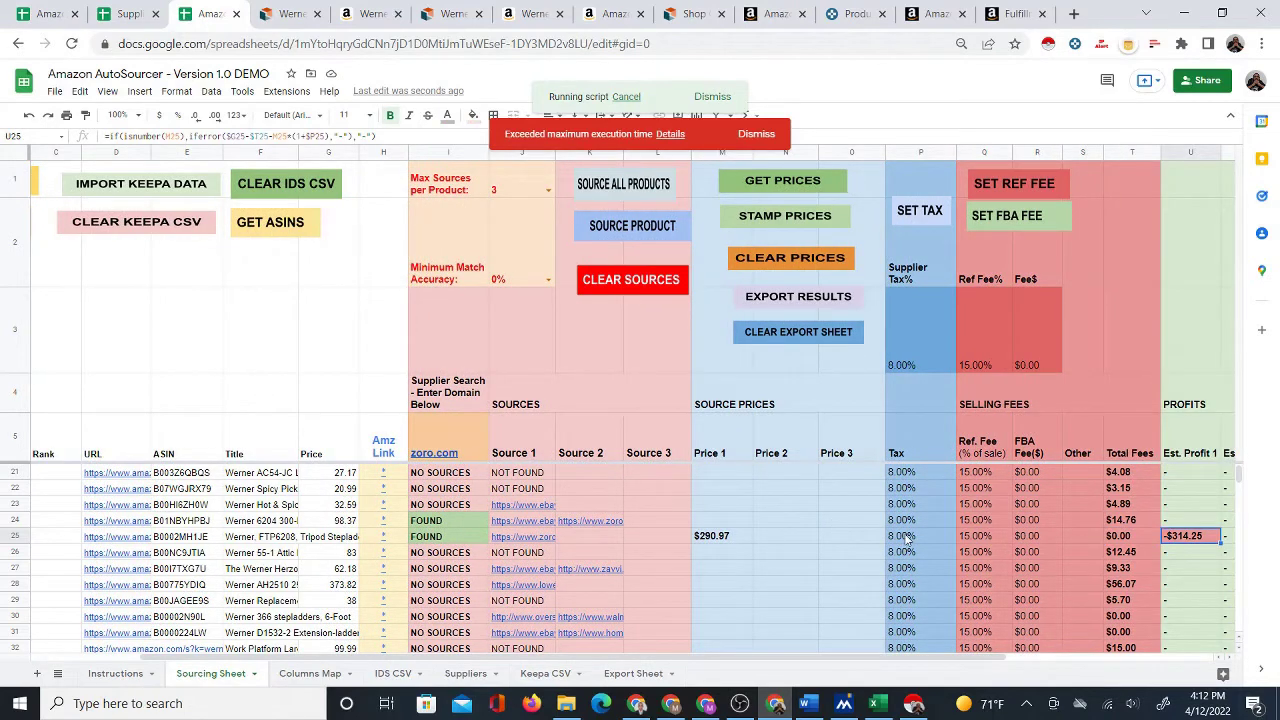
Set the Supplier Tax% to 10% and run SET TAX to apply it to the product rows.
{"action": "left_click", "coordinate": [906, 538]}
{"action": "left_click", "coordinate": [916, 352]}
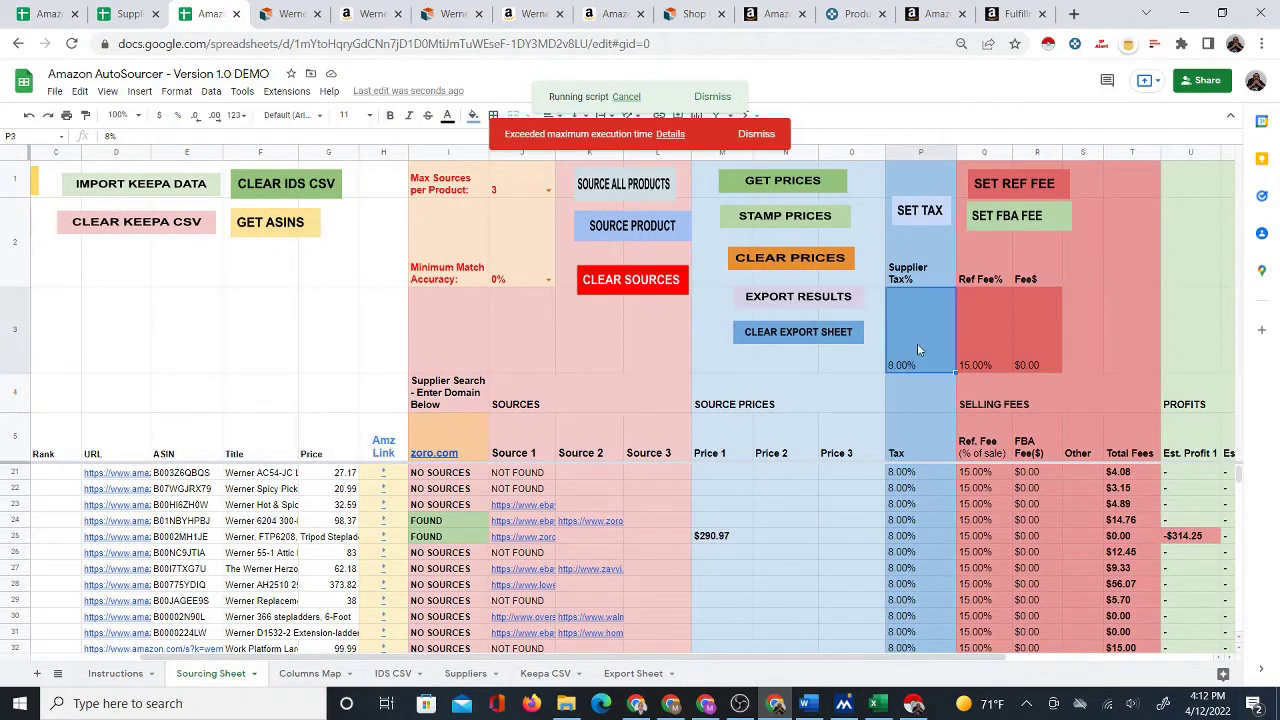
{"action": "type", "text": "10"}
{"action": "left_click", "coordinate": [906, 251]}
{"action": "left_click", "coordinate": [920, 210]}
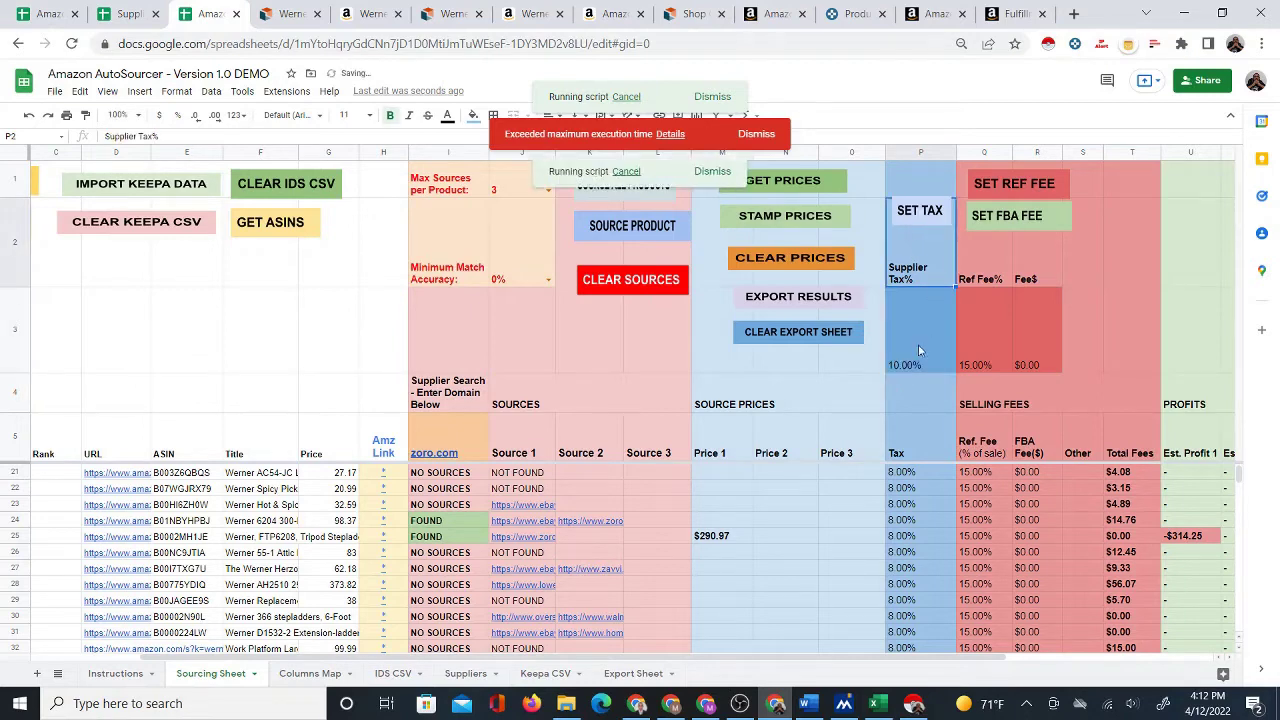
Check the referral fee, FBA fee and Other cells under Selling Fees in row 25.
{"action": "left_click", "coordinate": [986, 537]}
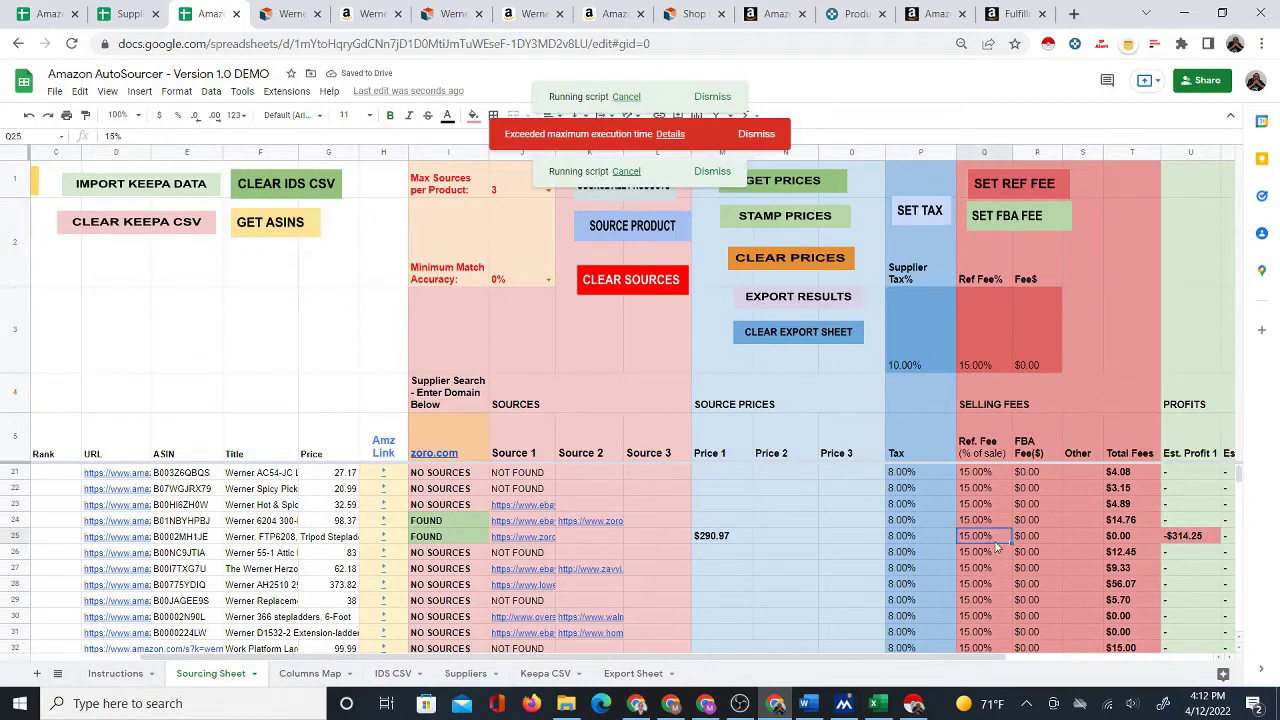
{"action": "left_click", "coordinate": [1040, 542]}
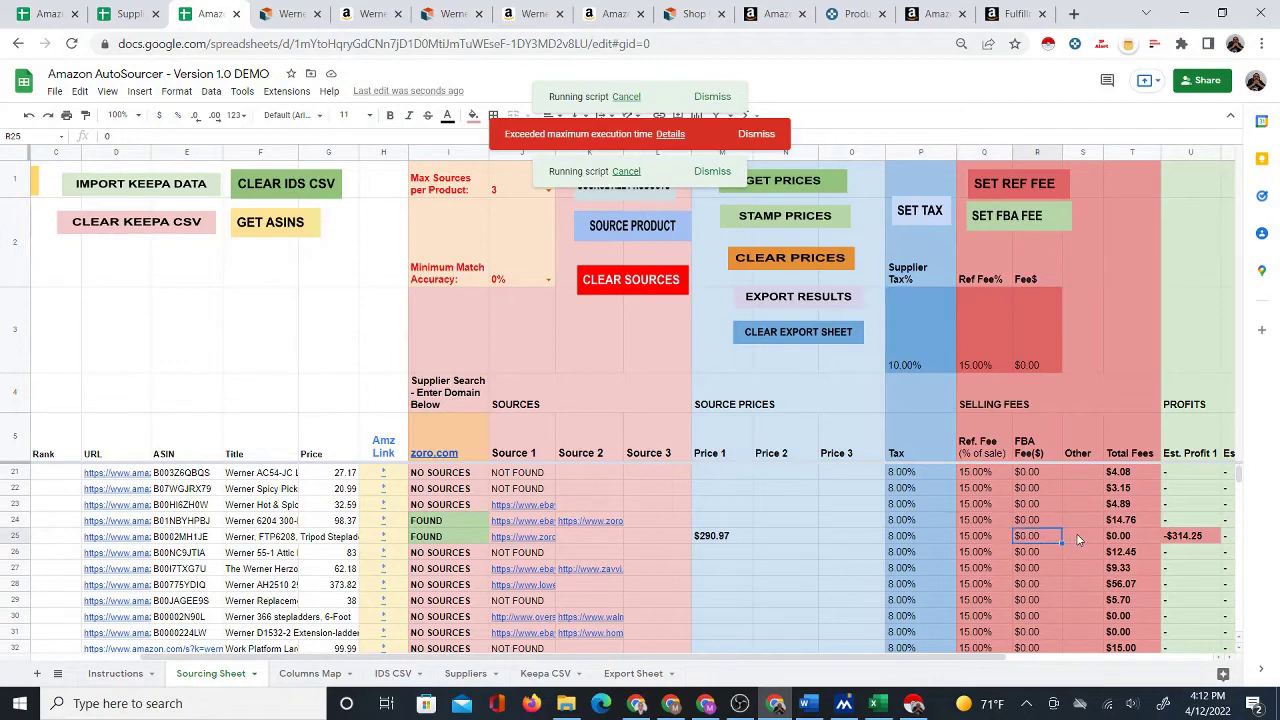
{"action": "left_click", "coordinate": [1079, 539]}
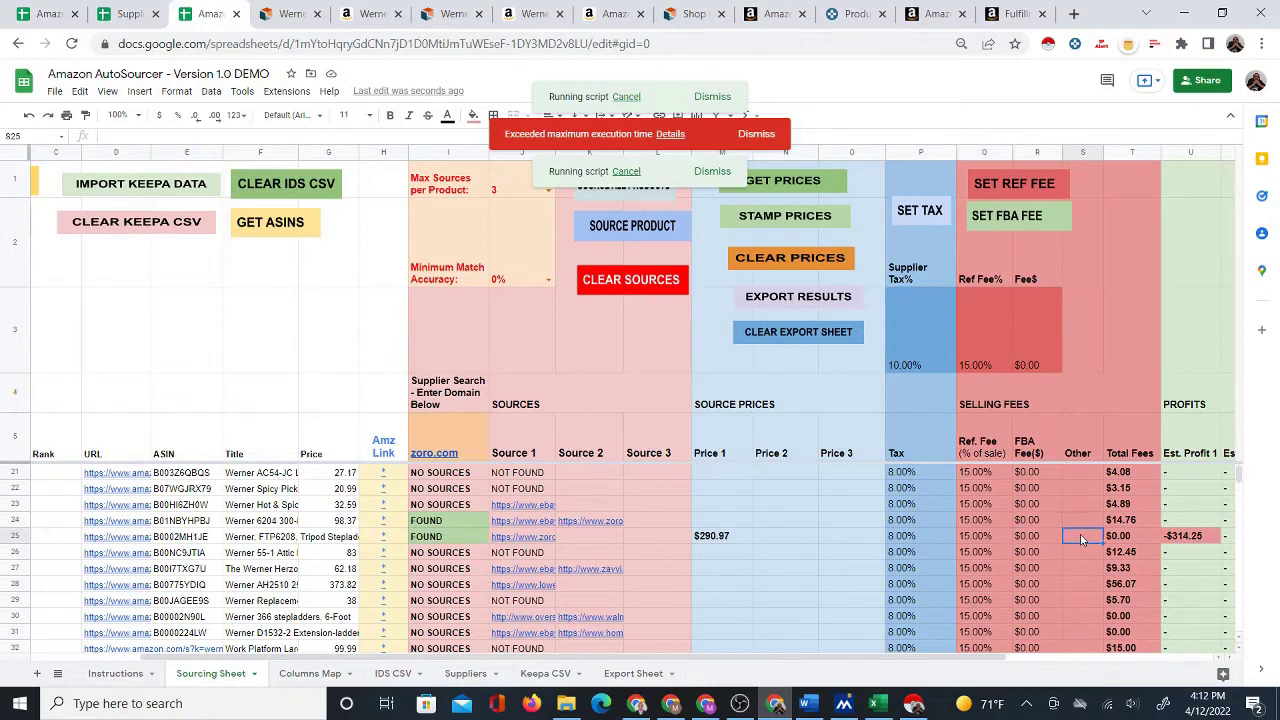
Set the Price in cell G25 to 98.34, taken from the Werner 6204 stepladder's Amazon listing.
{"action": "left_click", "coordinate": [347, 538]}
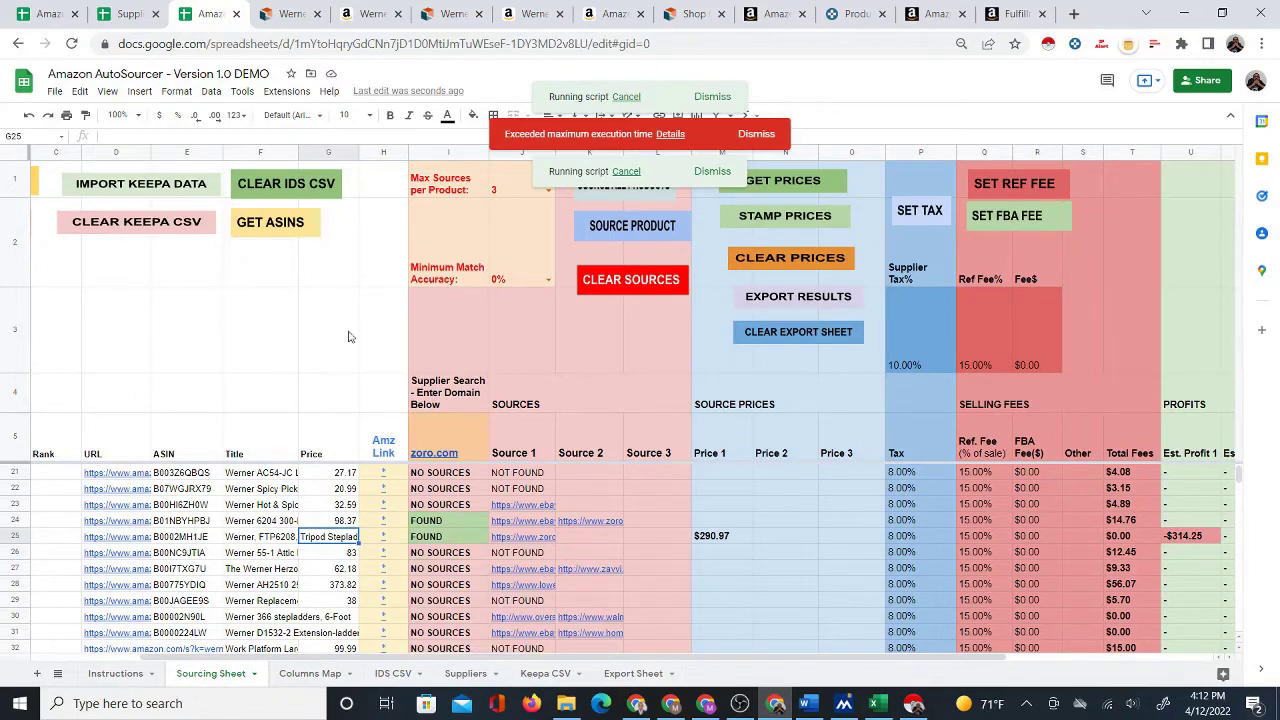
{"action": "left_click", "coordinate": [605, 14]}
{"action": "left_click", "coordinate": [516, 16]}
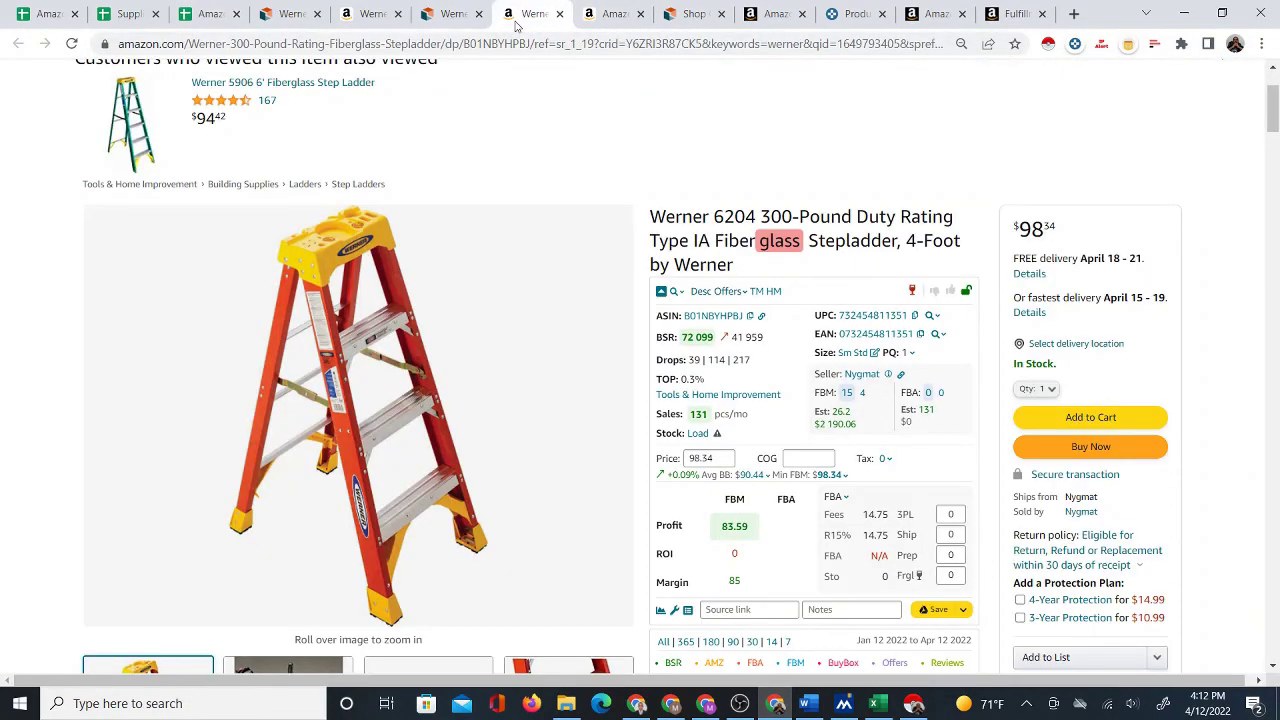
{"action": "left_click", "coordinate": [211, 16]}
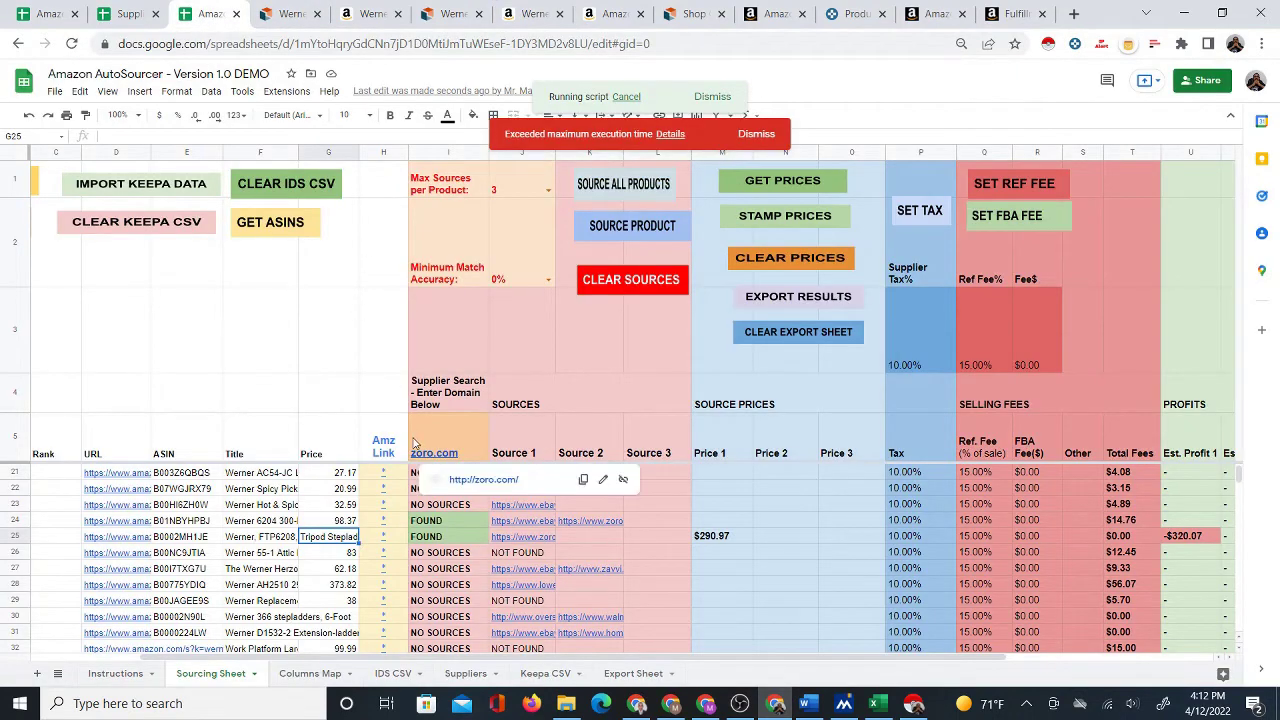
{"action": "type", "text": "98.34"}
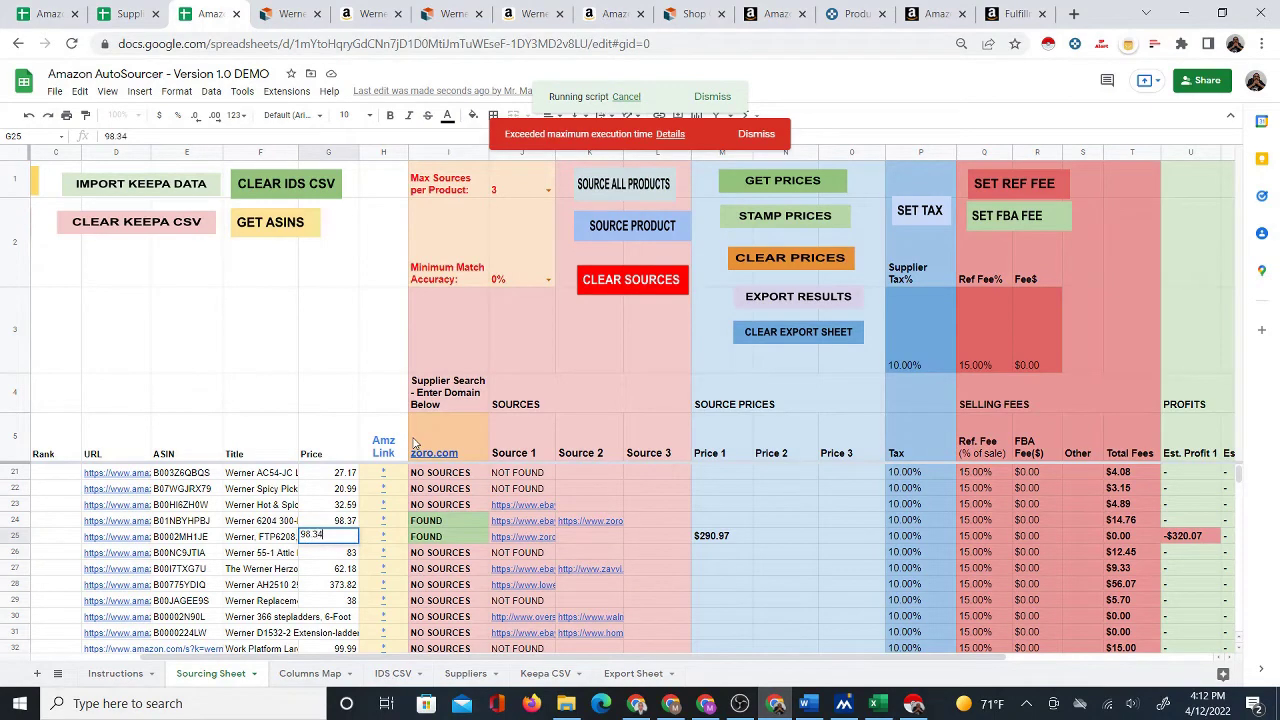
{"action": "key", "text": "Return"}
{"action": "key", "text": "Up"}
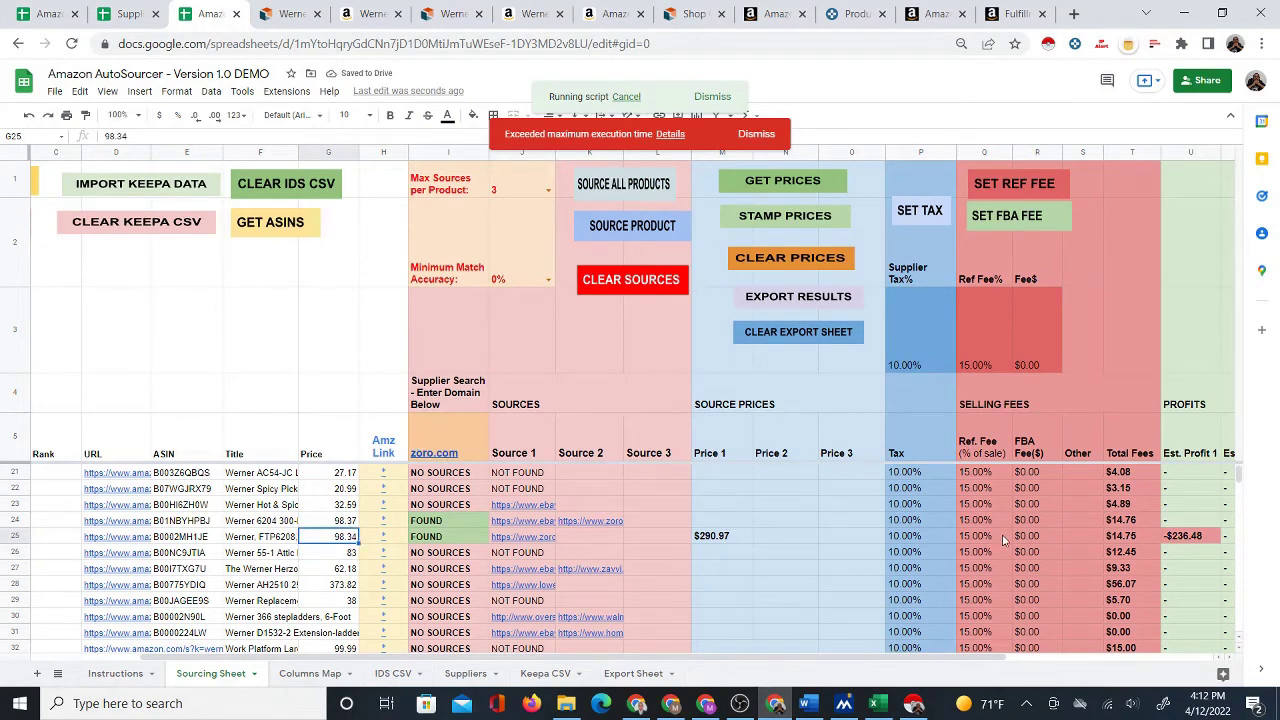
Set the Price in cell G25 to 490.19, taken from the Werner FTP6208 stepladder's Amazon listing.
{"action": "left_click", "coordinate": [376, 12]}
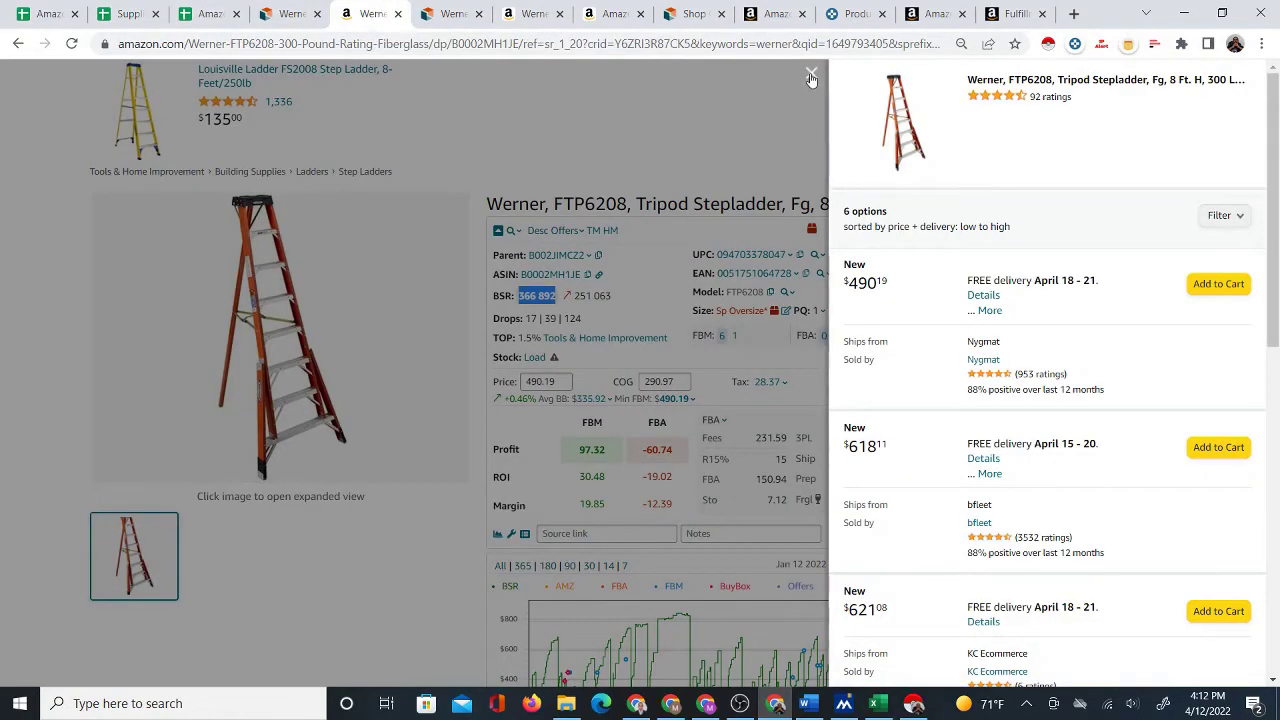
{"action": "left_click", "coordinate": [218, 14]}
{"action": "type", "text": "4"}
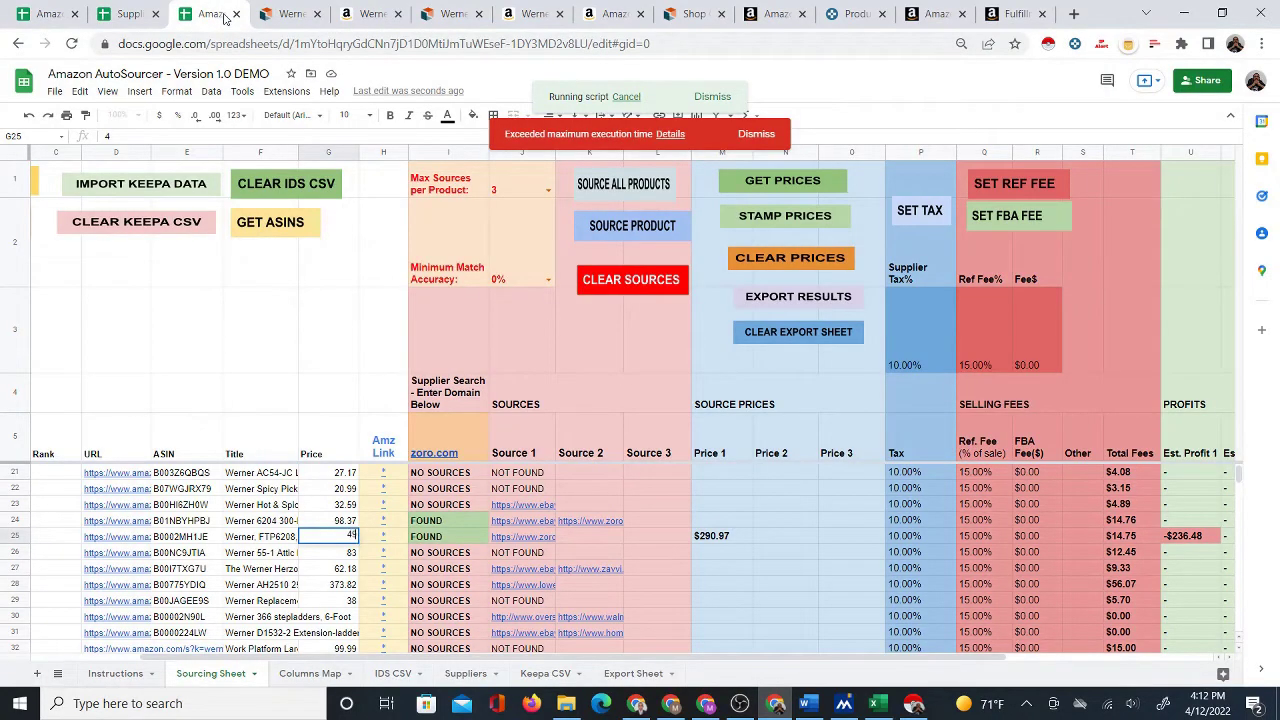
{"action": "type", "text": "90.19"}
{"action": "key", "text": "Return"}
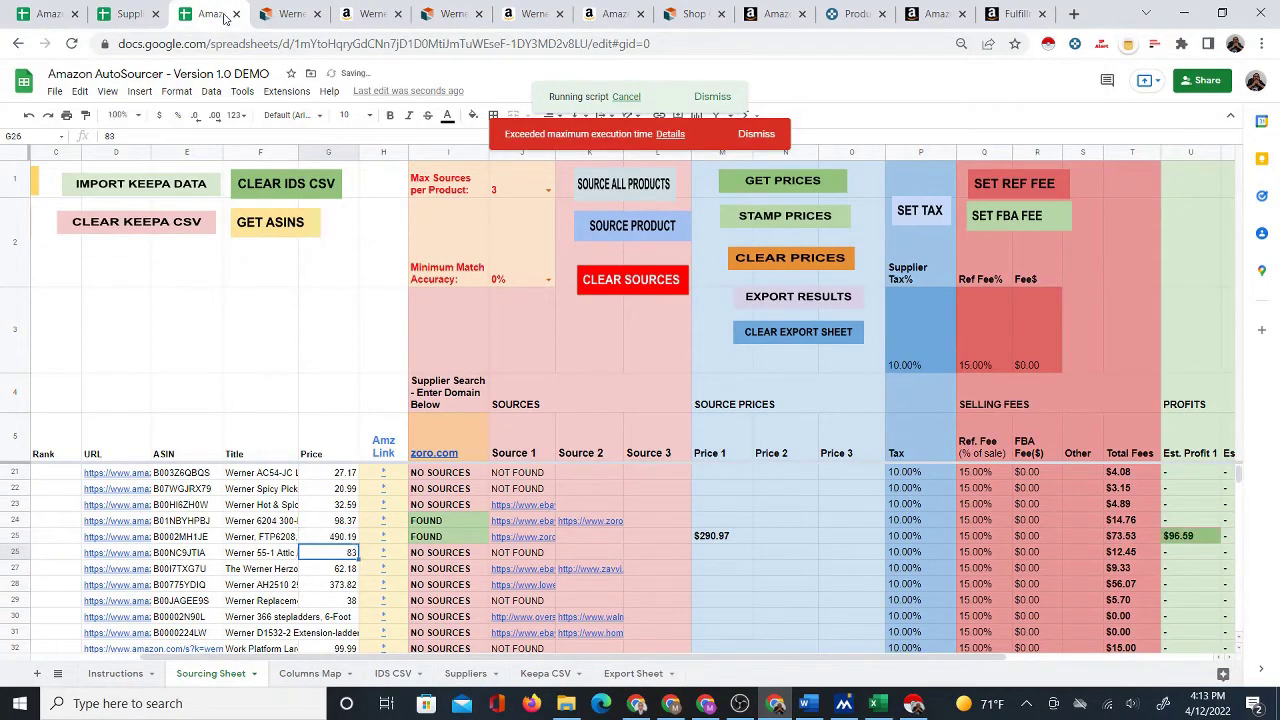
{"action": "key", "text": "Up"}
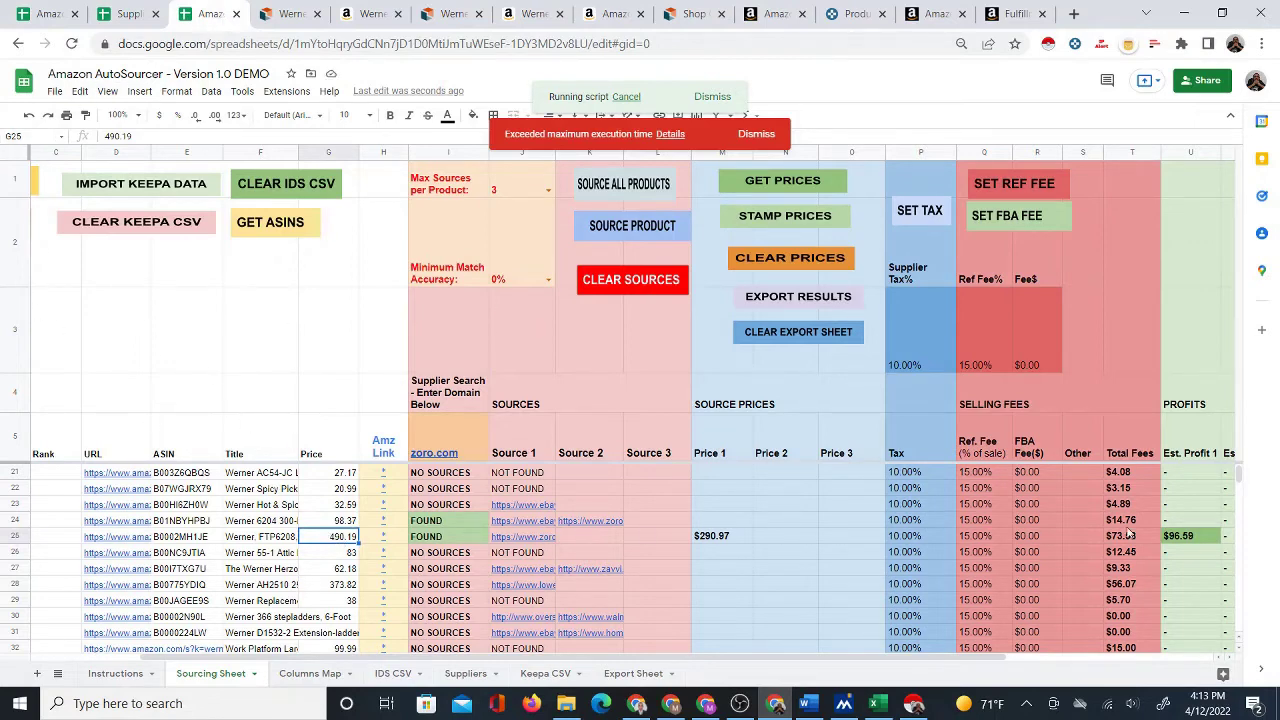
Check the stepladder's Est. Profit 1 cell in row 25 under Profits.
{"action": "left_click", "coordinate": [1200, 537]}
{"action": "key", "text": "Right"}
{"action": "key", "text": "Right"}
{"action": "key", "text": "Right"}
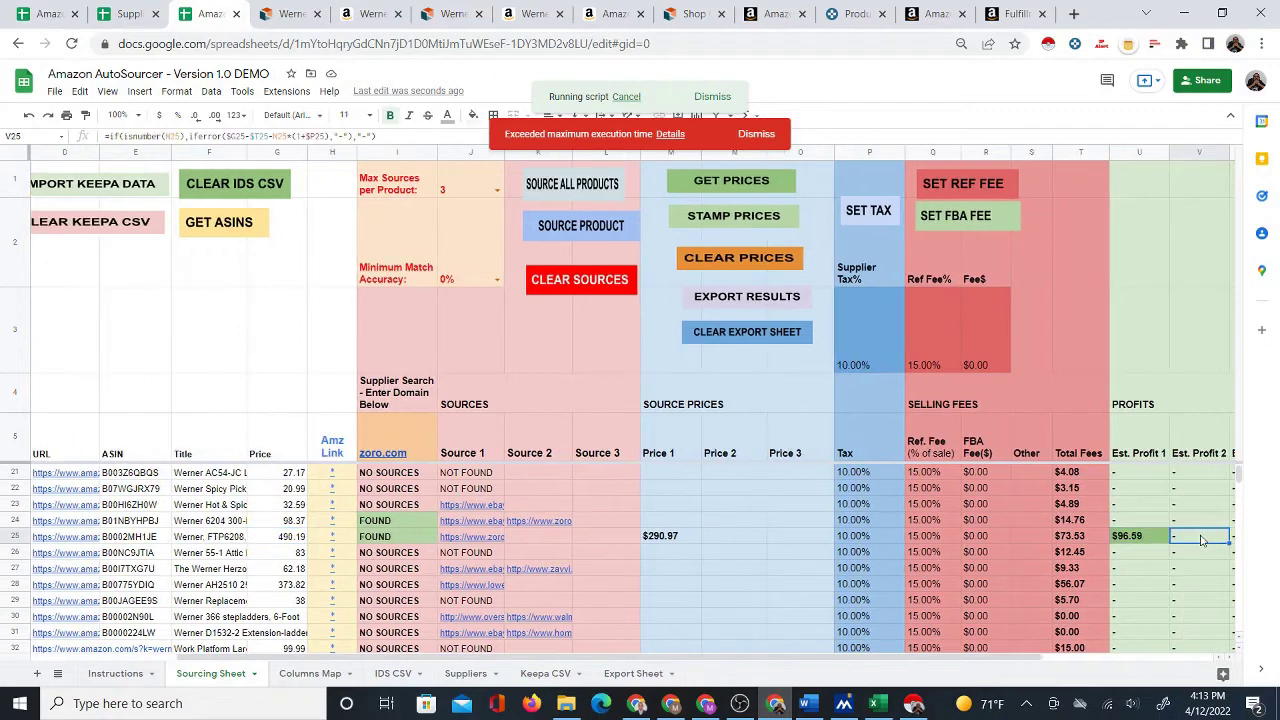
{"action": "key", "text": "Left"}
{"action": "key", "text": "Left"}
{"action": "key", "text": "Left"}
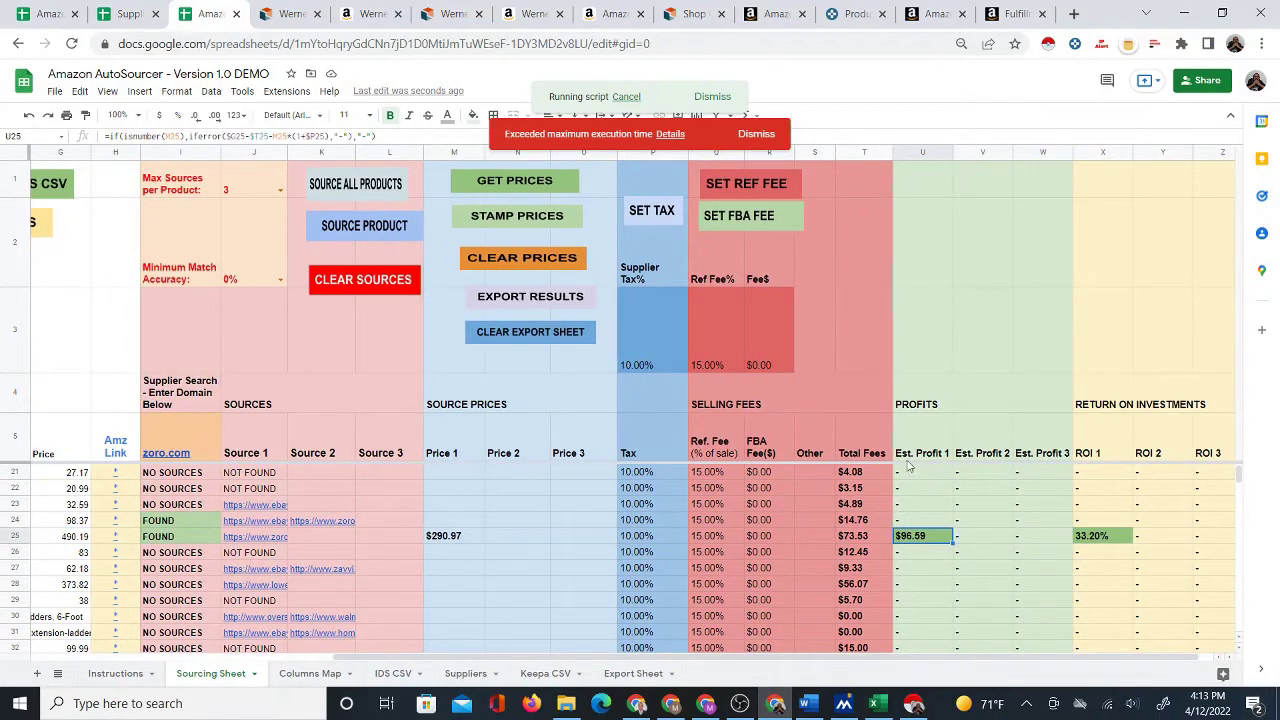
Move back along row 25 through the fee, tax and source cells to check the stepladder's Price 1 formula.
{"action": "key", "text": "Left"}
{"action": "key", "text": "Left"}
{"action": "key", "text": "Left"}
{"action": "key", "text": "Left"}
{"action": "key", "text": "Left"}
{"action": "key", "text": "Left"}
{"action": "key", "text": "Left"}
{"action": "key", "text": "Left"}
{"action": "key", "text": "Left"}
{"action": "key", "text": "Left"}
{"action": "key", "text": "Left"}
{"action": "key", "text": "Left"}
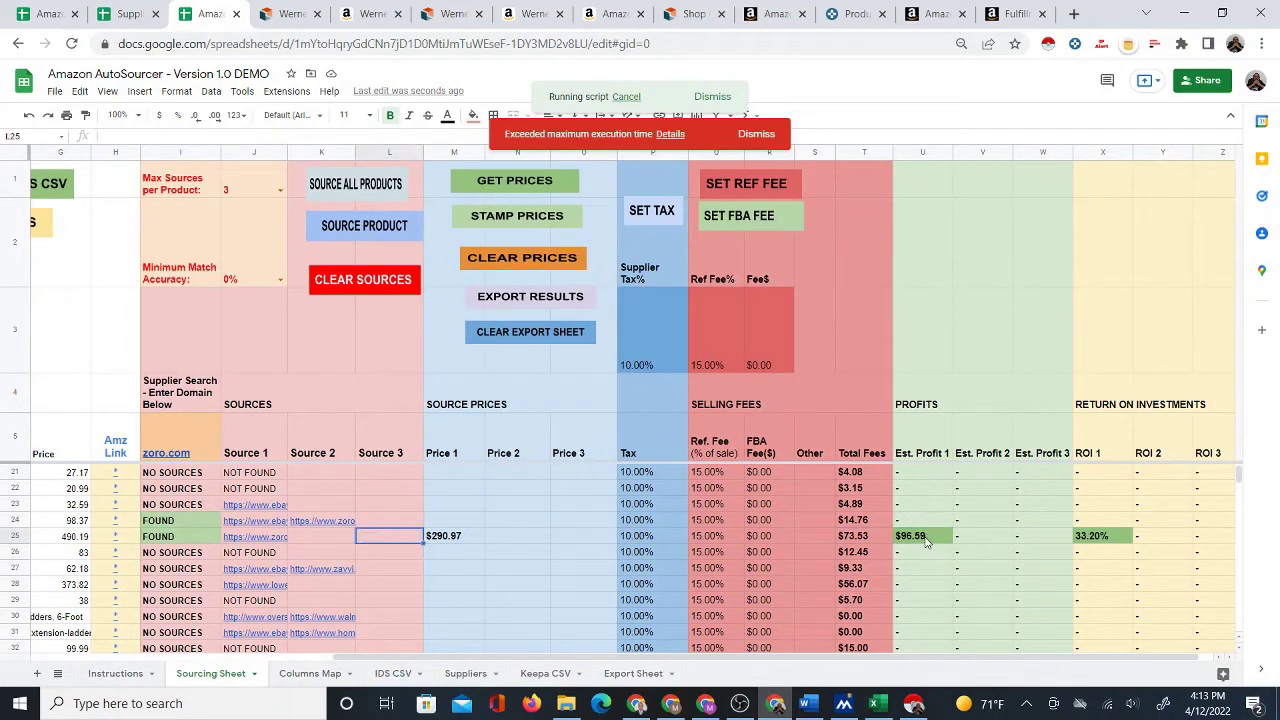
{"action": "key", "text": "Right"}
{"action": "key", "text": "Right"}
{"action": "key", "text": "Right"}
{"action": "key", "text": "Right"}
{"action": "key", "text": "Right"}
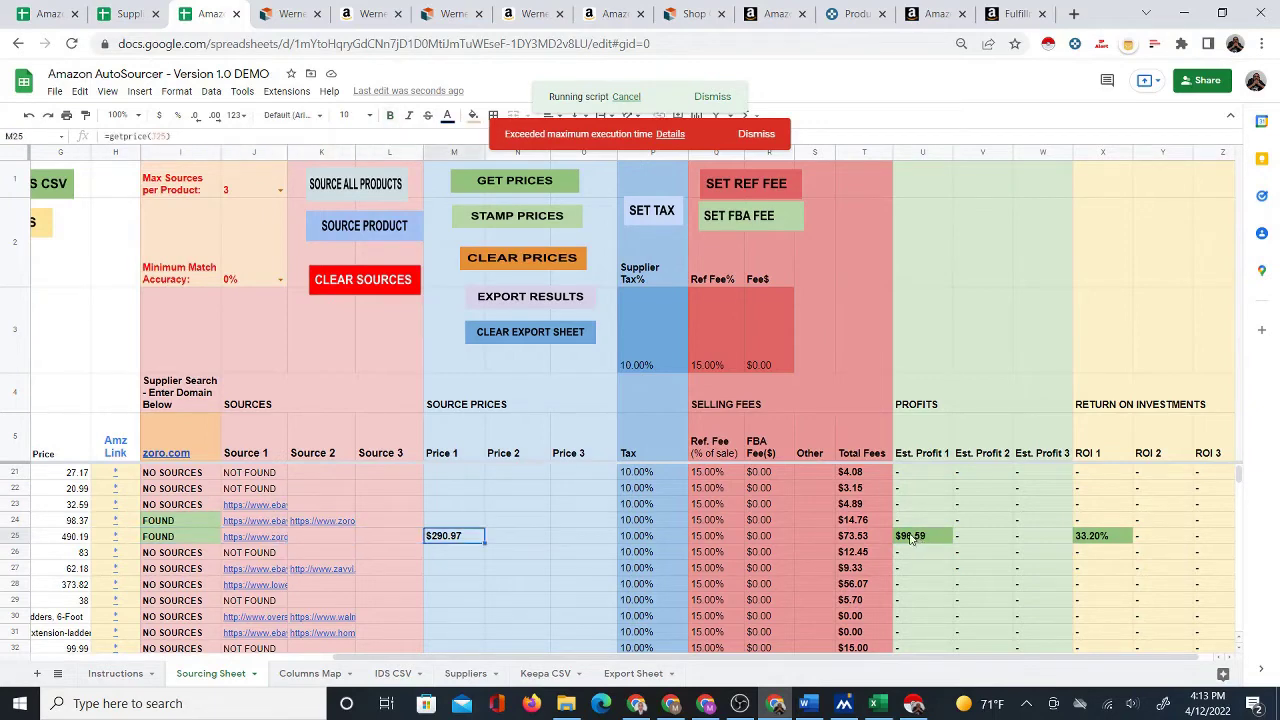
Compare the Price 1, Price 2 and Price 3 columns with the stepladder's ROI 1 and Price 1 cells in row 25.
{"action": "left_click", "coordinate": [446, 446]}
{"action": "left_click", "coordinate": [250, 437]}
{"action": "left_click", "coordinate": [445, 445]}
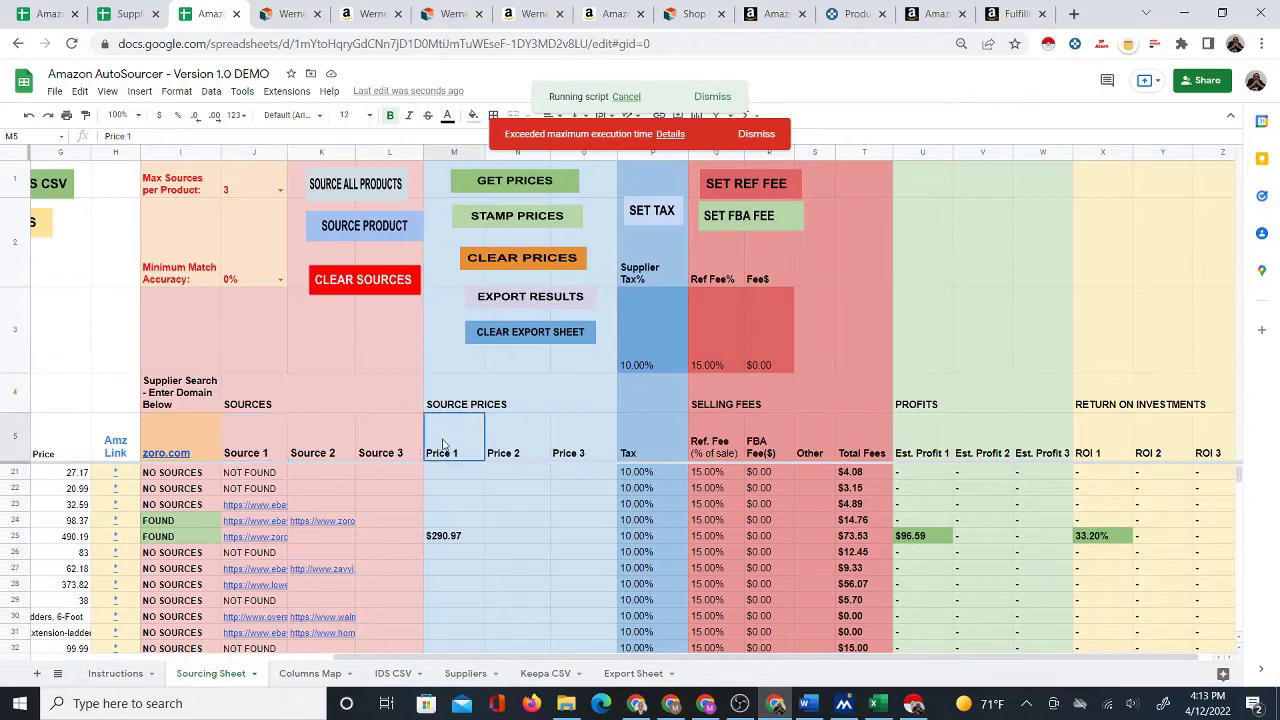
{"action": "left_click", "coordinate": [525, 440]}
{"action": "left_click", "coordinate": [580, 440]}
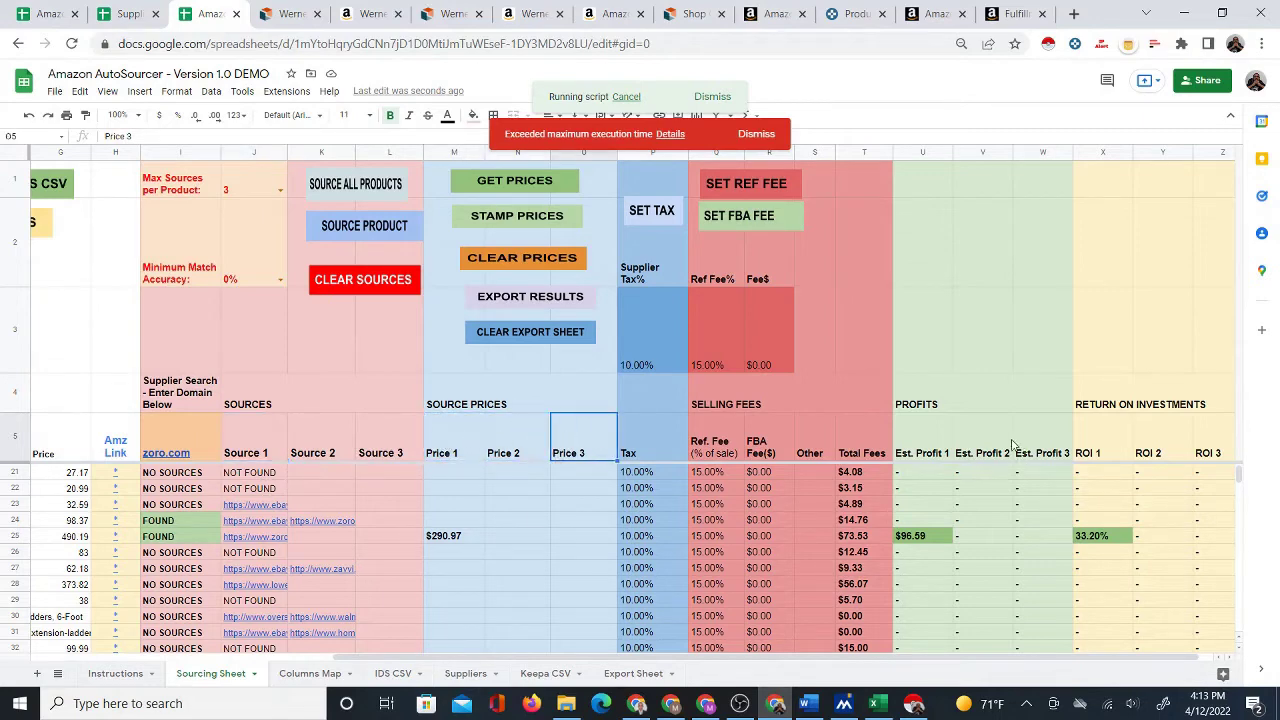
{"action": "left_click", "coordinate": [1113, 539]}
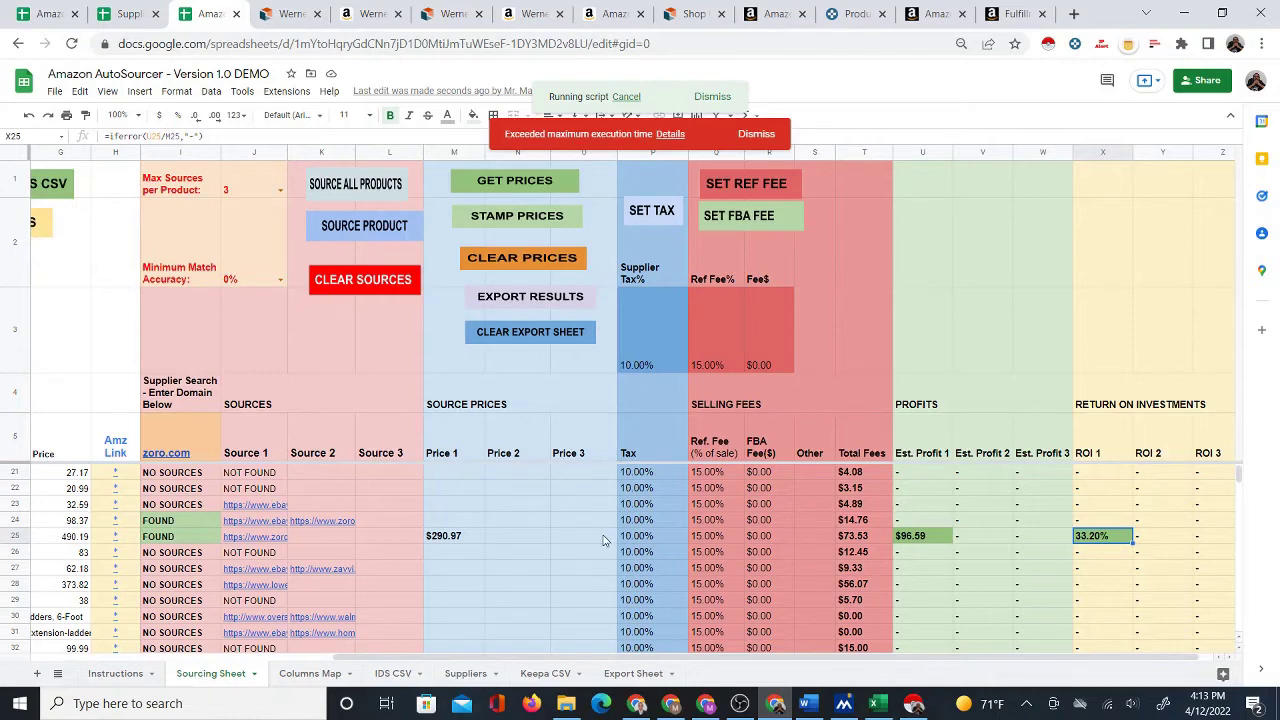
{"action": "left_click", "coordinate": [457, 539]}
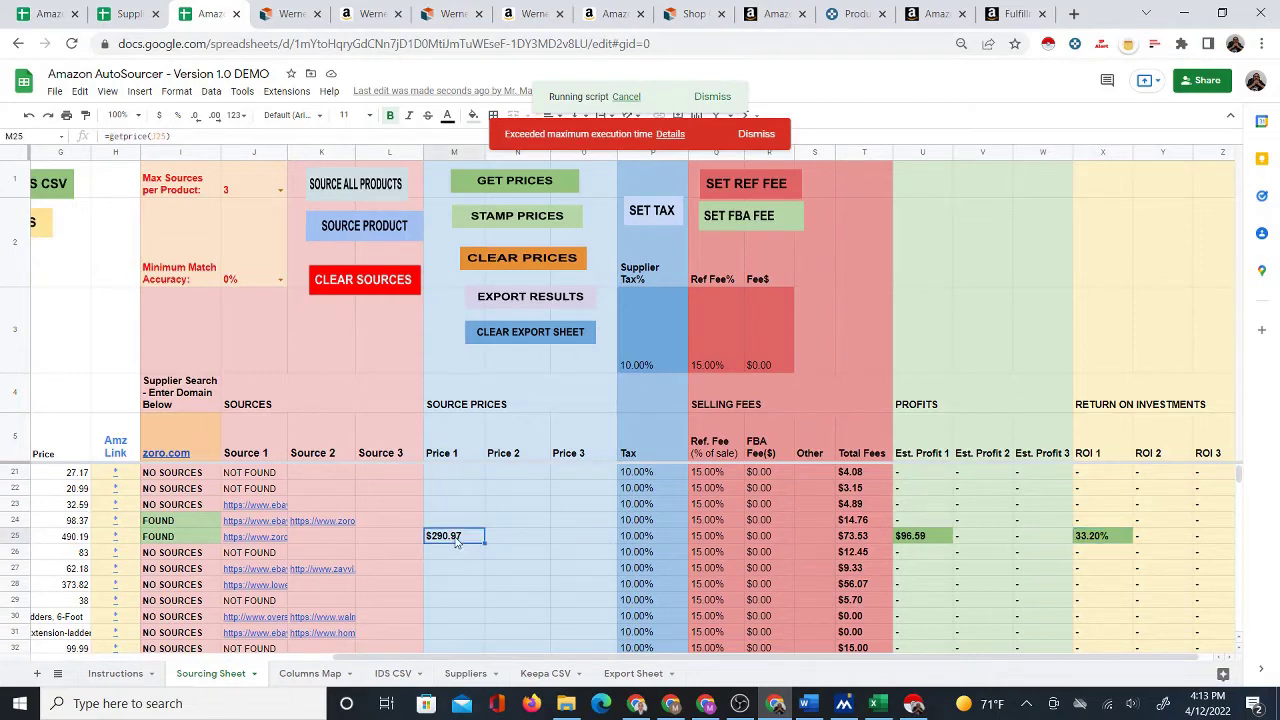
Dismiss the execution time error and run SOURCE ALL PRODUCTS starting from cell J144.
{"action": "left_click", "coordinate": [756, 134]}
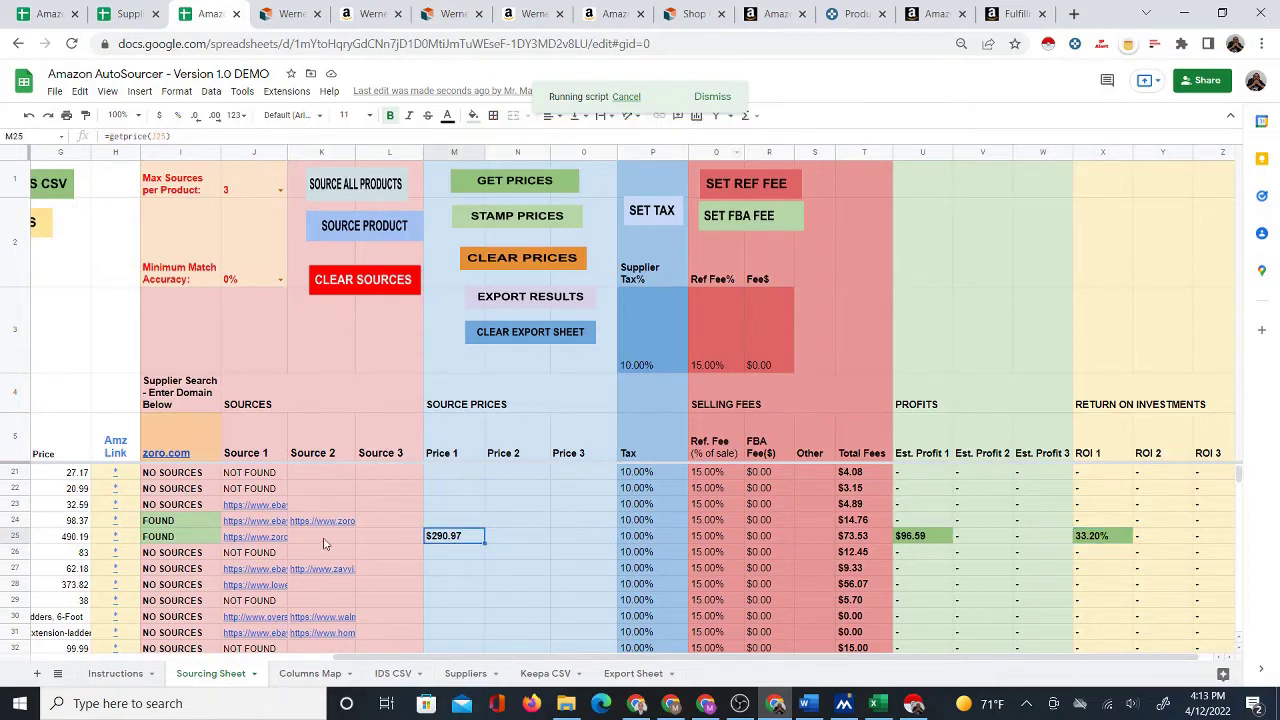
{"action": "left_click", "coordinate": [252, 569]}
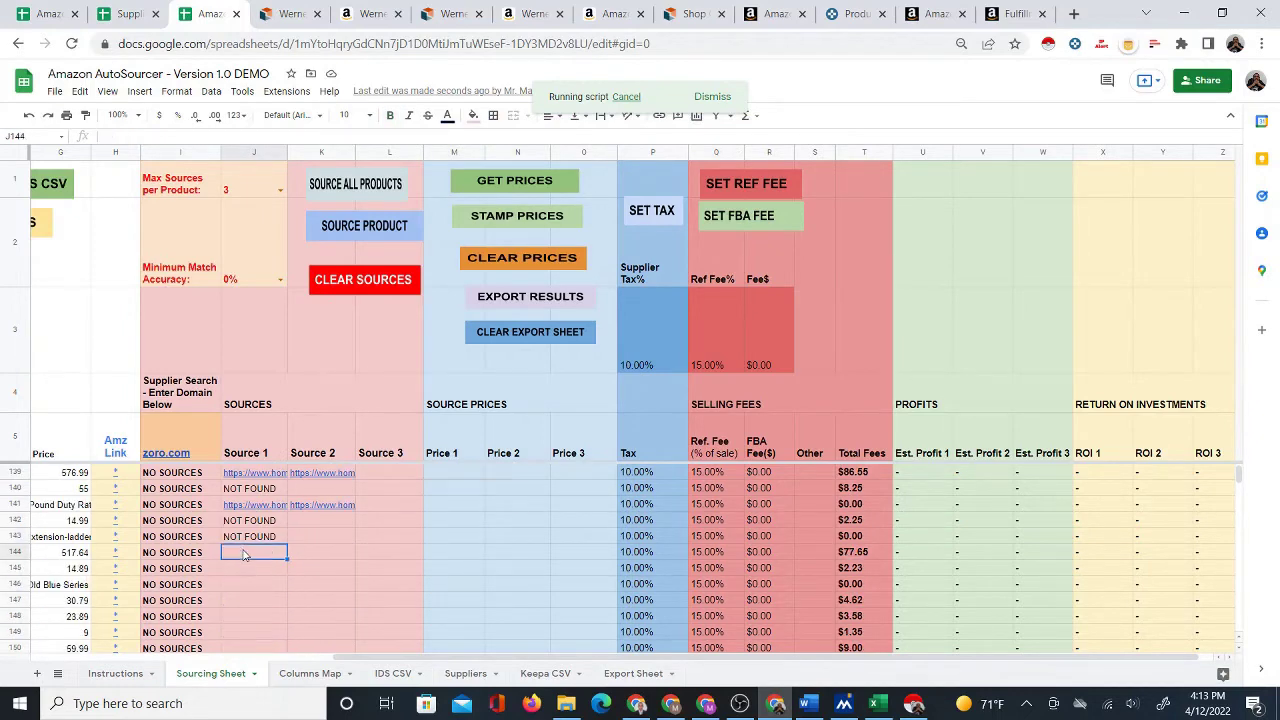
{"action": "left_click", "coordinate": [348, 188]}
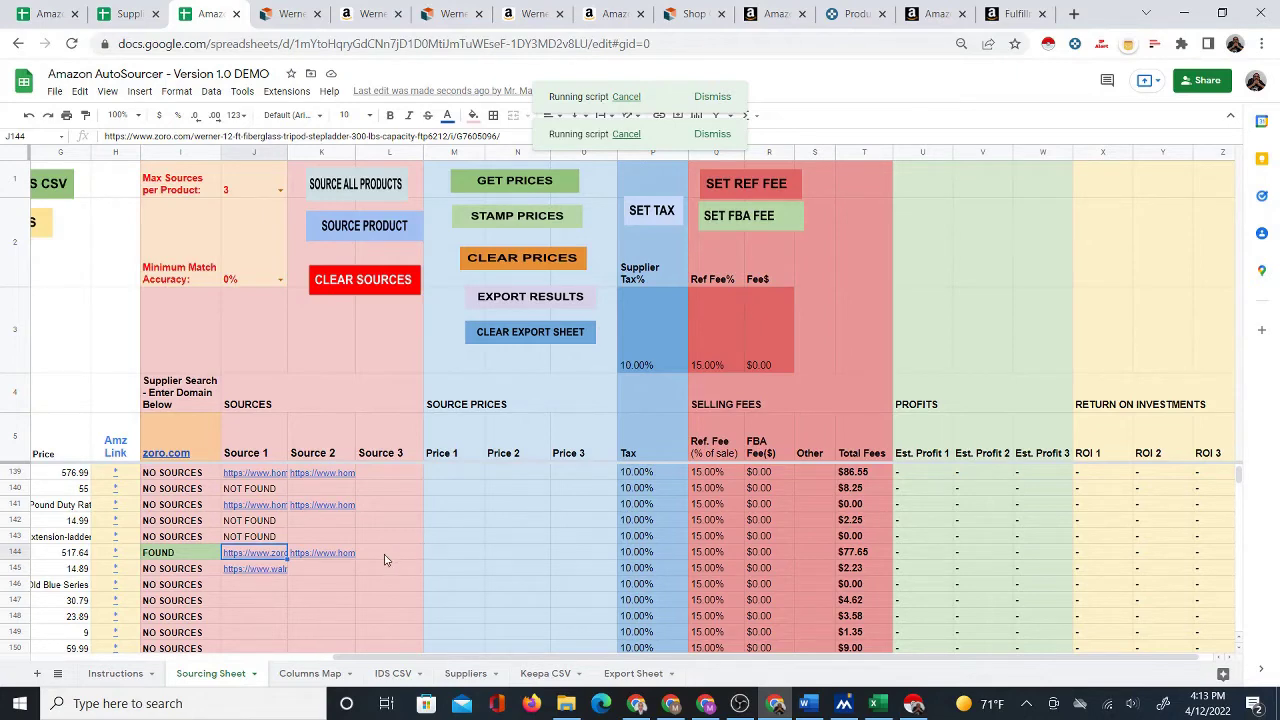
Run STAMP PRICES from cell M144 to fill in the source prices for the newly sourced products.
{"action": "scroll", "coordinate": [470, 546], "scroll_direction": "up", "scroll_amount": 7}
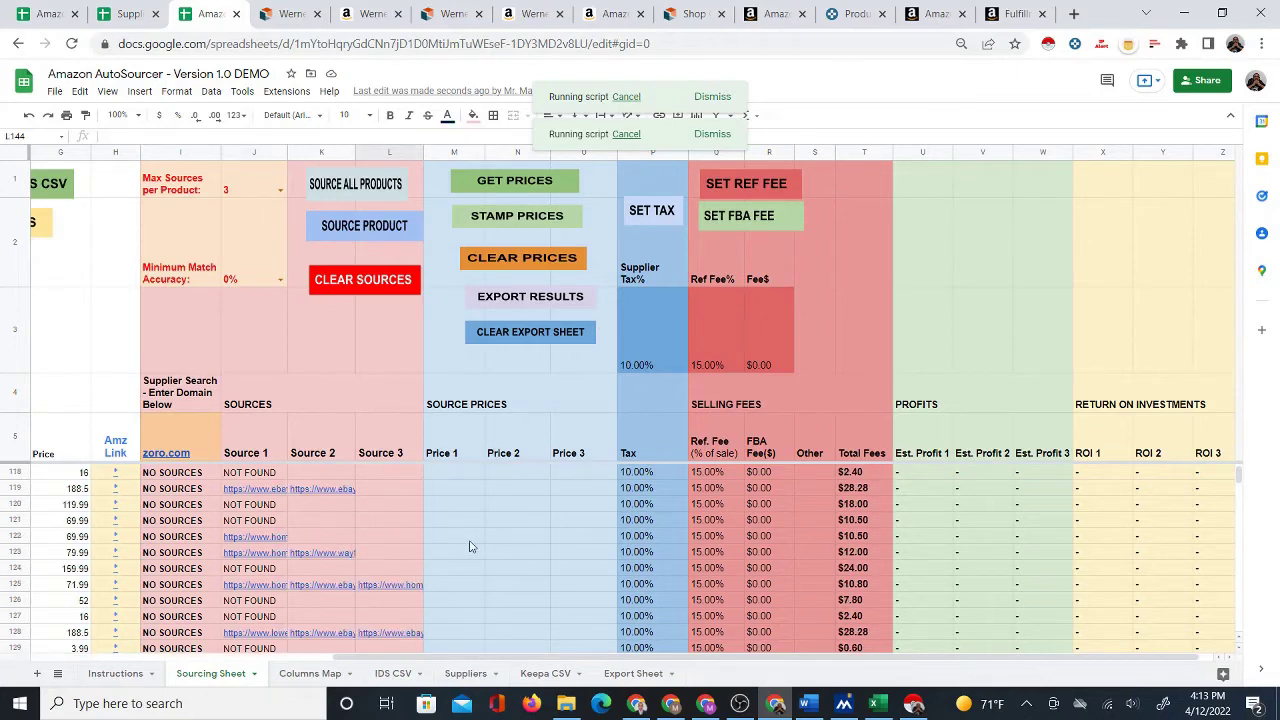
{"action": "scroll", "coordinate": [470, 546], "scroll_direction": "up", "scroll_amount": 6}
{"action": "scroll", "coordinate": [470, 543], "scroll_direction": "down", "scroll_amount": 4}
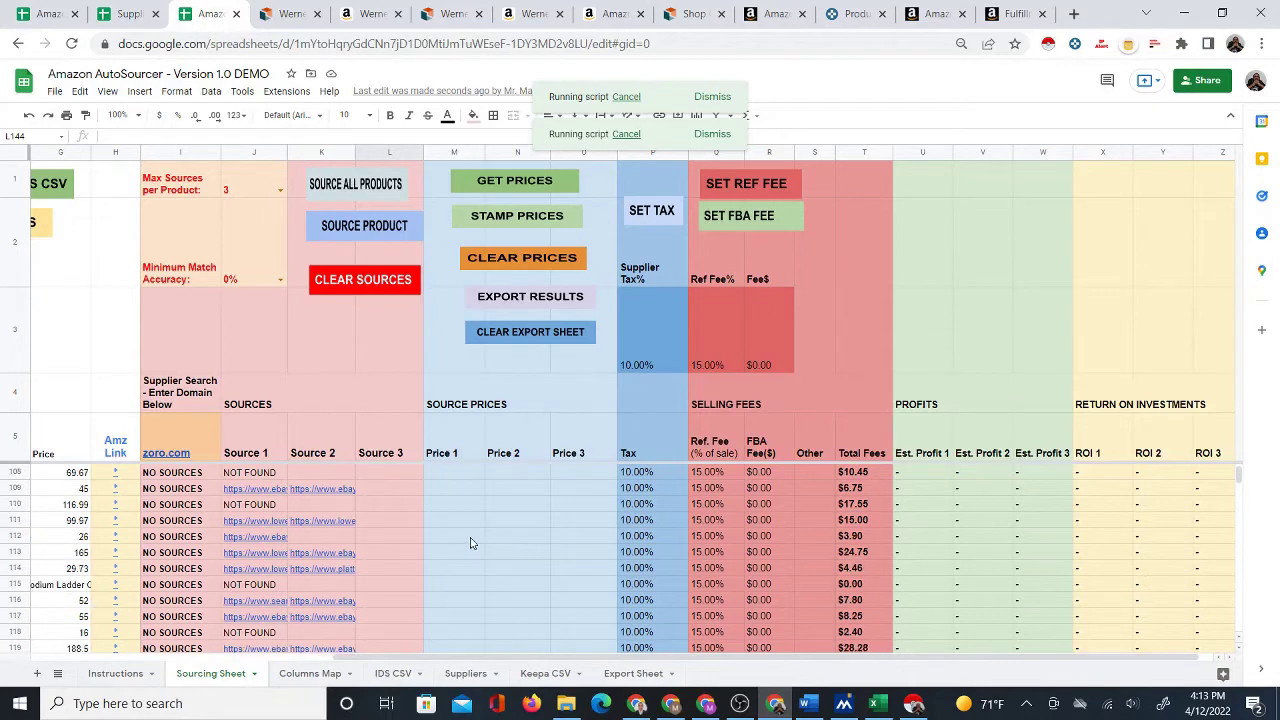
{"action": "scroll", "coordinate": [471, 541], "scroll_direction": "down", "scroll_amount": 2}
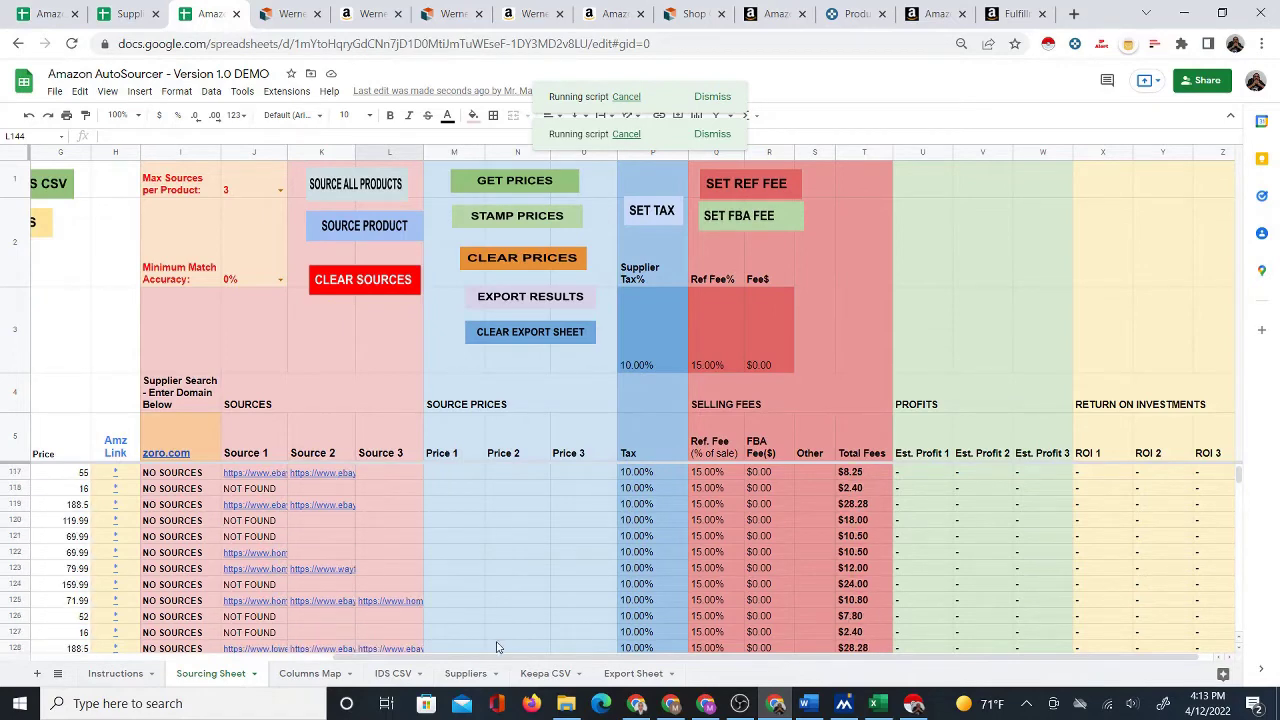
{"action": "left_click_drag", "start_coordinate": [488, 658], "coordinate": [381, 660]}
{"action": "scroll", "coordinate": [591, 566], "scroll_direction": "down", "scroll_amount": 7}
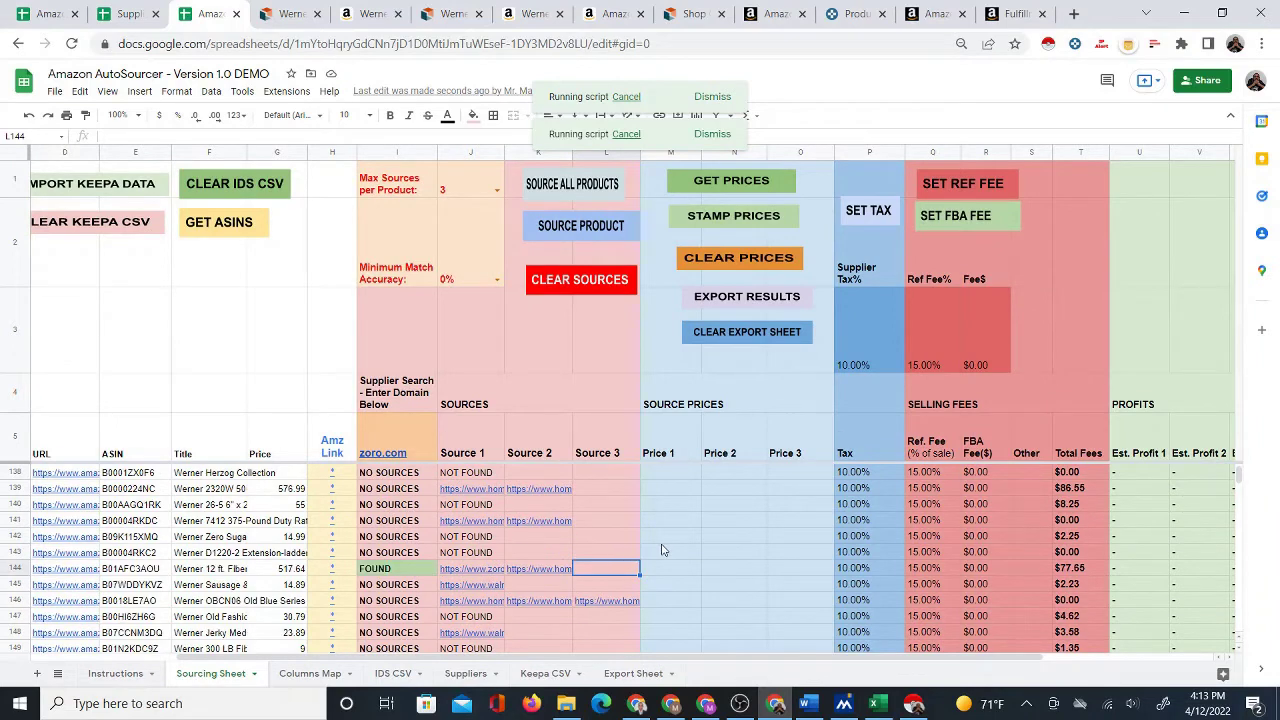
{"action": "left_click", "coordinate": [666, 568]}
{"action": "left_click", "coordinate": [727, 211]}
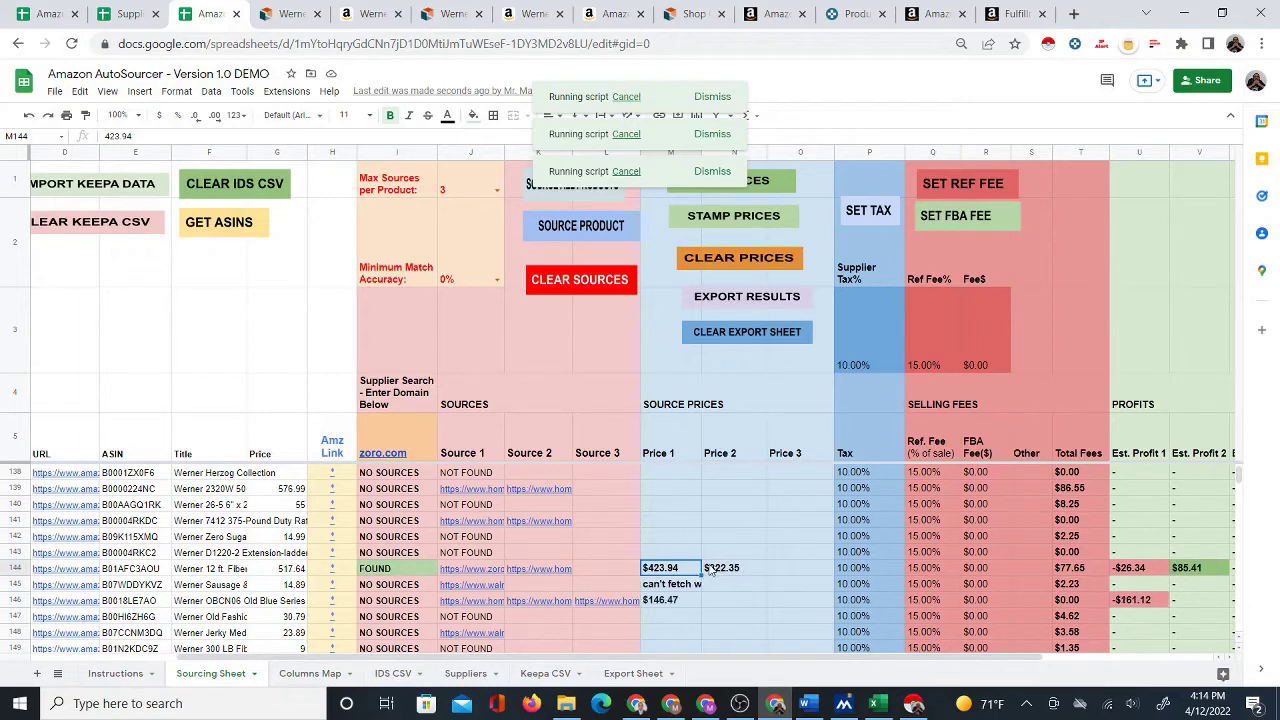
Clear the FTP6208 stepladder's Price 1 in cell M25.
{"action": "scroll", "coordinate": [720, 575], "scroll_direction": "up", "scroll_amount": 5}
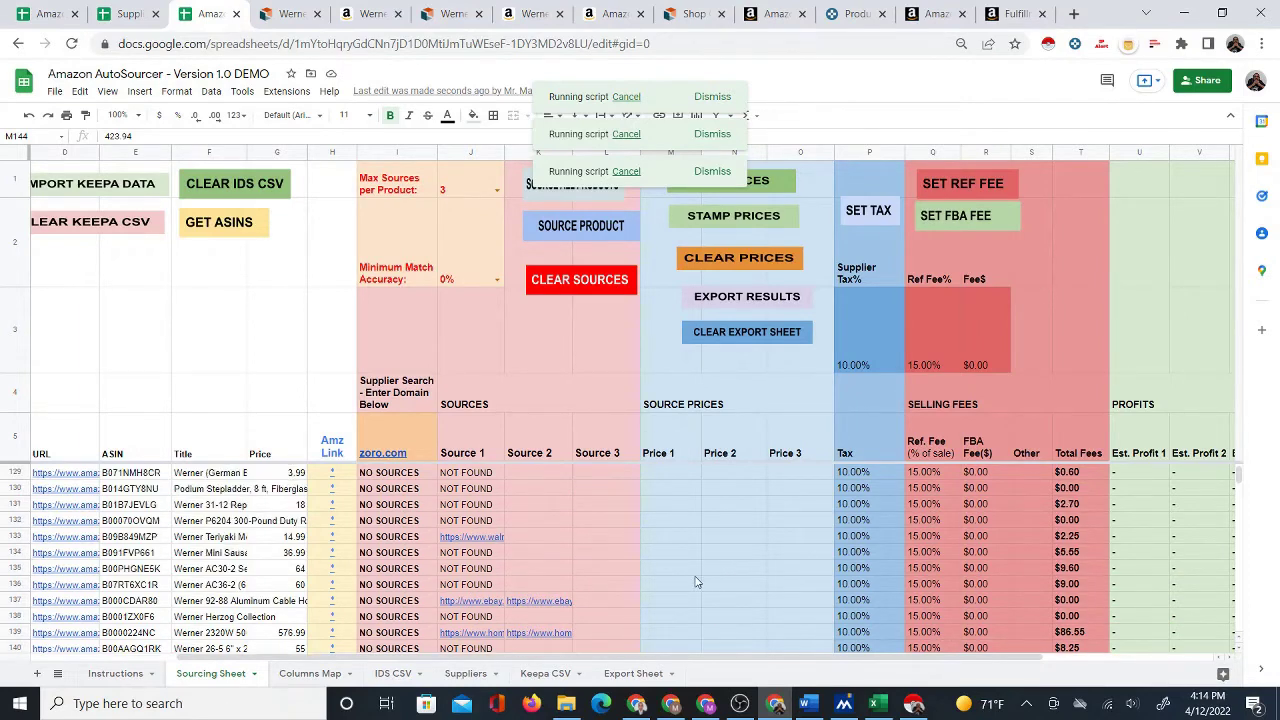
{"action": "scroll", "coordinate": [700, 580], "scroll_direction": "down", "scroll_amount": 7}
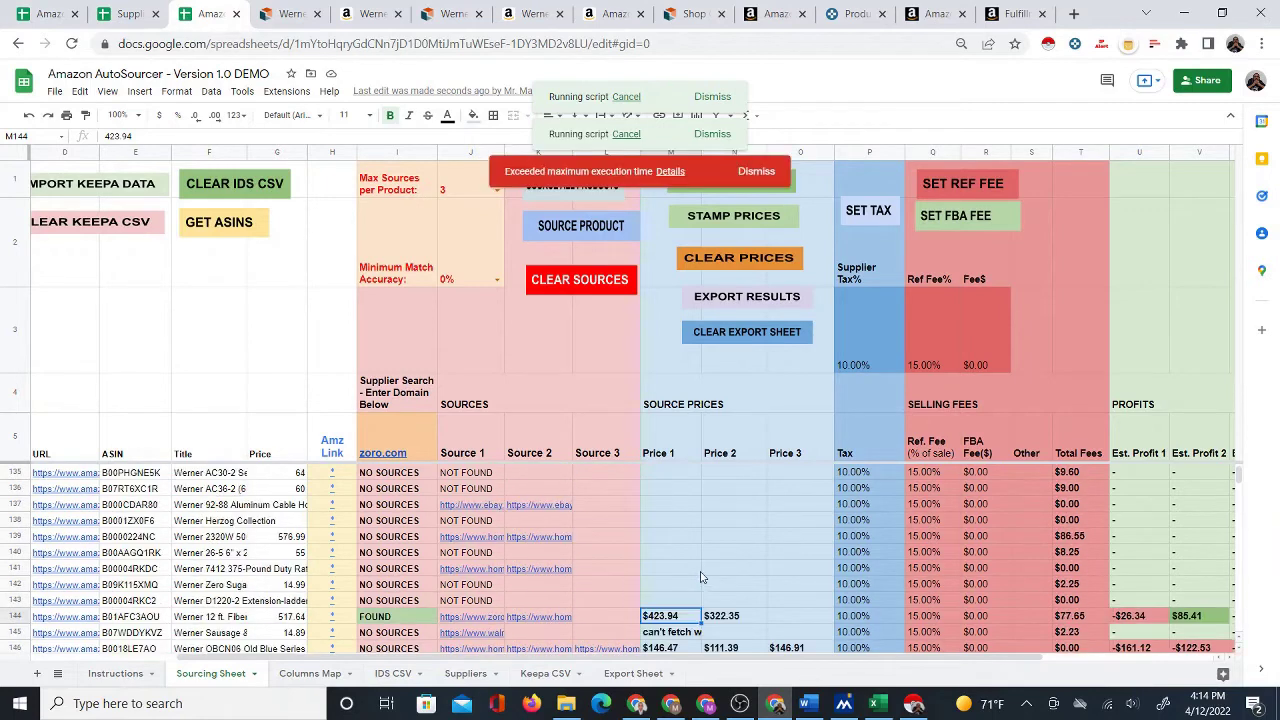
{"action": "scroll", "coordinate": [703, 573], "scroll_direction": "up", "scroll_amount": 14}
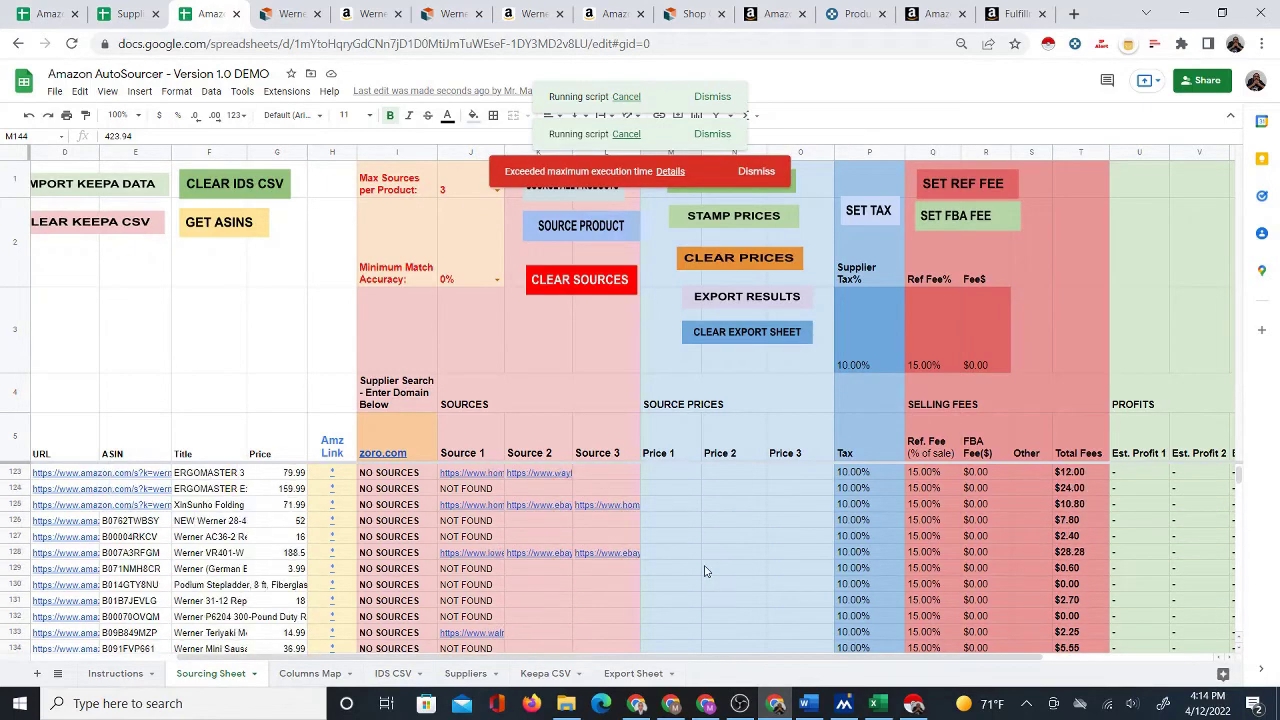
{"action": "scroll", "coordinate": [705, 570], "scroll_direction": "up", "scroll_amount": 20}
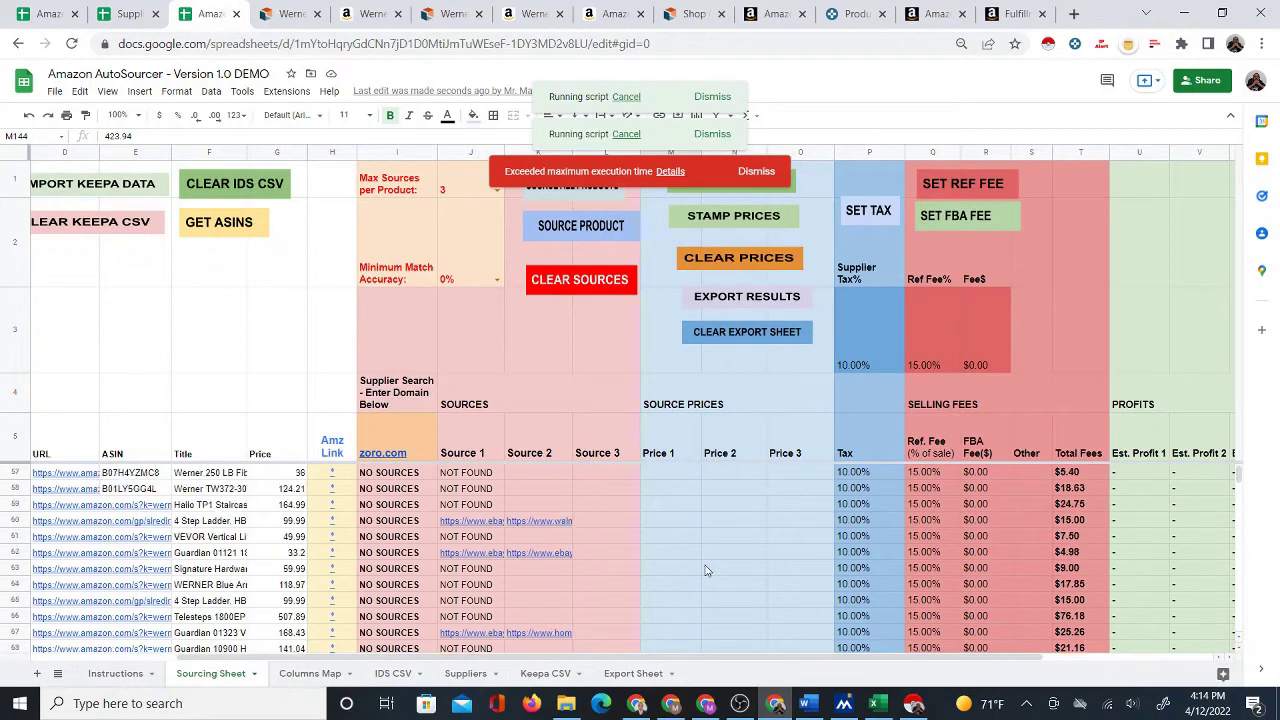
{"action": "scroll", "coordinate": [709, 569], "scroll_direction": "down", "scroll_amount": 2}
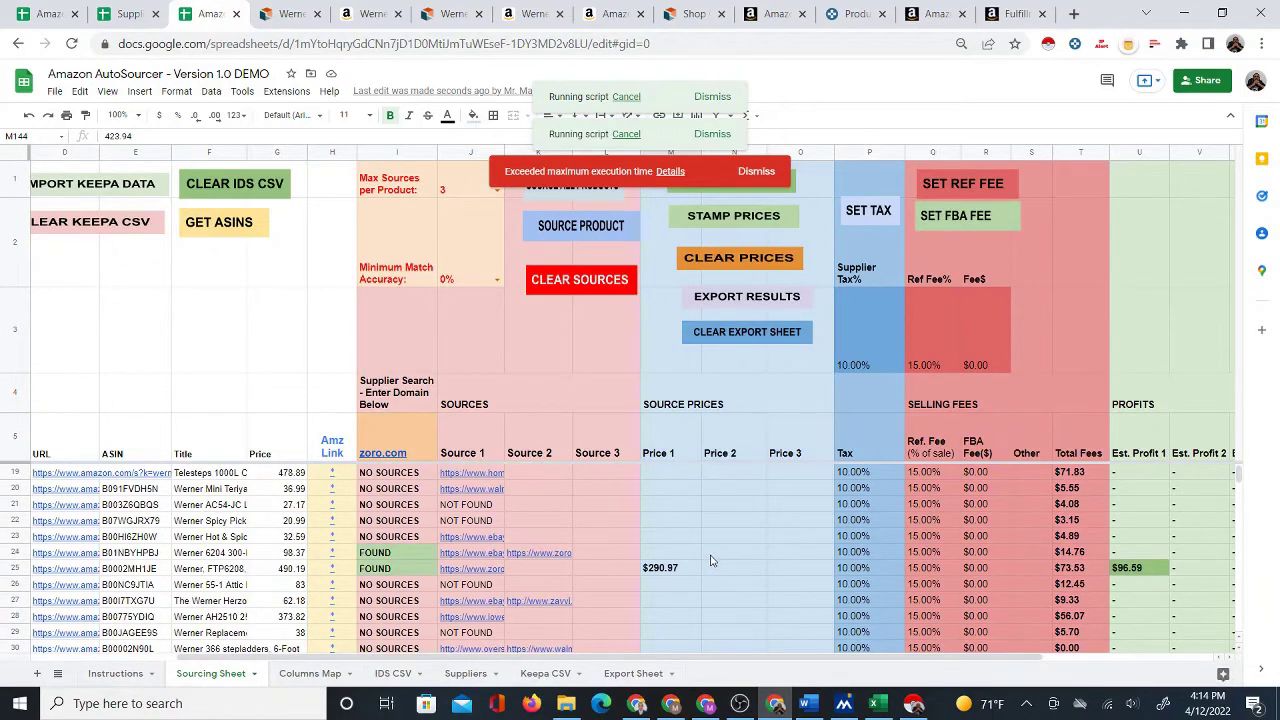
{"action": "left_click", "coordinate": [676, 570]}
{"action": "key", "text": "Delete"}
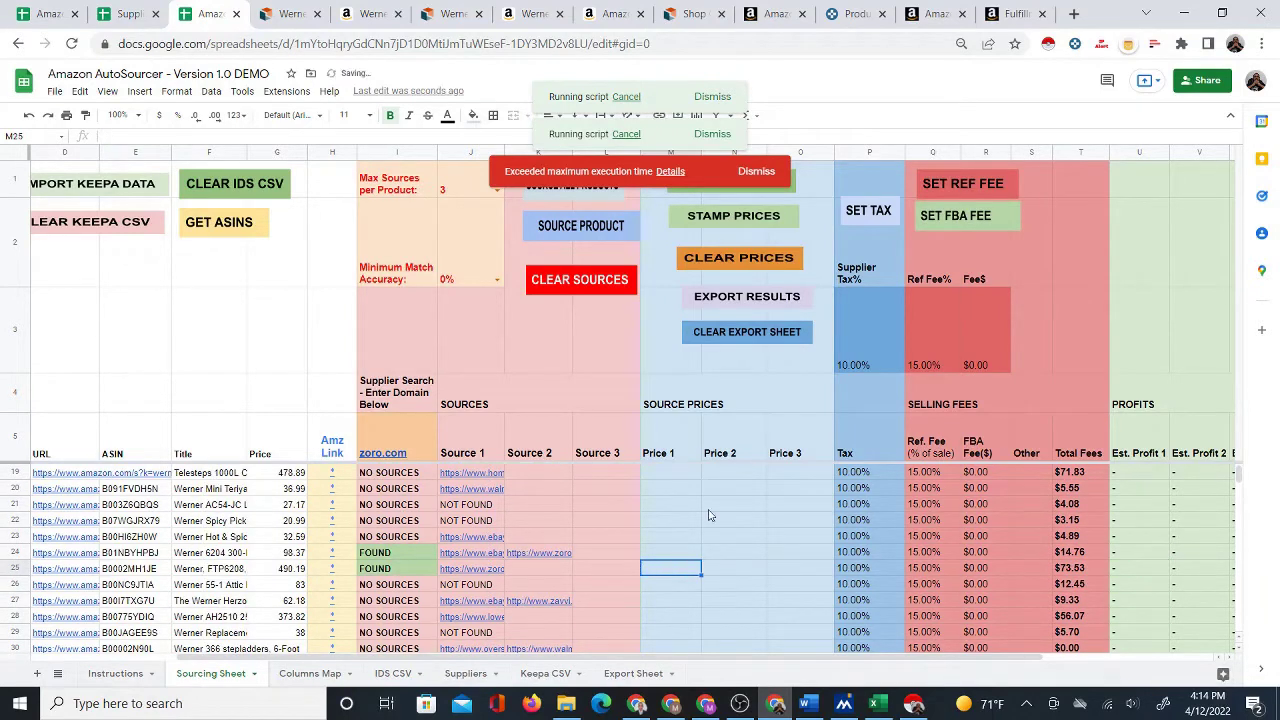
Run STAMP PRICES from cell M24 for the found Werner stepladders and dismiss the script errors.
{"action": "left_click", "coordinate": [681, 554]}
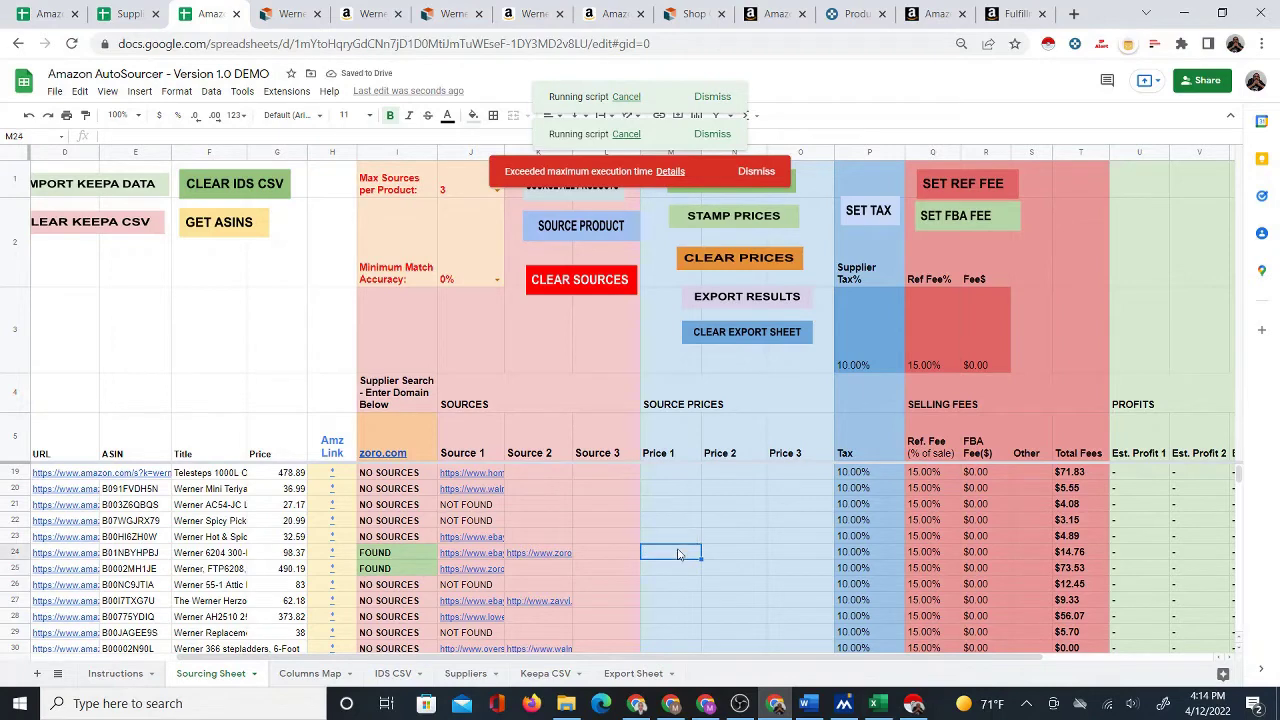
{"action": "scroll", "coordinate": [743, 270], "scroll_direction": "up", "scroll_amount": 1}
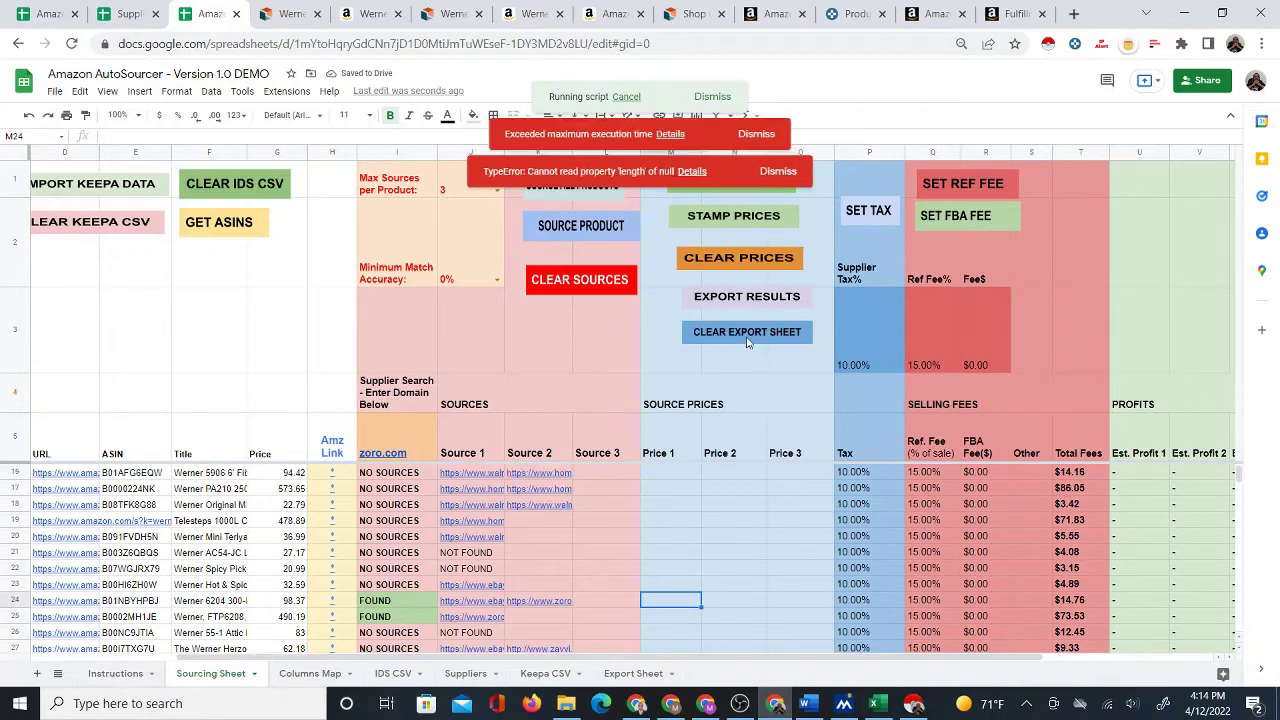
{"action": "scroll", "coordinate": [755, 215], "scroll_direction": "down", "scroll_amount": 1}
{"action": "left_click", "coordinate": [771, 170]}
{"action": "left_click", "coordinate": [758, 137]}
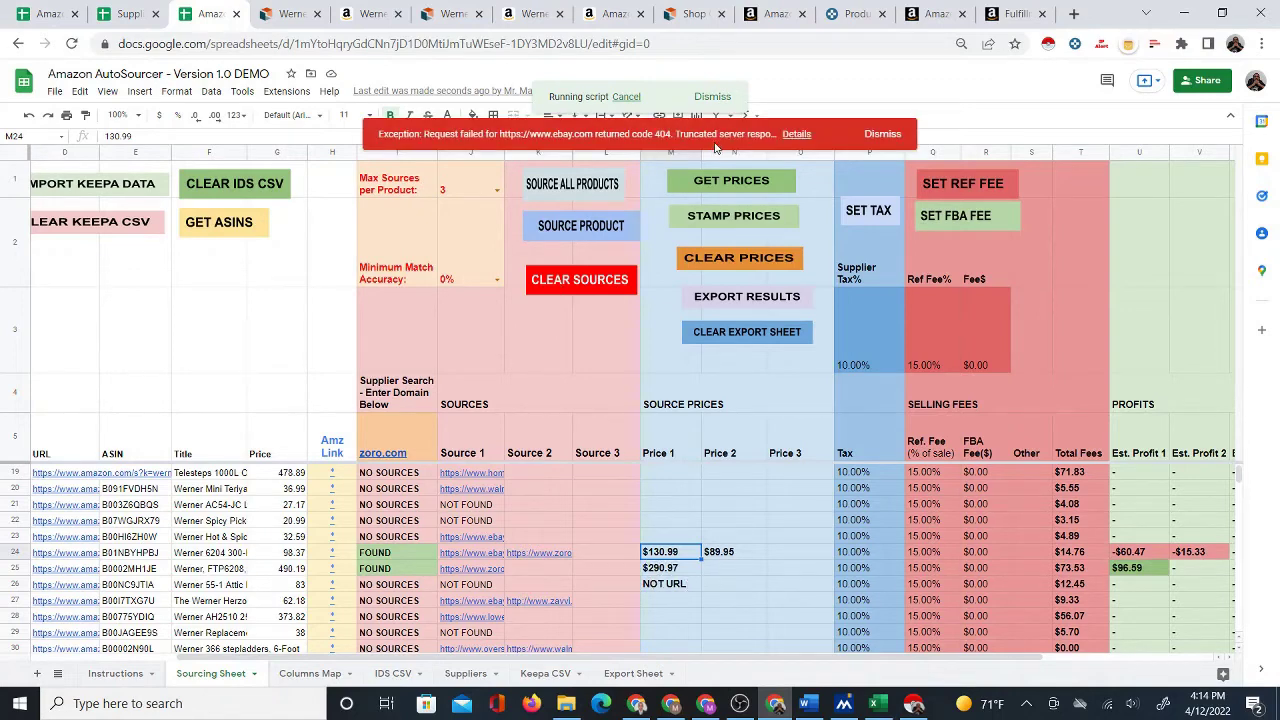
{"action": "left_click", "coordinate": [891, 136]}
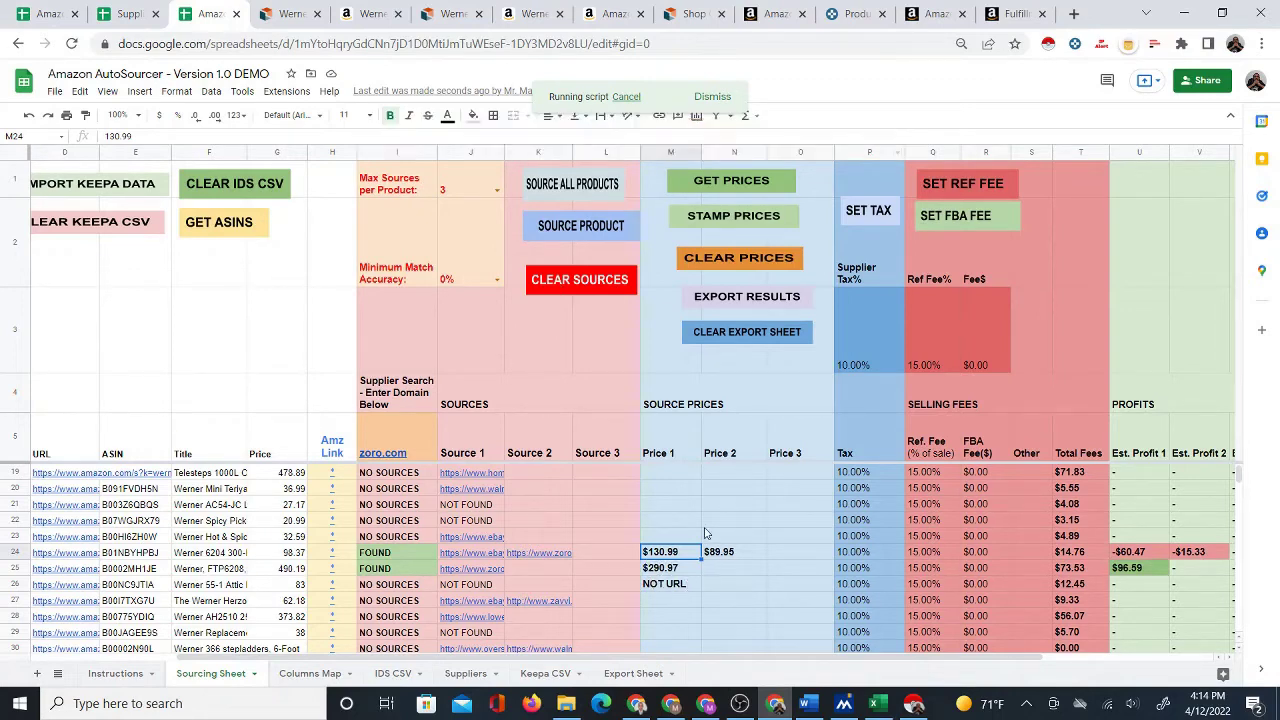
Check the Price 1 result in M26 and review the source columns in the rows below it.
{"action": "left_click", "coordinate": [692, 588]}
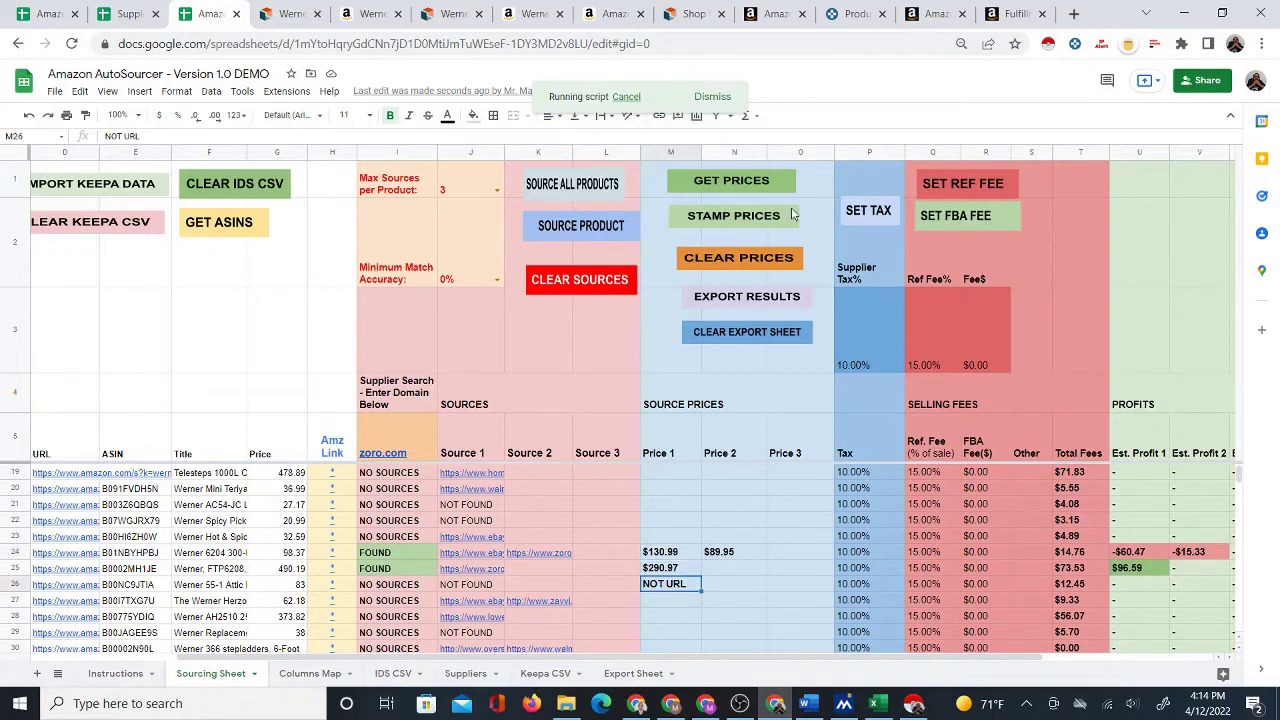
{"action": "scroll", "coordinate": [716, 560], "scroll_direction": "down", "scroll_amount": 10}
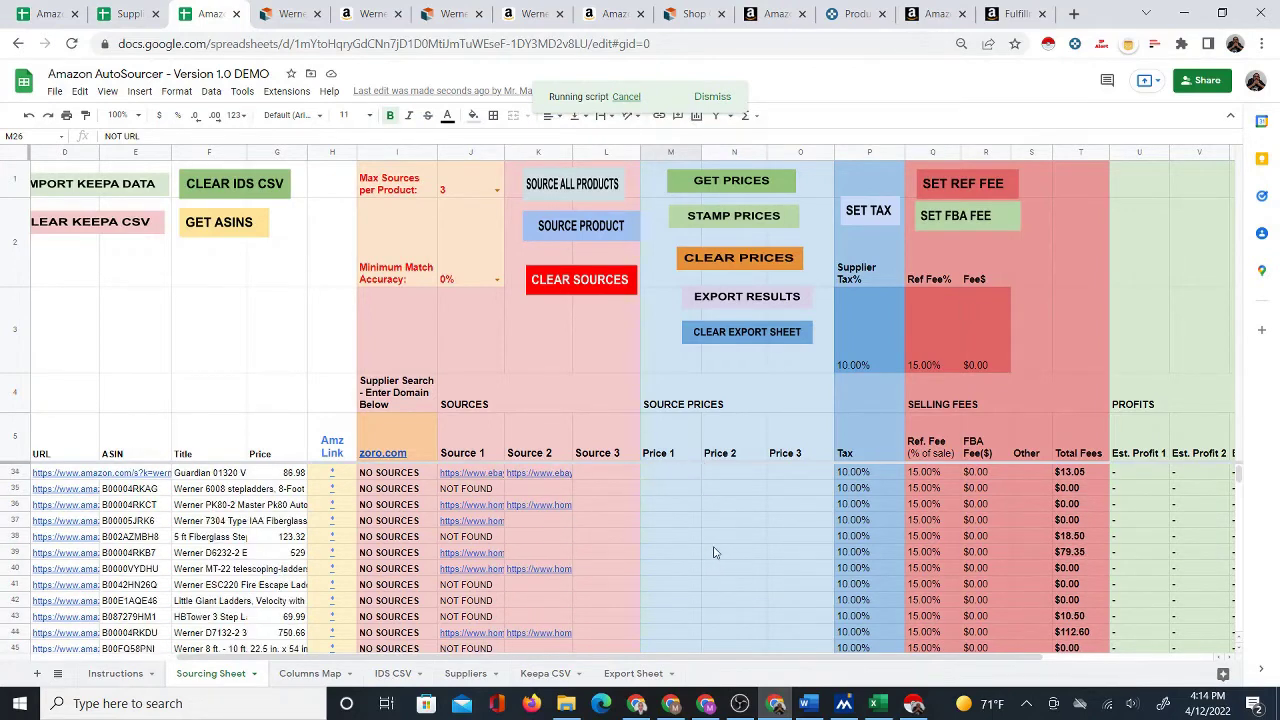
{"action": "scroll", "coordinate": [708, 540], "scroll_direction": "down", "scroll_amount": 17}
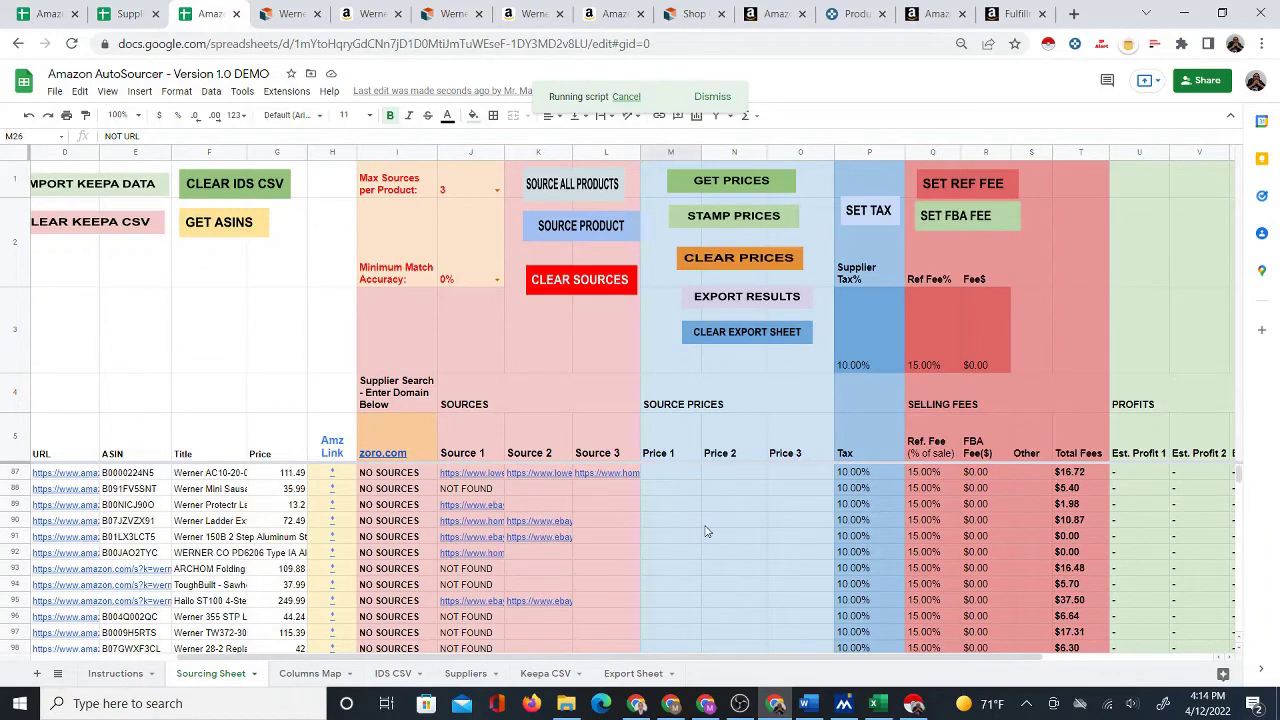
{"action": "scroll", "coordinate": [705, 530], "scroll_direction": "up", "scroll_amount": 20}
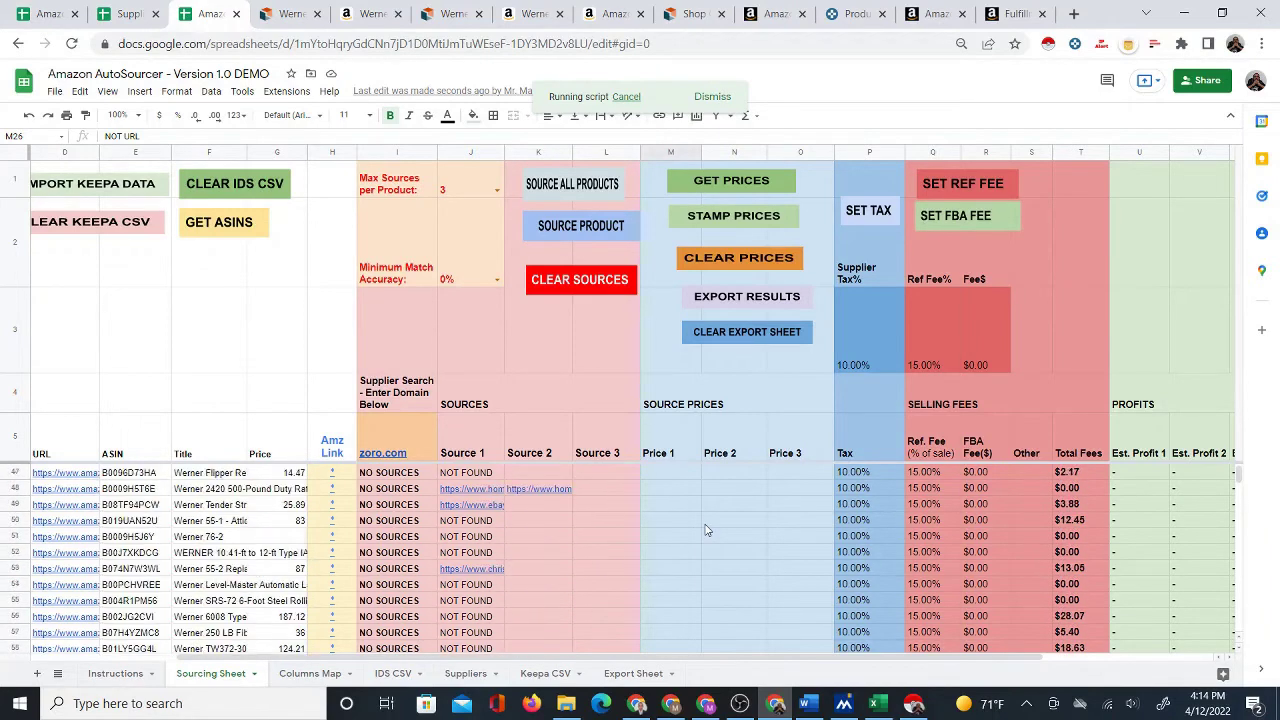
{"action": "scroll", "coordinate": [705, 530], "scroll_direction": "up", "scroll_amount": 3}
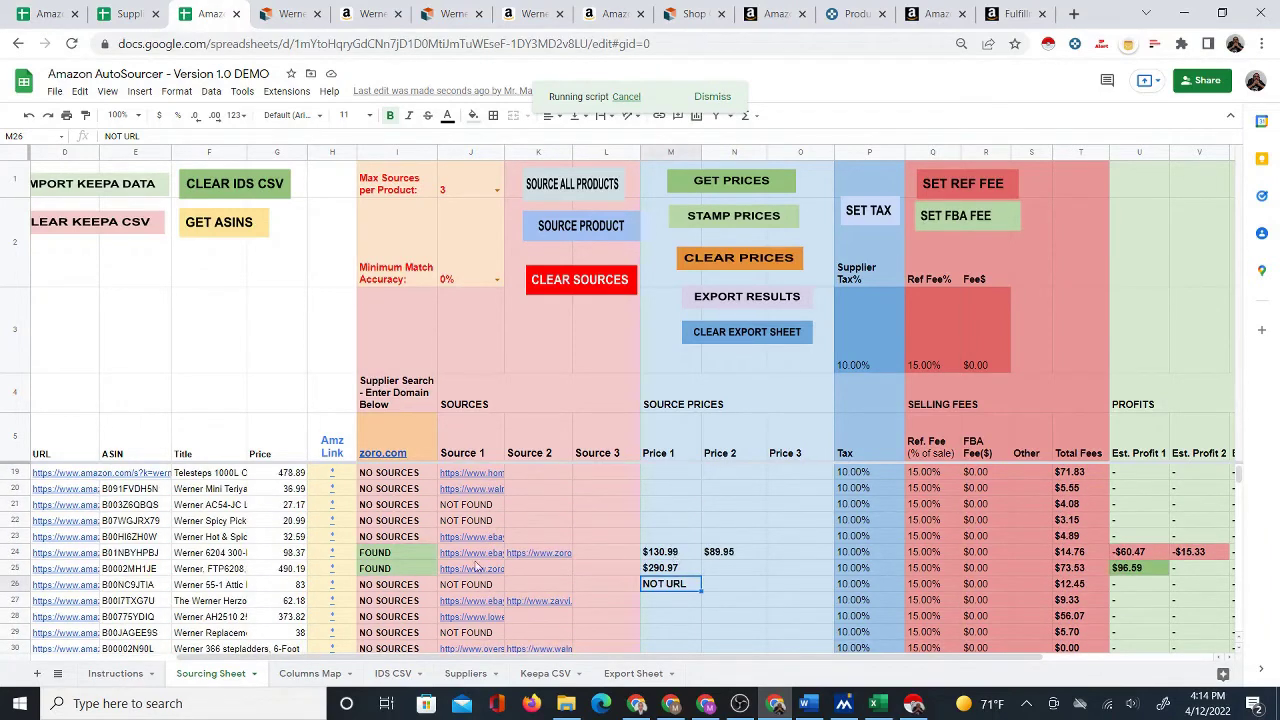
Review the source and price columns down to row 153, checking the Price 2 results in N152 and N153.
{"action": "mouse_move", "coordinate": [505, 553]}
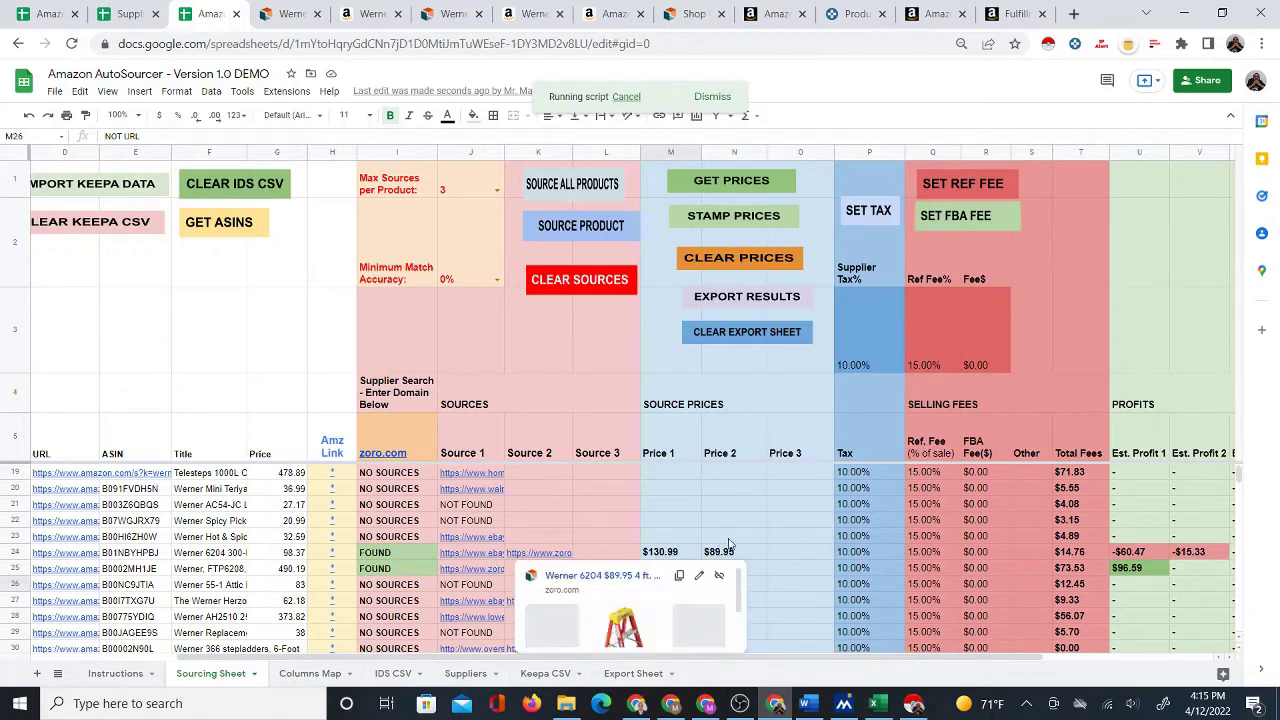
{"action": "scroll", "coordinate": [690, 550], "scroll_direction": "down", "scroll_amount": 7}
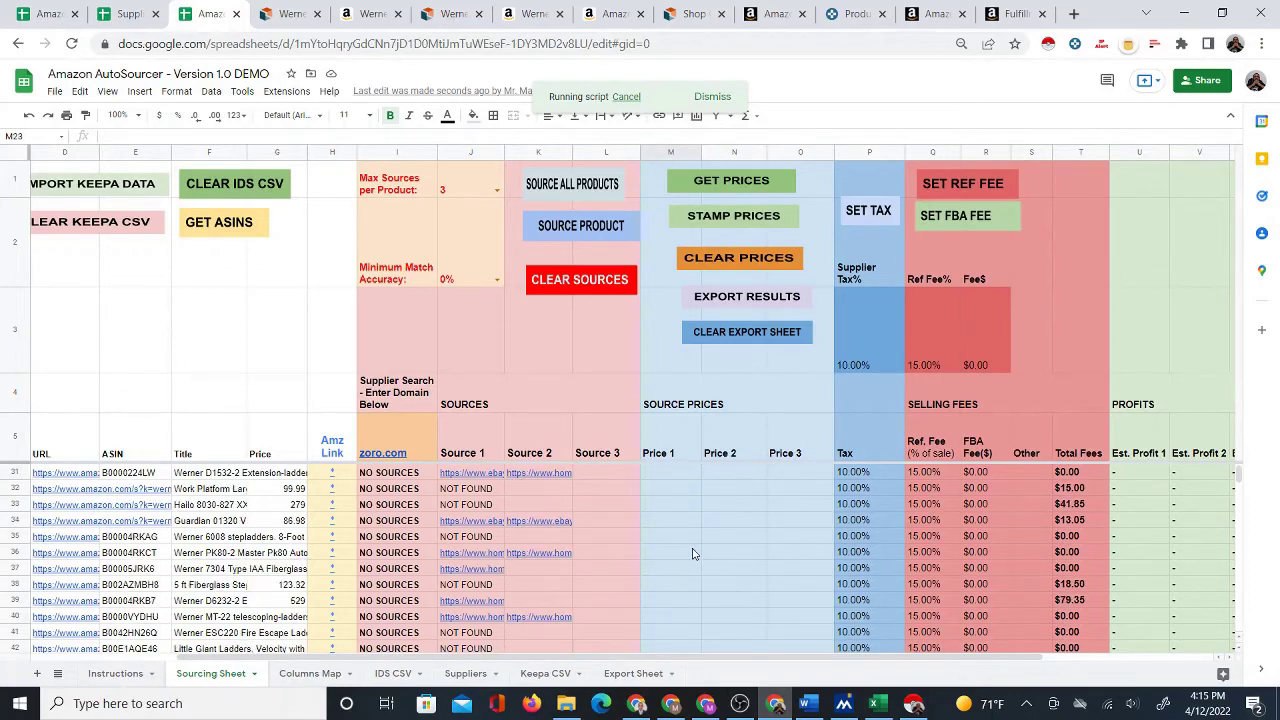
{"action": "scroll", "coordinate": [690, 550], "scroll_direction": "down", "scroll_amount": 15}
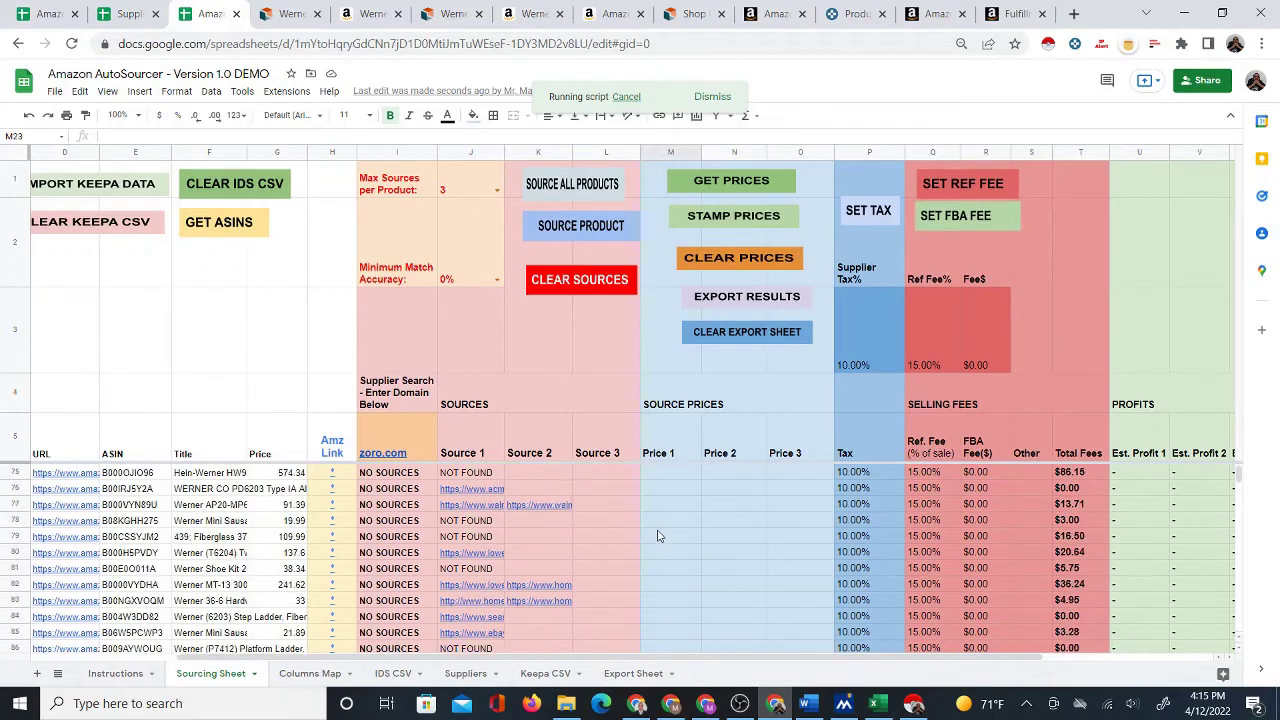
{"action": "scroll", "coordinate": [493, 553], "scroll_direction": "down", "scroll_amount": 20}
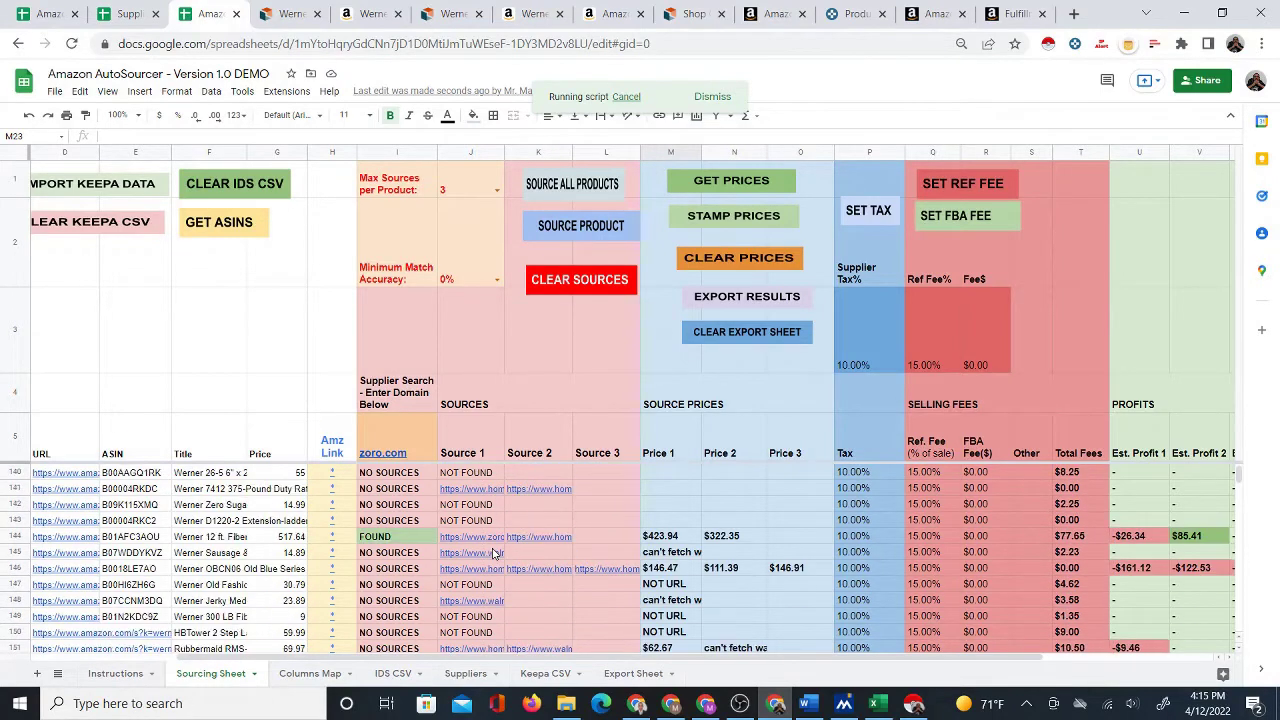
{"action": "scroll", "coordinate": [500, 540], "scroll_direction": "down", "scroll_amount": 1}
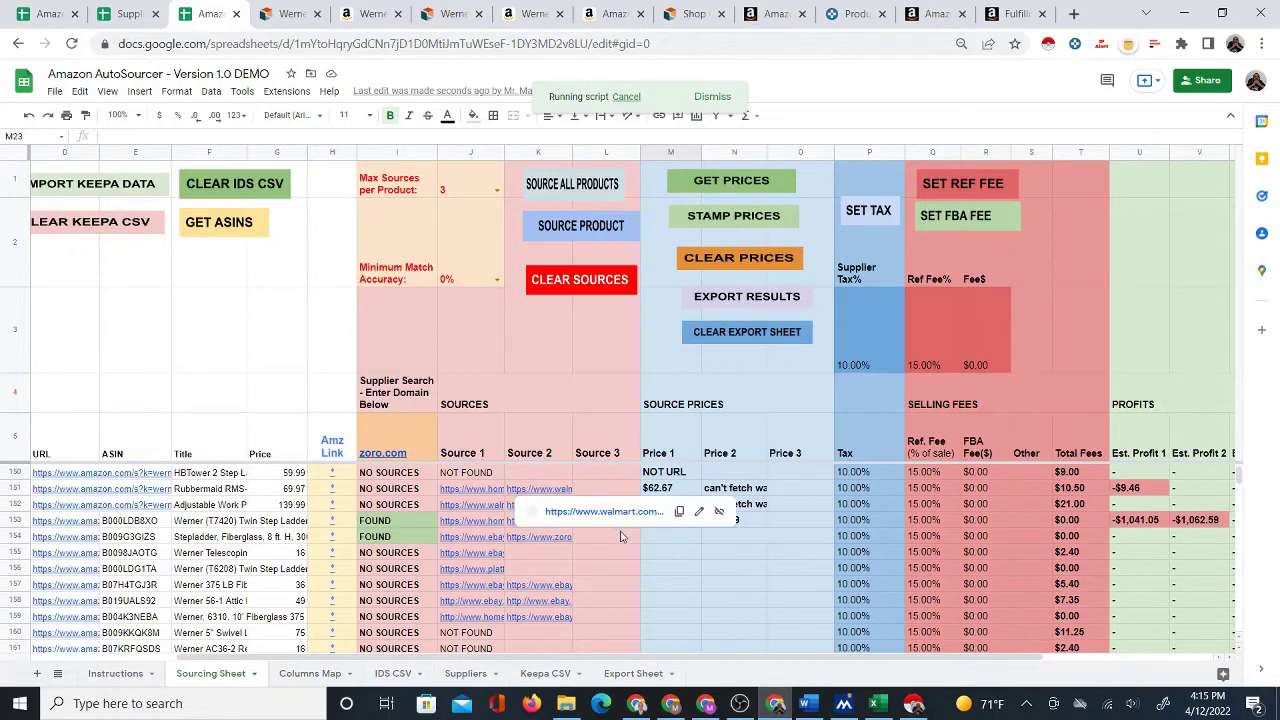
{"action": "left_click", "coordinate": [782, 507]}
{"action": "left_click", "coordinate": [748, 507]}
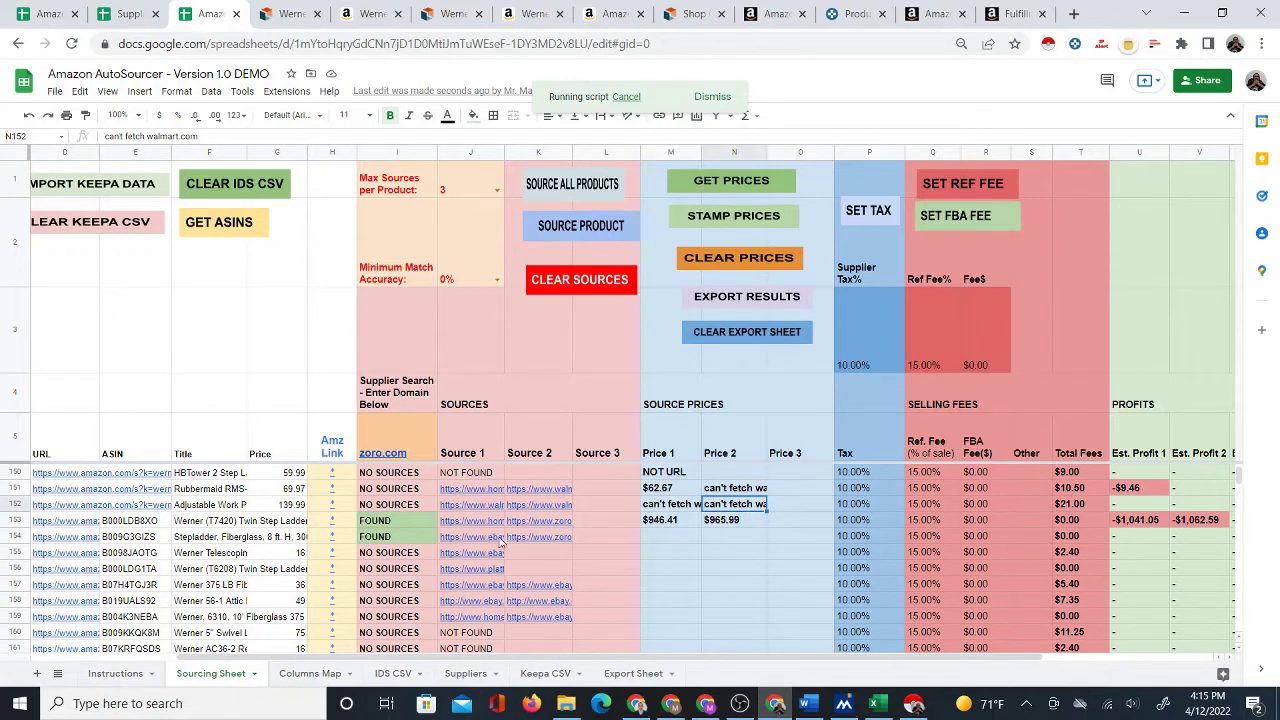
{"action": "left_click", "coordinate": [759, 525]}
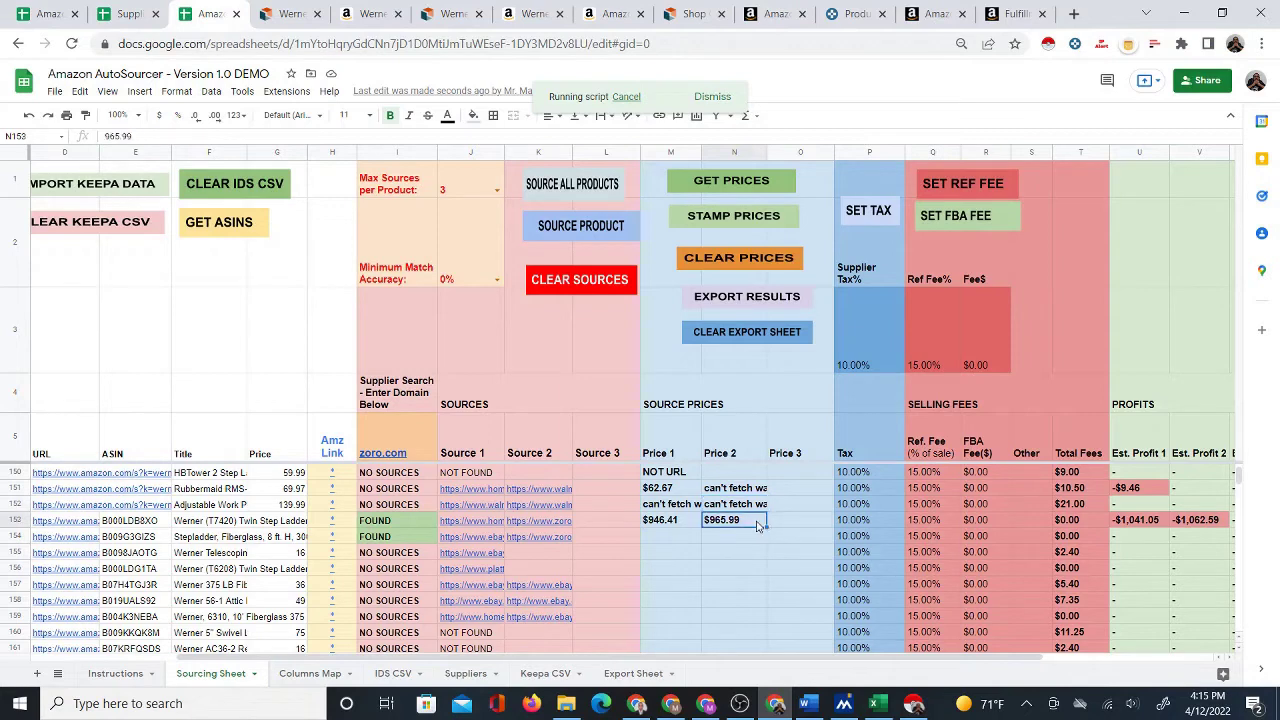
Open the Amazon listing for the Werner T7420 twin step ladder in row 153 and view all its buying options.
{"action": "key", "text": "Left"}
{"action": "key", "text": "Left"}
{"action": "key", "text": "Left"}
{"action": "key", "text": "Left"}
{"action": "key", "text": "Left"}
{"action": "key", "text": "Left"}
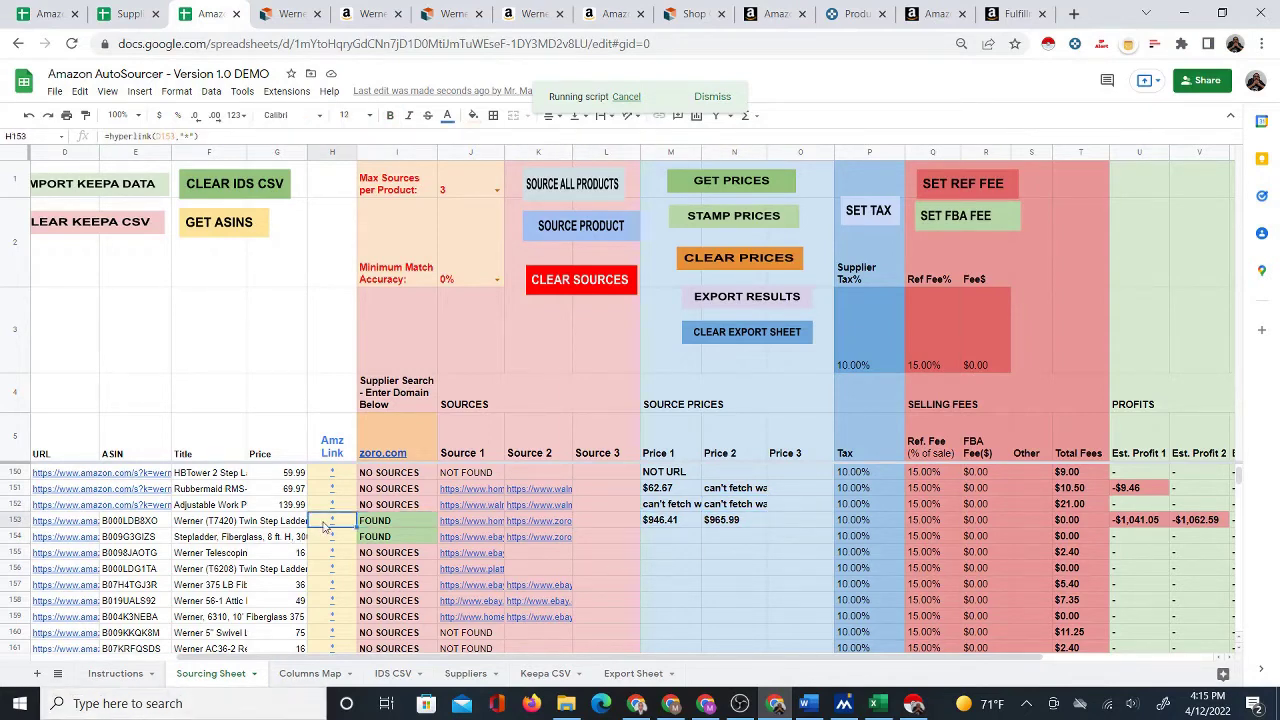
{"action": "mouse_move", "coordinate": [325, 527]}
{"action": "left_click", "coordinate": [372, 544]}
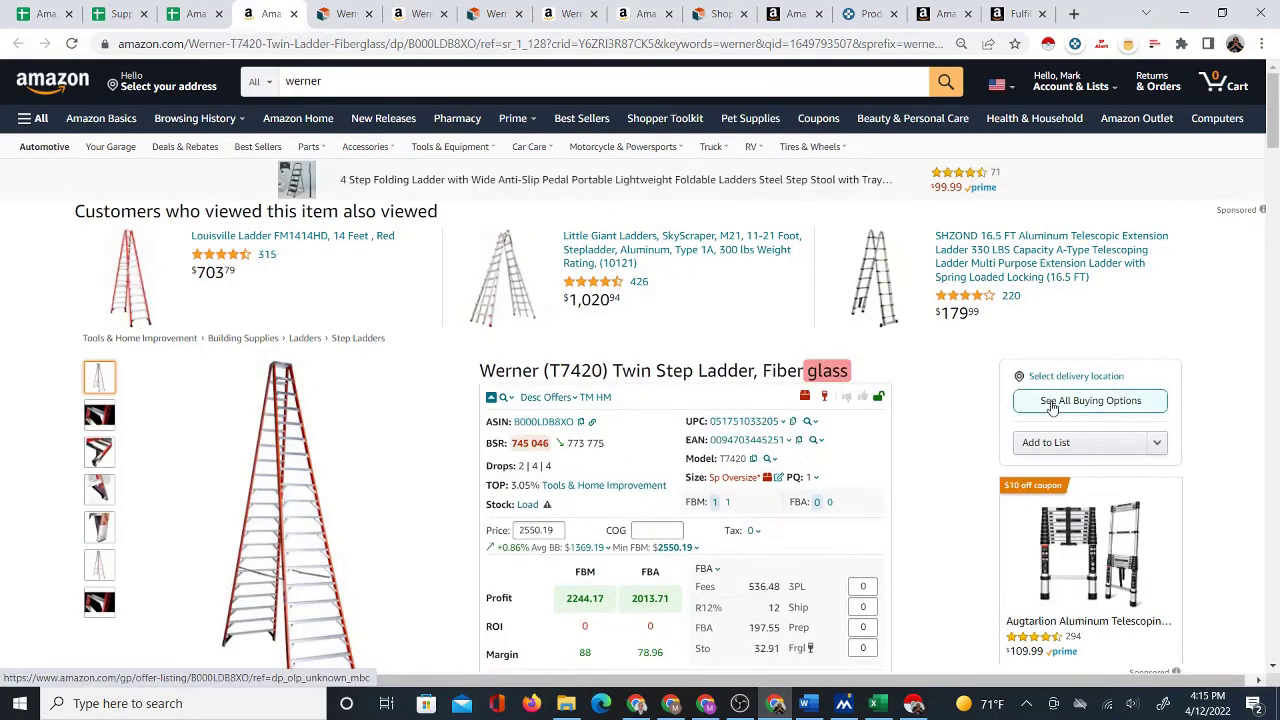
{"action": "left_click", "coordinate": [1052, 404]}
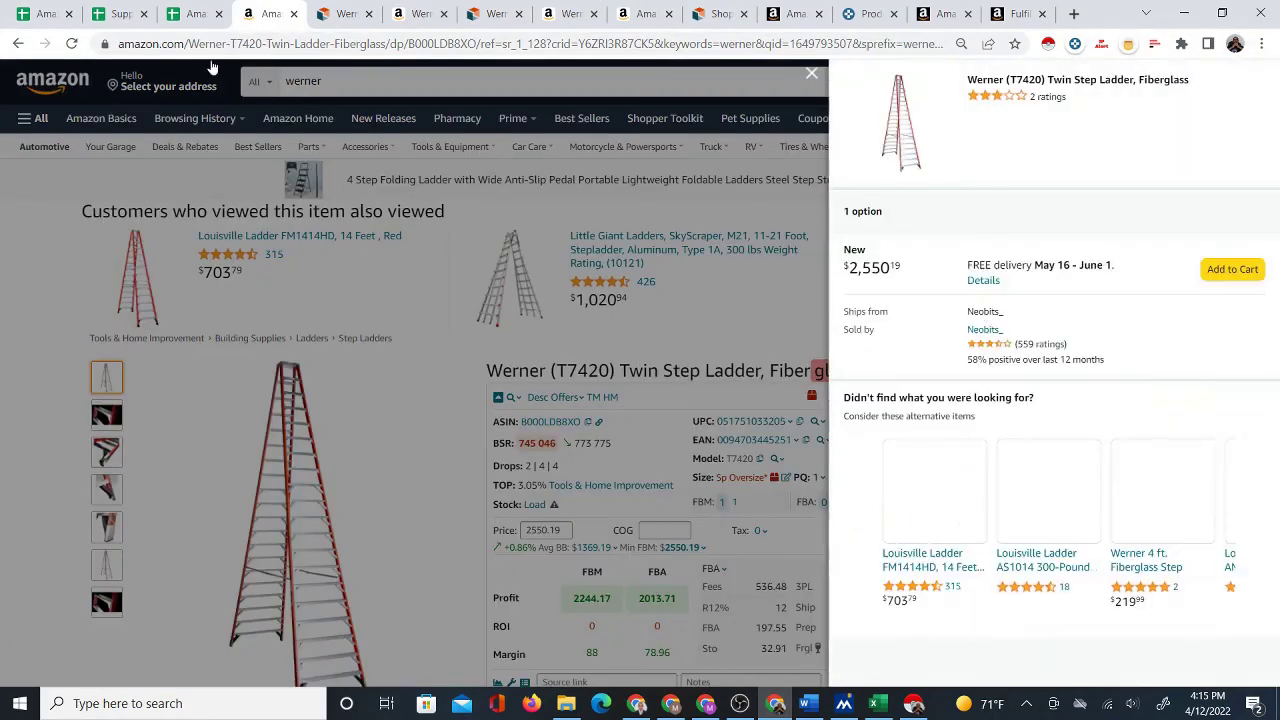
Set the T7420 ladder's Amazon price in cell G153 of the sourcing sheet to 2550.19.
{"action": "left_click", "coordinate": [197, 13]}
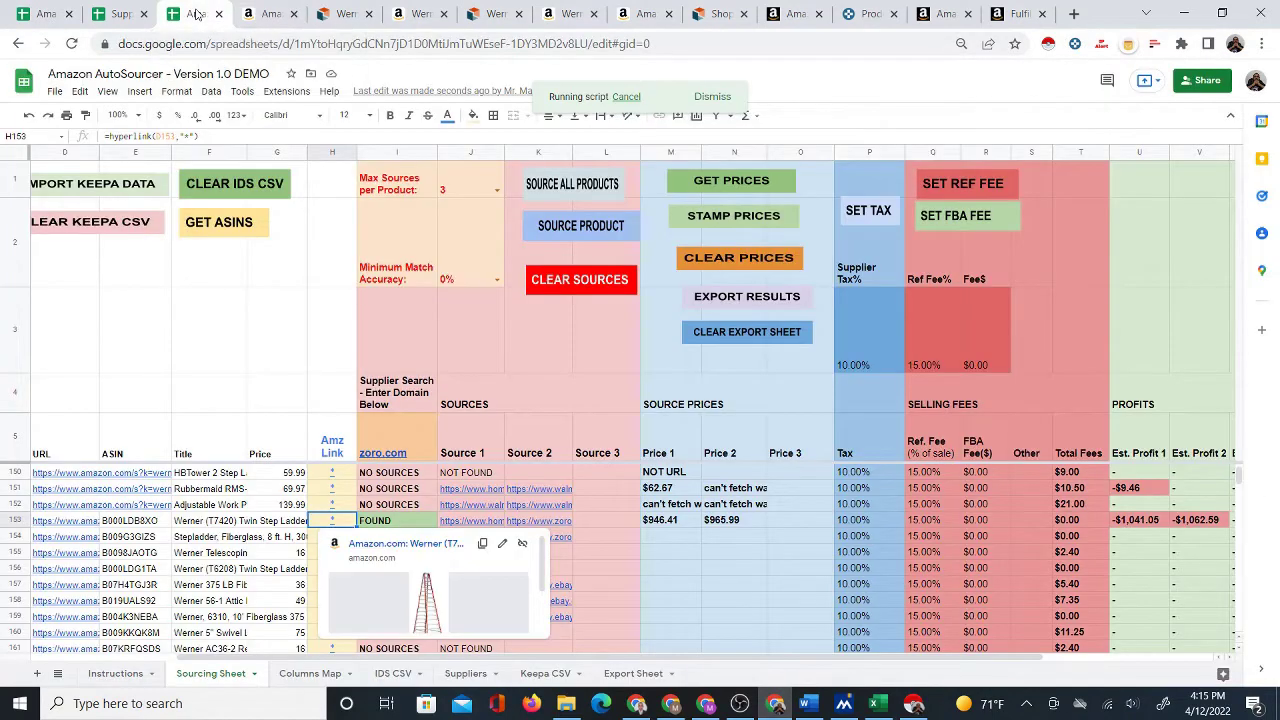
{"action": "double_click", "coordinate": [289, 522]}
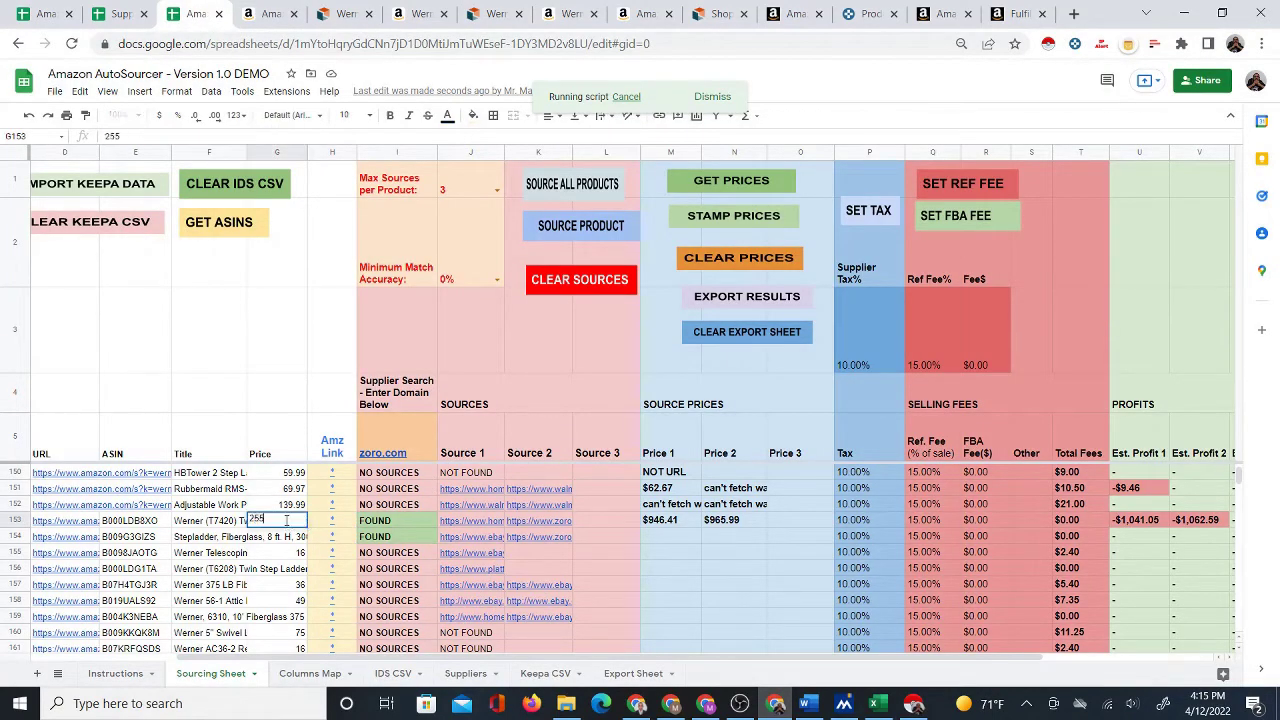
{"action": "type", "text": "2550.19"}
{"action": "key", "text": "Return"}
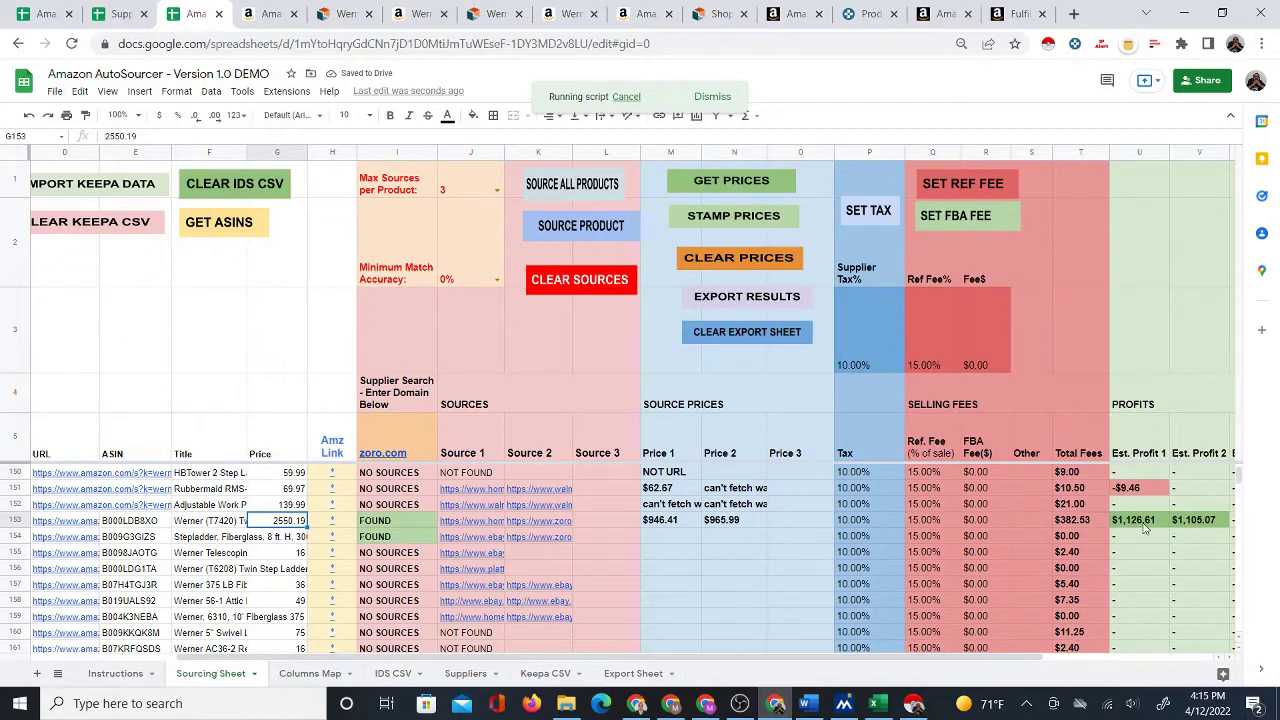
Try GET PRICES twice from cell M154 for the 8 ft fiberglass stepladder, dismissing the script error each time.
{"action": "left_click", "coordinate": [667, 541]}
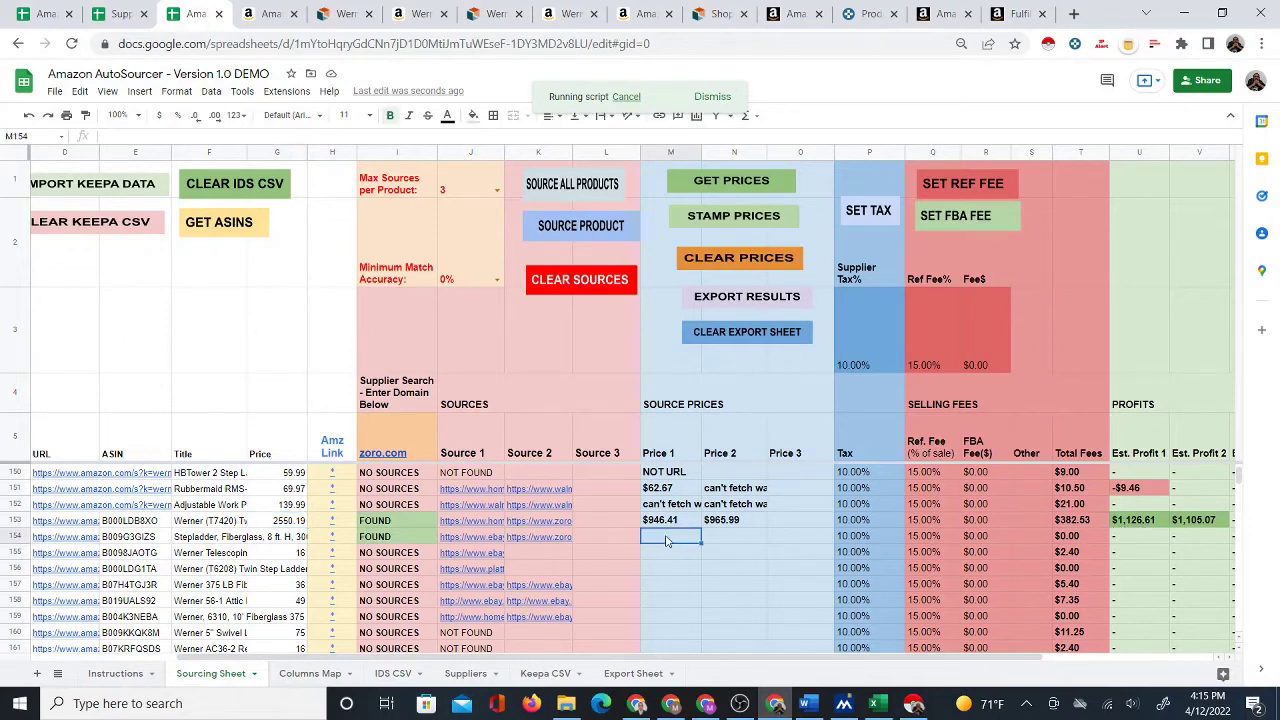
{"action": "left_click", "coordinate": [727, 184]}
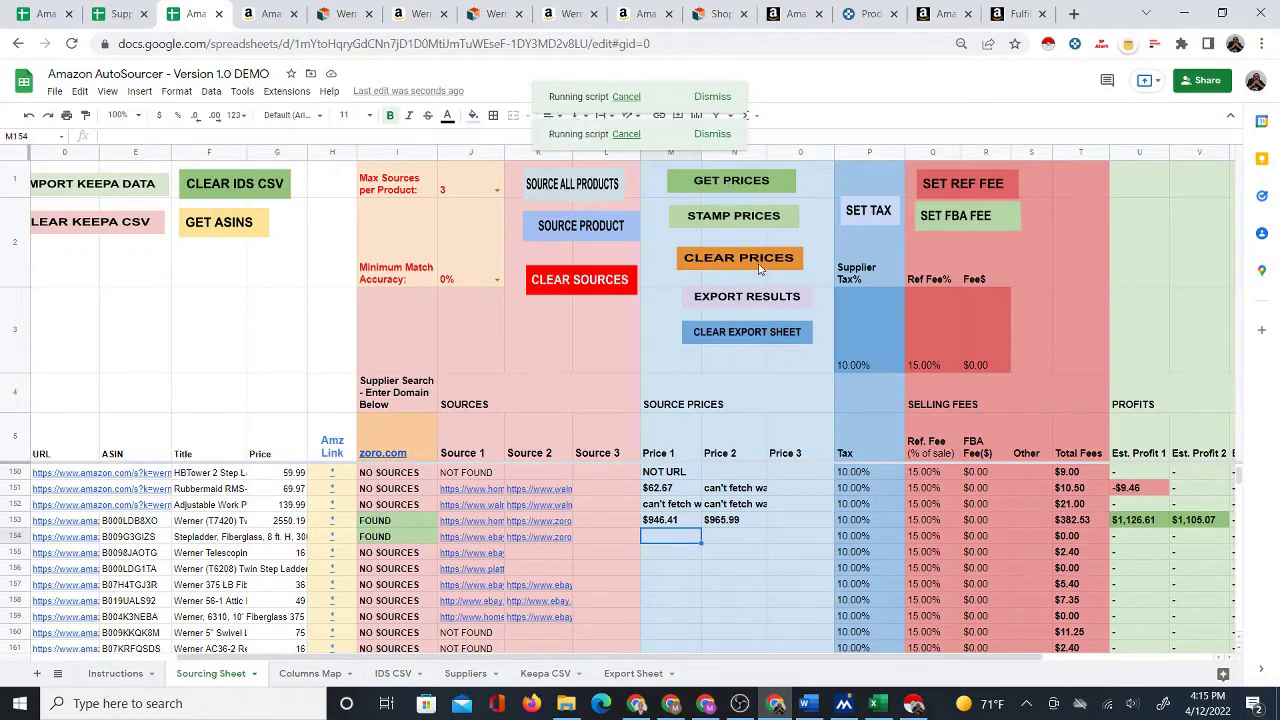
{"action": "left_click", "coordinate": [268, 14]}
{"action": "left_click", "coordinate": [418, 16]}
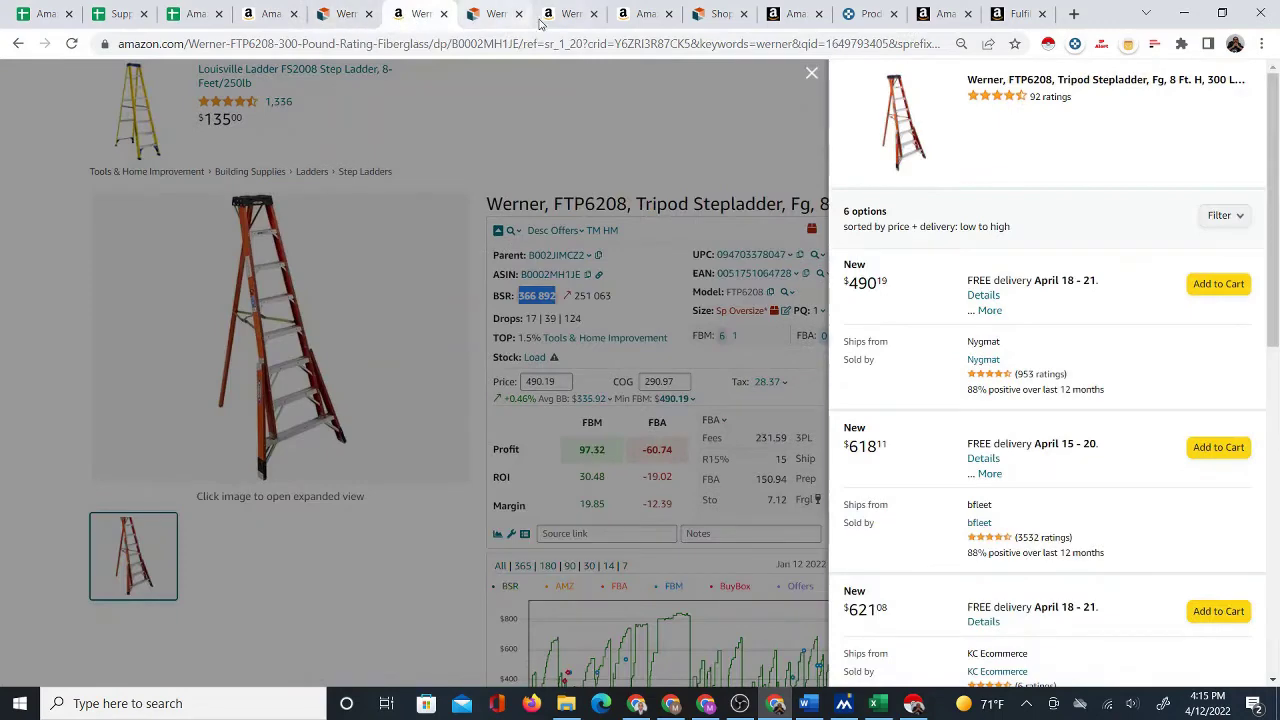
{"action": "left_click", "coordinate": [268, 14]}
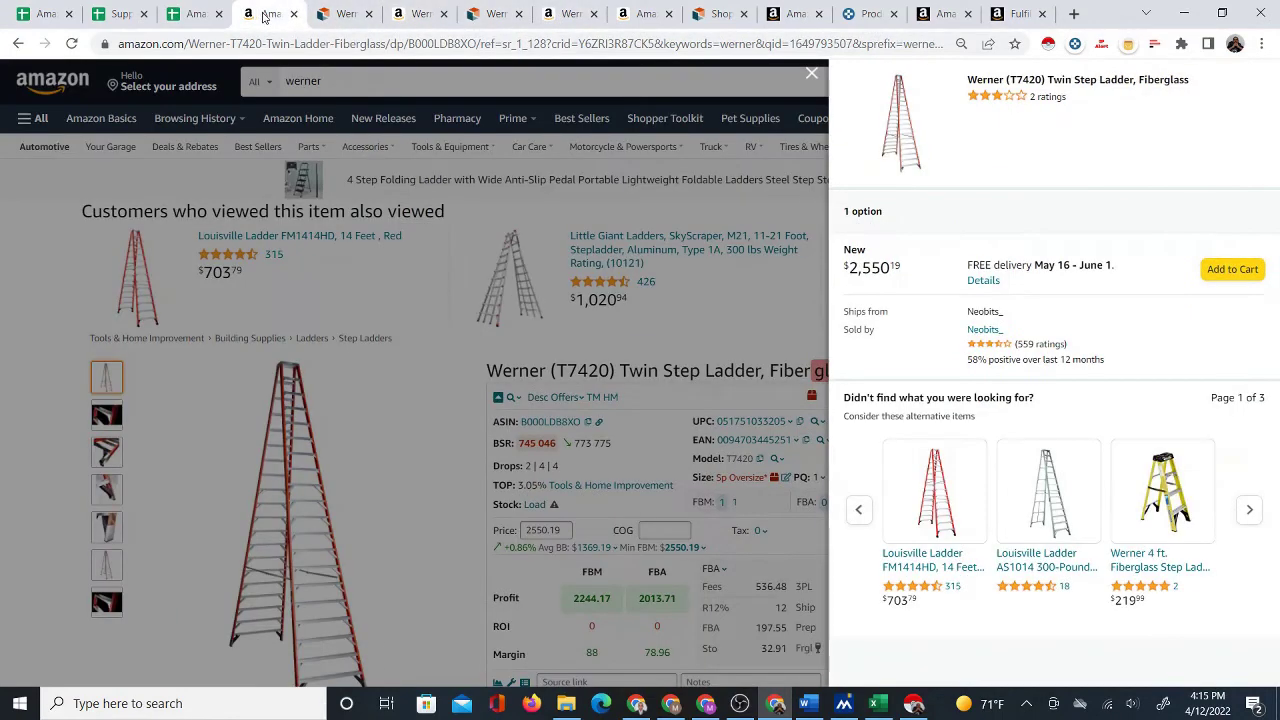
{"action": "left_click", "coordinate": [192, 14]}
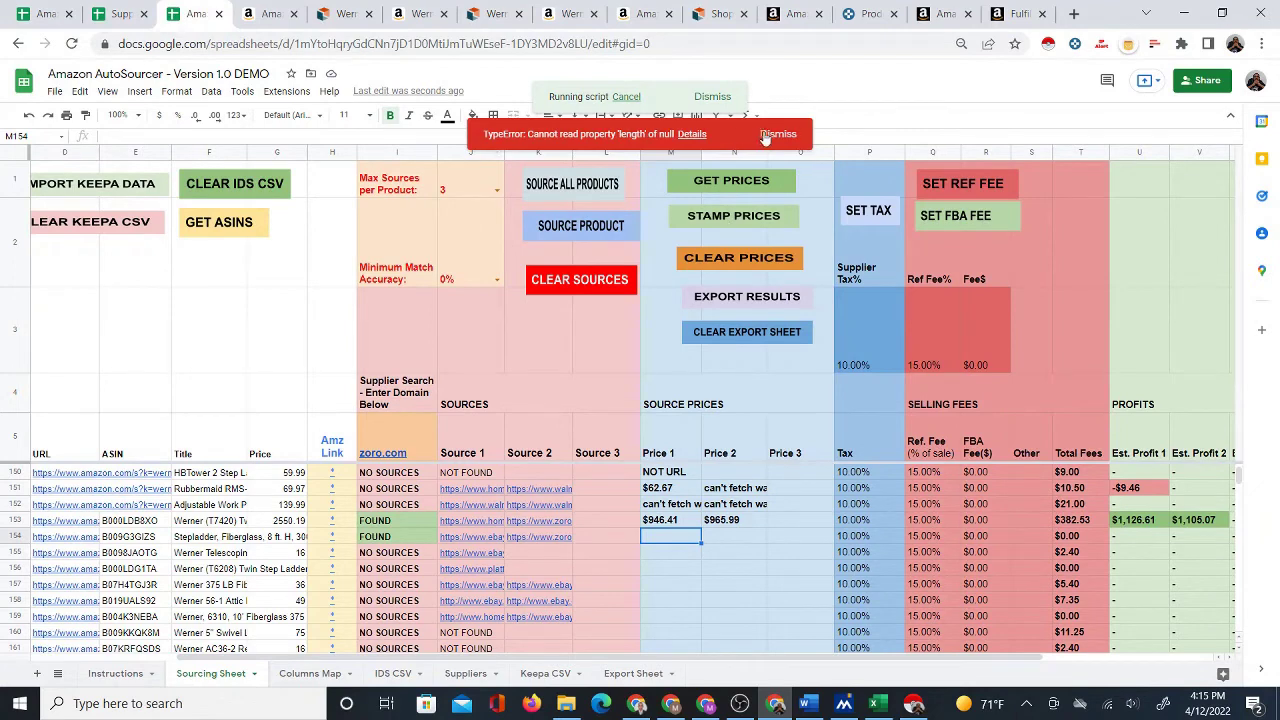
{"action": "left_click", "coordinate": [778, 134]}
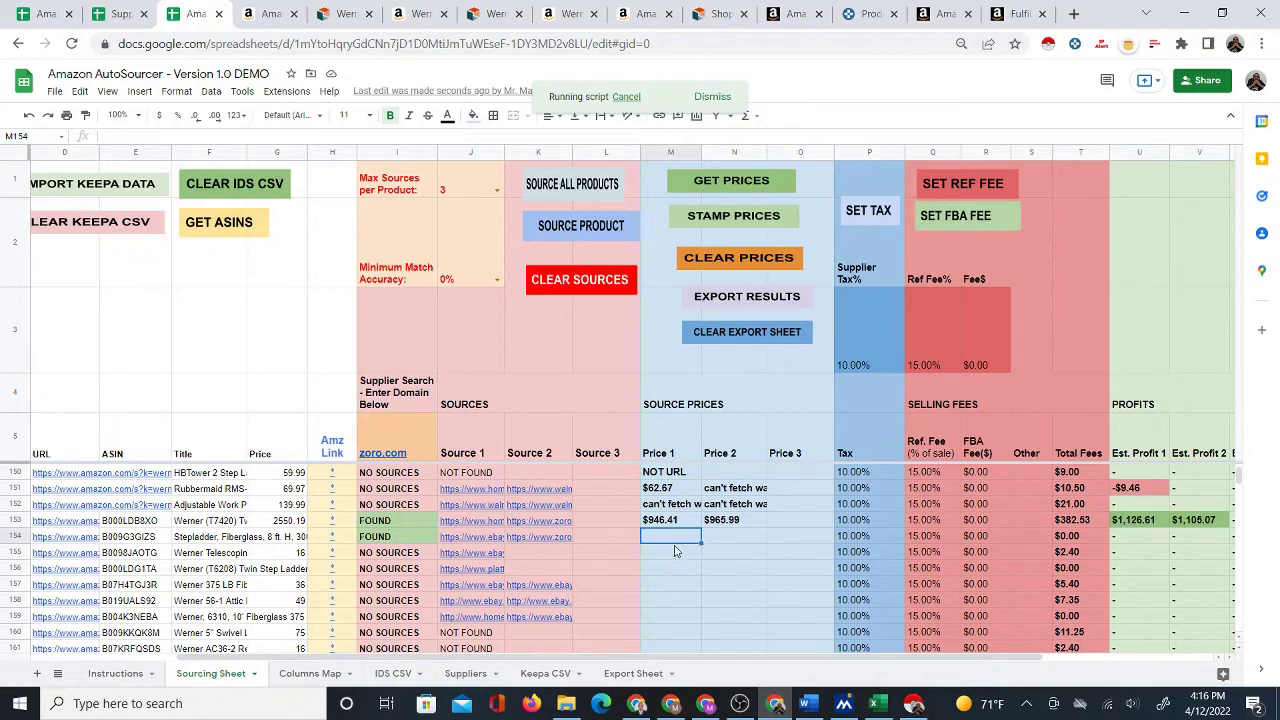
{"action": "scroll", "coordinate": [683, 548], "scroll_direction": "down", "scroll_amount": 1}
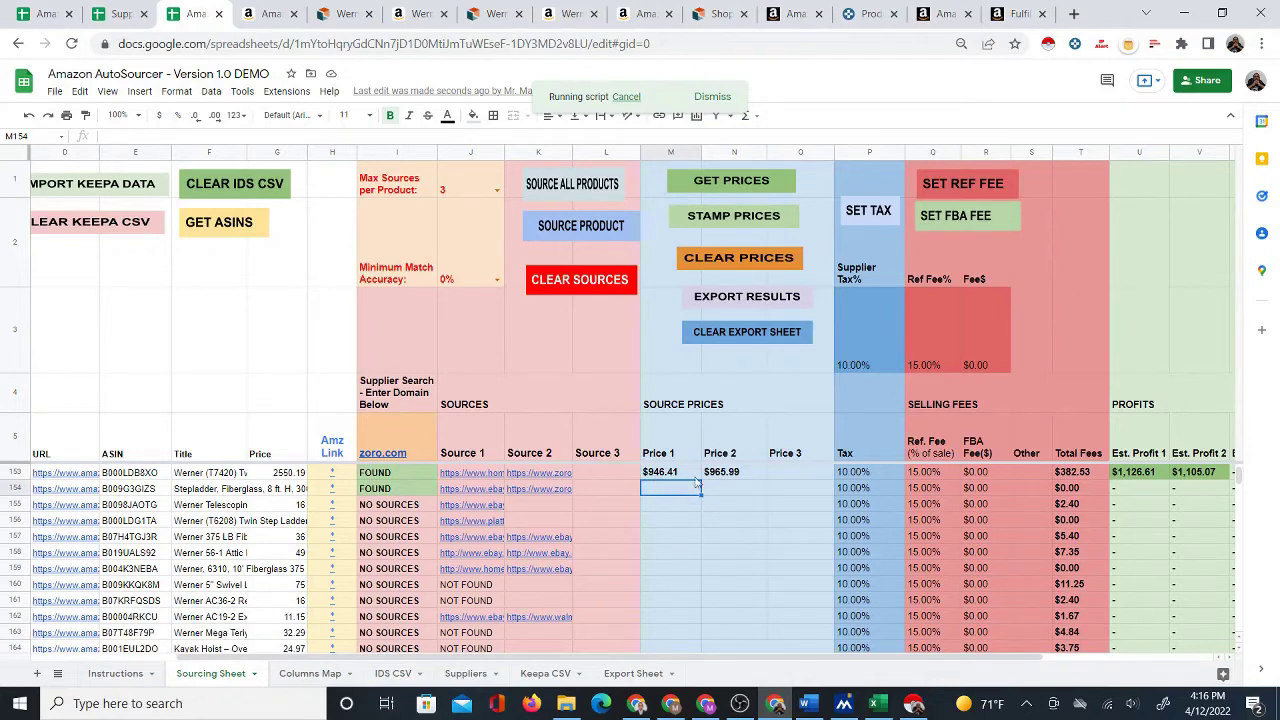
{"action": "left_click", "coordinate": [702, 188]}
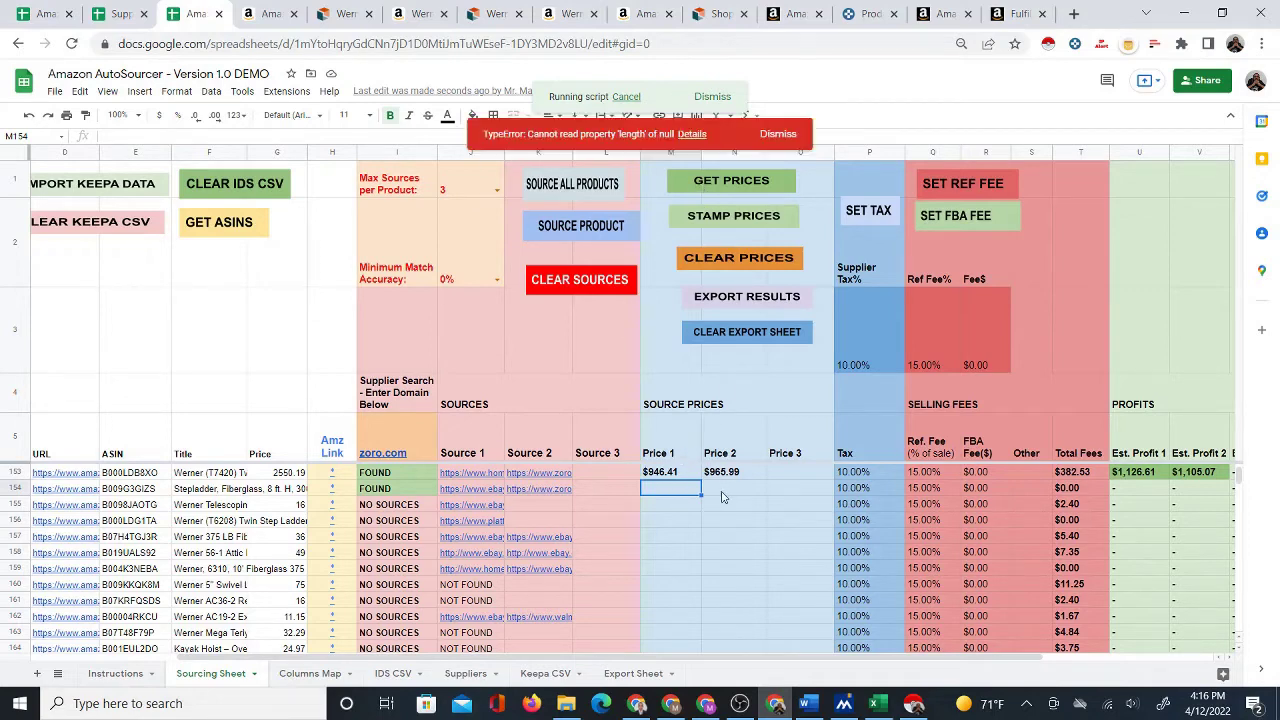
{"action": "left_click", "coordinate": [775, 134]}
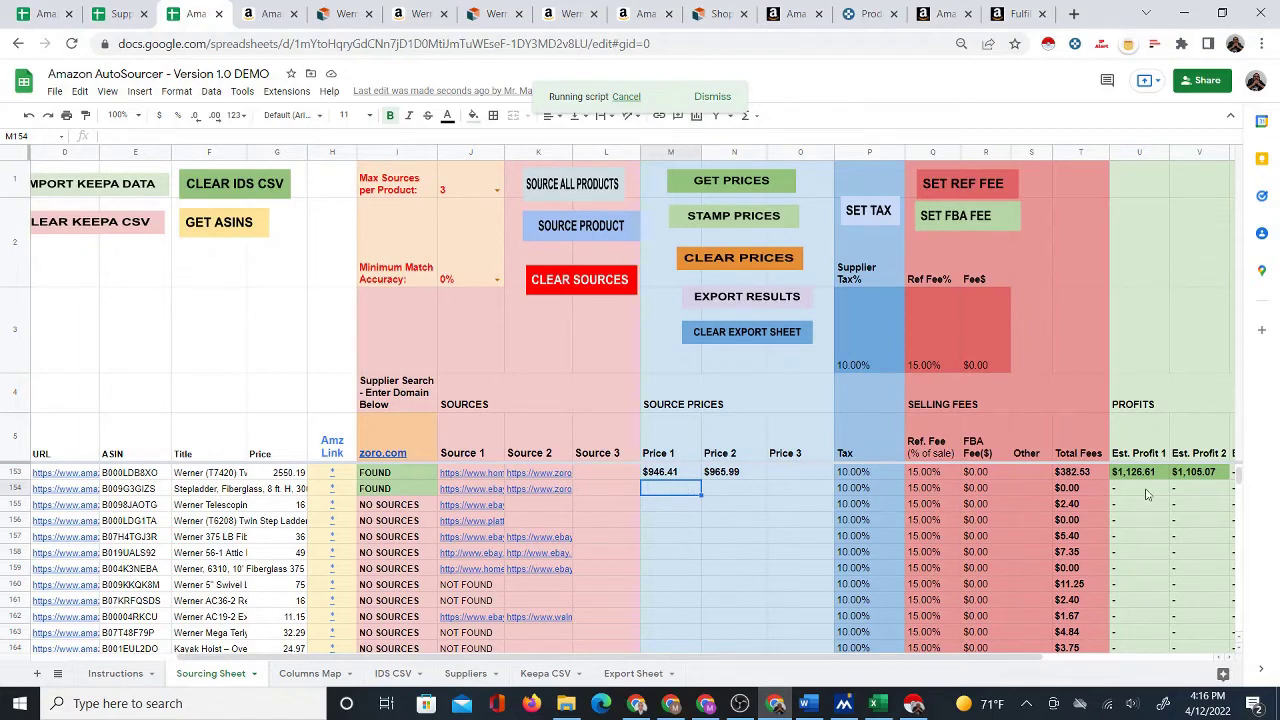
Compare the row 154 stepladder's Zoro source page with all buying options on its Amazon listing.
{"action": "left_click", "coordinate": [553, 497]}
{"action": "left_click", "coordinate": [557, 514]}
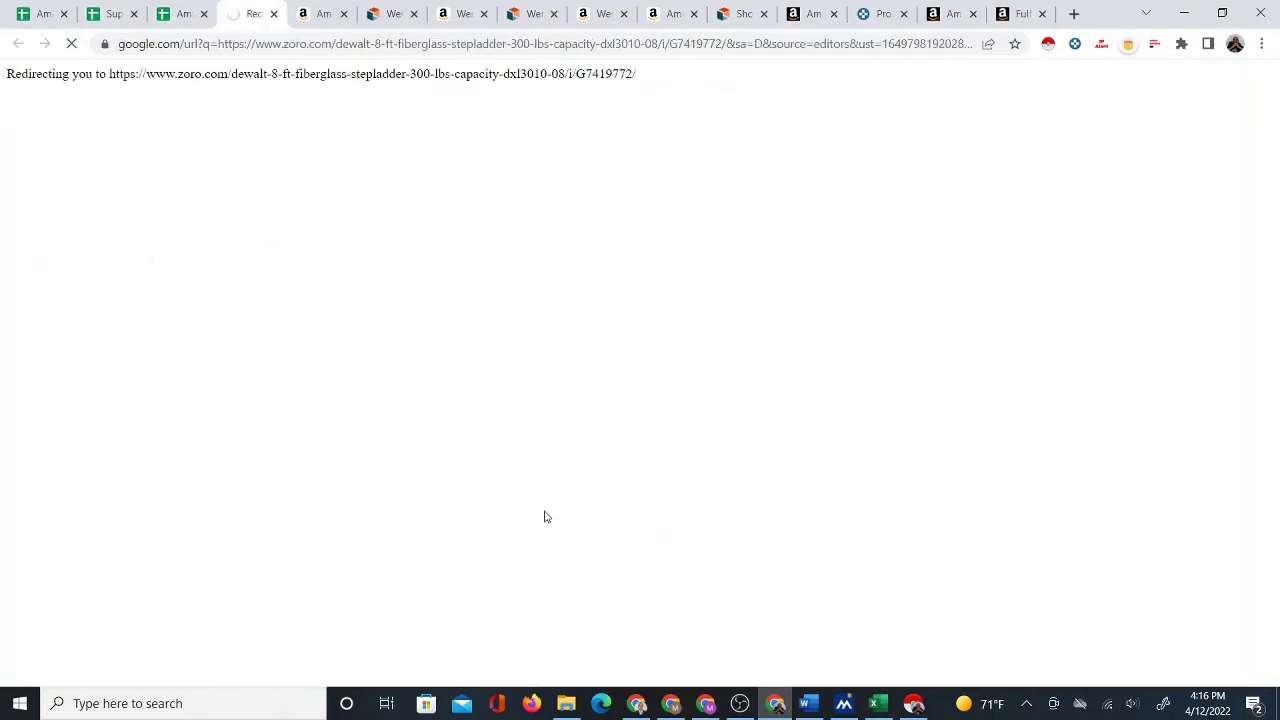
{"action": "left_click", "coordinate": [180, 14]}
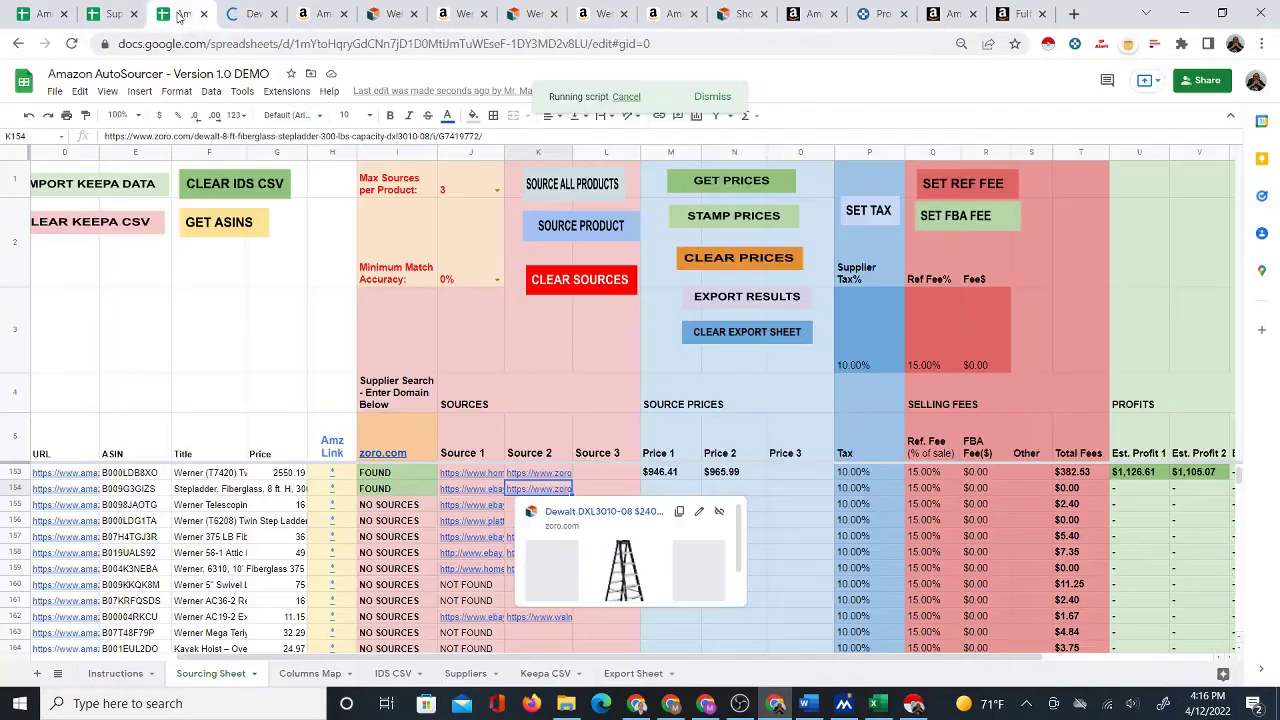
{"action": "left_click", "coordinate": [333, 488]}
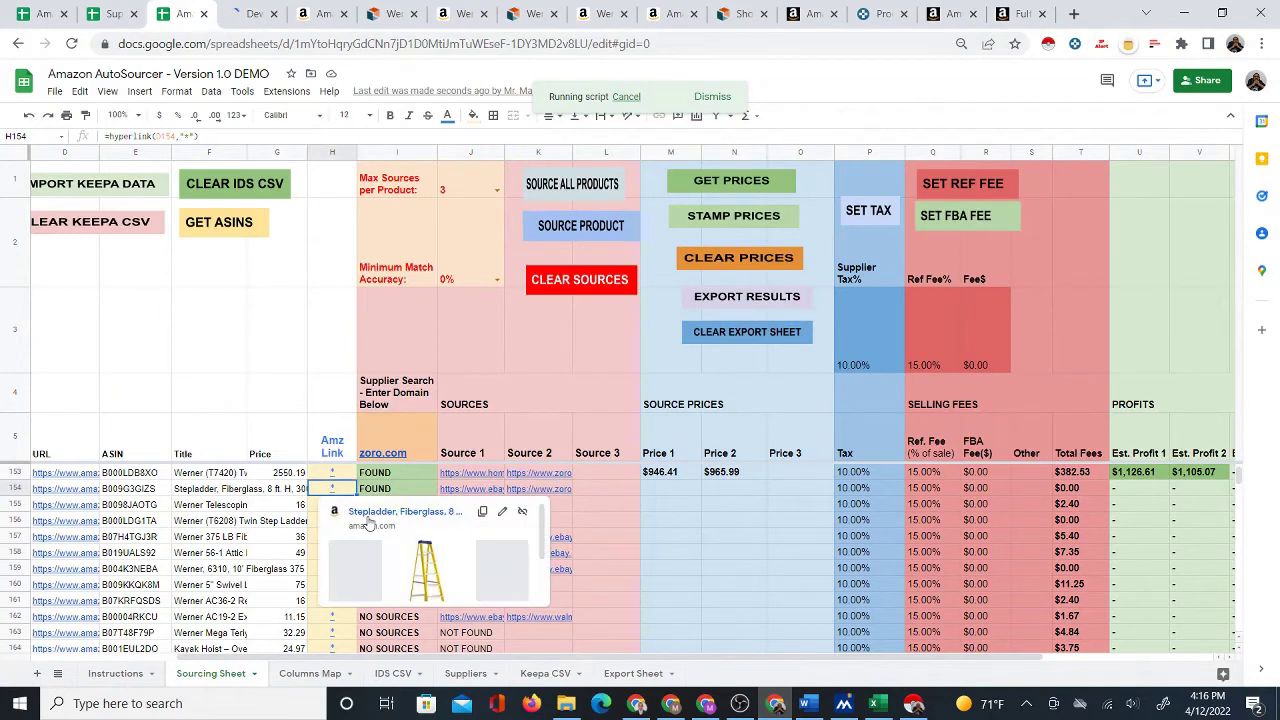
{"action": "left_click", "coordinate": [372, 513]}
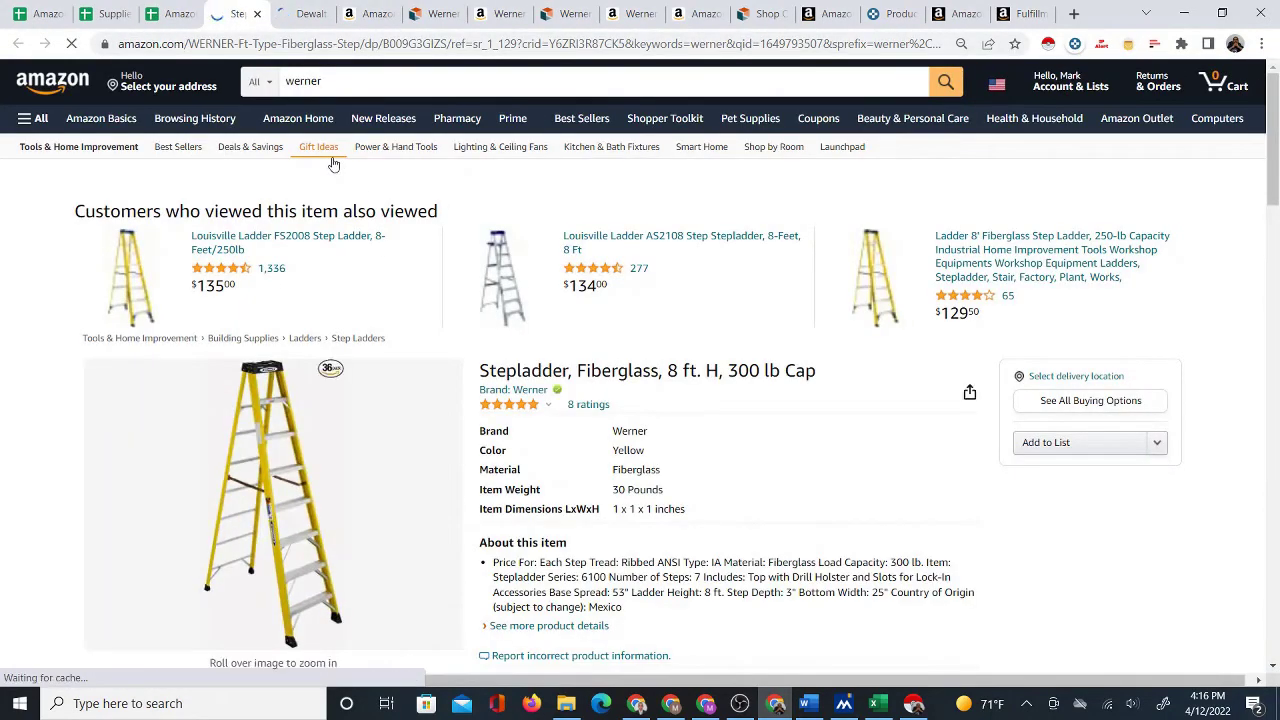
{"action": "left_click", "coordinate": [1050, 402]}
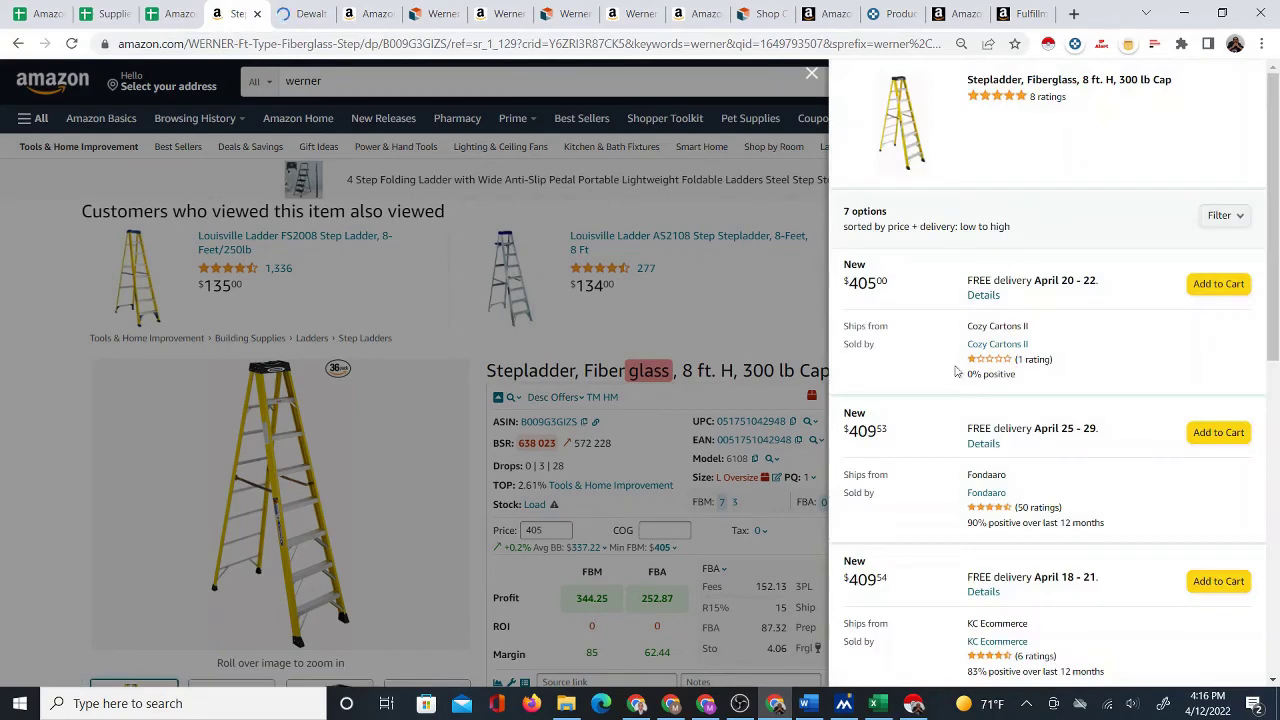
{"action": "left_click", "coordinate": [290, 15]}
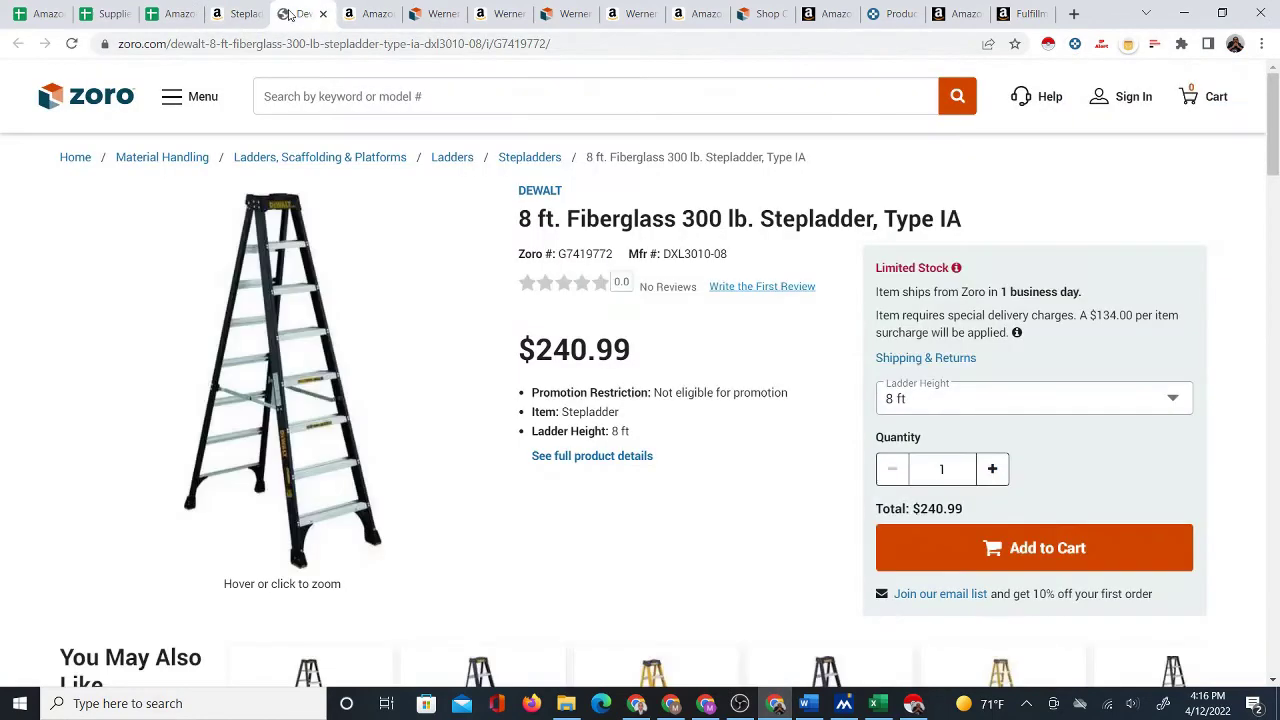
{"action": "left_click", "coordinate": [230, 16]}
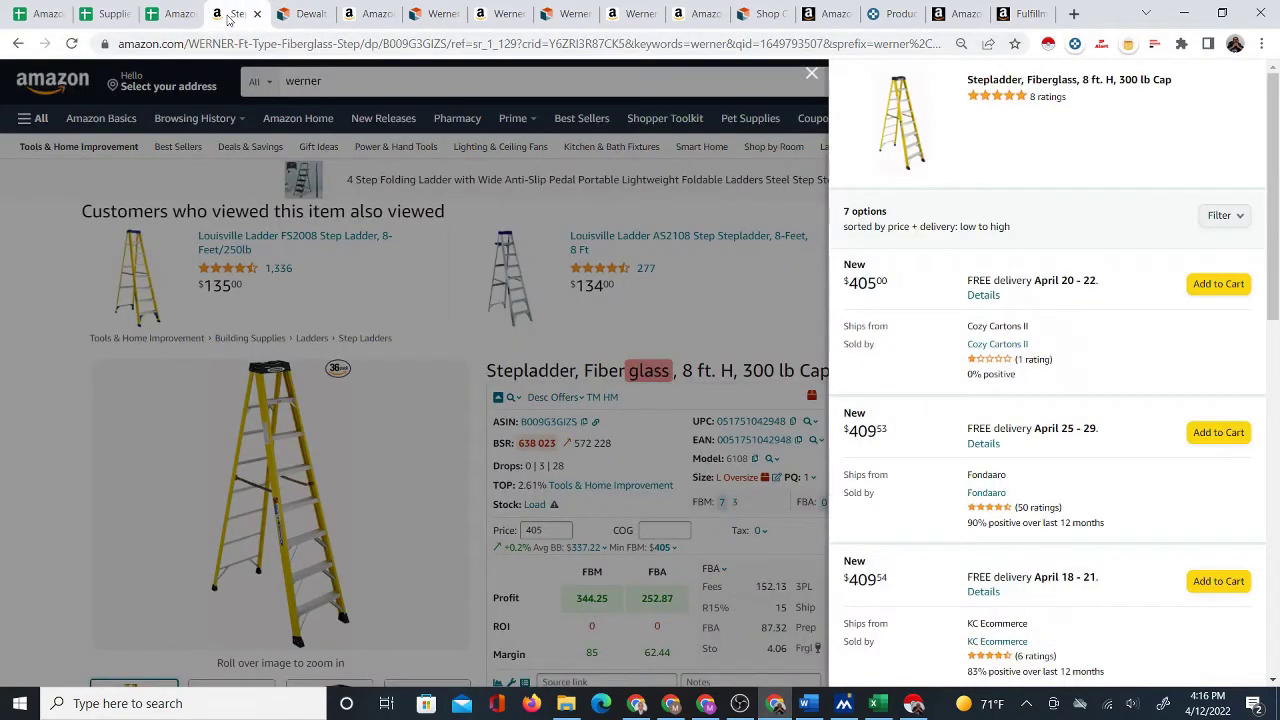
Return to the sourcing sheet, rerun GET PRICES from cell M154 and dismiss the script error.
{"action": "left_click", "coordinate": [170, 14]}
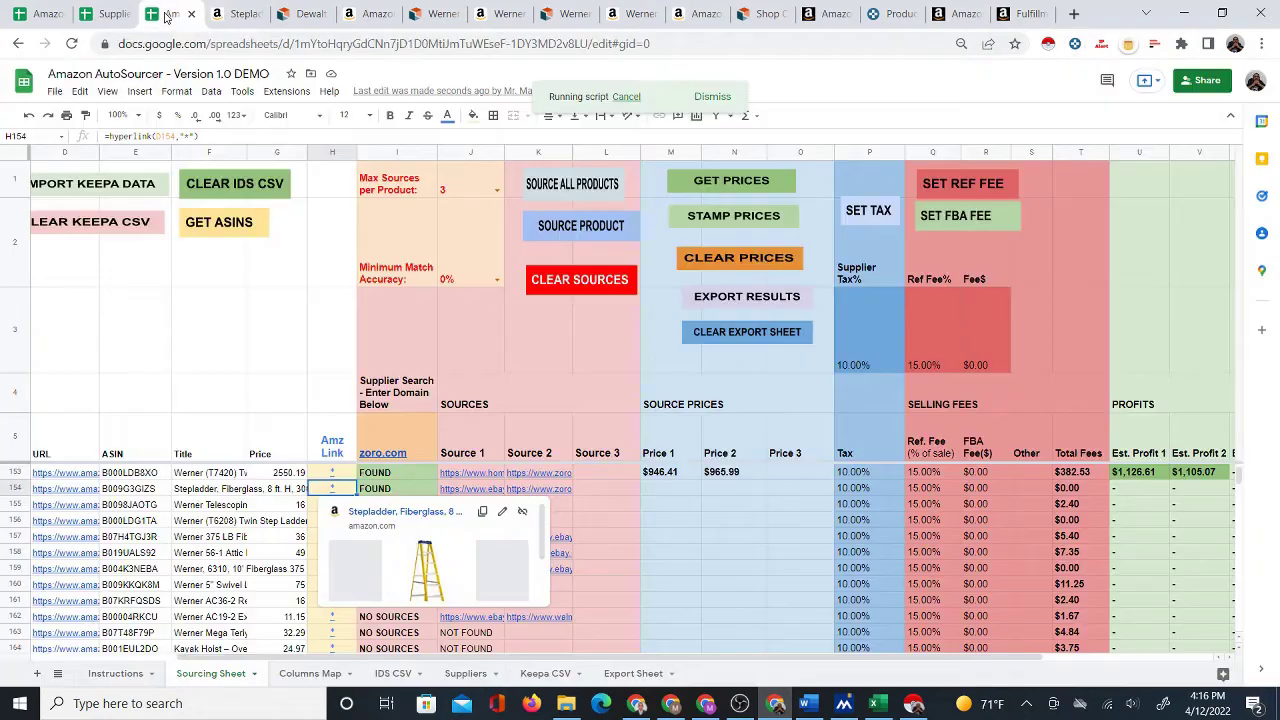
{"action": "left_click", "coordinate": [672, 488]}
{"action": "left_click", "coordinate": [700, 186]}
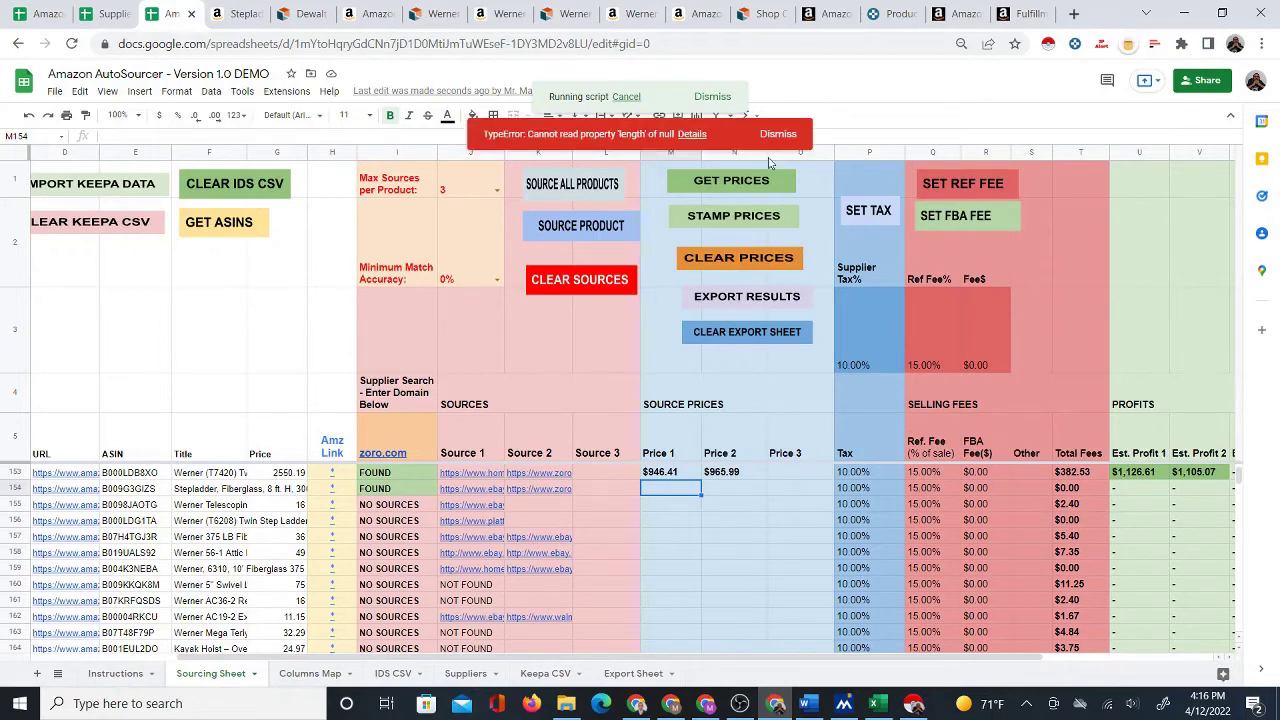
{"action": "left_click", "coordinate": [778, 134]}
Enter 405 as Price 2 for the 8 ft fiberglass stepladder in cell N154.
{"action": "left_click", "coordinate": [729, 490]}
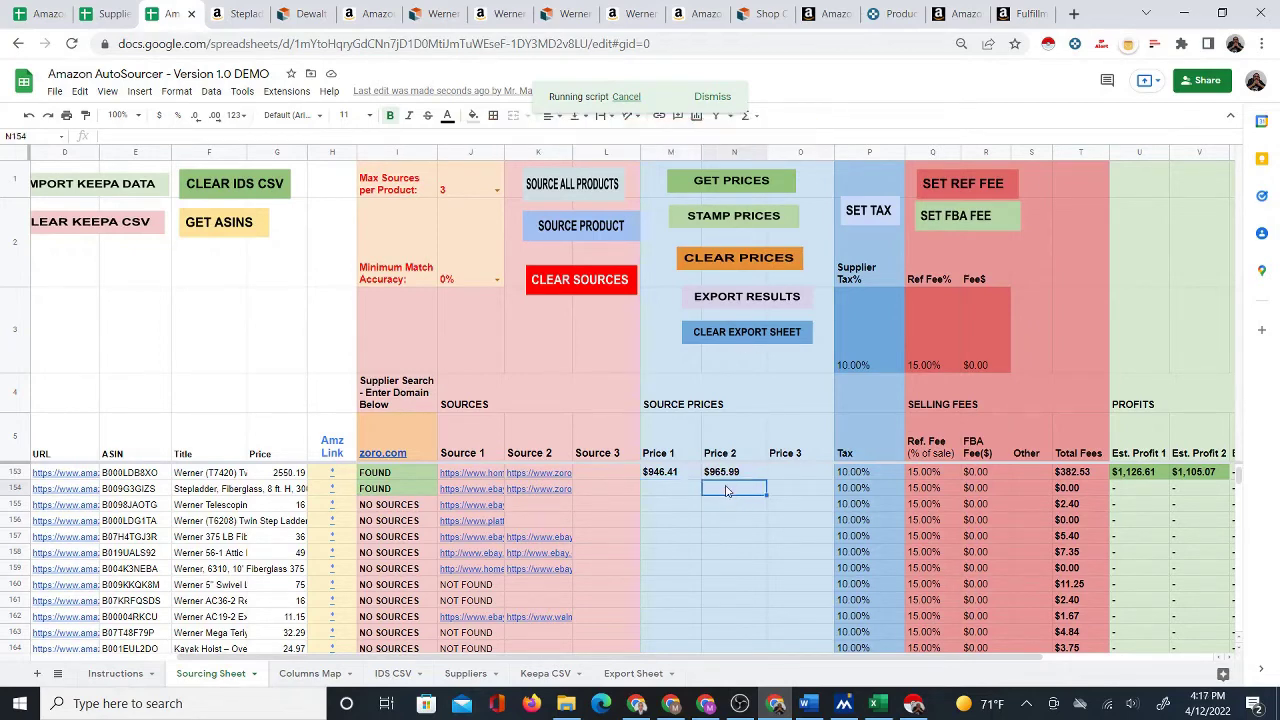
{"action": "type", "text": "405"}
{"action": "key", "text": "Return"}
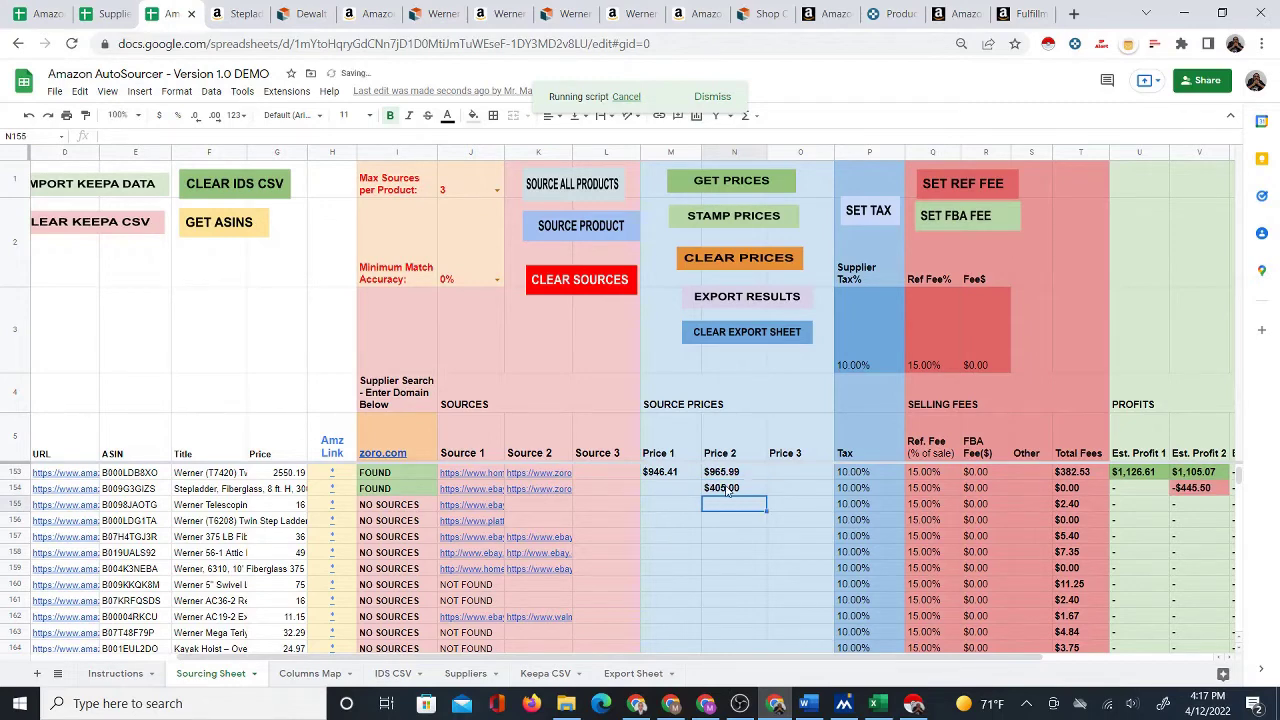
Open the 8 ft stepladder's eBay Source 1 link from cell J154 to check the matched product.
{"action": "left_click", "coordinate": [726, 487]}
{"action": "left_click", "coordinate": [489, 490]}
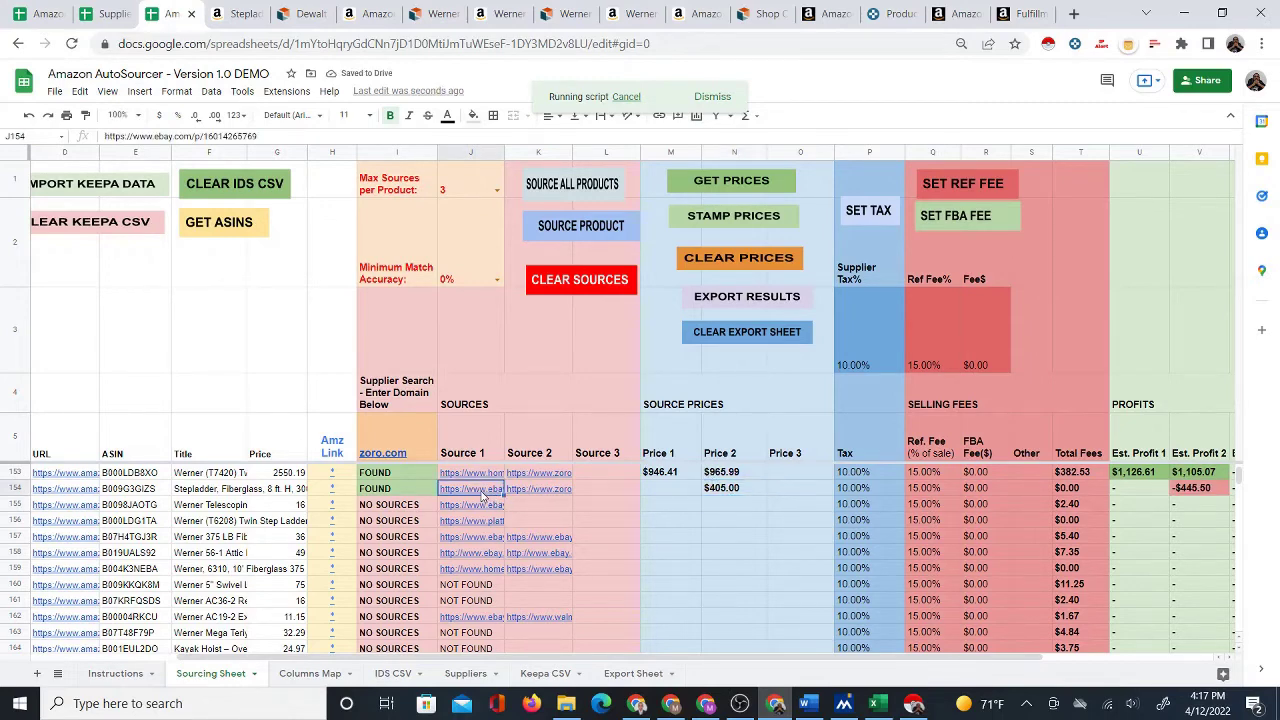
{"action": "left_click", "coordinate": [510, 514]}
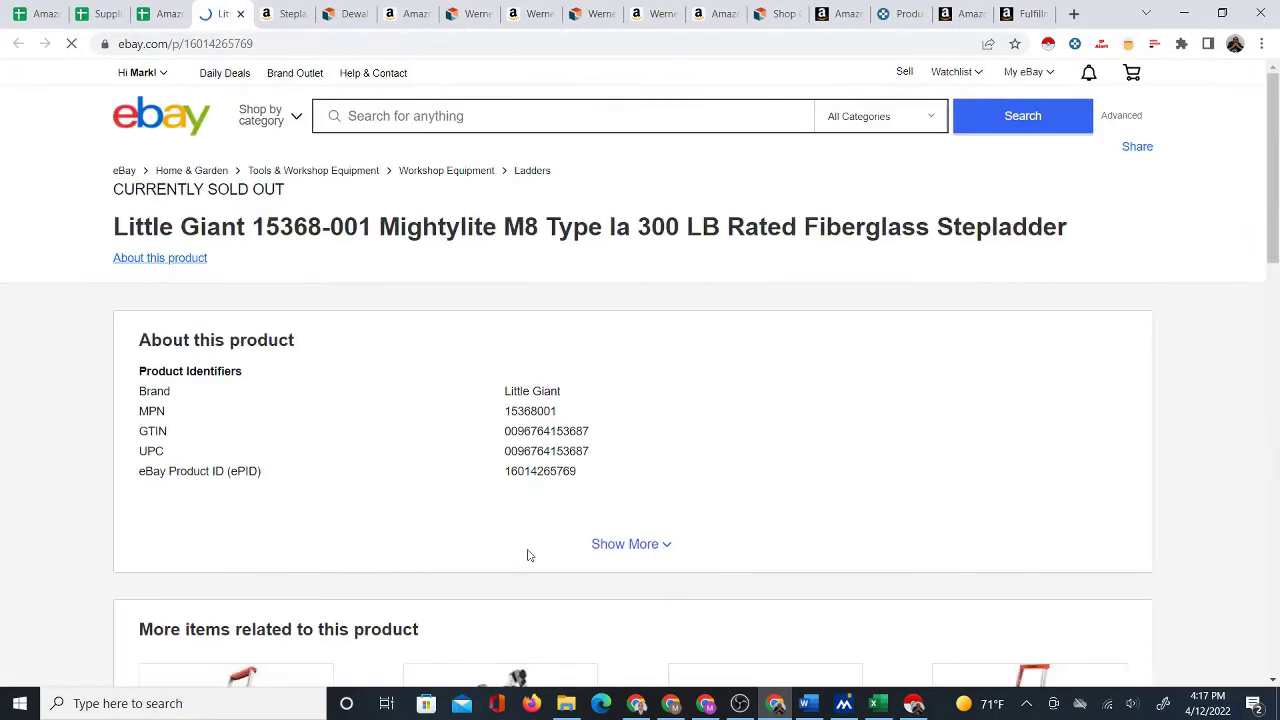
Examine the related and best-selling ladders on the Little Giant product's eBay page and close the page.
{"action": "scroll", "coordinate": [423, 535], "scroll_direction": "down", "scroll_amount": 5}
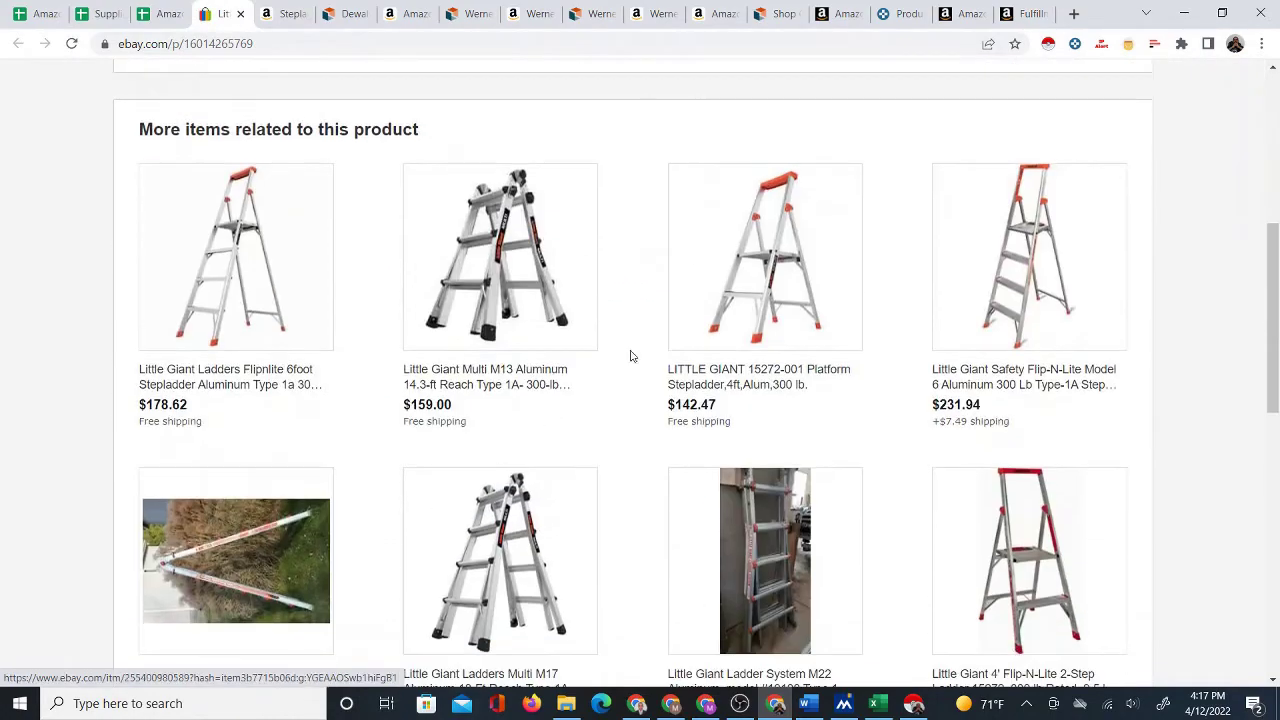
{"action": "scroll", "coordinate": [700, 380], "scroll_direction": "down", "scroll_amount": 9}
{"action": "scroll", "coordinate": [654, 366], "scroll_direction": "up", "scroll_amount": 5}
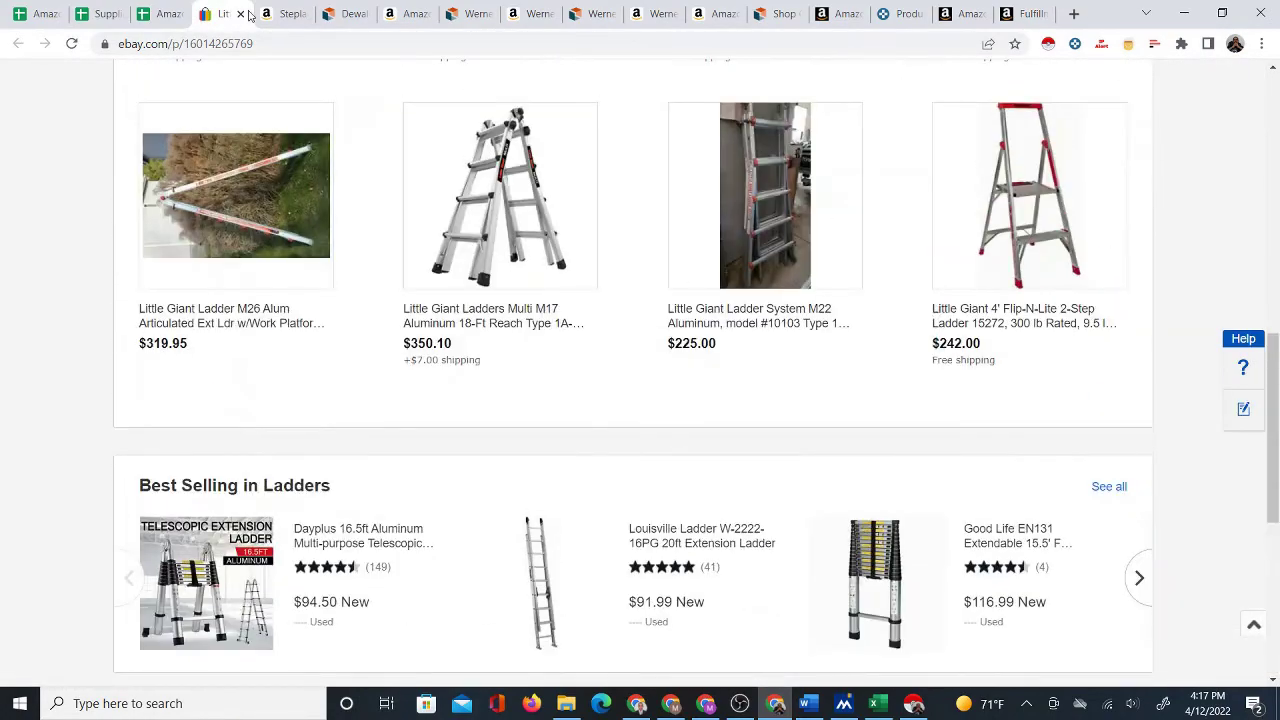
{"action": "left_click", "coordinate": [240, 14]}
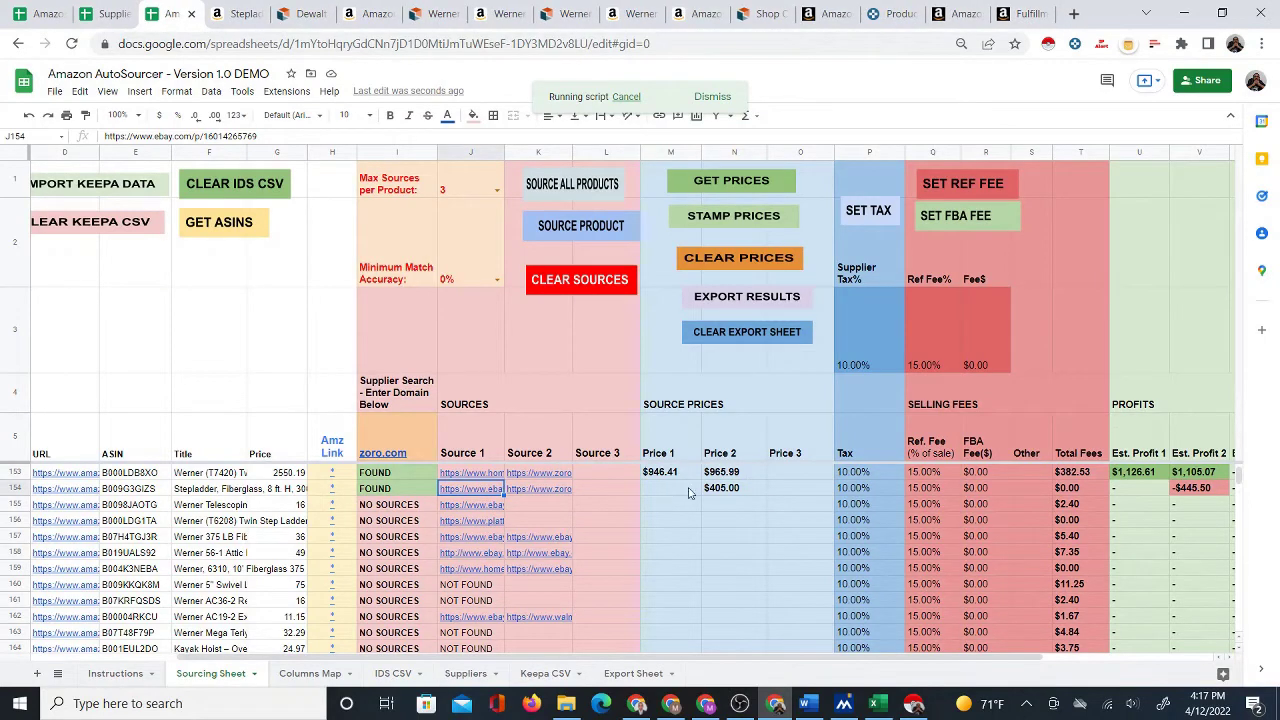
Open the row 154 stepladder's Zoro Source 2 link from the sourcing sheet to check the product and close it.
{"action": "mouse_move", "coordinate": [497, 493]}
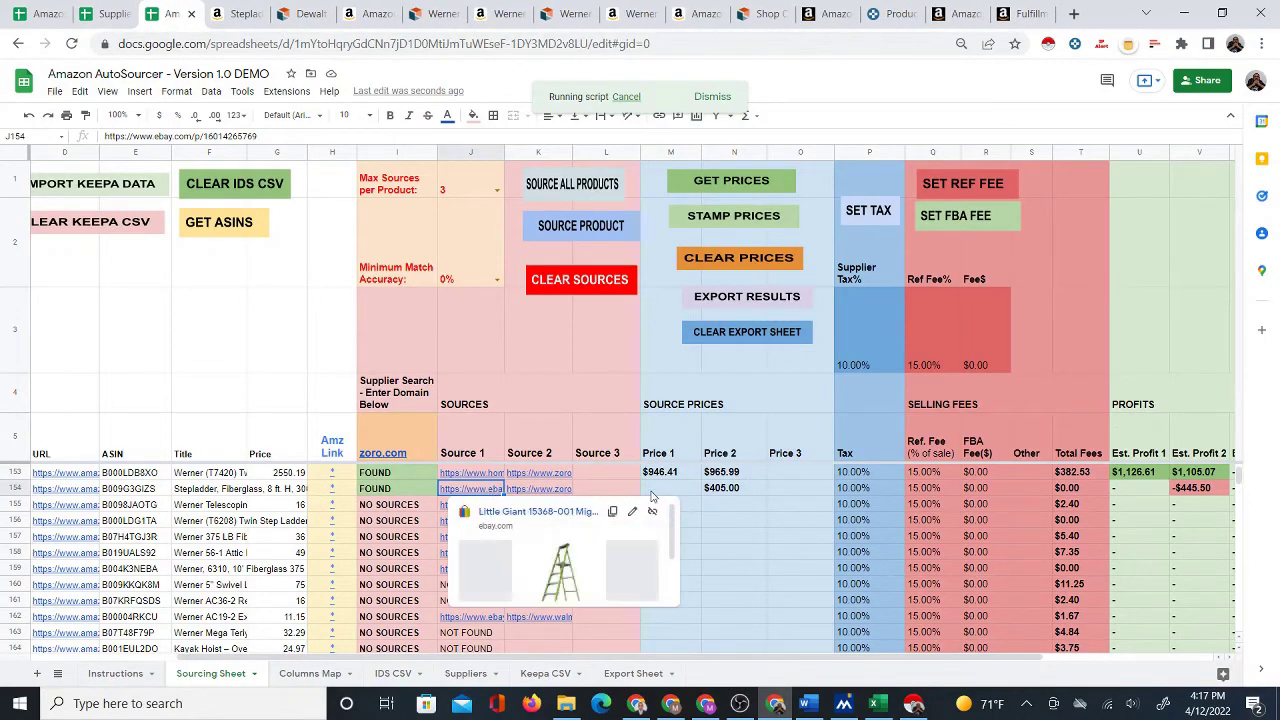
{"action": "left_click", "coordinate": [683, 495]}
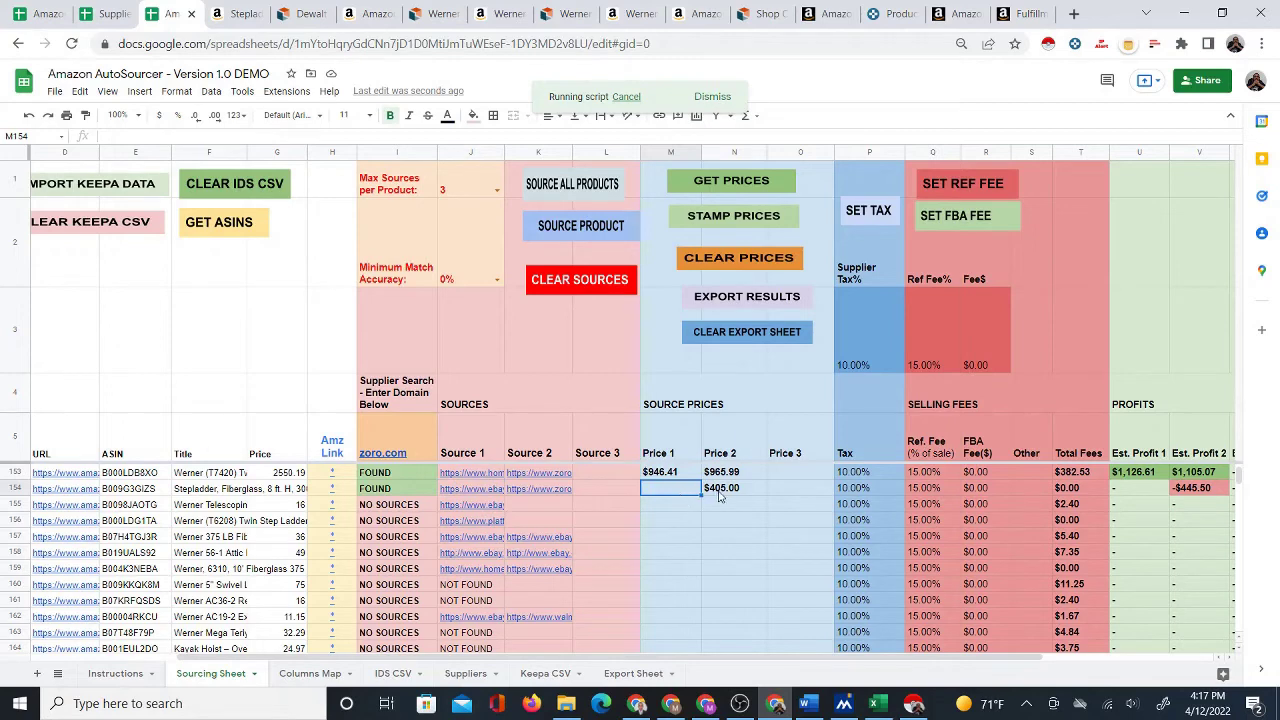
{"action": "left_click", "coordinate": [718, 494]}
{"action": "left_click", "coordinate": [540, 510]}
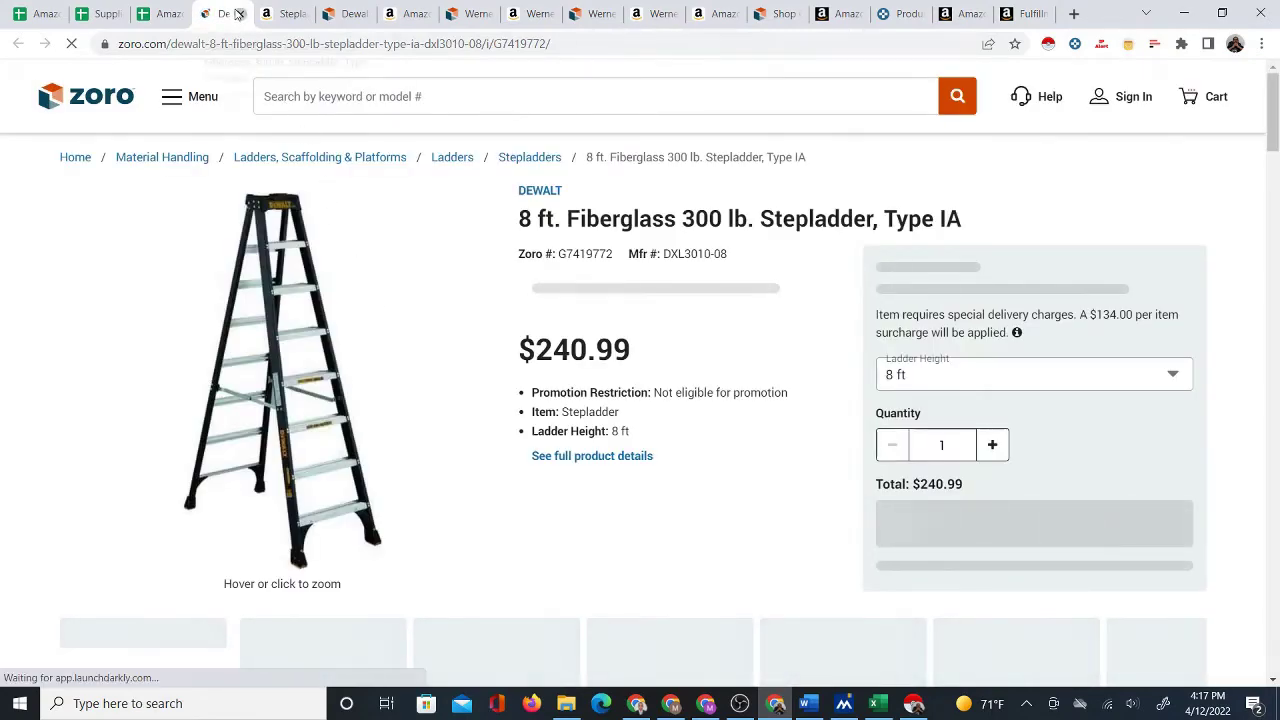
{"action": "left_click", "coordinate": [240, 14]}
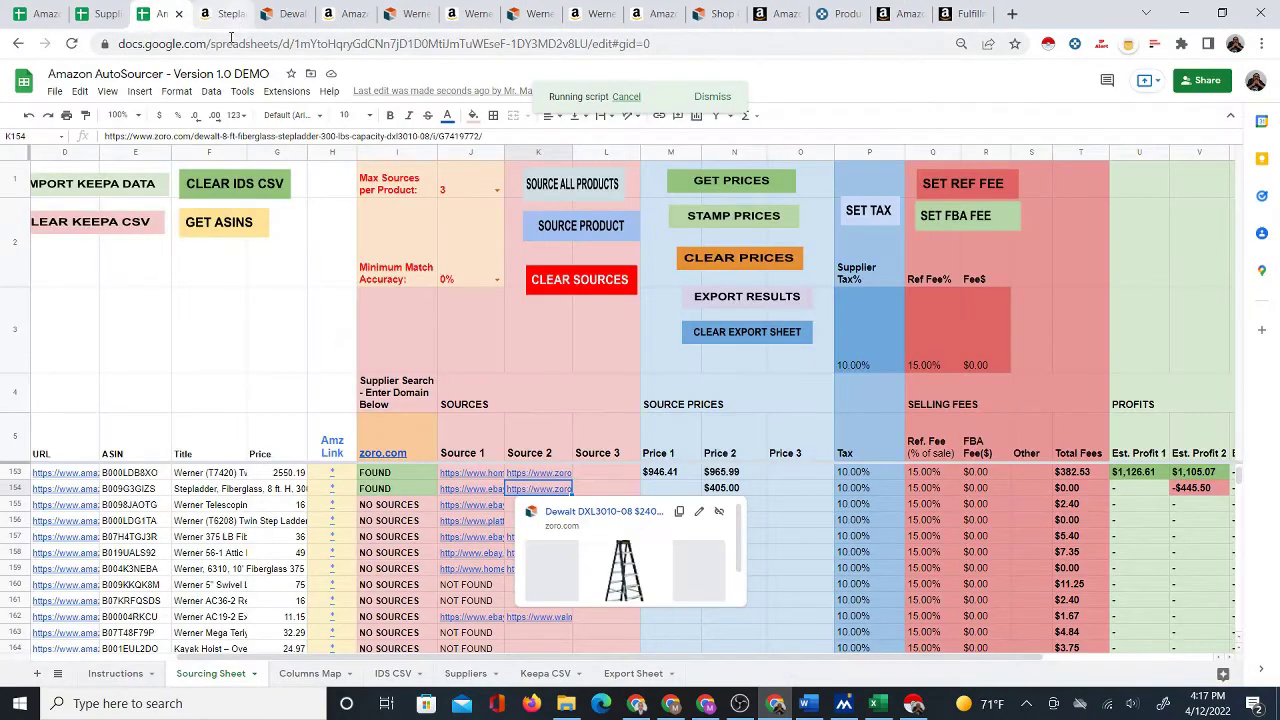
{"action": "left_click", "coordinate": [733, 489]}
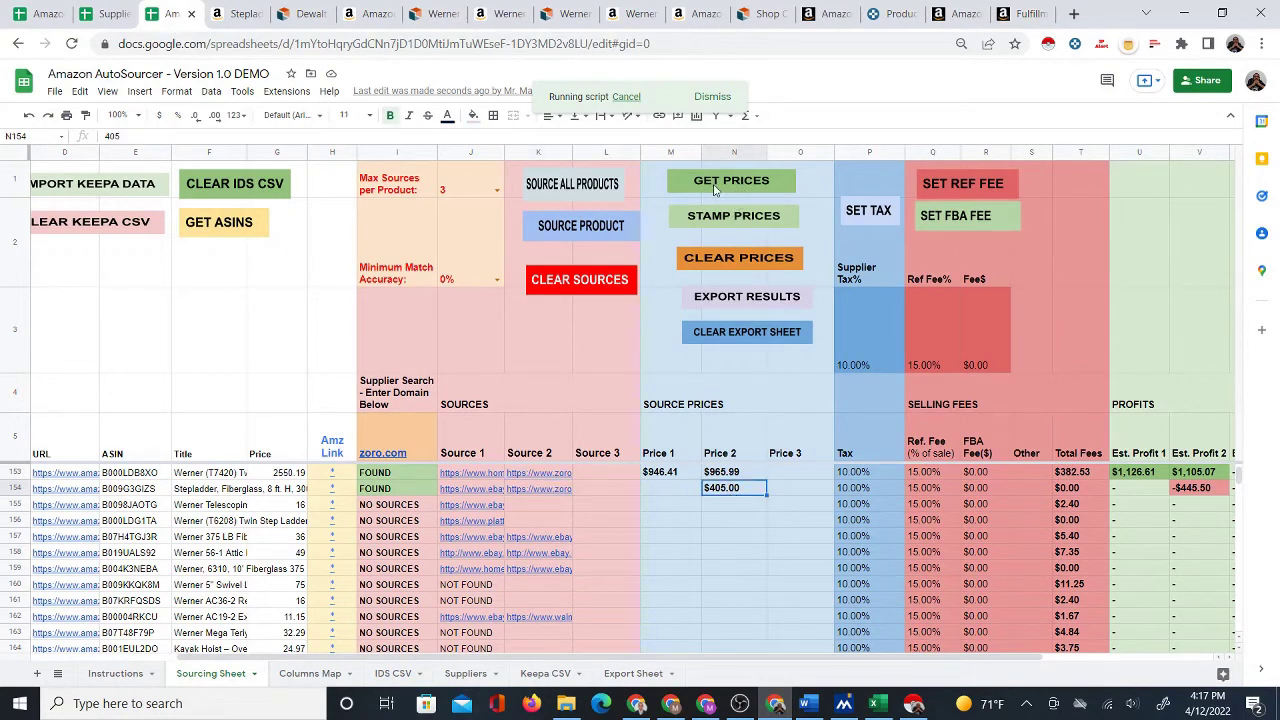
{"action": "left_click", "coordinate": [680, 506]}
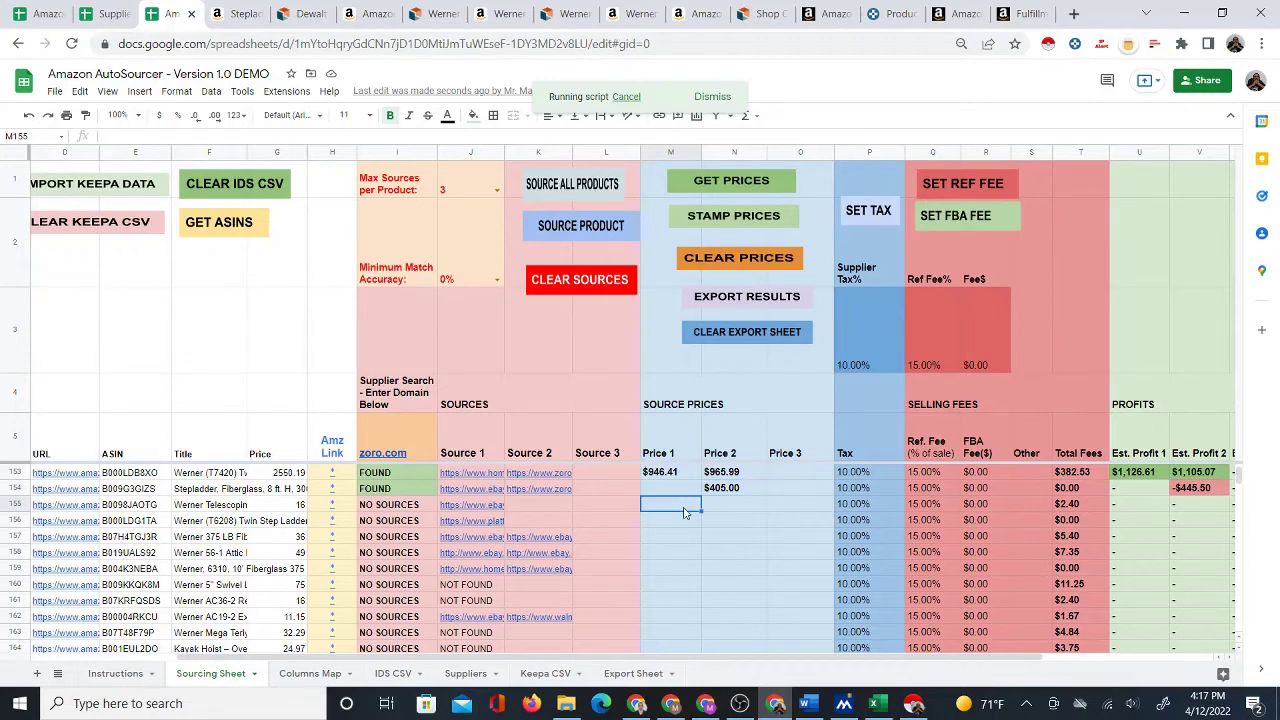
{"action": "left_click", "coordinate": [738, 510]}
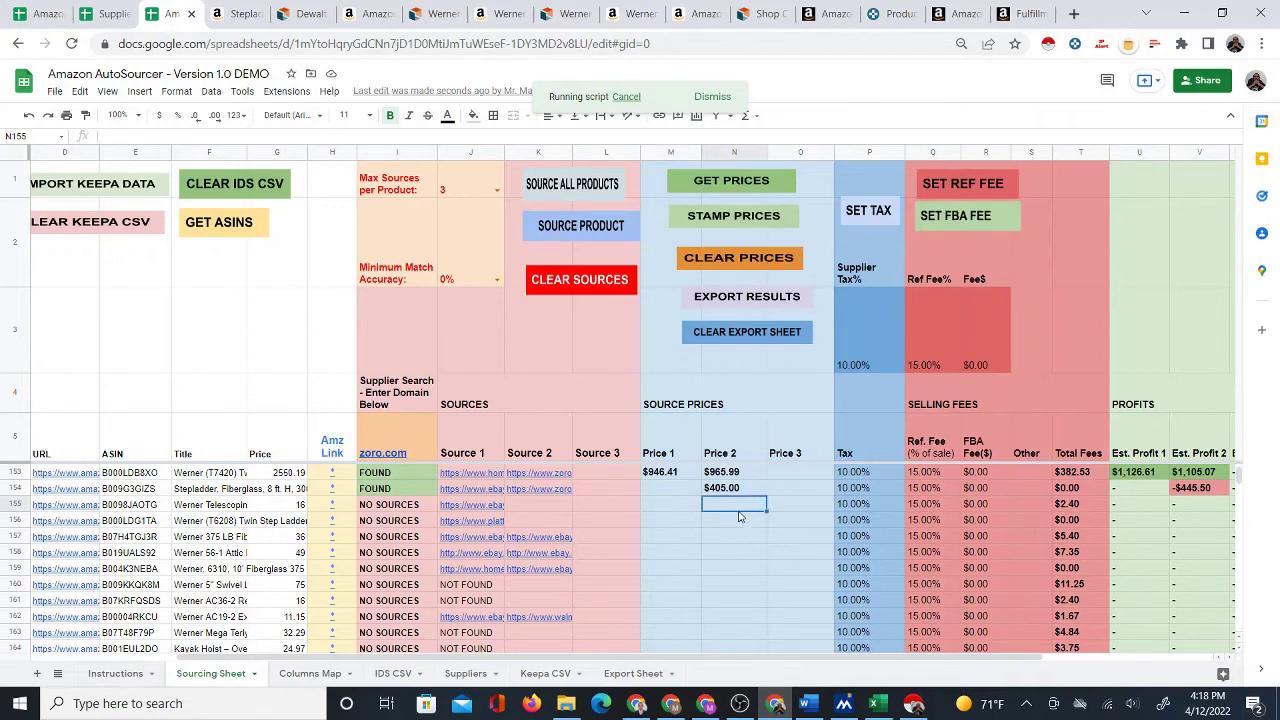
Try running GET PRICES on cell M156 and clear the cell's content.
{"action": "left_click", "coordinate": [673, 538]}
{"action": "left_click", "coordinate": [676, 522]}
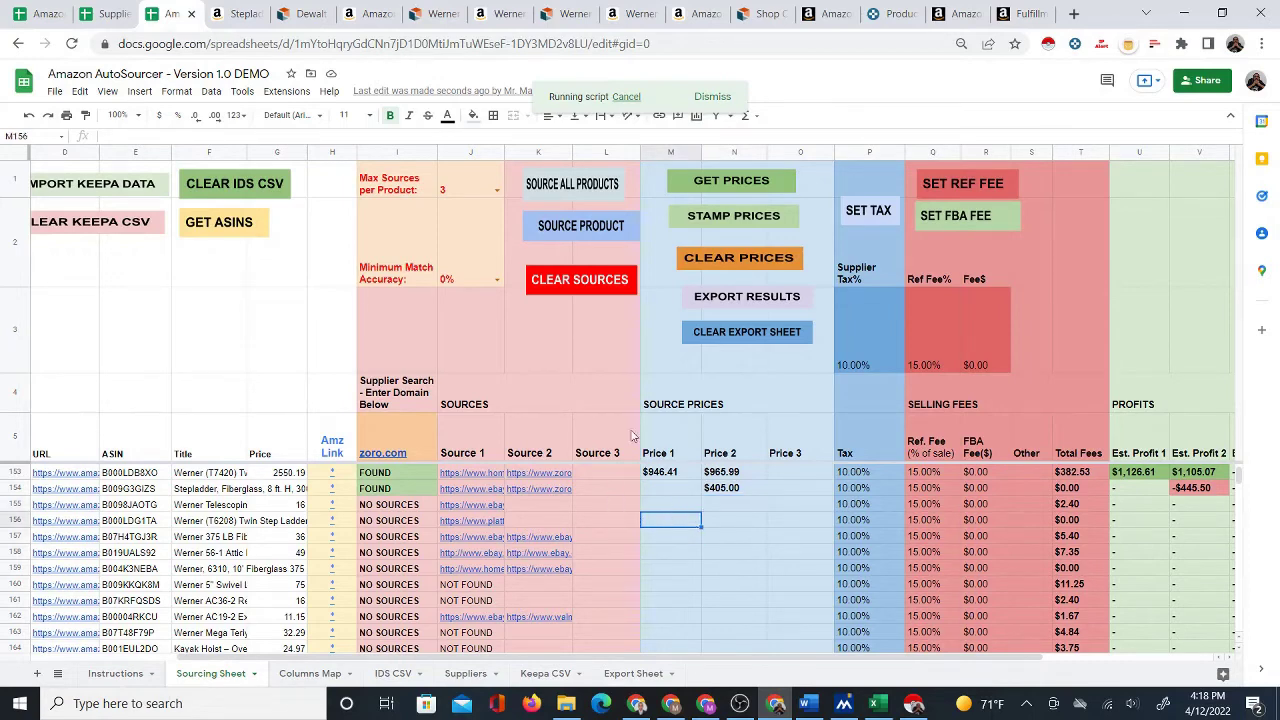
{"action": "left_click", "coordinate": [697, 186]}
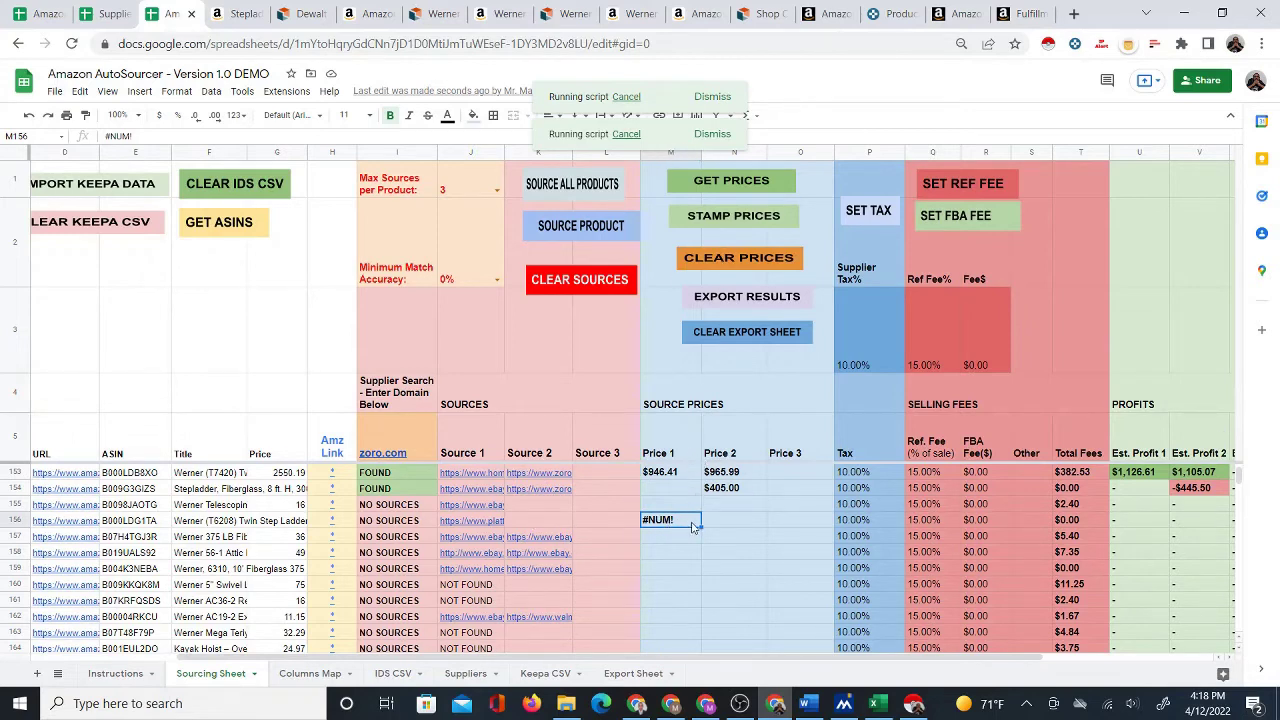
{"action": "left_click", "coordinate": [731, 538]}
{"action": "left_click", "coordinate": [669, 519]}
{"action": "key", "text": "Delete"}
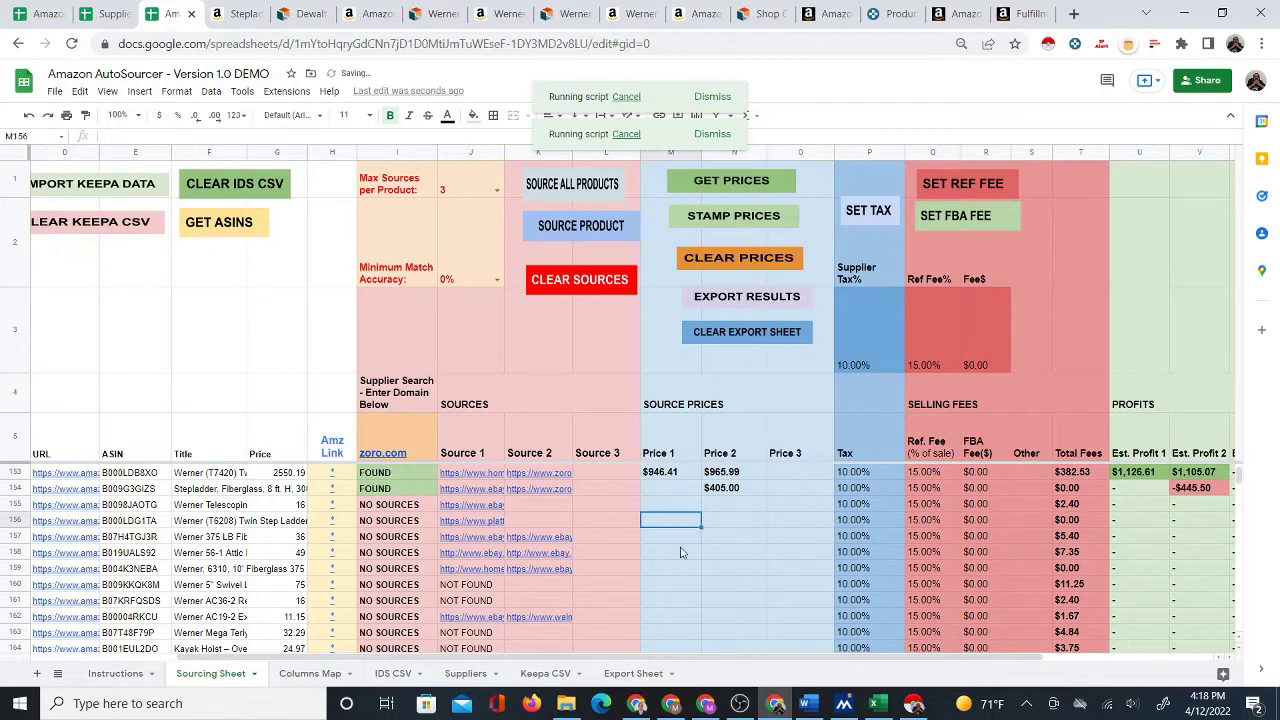
Examine the Source columns down to around row 299 to follow the progress of the running sourcing script.
{"action": "left_click", "coordinate": [673, 552]}
{"action": "scroll", "coordinate": [673, 552], "scroll_direction": "down", "scroll_amount": 3}
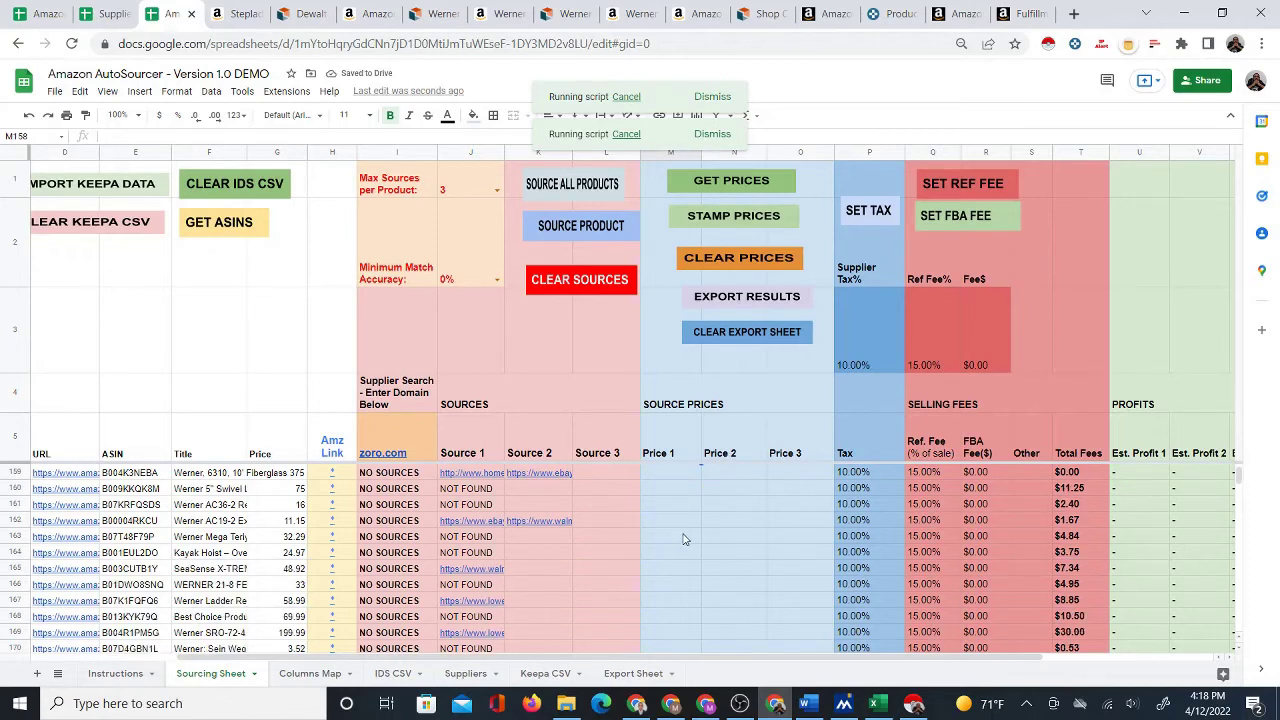
{"action": "scroll", "coordinate": [686, 538], "scroll_direction": "down", "scroll_amount": 8}
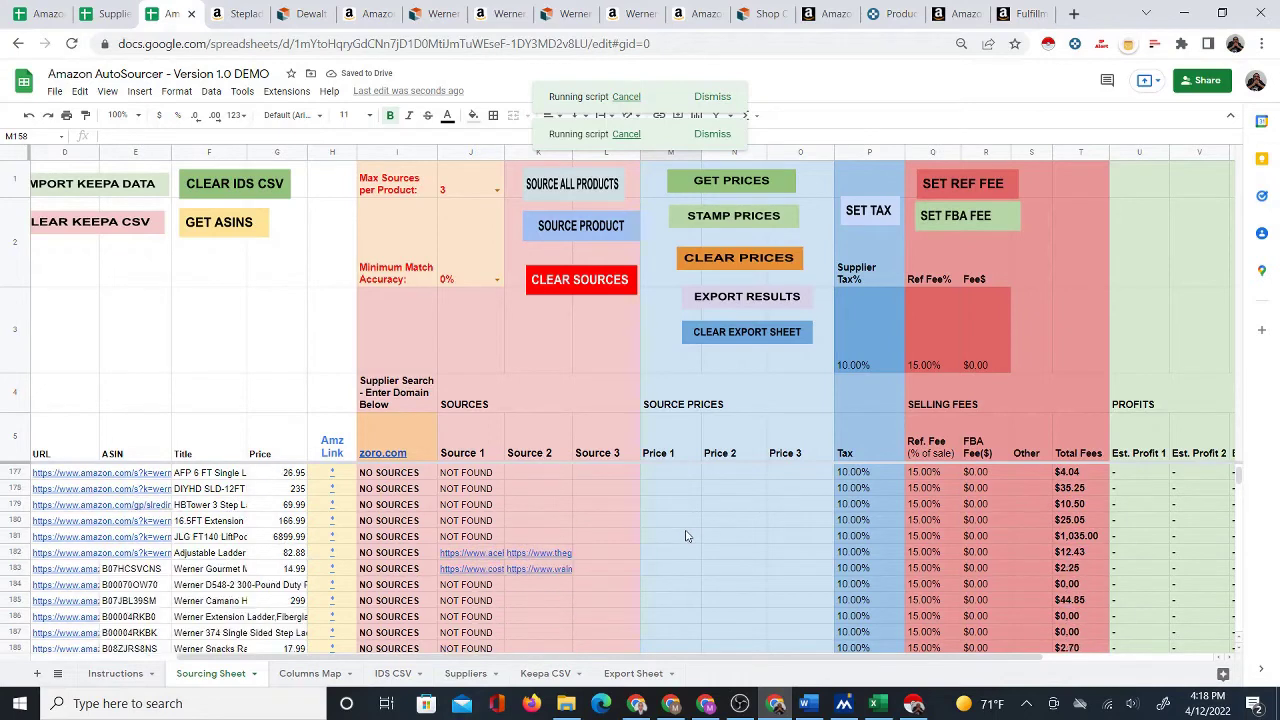
{"action": "scroll", "coordinate": [686, 537], "scroll_direction": "down", "scroll_amount": 16}
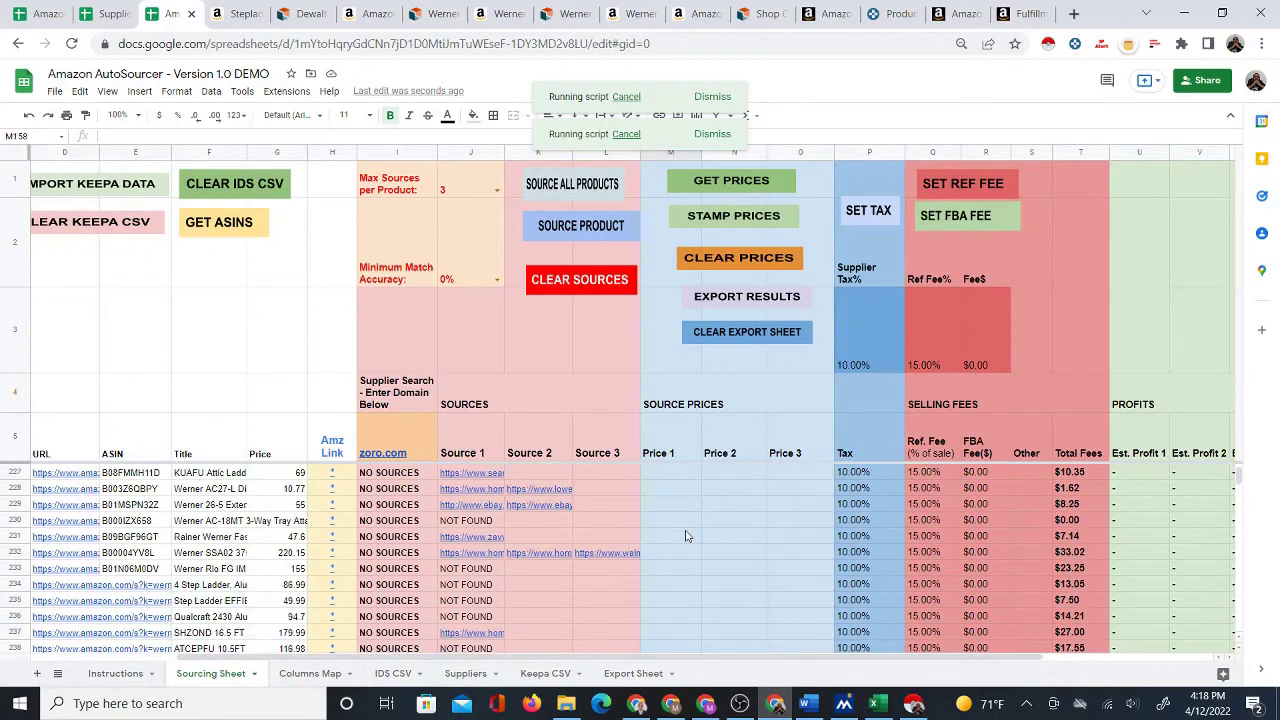
{"action": "scroll", "coordinate": [686, 537], "scroll_direction": "down", "scroll_amount": 17}
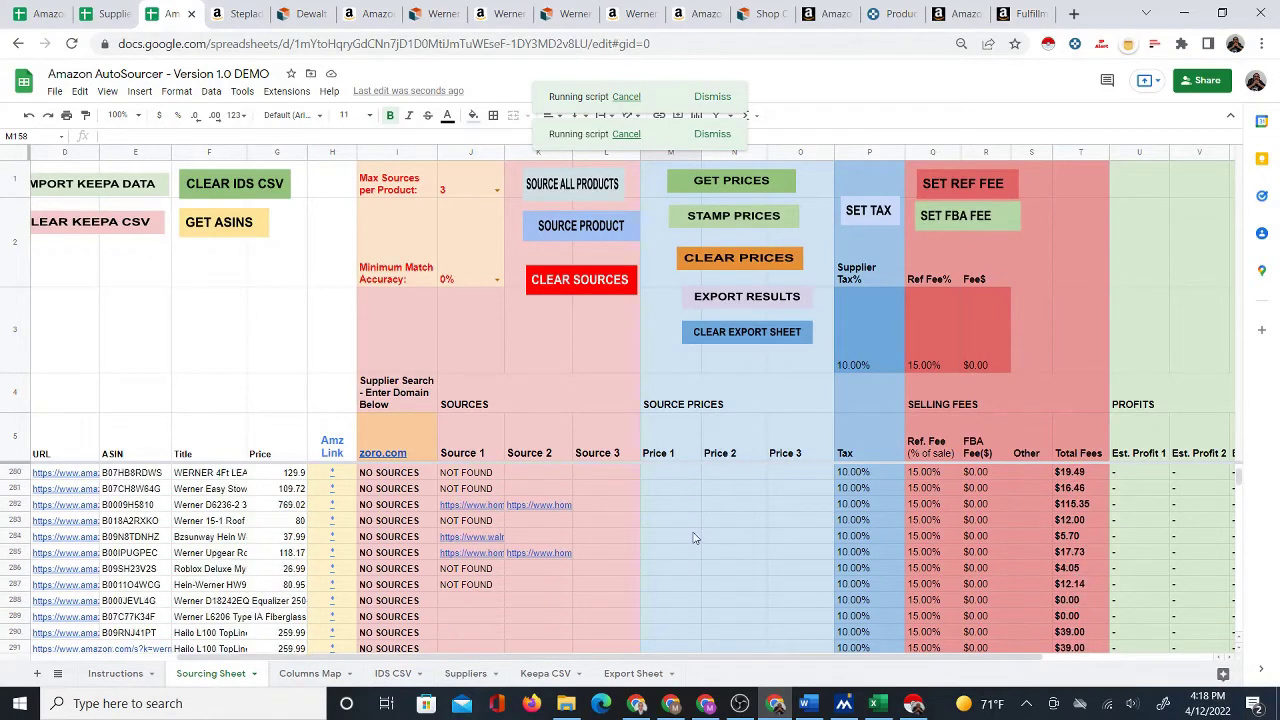
{"action": "scroll", "coordinate": [694, 538], "scroll_direction": "up", "scroll_amount": 3}
{"action": "left_click", "coordinate": [458, 585]}
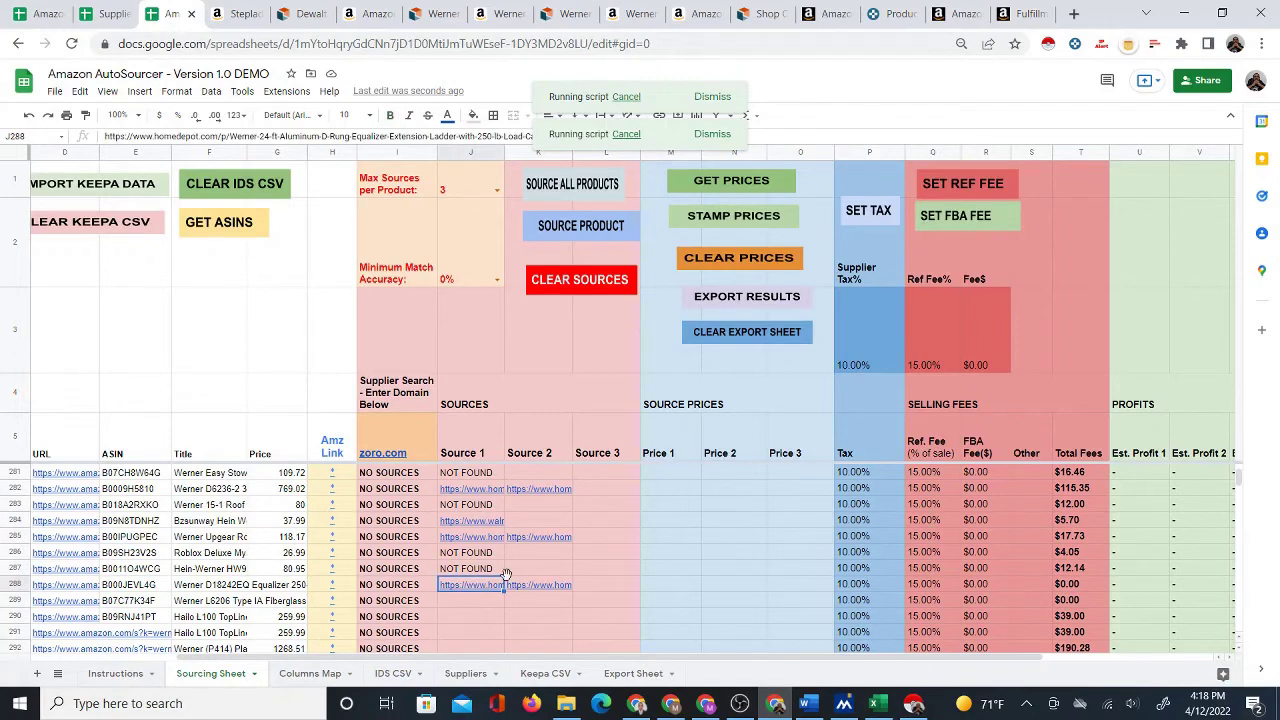
{"action": "scroll", "coordinate": [618, 581], "scroll_direction": "down", "scroll_amount": 1}
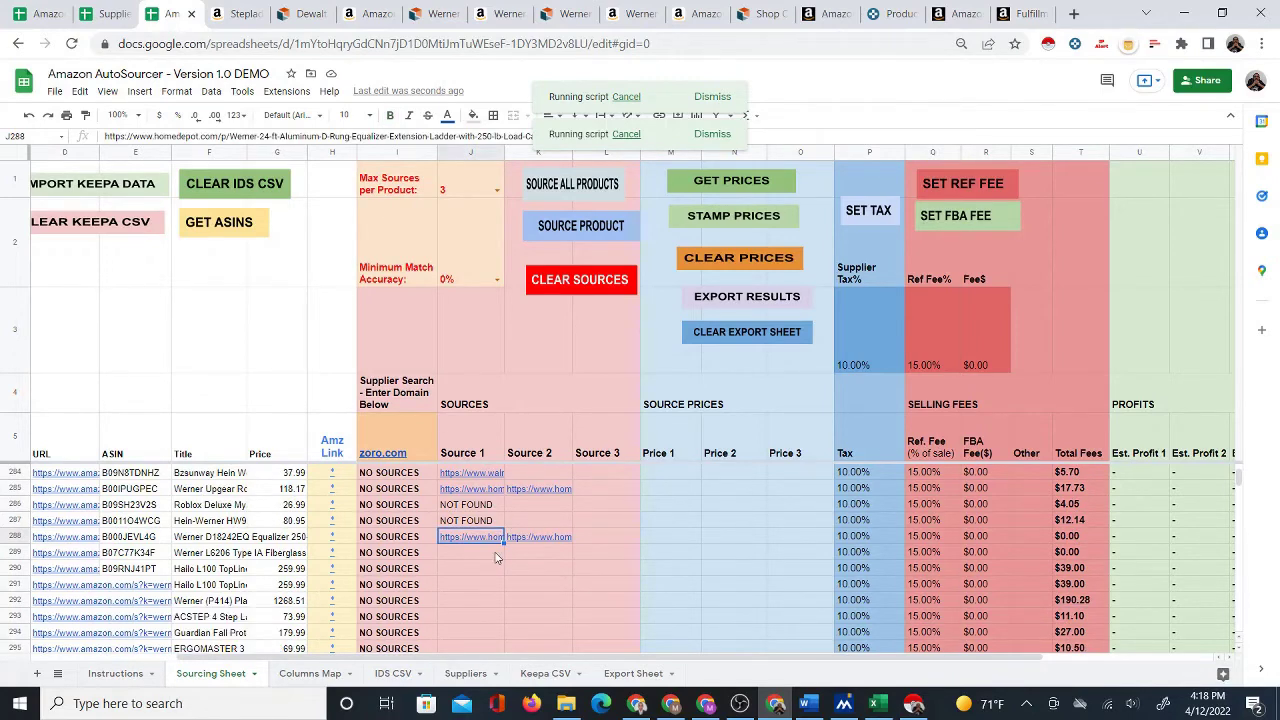
{"action": "mouse_move", "coordinate": [492, 557]}
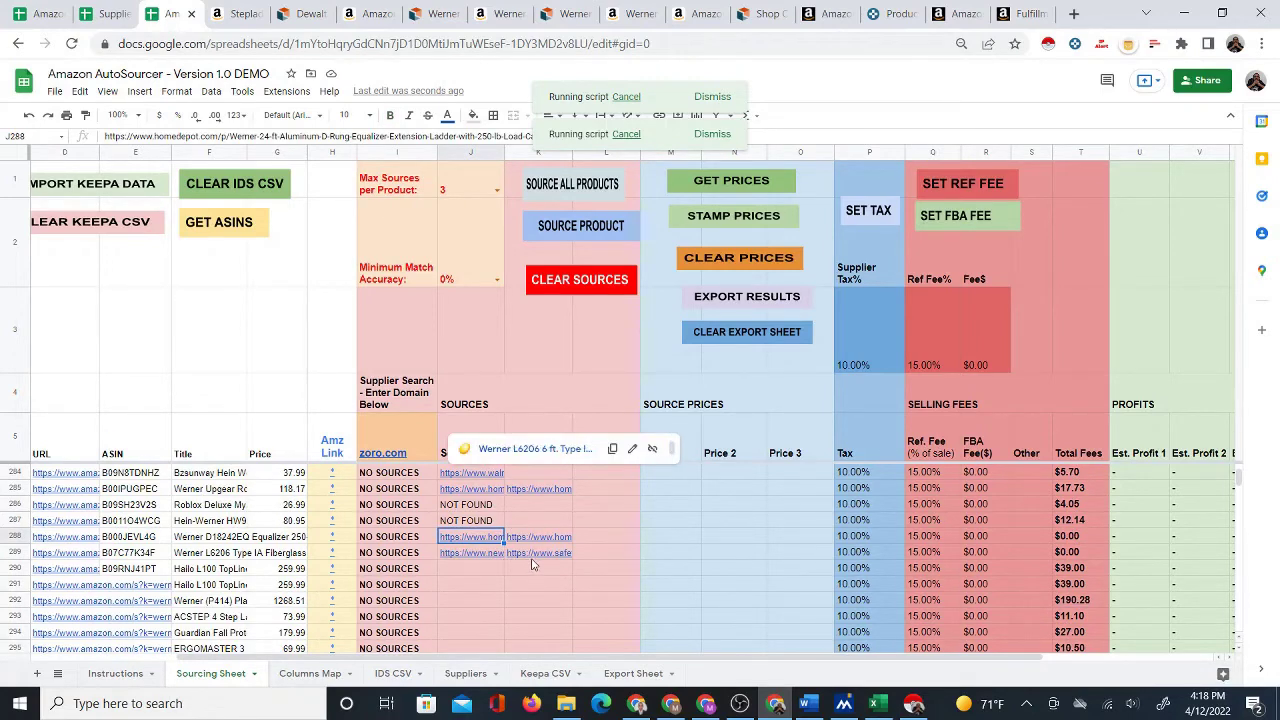
{"action": "scroll", "coordinate": [531, 556], "scroll_direction": "down", "scroll_amount": 1}
{"action": "scroll", "coordinate": [505, 543], "scroll_direction": "down", "scroll_amount": 1}
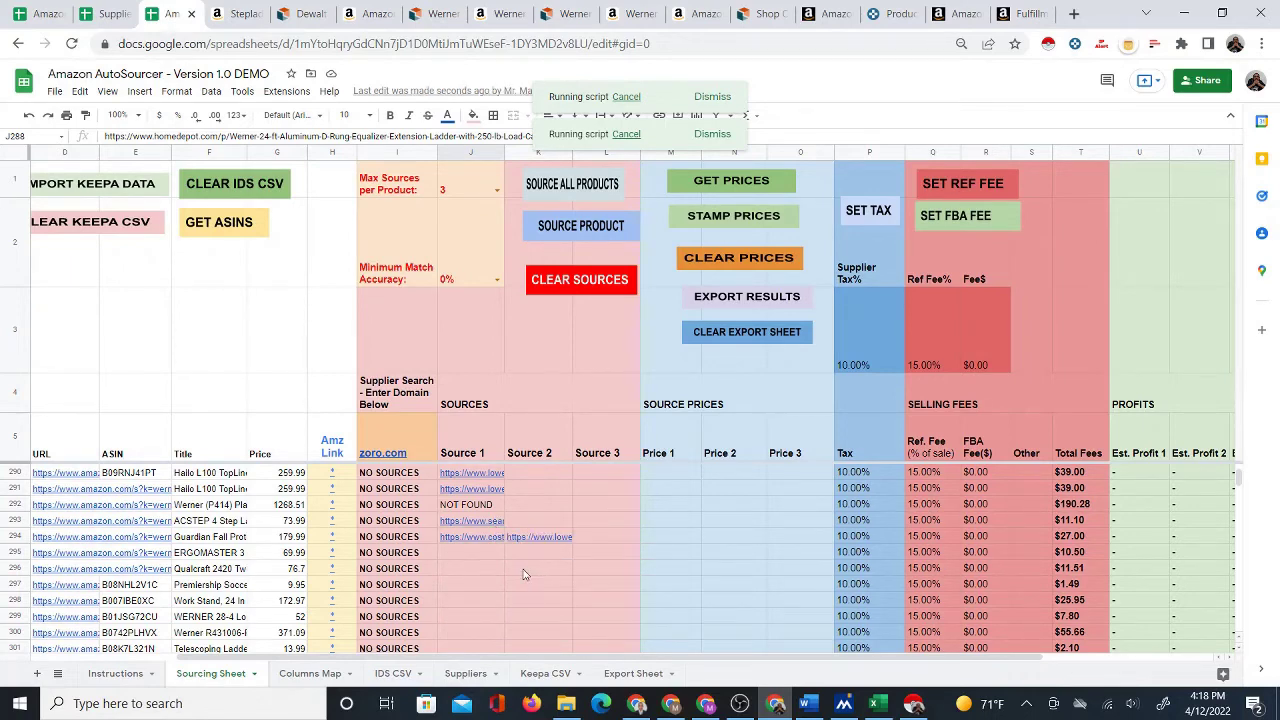
{"action": "scroll", "coordinate": [520, 578], "scroll_direction": "down", "scroll_amount": 1}
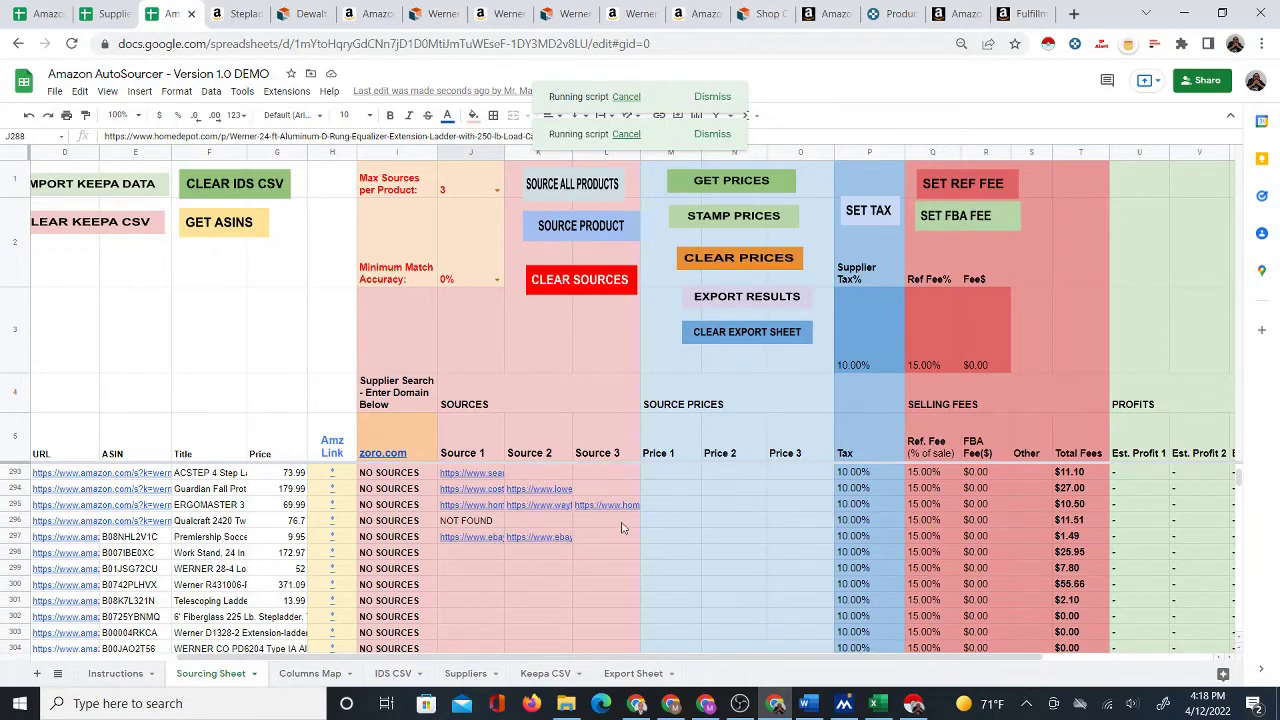
{"action": "scroll", "coordinate": [690, 520], "scroll_direction": "down", "scroll_amount": 1}
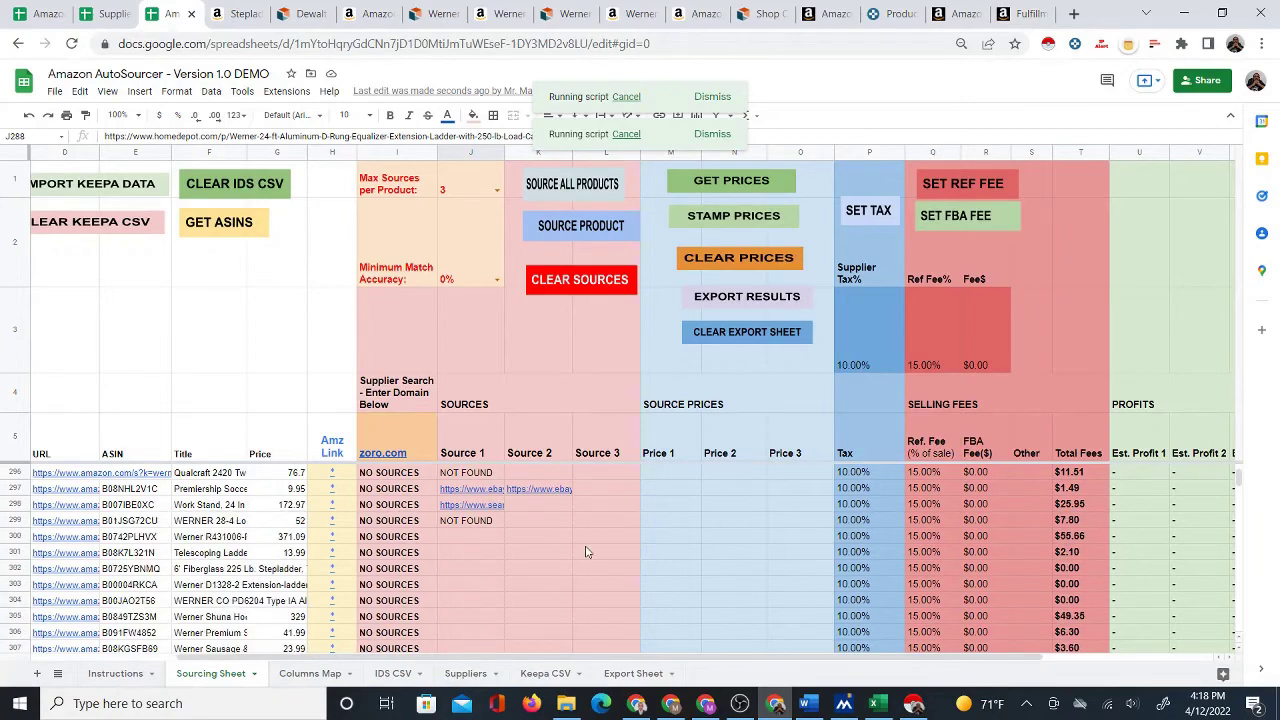
Return to row 154 and review its price, fee, profit and ROI columns from Price 1 through ROI 1.
{"action": "scroll", "coordinate": [587, 552], "scroll_direction": "up", "scroll_amount": 20}
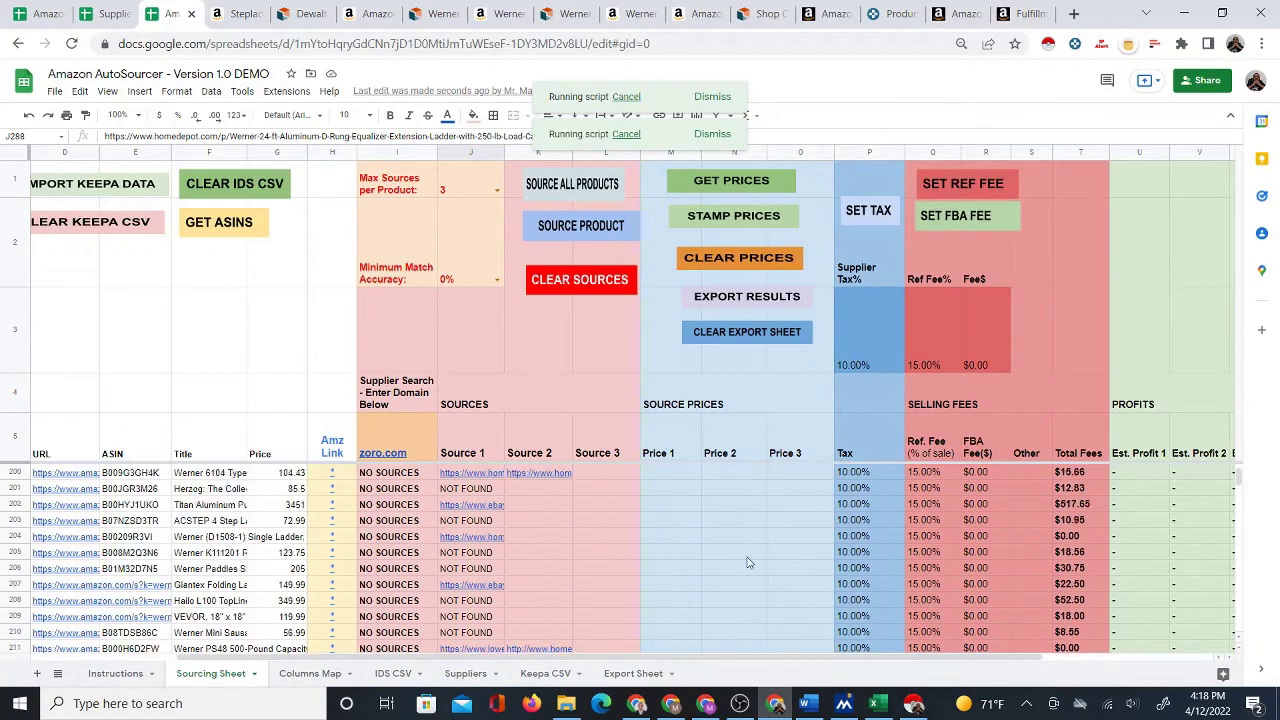
{"action": "scroll", "coordinate": [750, 550], "scroll_direction": "up", "scroll_amount": 18}
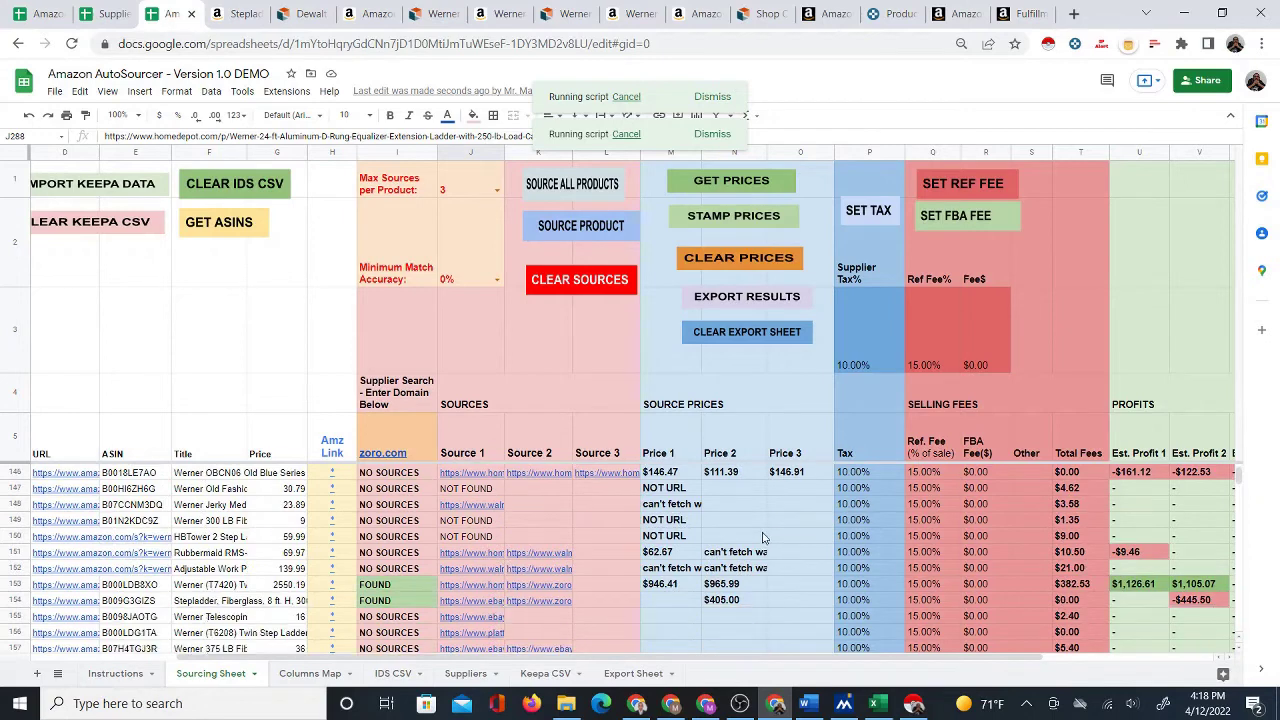
{"action": "left_click", "coordinate": [680, 600]}
{"action": "key", "text": "Right"}
{"action": "key", "text": "Right"}
{"action": "key", "text": "Right"}
{"action": "key", "text": "Right"}
{"action": "key", "text": "Right"}
{"action": "key", "text": "Right"}
{"action": "key", "text": "Right"}
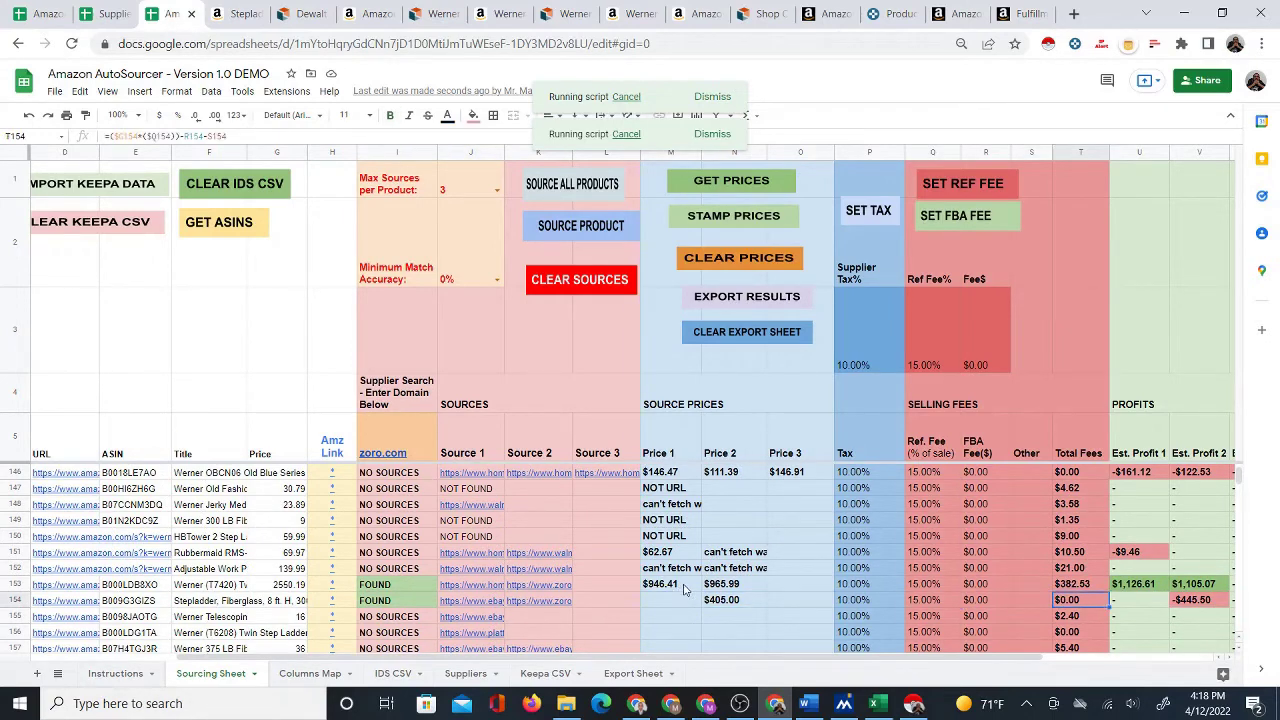
{"action": "key", "text": "Right"}
{"action": "key", "text": "Right"}
{"action": "key", "text": "Right"}
{"action": "key", "text": "Right"}
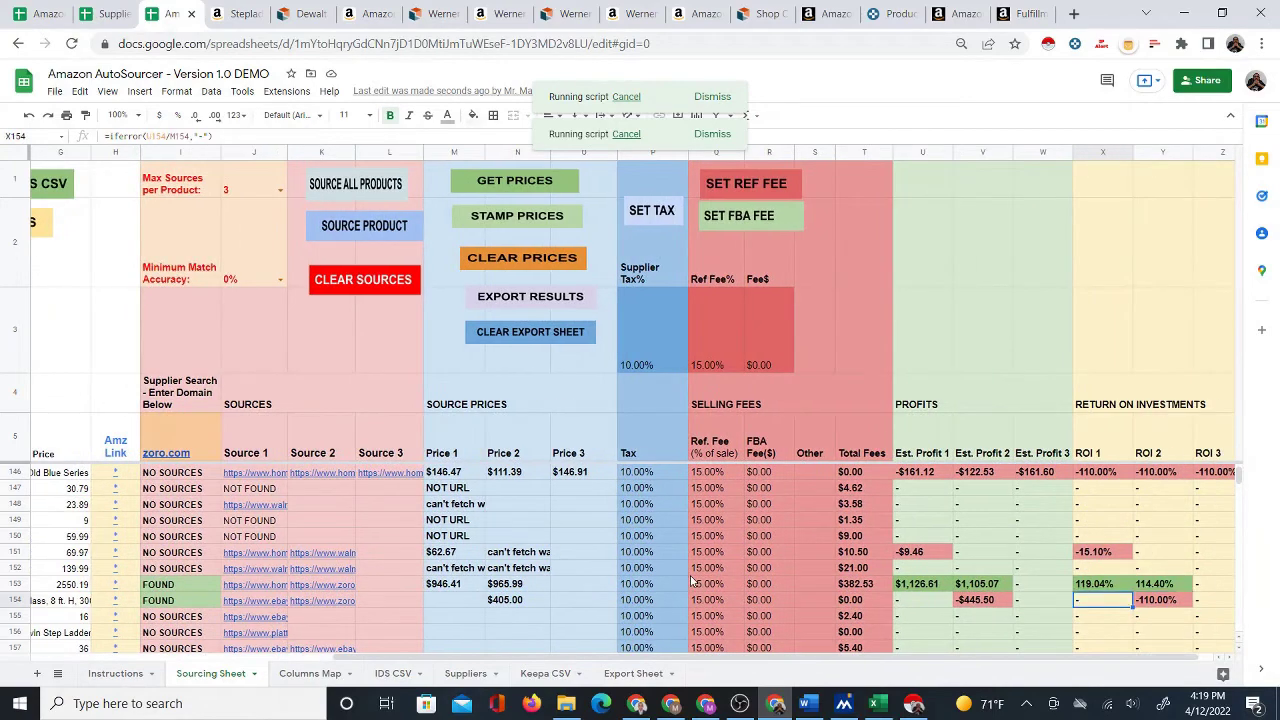
Freeze the sourcing sheet's columns up to column H, the Amz Link column.
{"action": "key", "text": "Home"}
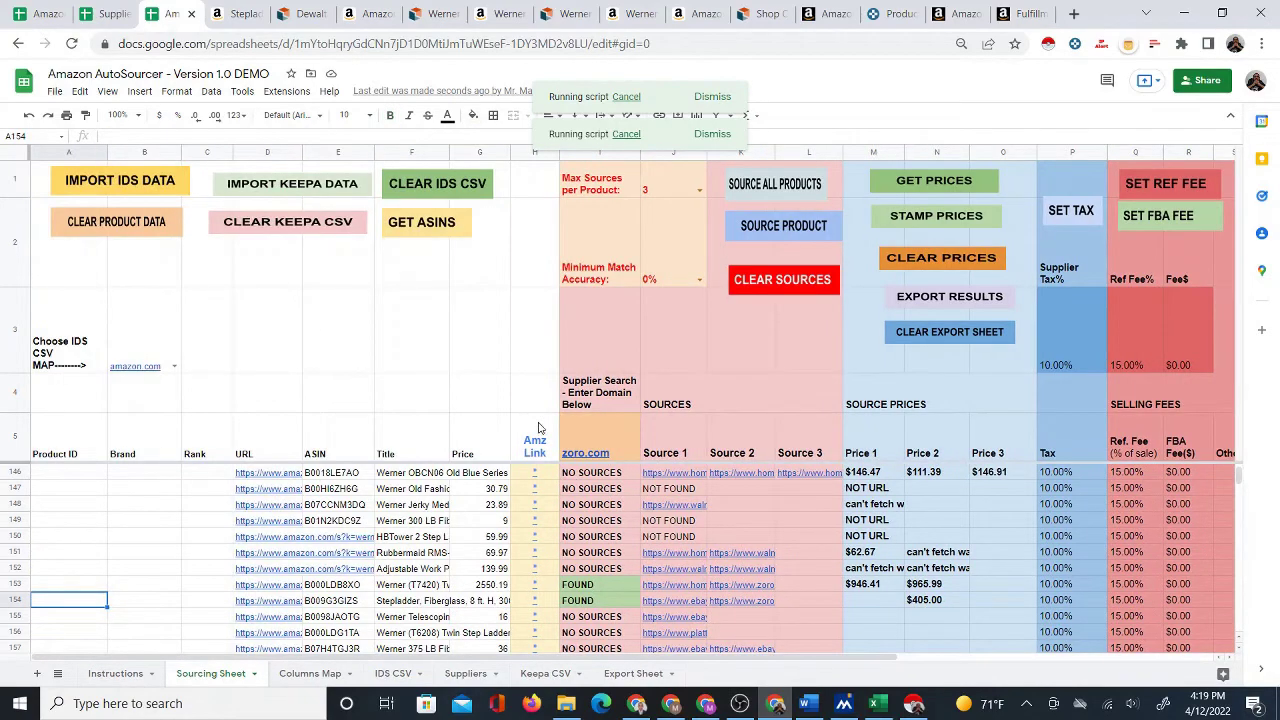
{"action": "left_click", "coordinate": [538, 428]}
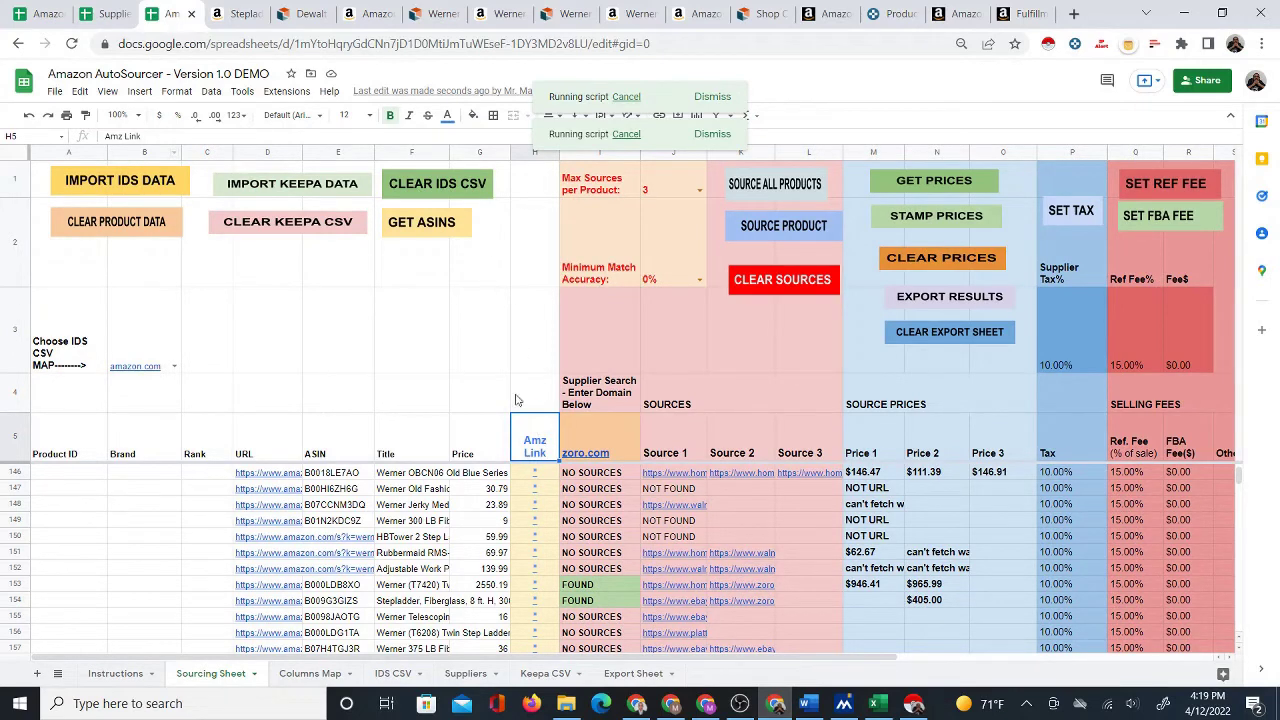
{"action": "left_click", "coordinate": [107, 91]}
{"action": "mouse_move", "coordinate": [133, 136]}
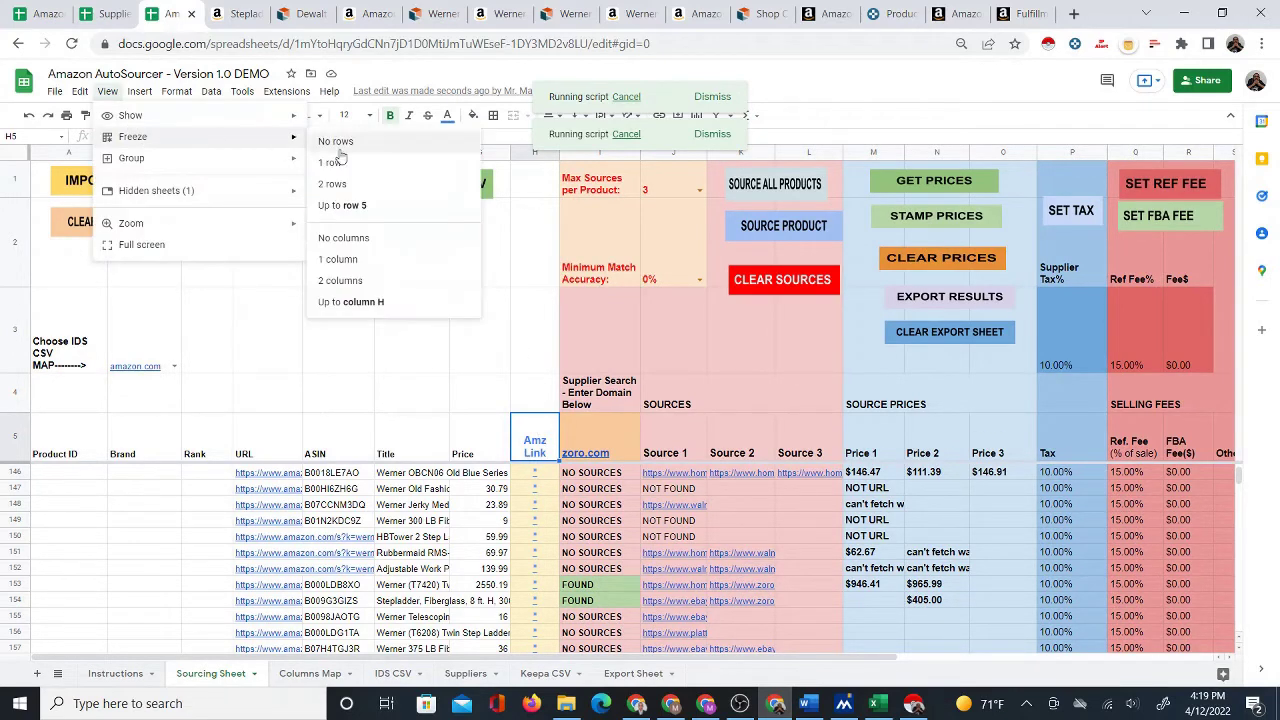
{"action": "left_click", "coordinate": [397, 303]}
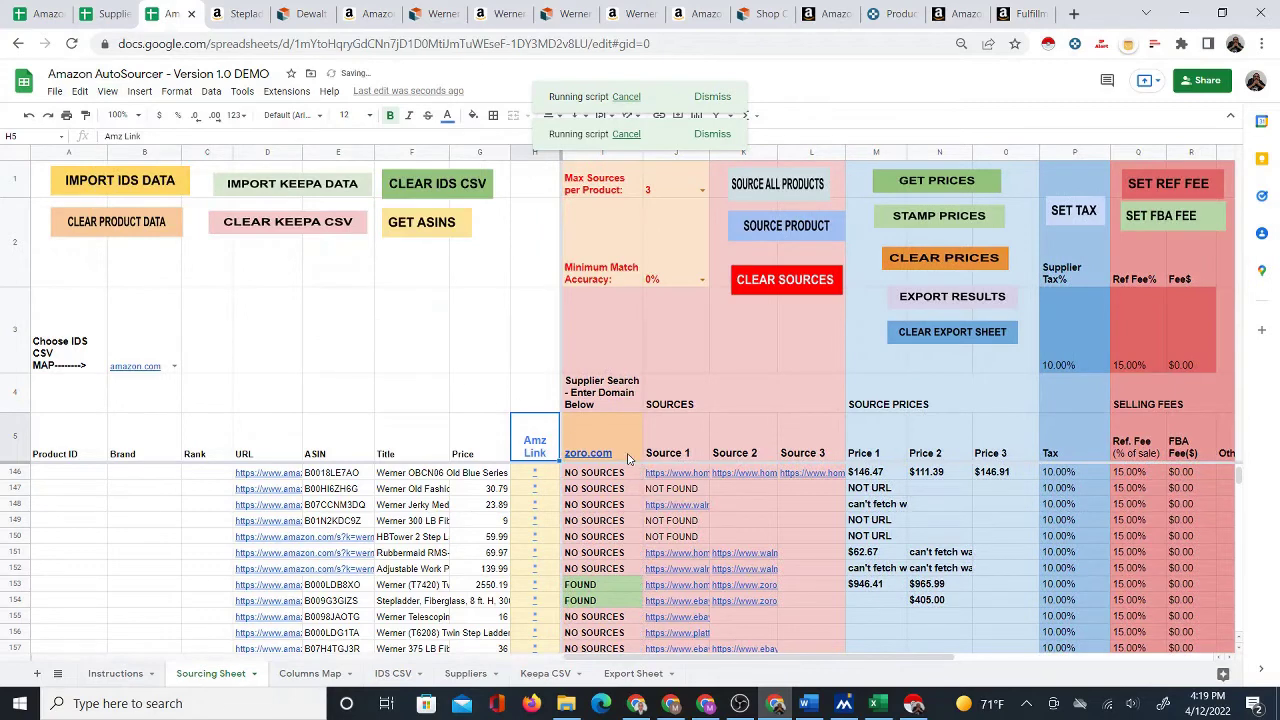
Freeze the sourcing sheet's columns up to column L, the Source 3 column.
{"action": "left_click", "coordinate": [833, 447]}
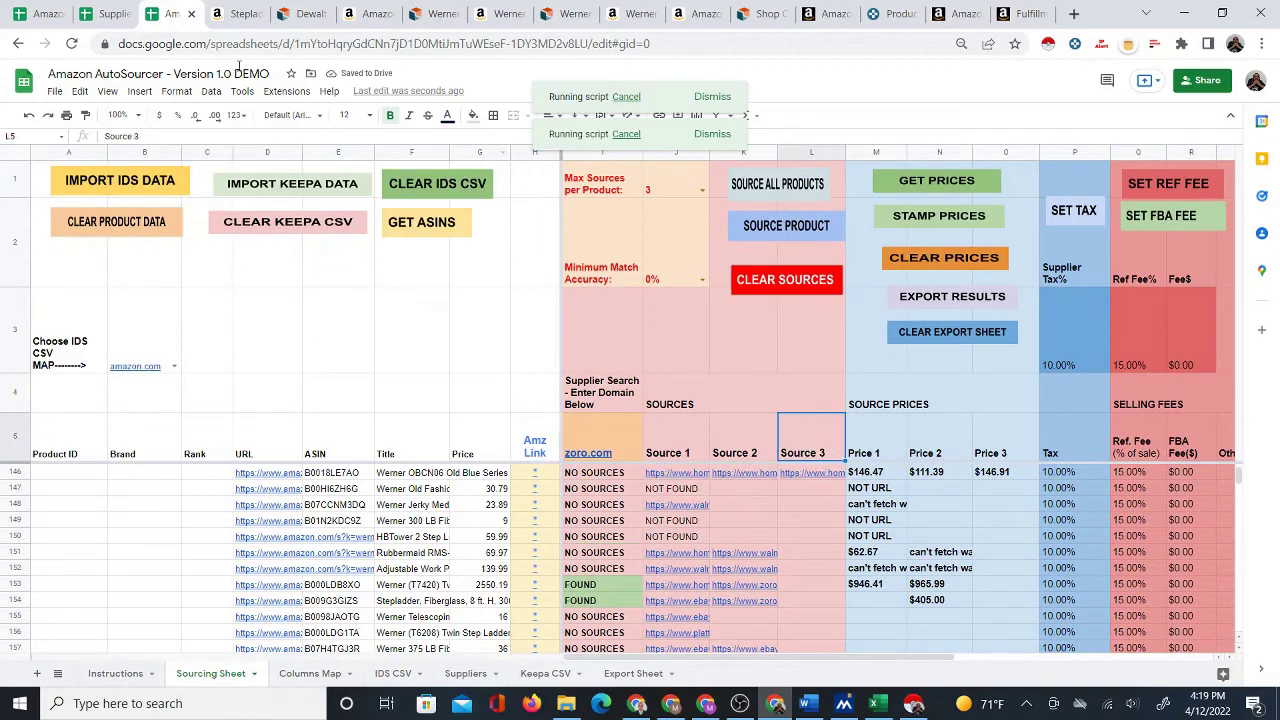
{"action": "left_click", "coordinate": [107, 91]}
{"action": "mouse_move", "coordinate": [130, 136]}
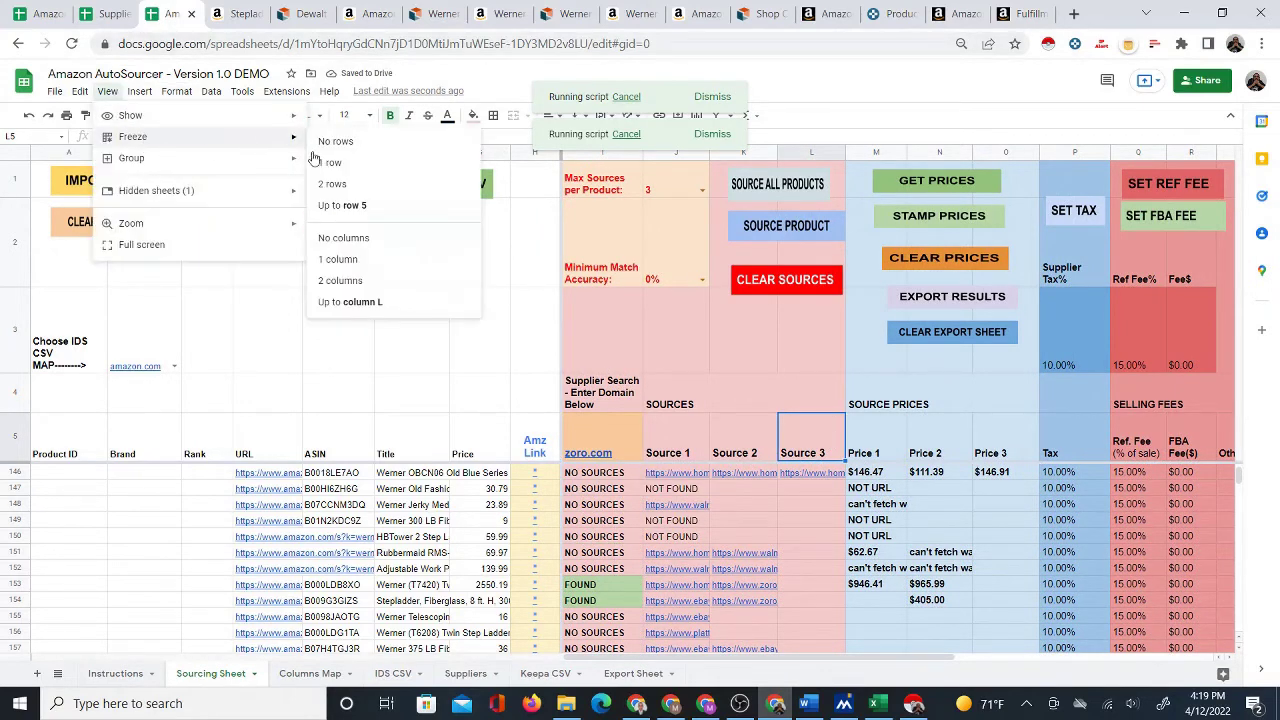
{"action": "left_click", "coordinate": [380, 302]}
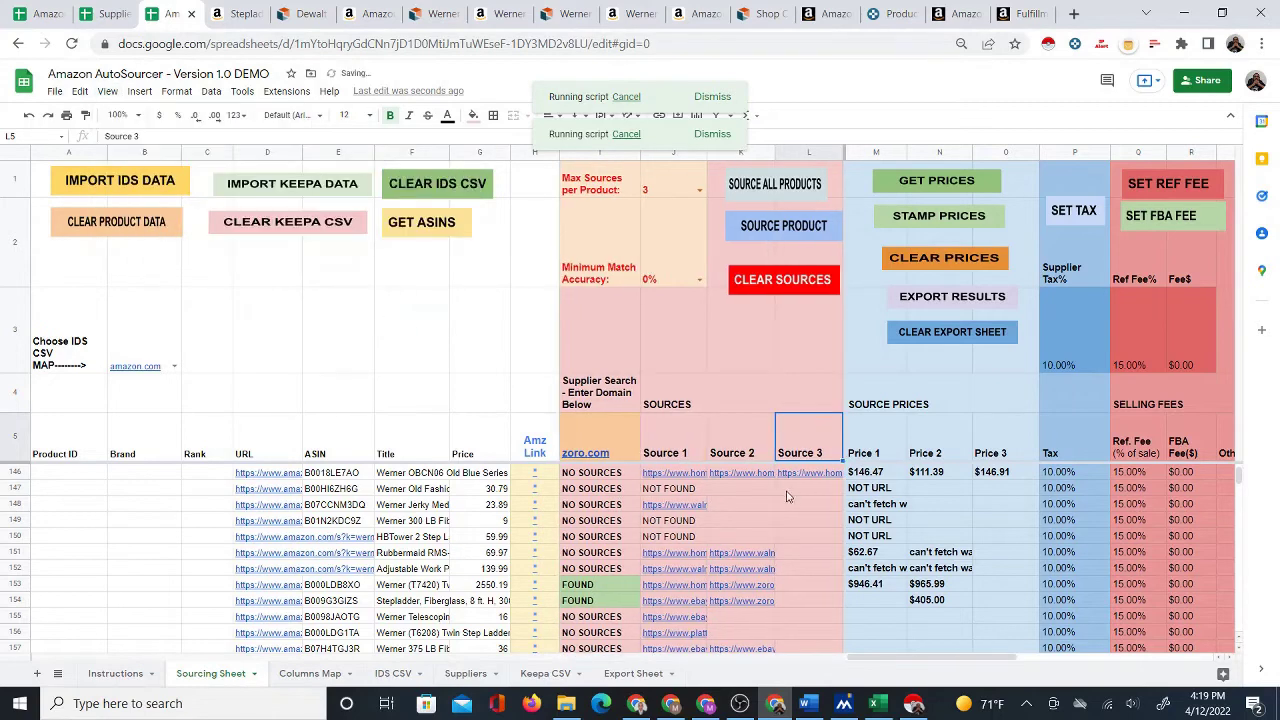
Review the price, fee, profit and ROI columns for the rows around 147 to 153 alongside the frozen source columns.
{"action": "left_click", "coordinate": [825, 488]}
{"action": "key", "text": "Right"}
{"action": "key", "text": "Right"}
{"action": "key", "text": "Right"}
{"action": "key", "text": "Right"}
{"action": "key", "text": "Right"}
{"action": "key", "text": "Right"}
{"action": "key", "text": "Right"}
{"action": "key", "text": "Right"}
{"action": "key", "text": "Right"}
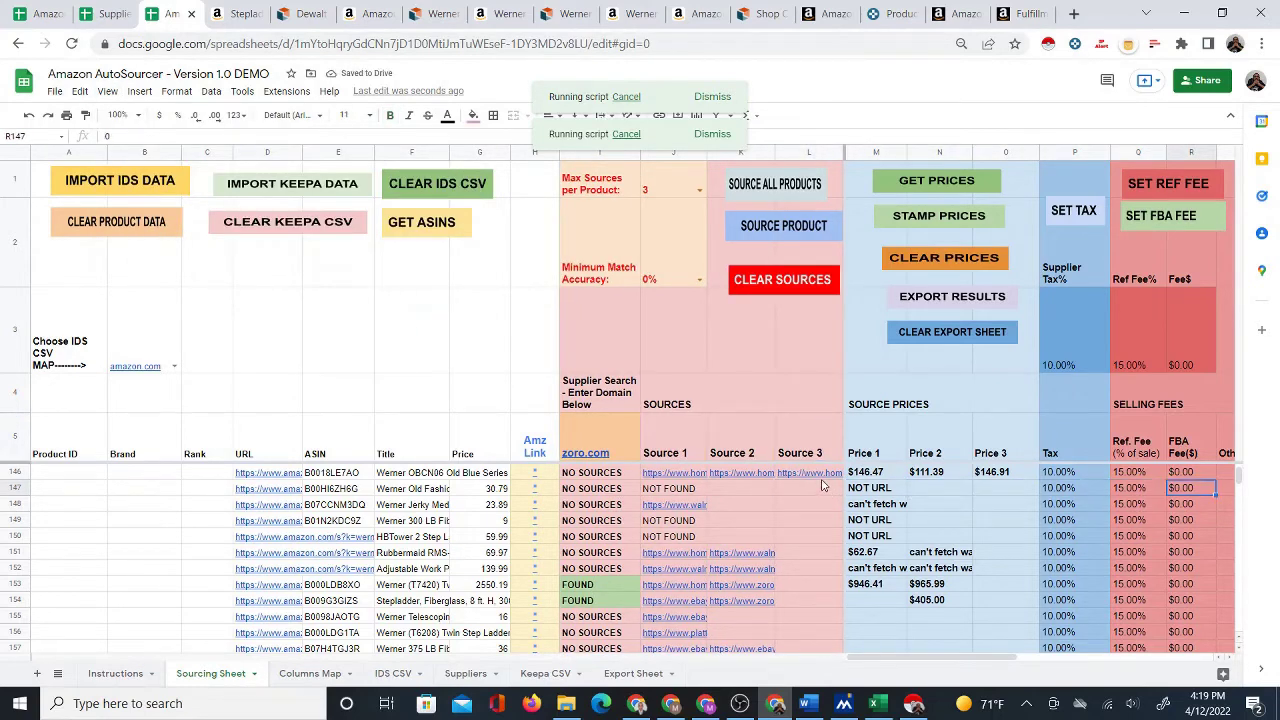
{"action": "key", "text": "Right"}
{"action": "key", "text": "Right"}
{"action": "key", "text": "Right"}
{"action": "key", "text": "Right"}
{"action": "key", "text": "Right"}
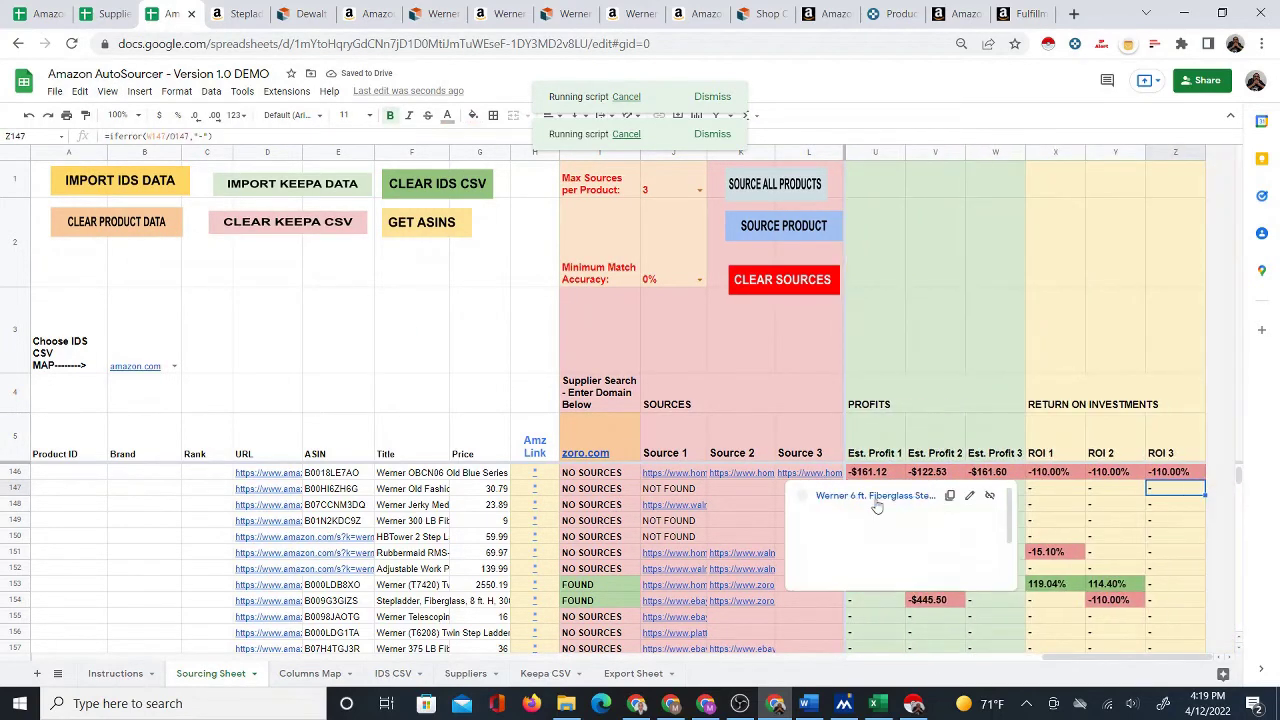
{"action": "scroll", "coordinate": [757, 534], "scroll_direction": "down", "scroll_amount": 2}
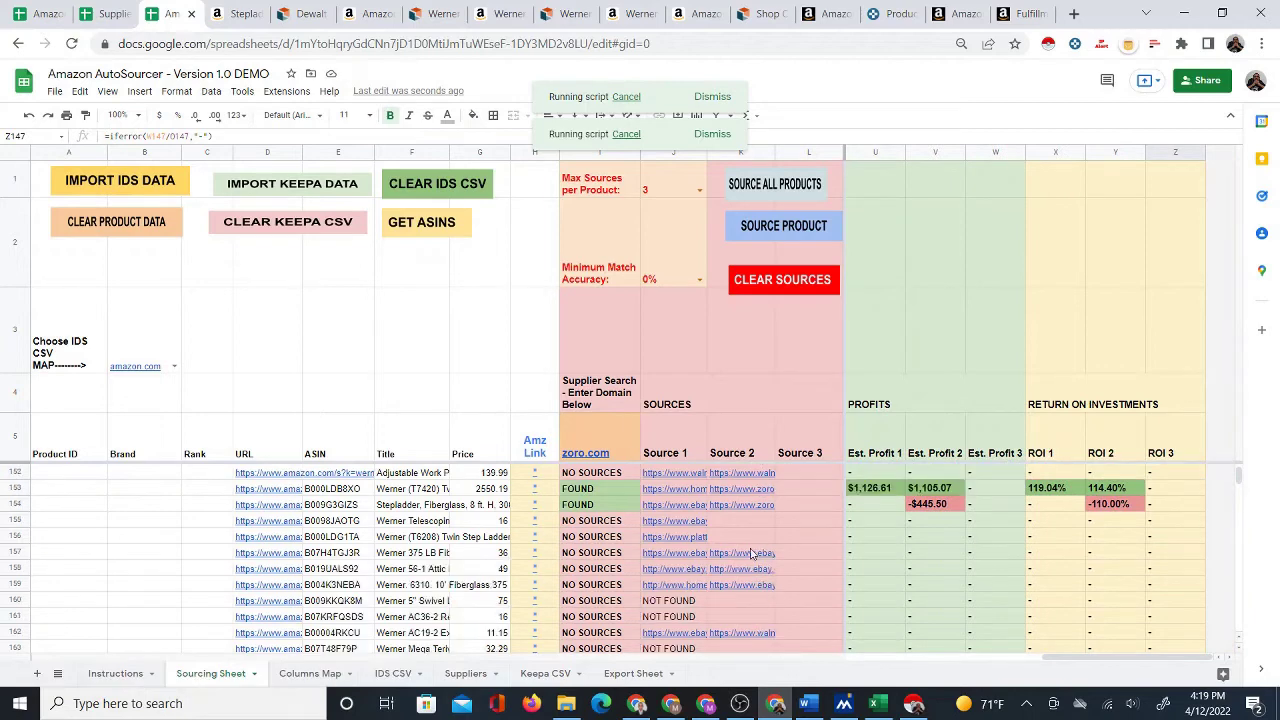
{"action": "left_click", "coordinate": [799, 510]}
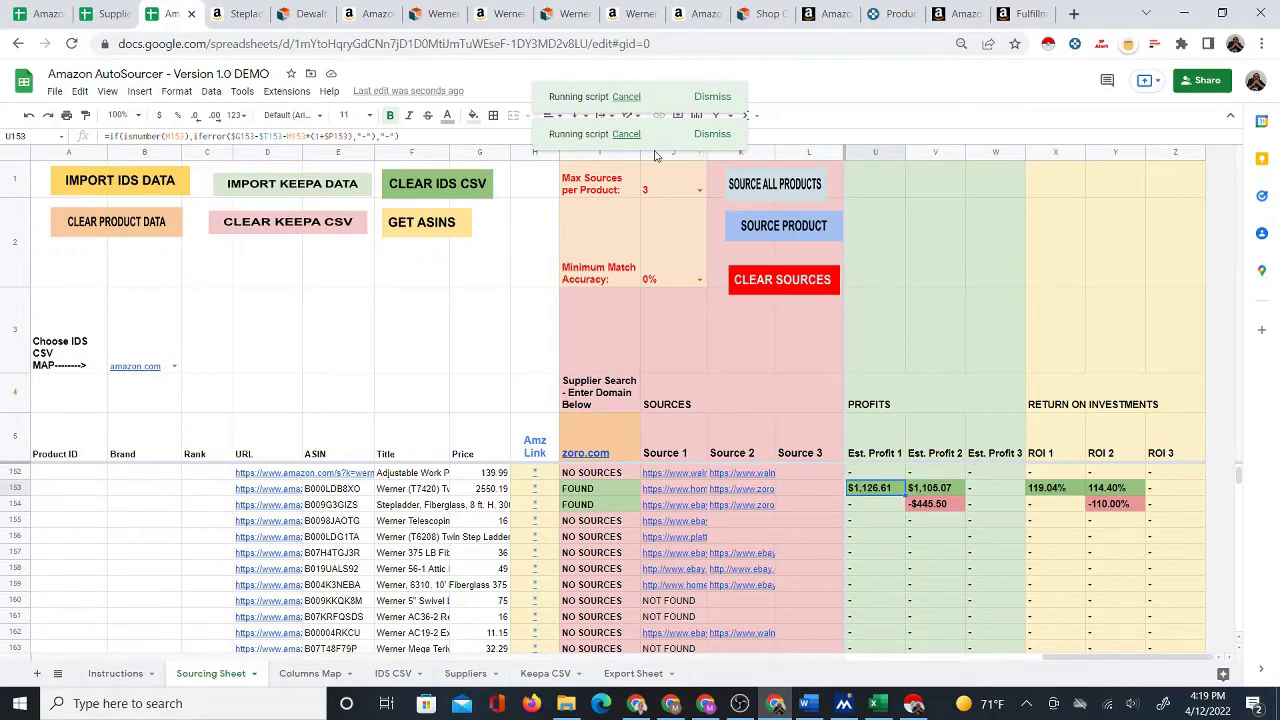
Cancel both running scripts and create a filter on header row 5 of the sourcing sheet.
{"action": "left_click", "coordinate": [627, 134]}
{"action": "left_click", "coordinate": [627, 97]}
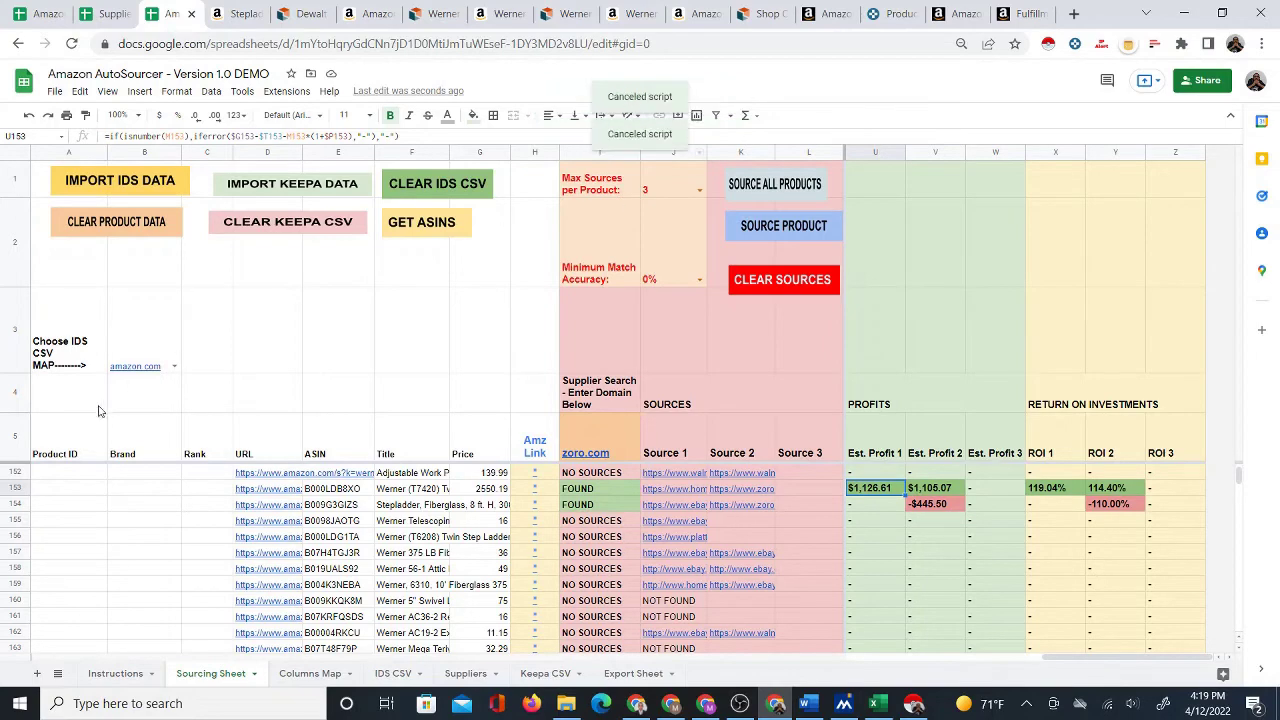
{"action": "left_click_drag", "start_coordinate": [72, 451], "coordinate": [1020, 458]}
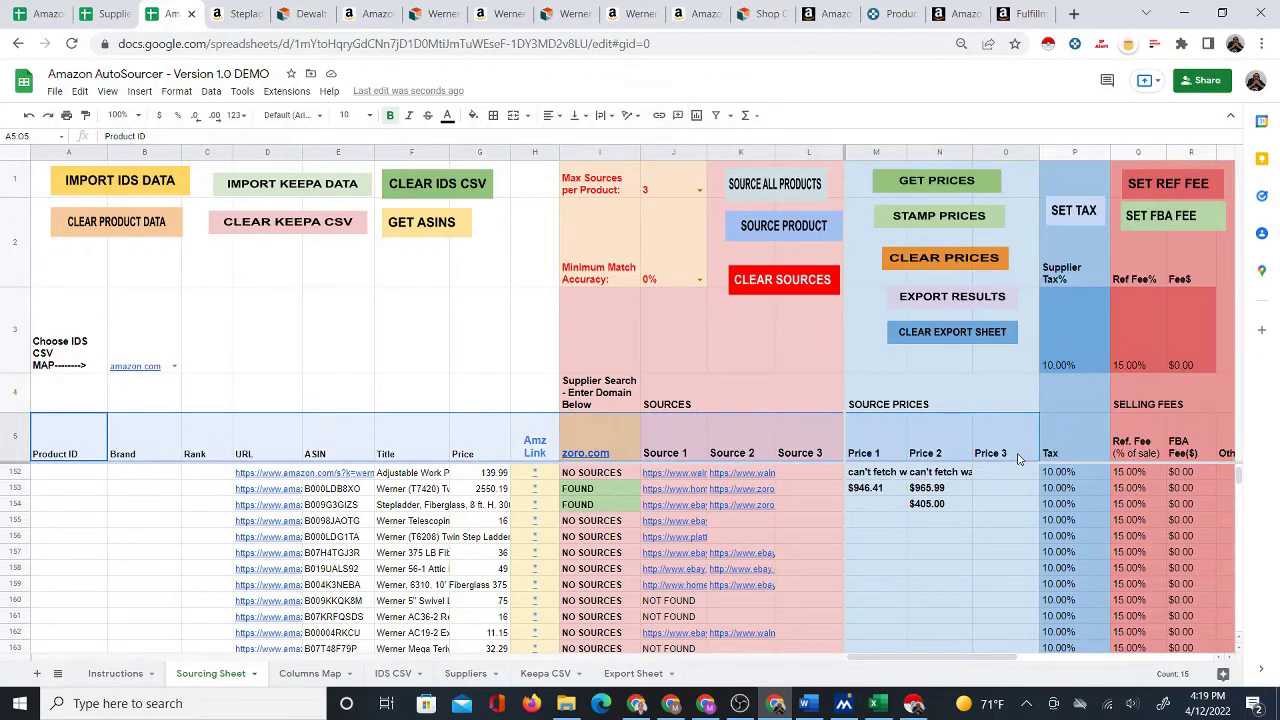
{"action": "left_click", "coordinate": [5, 440]}
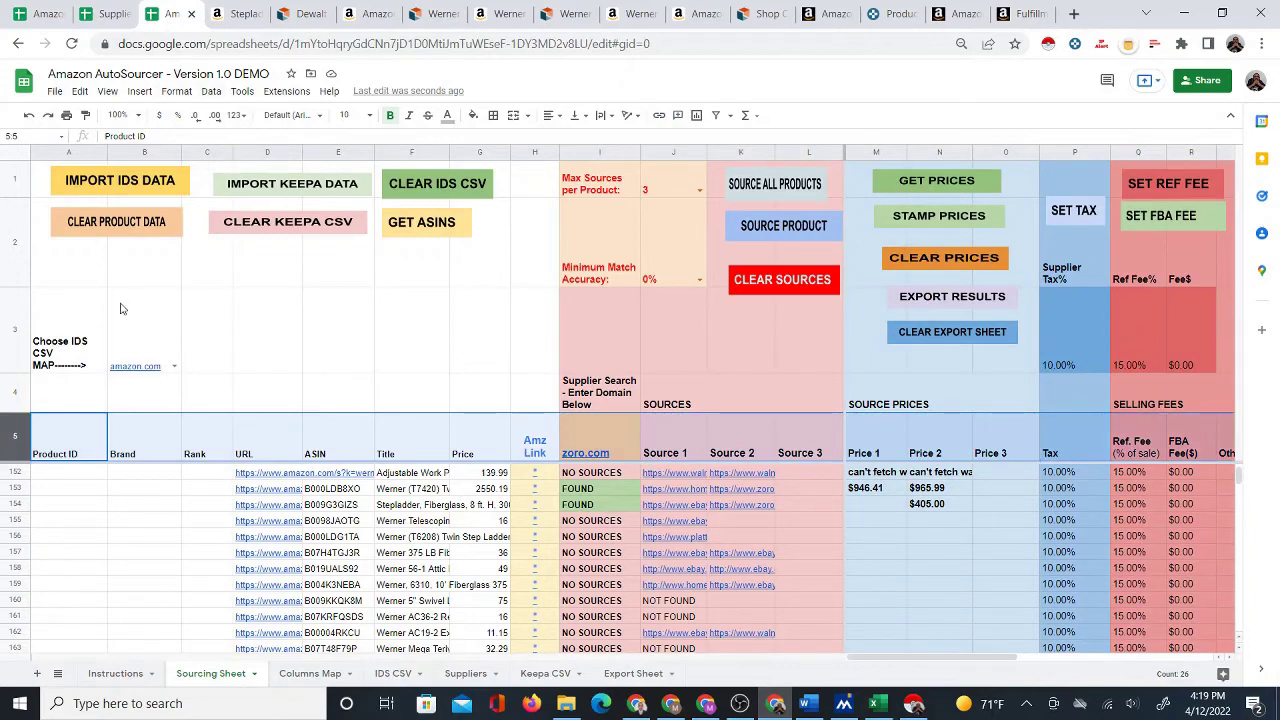
{"action": "left_click", "coordinate": [213, 93]}
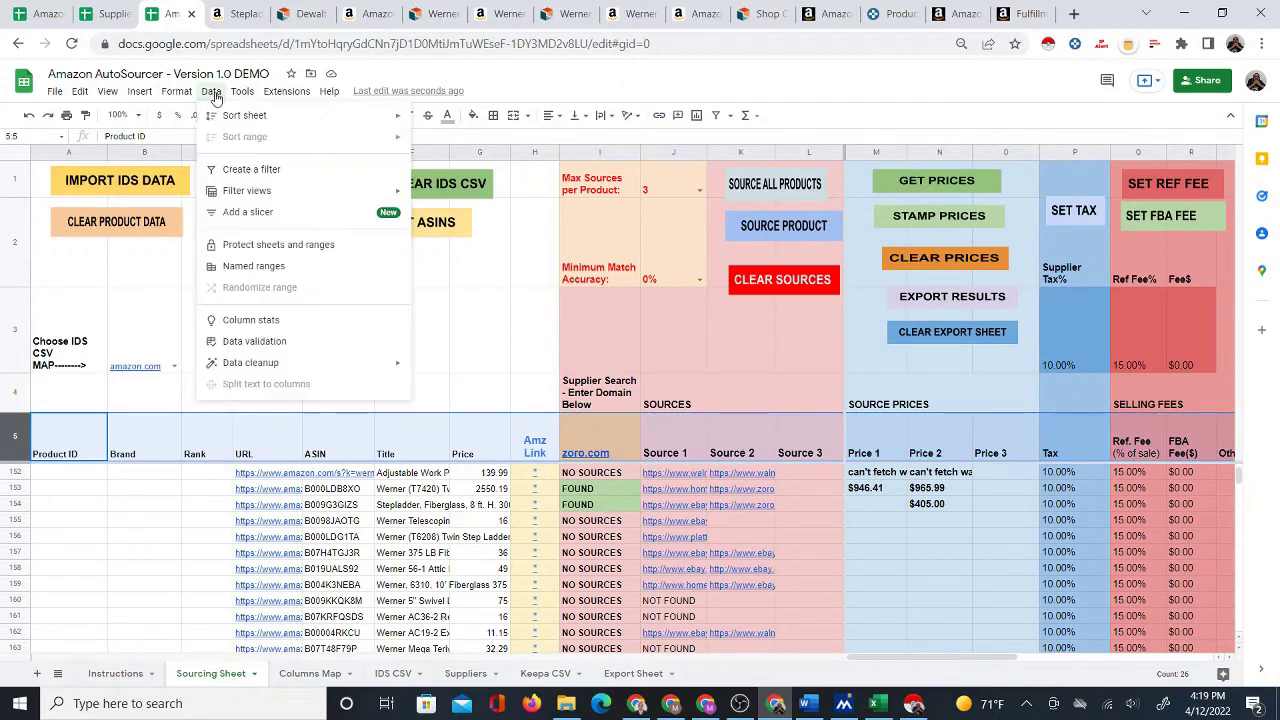
{"action": "left_click", "coordinate": [256, 176]}
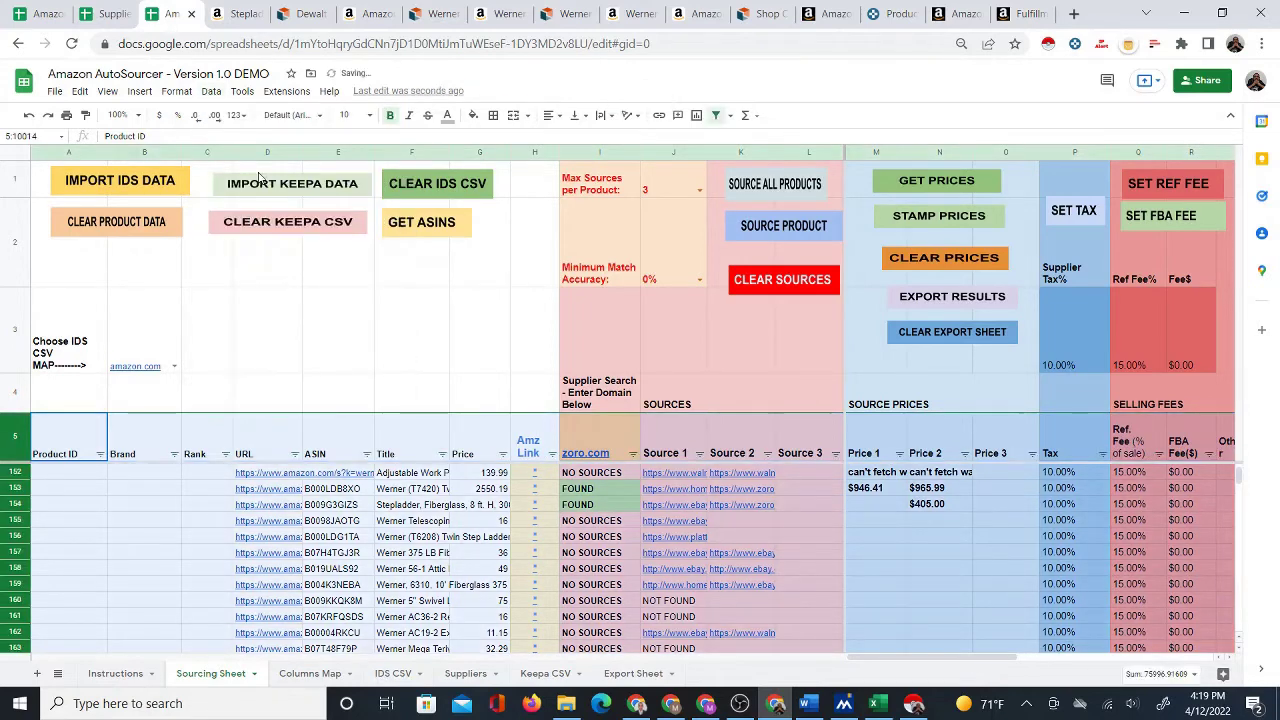
Filter the zoro.com column by value, excluding NO SOURCES so that only the FOUND rows are shown.
{"action": "left_click", "coordinate": [885, 445]}
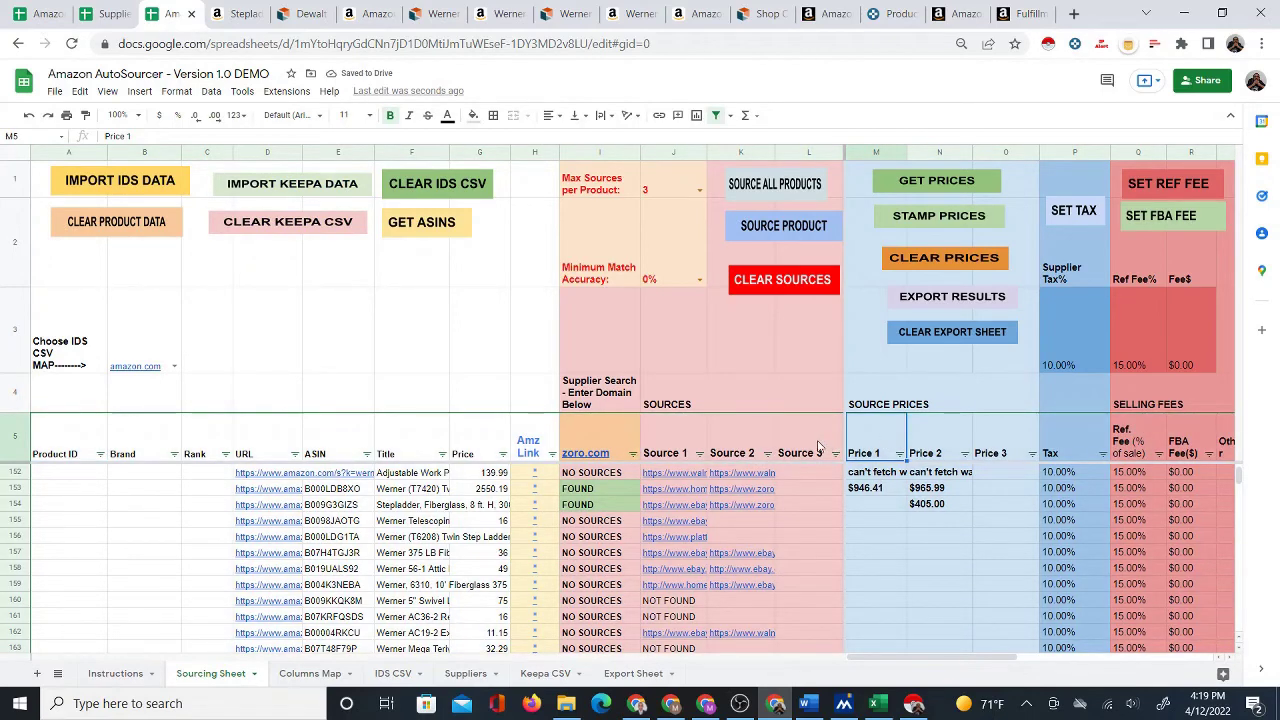
{"action": "left_click", "coordinate": [613, 436]}
{"action": "left_click", "coordinate": [632, 452]}
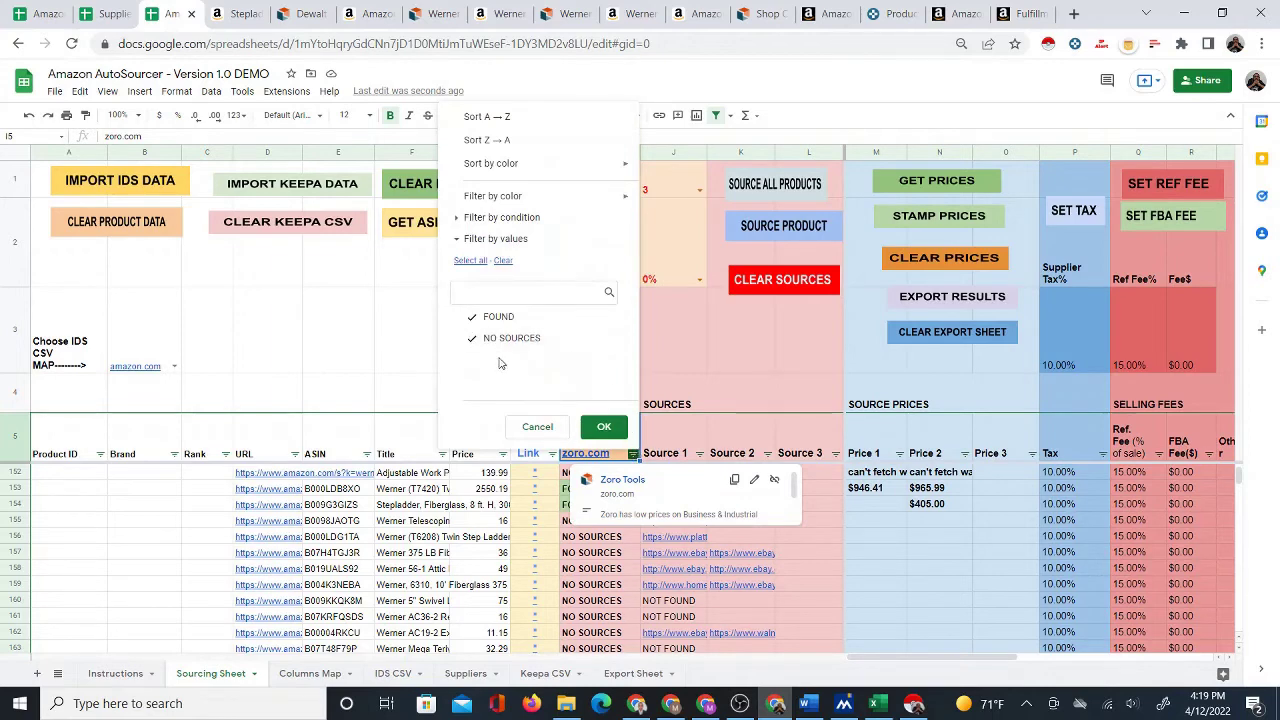
{"action": "left_click", "coordinate": [484, 340]}
{"action": "left_click", "coordinate": [601, 430]}
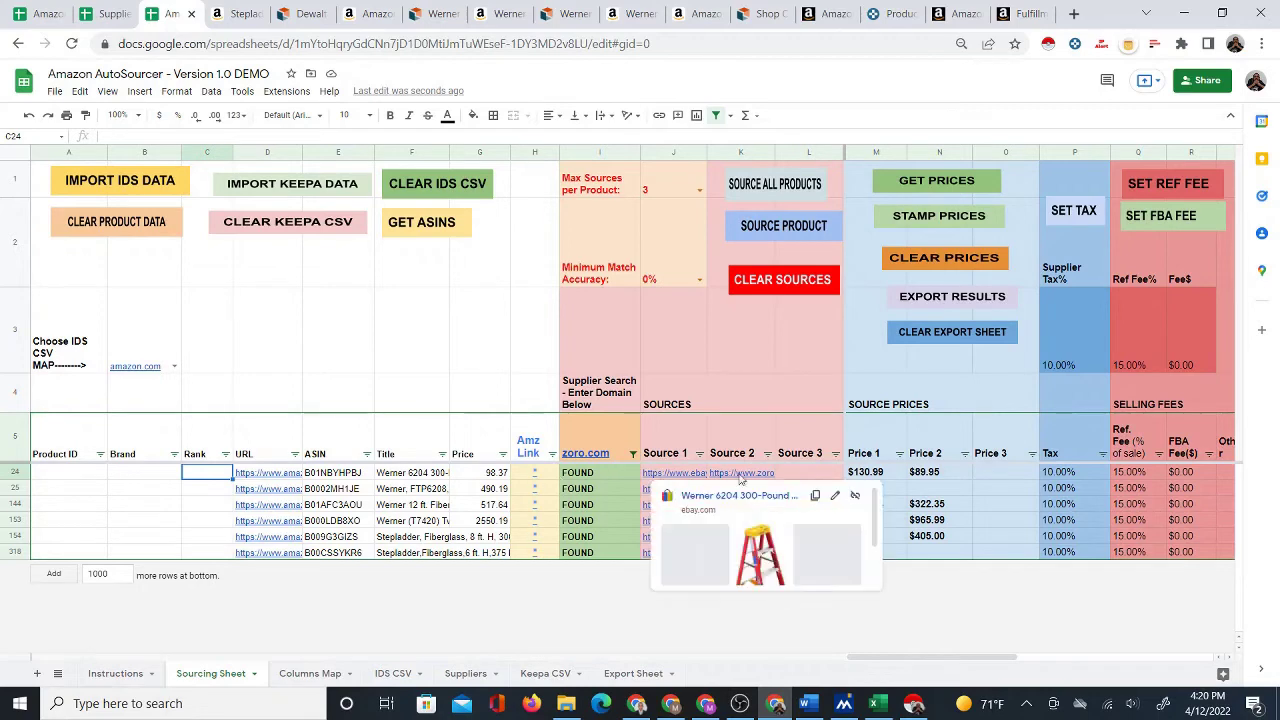
Examine the prices, fees, profits and ROI of the filtered FOUND rows from row 24 across to the ROI 3 column.
{"action": "left_click", "coordinate": [830, 474]}
{"action": "key", "text": "Right"}
{"action": "key", "text": "Right"}
{"action": "key", "text": "Right"}
{"action": "key", "text": "Right"}
{"action": "key", "text": "Right"}
{"action": "key", "text": "Right"}
{"action": "key", "text": "Right"}
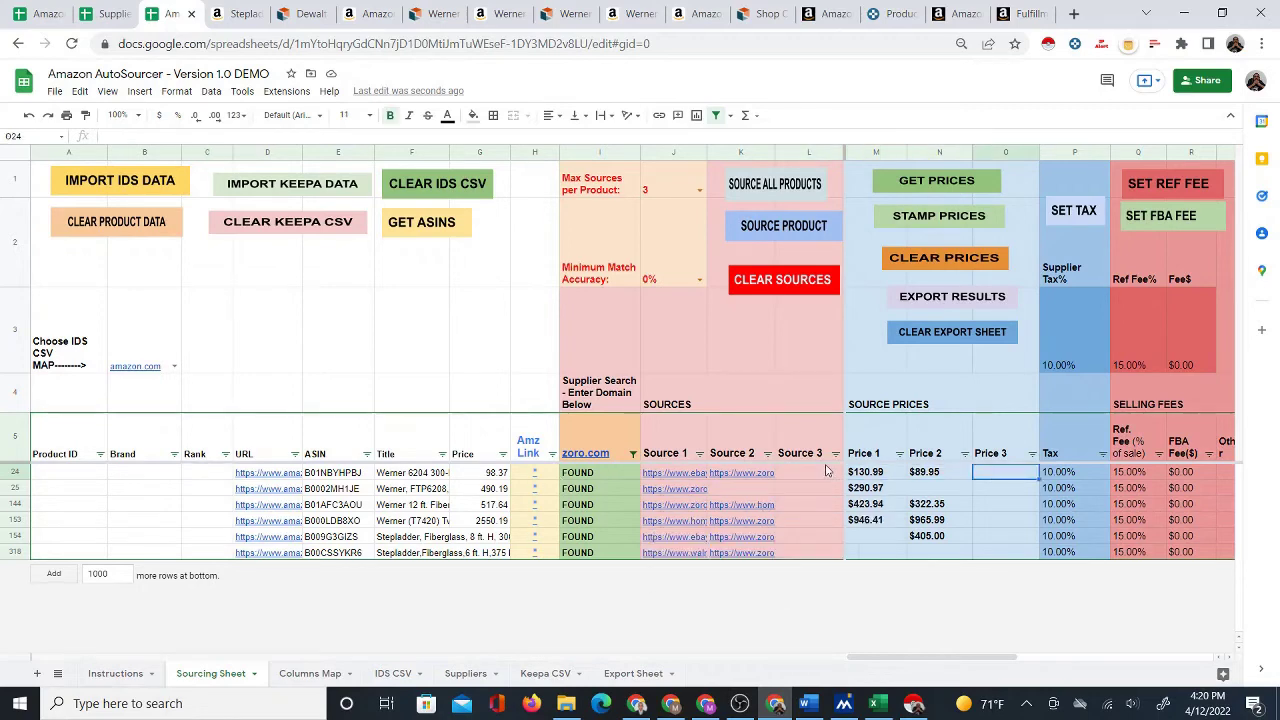
{"action": "key", "text": "Right"}
{"action": "key", "text": "Right"}
{"action": "key", "text": "Right"}
{"action": "key", "text": "Right"}
{"action": "key", "text": "Right"}
{"action": "key", "text": "Right"}
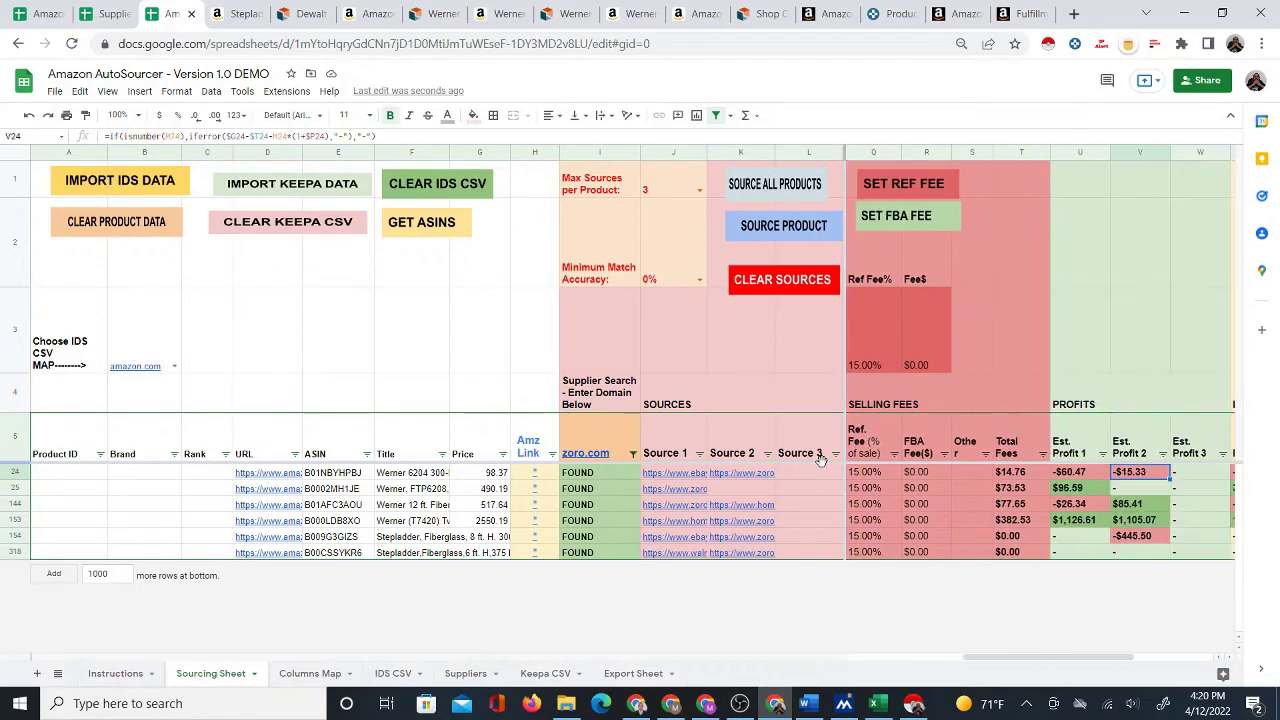
{"action": "key", "text": "Right"}
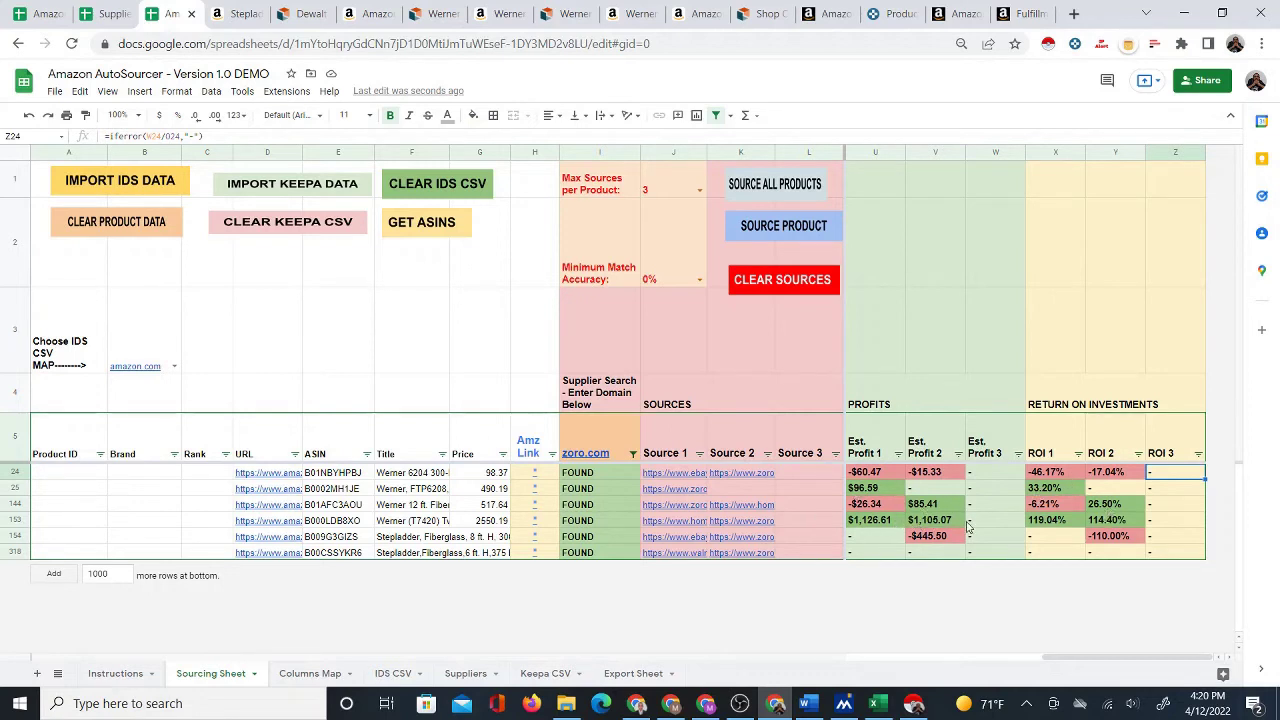
Open the Home Depot source page of the row 153 twin step ladder, check the product, and close the page.
{"action": "left_click", "coordinate": [685, 524]}
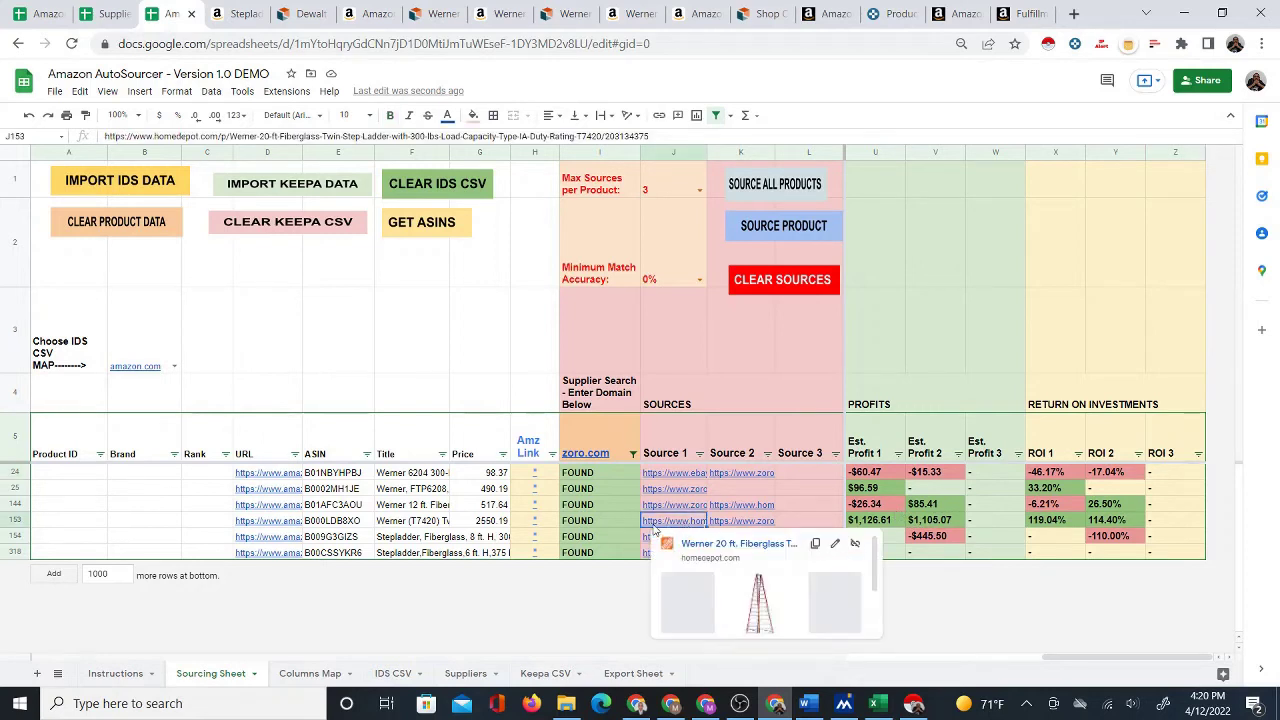
{"action": "left_click", "coordinate": [698, 546]}
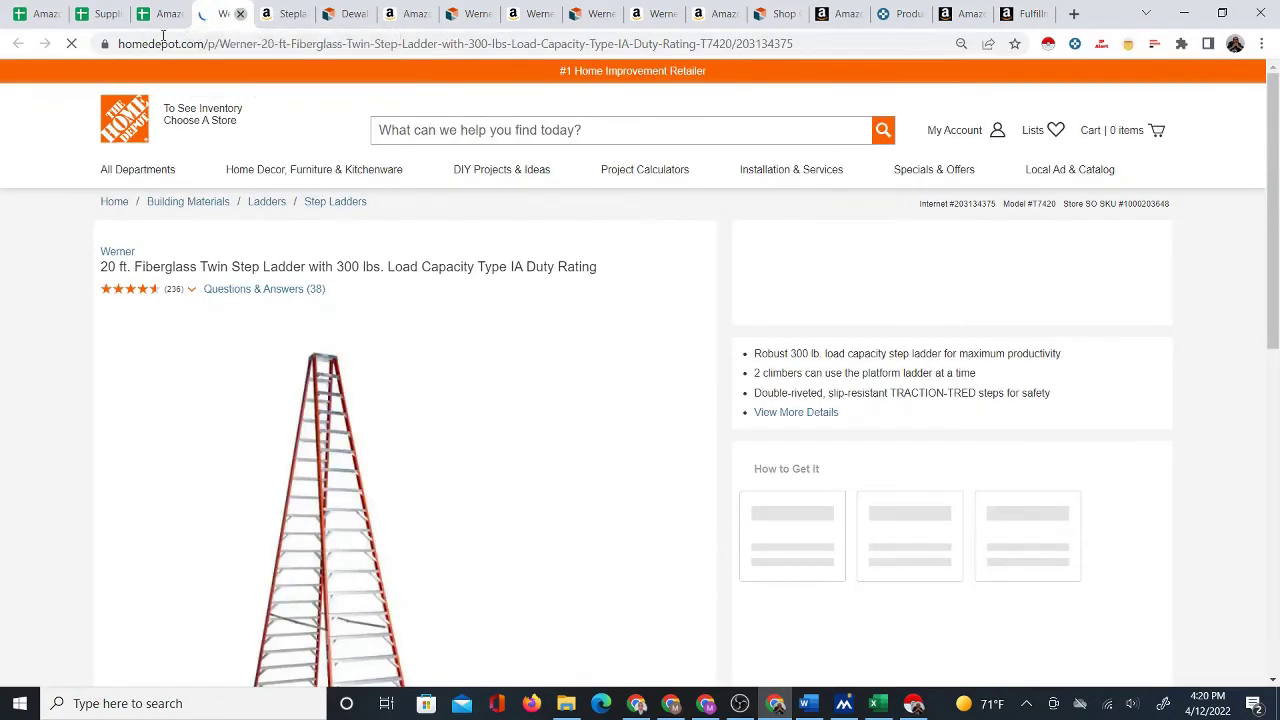
{"action": "left_click", "coordinate": [240, 15]}
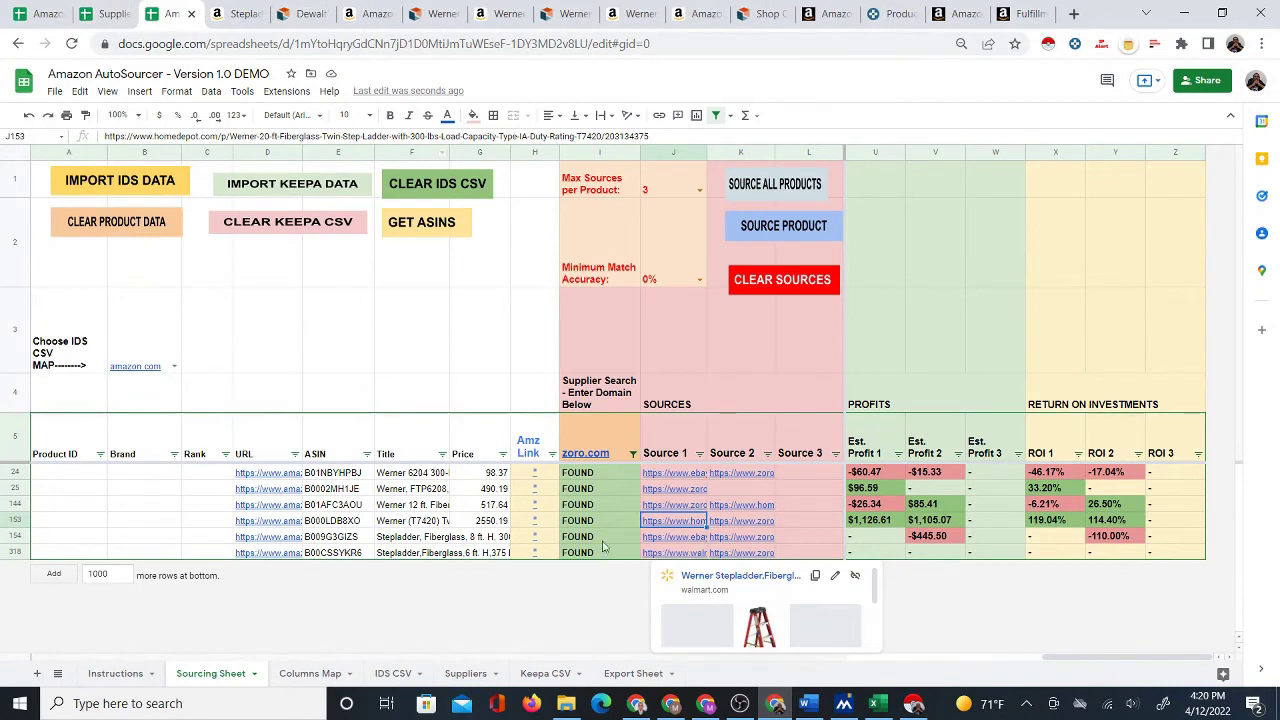
Compare the link previews of row 153's Amazon listing and its Source 1 product.
{"action": "left_click", "coordinate": [541, 522]}
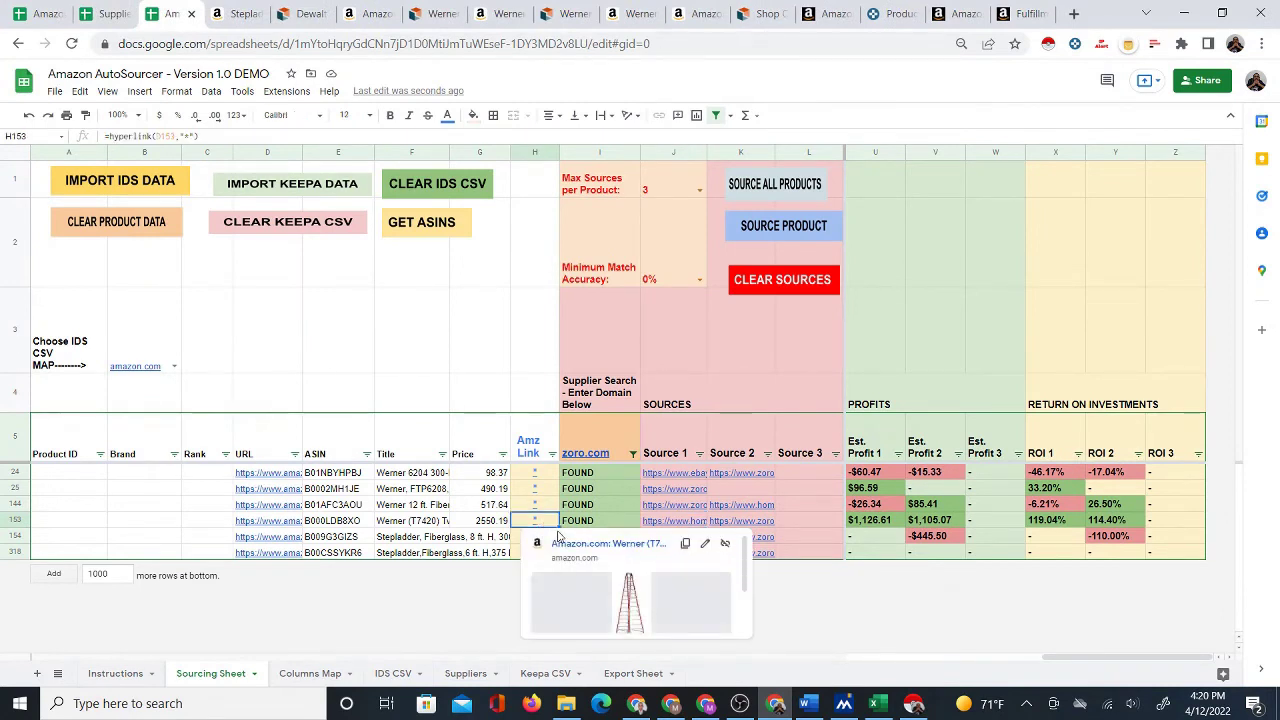
{"action": "left_click", "coordinate": [684, 522]}
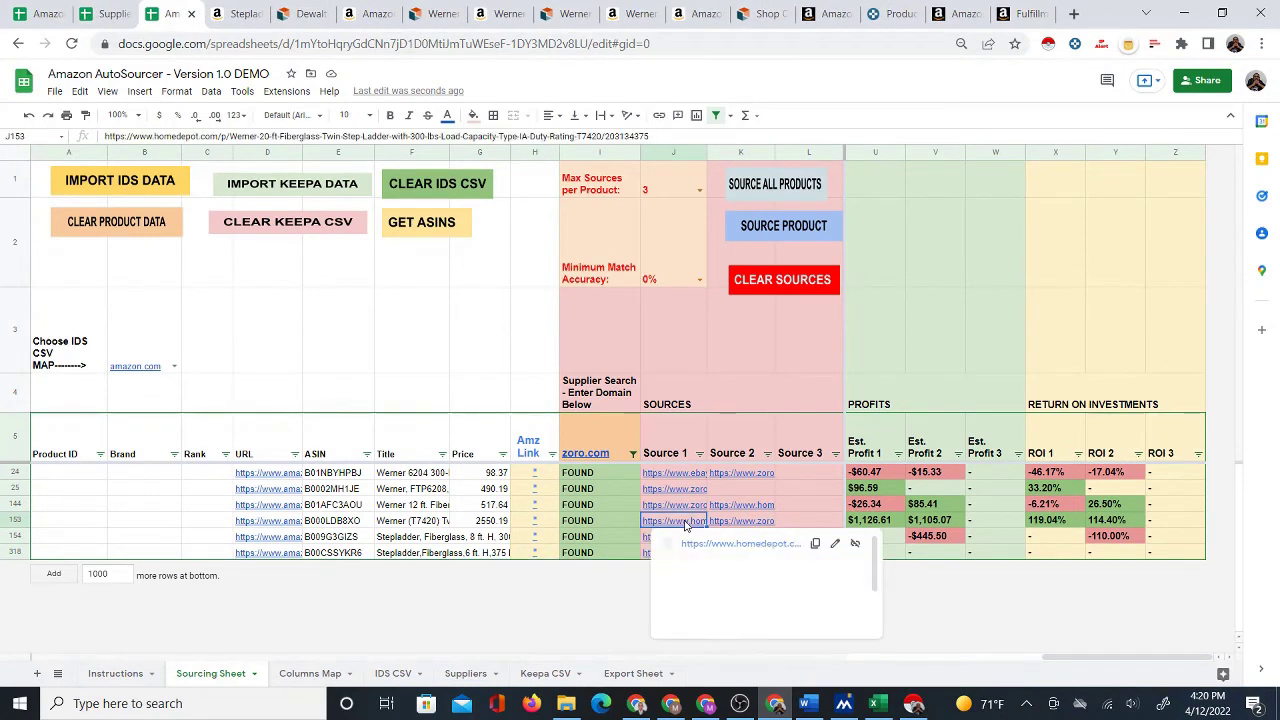
{"action": "left_click", "coordinate": [541, 524]}
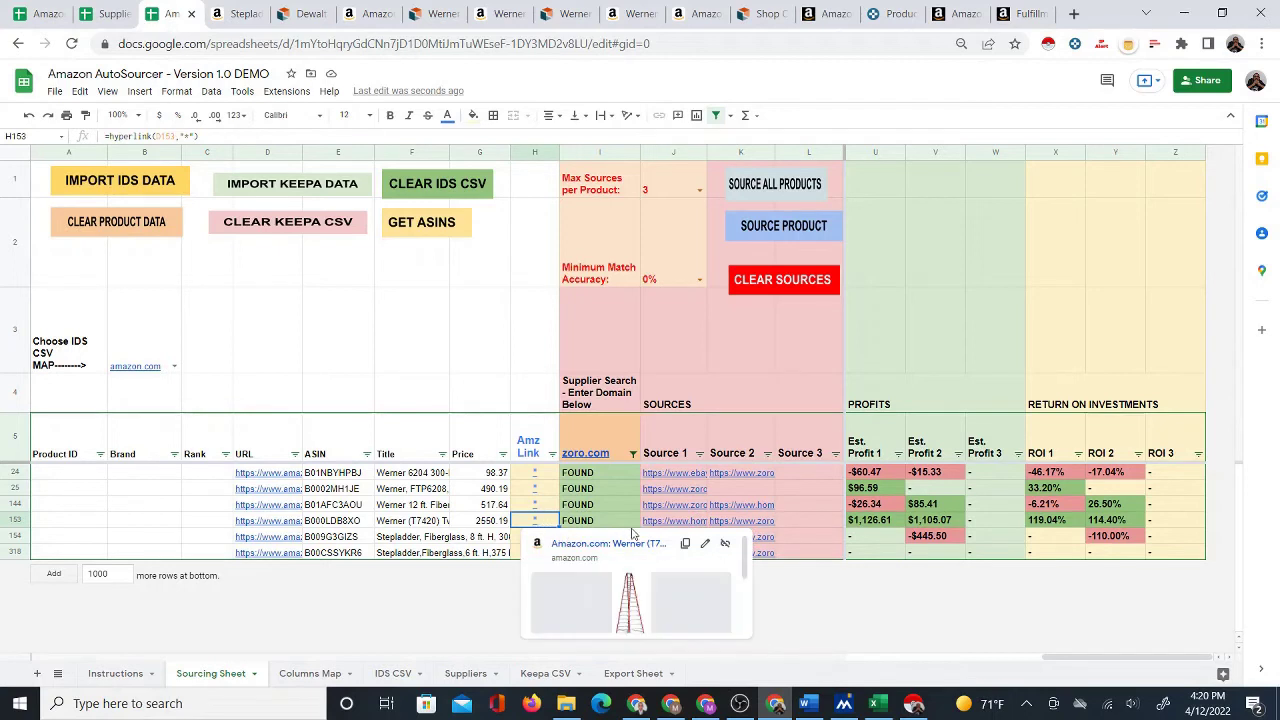
{"action": "left_click", "coordinate": [670, 527]}
{"action": "left_click", "coordinate": [803, 522]}
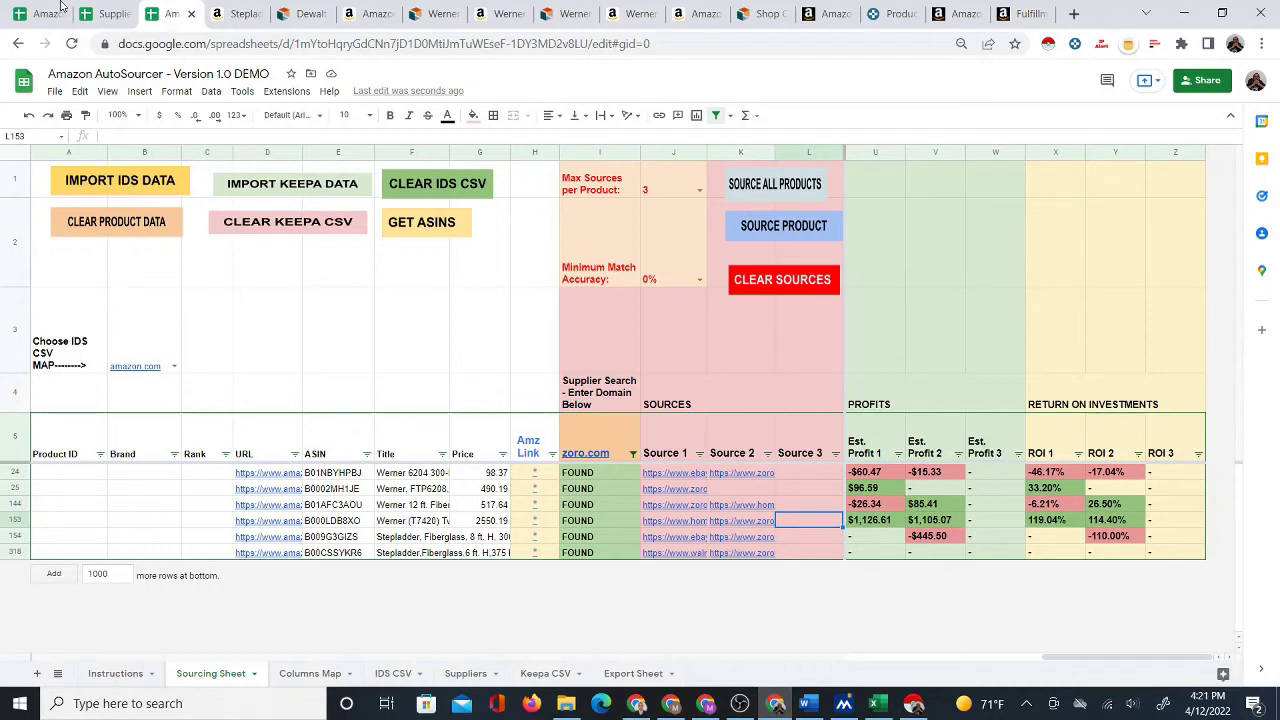
{"action": "left_click", "coordinate": [55, 91]}
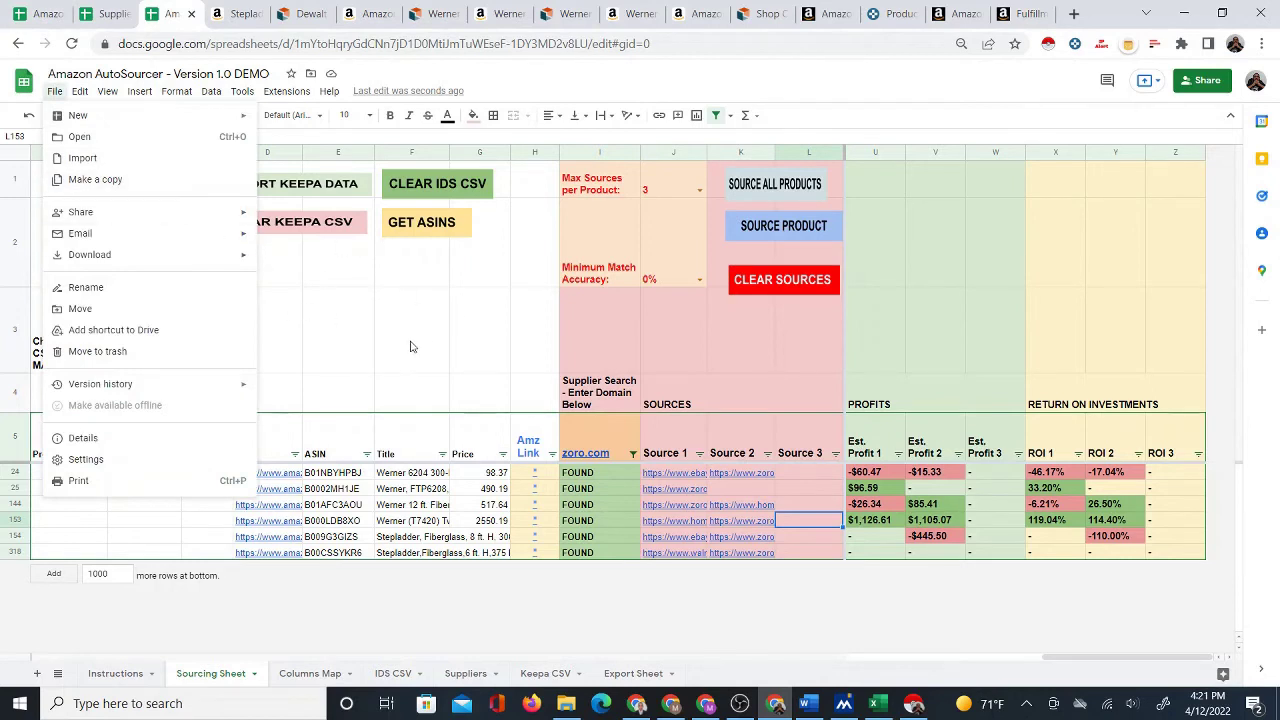
{"action": "left_click", "coordinate": [446, 338]}
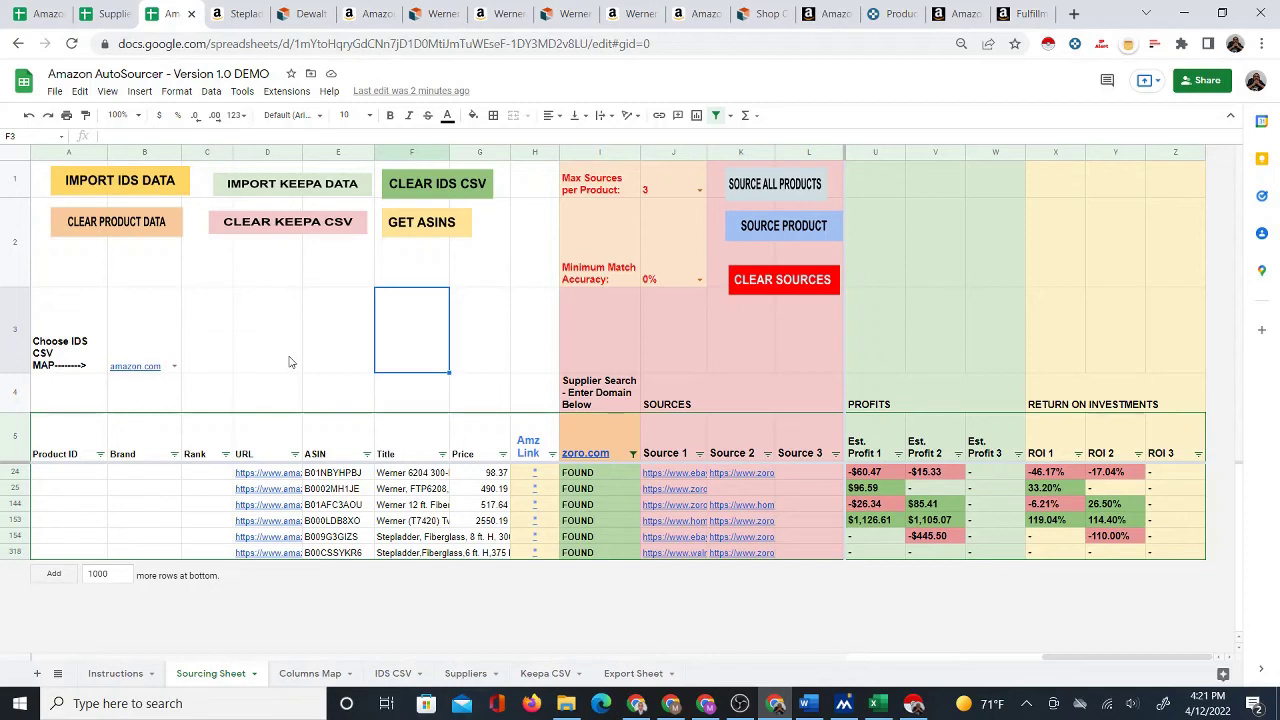
Examine the Amazon listing of the Werner T7420 Twin Step Ladder with its offers panel closed, covering the profit calculator and sales history chart.
{"action": "left_click", "coordinate": [368, 13]}
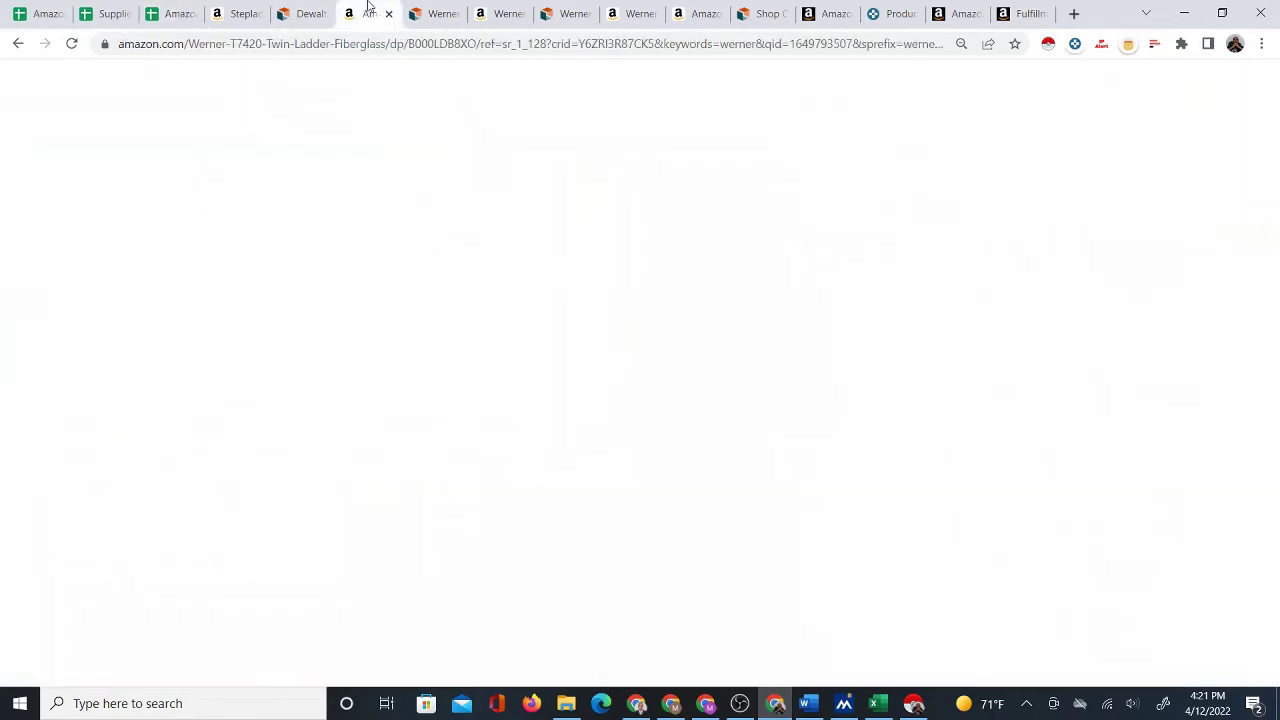
{"action": "left_click", "coordinate": [812, 74]}
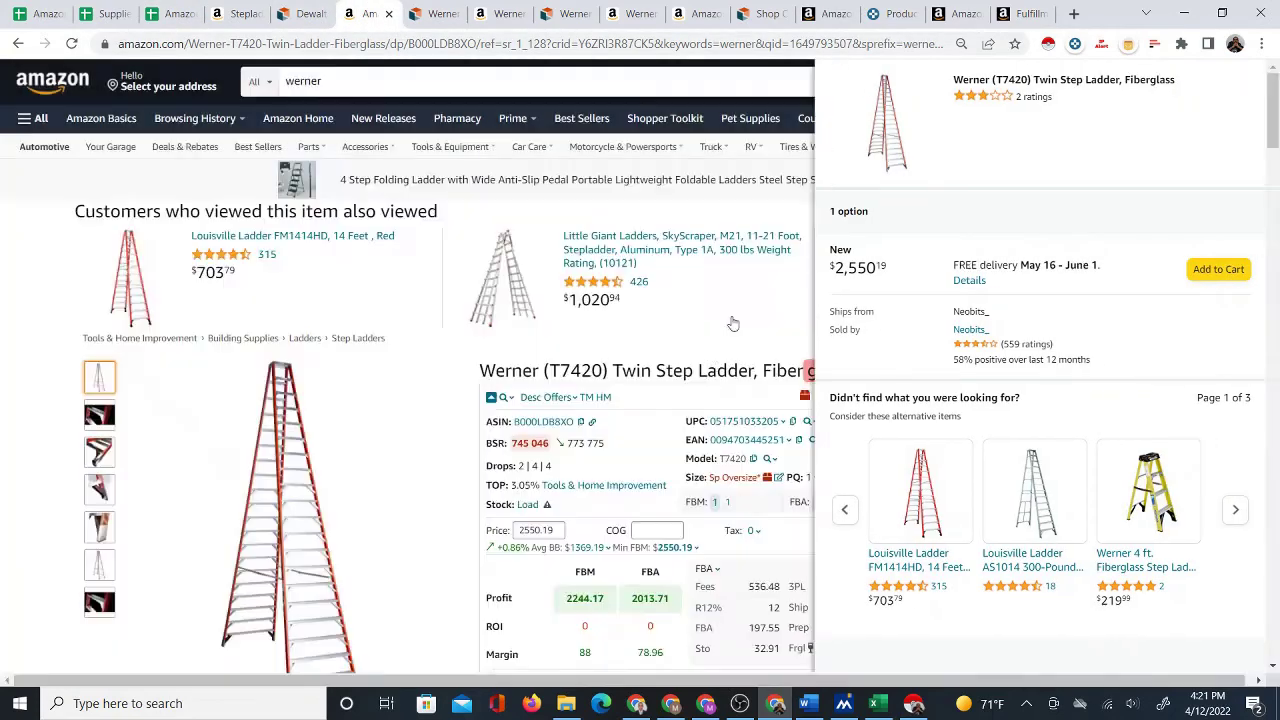
{"action": "scroll", "coordinate": [737, 348], "scroll_direction": "down", "scroll_amount": 2}
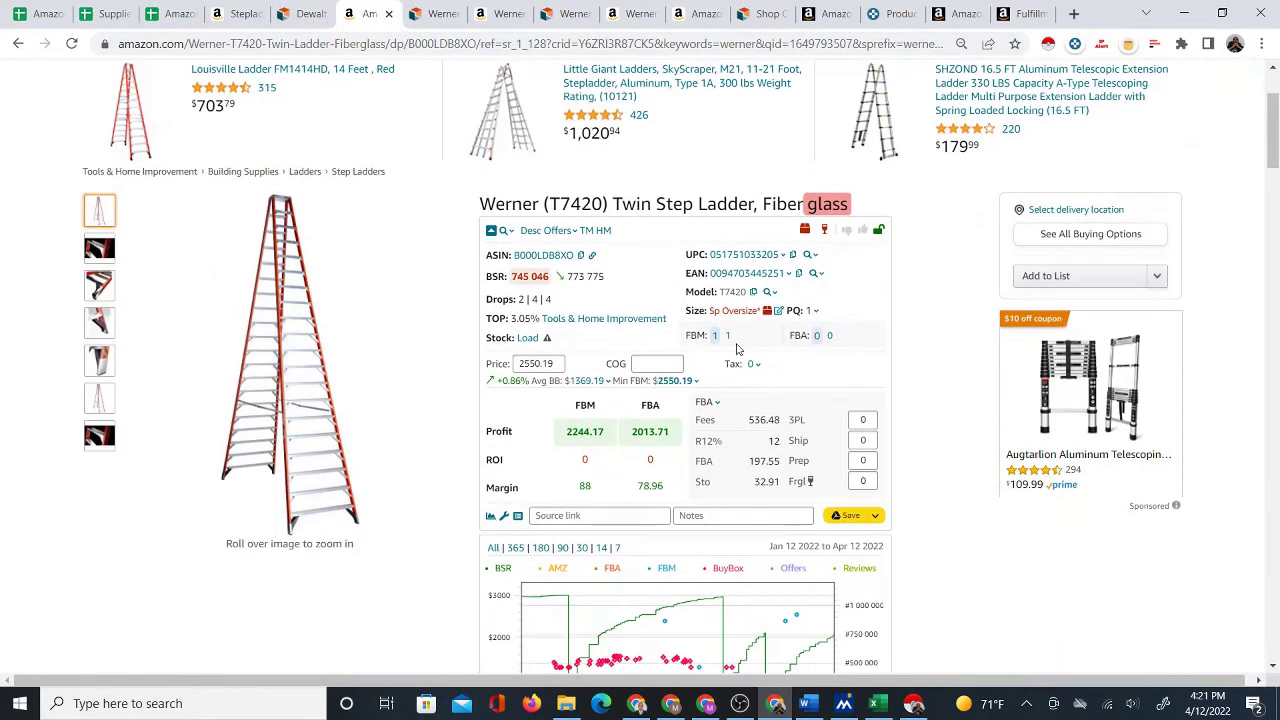
{"action": "left_click", "coordinate": [641, 364]}
{"action": "scroll", "coordinate": [640, 360], "scroll_direction": "down", "scroll_amount": 3}
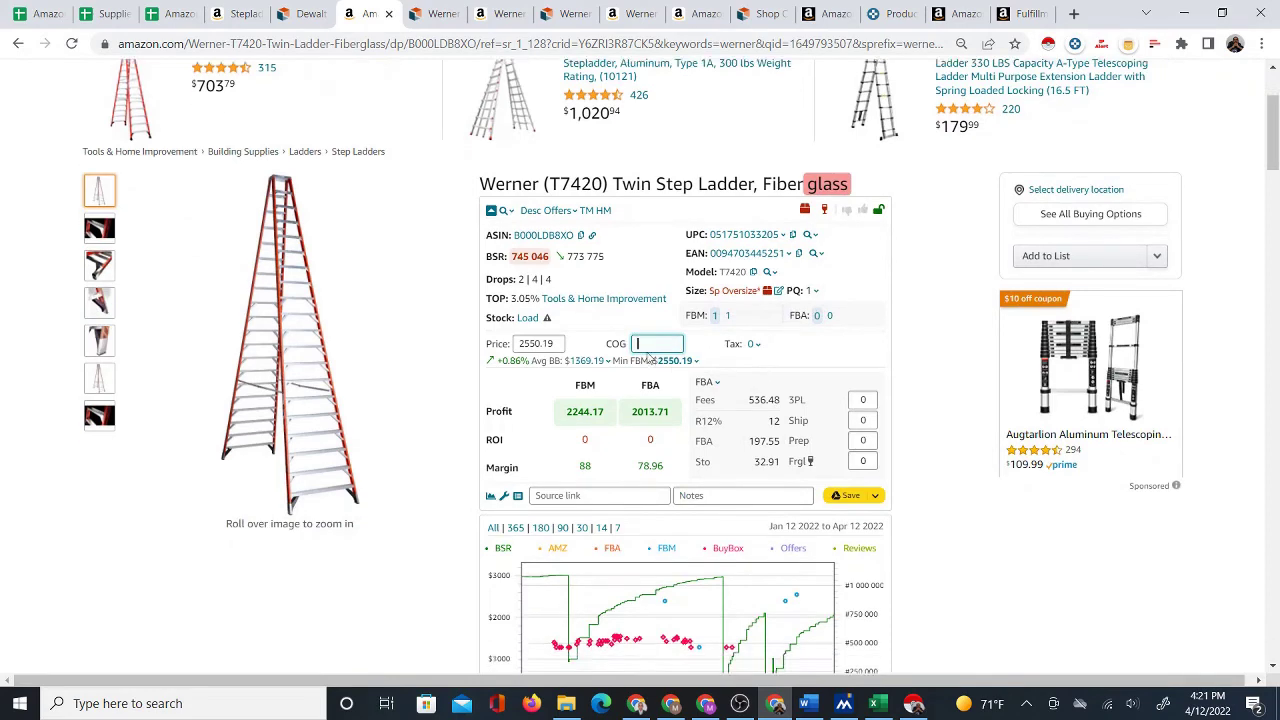
{"action": "scroll", "coordinate": [730, 218], "scroll_direction": "up", "scroll_amount": 3}
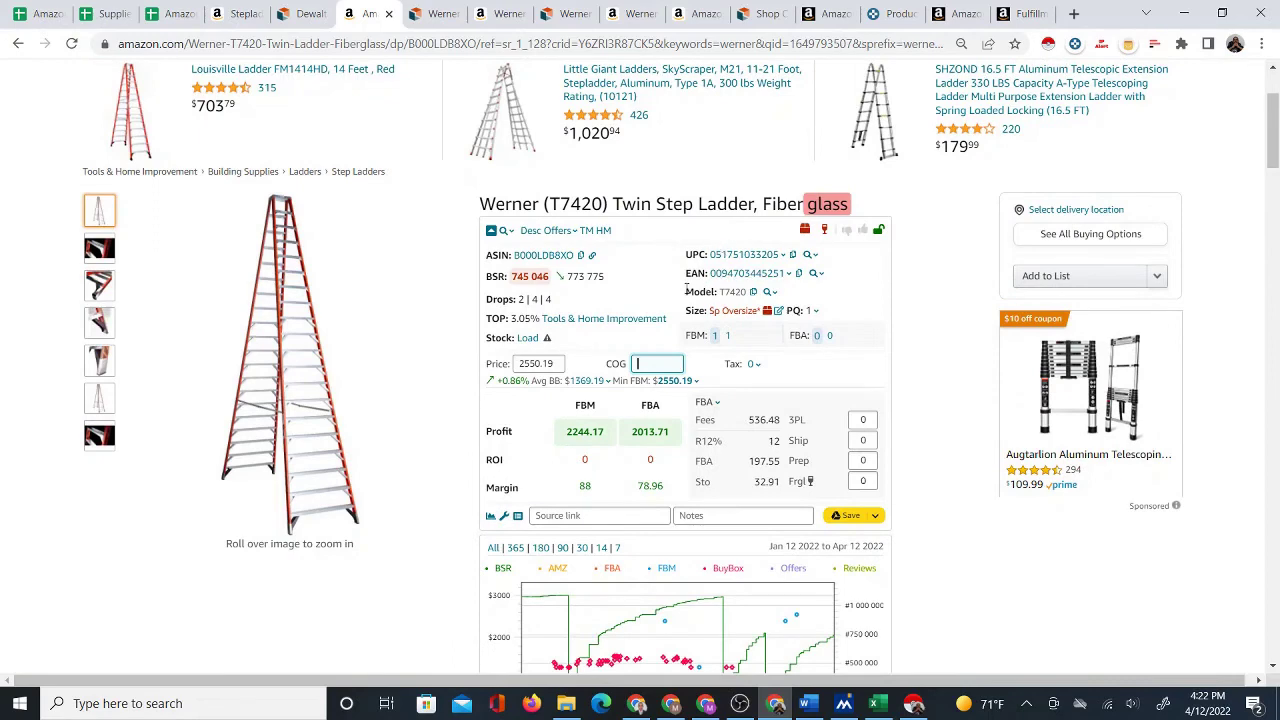
{"action": "scroll", "coordinate": [680, 265], "scroll_direction": "down", "scroll_amount": 6}
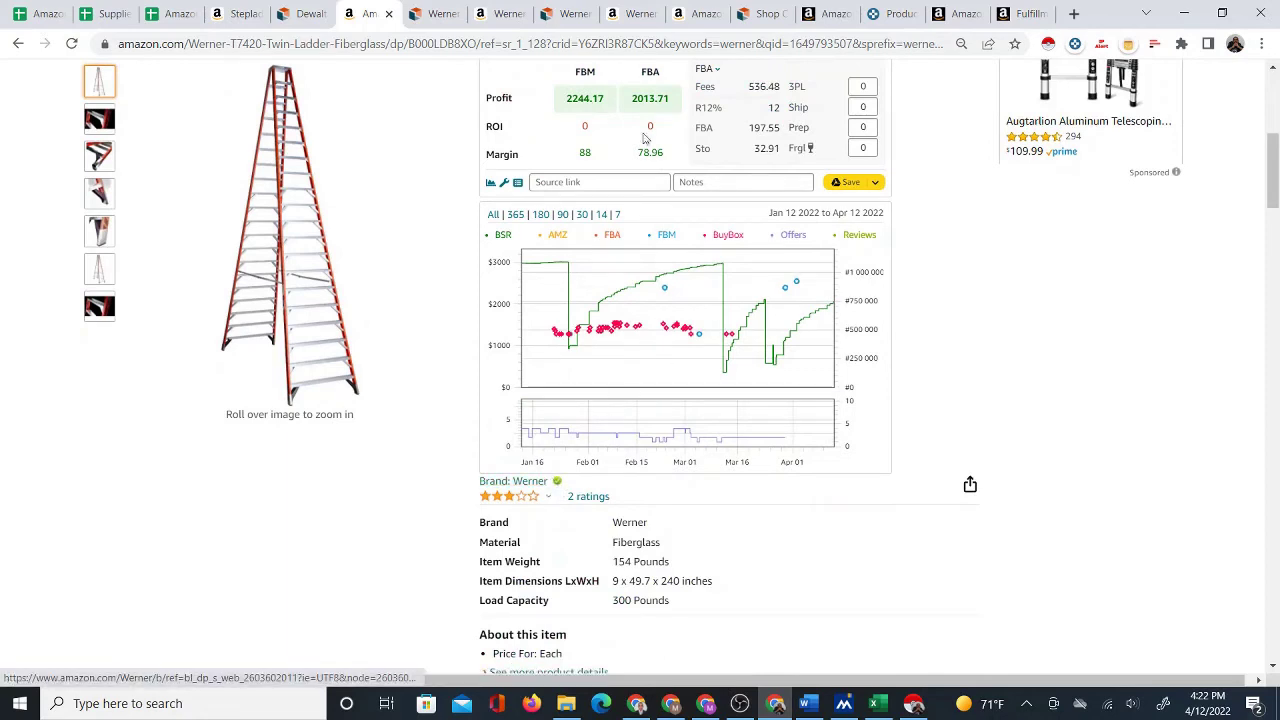
{"action": "scroll", "coordinate": [640, 450], "scroll_direction": "up", "scroll_amount": 5}
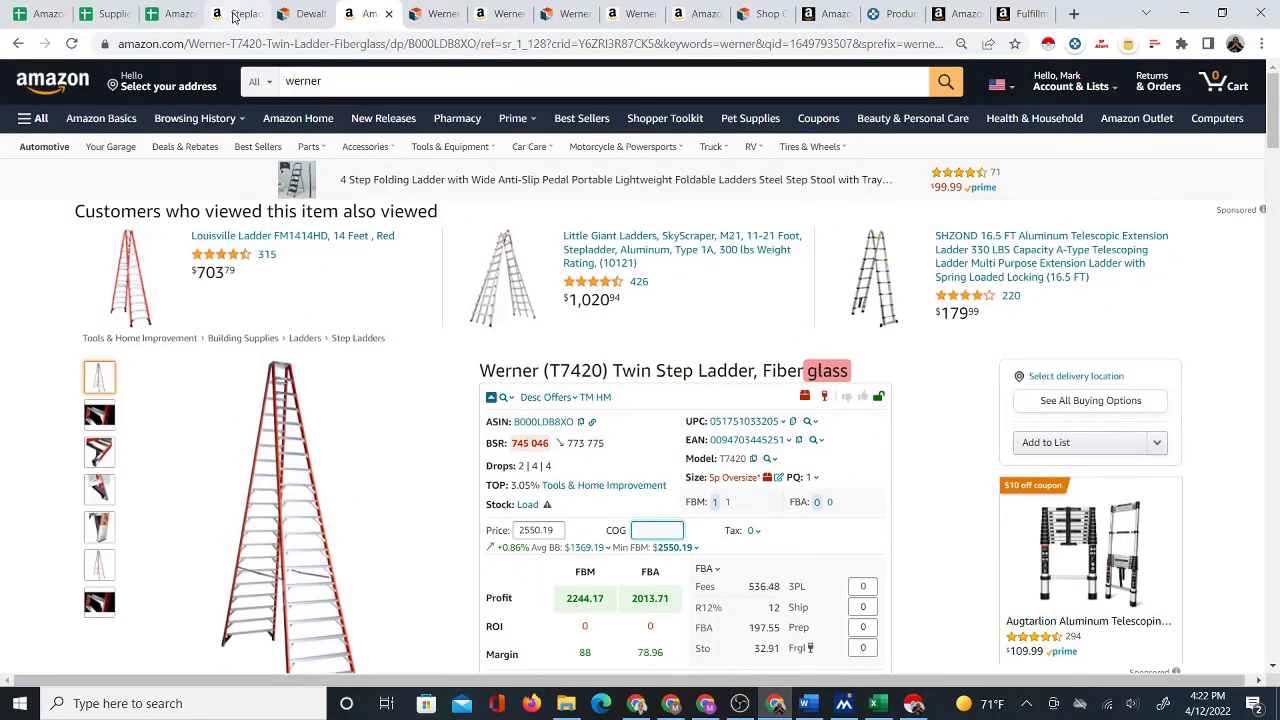
Switch from the Amazon ladder listing to the Keepa Product Viewer.
{"action": "mouse_move", "coordinate": [513, 118]}
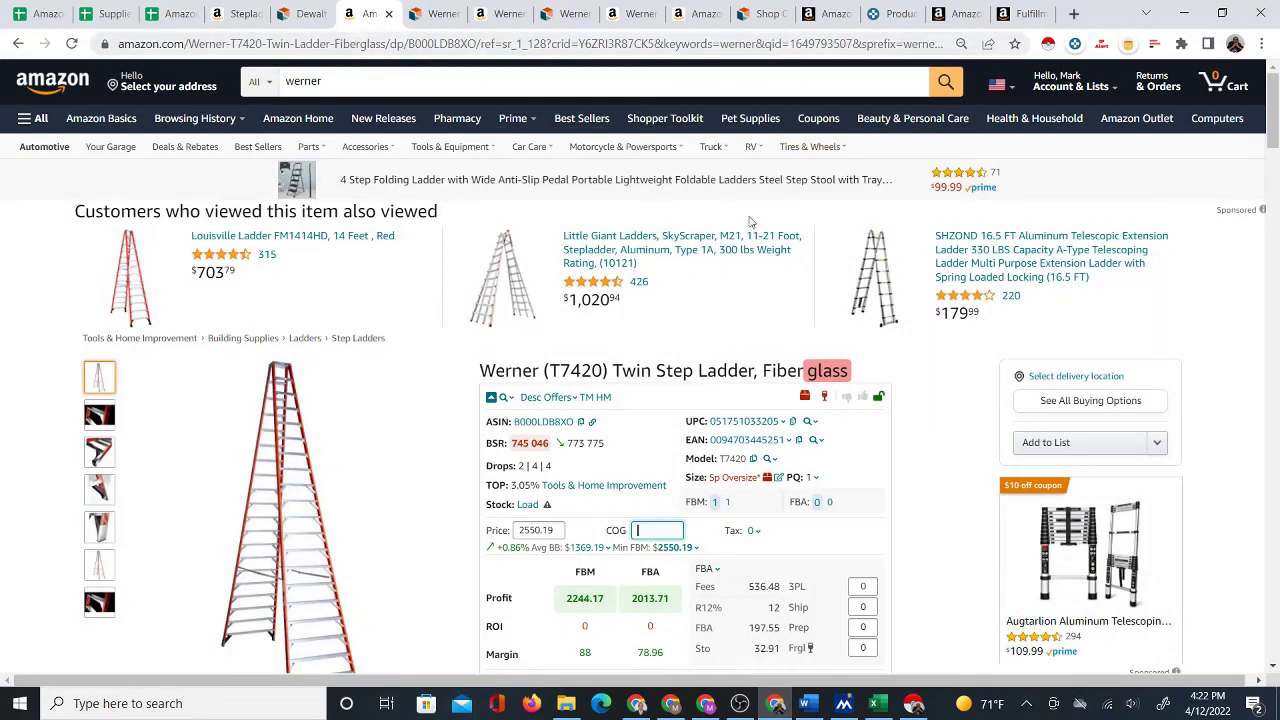
{"action": "left_click", "coordinate": [893, 14]}
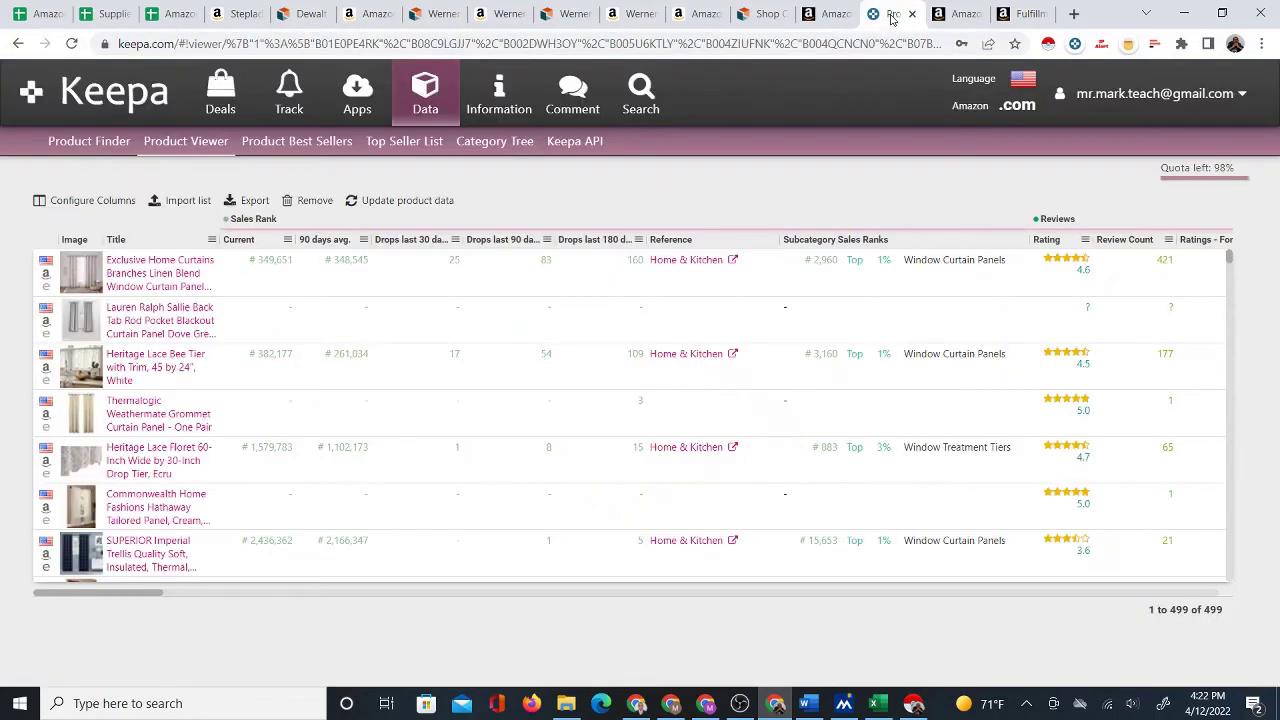
{"action": "left_click", "coordinate": [362, 14]}
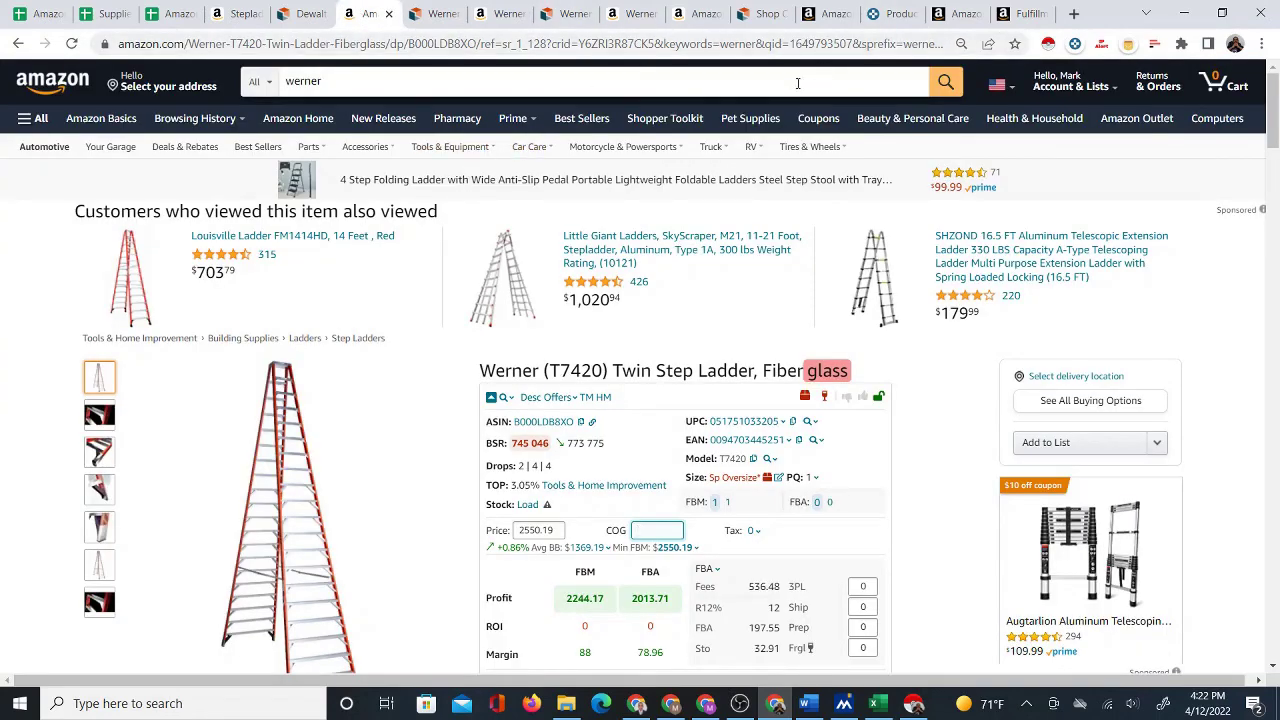
{"action": "left_click", "coordinate": [877, 18]}
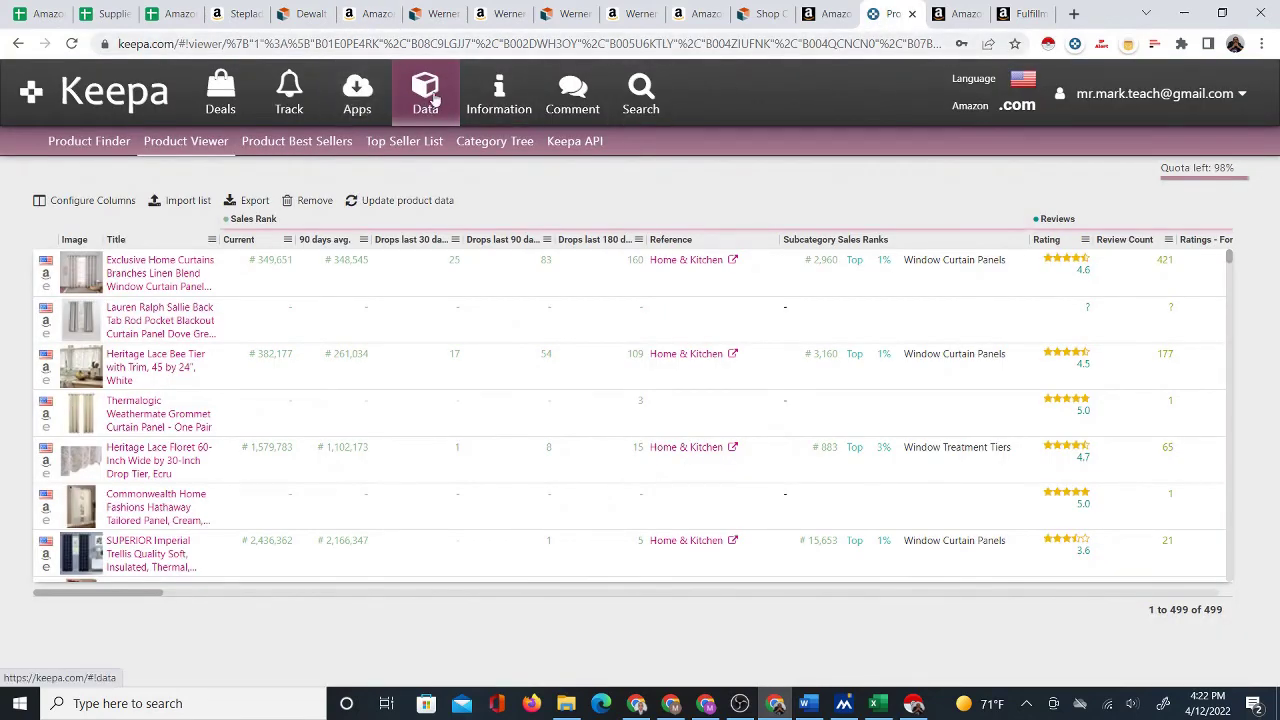
Set the brand filter in Keepa's Product Finder to werner and check how many products match.
{"action": "left_click", "coordinate": [98, 145]}
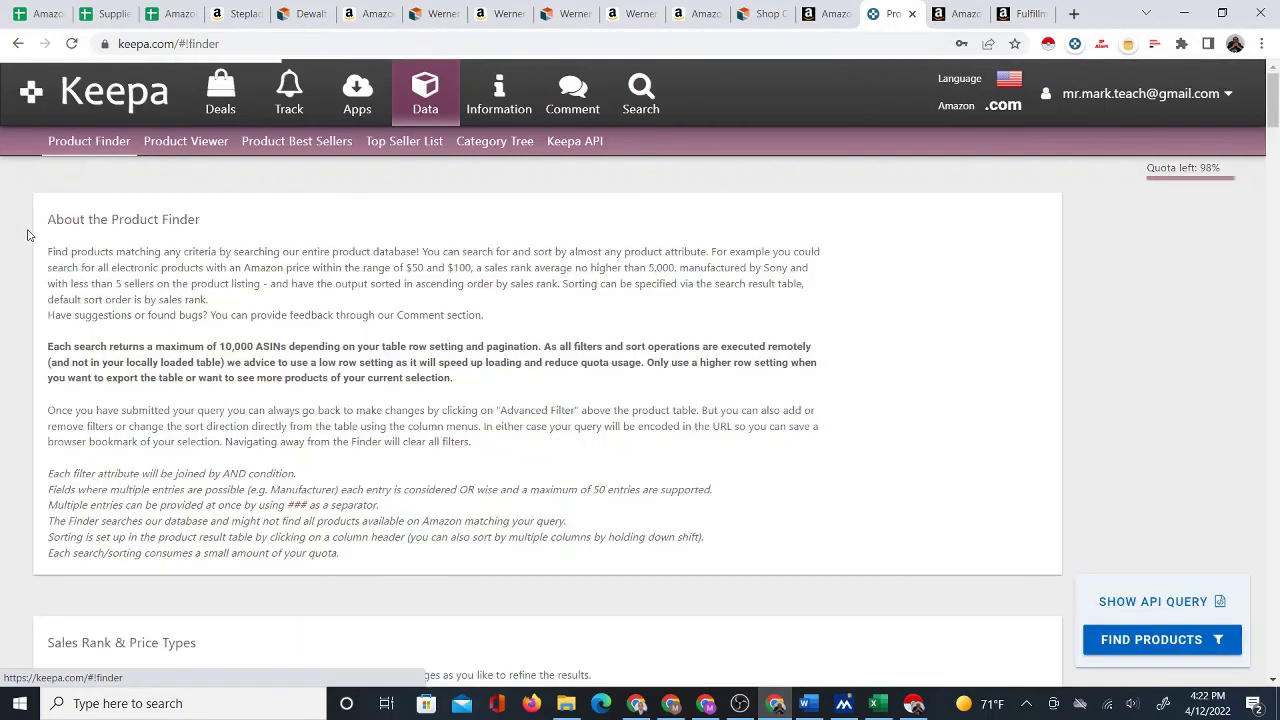
{"action": "key", "text": "ctrl+f"}
{"action": "type", "text": "brand"}
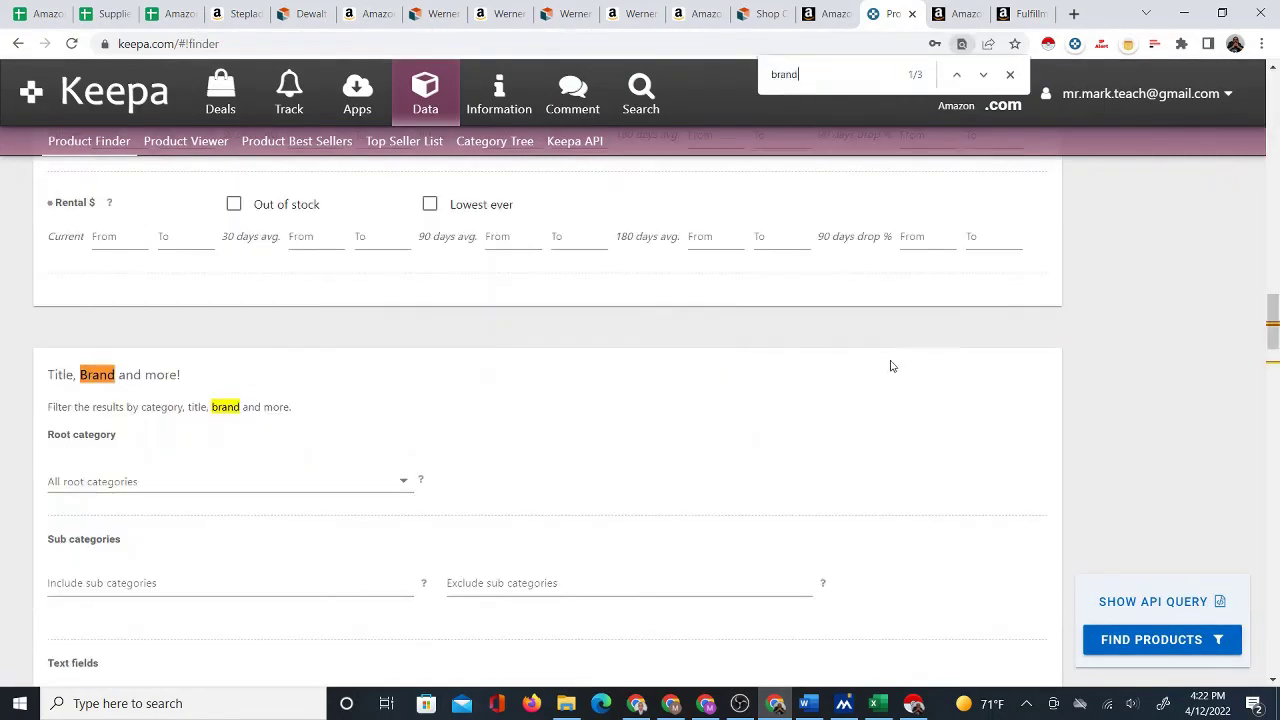
{"action": "scroll", "coordinate": [826, 517], "scroll_direction": "down", "scroll_amount": 3}
{"action": "left_click", "coordinate": [580, 497]}
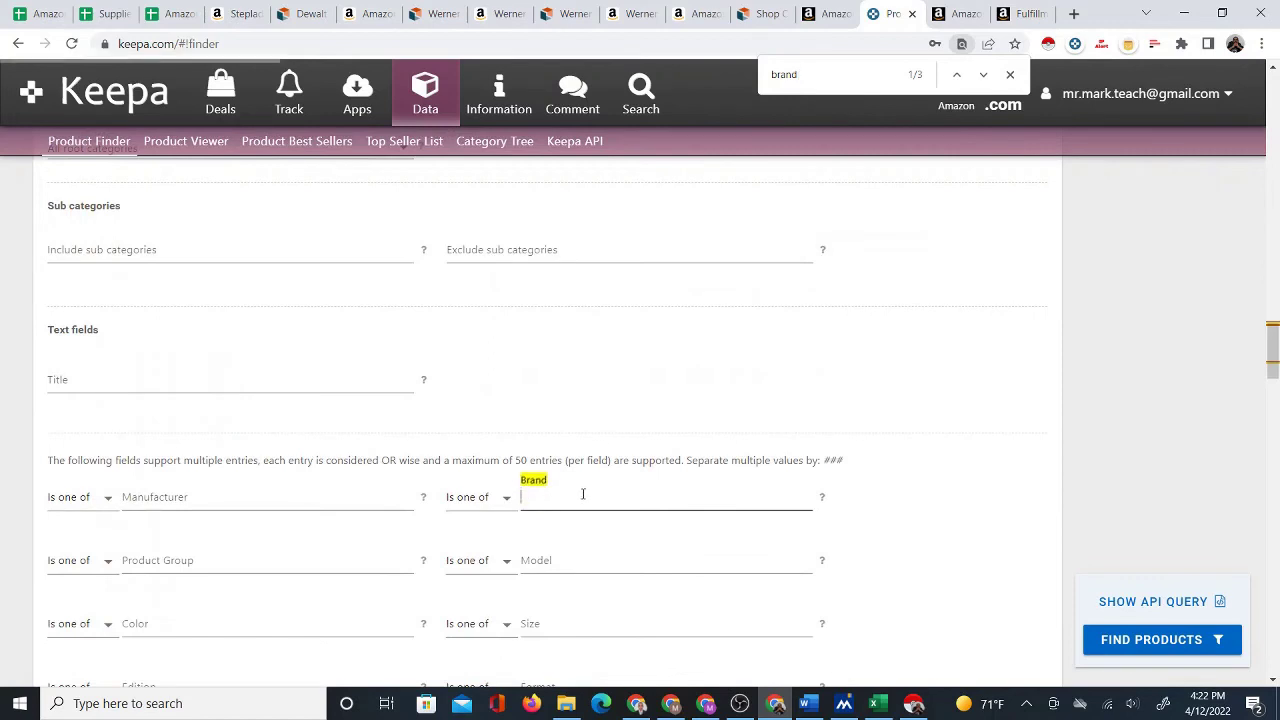
{"action": "type", "text": "werner"}
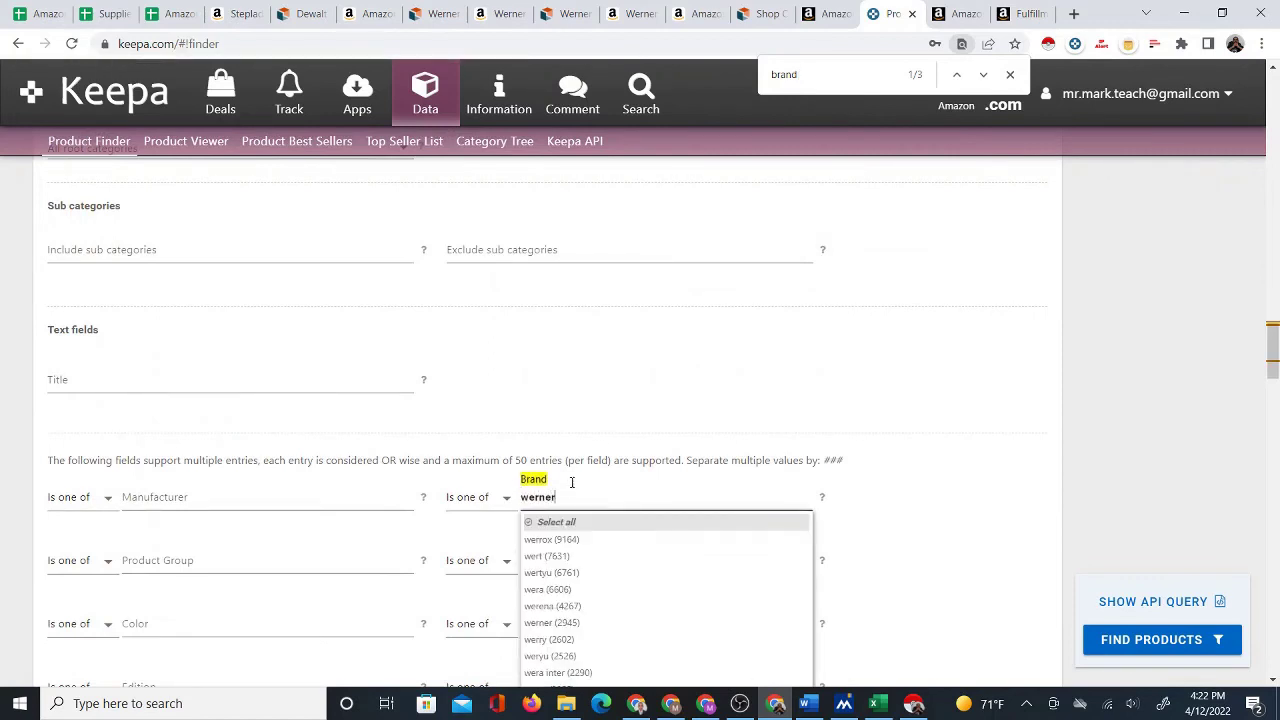
{"action": "left_click", "coordinate": [617, 539]}
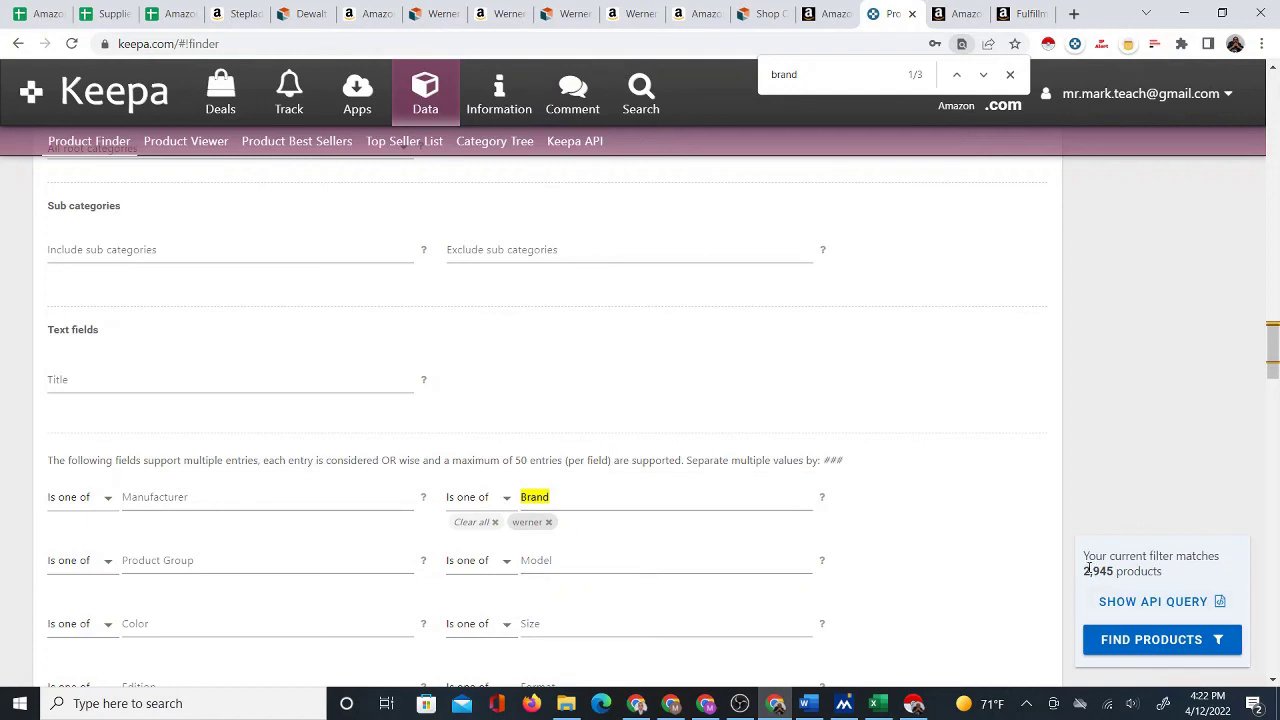
{"action": "left_click_drag", "start_coordinate": [1087, 567], "coordinate": [1113, 571]}
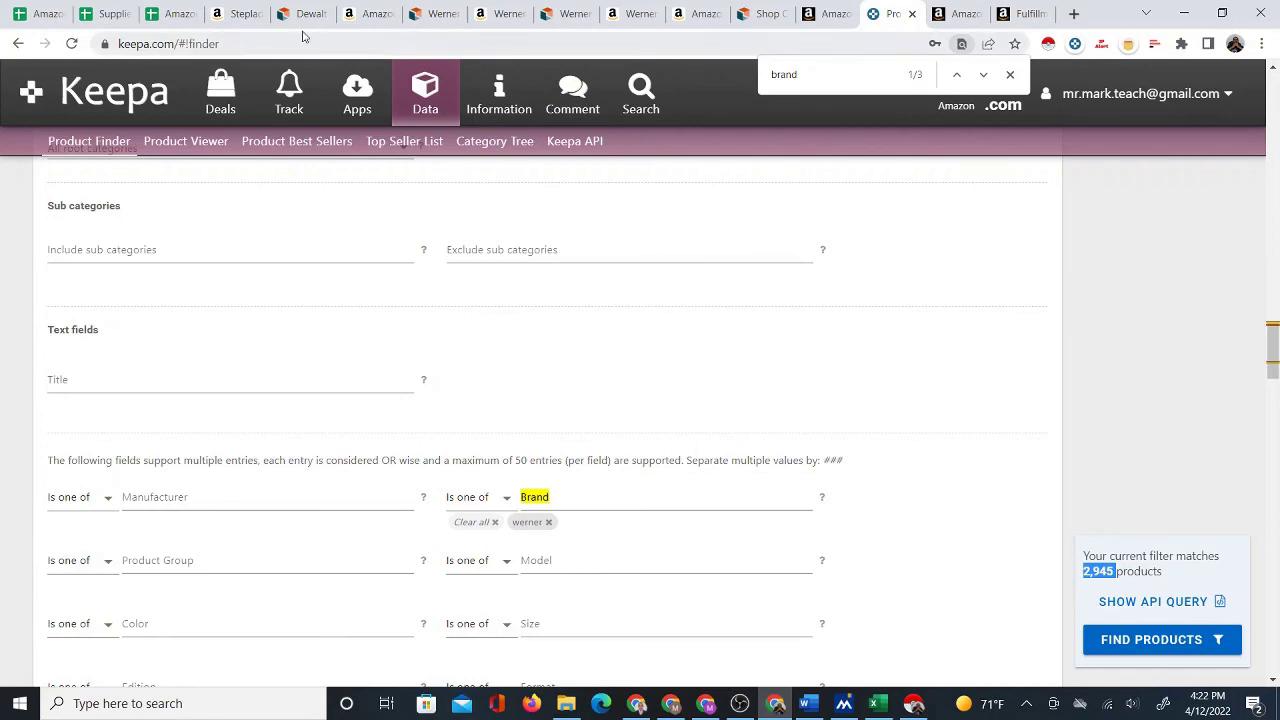
Look back at the Werner T7420 ladder's Amazon listing and return to the Sourcing Sheet of the Amazon AutoSourcer spreadsheet.
{"action": "left_click", "coordinate": [352, 18]}
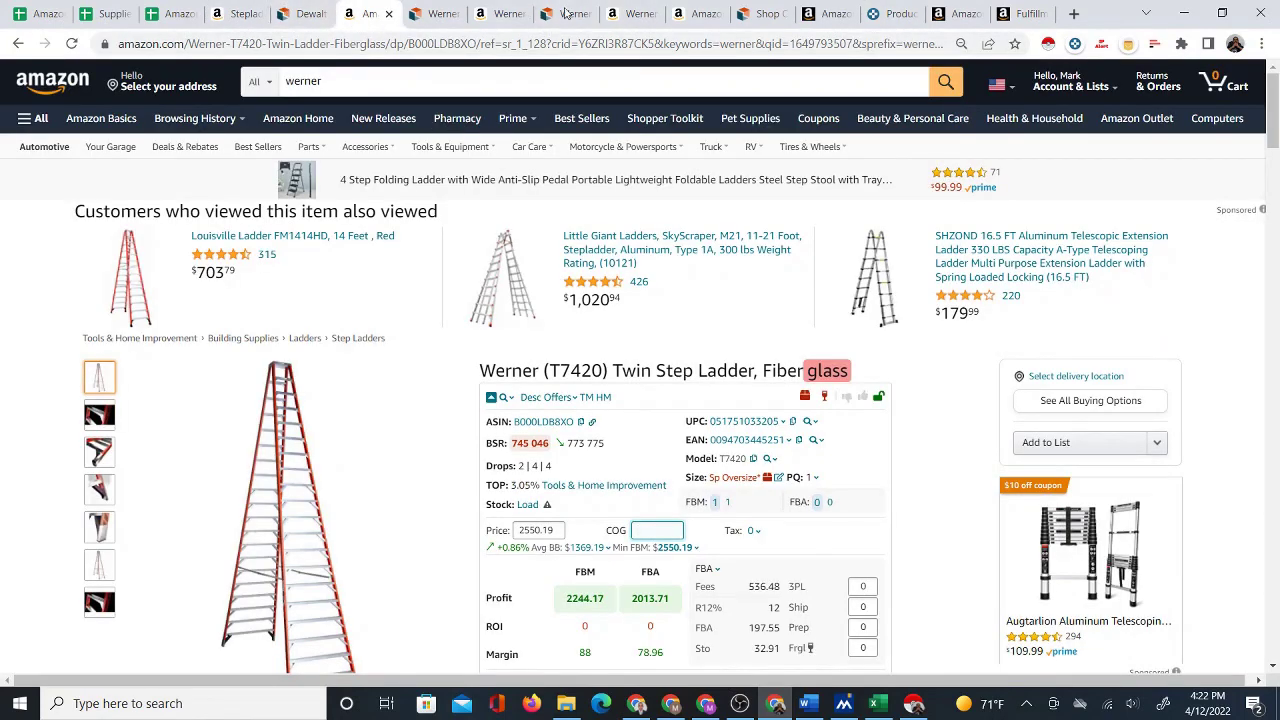
{"action": "left_click", "coordinate": [883, 14]}
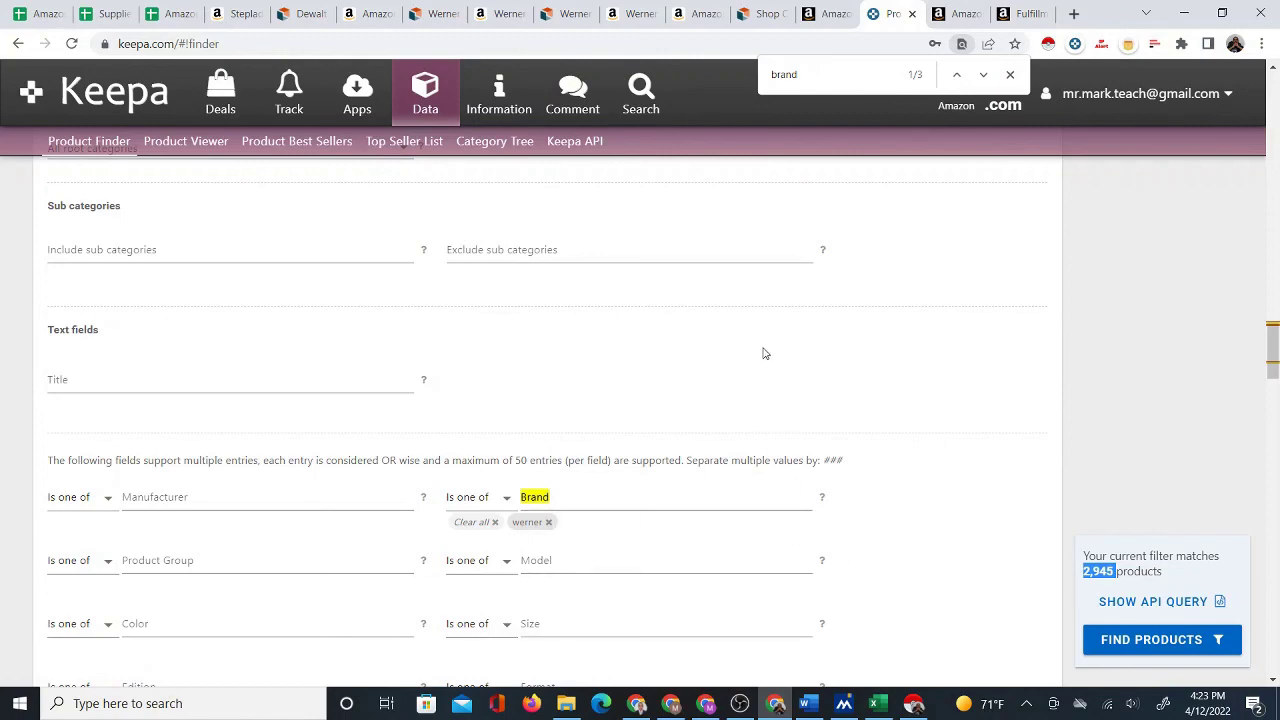
{"action": "left_click", "coordinate": [172, 14]}
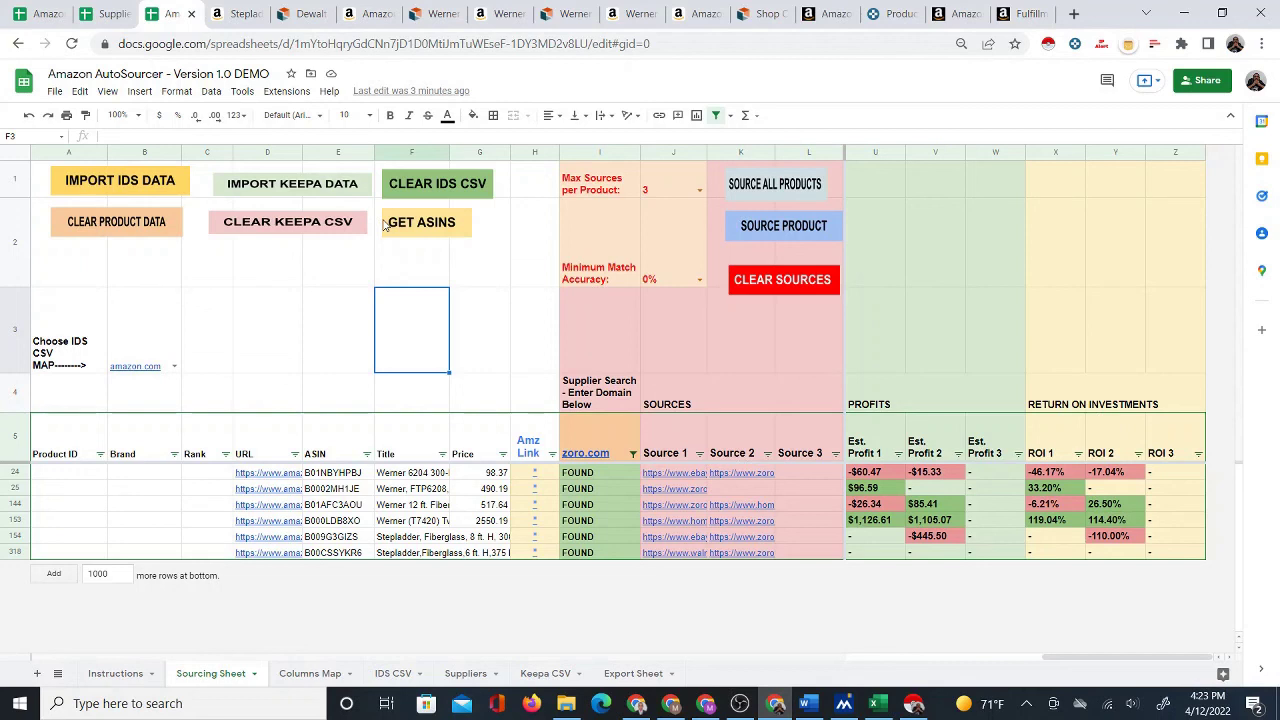
{"action": "left_click", "coordinate": [202, 341]}
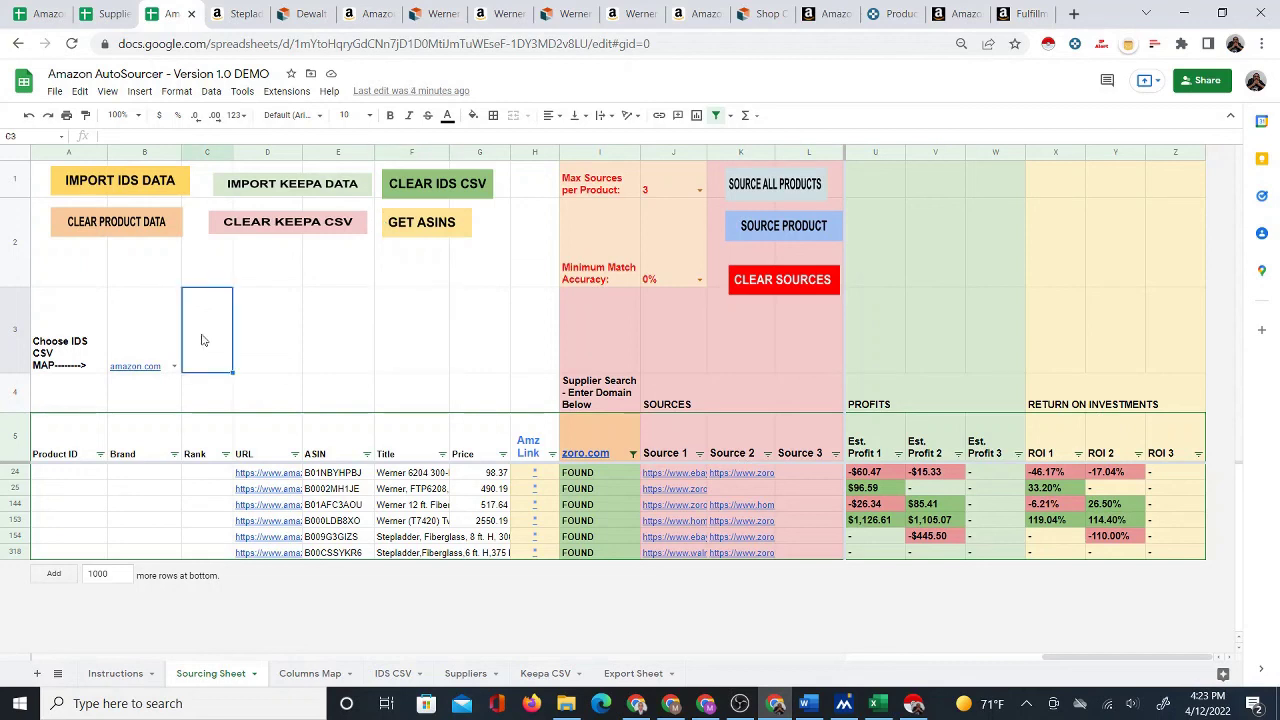